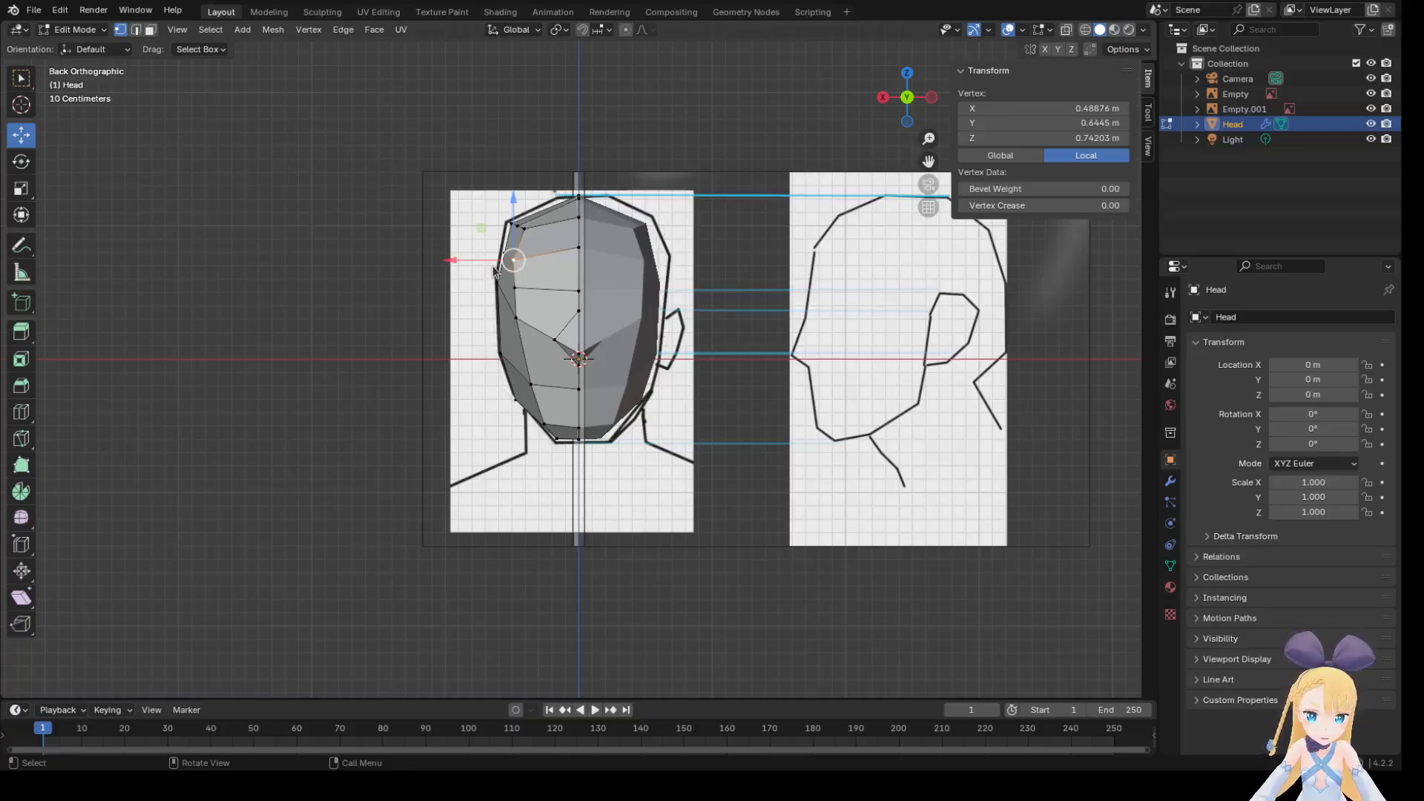
Cut two short edges across the underside of the head with the Knife, one behind the chin and one near the nape.
{"action": "middle_click_drag", "start_coordinate": [417, 265], "coordinate": [613, 254]}
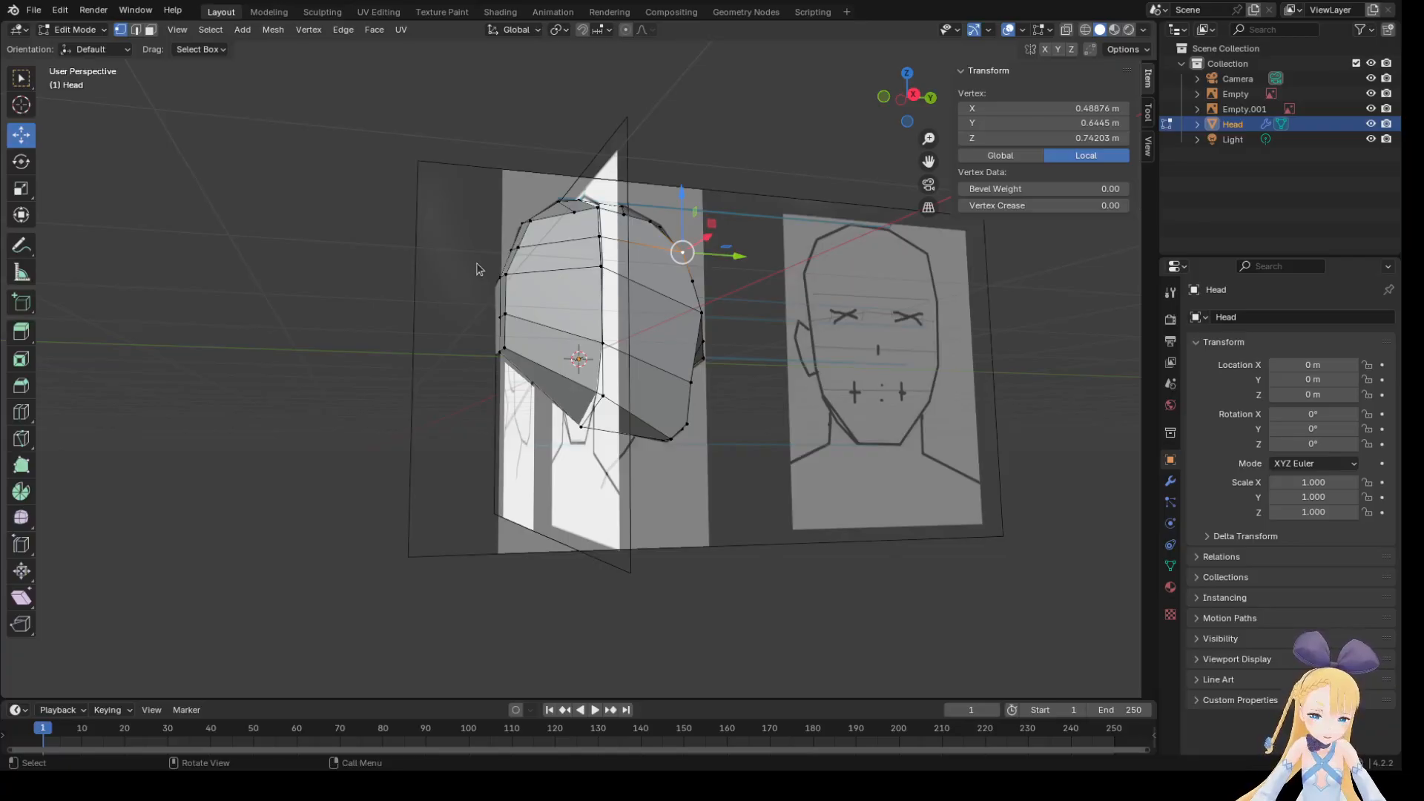
{"action": "middle_click_drag", "start_coordinate": [564, 265], "coordinate": [548, 215]}
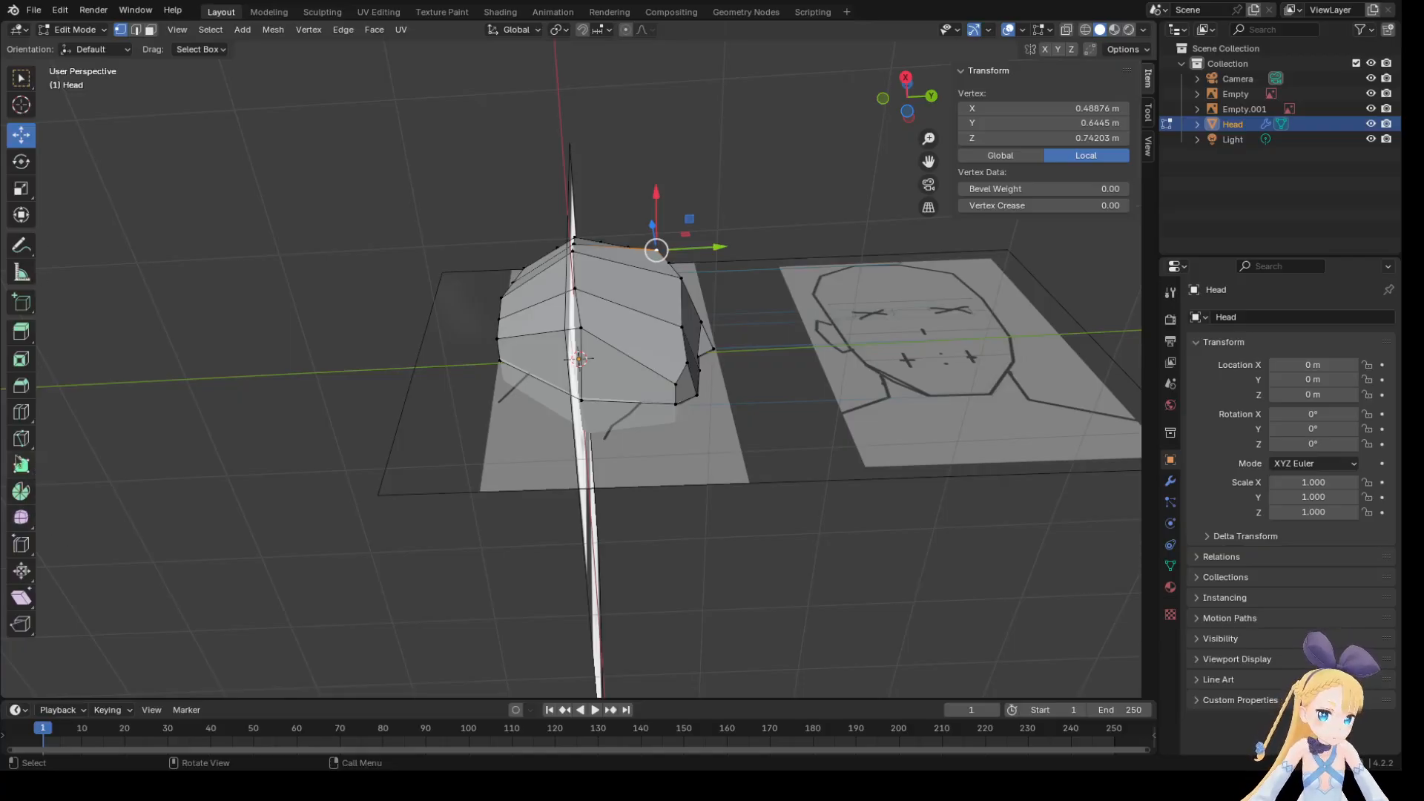
{"action": "left_click", "coordinate": [21, 441]}
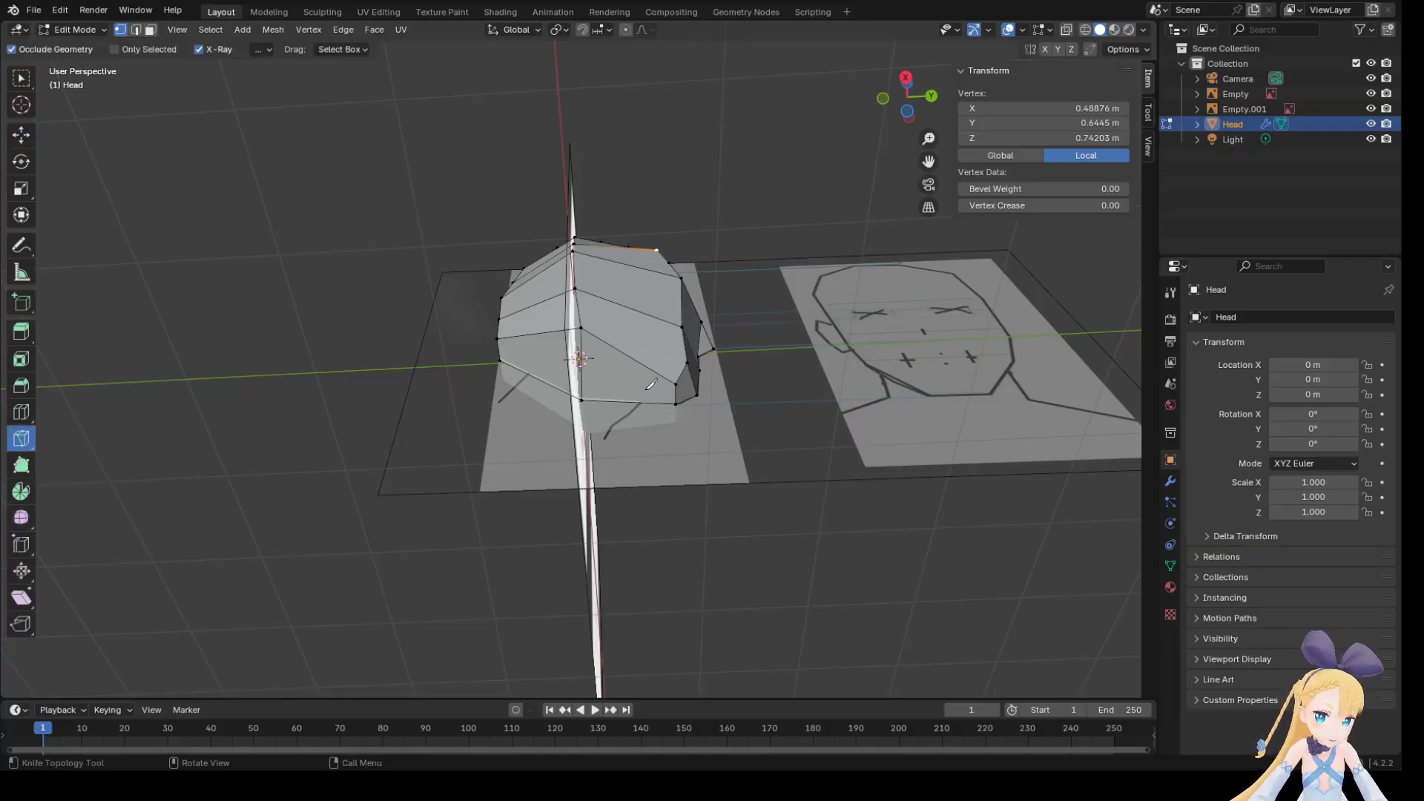
{"action": "middle_click_drag", "start_coordinate": [777, 334], "coordinate": [776, 378]}
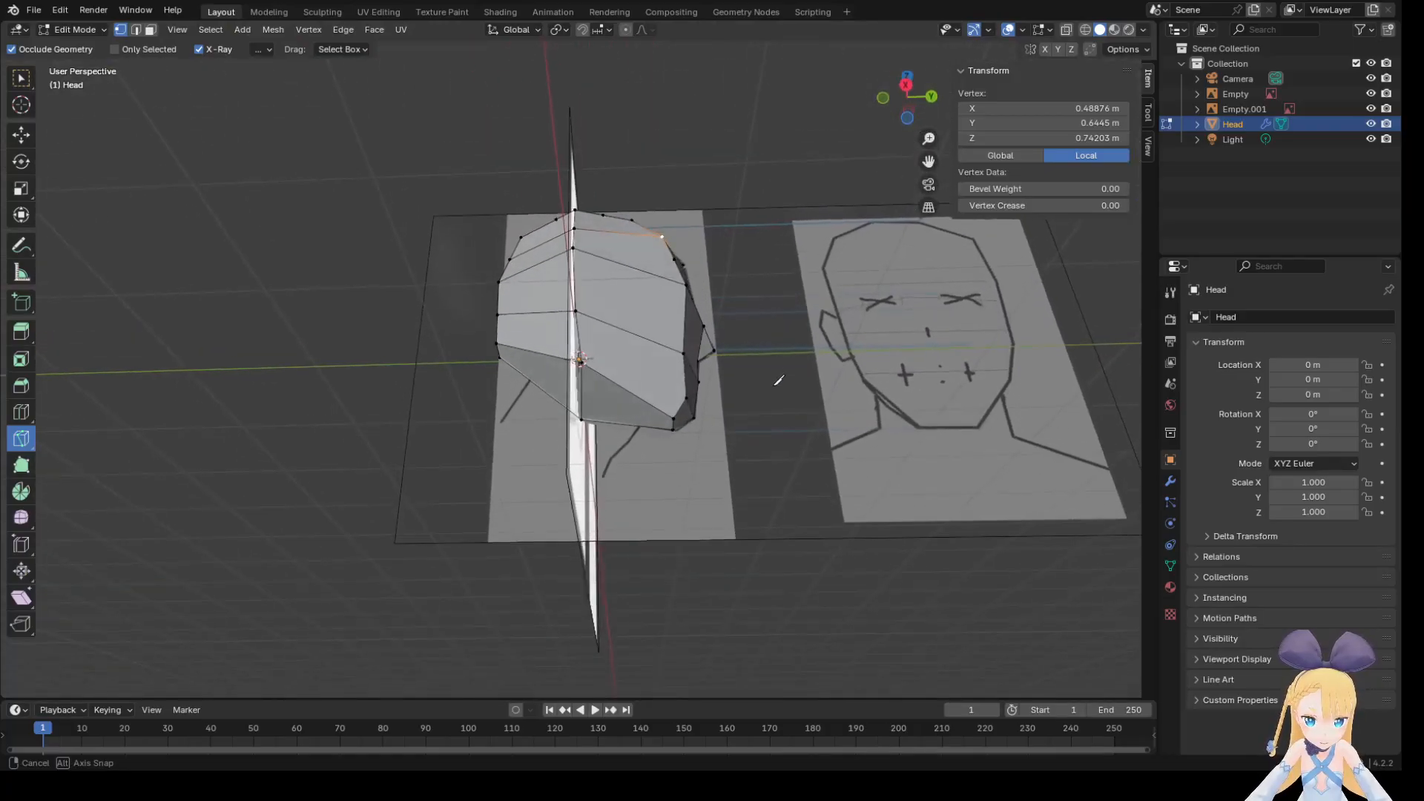
{"action": "left_click", "coordinate": [640, 425]}
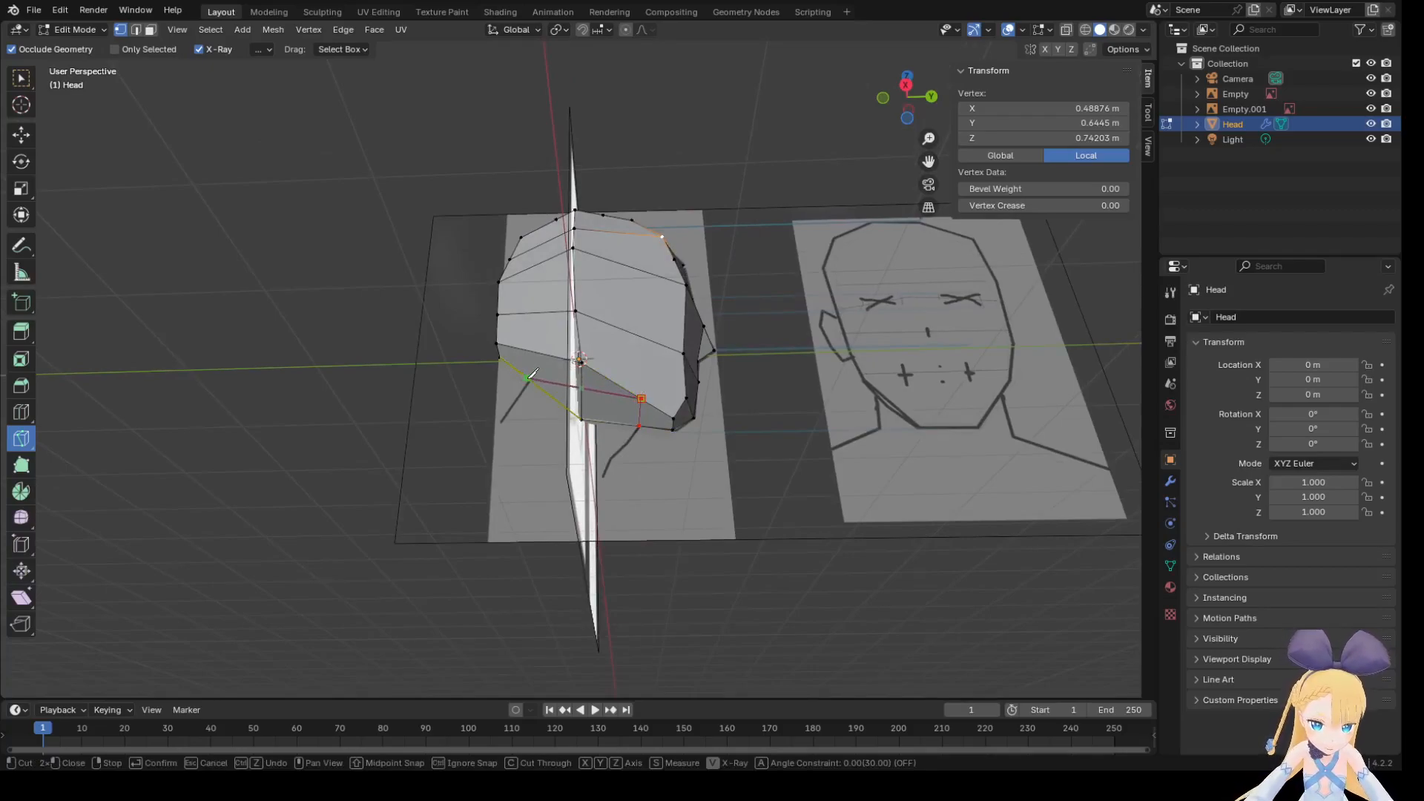
{"action": "left_click", "coordinate": [581, 362]}
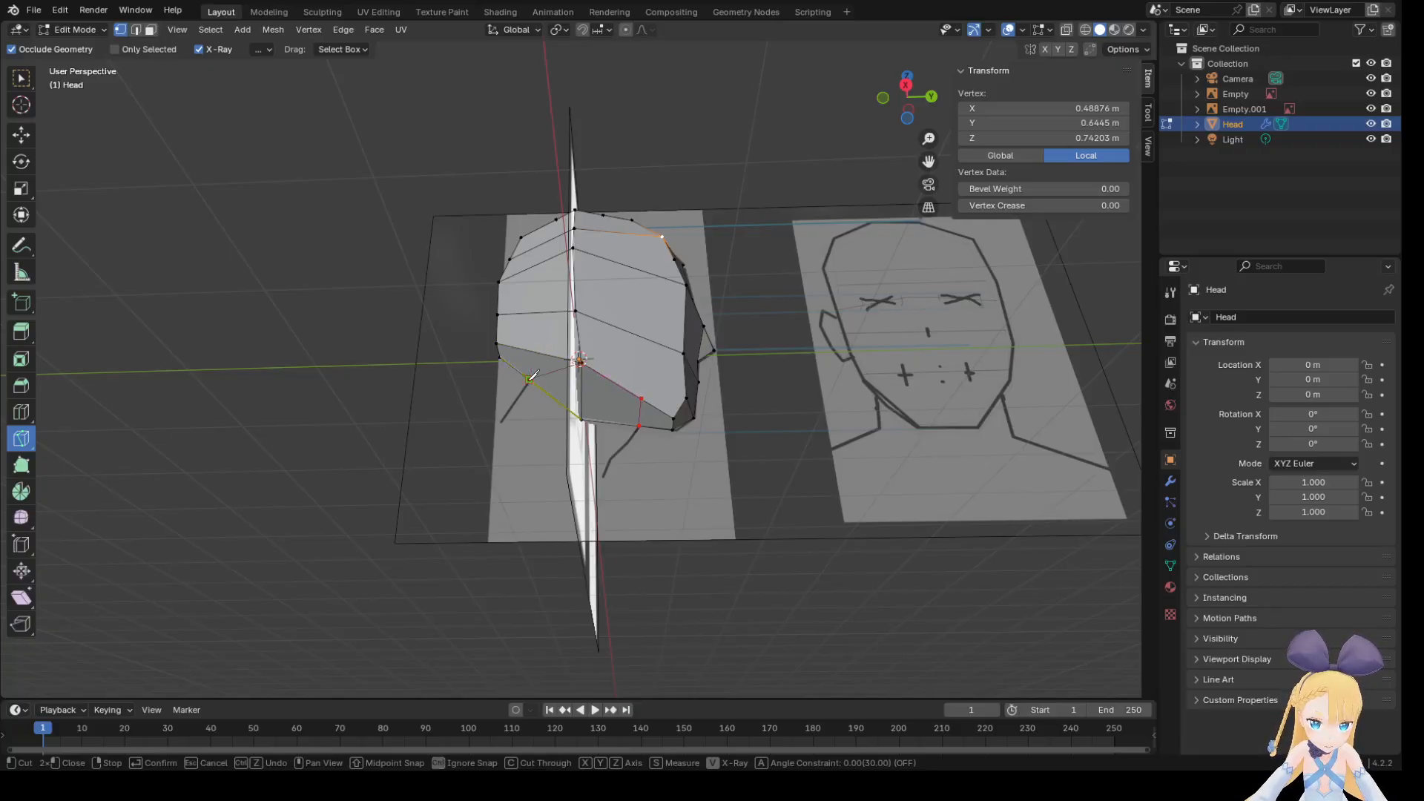
{"action": "key", "text": "ctrl+z"}
{"action": "left_click", "coordinate": [535, 352]}
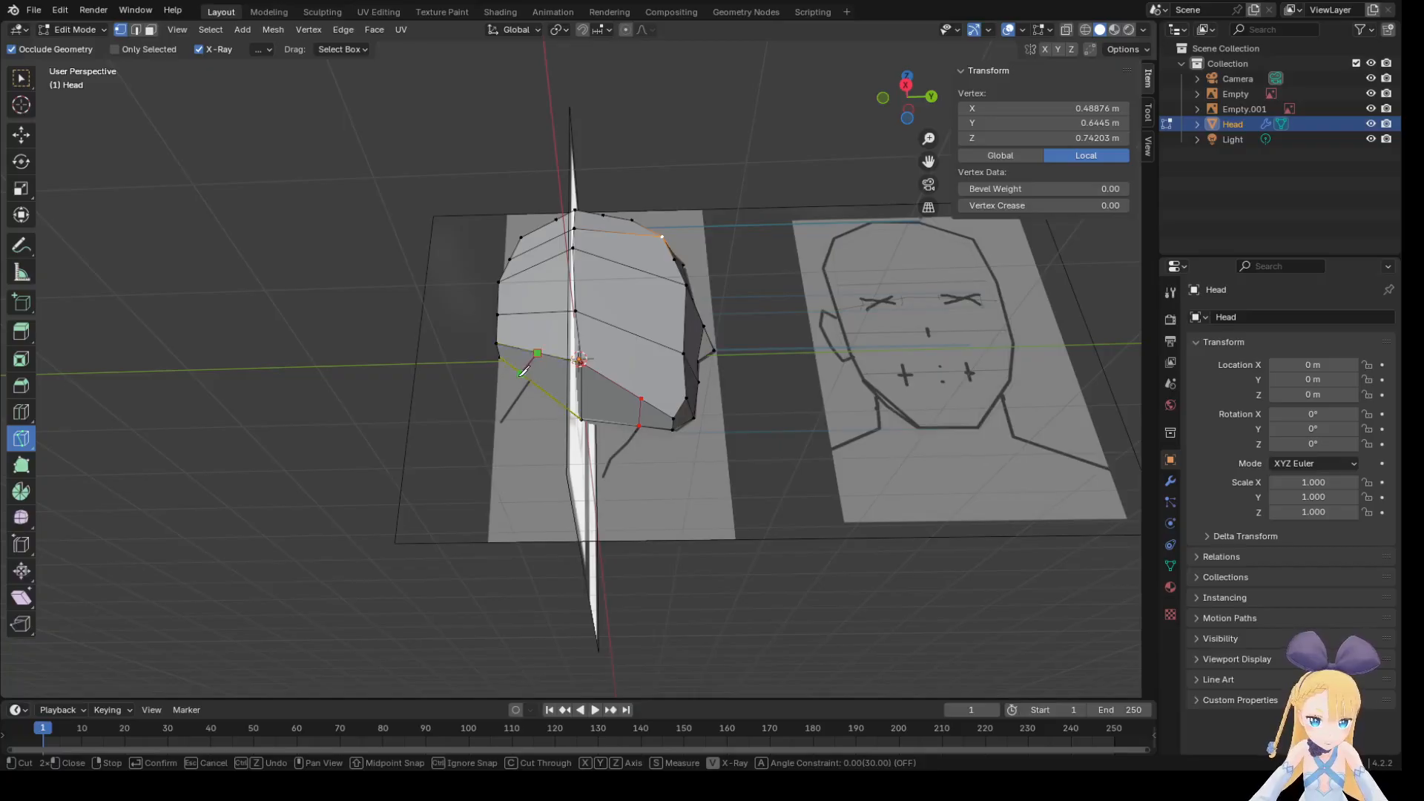
{"action": "left_click", "coordinate": [532, 376]}
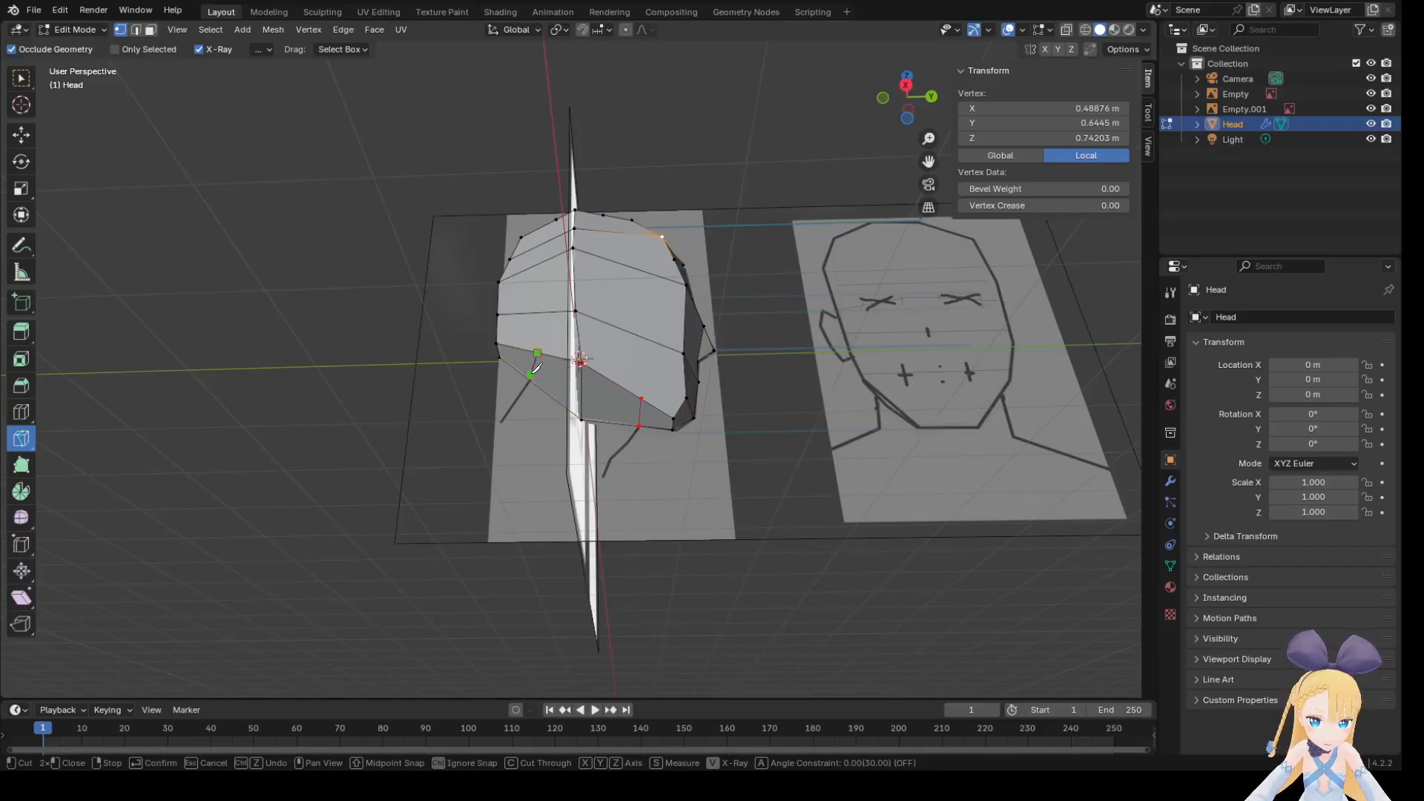
{"action": "key", "text": "ctrl+z"}
{"action": "key", "text": "ctrl+z"}
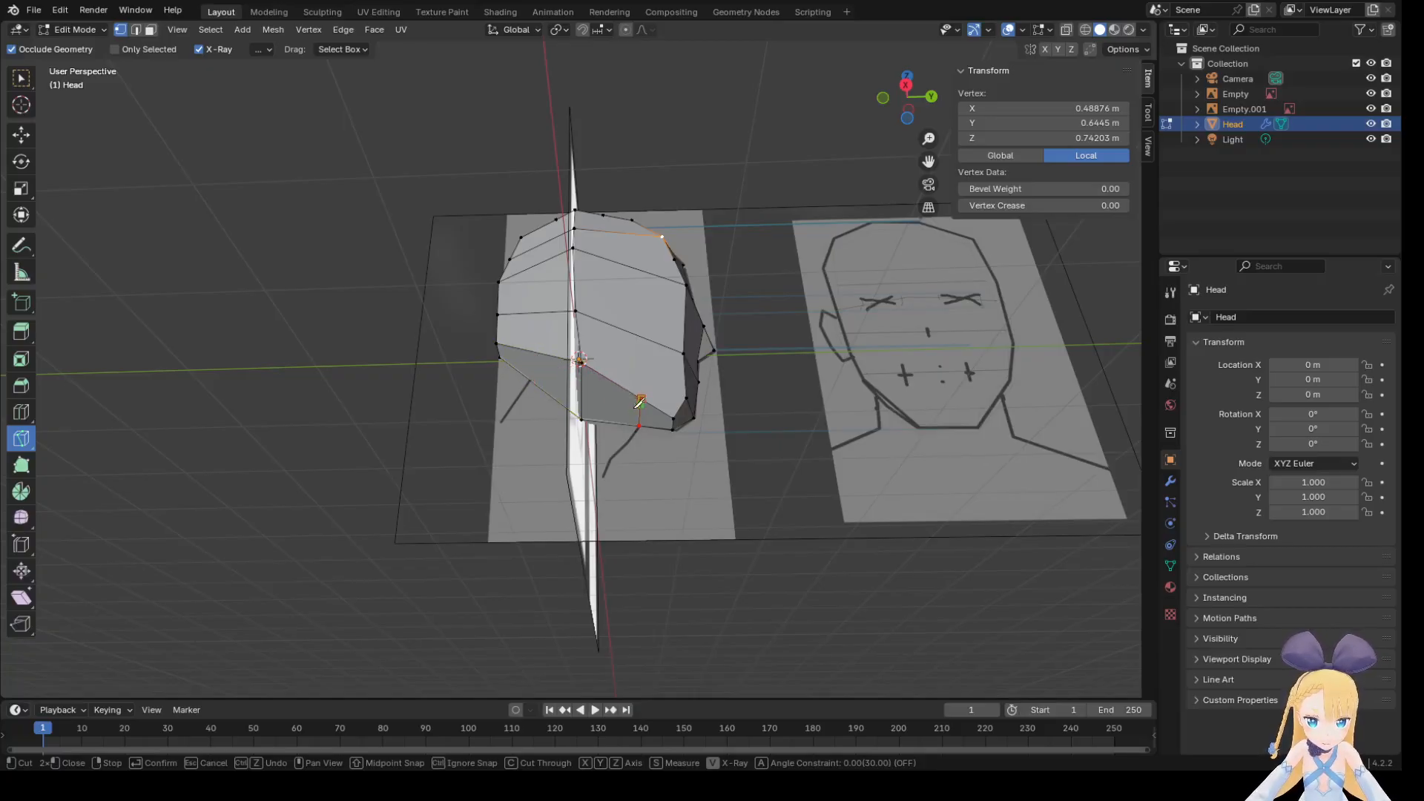
{"action": "key", "text": "Return"}
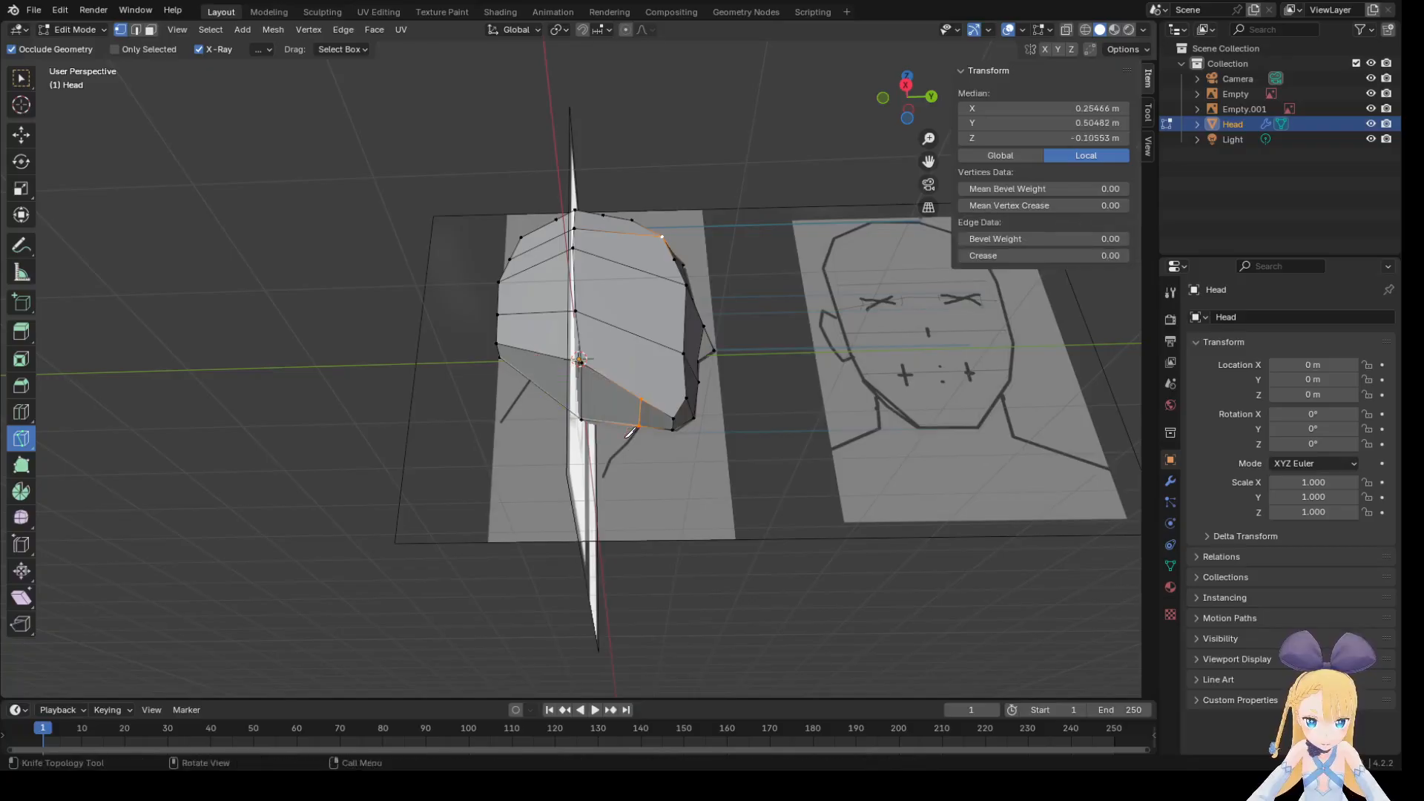
{"action": "left_click", "coordinate": [531, 377]}
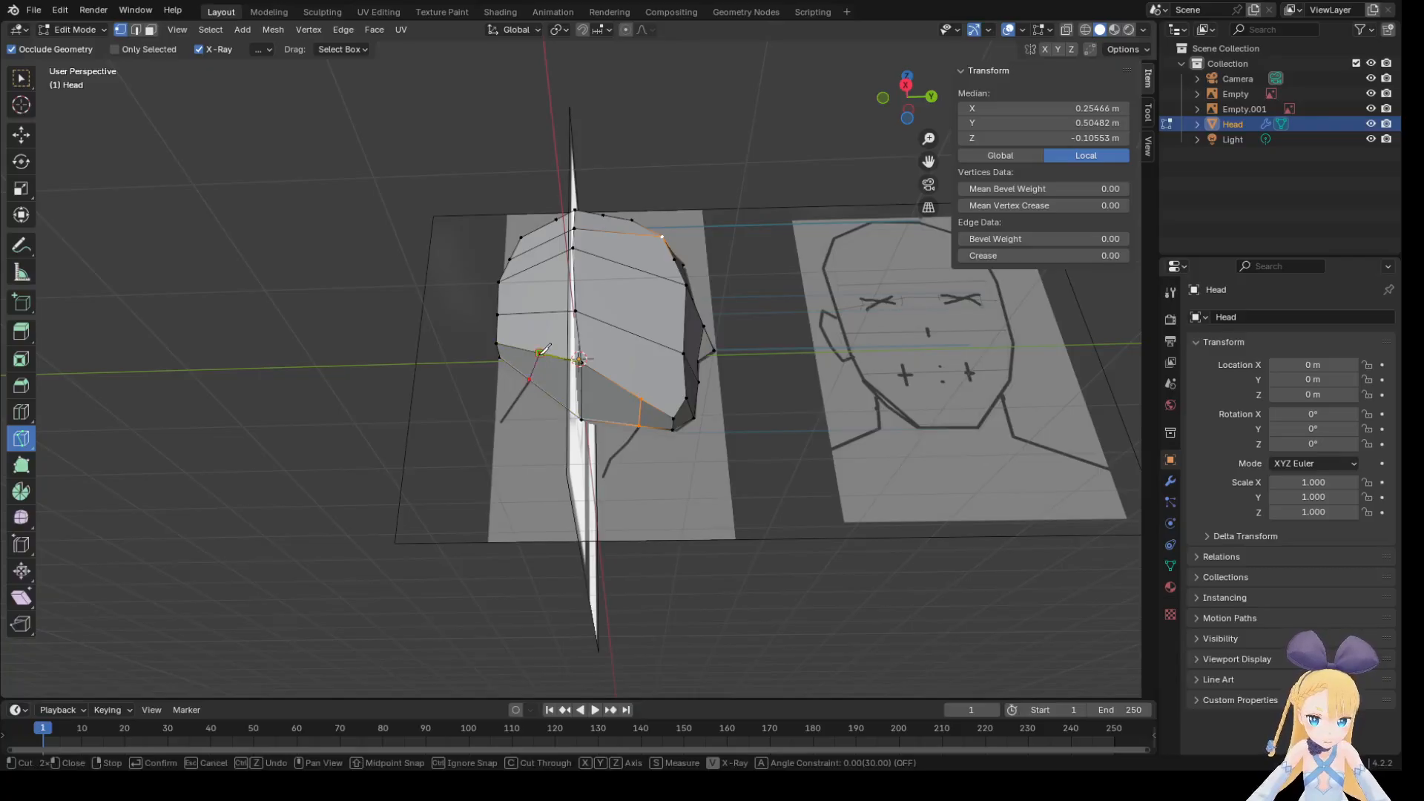
{"action": "key", "text": "Return"}
Try to extrude the selected cut edges under the head with Extrude Region, and undo the attempt.
{"action": "middle_click_drag", "start_coordinate": [719, 379], "coordinate": [627, 354]}
{"action": "left_click", "coordinate": [23, 333]}
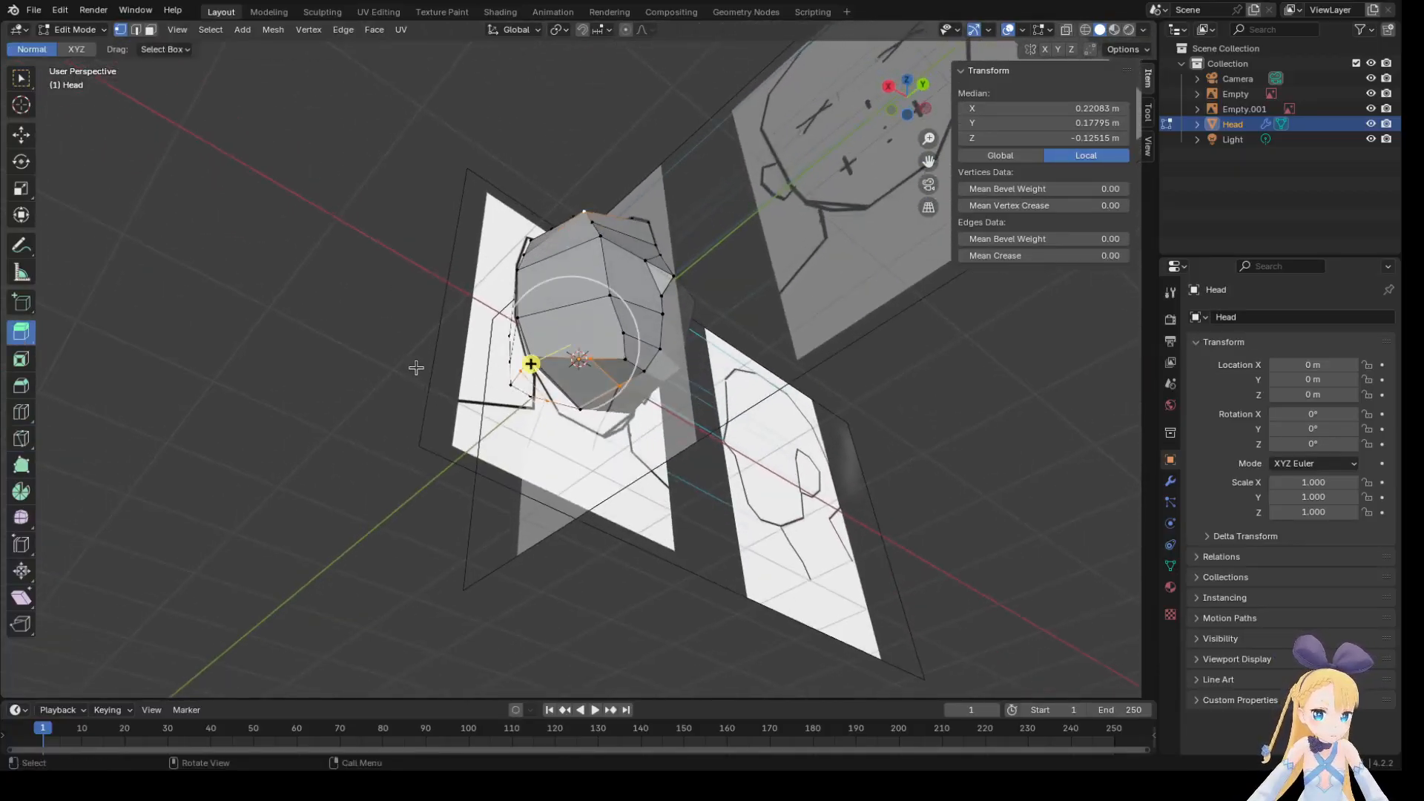
{"action": "middle_click_drag", "start_coordinate": [764, 389], "coordinate": [558, 472]}
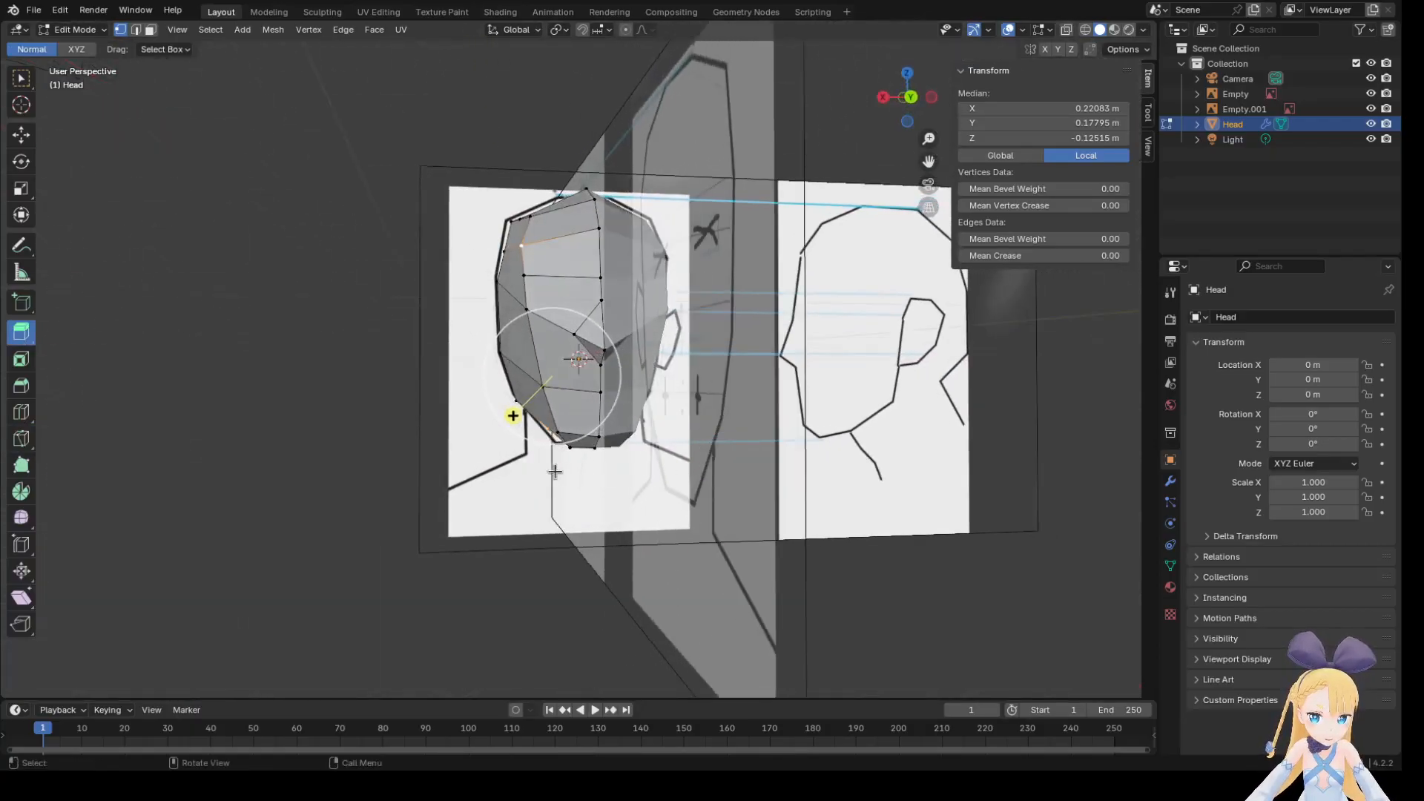
{"action": "mouse_move", "coordinate": [513, 417]}
{"action": "left_mouse_down"}
{"action": "mouse_move", "coordinate": [517, 462]}
{"action": "mouse_move", "coordinate": [523, 416]}
{"action": "left_mouse_up"}
{"action": "key", "text": "ctrl+z"}
{"action": "key", "text": "ctrl+z"}
{"action": "middle_click_drag", "start_coordinate": [761, 417], "coordinate": [868, 319]}
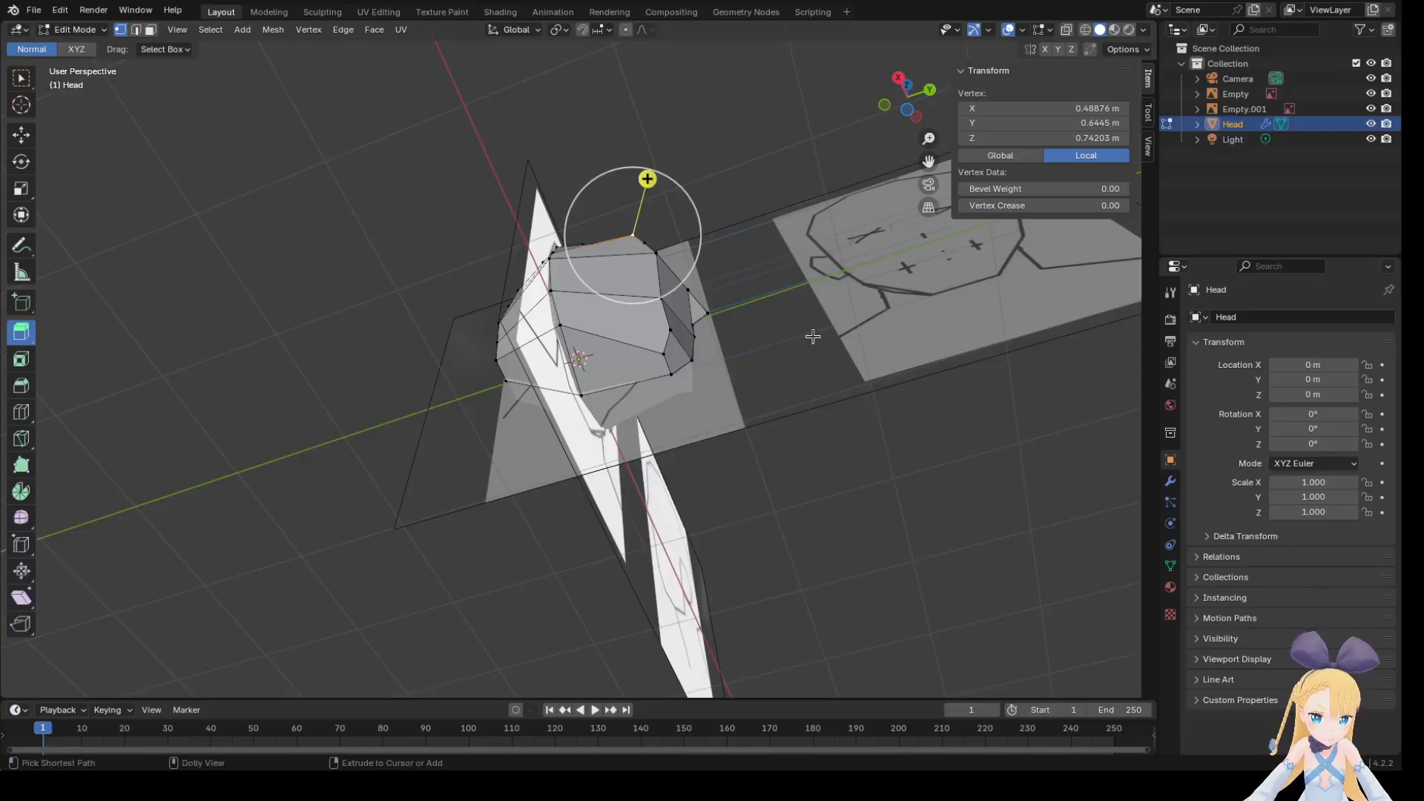
{"action": "key", "text": "ctrl+z"}
{"action": "key", "text": "ctrl+z"}
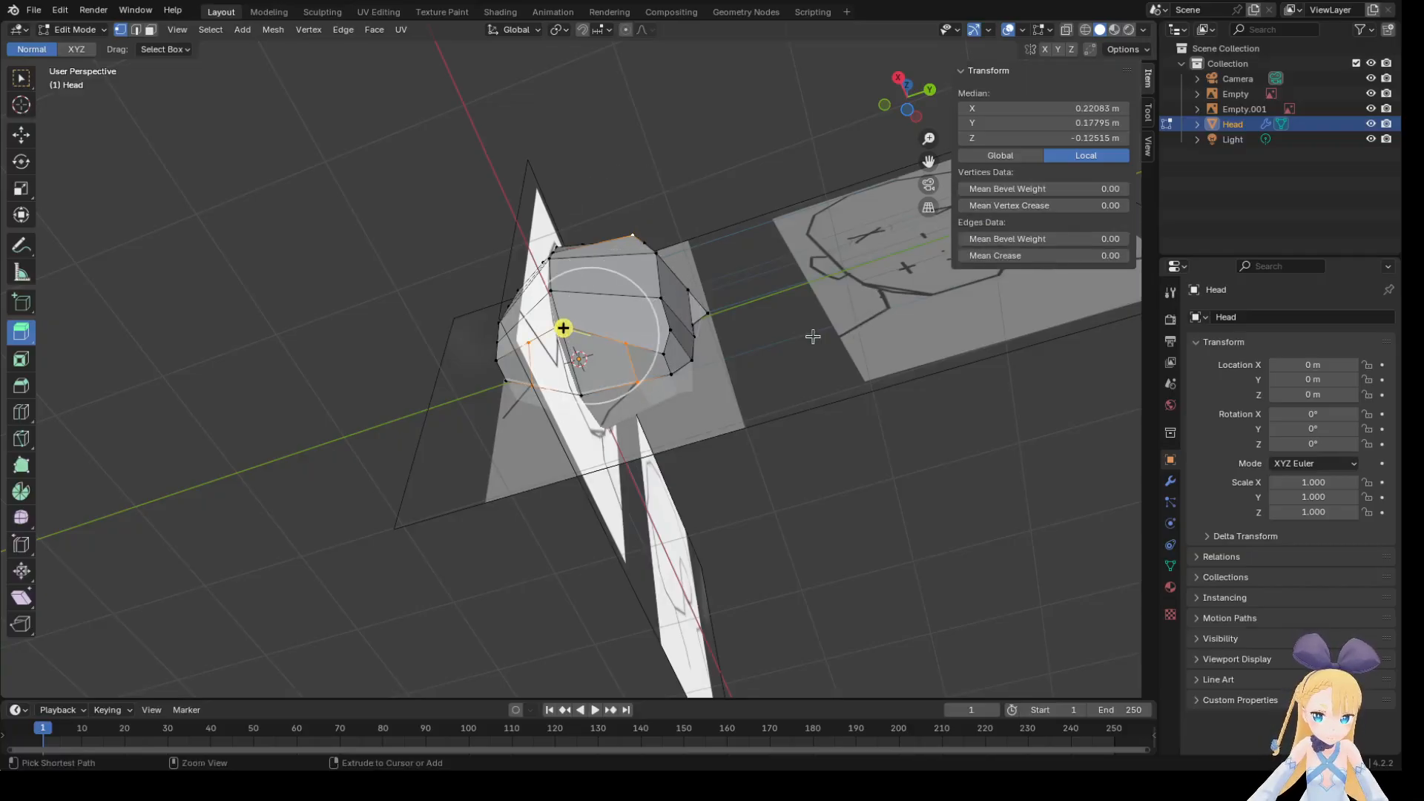
Clear the selection and undo the two short Knife cuts on the underside of the head.
{"action": "left_click", "coordinate": [853, 471]}
{"action": "middle_click_drag", "start_coordinate": [667, 466], "coordinate": [742, 529]}
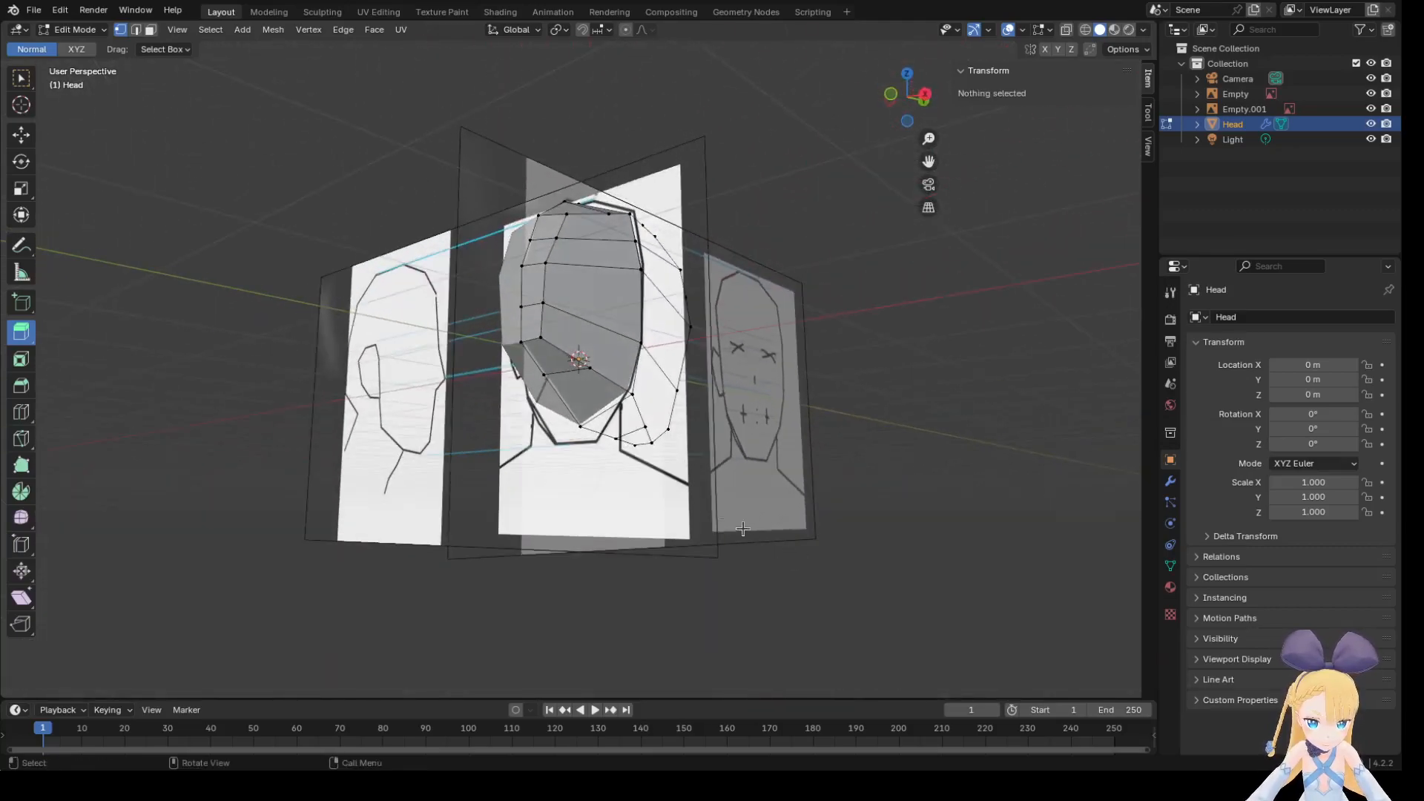
{"action": "left_click", "coordinate": [594, 369]}
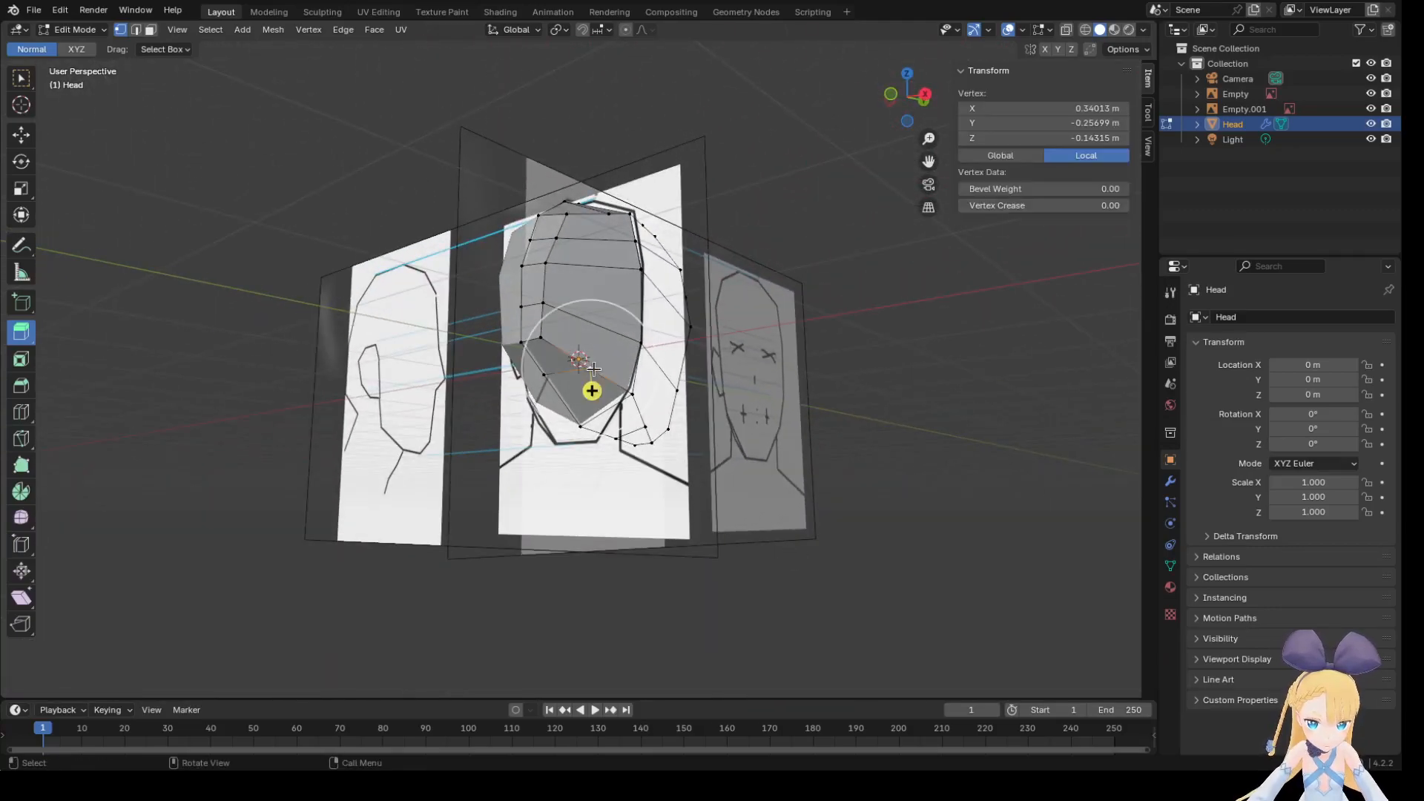
{"action": "left_click", "coordinate": [906, 625]}
{"action": "middle_click_drag", "start_coordinate": [769, 594], "coordinate": [512, 605]}
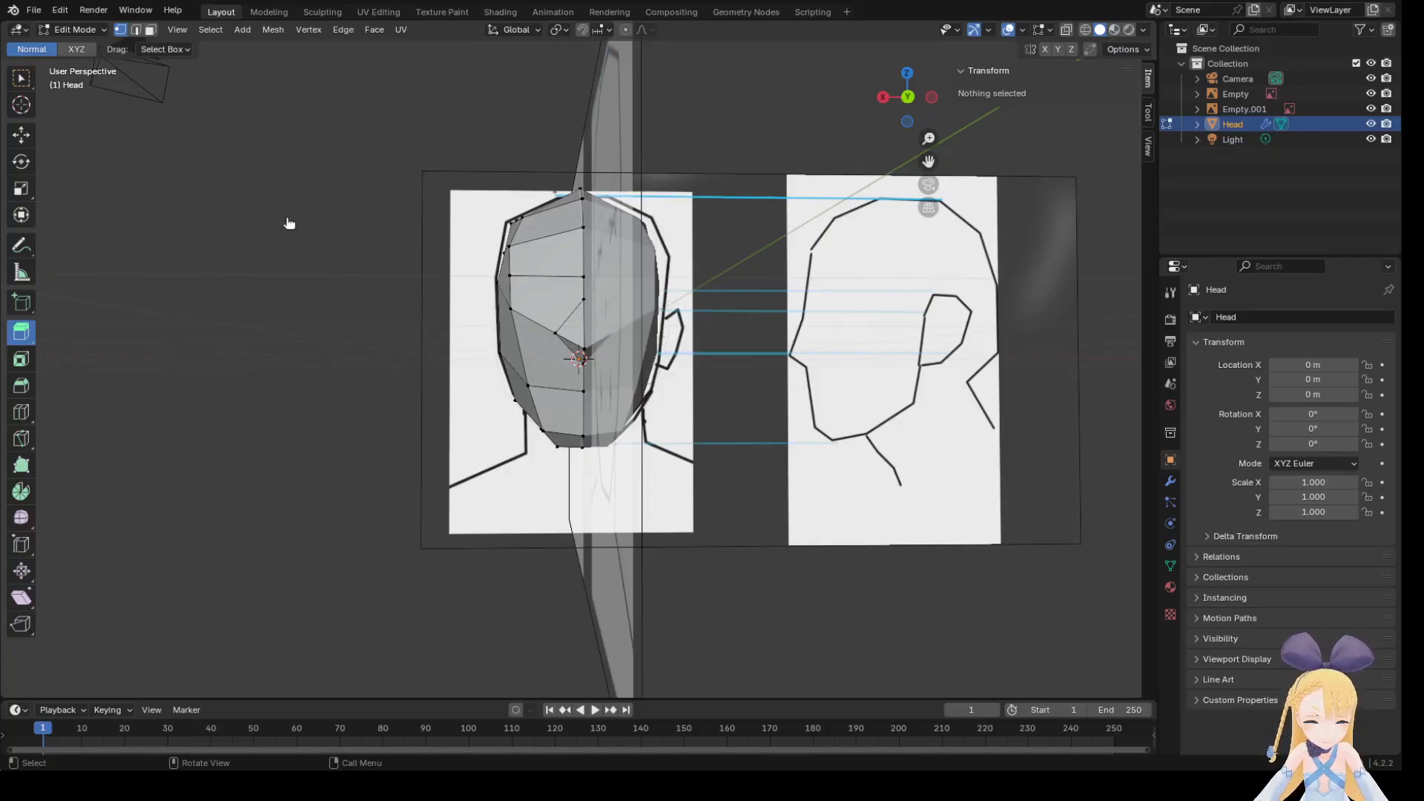
{"action": "middle_click_drag", "start_coordinate": [490, 283], "coordinate": [723, 215]}
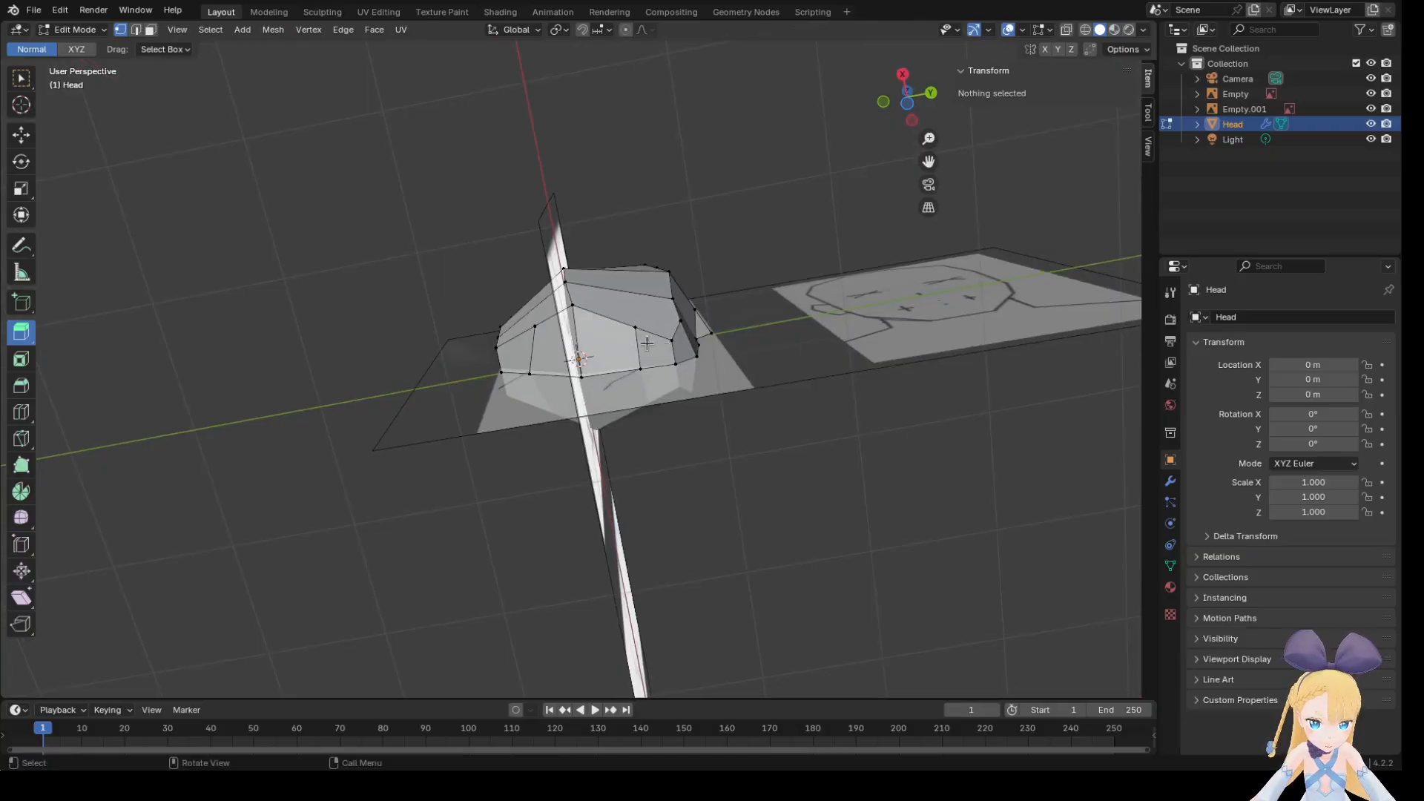
{"action": "left_click", "coordinate": [534, 325]}
{"action": "key", "text": "ctrl+z"}
{"action": "key", "text": "ctrl+z"}
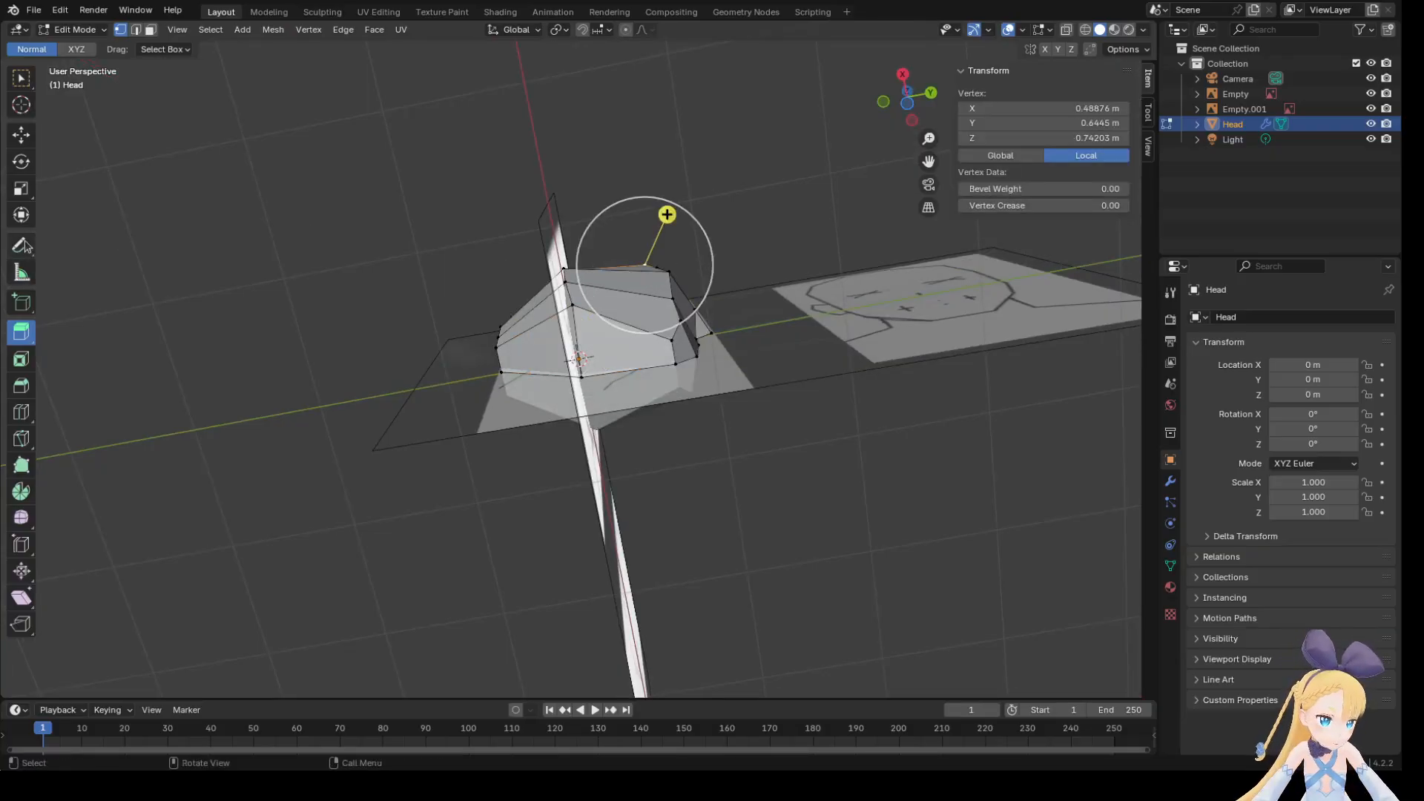
Cut an edge with the Knife from the underside's centre line behind the chin to the jaw-corner vertex.
{"action": "left_click", "coordinate": [21, 438]}
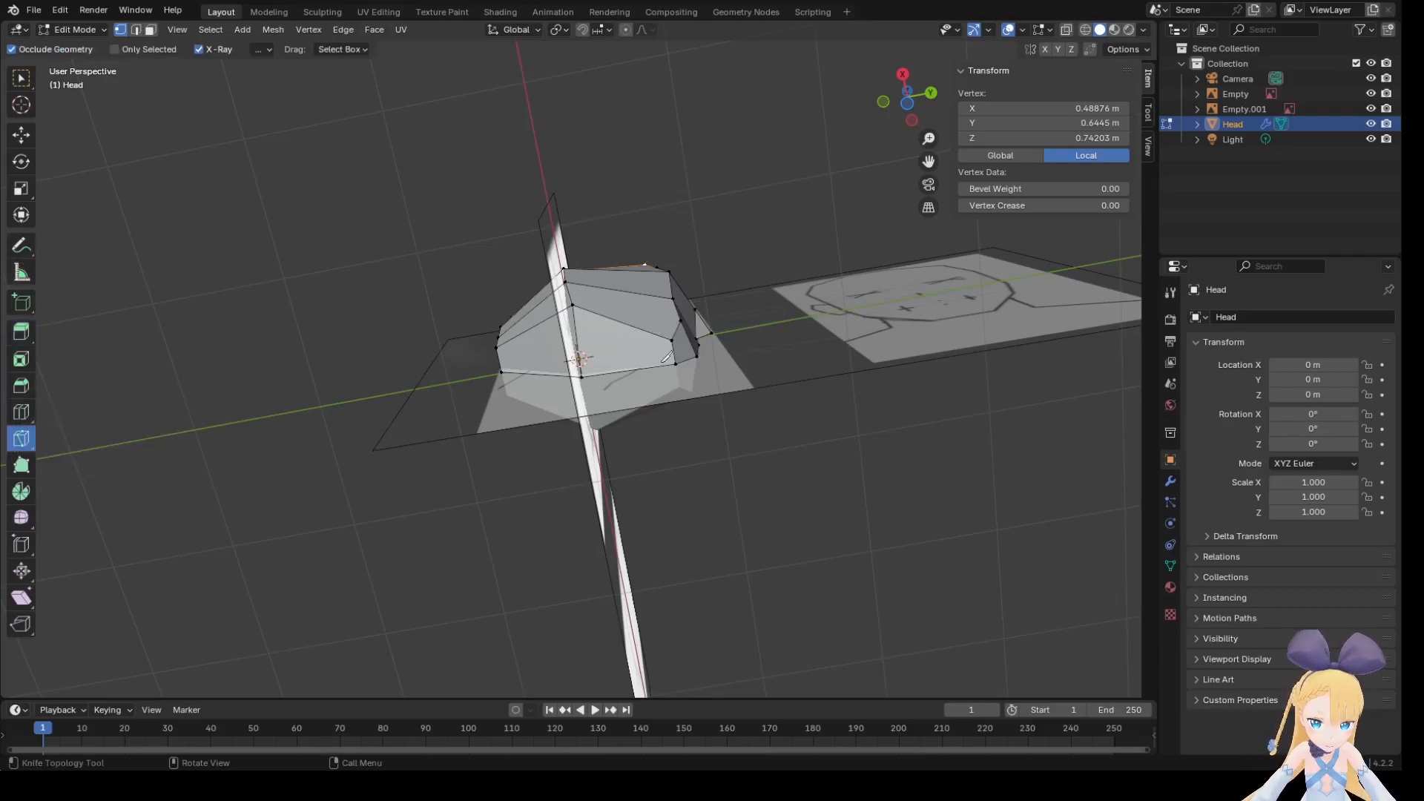
{"action": "middle_click_drag", "start_coordinate": [831, 363], "coordinate": [811, 386]}
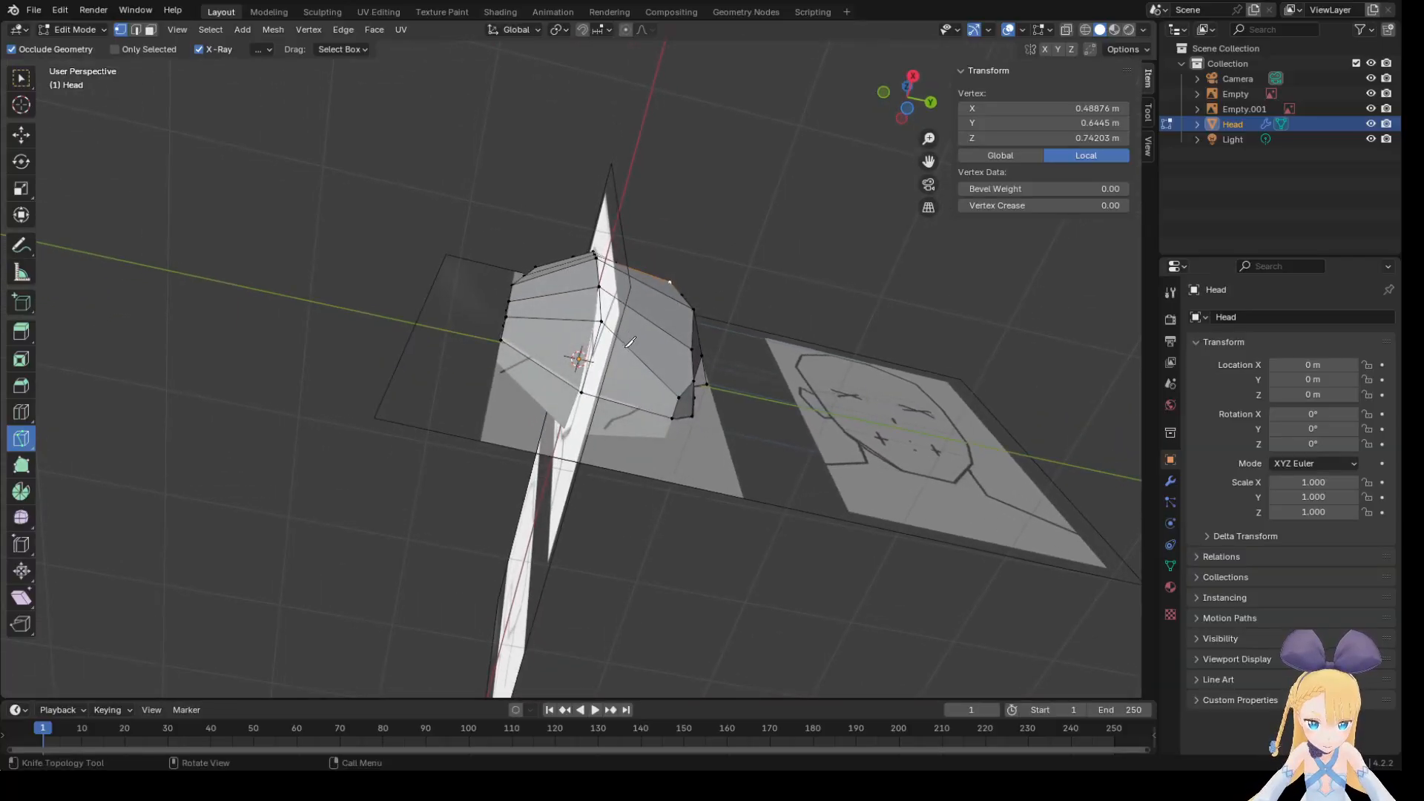
{"action": "left_click", "coordinate": [603, 320]}
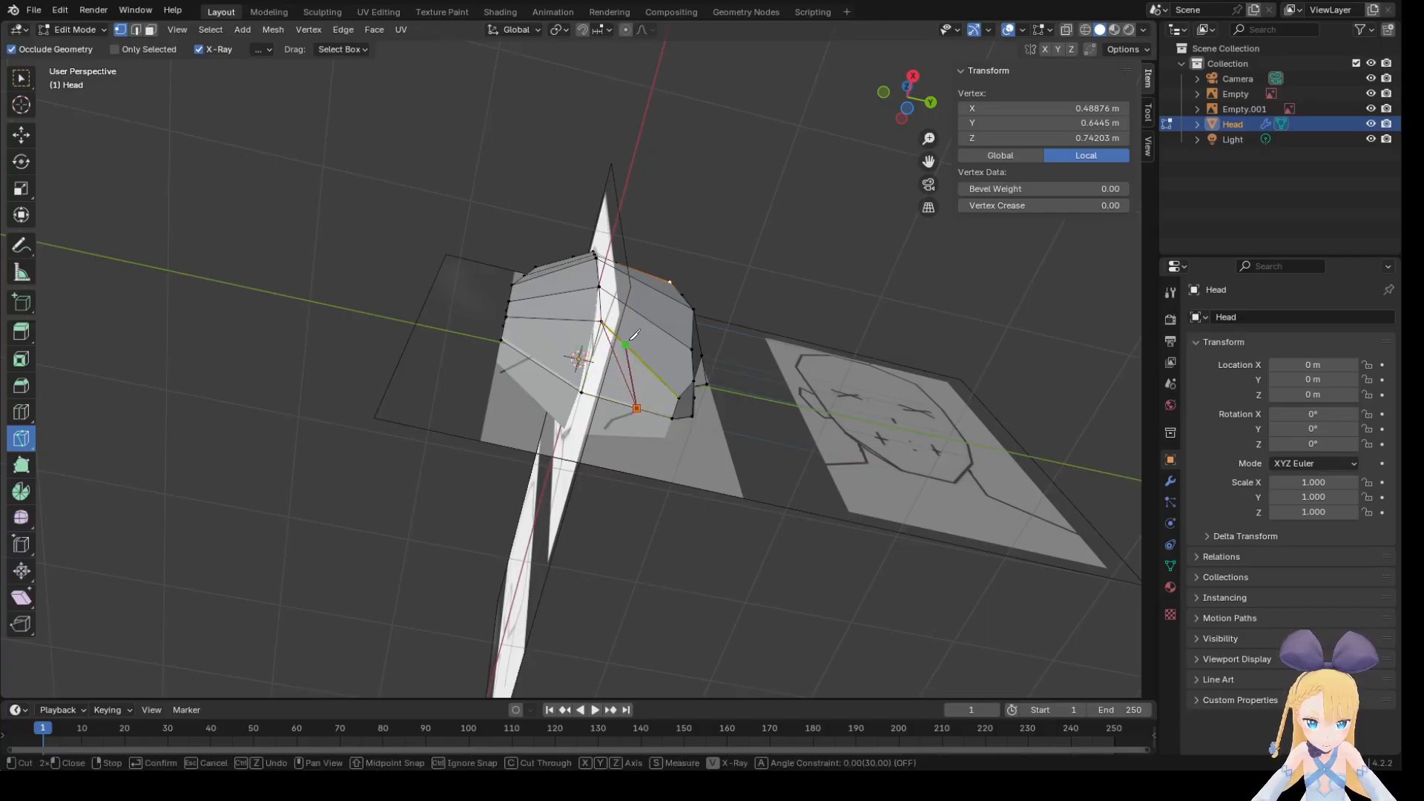
{"action": "key", "text": "Return"}
Cut a second Knife edge from the underside's centre line near the nape to the same jaw-corner vertex.
{"action": "middle_click_drag", "start_coordinate": [756, 452], "coordinate": [770, 503]}
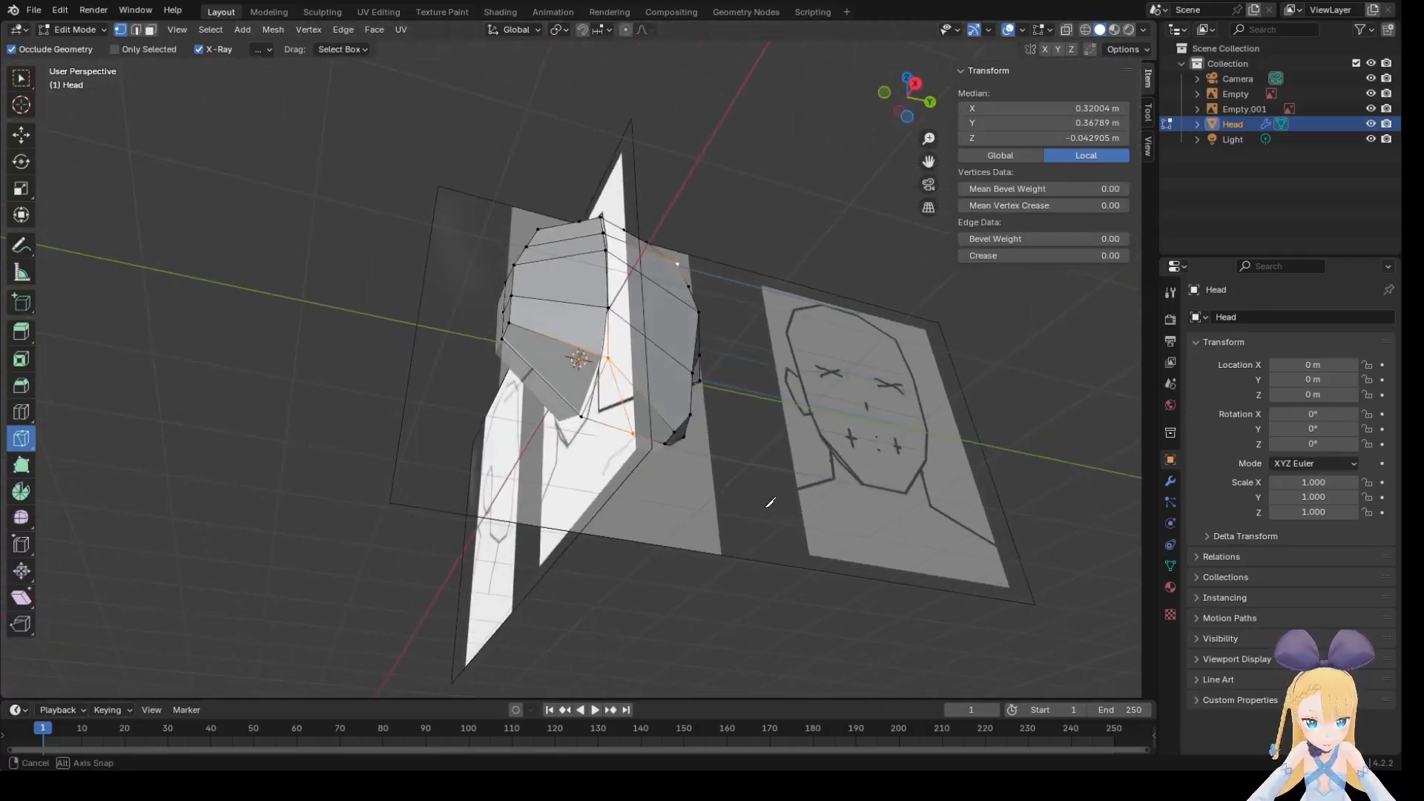
{"action": "left_click", "coordinate": [609, 359]}
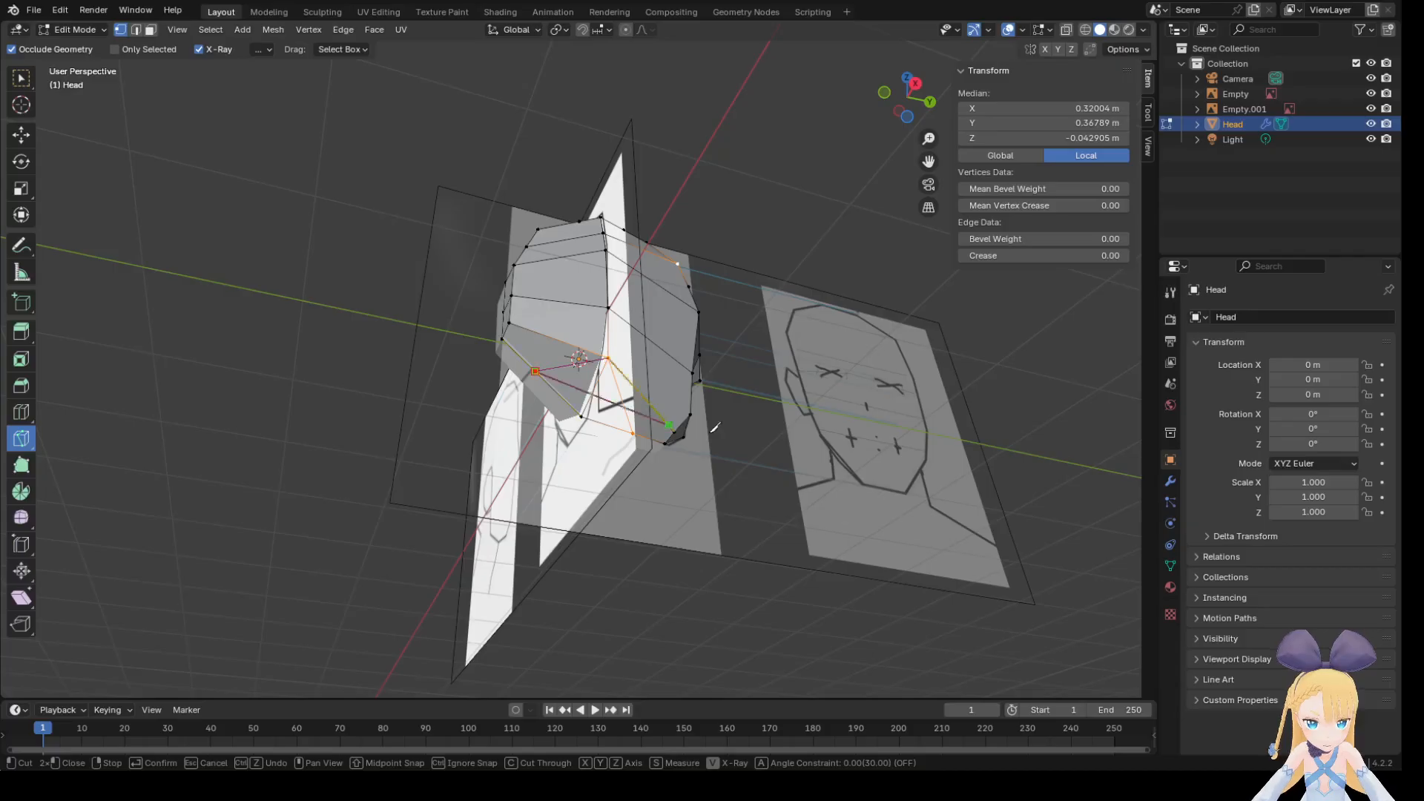
{"action": "key", "text": "Return"}
{"action": "middle_click_drag", "start_coordinate": [778, 540], "coordinate": [605, 502]}
{"action": "left_click", "coordinate": [254, 388]}
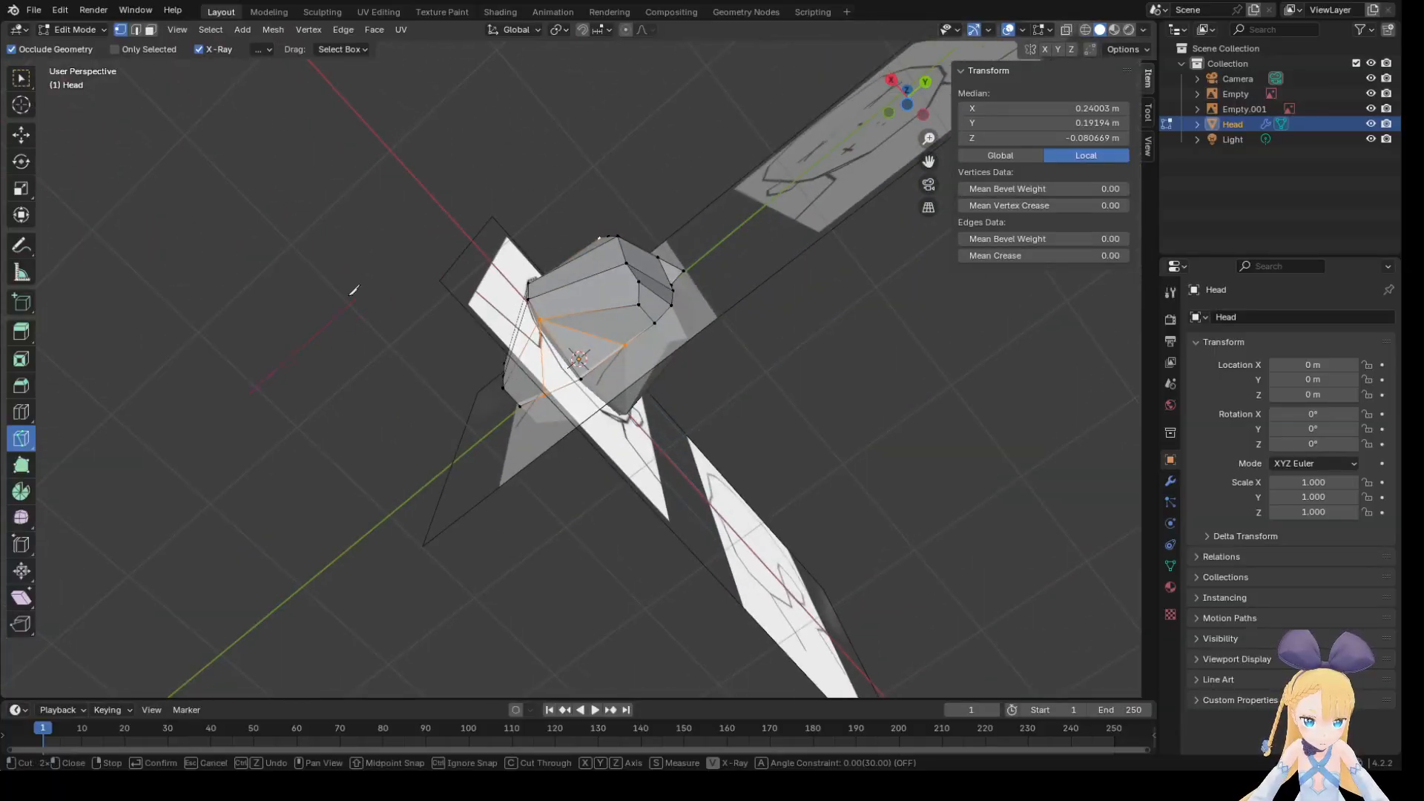
{"action": "key", "text": "Escape"}
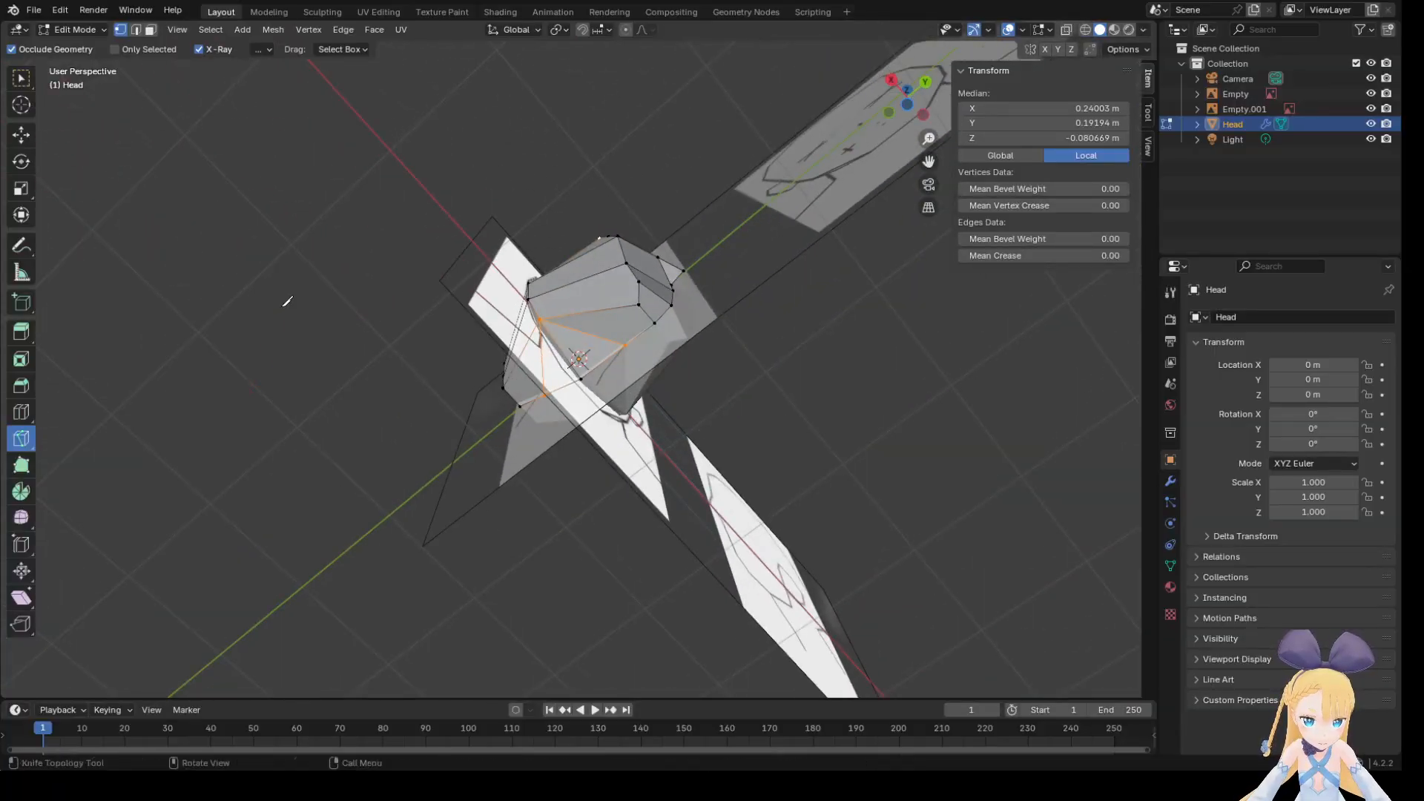
Select the underside faces enclosed by the two cuts and extrude them downward along their normal to form the neck.
{"action": "left_click", "coordinate": [21, 79]}
{"action": "left_click", "coordinate": [252, 213]}
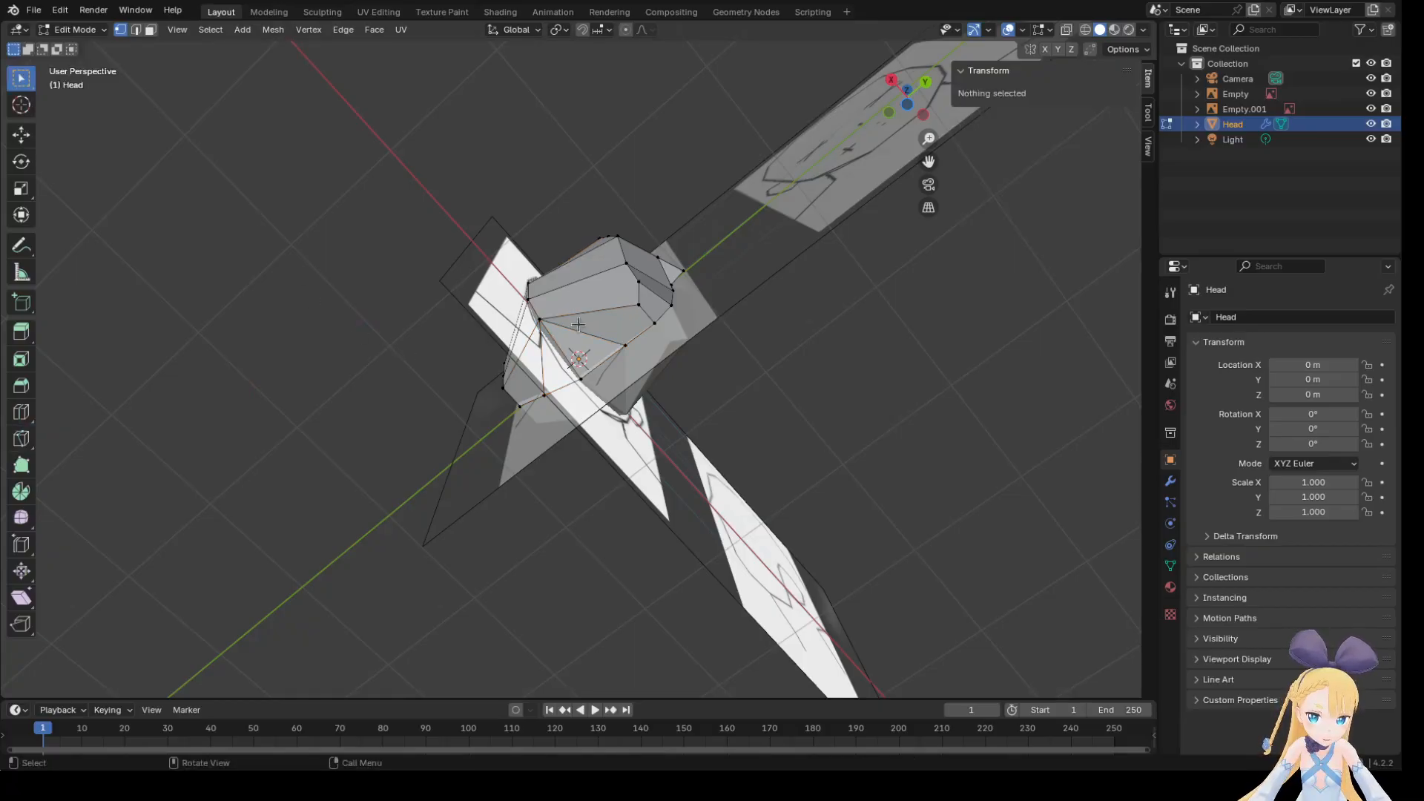
{"action": "left_click", "coordinate": [541, 320]}
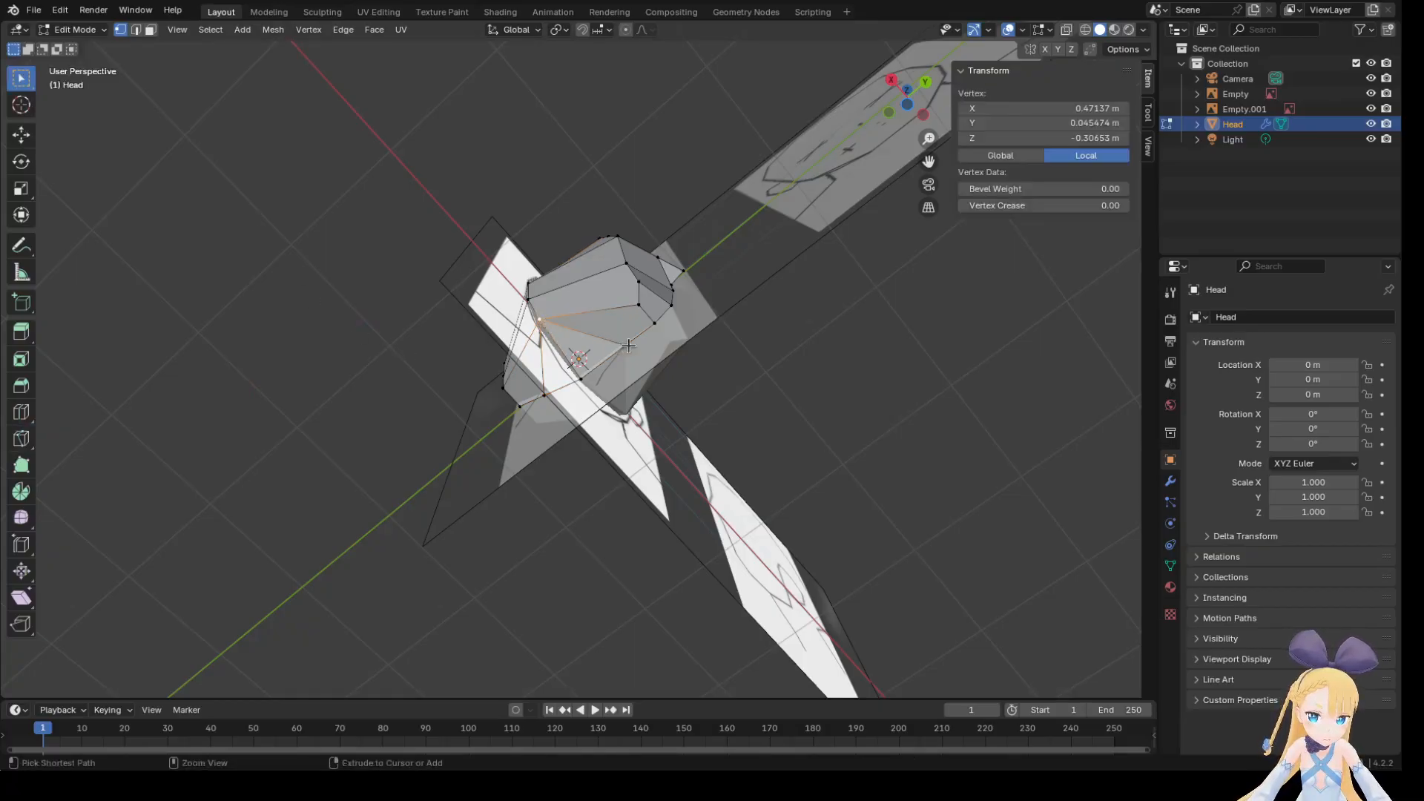
{"action": "left_click", "coordinate": [628, 346], "text": "ctrl"}
{"action": "left_click", "coordinate": [545, 393], "text": "ctrl"}
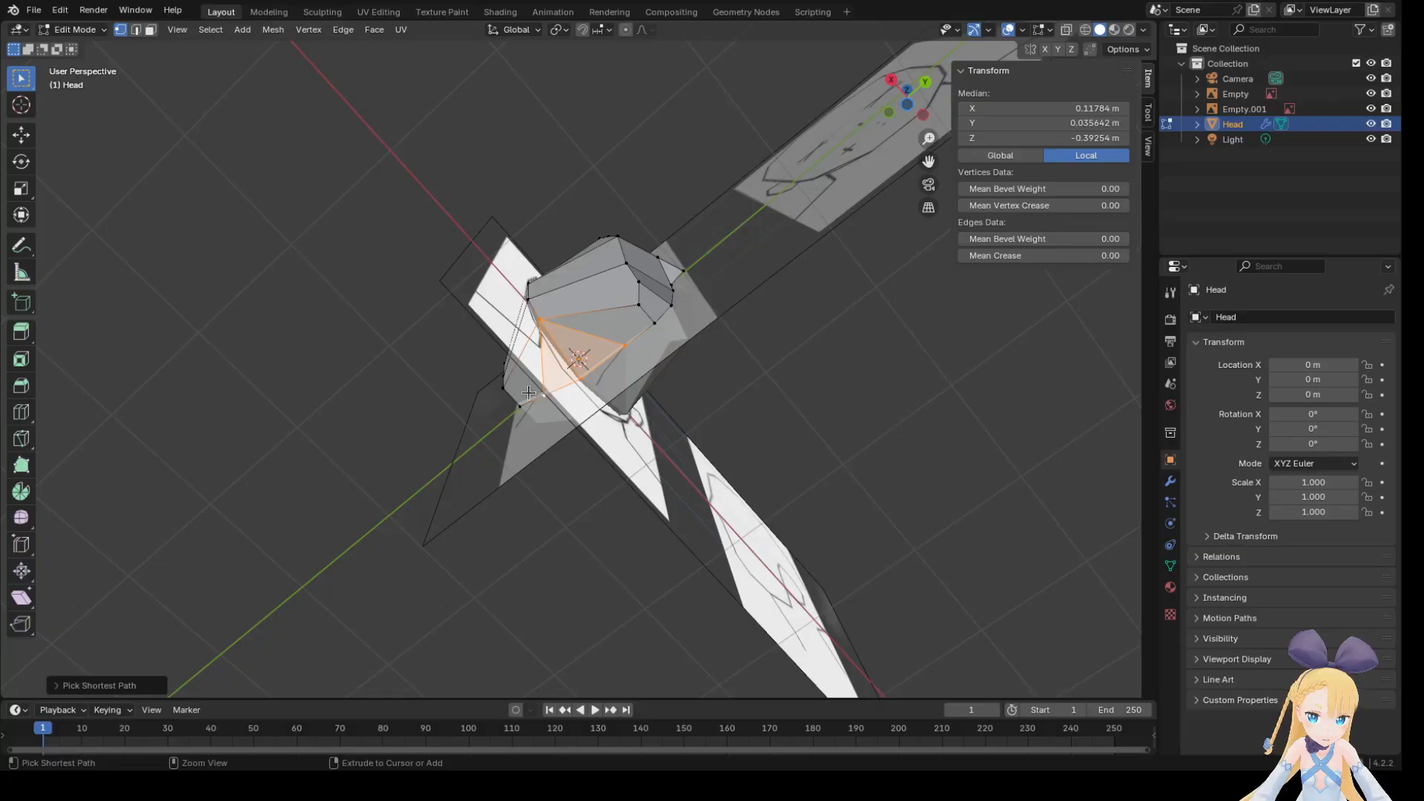
{"action": "middle_click_drag", "start_coordinate": [314, 245], "coordinate": [245, 315]}
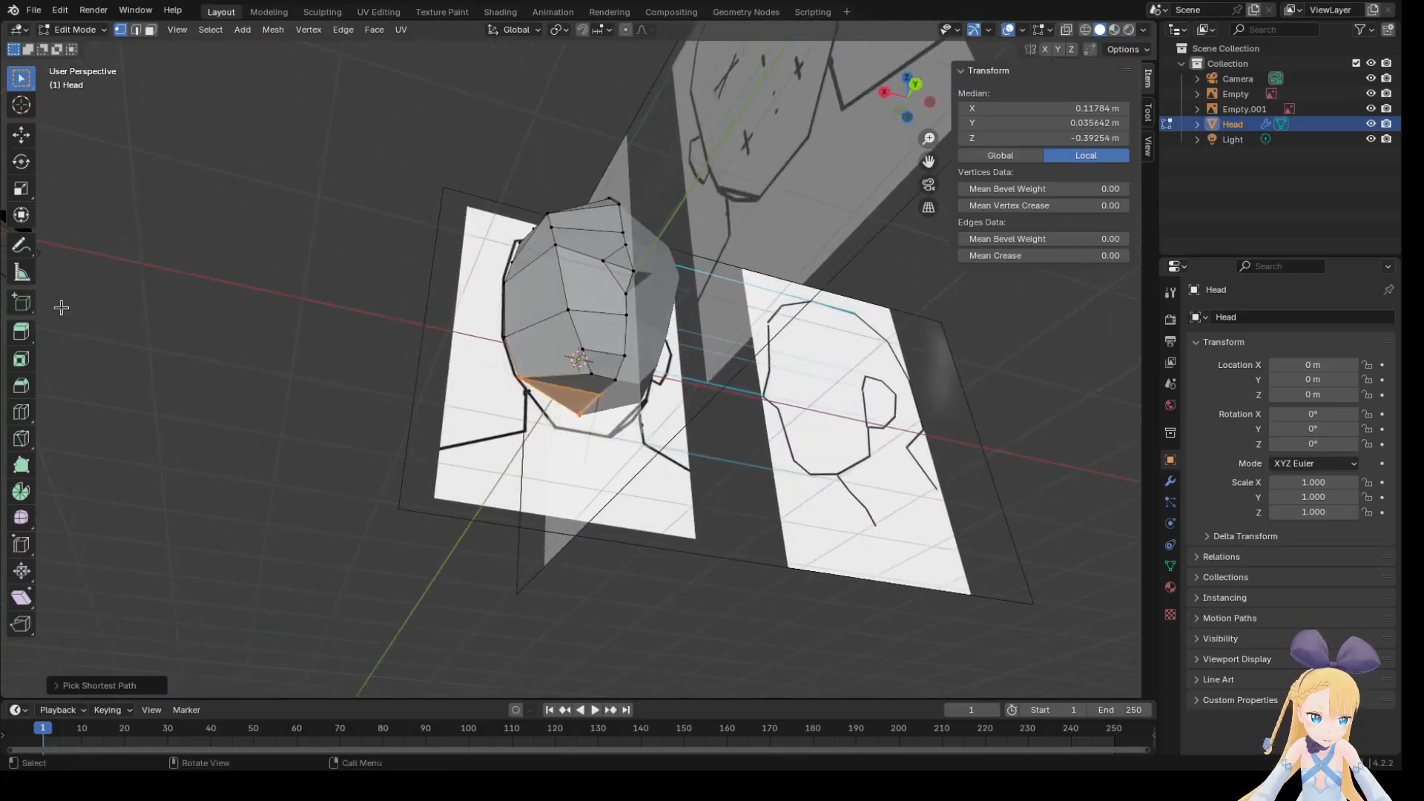
{"action": "right_click", "coordinate": [12, 337]}
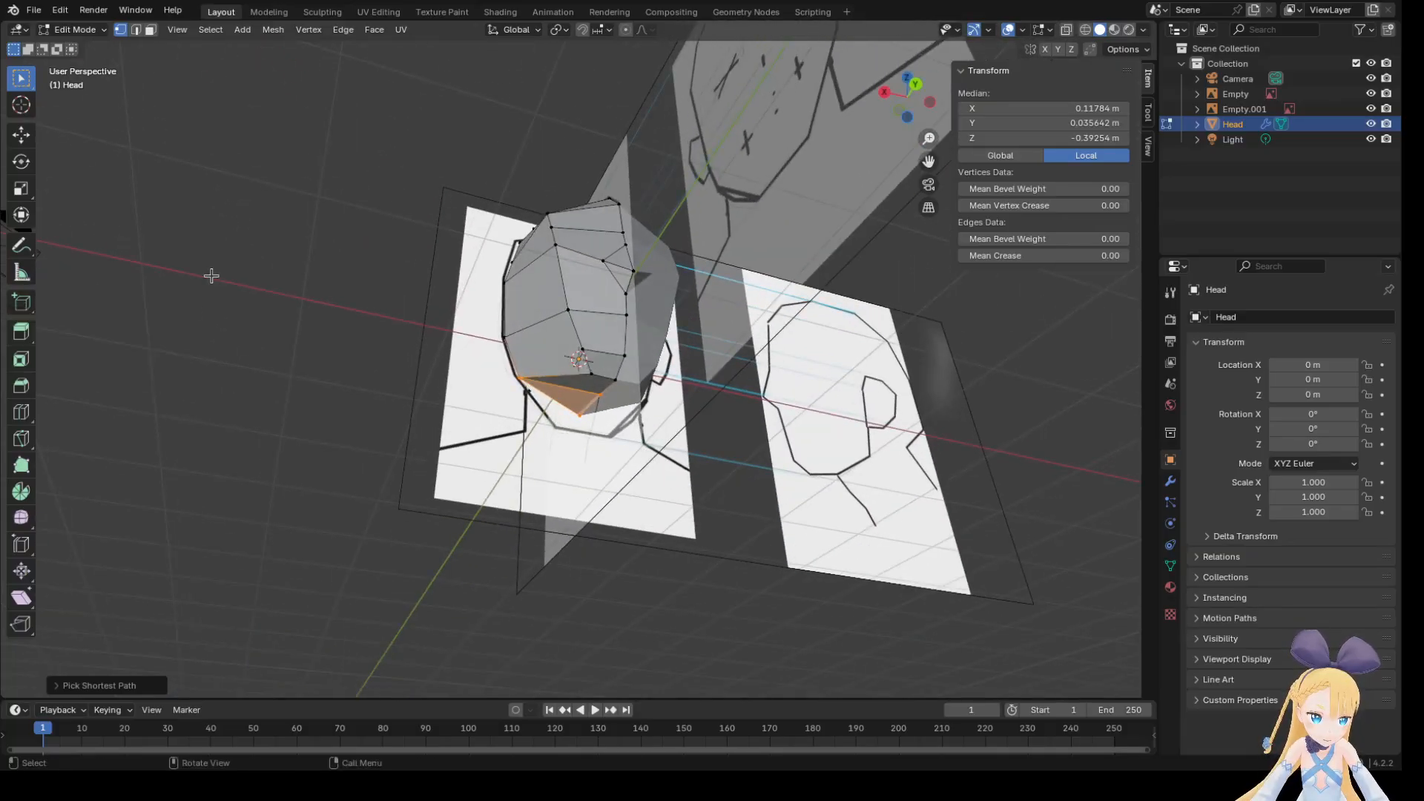
{"action": "left_click", "coordinate": [23, 333]}
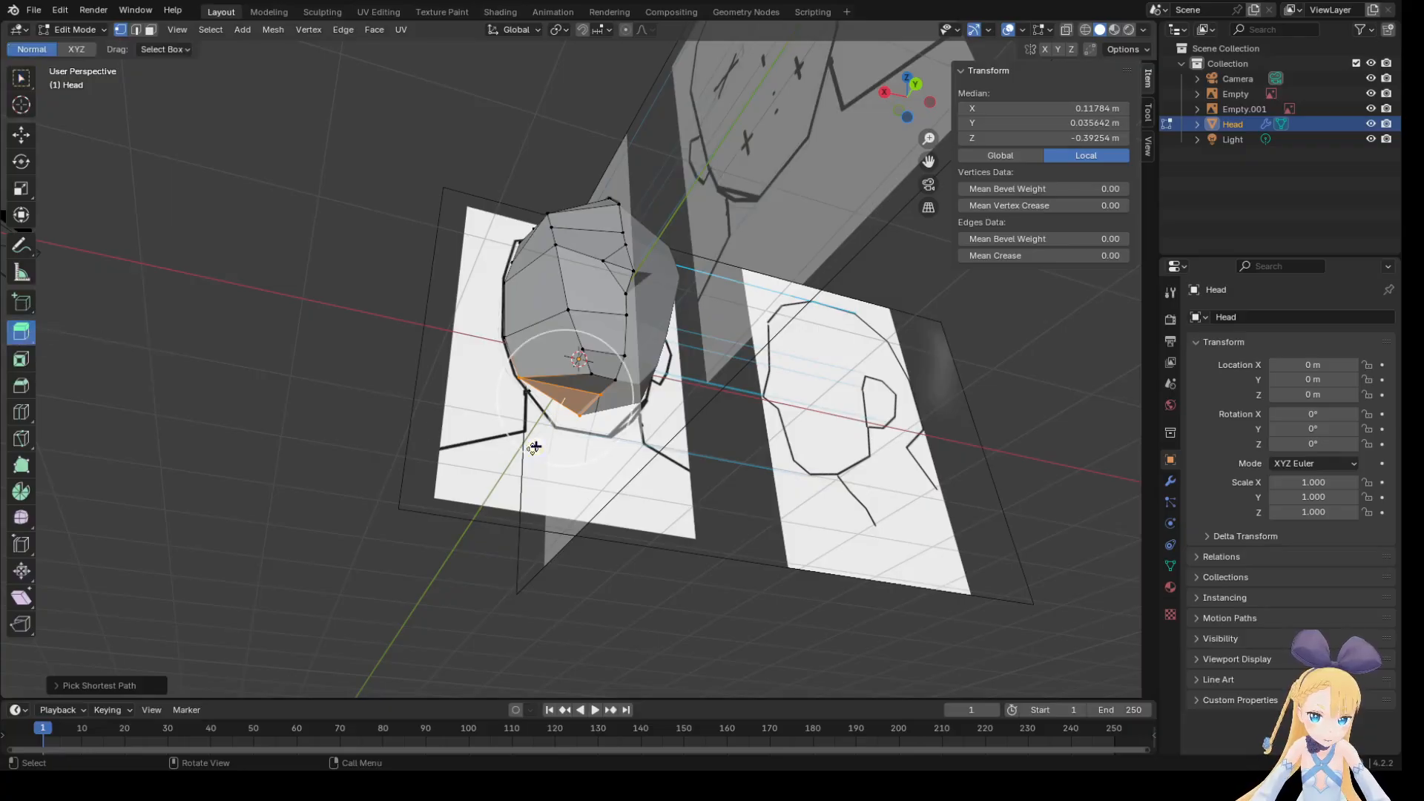
{"action": "left_click_drag", "start_coordinate": [537, 448], "coordinate": [534, 492]}
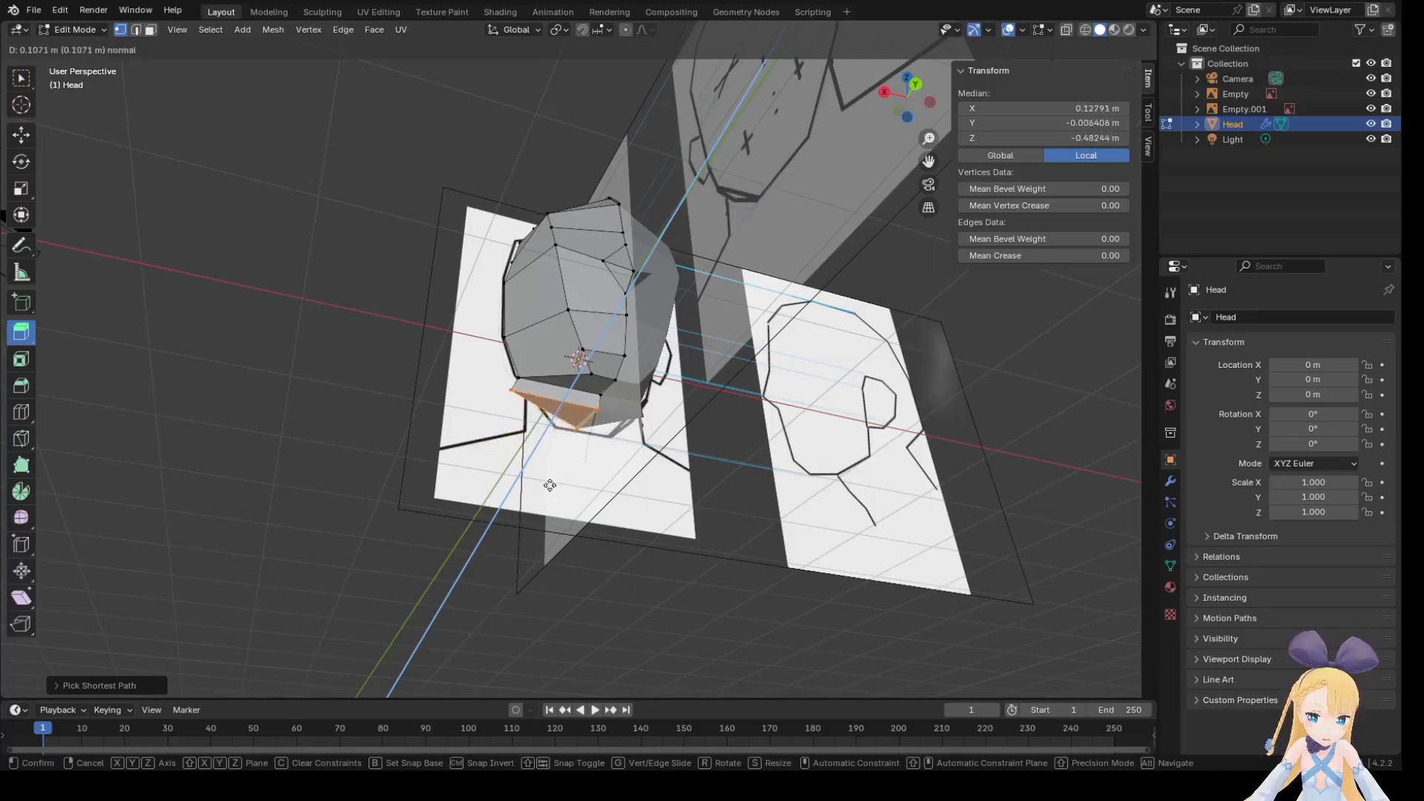
{"action": "left_click_drag", "start_coordinate": [538, 509], "coordinate": [539, 492]}
{"action": "middle_click_drag", "start_coordinate": [539, 491], "coordinate": [413, 264]}
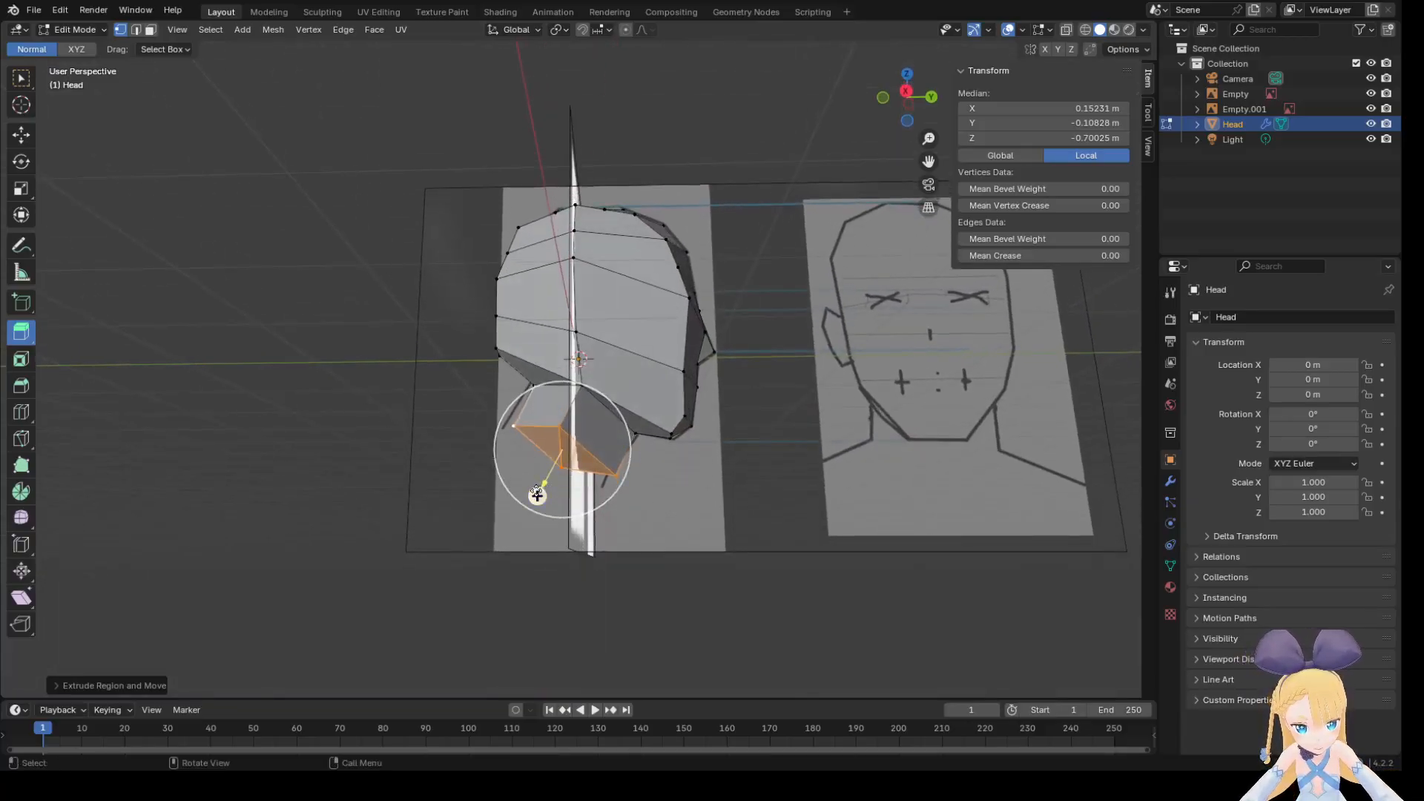
Extrude the selected neck faces a second time along their normal by about 0.14 m.
{"action": "left_click_drag", "start_coordinate": [536, 494], "coordinate": [532, 491]}
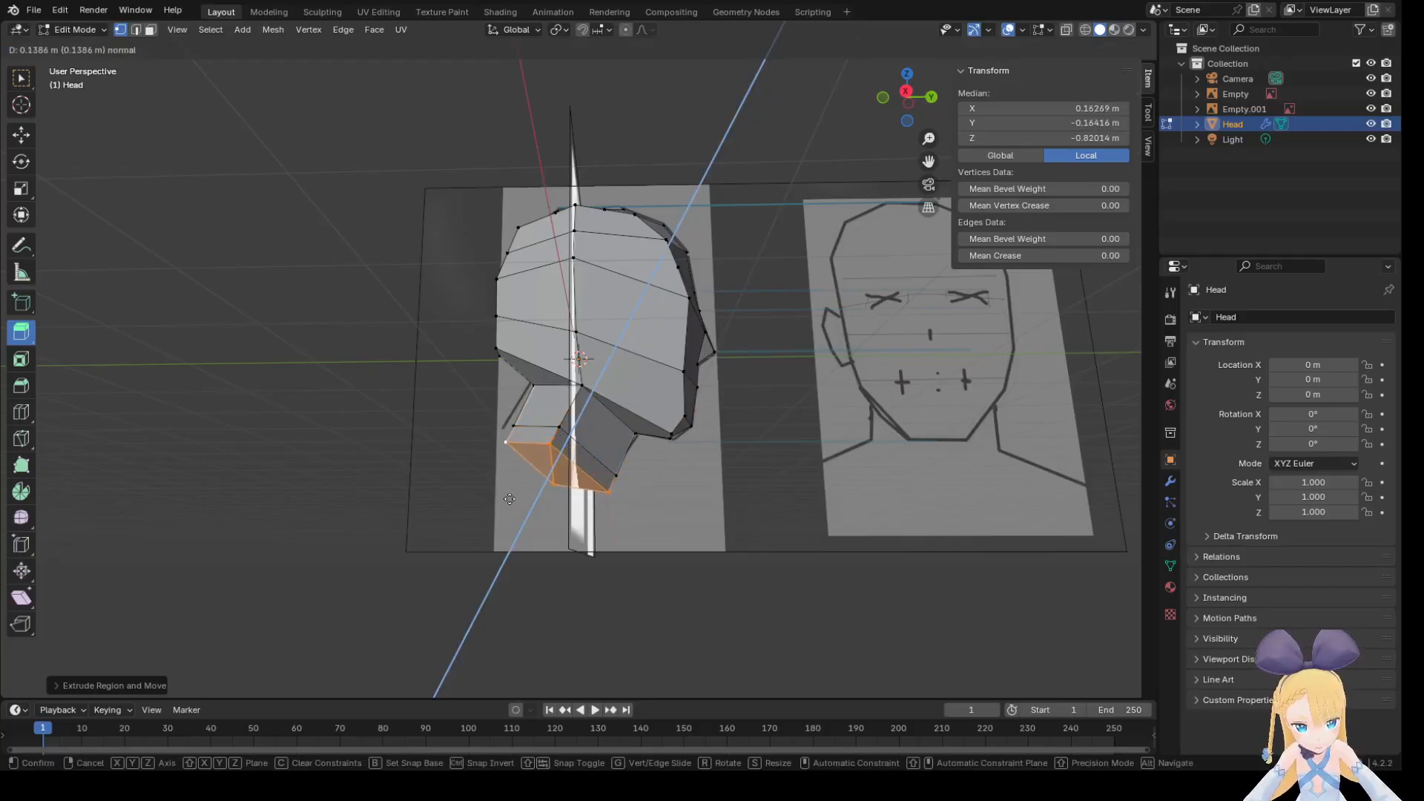
{"action": "left_click_drag", "start_coordinate": [510, 499], "coordinate": [510, 500]}
{"action": "middle_click_drag", "start_coordinate": [831, 422], "coordinate": [637, 436]}
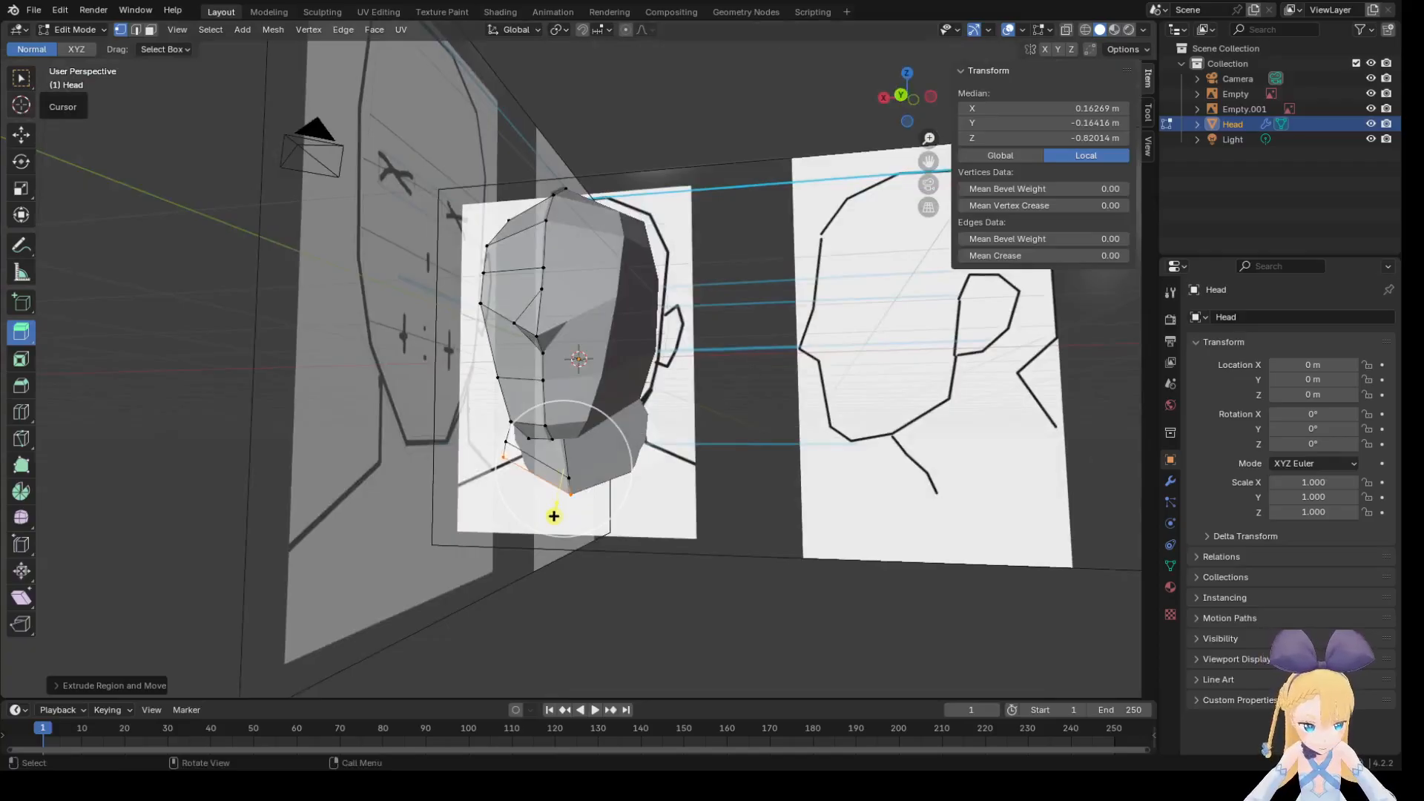
Move the neck's outer side vertices inward to follow the neck outline in the front reference drawing.
{"action": "left_click", "coordinate": [21, 134]}
{"action": "middle_click_drag", "start_coordinate": [490, 387], "coordinate": [497, 404]}
{"action": "left_click", "coordinate": [501, 474]}
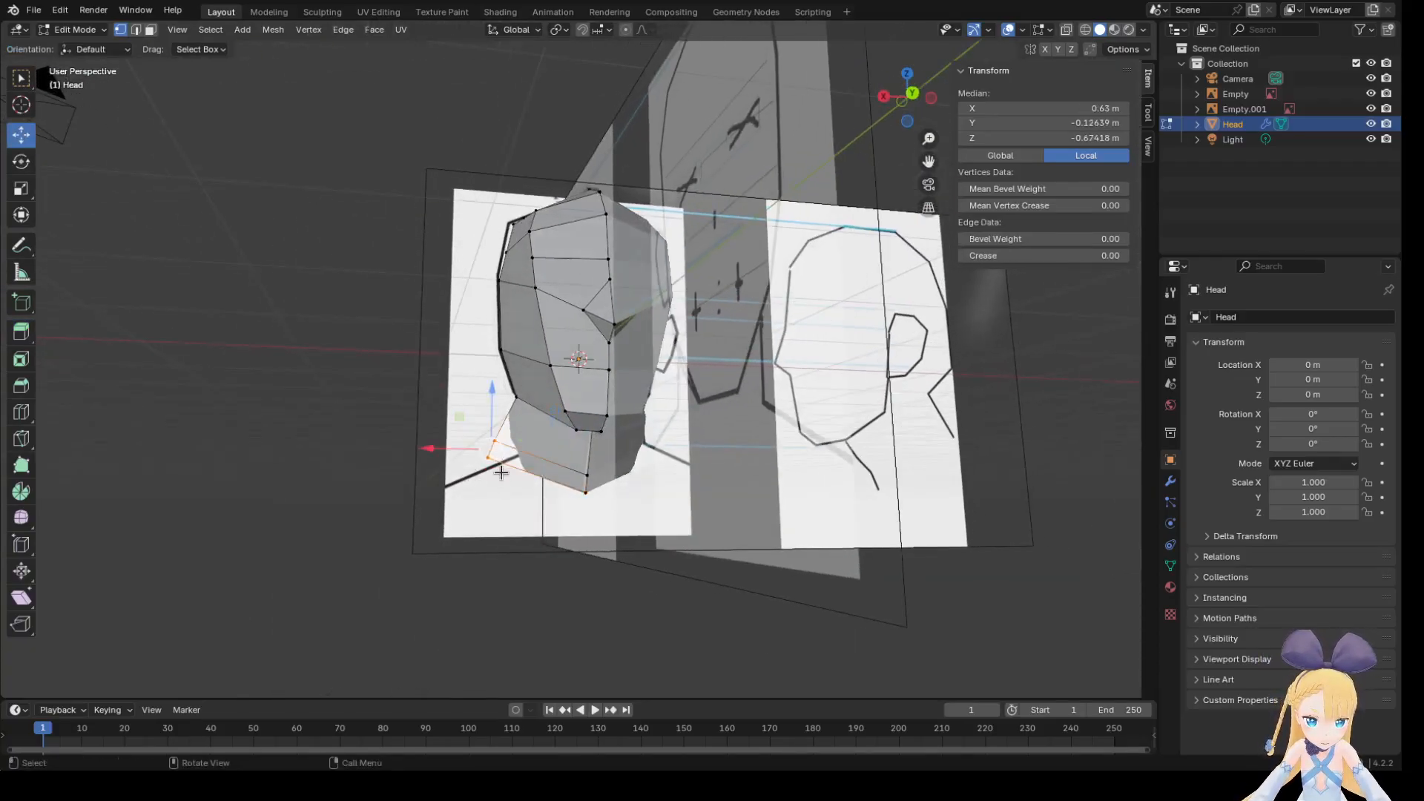
{"action": "left_click_drag", "start_coordinate": [493, 446], "coordinate": [530, 446]}
{"action": "middle_click_drag", "start_coordinate": [468, 379], "coordinate": [569, 384]}
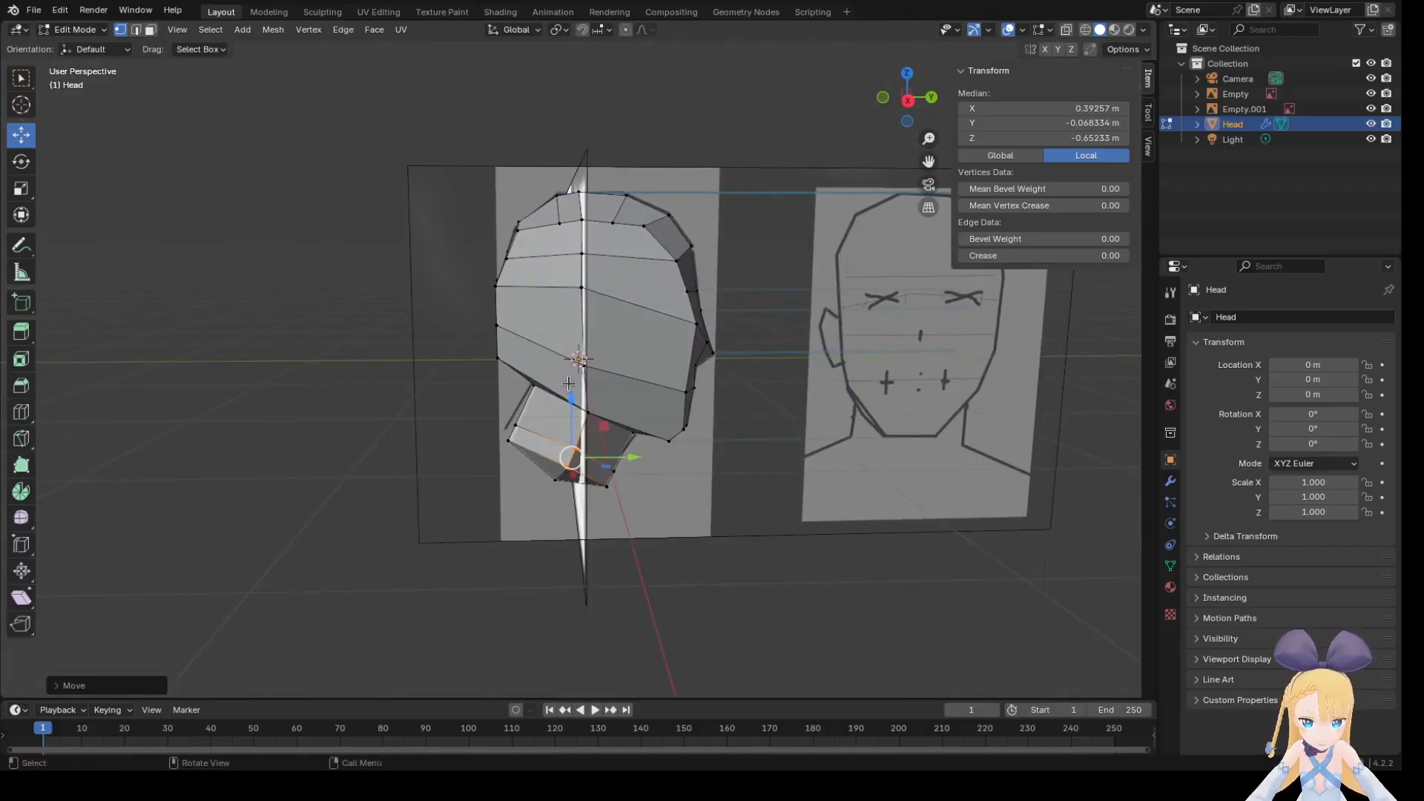
Select along the middle loop of the neck from front to nape and reposition the centre vertex at the nape.
{"action": "left_click", "coordinate": [689, 541]}
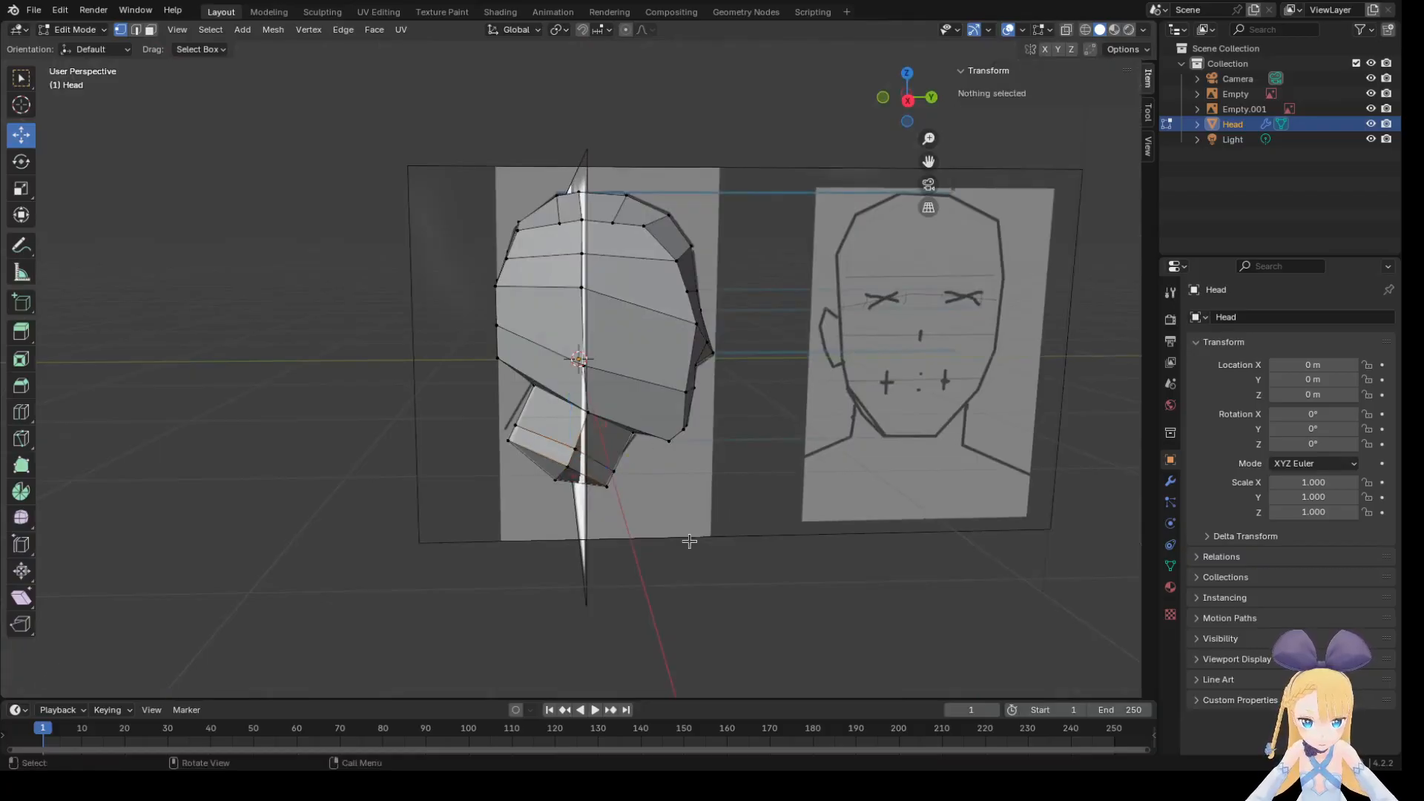
{"action": "left_click", "coordinate": [625, 476]}
{"action": "left_click", "coordinate": [571, 447], "text": "ctrl"}
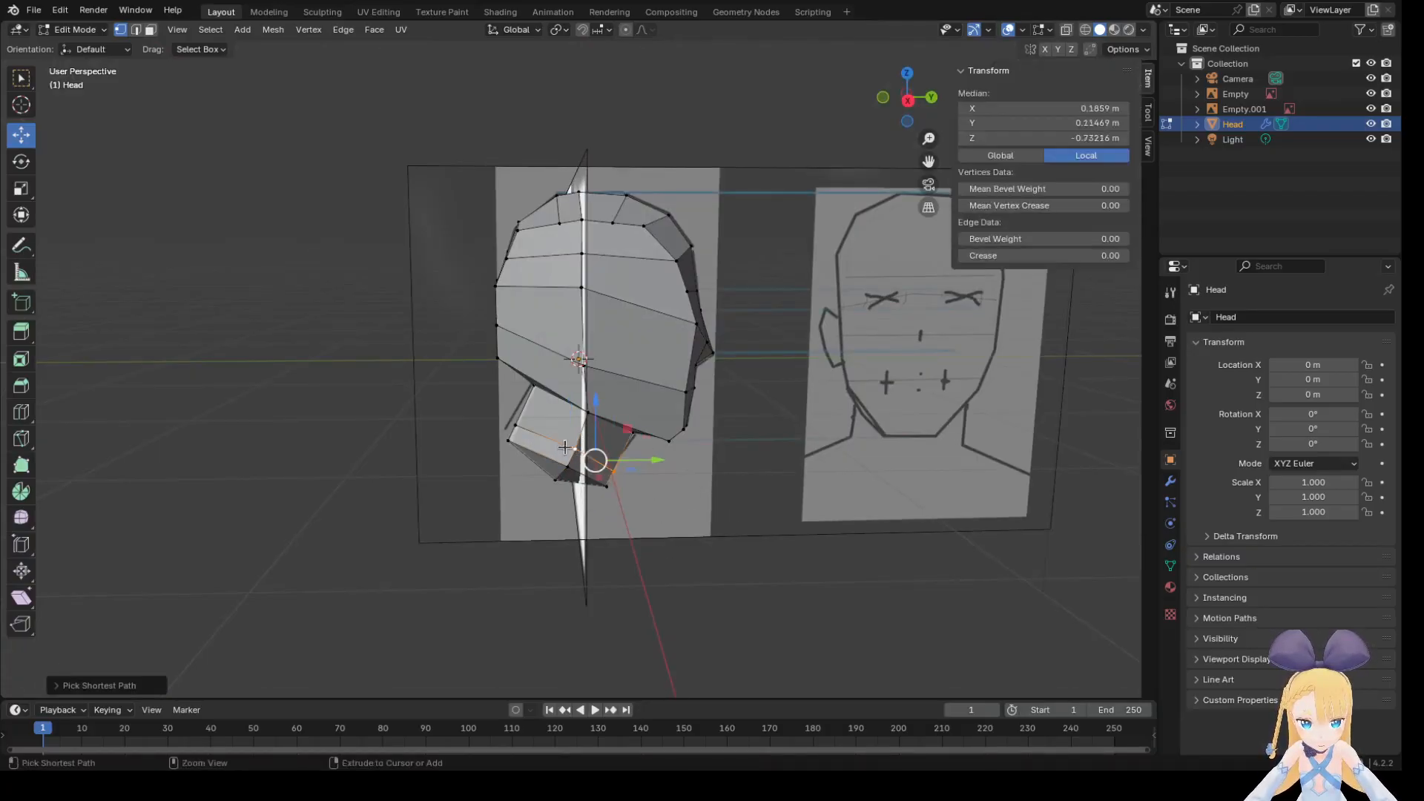
{"action": "left_click", "coordinate": [511, 422], "text": "ctrl"}
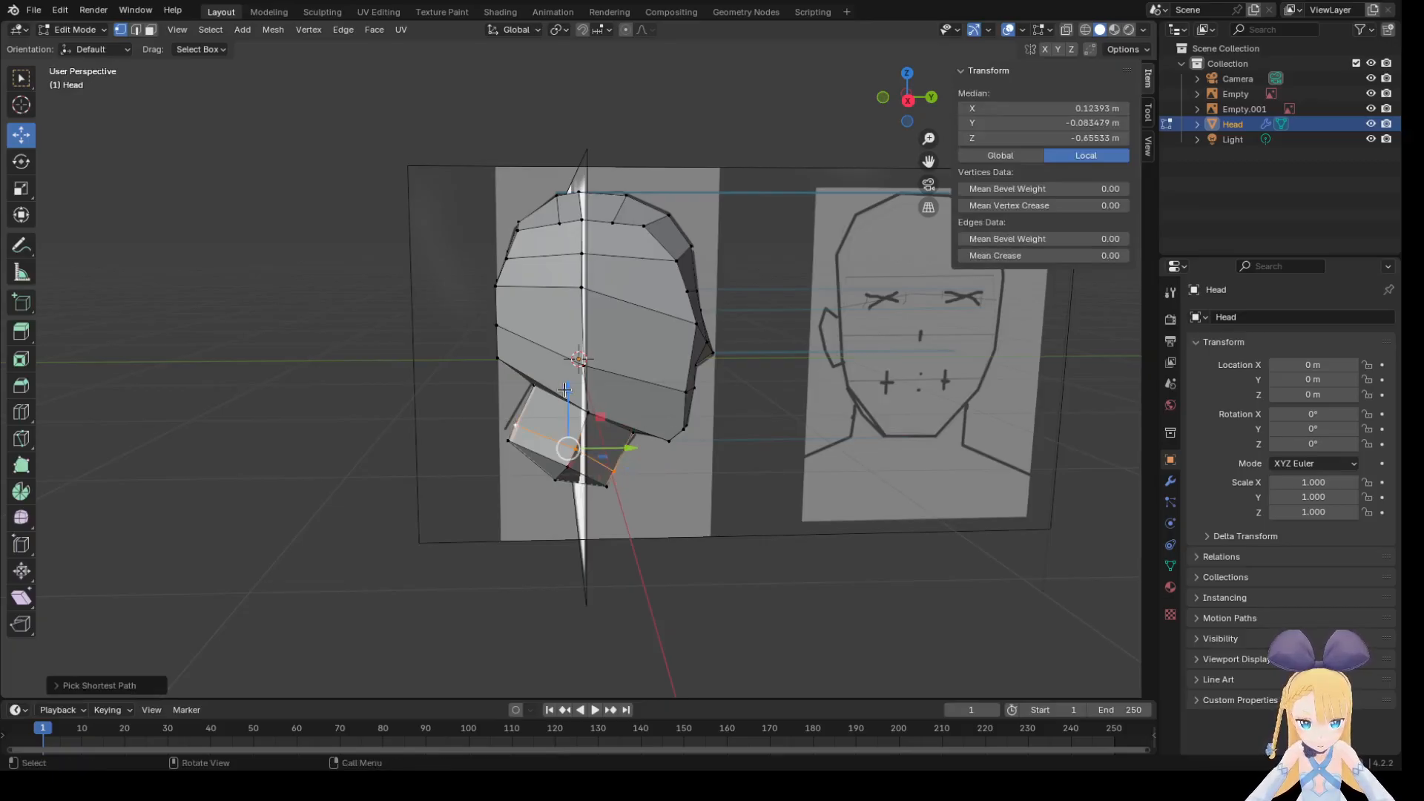
{"action": "left_click_drag", "start_coordinate": [565, 389], "coordinate": [531, 402]}
{"action": "left_click", "coordinate": [536, 408]}
{"action": "middle_click_drag", "start_coordinate": [531, 402], "coordinate": [693, 512]}
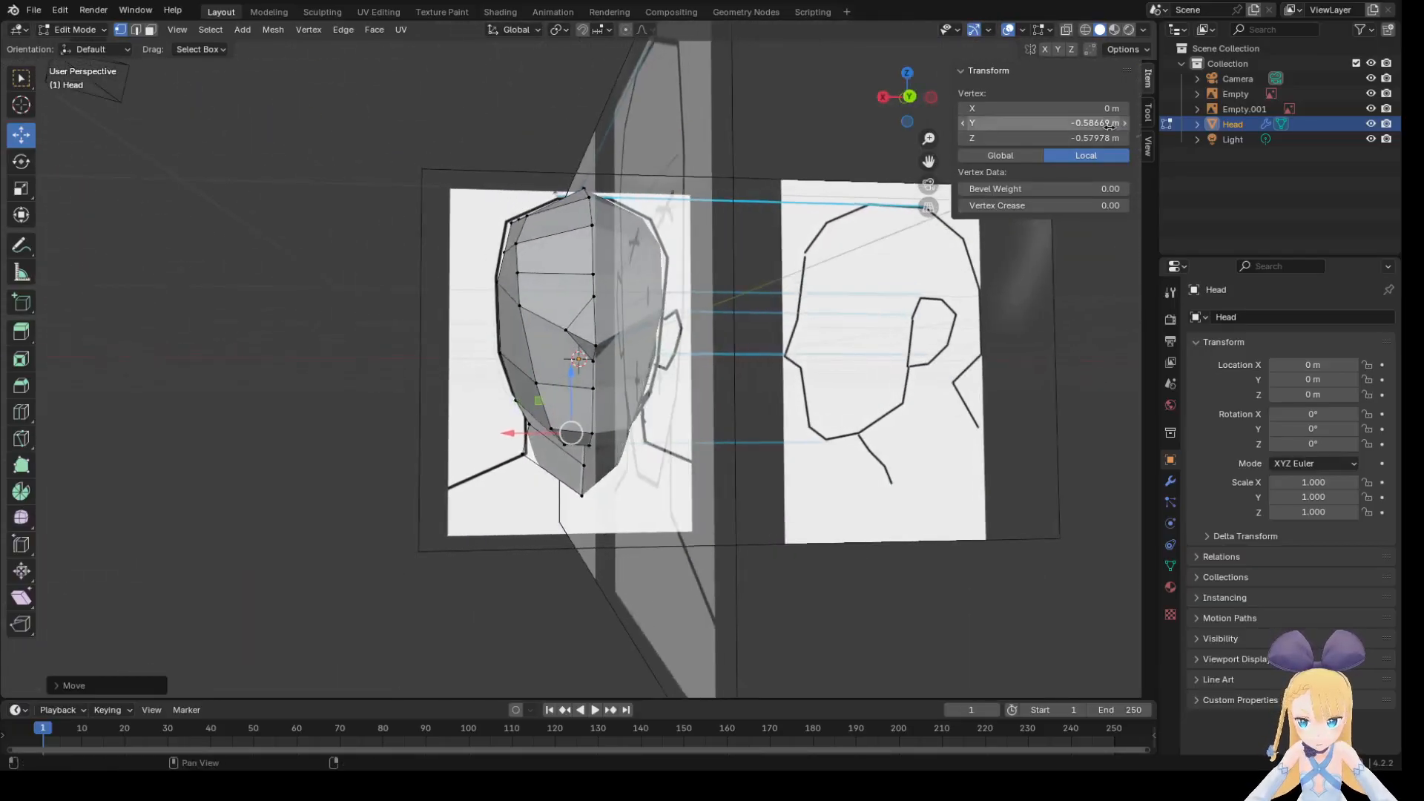
Hide both reference images and inspect the head and neck shape from all around.
{"action": "left_click_drag", "start_coordinate": [1372, 109], "coordinate": [1372, 94]}
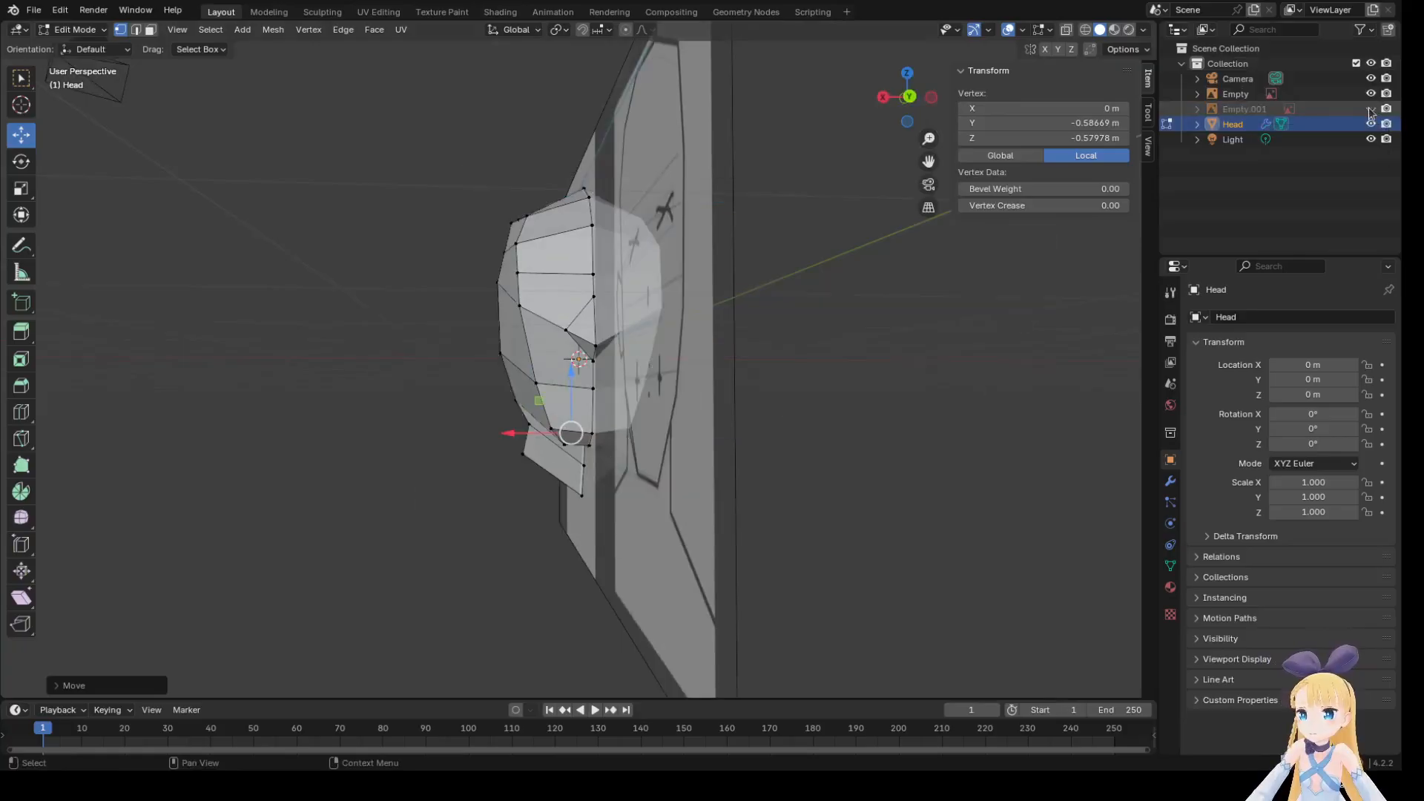
{"action": "middle_click_drag", "start_coordinate": [1046, 337], "coordinate": [46, 391]}
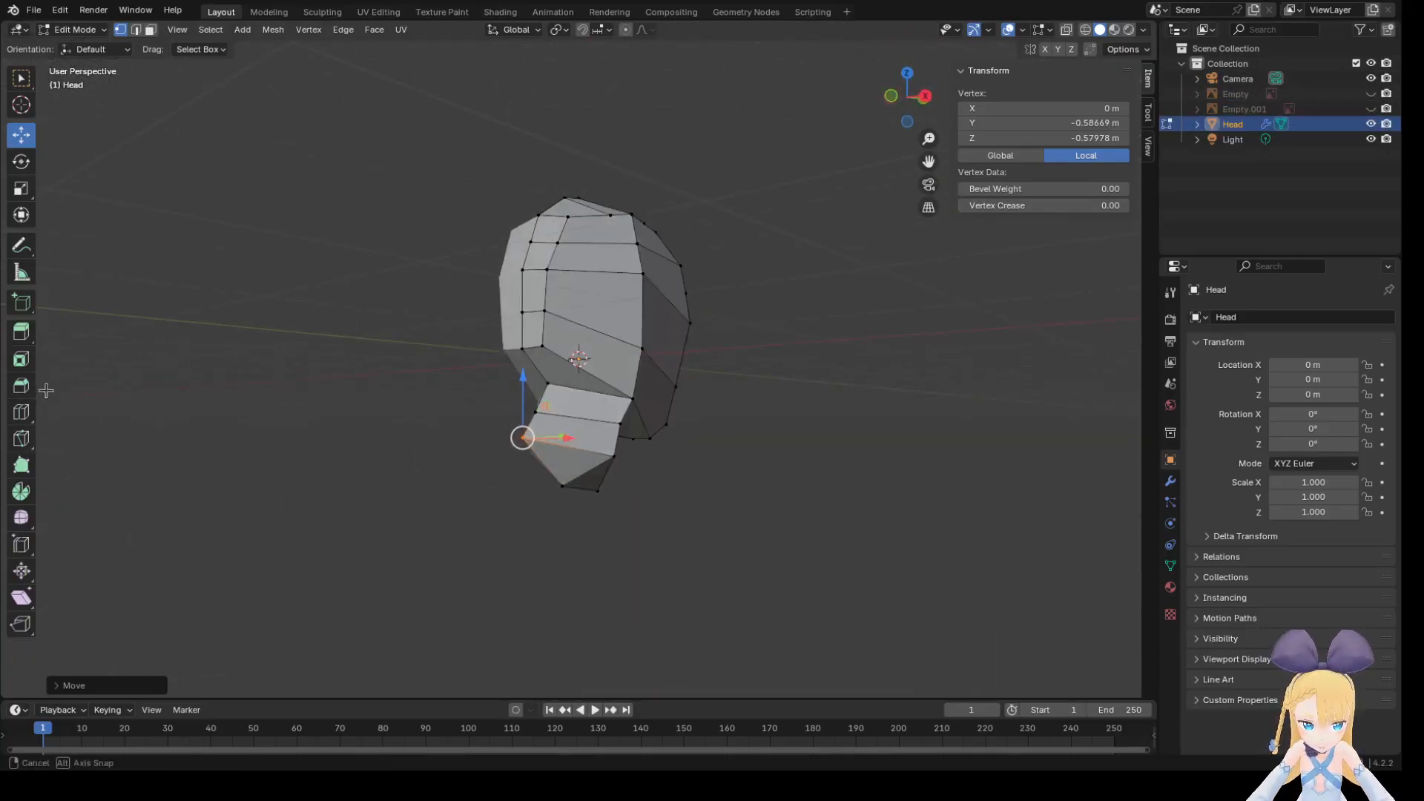
{"action": "middle_click_drag", "start_coordinate": [162, 401], "coordinate": [1075, 371]}
{"action": "middle_click_drag", "start_coordinate": [683, 508], "coordinate": [554, 512]}
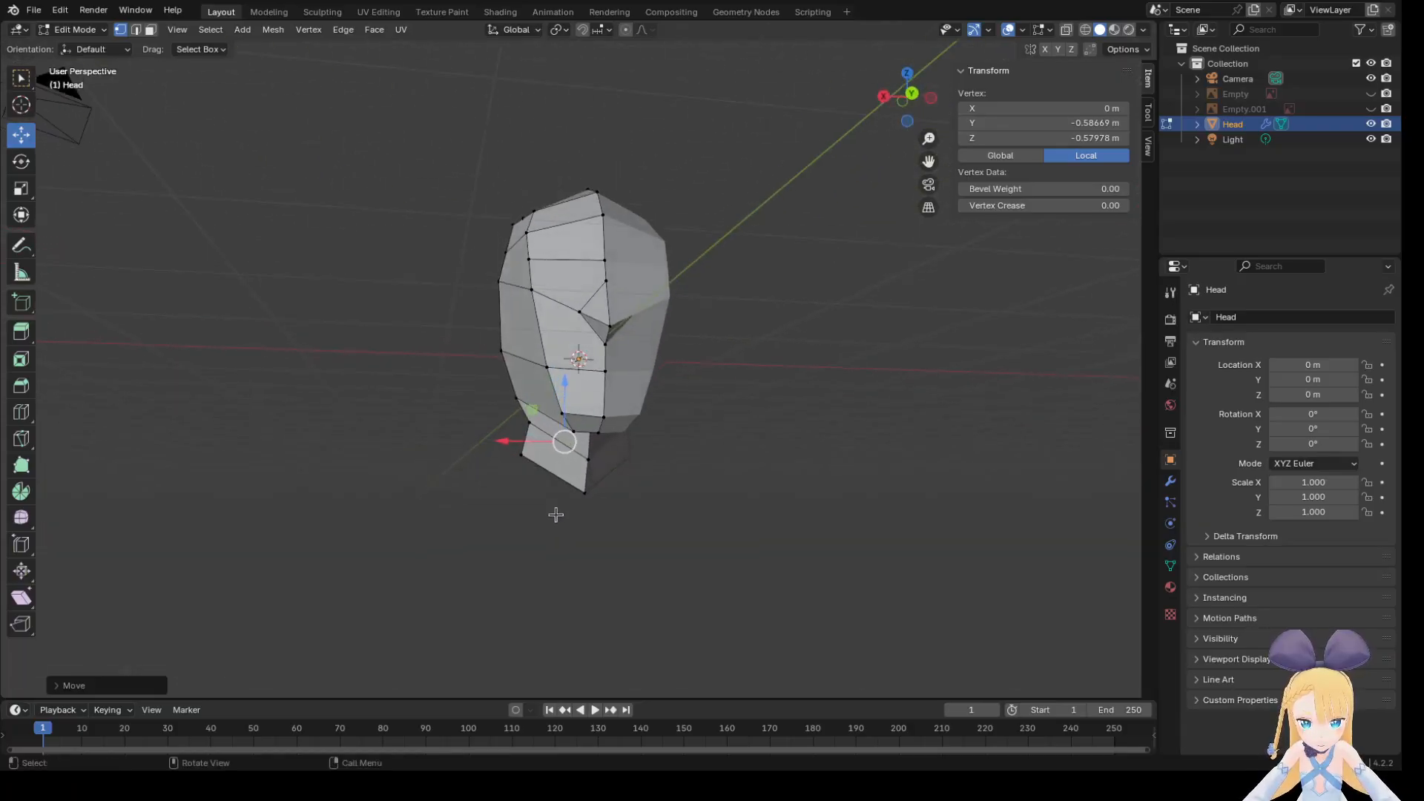
Show the front reference image Empty.001 again and select it in Object Mode.
{"action": "left_click", "coordinate": [1371, 109]}
{"action": "middle_click_drag", "start_coordinate": [1078, 289], "coordinate": [1011, 278]}
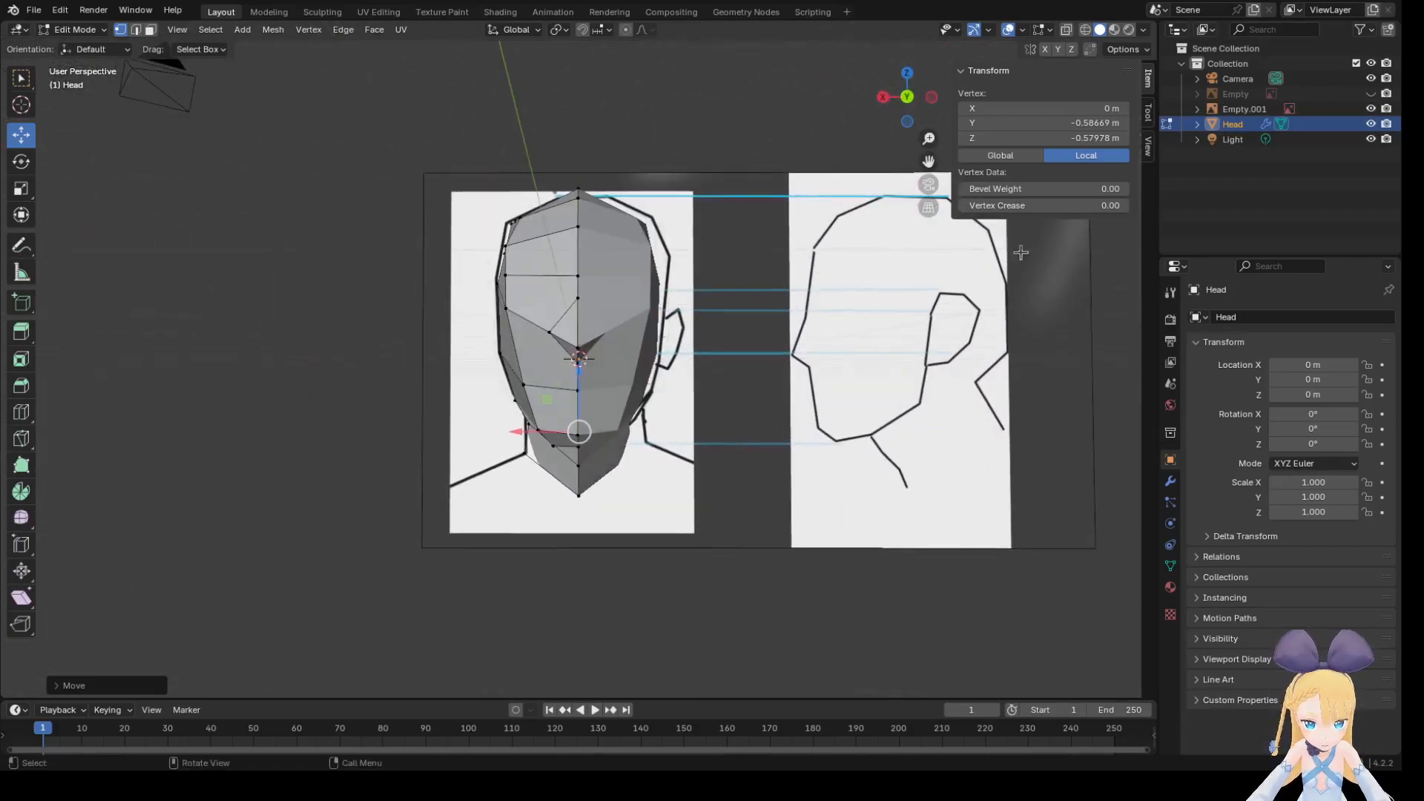
{"action": "left_click", "coordinate": [1227, 106]}
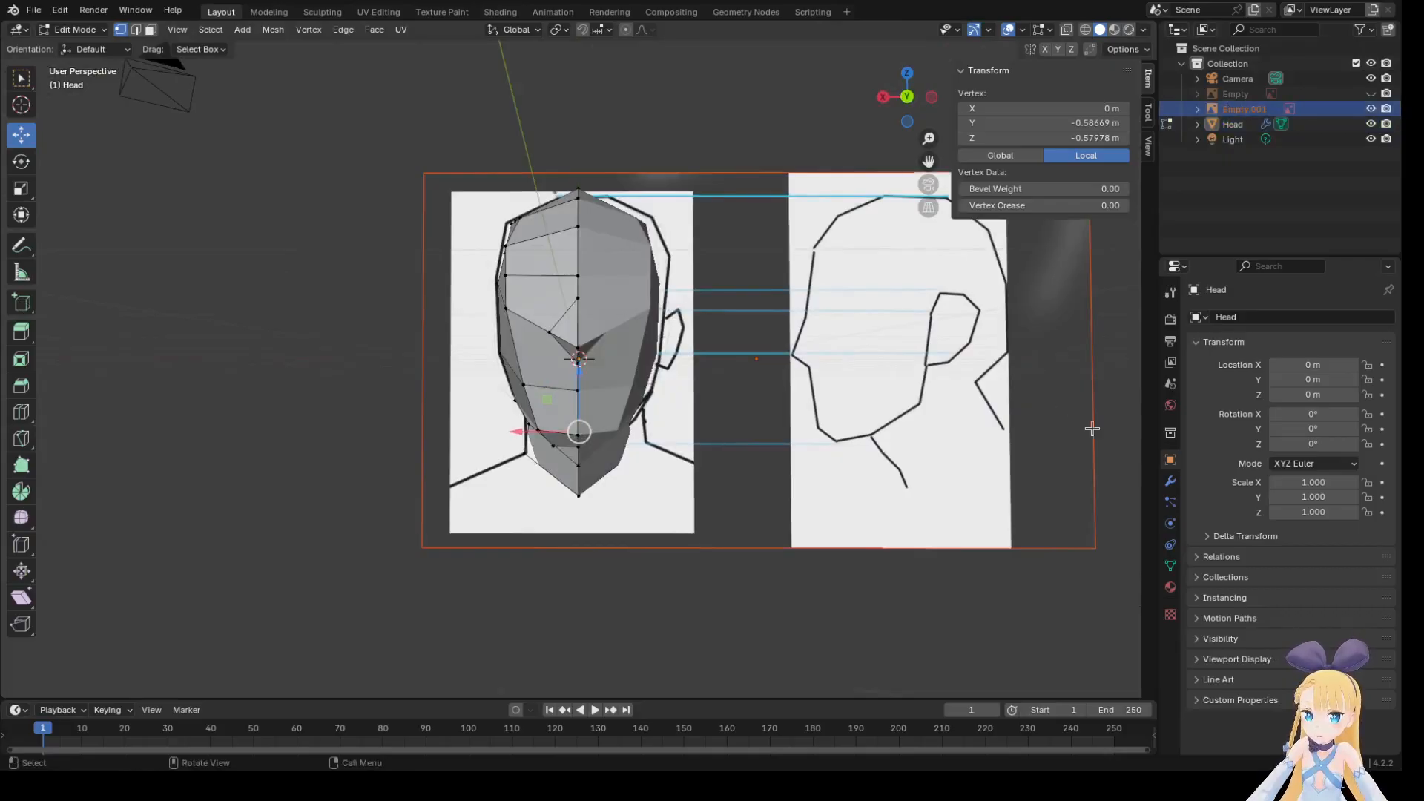
{"action": "left_click", "coordinate": [1170, 481]}
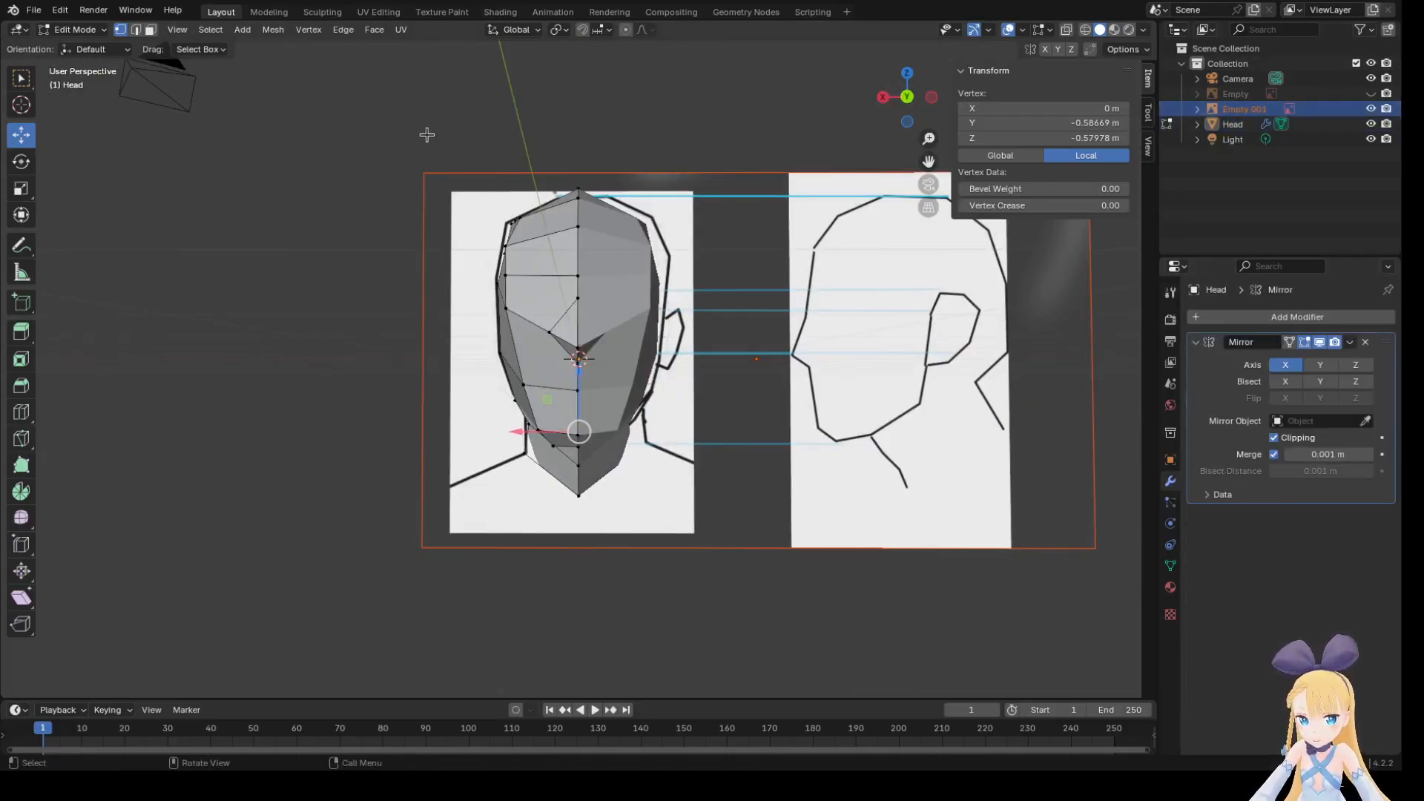
{"action": "key", "text": "Tab"}
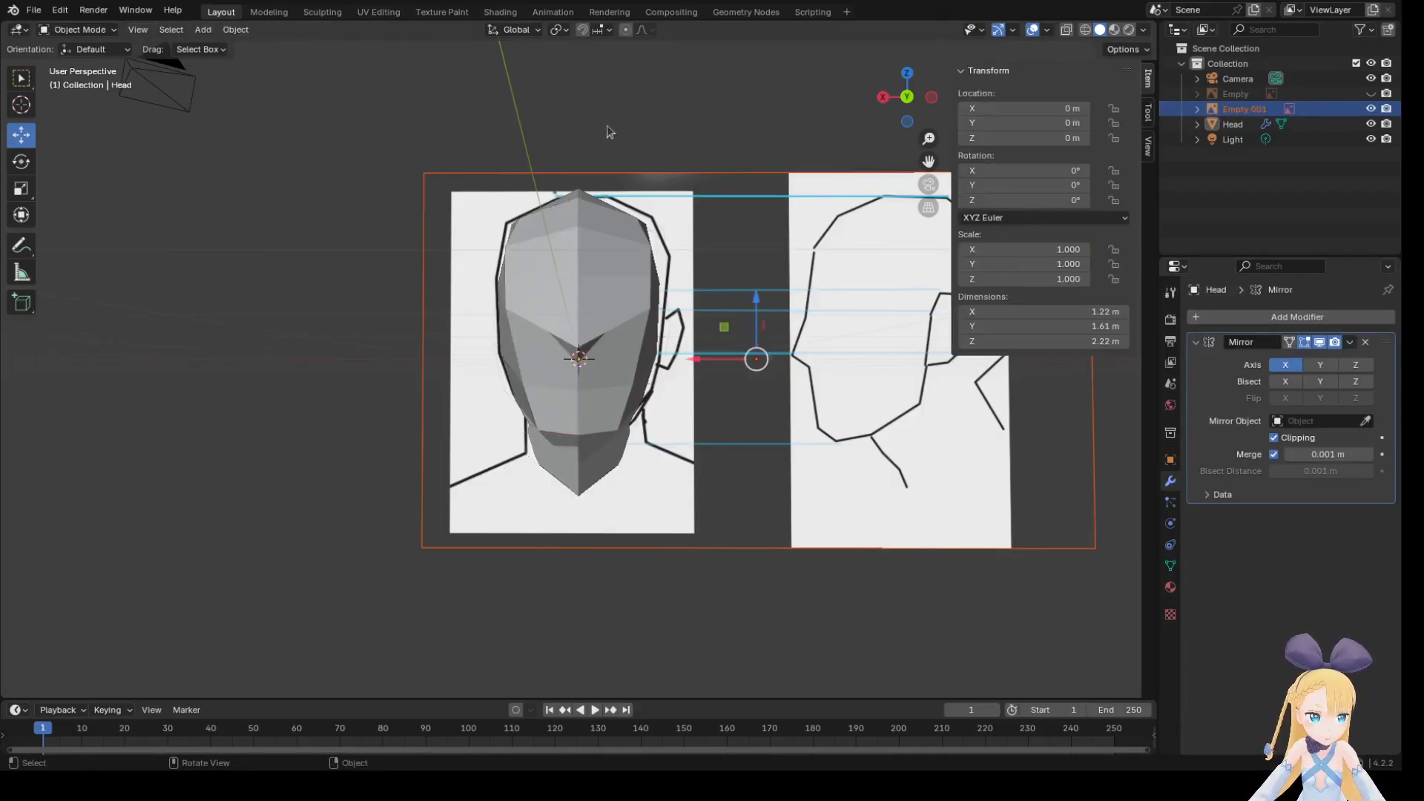
{"action": "left_click", "coordinate": [1245, 109]}
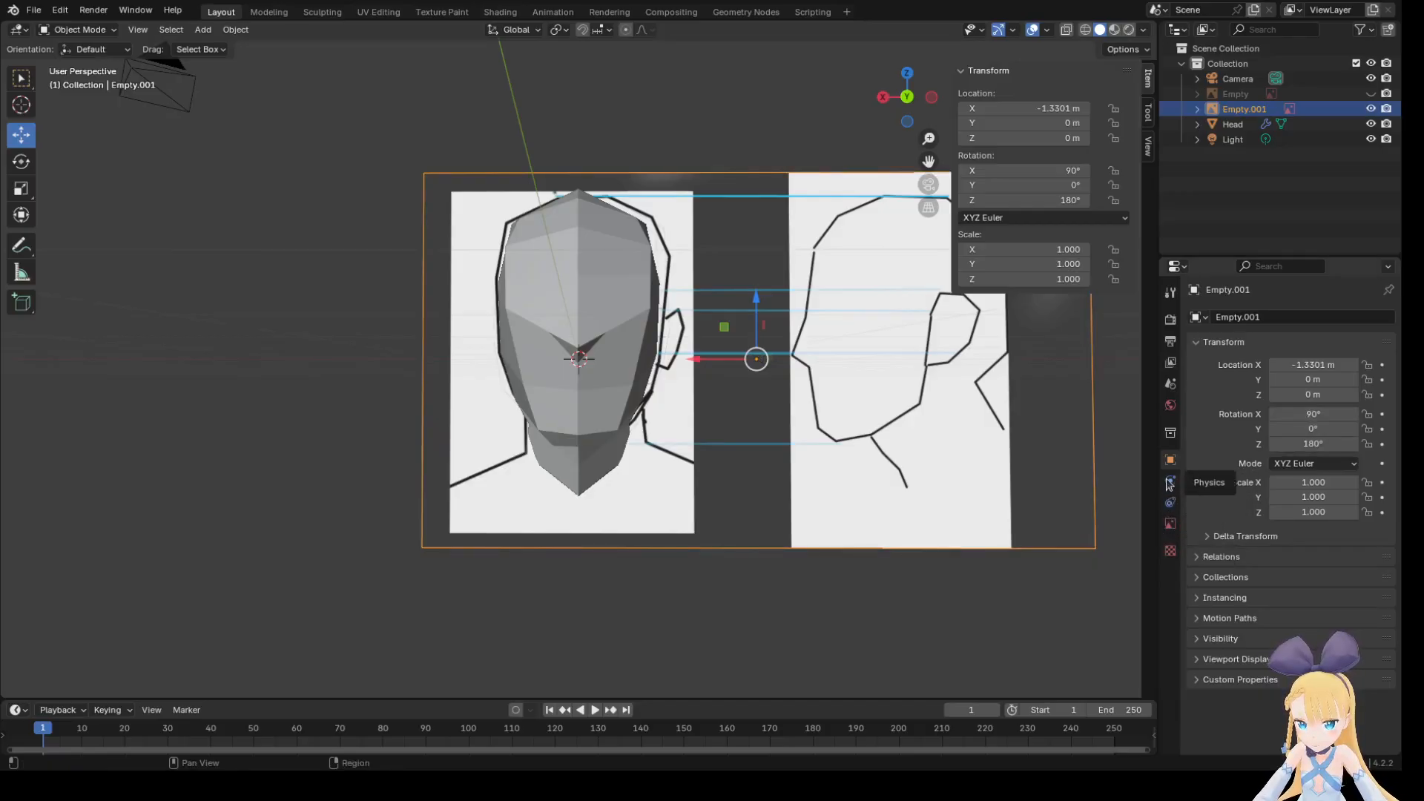
Look through the tool, render, output, view layer and scene properties while the front reference image is selected.
{"action": "left_click", "coordinate": [1169, 367]}
{"action": "left_click", "coordinate": [1171, 384]}
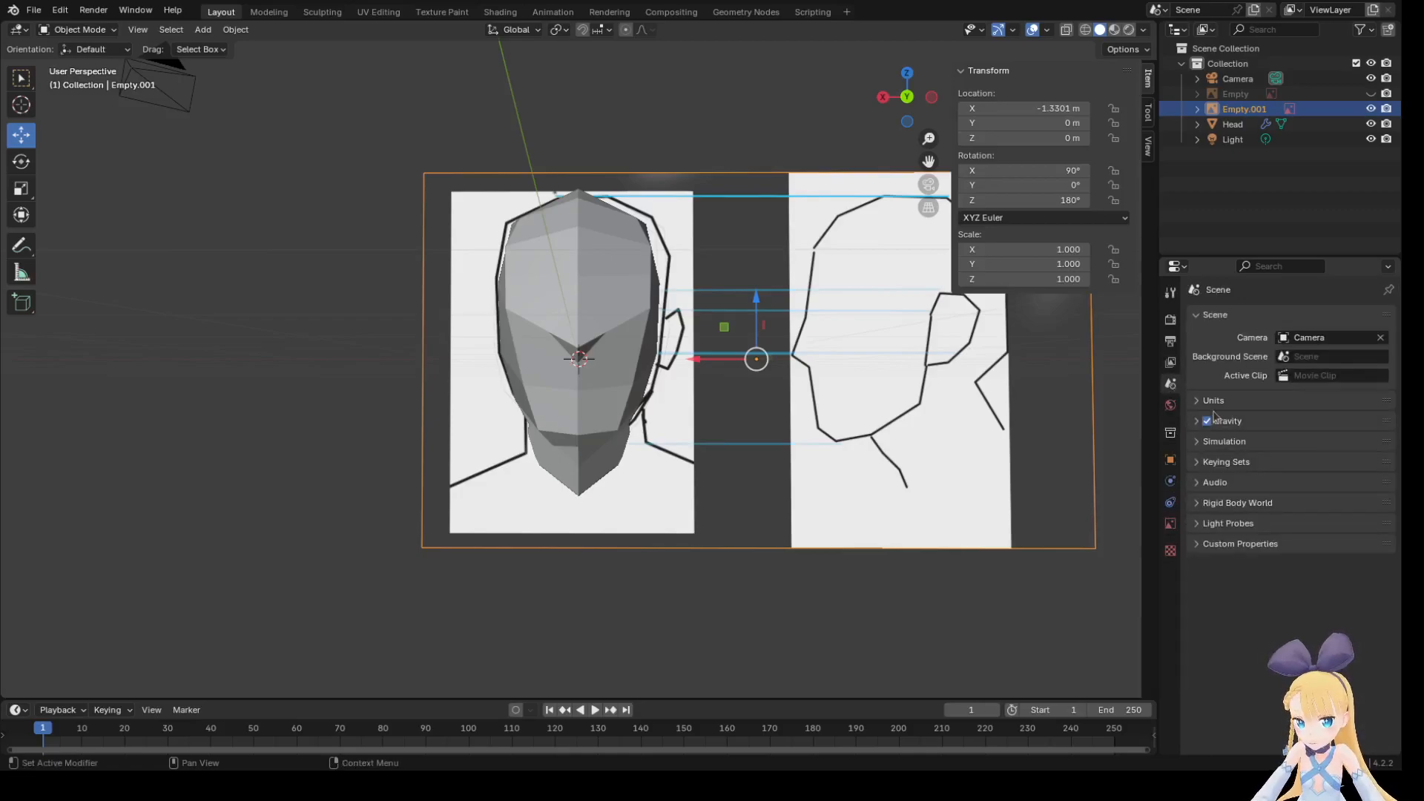
{"action": "left_click", "coordinate": [1170, 343]}
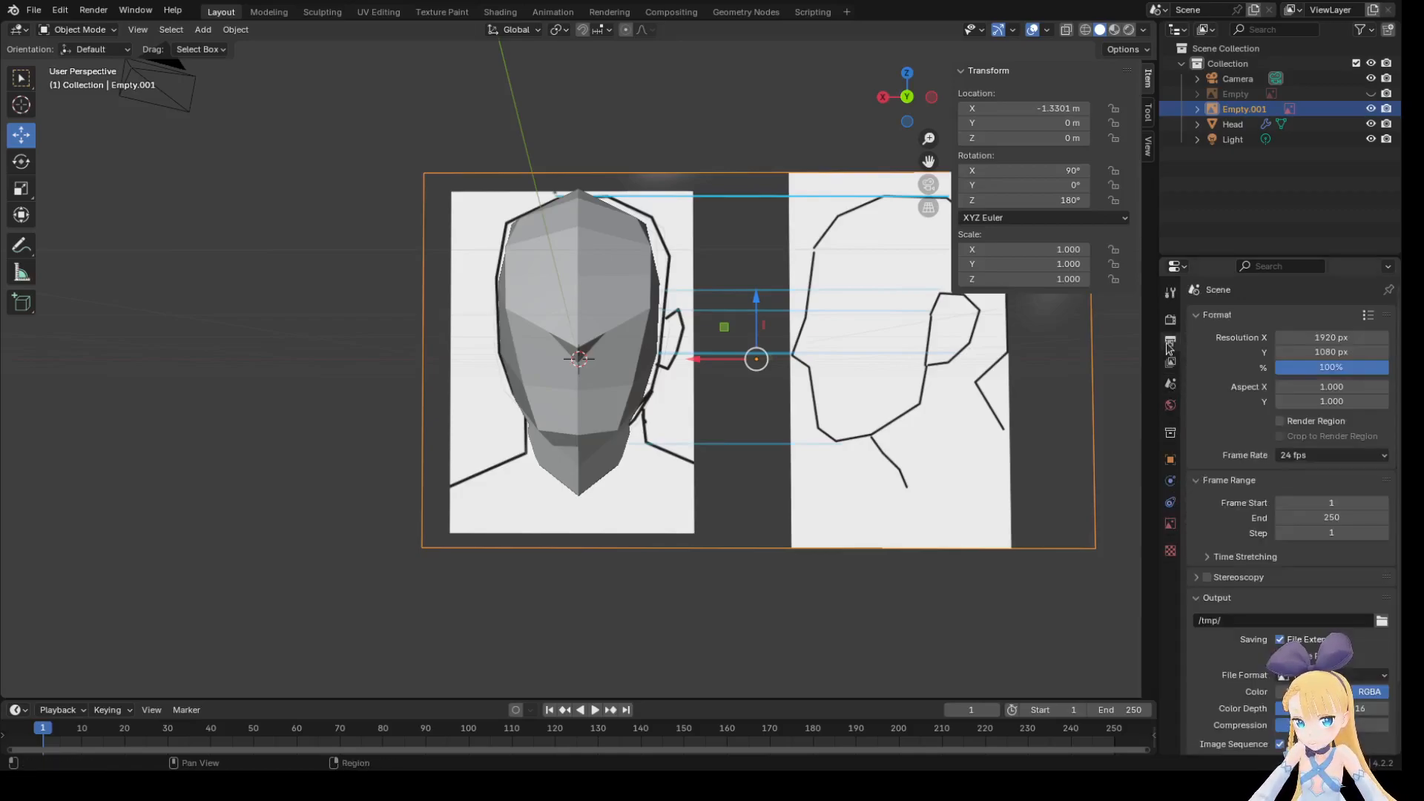
{"action": "left_click", "coordinate": [1169, 294]}
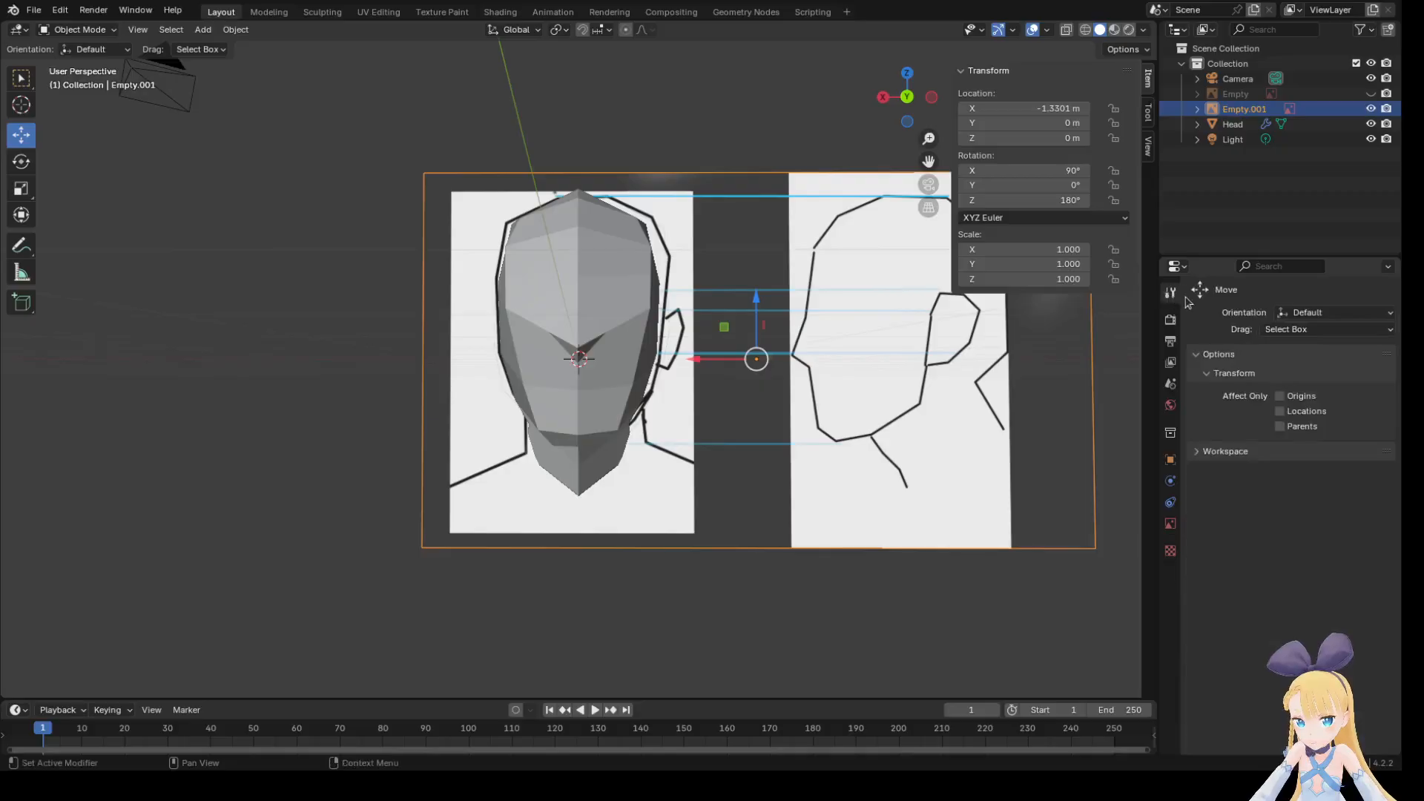
{"action": "left_click", "coordinate": [1171, 322]}
{"action": "left_click", "coordinate": [1170, 344]}
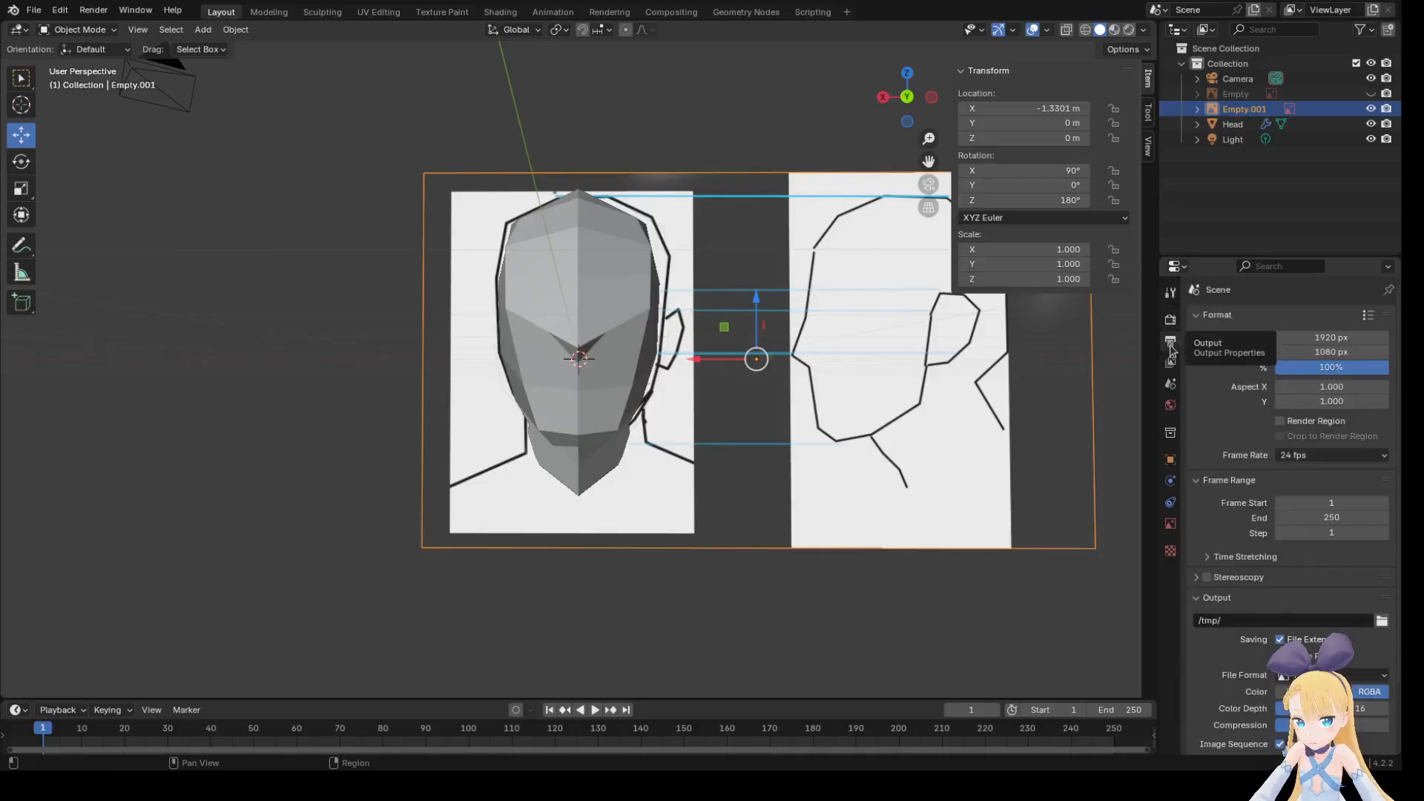
{"action": "left_click", "coordinate": [1171, 364]}
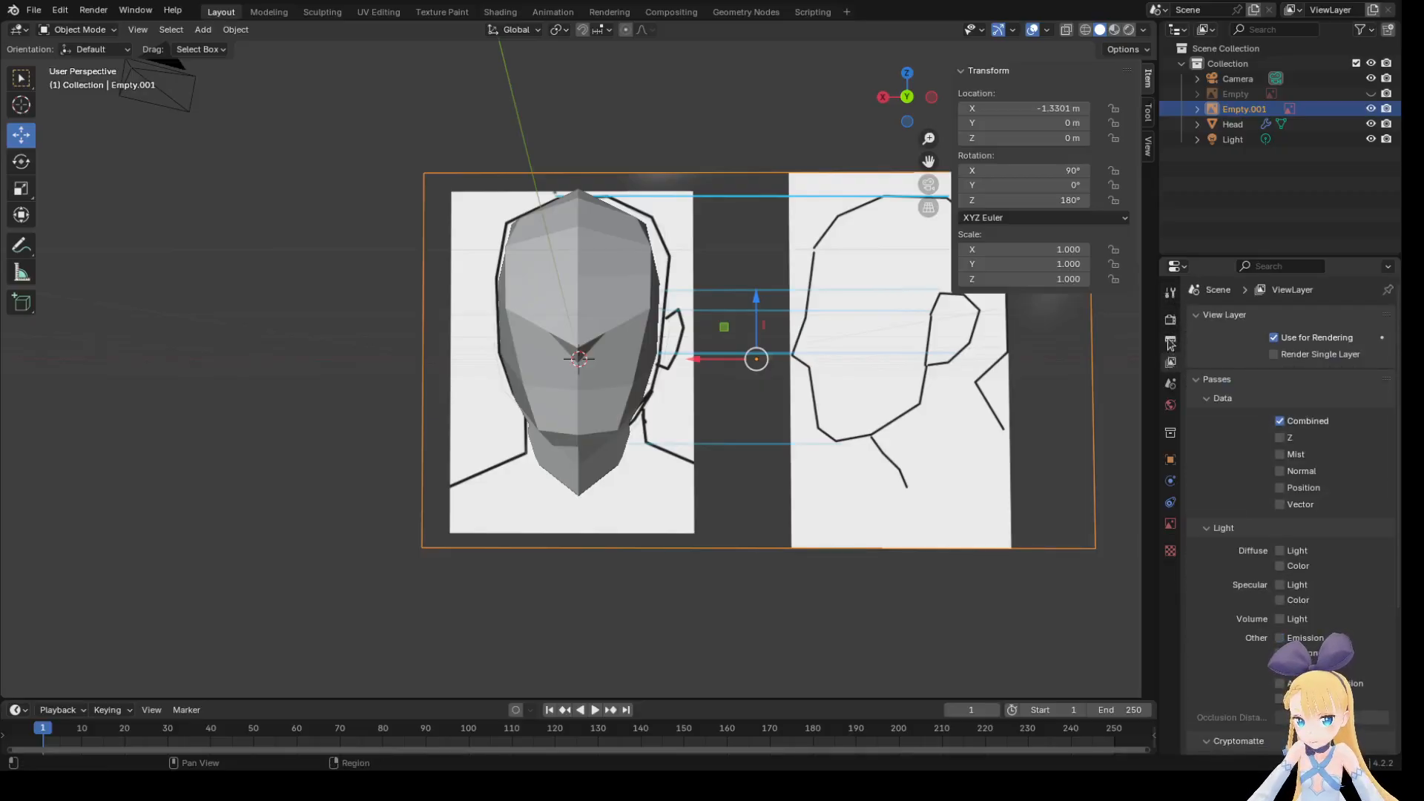
{"action": "left_click", "coordinate": [1170, 345]}
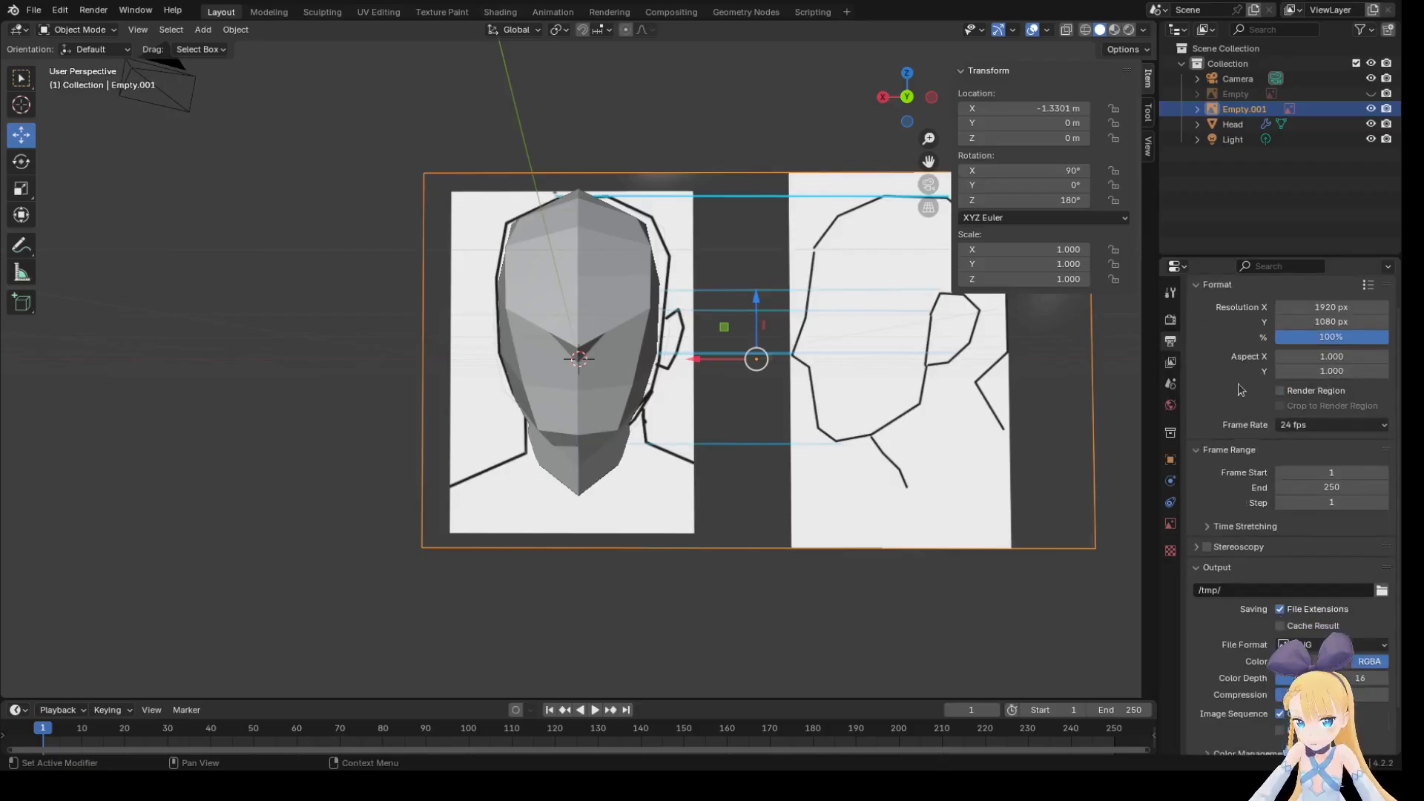
{"action": "scroll", "coordinate": [1242, 389], "scroll_direction": "down", "scroll_amount": 2}
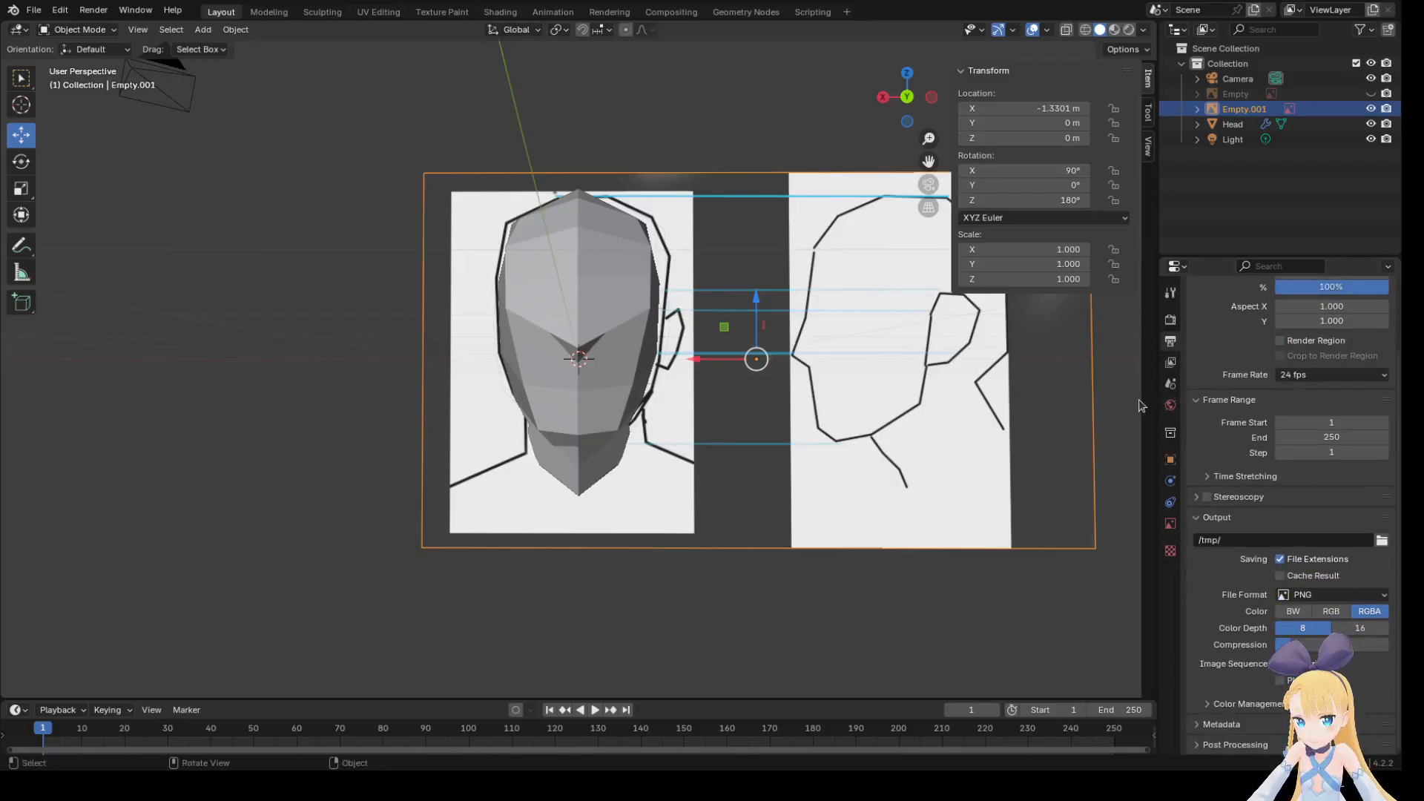
{"action": "left_click", "coordinate": [1172, 404]}
{"action": "left_click", "coordinate": [1174, 387]}
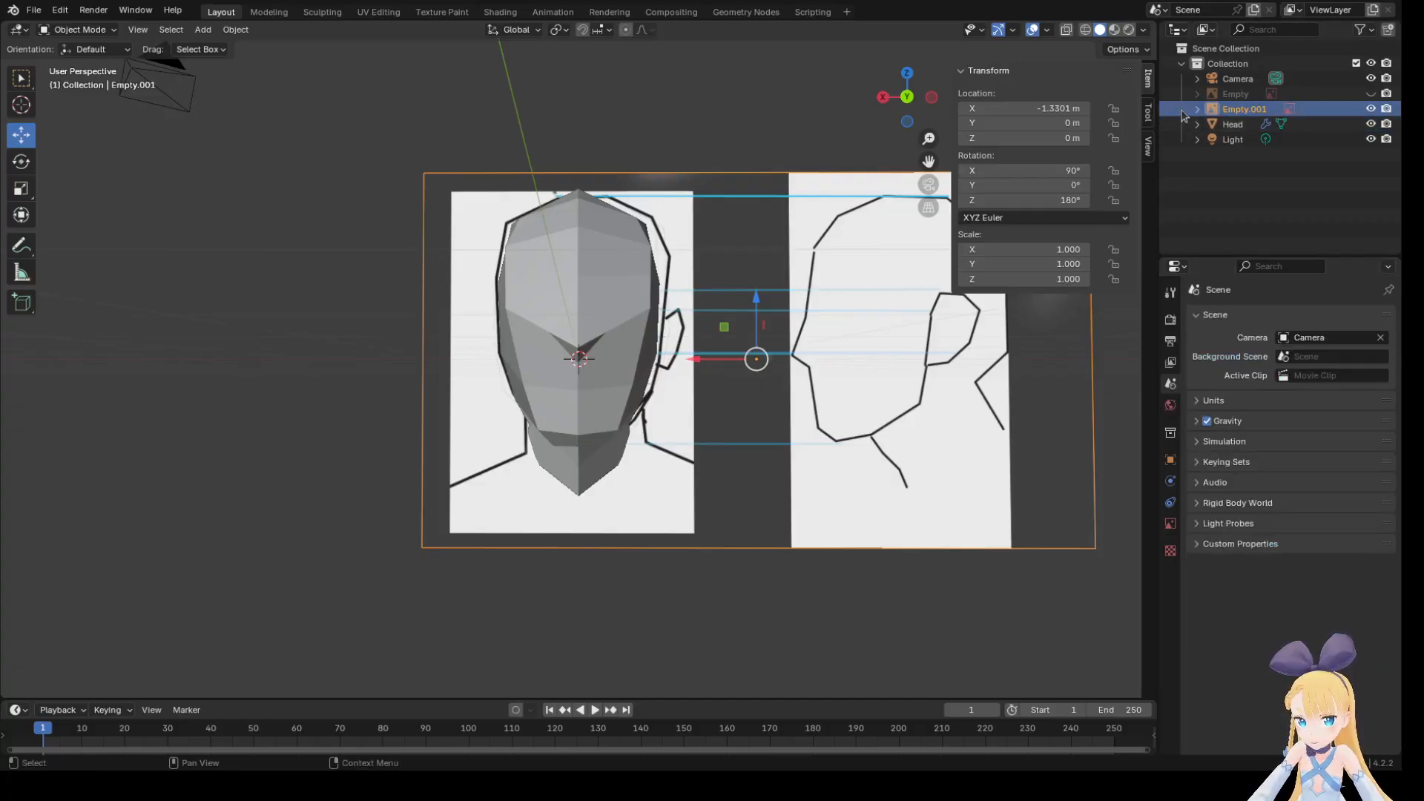
{"action": "left_click", "coordinate": [1170, 295]}
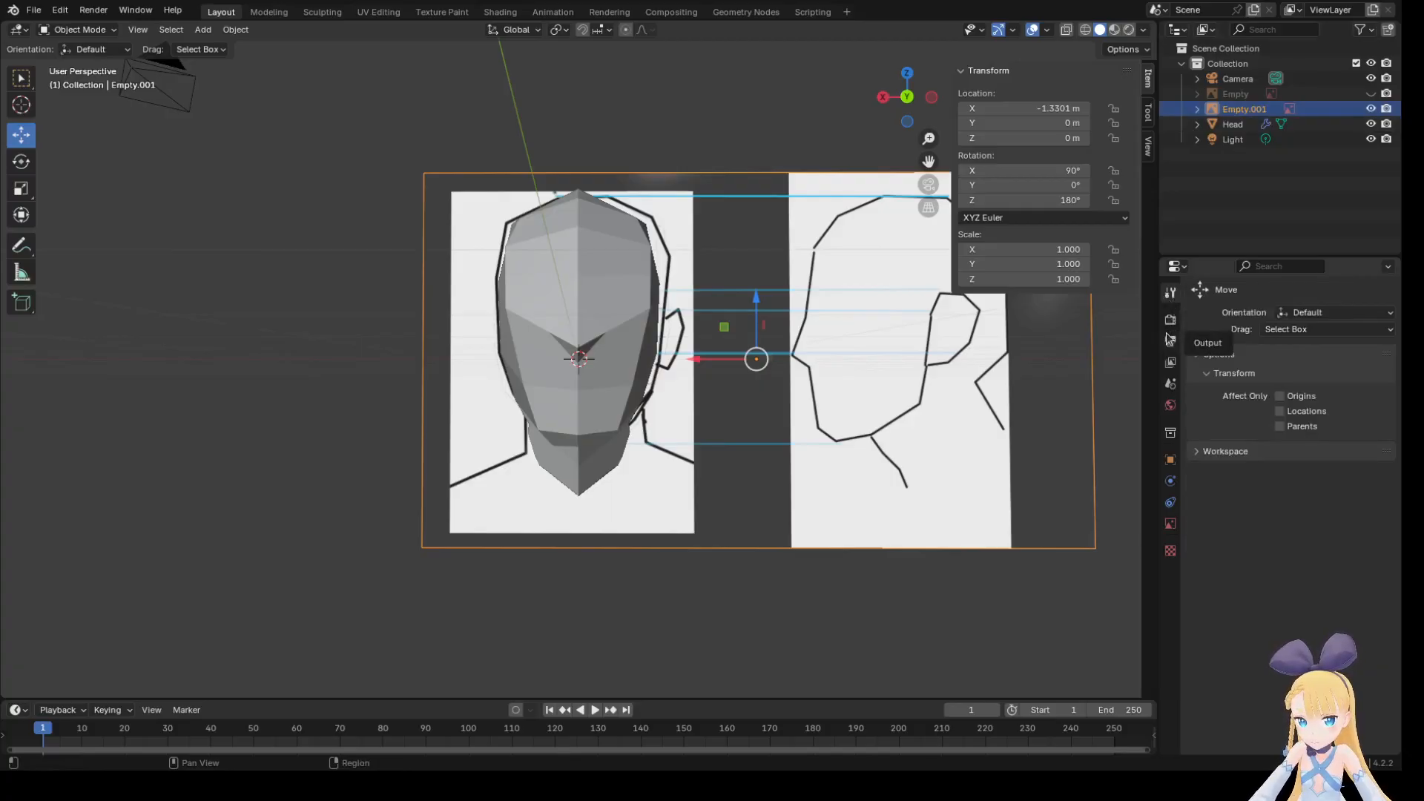
{"action": "left_click", "coordinate": [1171, 320]}
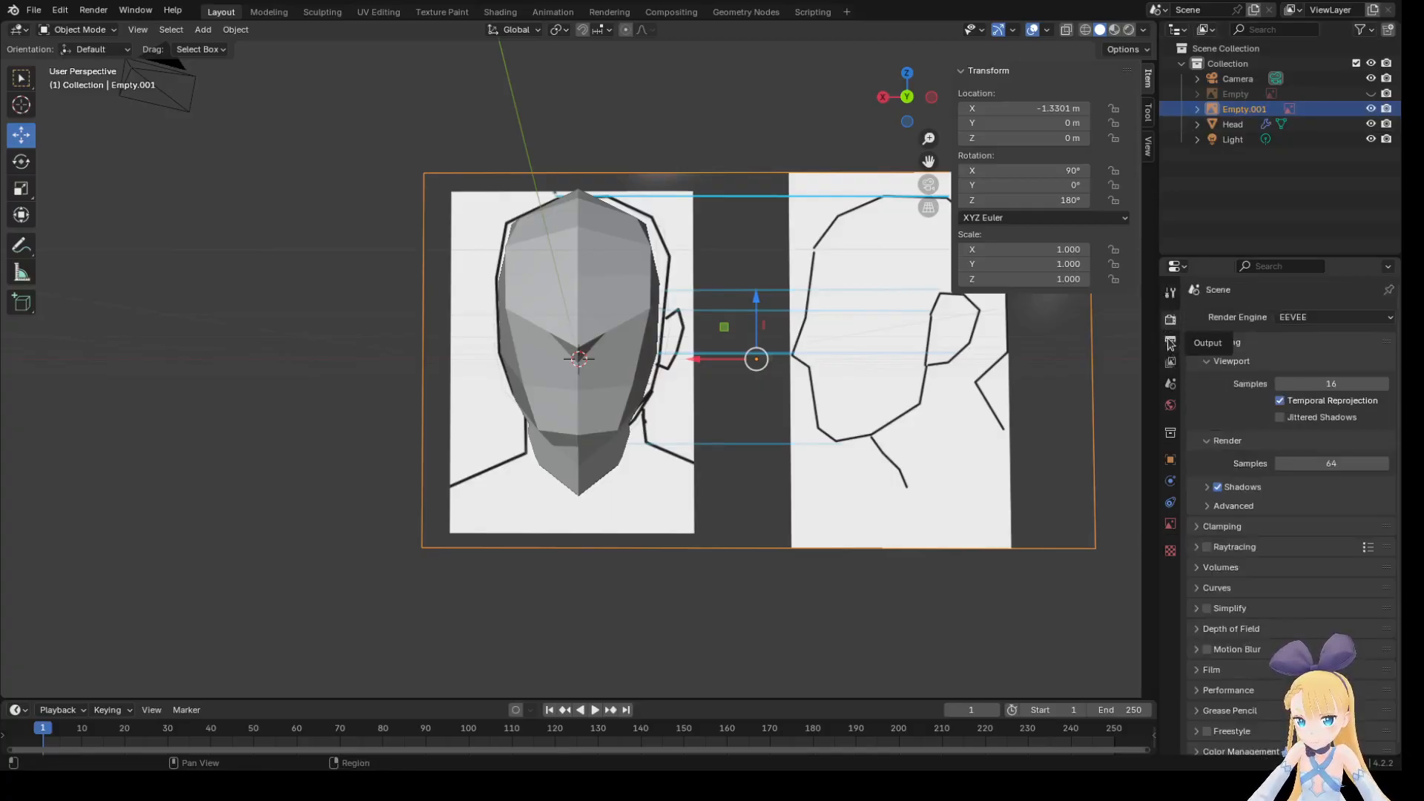
{"action": "left_click", "coordinate": [1171, 342]}
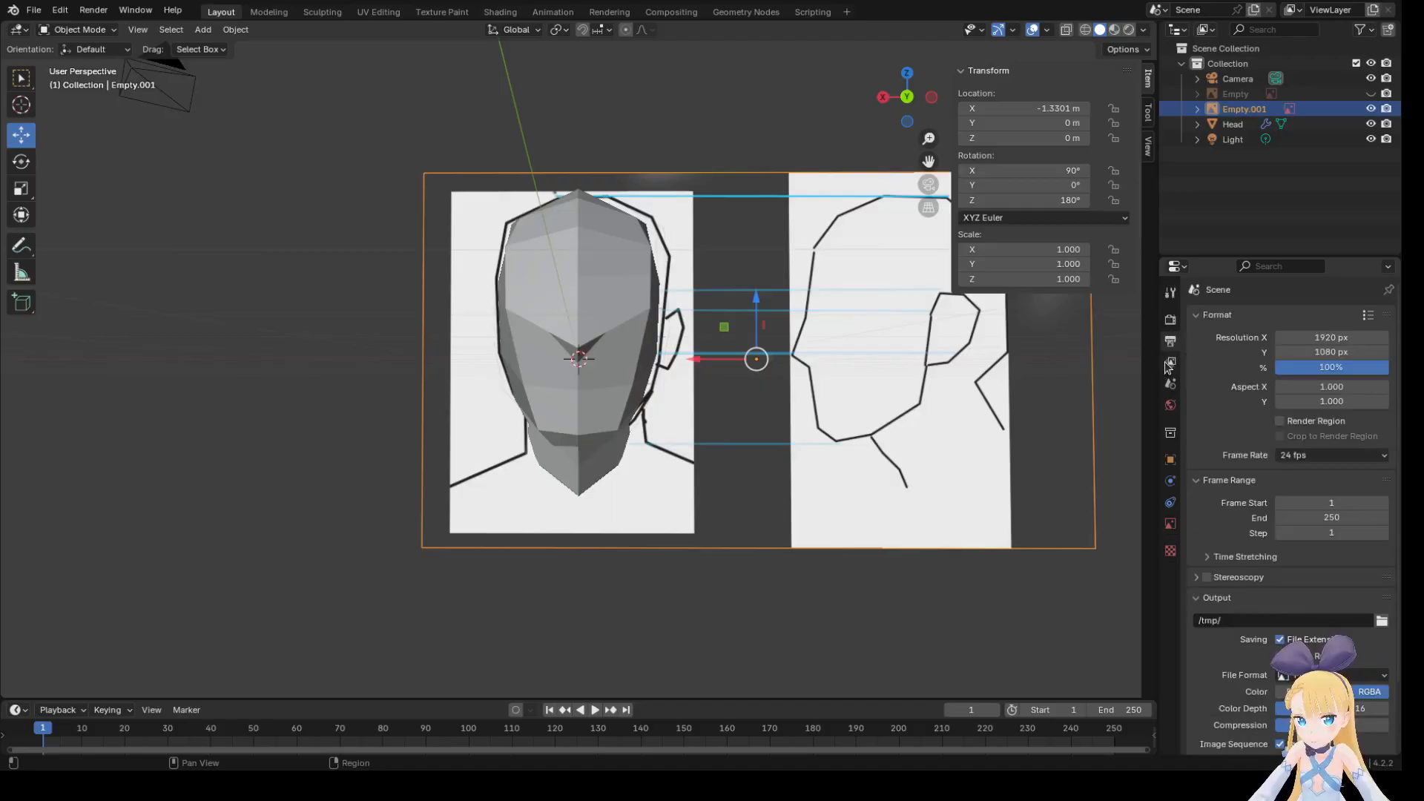
{"action": "left_click", "coordinate": [1171, 362]}
{"action": "scroll", "coordinate": [1260, 390], "scroll_direction": "down", "scroll_amount": 6}
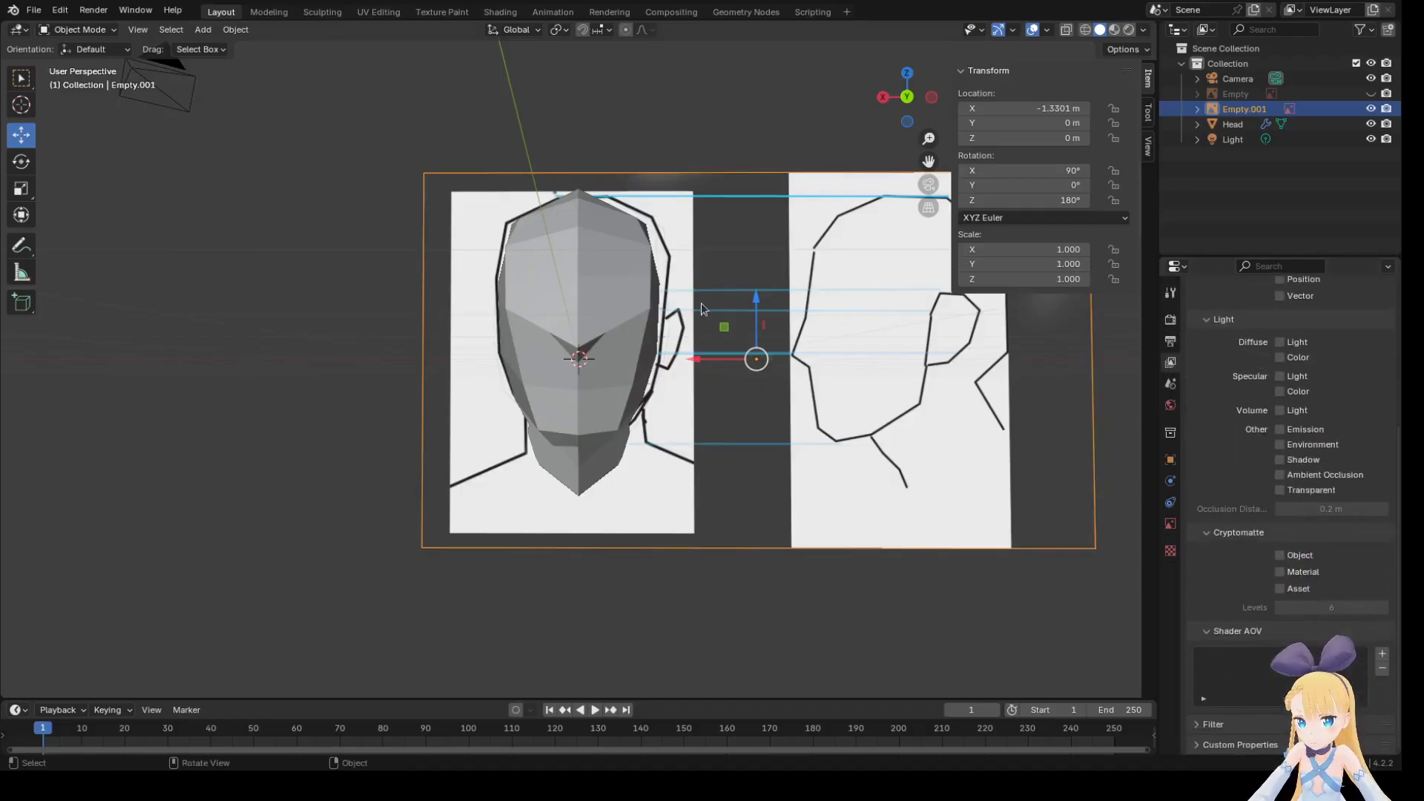
Delete both reference images, Empty.001 and the hidden Empty, from the collection.
{"action": "mouse_move", "coordinate": [756, 555]}
{"action": "middle_mouse_down"}
{"action": "mouse_move", "coordinate": [639, 561]}
{"action": "mouse_move", "coordinate": [758, 586]}
{"action": "mouse_move", "coordinate": [786, 534]}
{"action": "mouse_move", "coordinate": [742, 504]}
{"action": "mouse_move", "coordinate": [812, 564]}
{"action": "mouse_move", "coordinate": [753, 585]}
{"action": "mouse_move", "coordinate": [771, 549]}
{"action": "mouse_move", "coordinate": [727, 576]}
{"action": "mouse_move", "coordinate": [758, 572]}
{"action": "middle_mouse_up"}
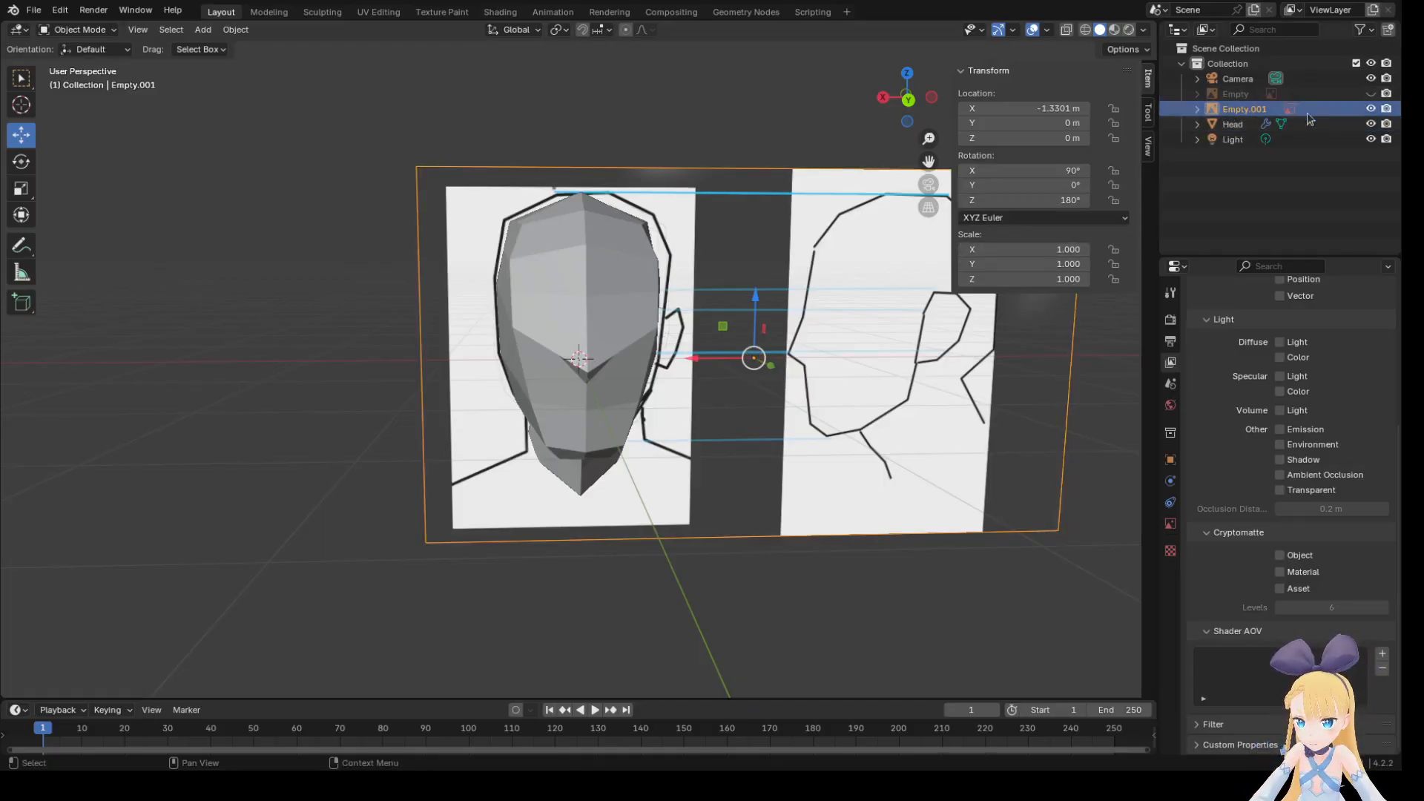
{"action": "key", "text": "x"}
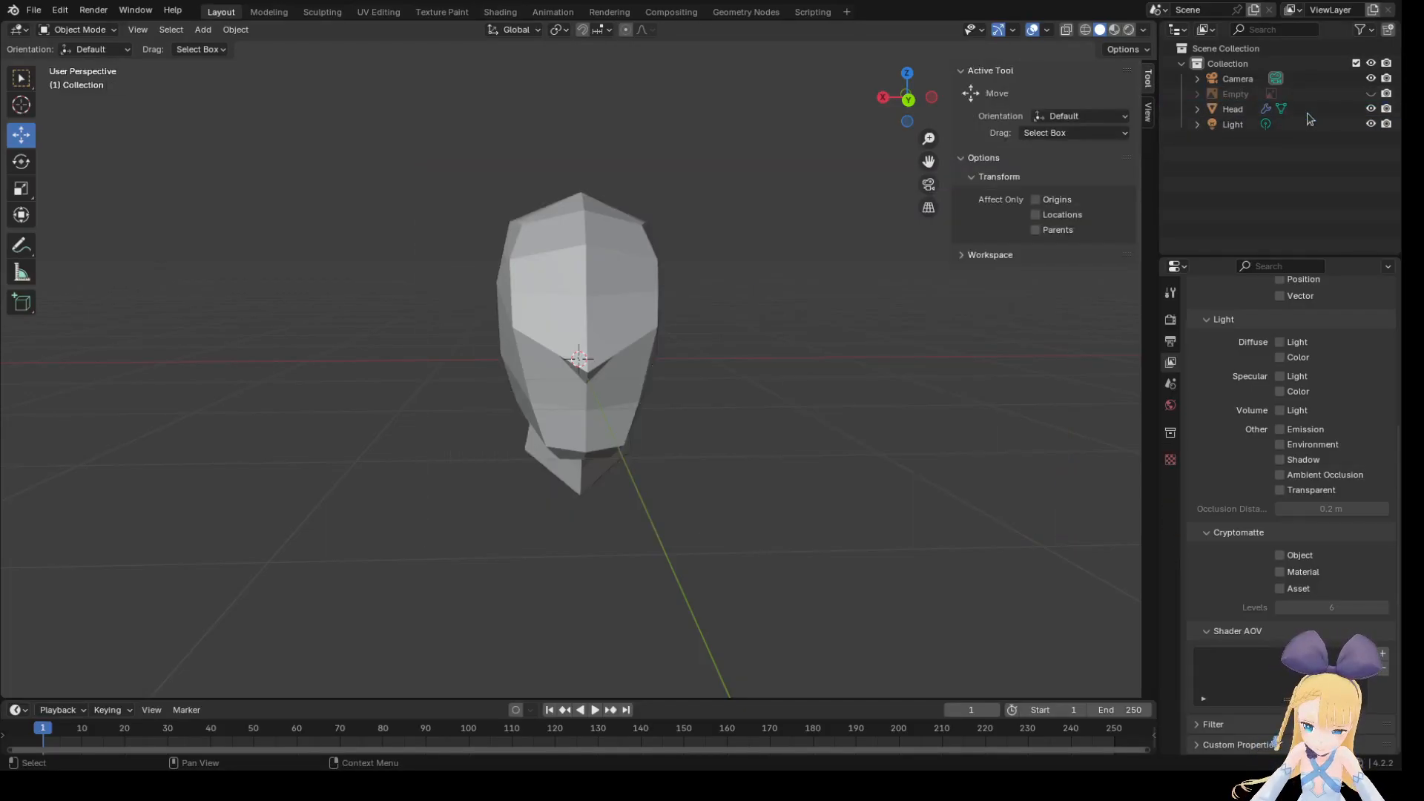
{"action": "key", "text": "Down"}
{"action": "key", "text": "Down"}
{"action": "key", "text": "Down"}
{"action": "key", "text": "Down"}
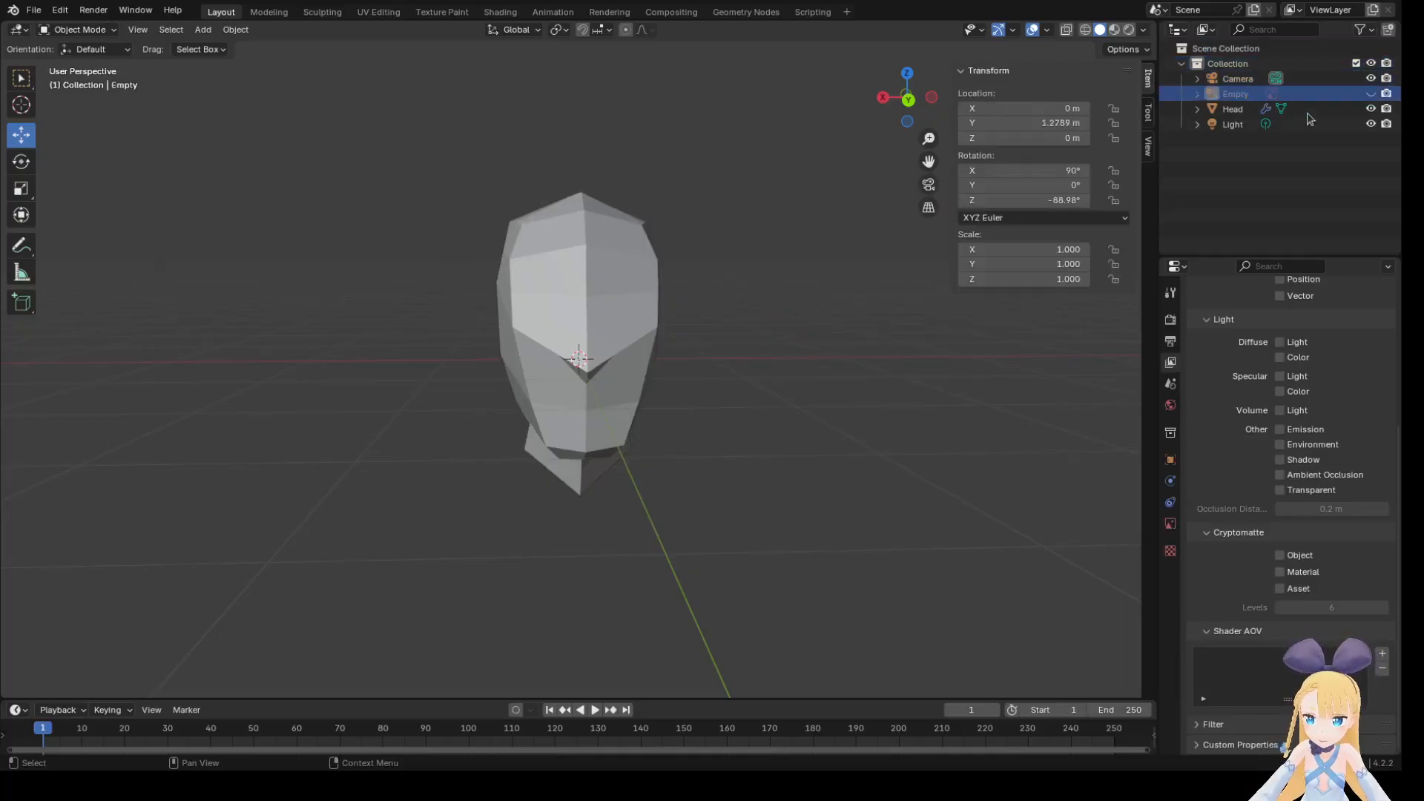
{"action": "key", "text": "x"}
Apply the Mirror modifier on the Head object and enter Edit Mode on its mesh.
{"action": "middle_click_drag", "start_coordinate": [919, 509], "coordinate": [883, 505]}
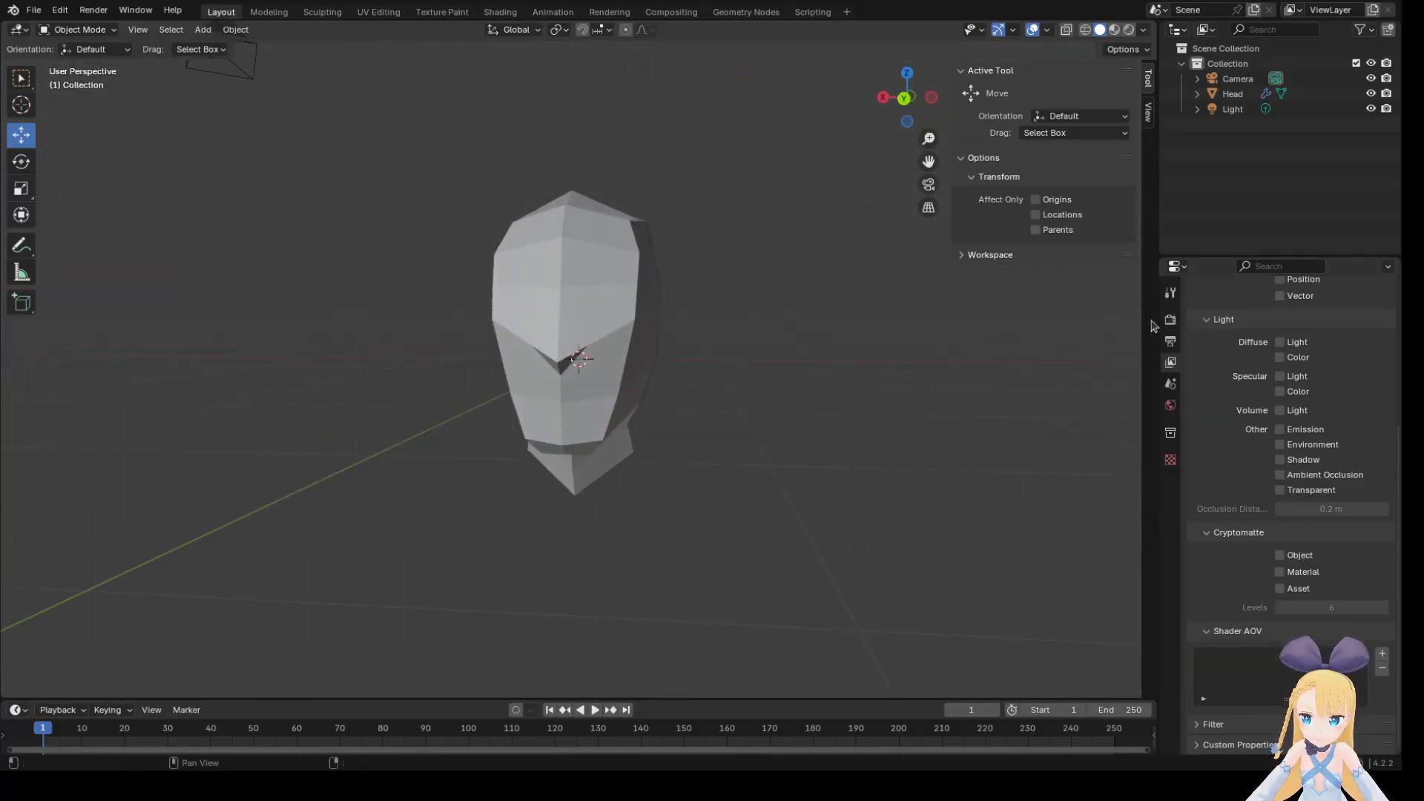
{"action": "left_click", "coordinate": [497, 252]}
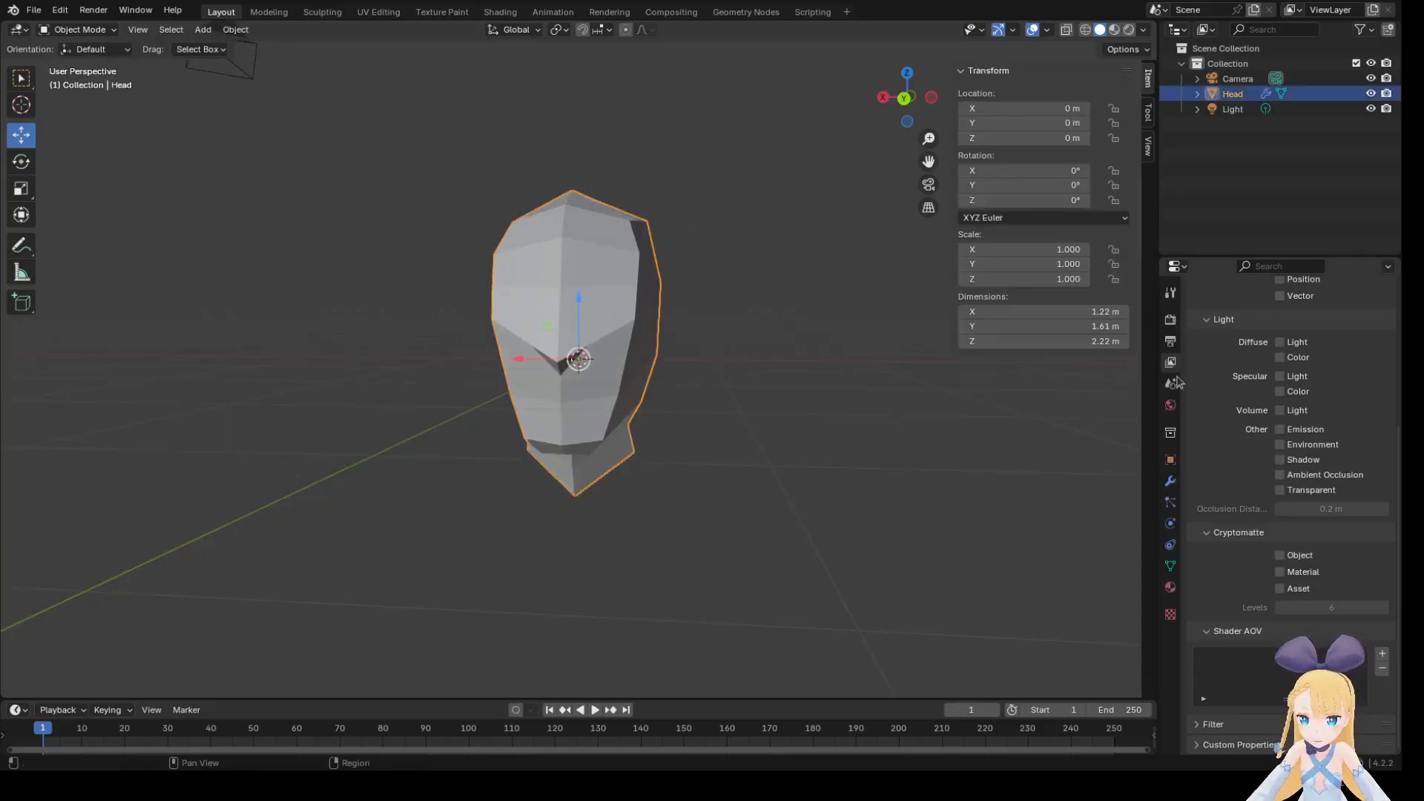
{"action": "left_click", "coordinate": [1170, 482]}
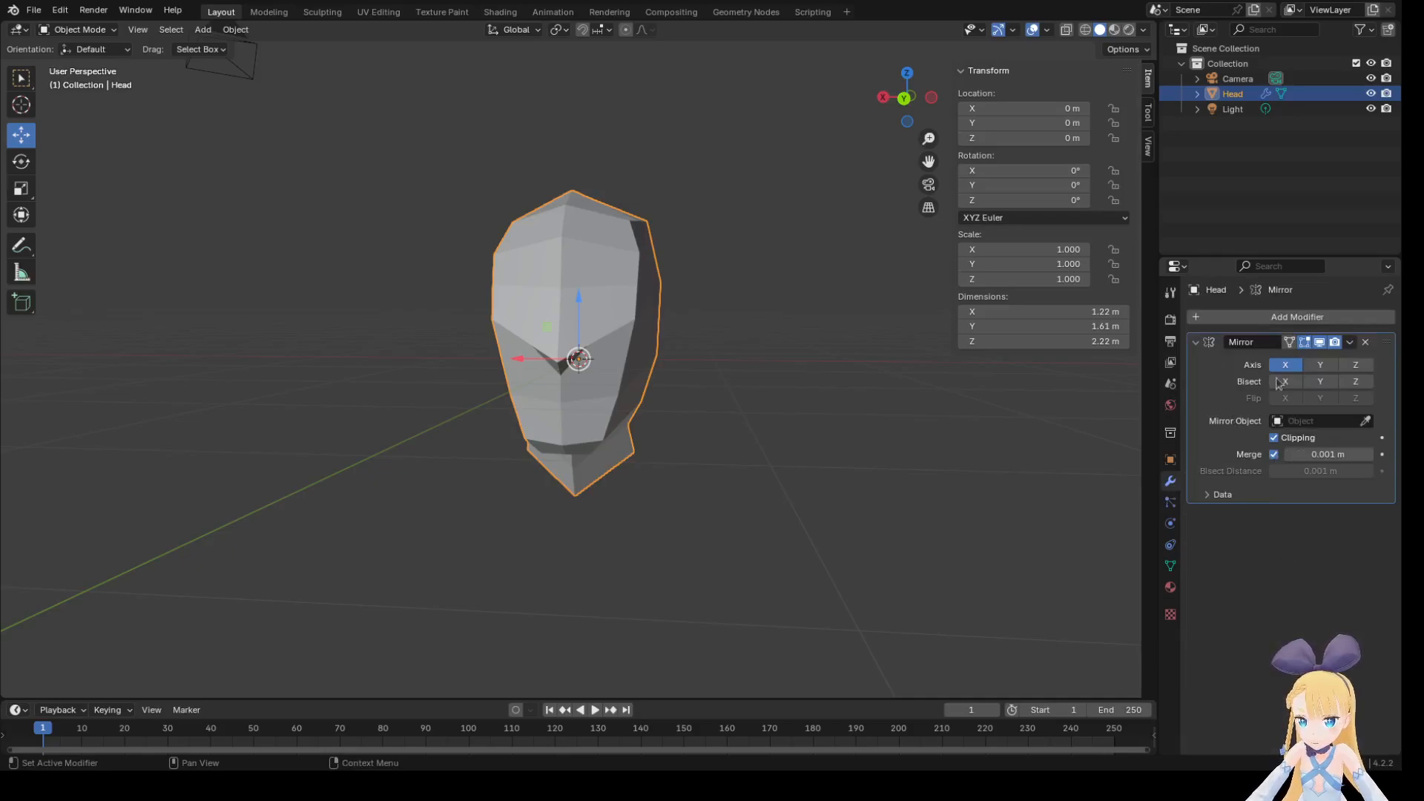
{"action": "left_click", "coordinate": [1350, 343]}
{"action": "left_click", "coordinate": [1351, 343]}
{"action": "left_click", "coordinate": [1350, 343]}
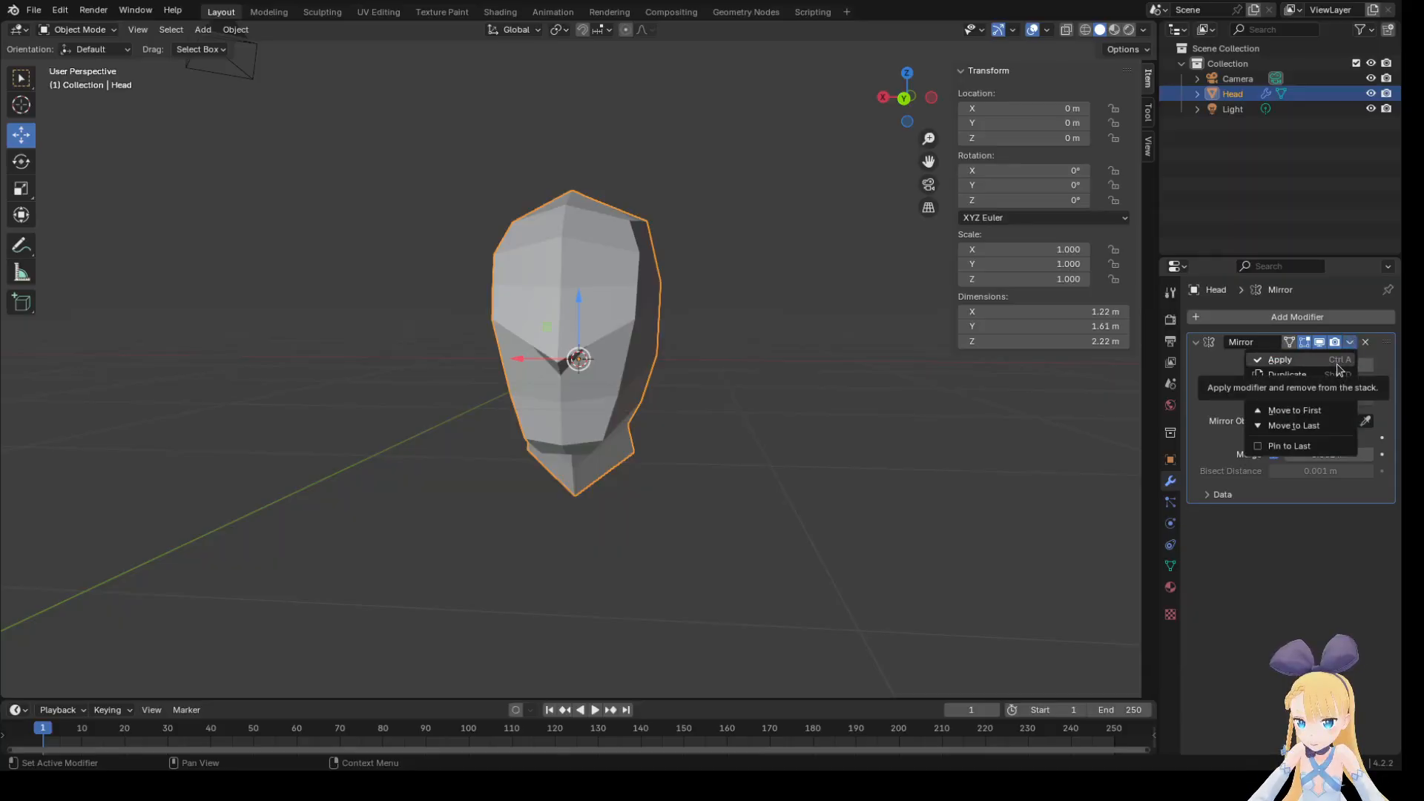
{"action": "left_click", "coordinate": [1337, 362]}
{"action": "middle_click_drag", "start_coordinate": [971, 429], "coordinate": [733, 354]}
{"action": "key", "text": "Tab"}
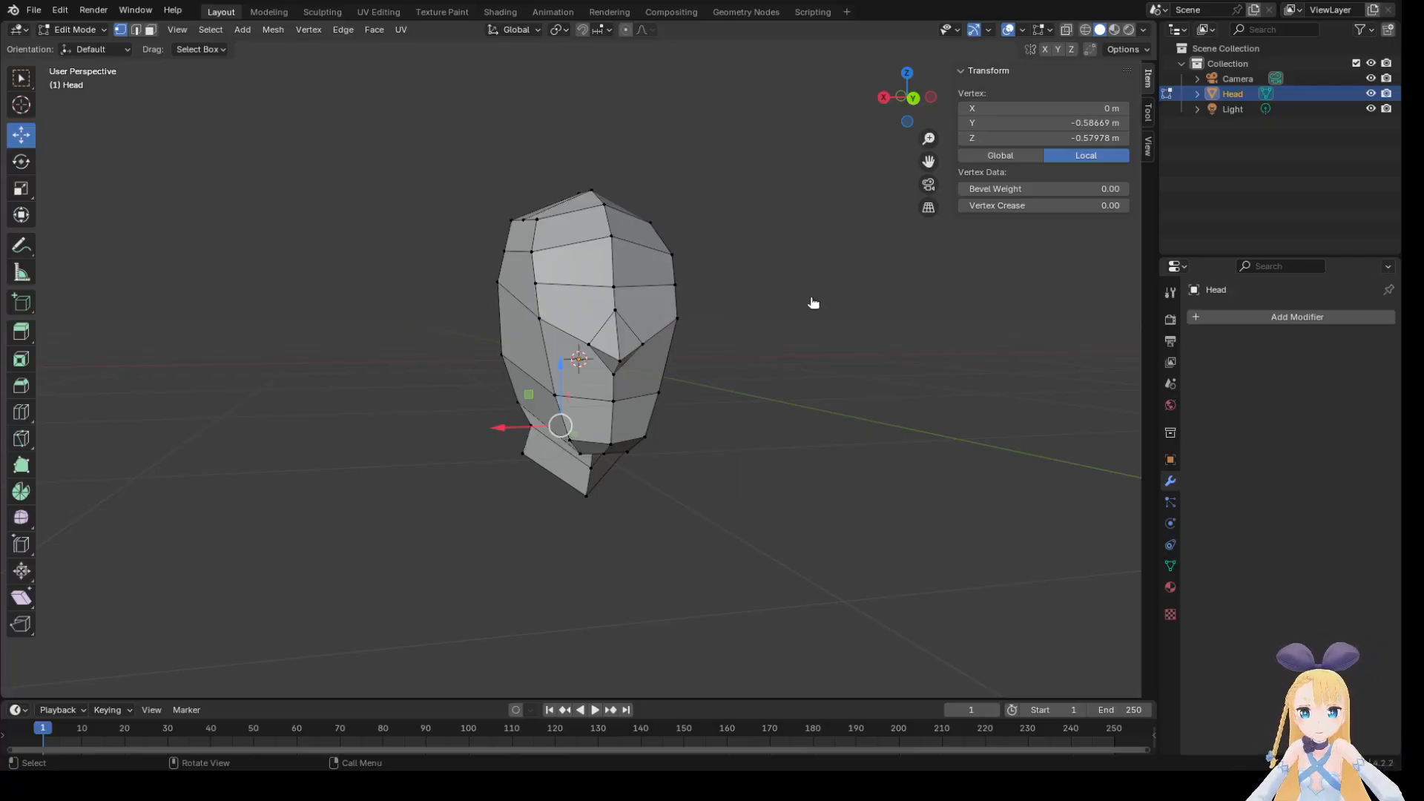
{"action": "middle_click_drag", "start_coordinate": [723, 412], "coordinate": [854, 398]}
{"action": "left_click", "coordinate": [696, 317]}
{"action": "middle_click_drag", "start_coordinate": [836, 340], "coordinate": [676, 369]}
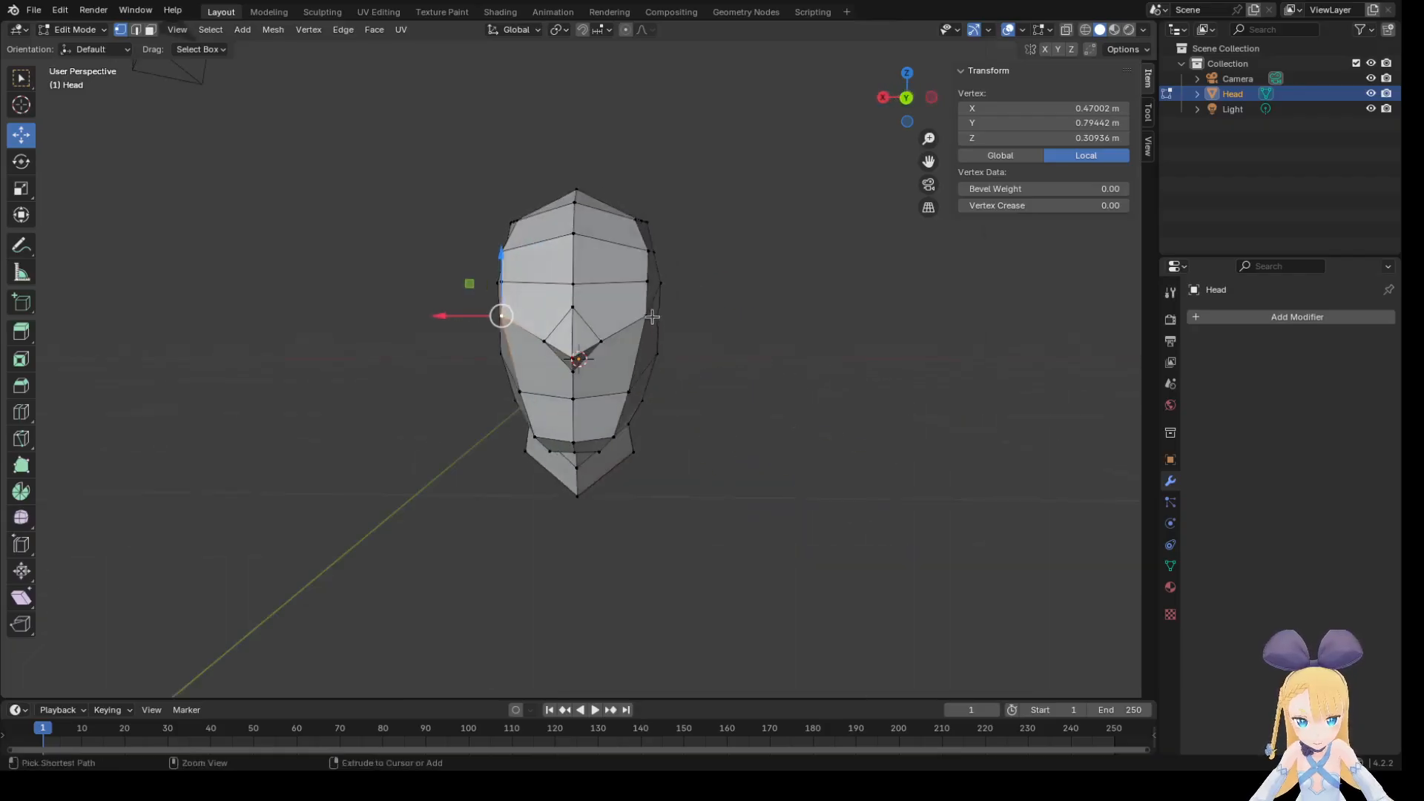
{"action": "left_click", "coordinate": [651, 317], "text": "ctrl"}
{"action": "middle_click_drag", "start_coordinate": [794, 404], "coordinate": [907, 403]}
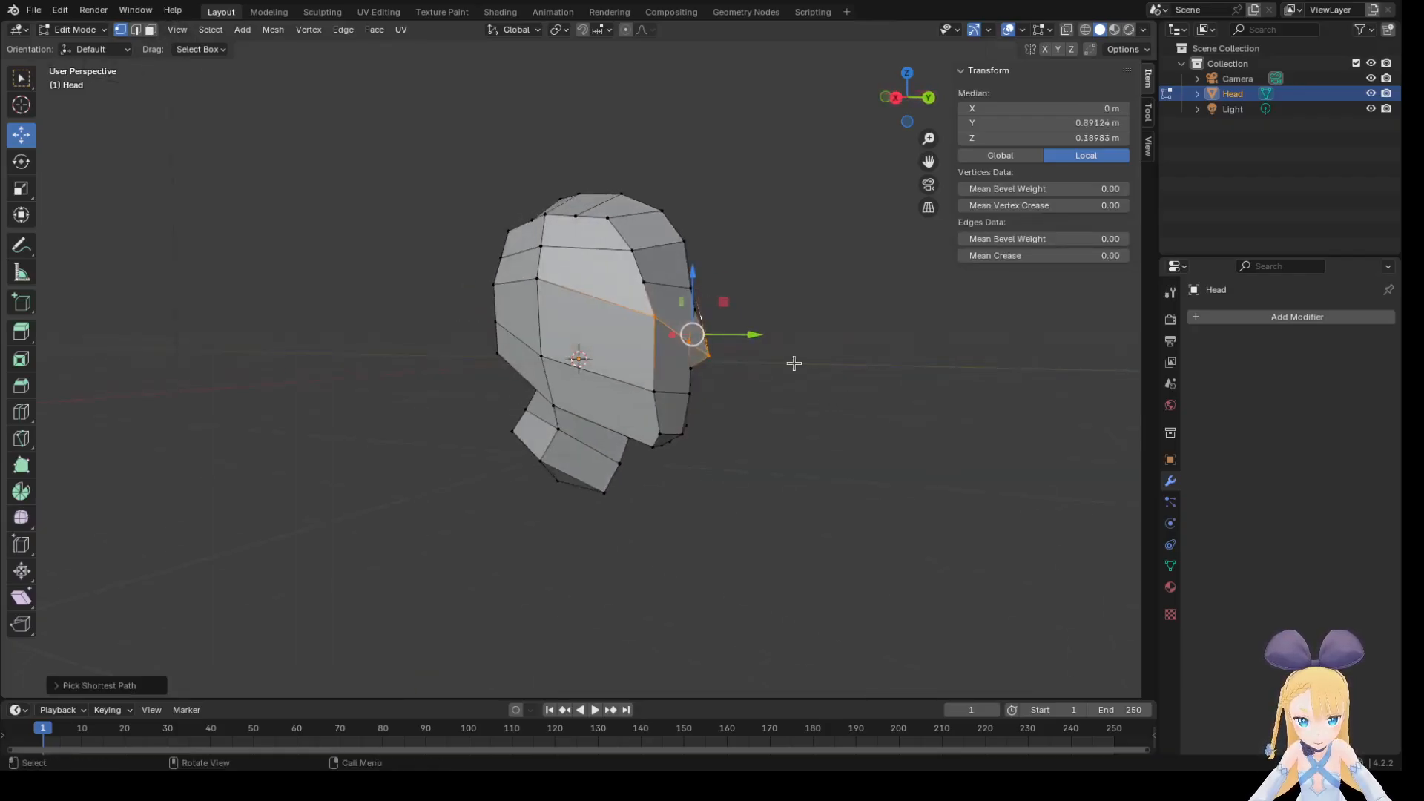
{"action": "left_click_drag", "start_coordinate": [725, 303], "coordinate": [719, 302]}
{"action": "right_click", "coordinate": [724, 302]}
{"action": "middle_click_drag", "start_coordinate": [816, 321], "coordinate": [727, 315]}
{"action": "left_click", "coordinate": [728, 314]}
{"action": "middle_click_drag", "start_coordinate": [728, 394], "coordinate": [700, 384]}
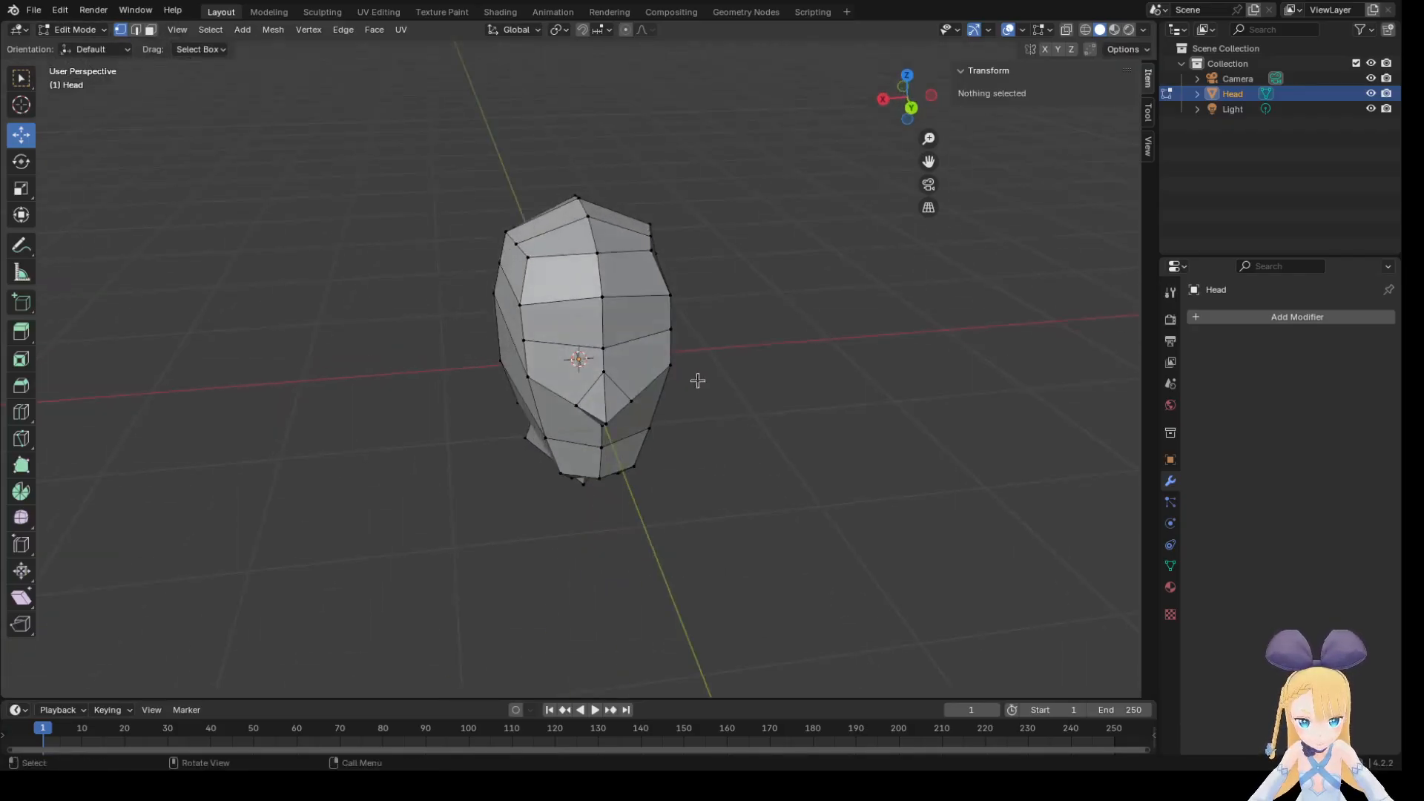
Select only the two eye-level vertices at the outer sides of the face and move them back along Y to about 0.744 m.
{"action": "left_click", "coordinate": [671, 365]}
{"action": "left_click", "coordinate": [529, 377], "text": "ctrl"}
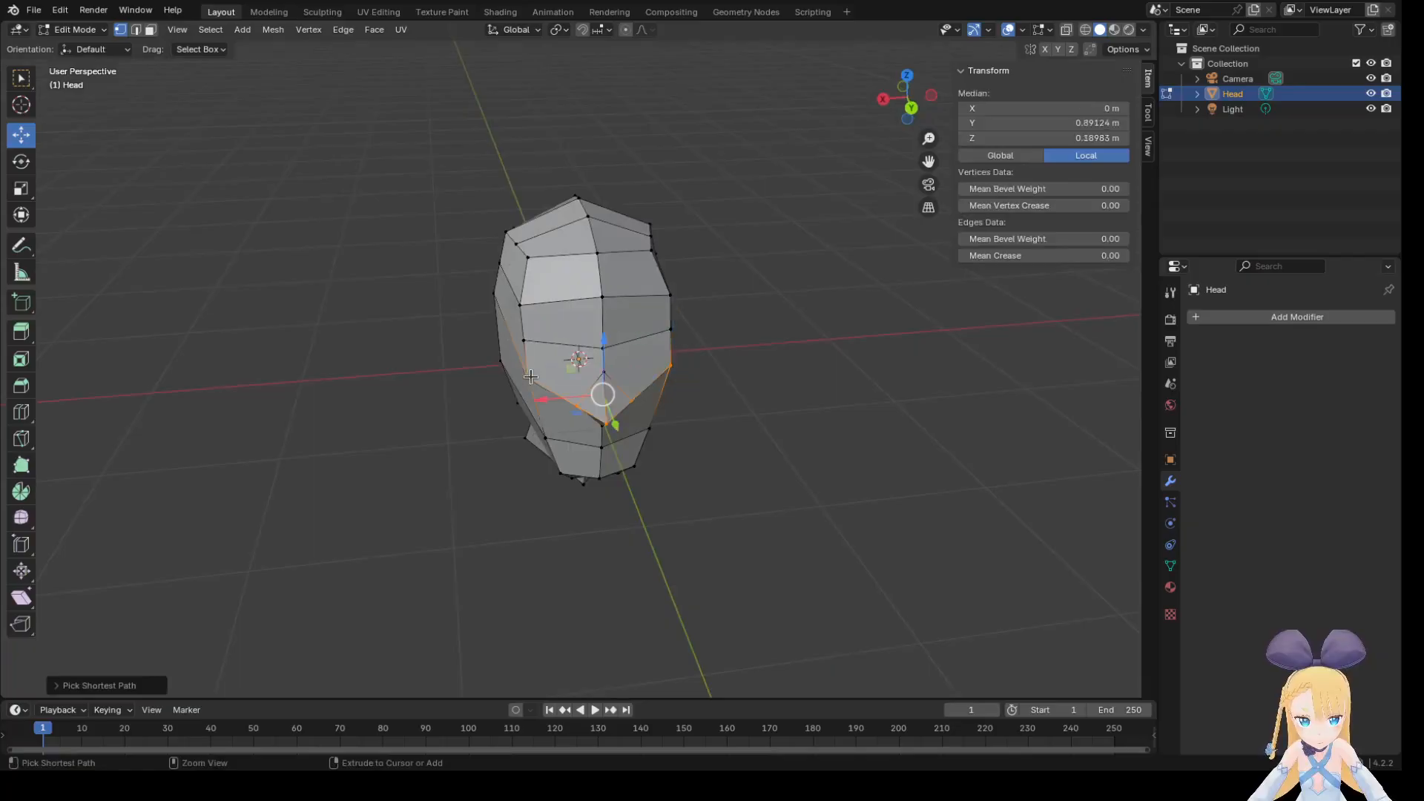
{"action": "left_click", "coordinate": [631, 400], "text": "shift"}
{"action": "left_click", "coordinate": [577, 408], "text": "shift"}
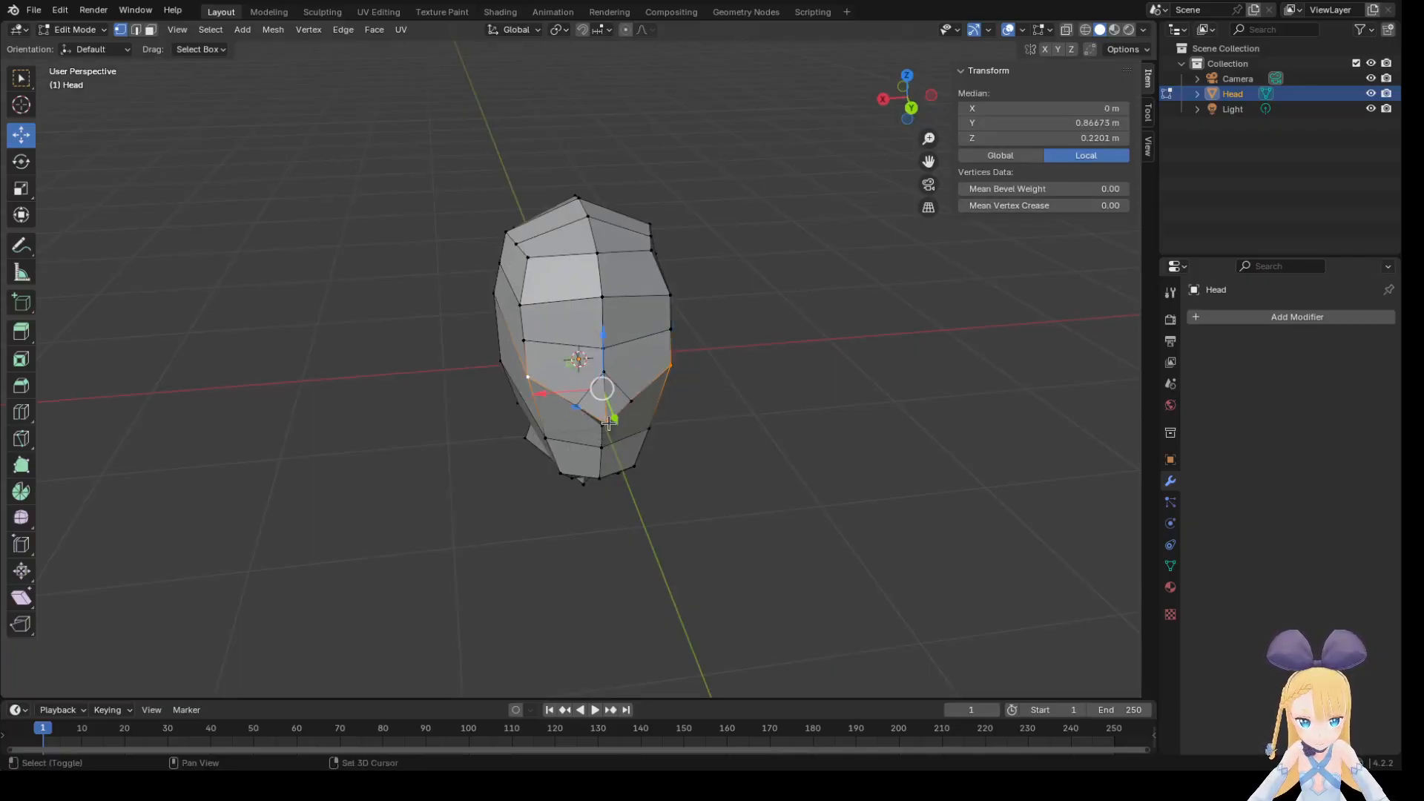
{"action": "left_click", "coordinate": [607, 423], "text": "shift"}
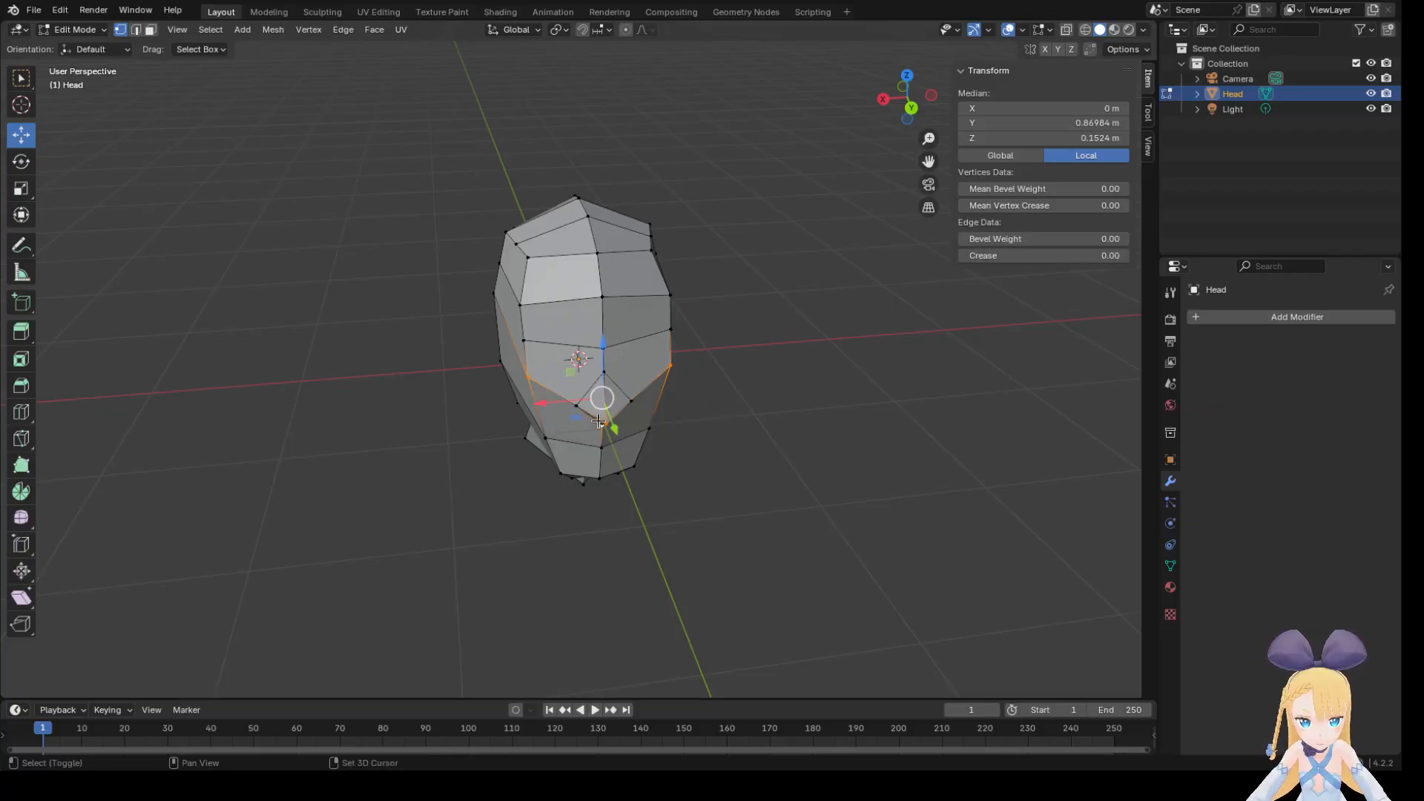
{"action": "left_click", "coordinate": [599, 422], "text": "shift"}
{"action": "left_click", "coordinate": [603, 428], "text": "shift"}
{"action": "middle_click_drag", "start_coordinate": [722, 407], "coordinate": [724, 317]}
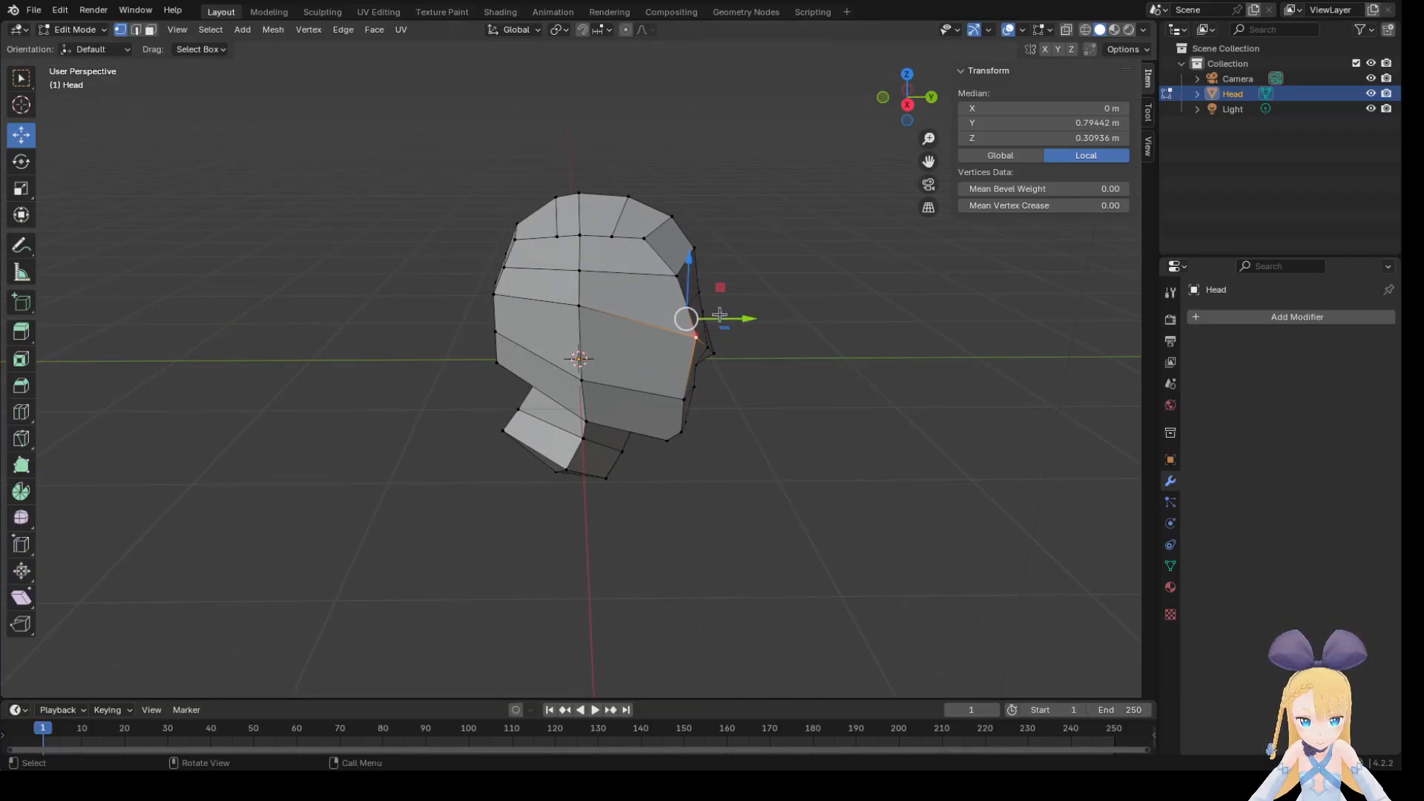
{"action": "left_click_drag", "start_coordinate": [751, 319], "coordinate": [740, 319]}
{"action": "middle_click_drag", "start_coordinate": [798, 318], "coordinate": [650, 304]}
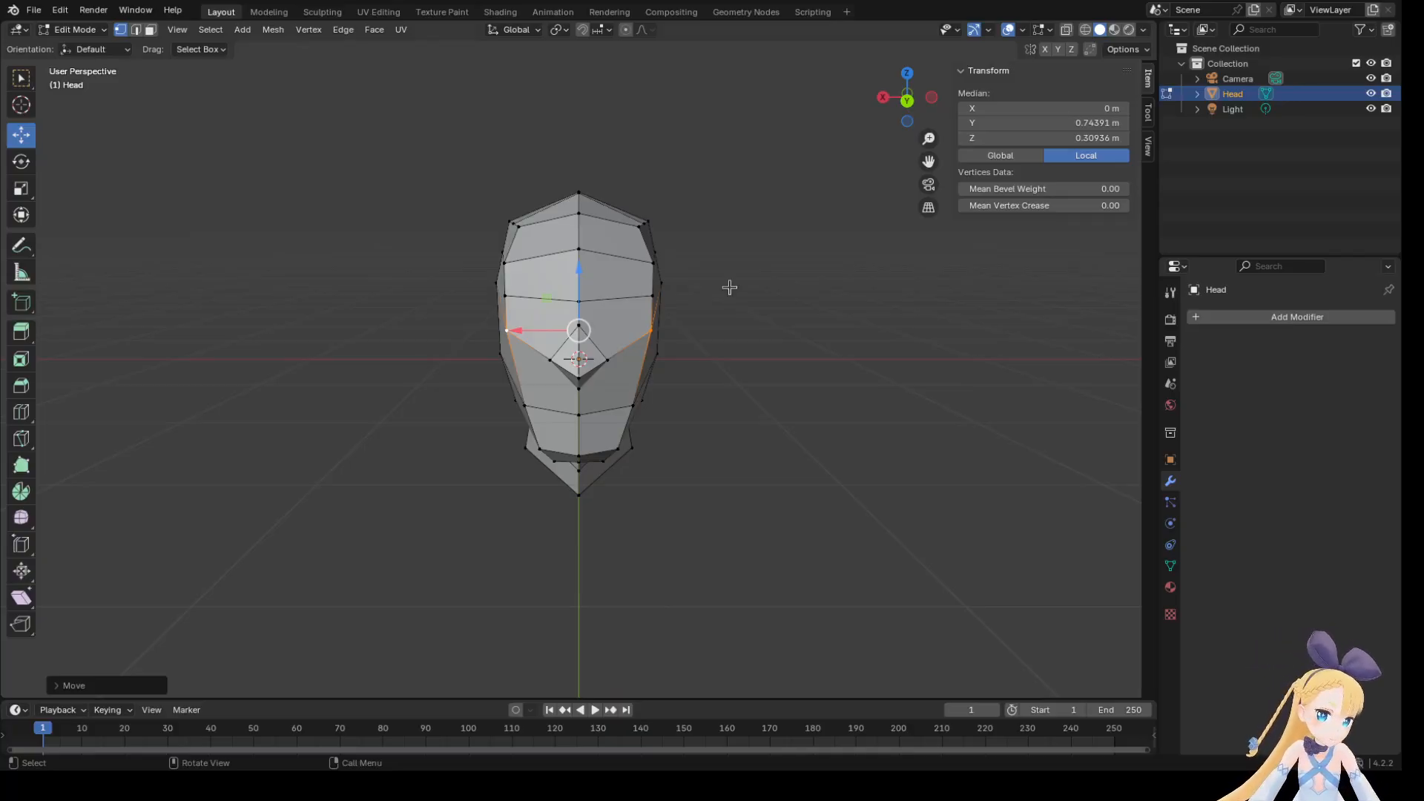
{"action": "left_click", "coordinate": [123, 11]}
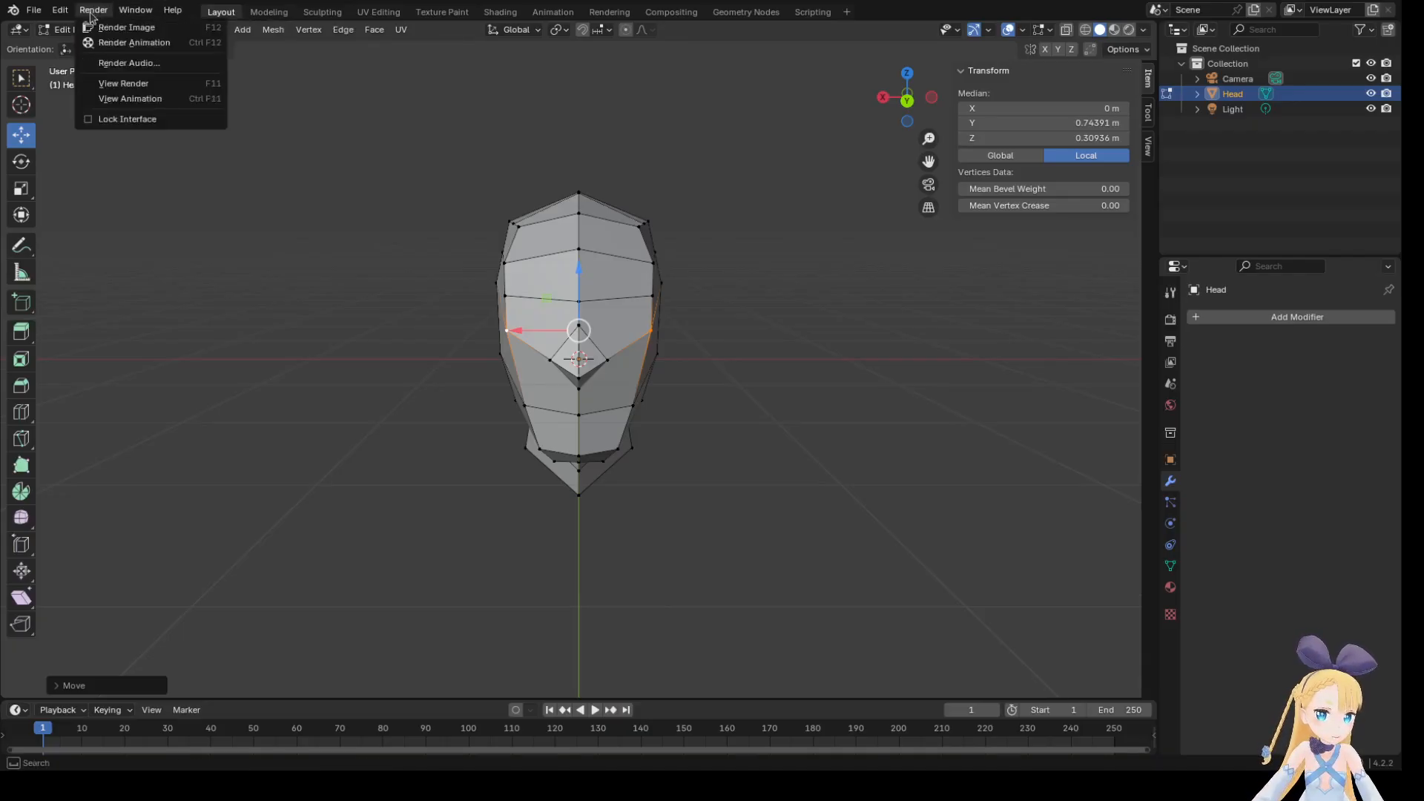
{"action": "mouse_move", "coordinate": [54, 12]}
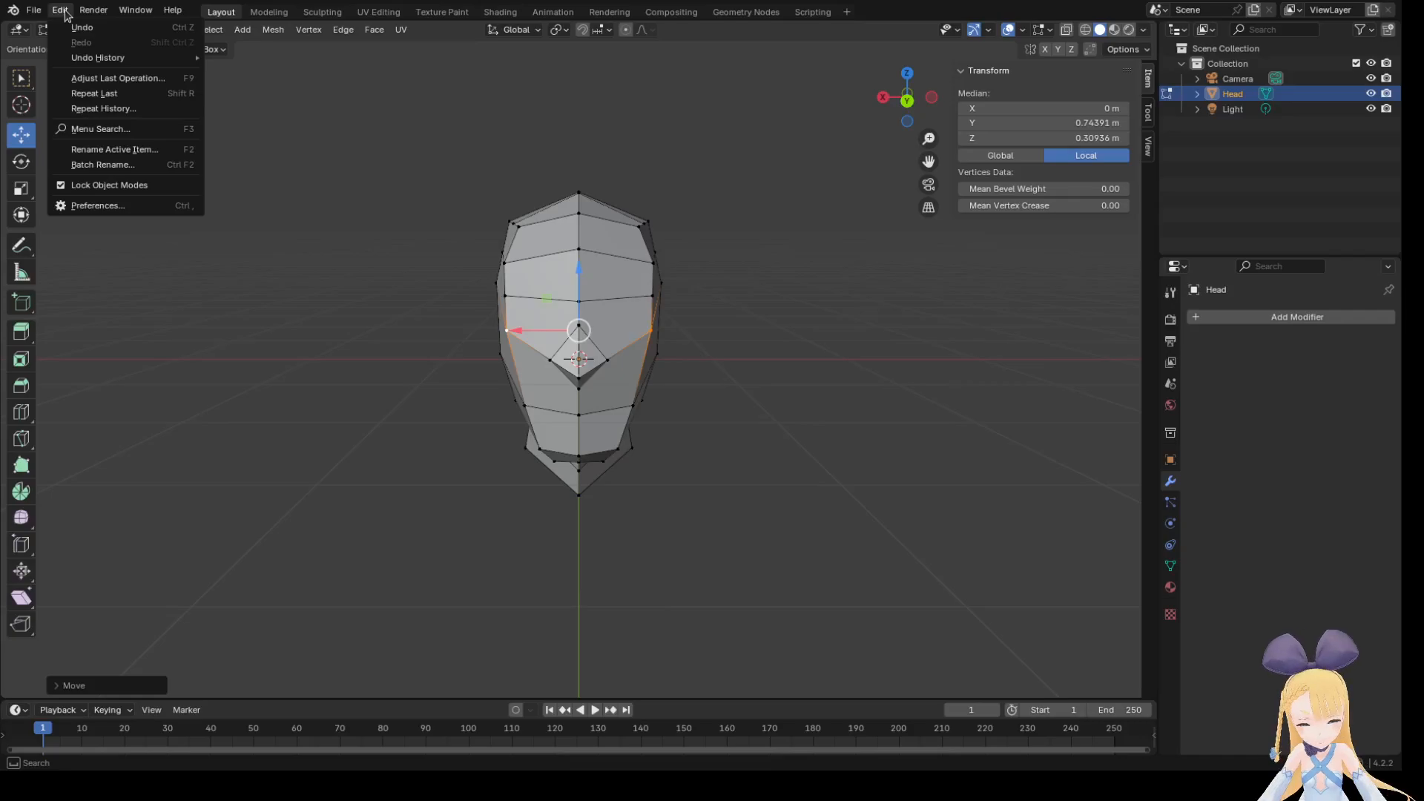
{"action": "left_click", "coordinate": [121, 10]}
{"action": "left_click", "coordinate": [122, 9]}
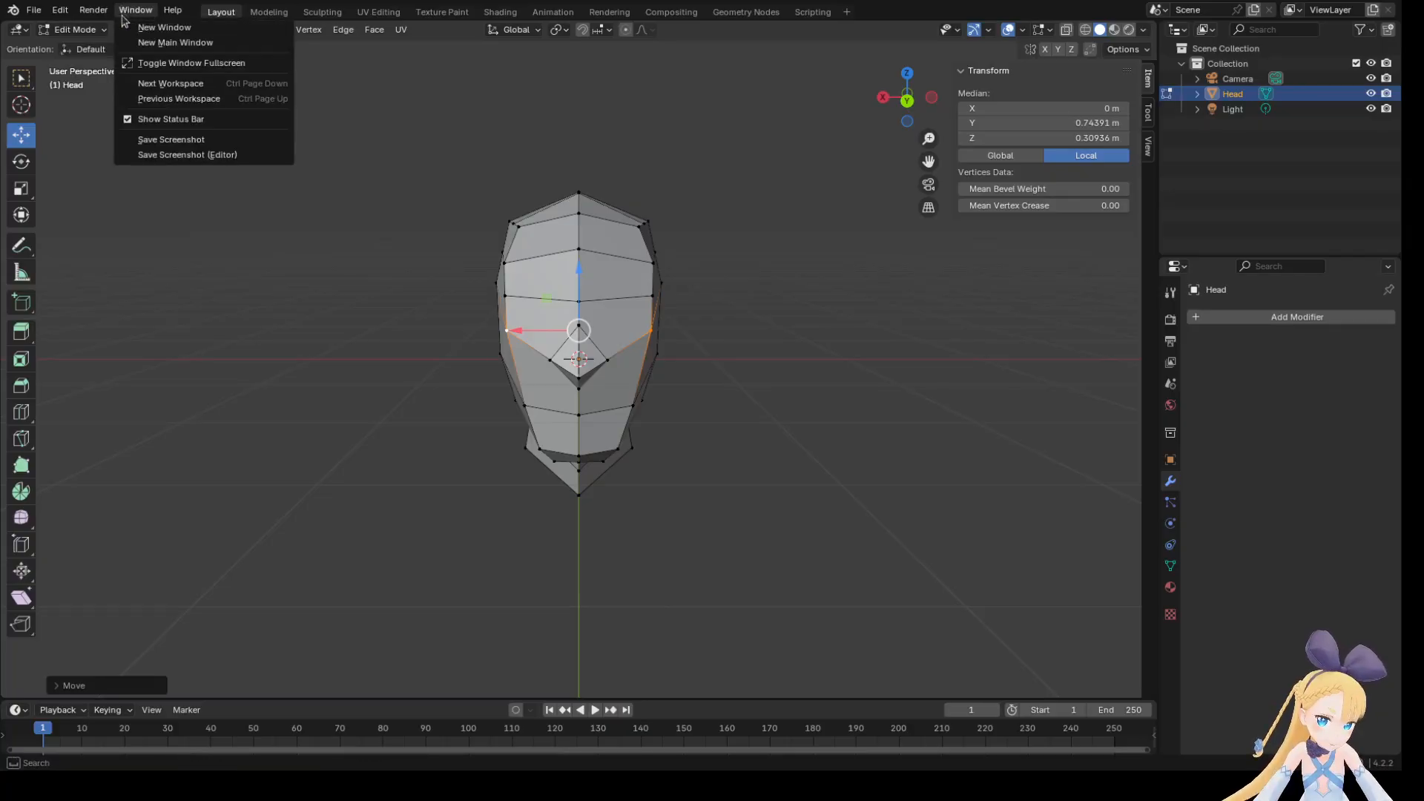
{"action": "left_click", "coordinate": [130, 10]}
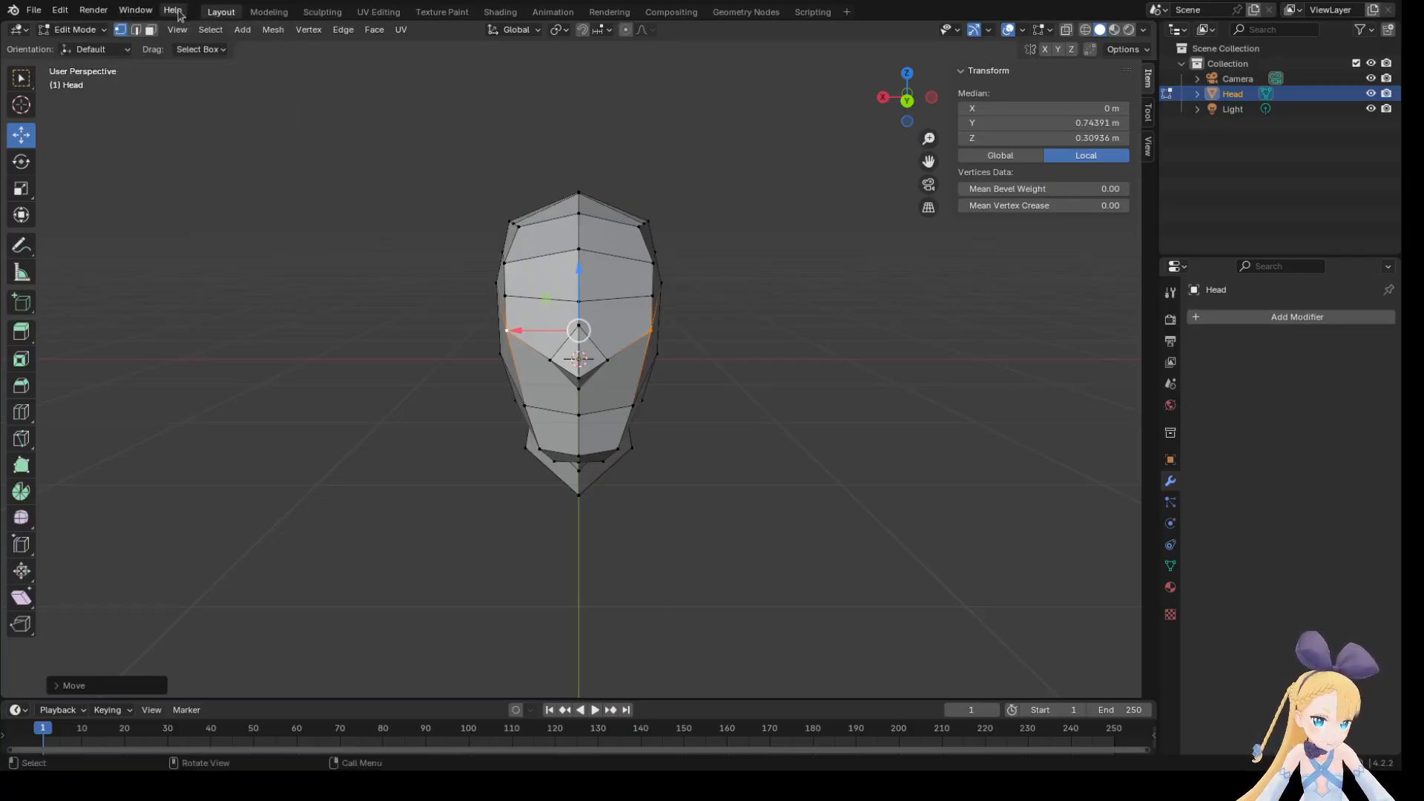
{"action": "left_click", "coordinate": [33, 10]}
{"action": "mouse_move", "coordinate": [72, 14]}
{"action": "left_click", "coordinate": [402, 288]}
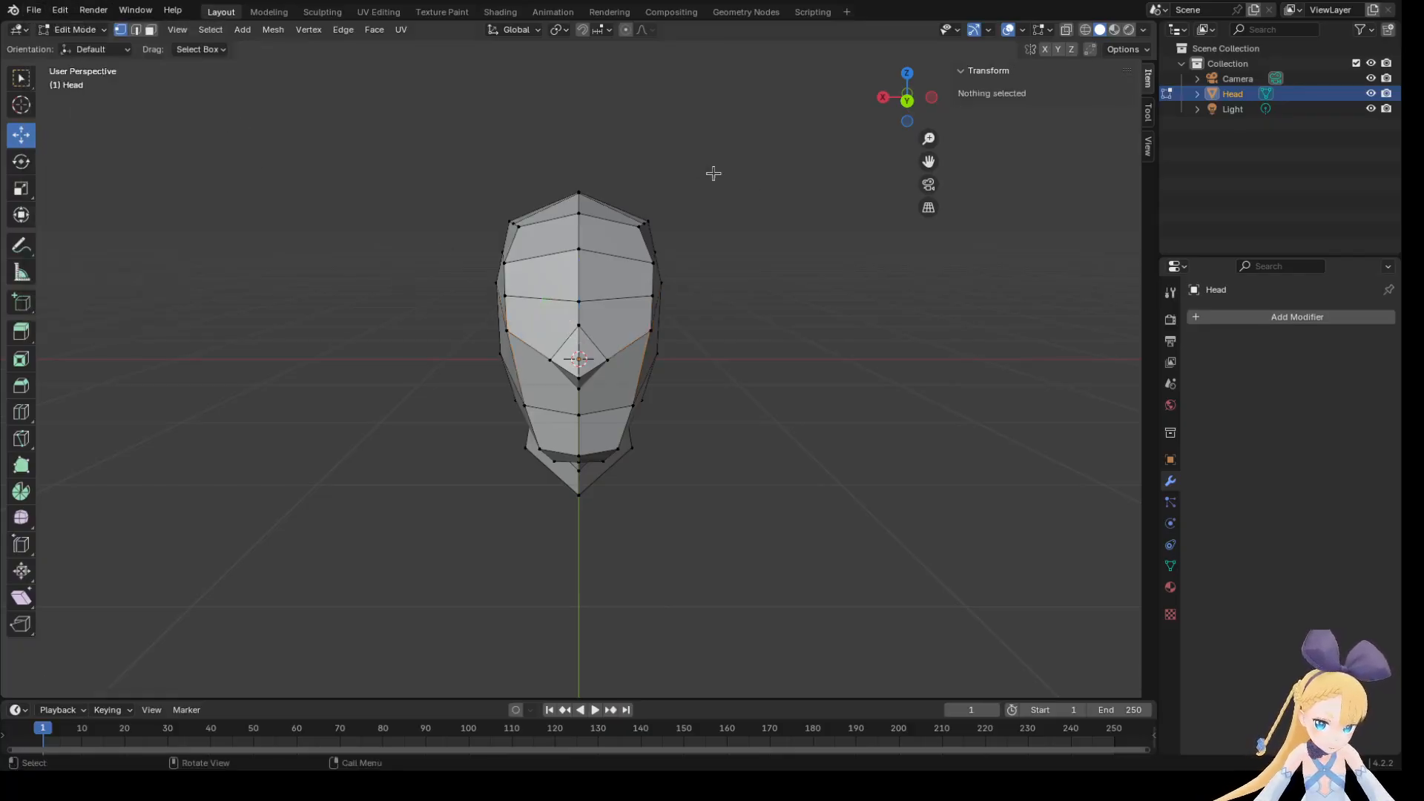
{"action": "mouse_move", "coordinate": [881, 458]}
{"action": "middle_mouse_down"}
{"action": "mouse_move", "coordinate": [724, 296]}
{"action": "mouse_move", "coordinate": [921, 430]}
{"action": "mouse_move", "coordinate": [910, 448]}
{"action": "mouse_move", "coordinate": [967, 474]}
{"action": "mouse_move", "coordinate": [777, 489]}
{"action": "mouse_move", "coordinate": [870, 473]}
{"action": "middle_mouse_up"}
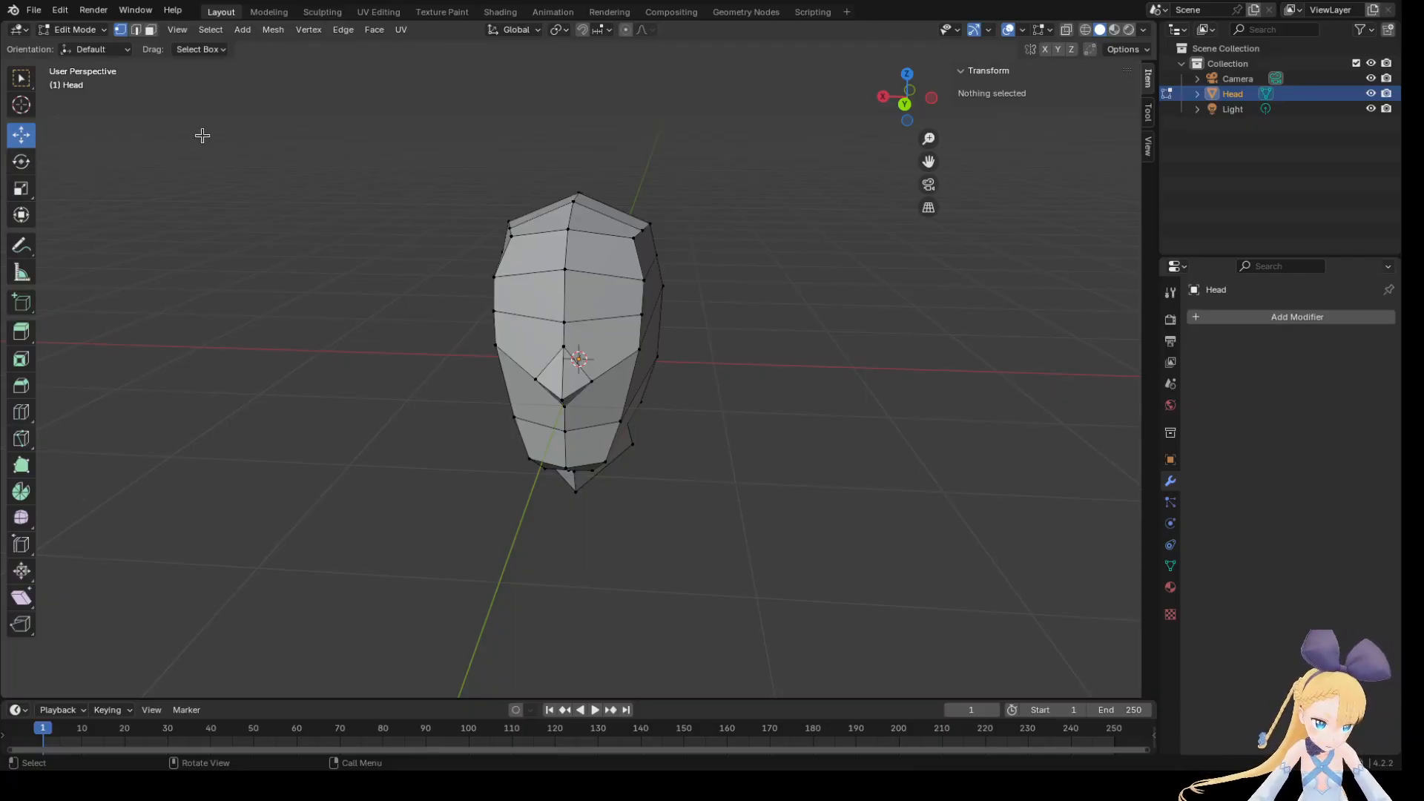
{"action": "left_click", "coordinate": [21, 161]}
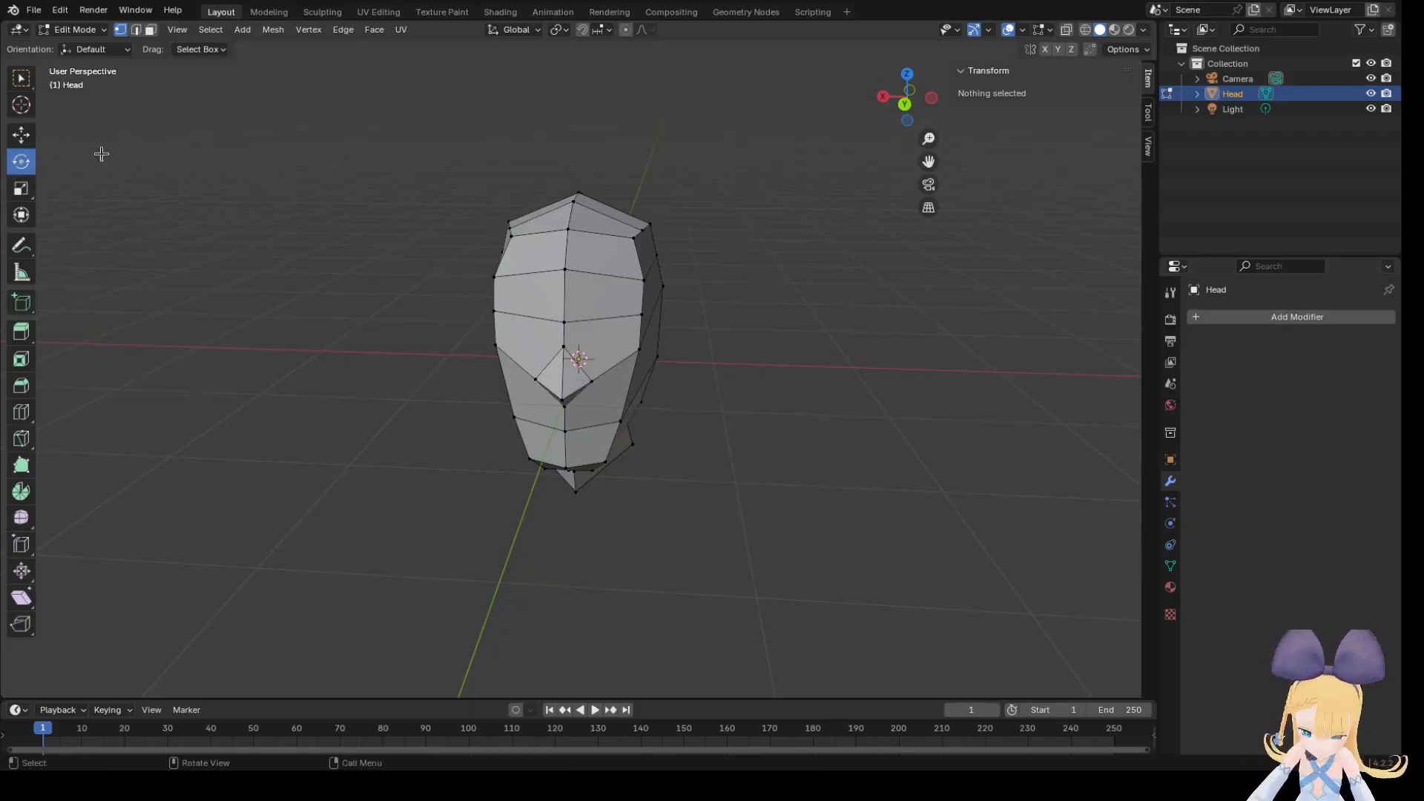
{"action": "left_click", "coordinate": [131, 11]}
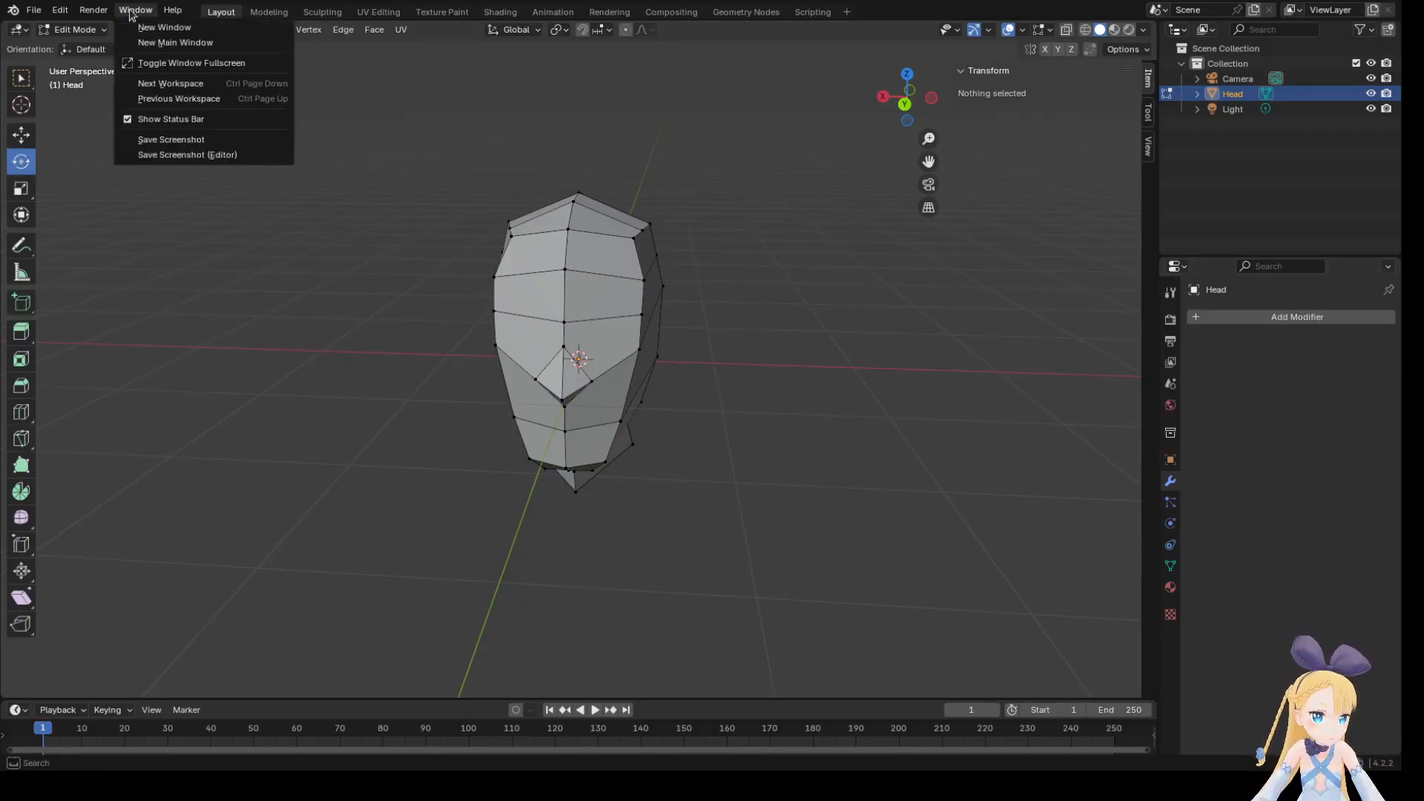
{"action": "mouse_move", "coordinate": [91, 11]}
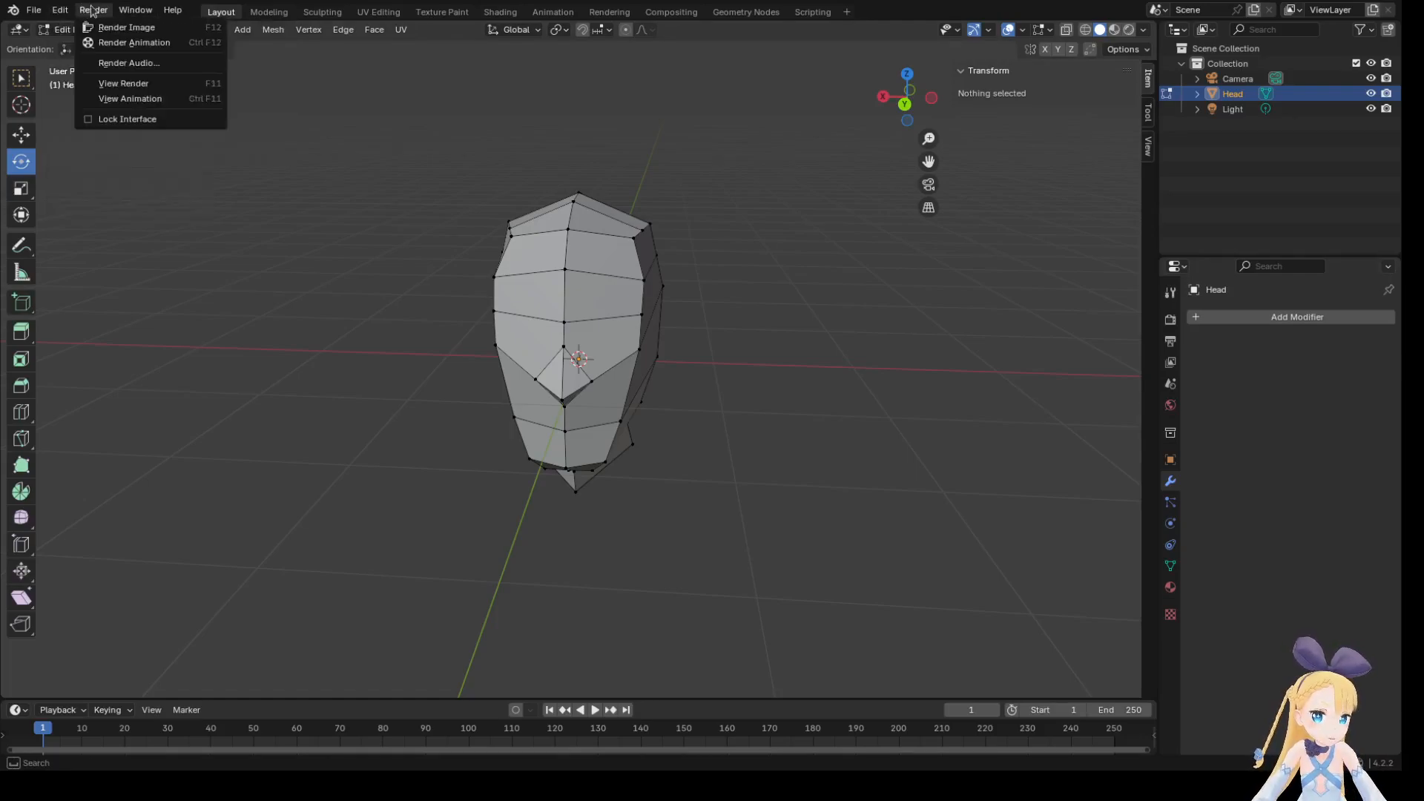
{"action": "mouse_move", "coordinate": [34, 10]}
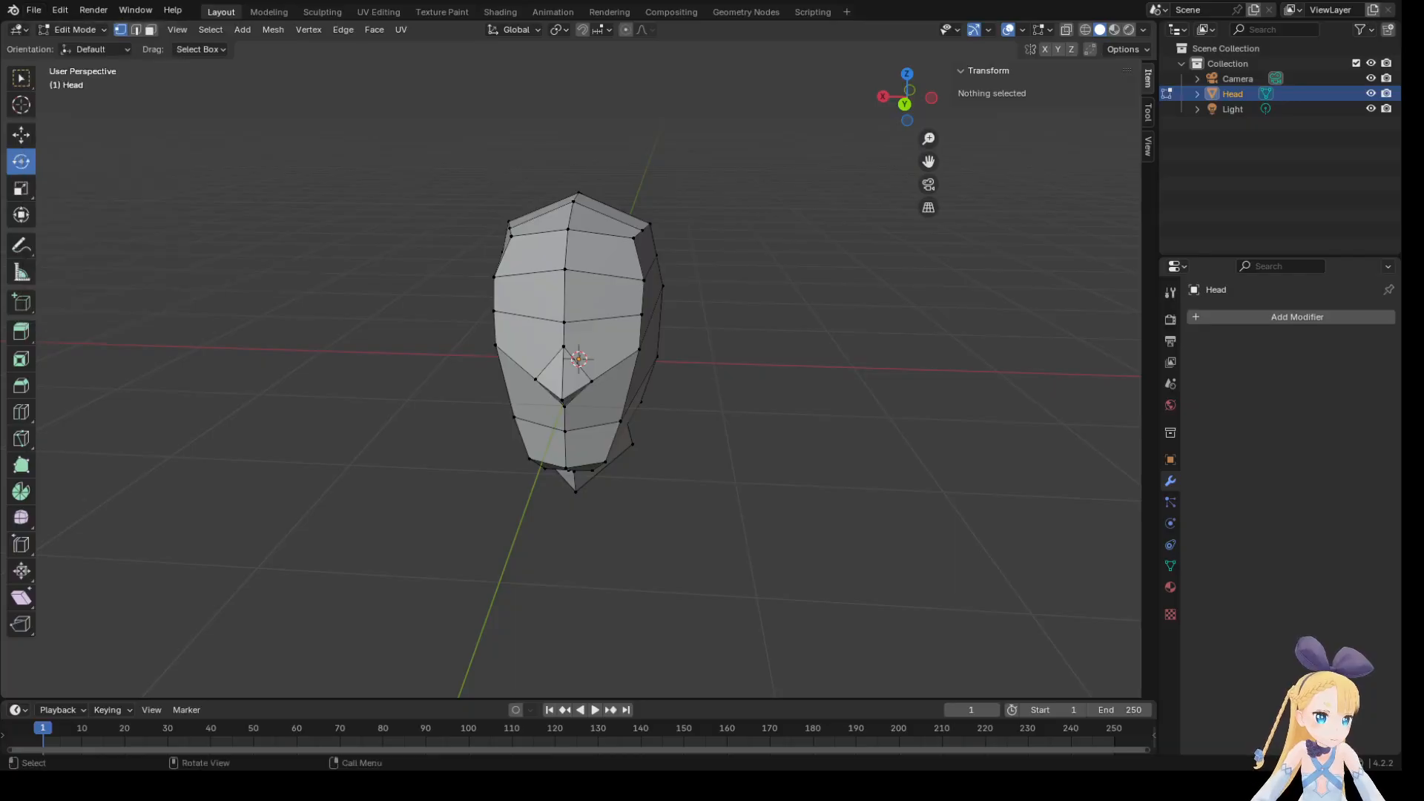
Open the Preferences and consult the YouTube tutorial on displaying pressed keys in the browser before returning to Blender.
{"action": "left_click", "coordinate": [60, 10]}
{"action": "left_click", "coordinate": [94, 201]}
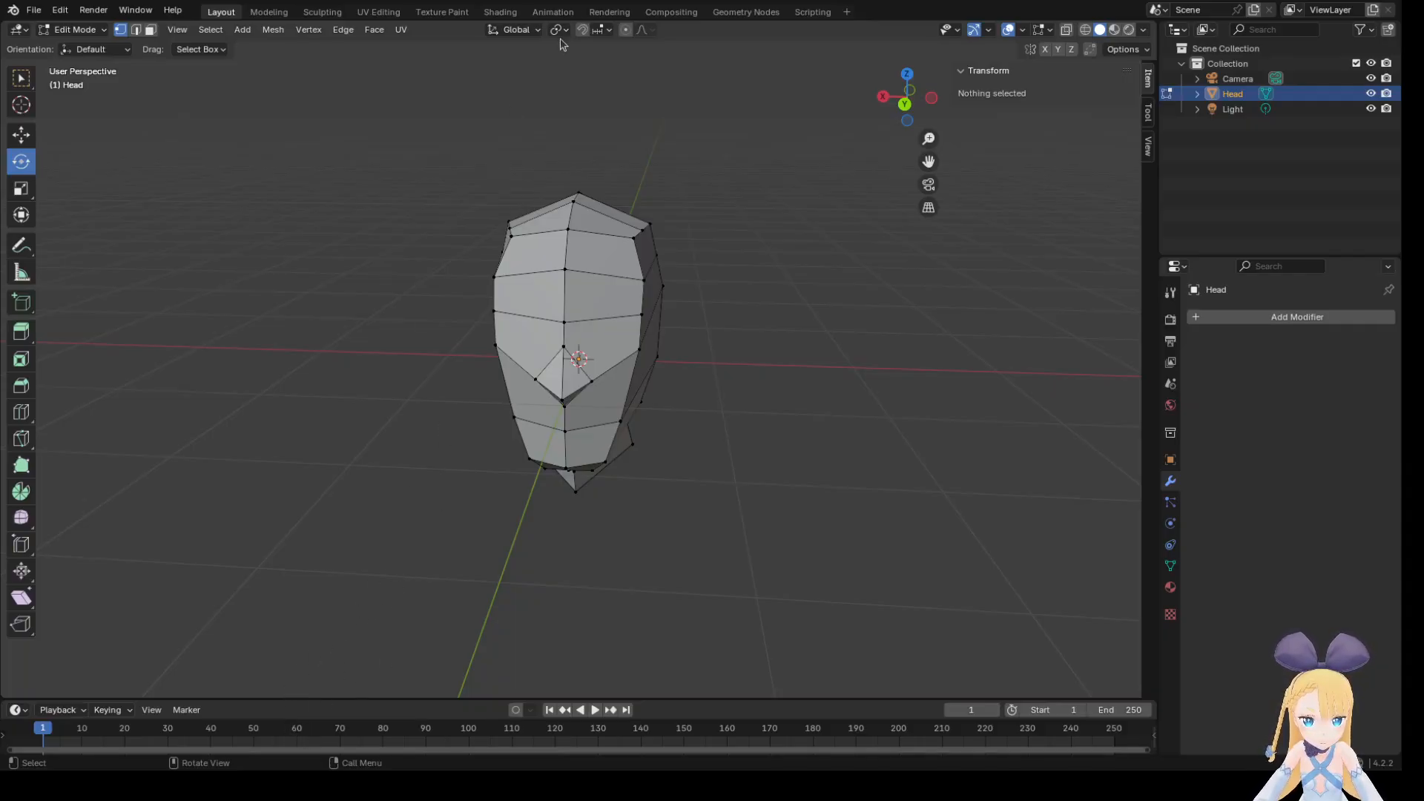
{"action": "key", "text": "alt+Tab"}
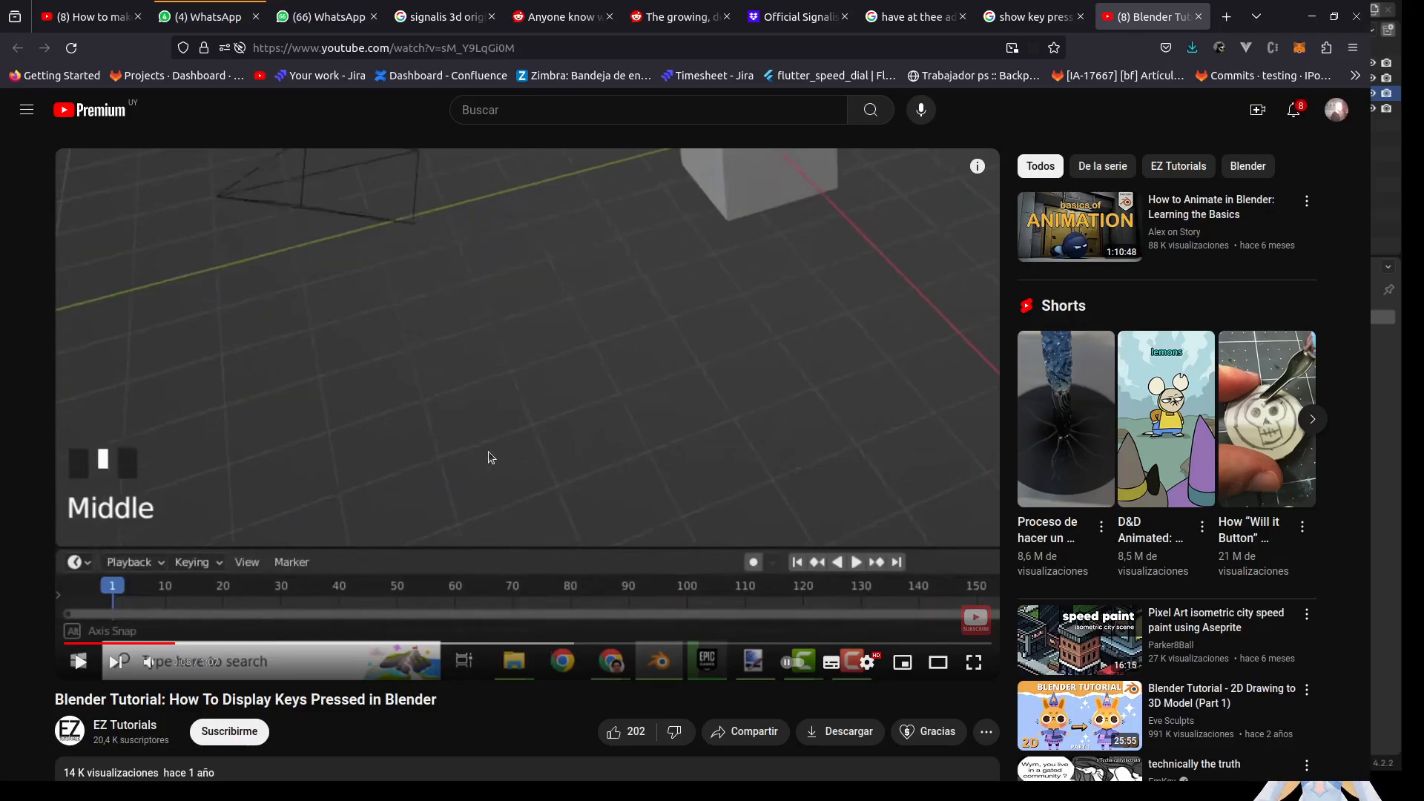
{"action": "key", "text": "alt+Tab"}
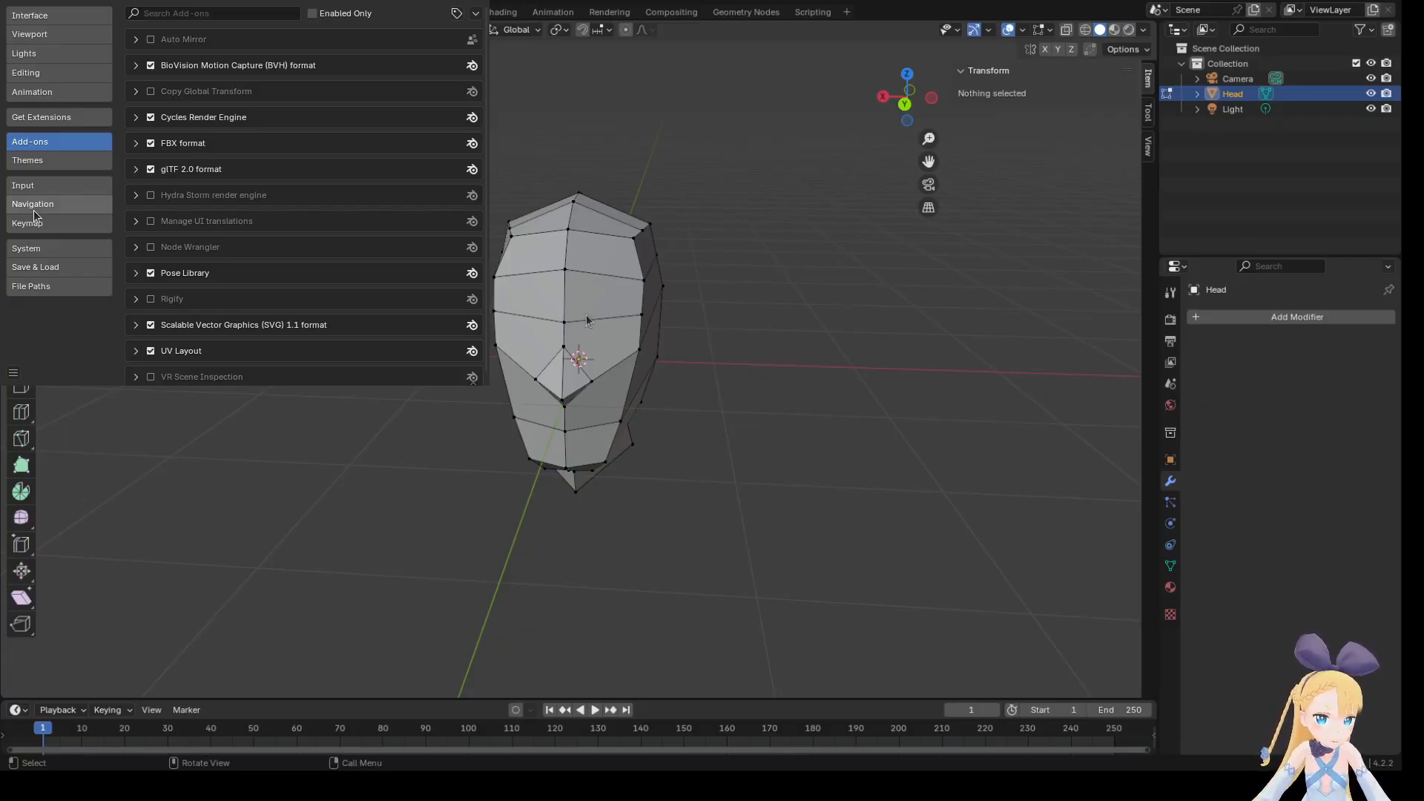
Search the installed add-ons for "shor" and clear the search again.
{"action": "left_click", "coordinate": [225, 13]}
{"action": "type", "text": "shor"}
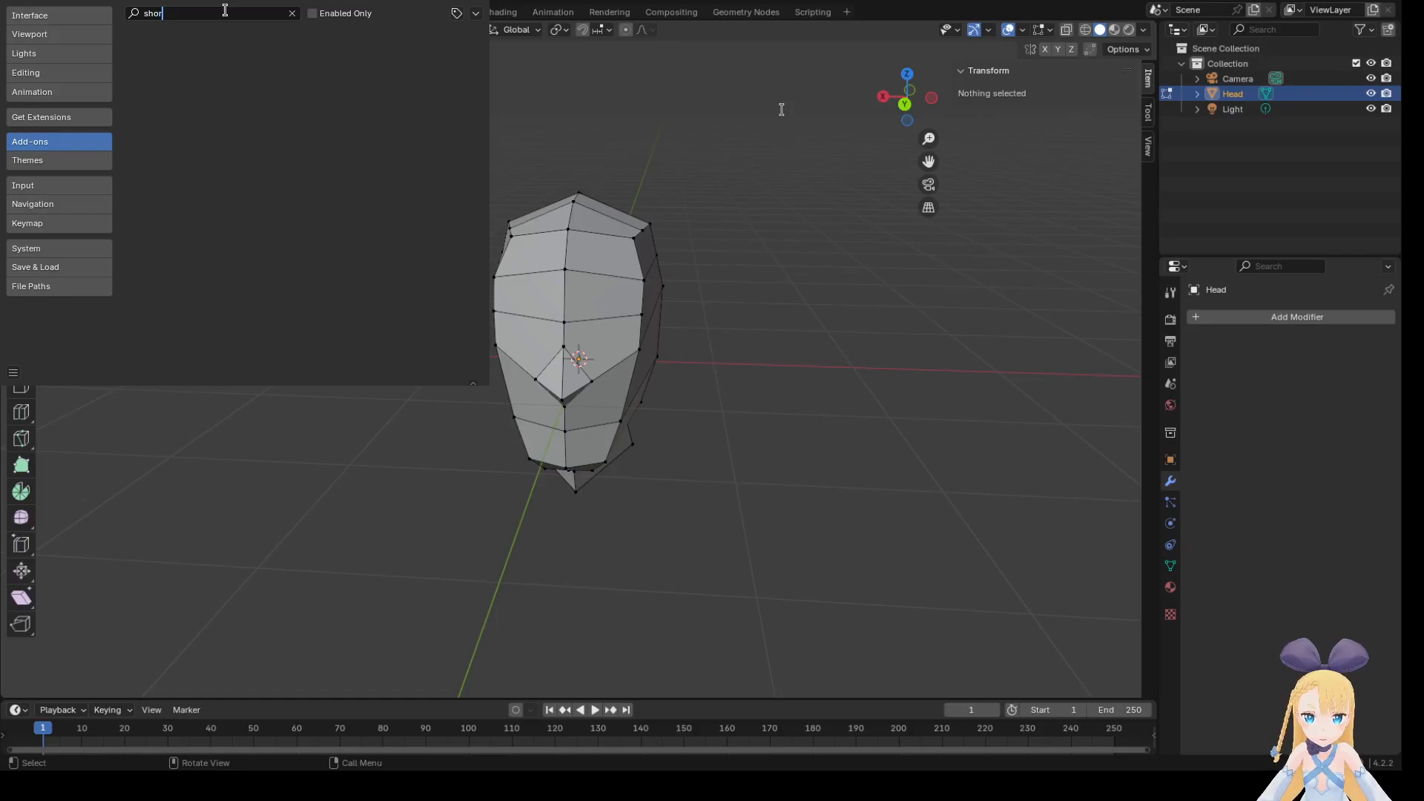
{"action": "key", "text": "BackSpace"}
{"action": "key", "text": "BackSpace"}
{"action": "key", "text": "BackSpace"}
{"action": "key", "text": "BackSpace"}
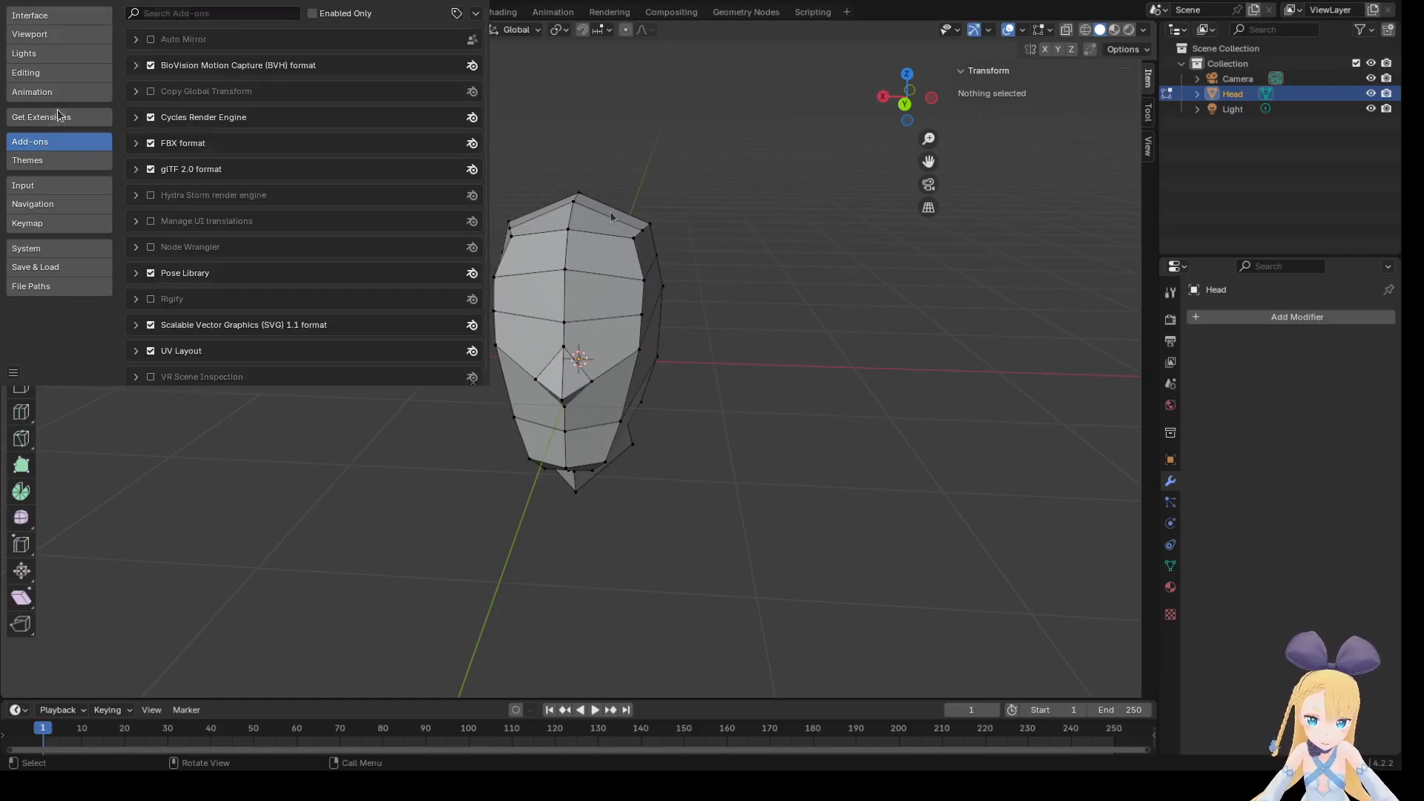
Allow online access for the extensions in the Get Extensions preferences.
{"action": "left_click", "coordinate": [58, 112]}
{"action": "left_click", "coordinate": [57, 116]}
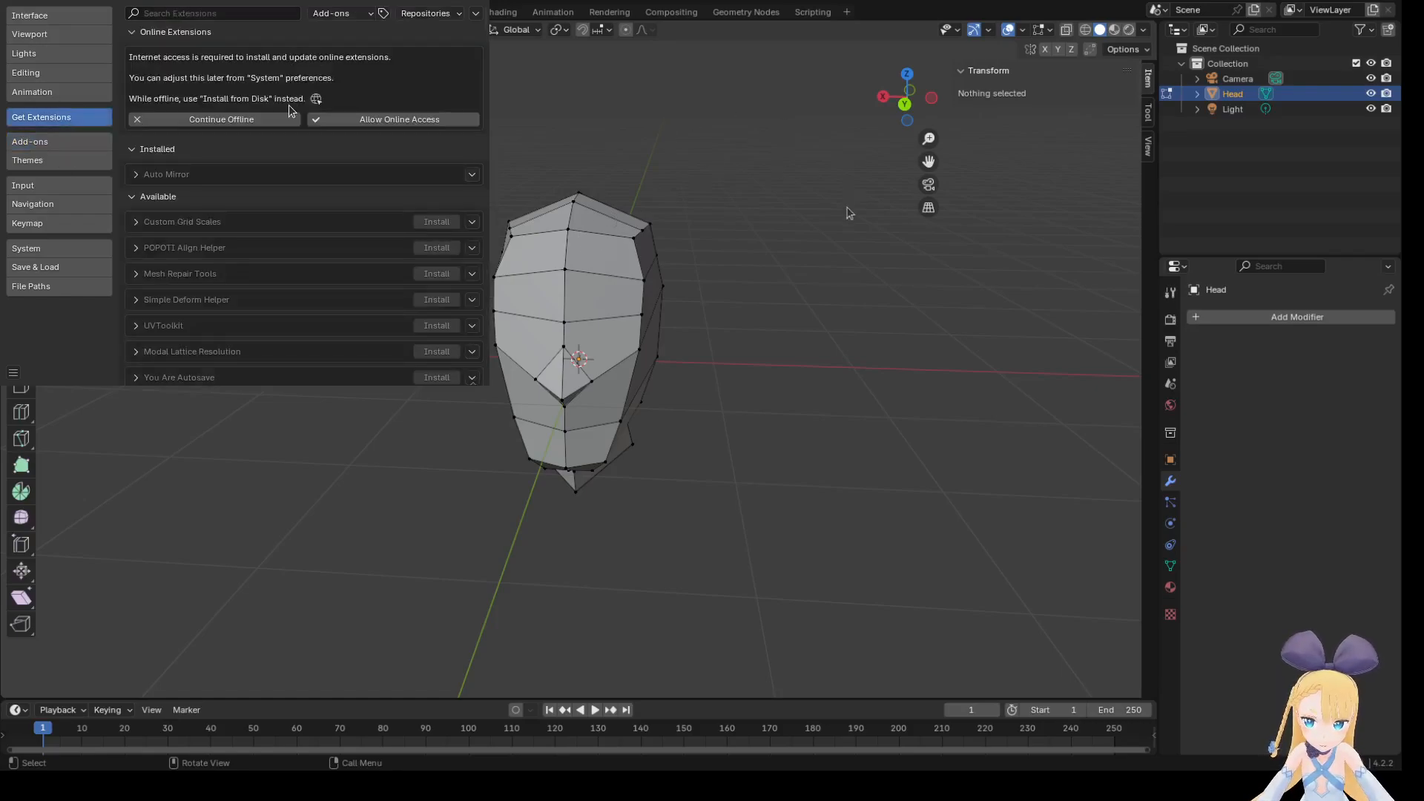
{"action": "left_click", "coordinate": [397, 119]}
Search the available extensions for "shortcut" and show the list of extension repositories.
{"action": "left_click", "coordinate": [195, 13]}
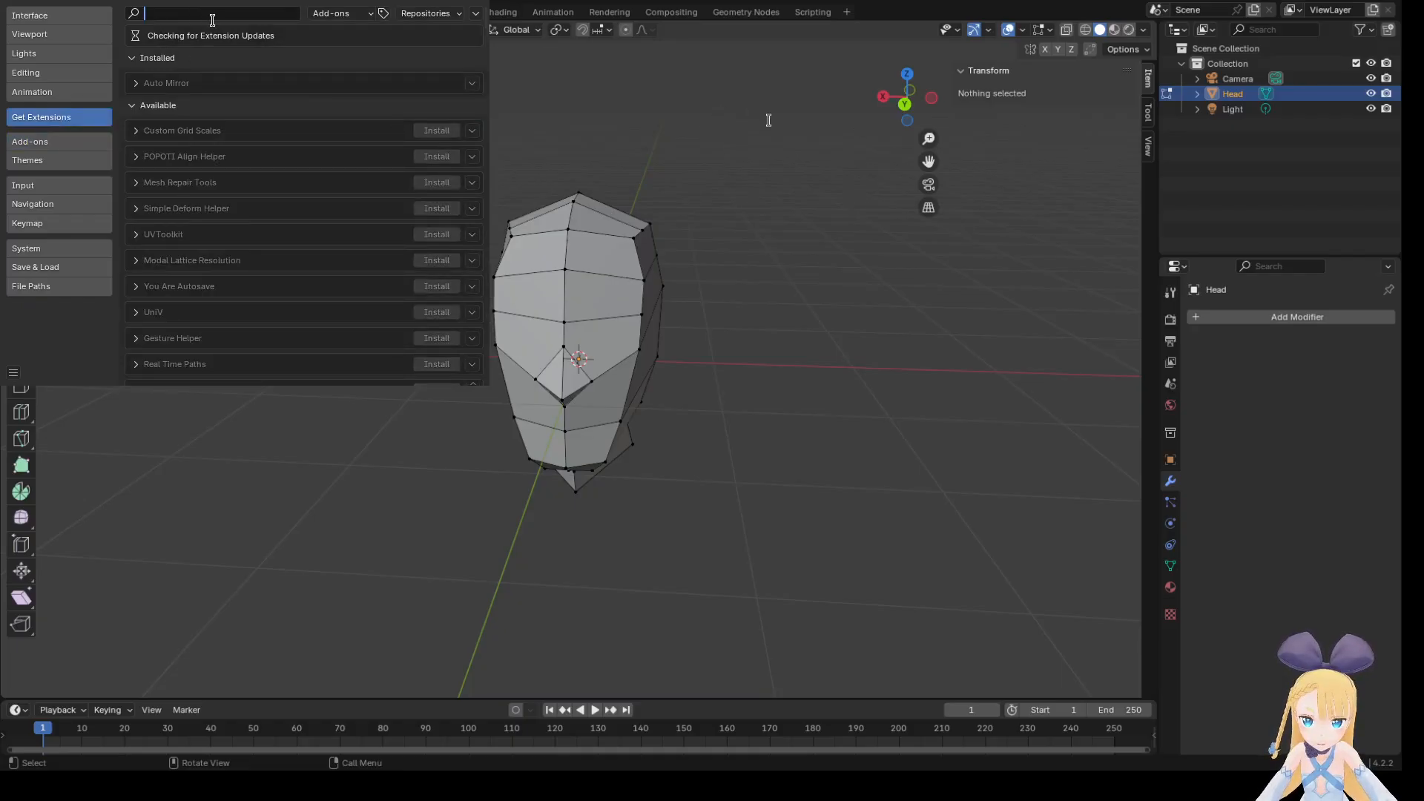
{"action": "type", "text": "shoe"}
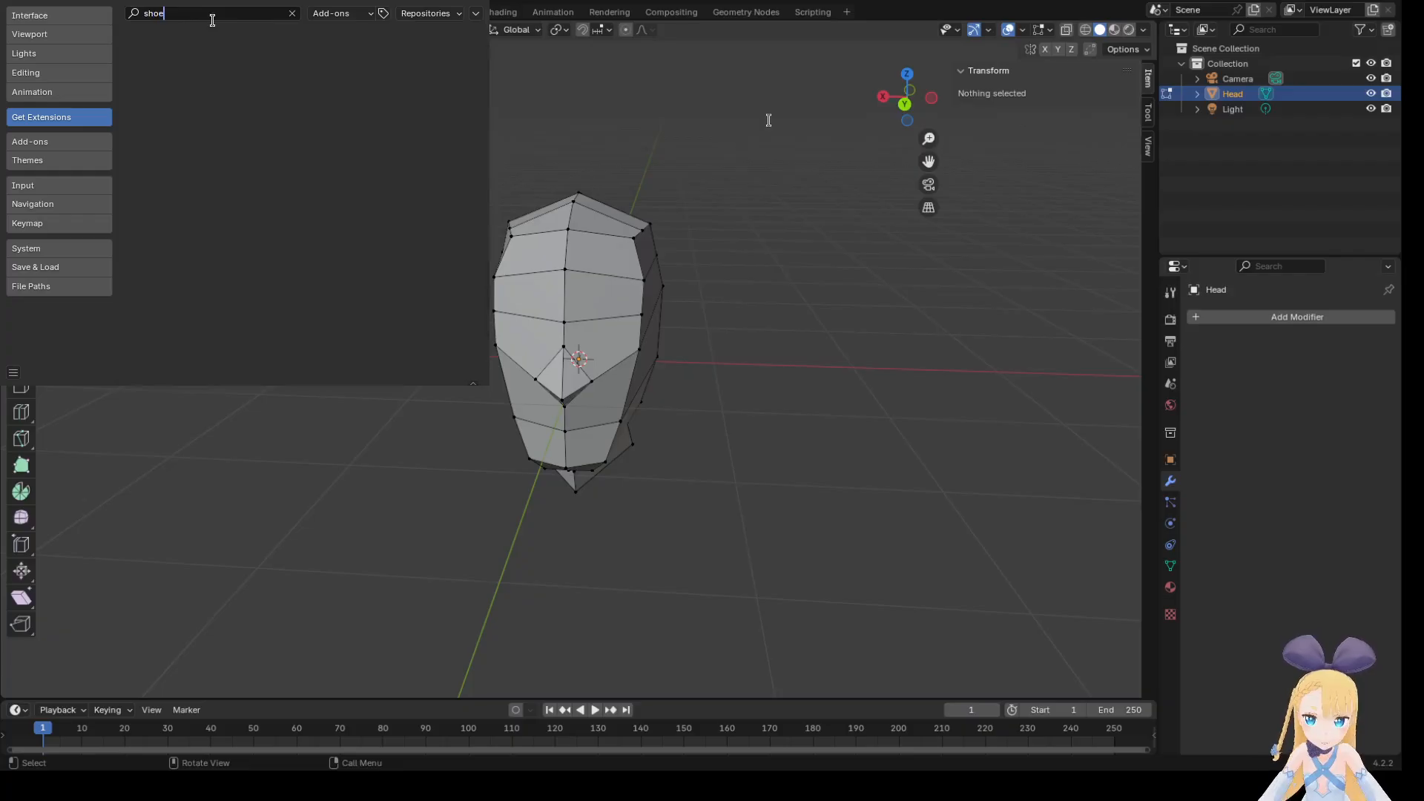
{"action": "key", "text": "BackSpace"}
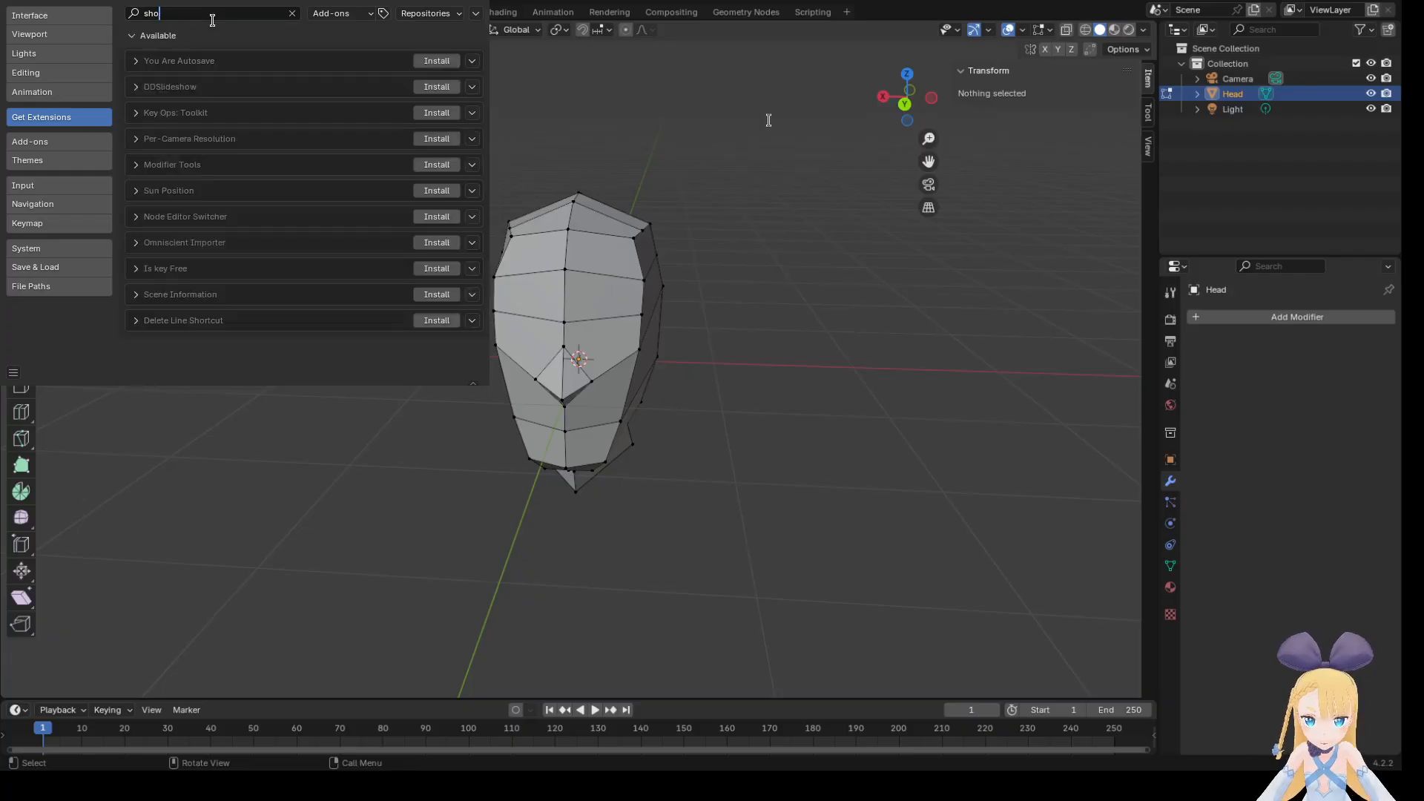
{"action": "type", "text": "rtcut"}
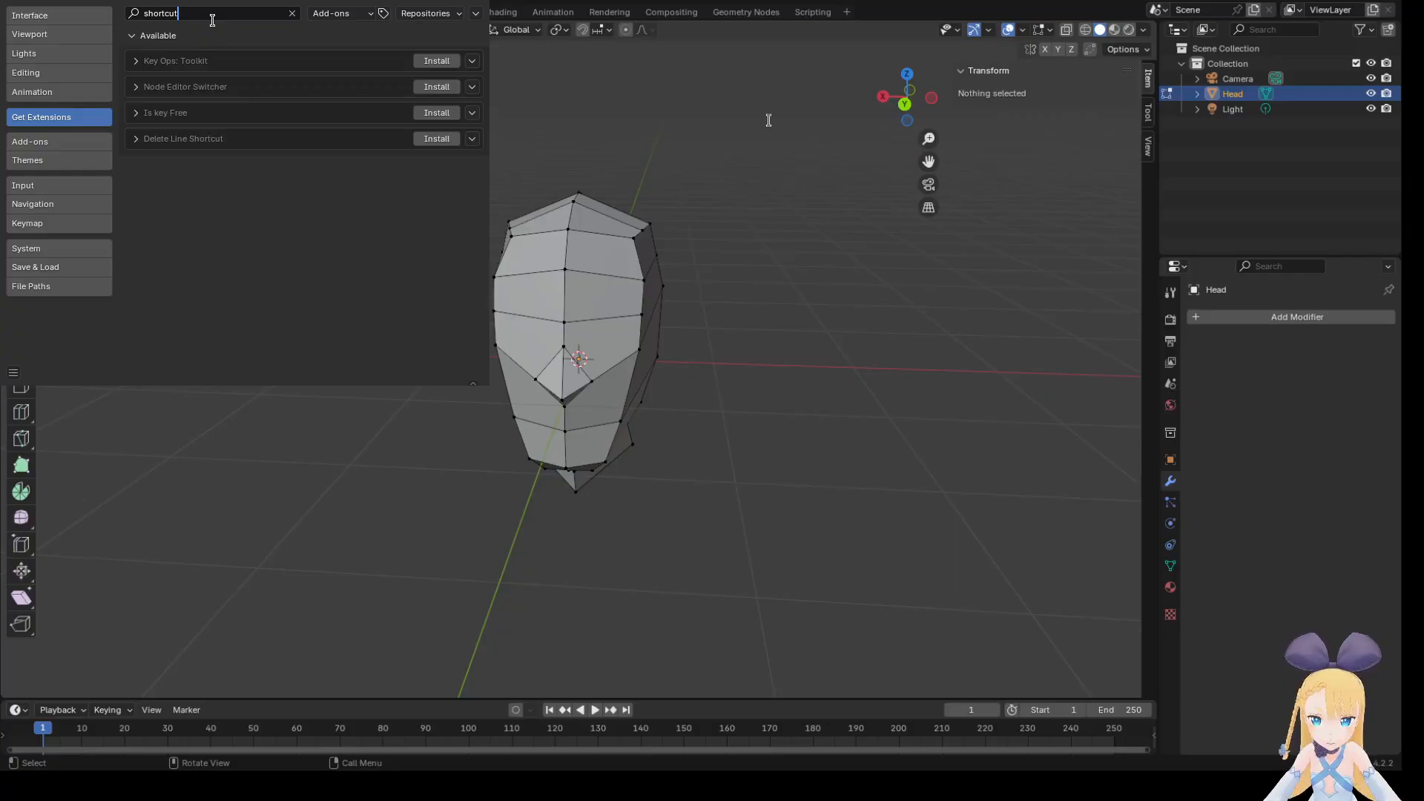
{"action": "left_click", "coordinate": [444, 14]}
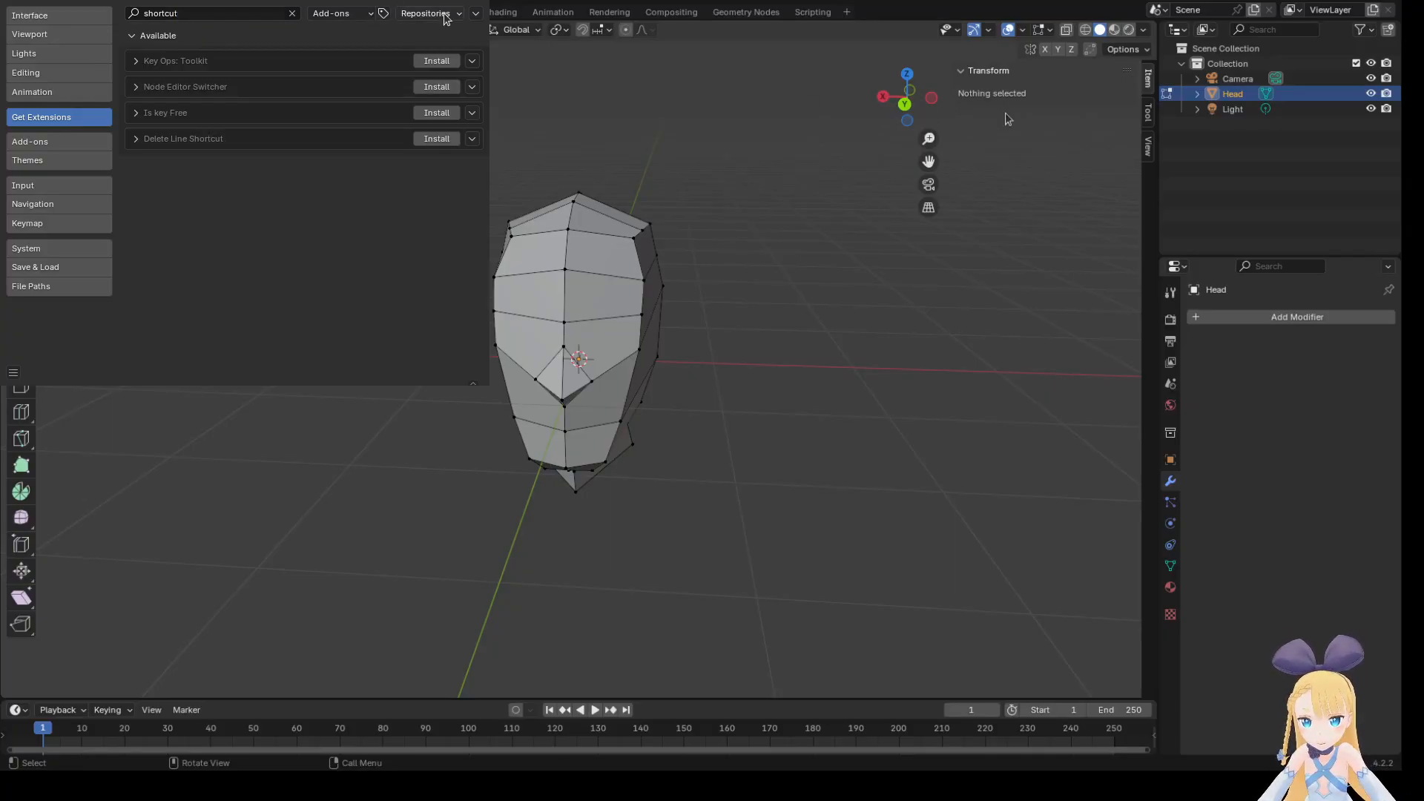
{"action": "left_click", "coordinate": [454, 14]}
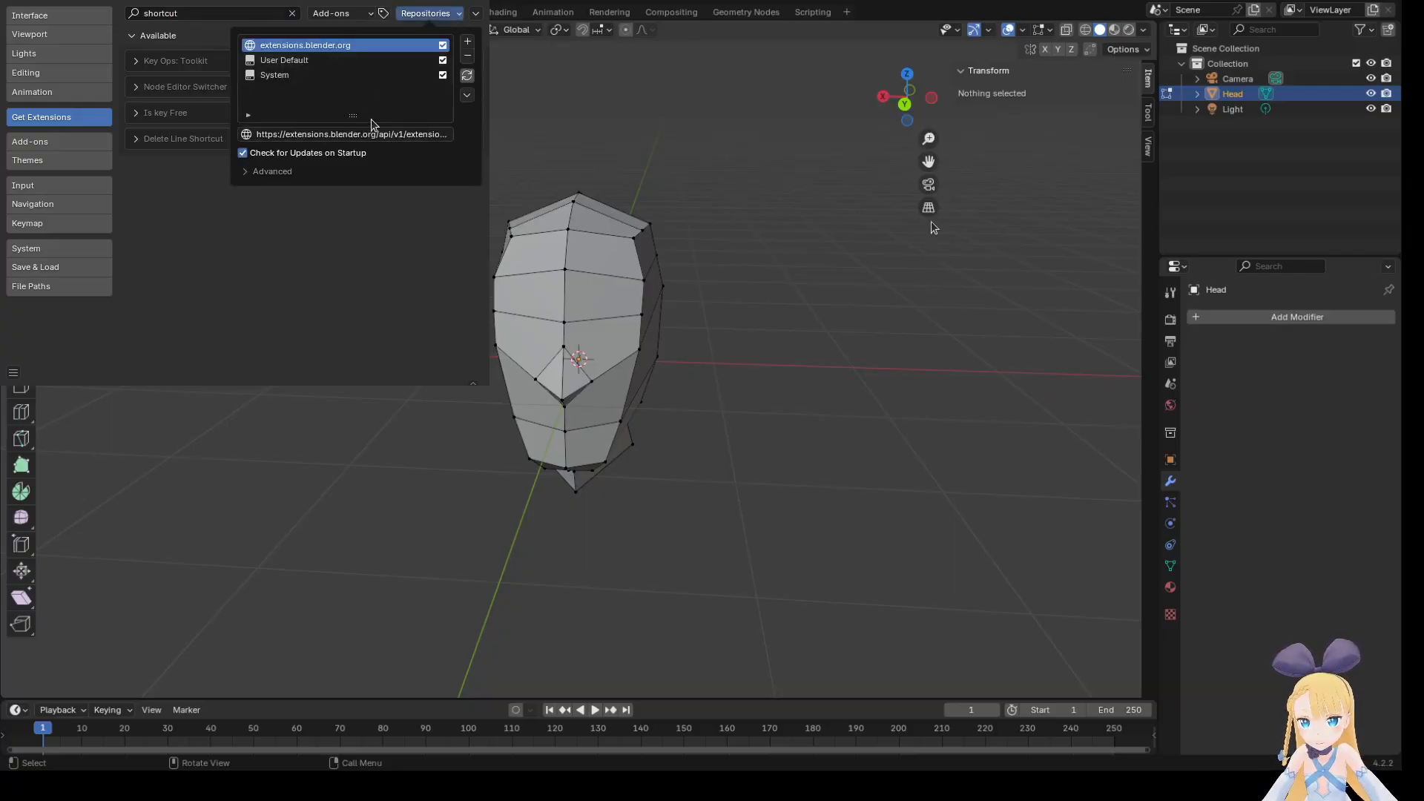
Install the Shortcut VUr add-on from the downloaded file shortcut_VUr-master.zip.
{"action": "left_click", "coordinate": [283, 173]}
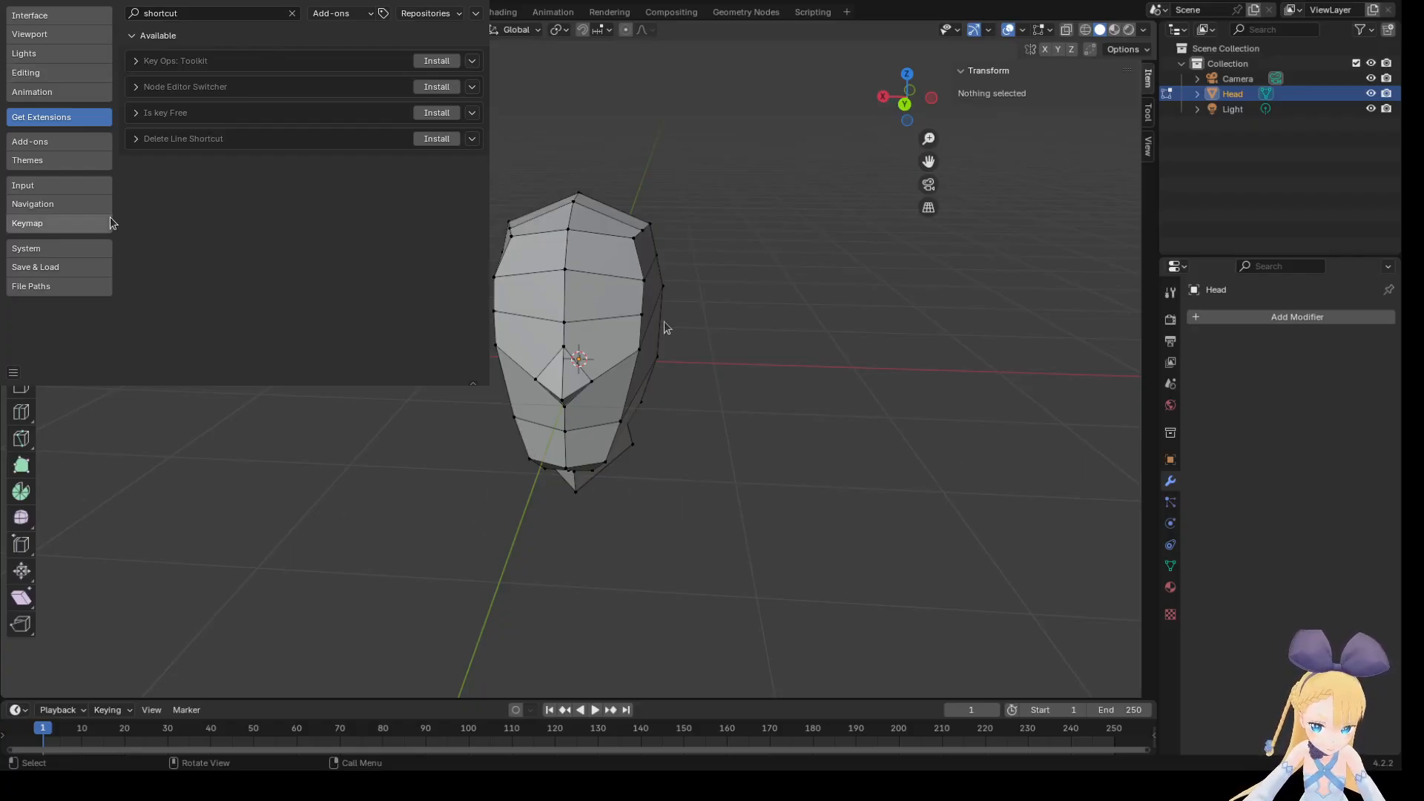
{"action": "left_click", "coordinate": [29, 141]}
{"action": "left_click", "coordinate": [476, 13]}
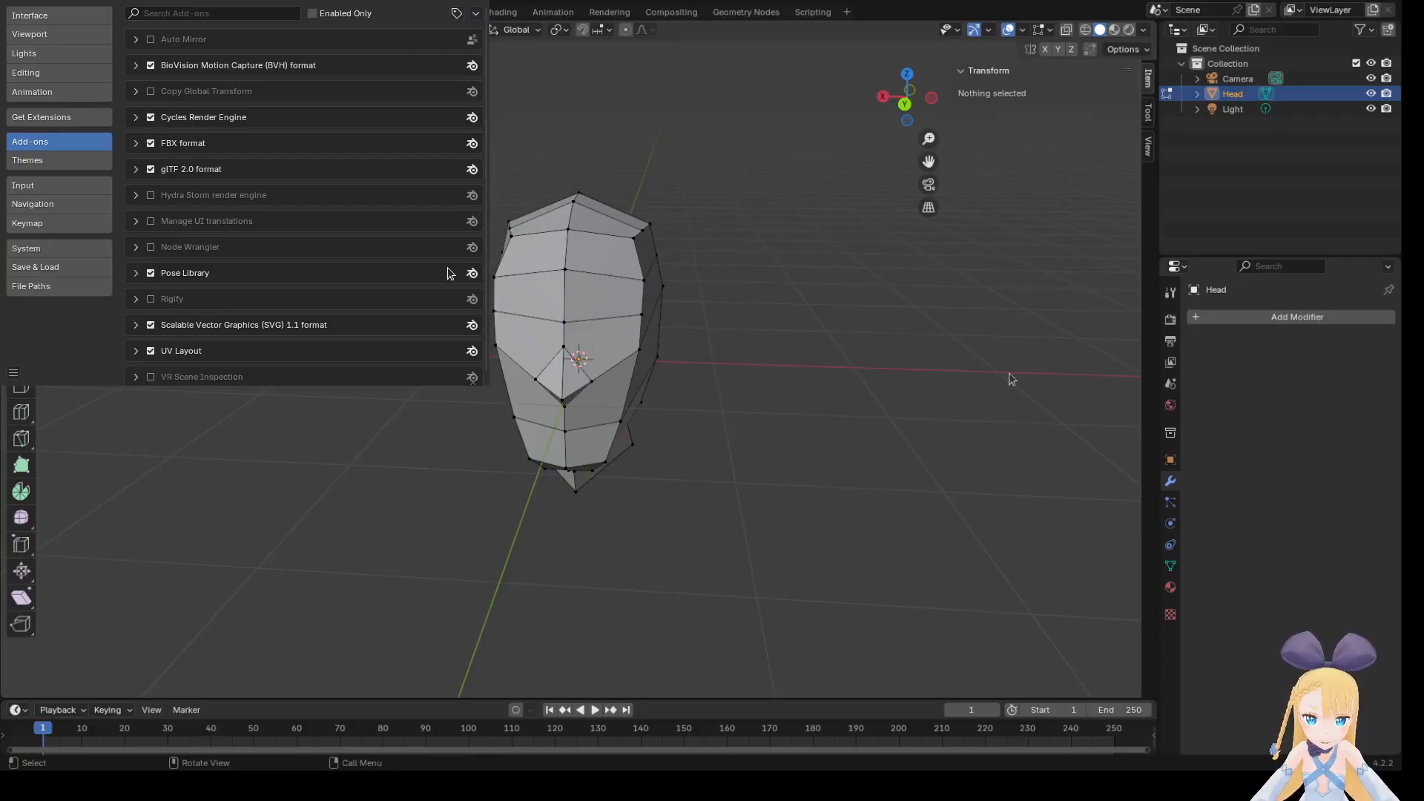
{"action": "left_click", "coordinate": [1177, 536]}
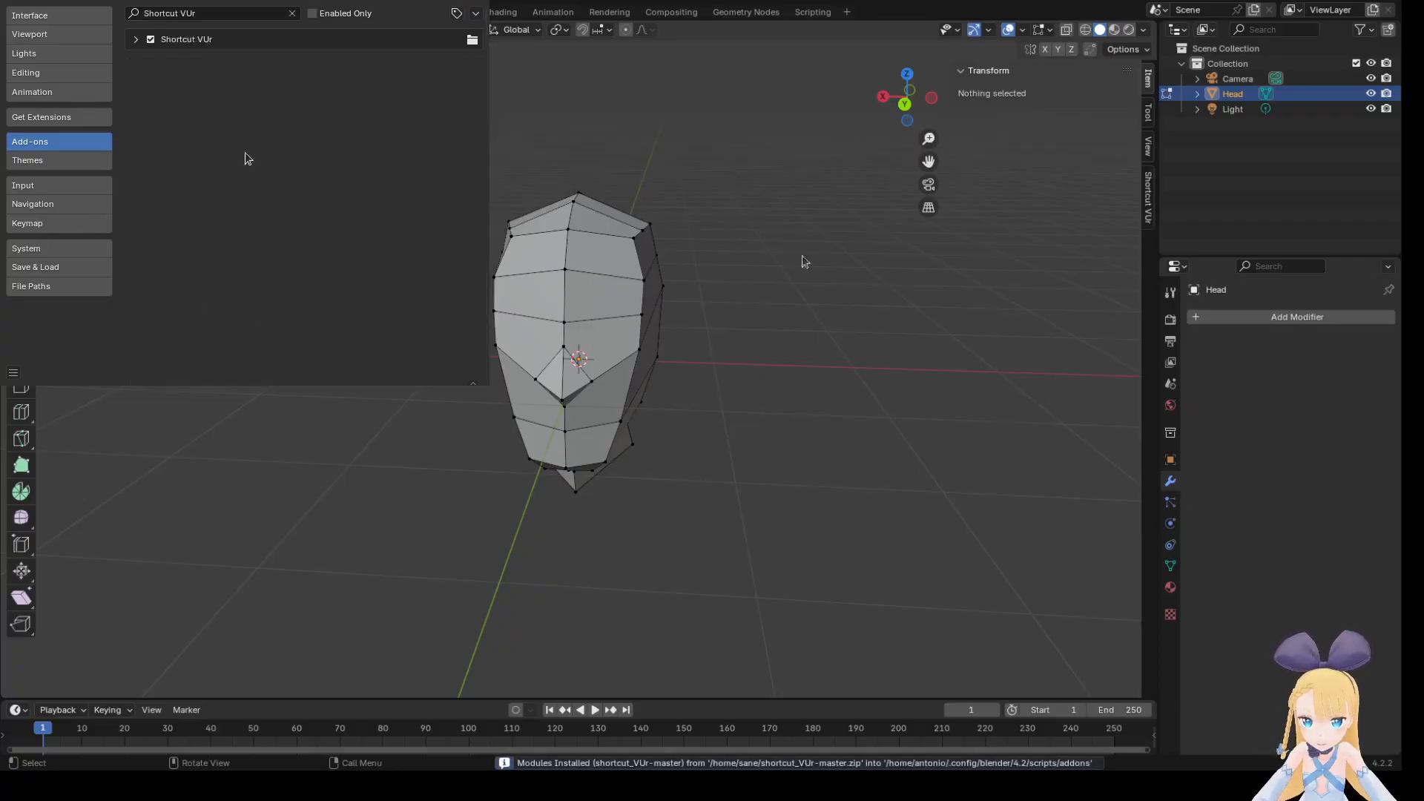
Review the details of the Shortcut VUr add-on and clear the add-on search before leaving the Preferences.
{"action": "left_click", "coordinate": [137, 39]}
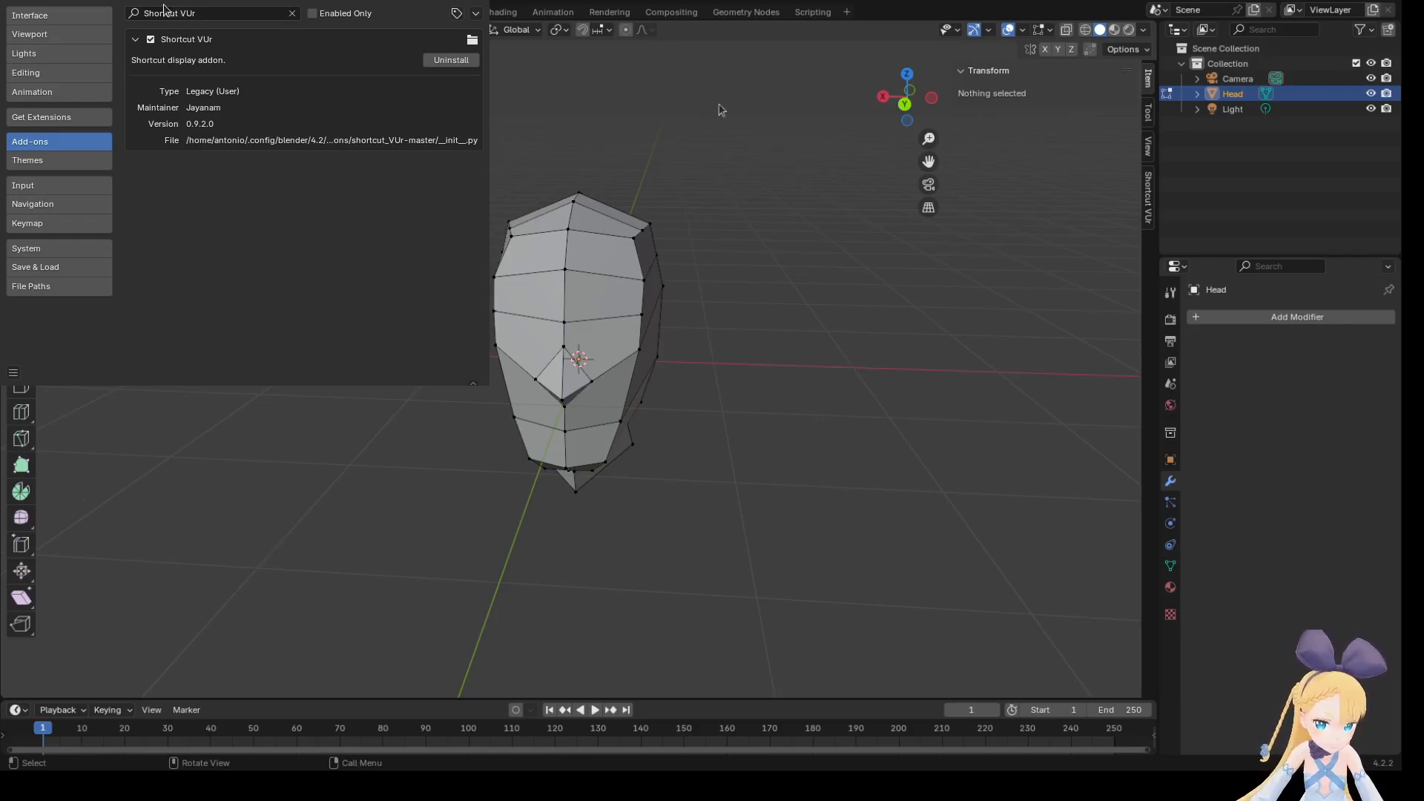
{"action": "left_click", "coordinate": [141, 39]}
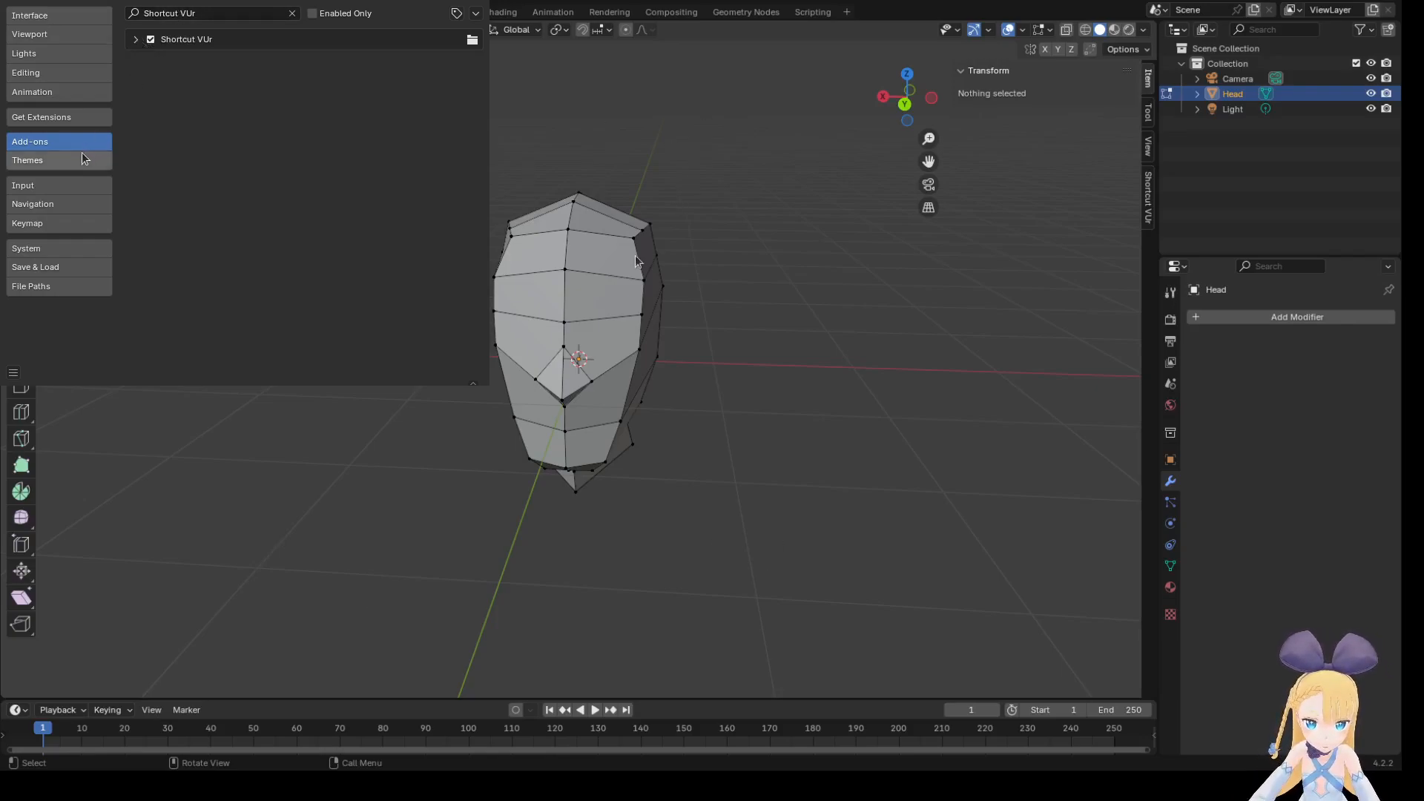
{"action": "left_click", "coordinate": [293, 13]}
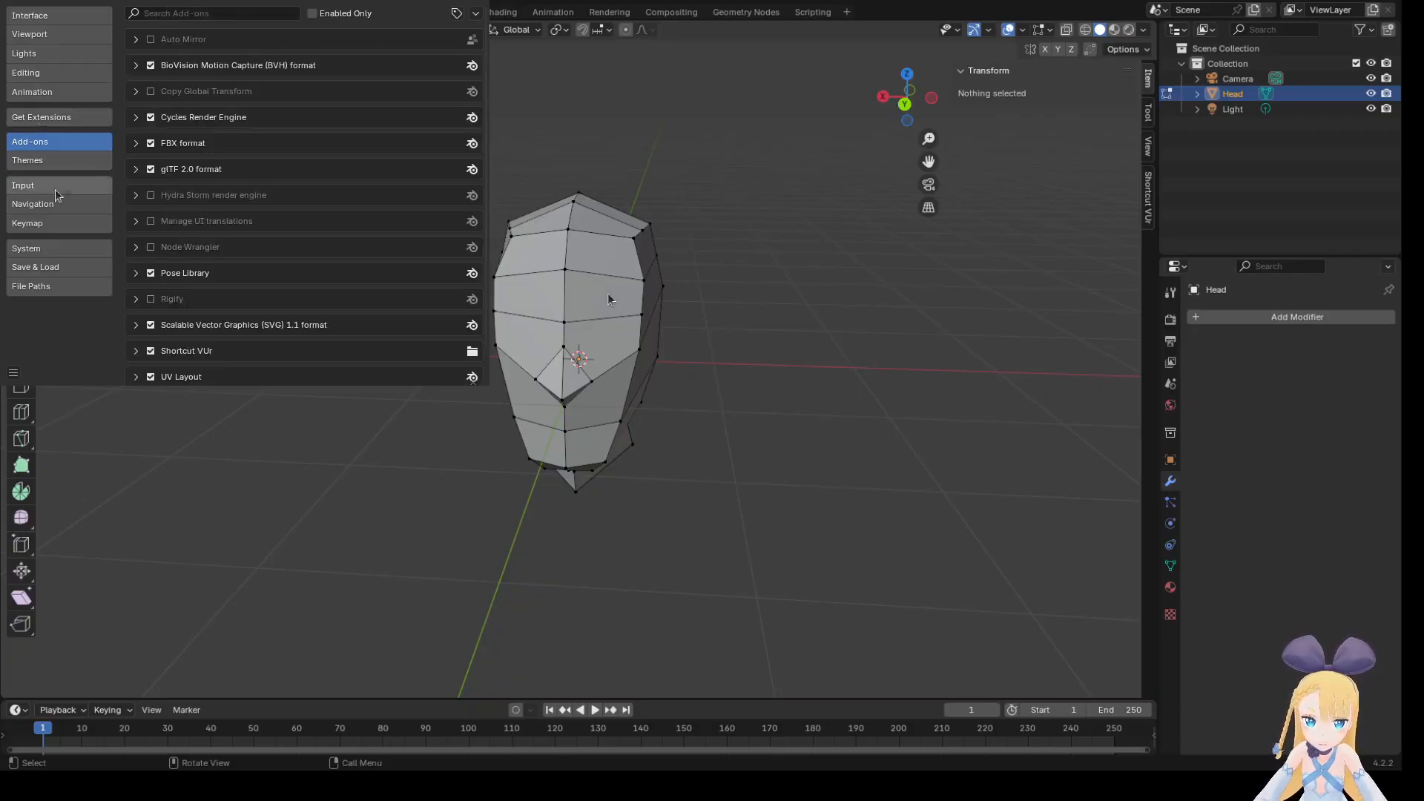
{"action": "scroll", "coordinate": [208, 139], "scroll_direction": "down", "scroll_amount": 1}
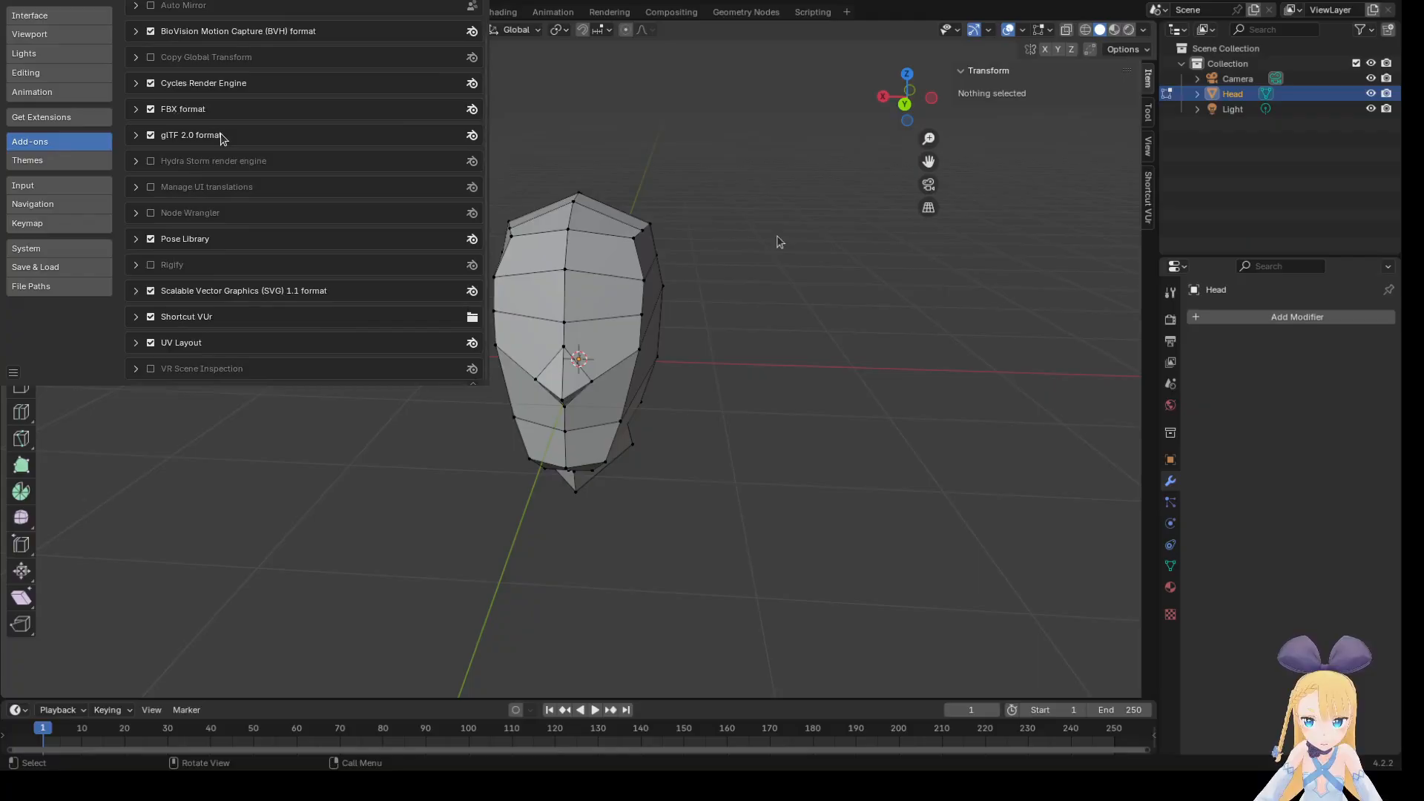
{"action": "left_click", "coordinate": [1034, 83]}
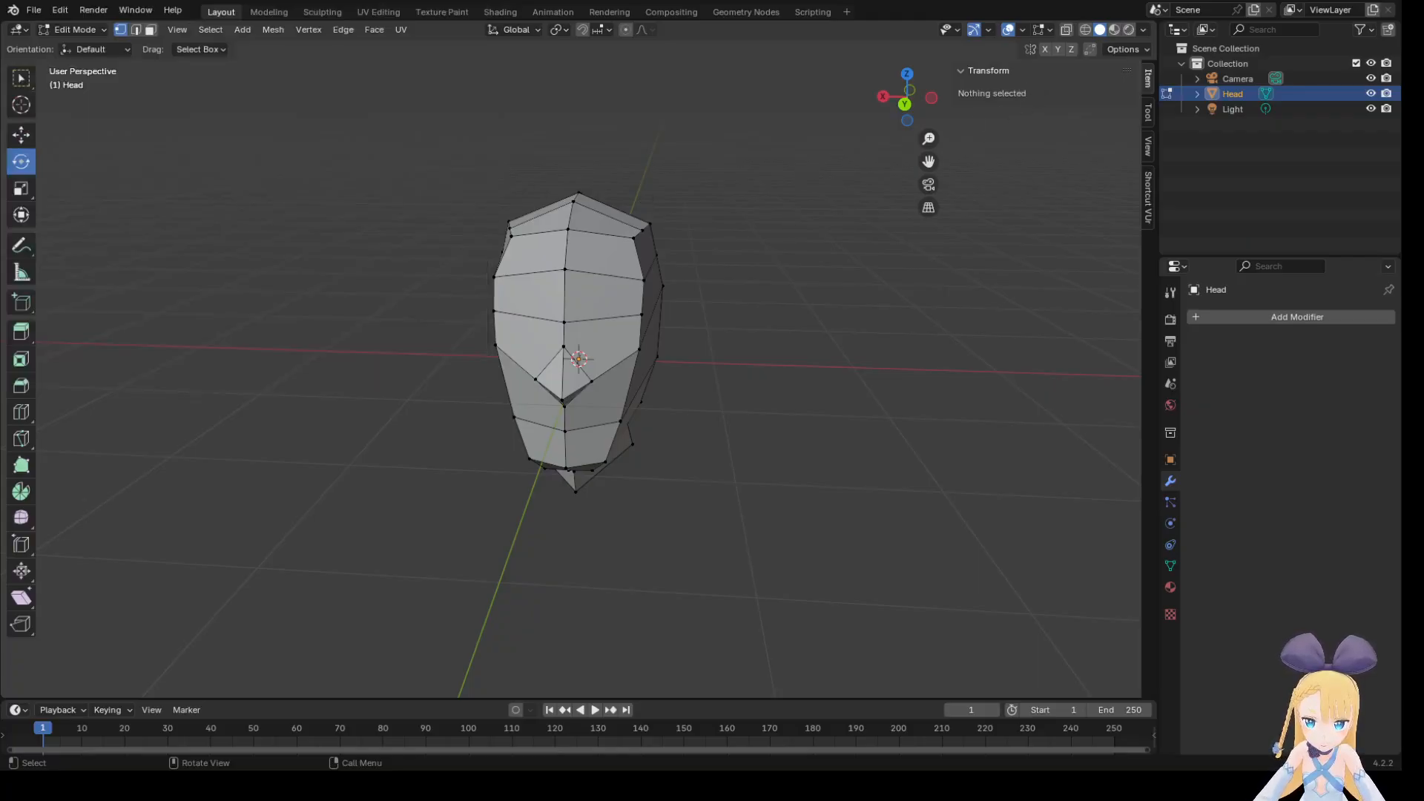
Select the entire head mesh in Edit Mode.
{"action": "left_click_drag", "start_coordinate": [331, 469], "coordinate": [298, 427]}
{"action": "middle_click_drag", "start_coordinate": [307, 425], "coordinate": [386, 468]}
{"action": "key", "text": "a"}
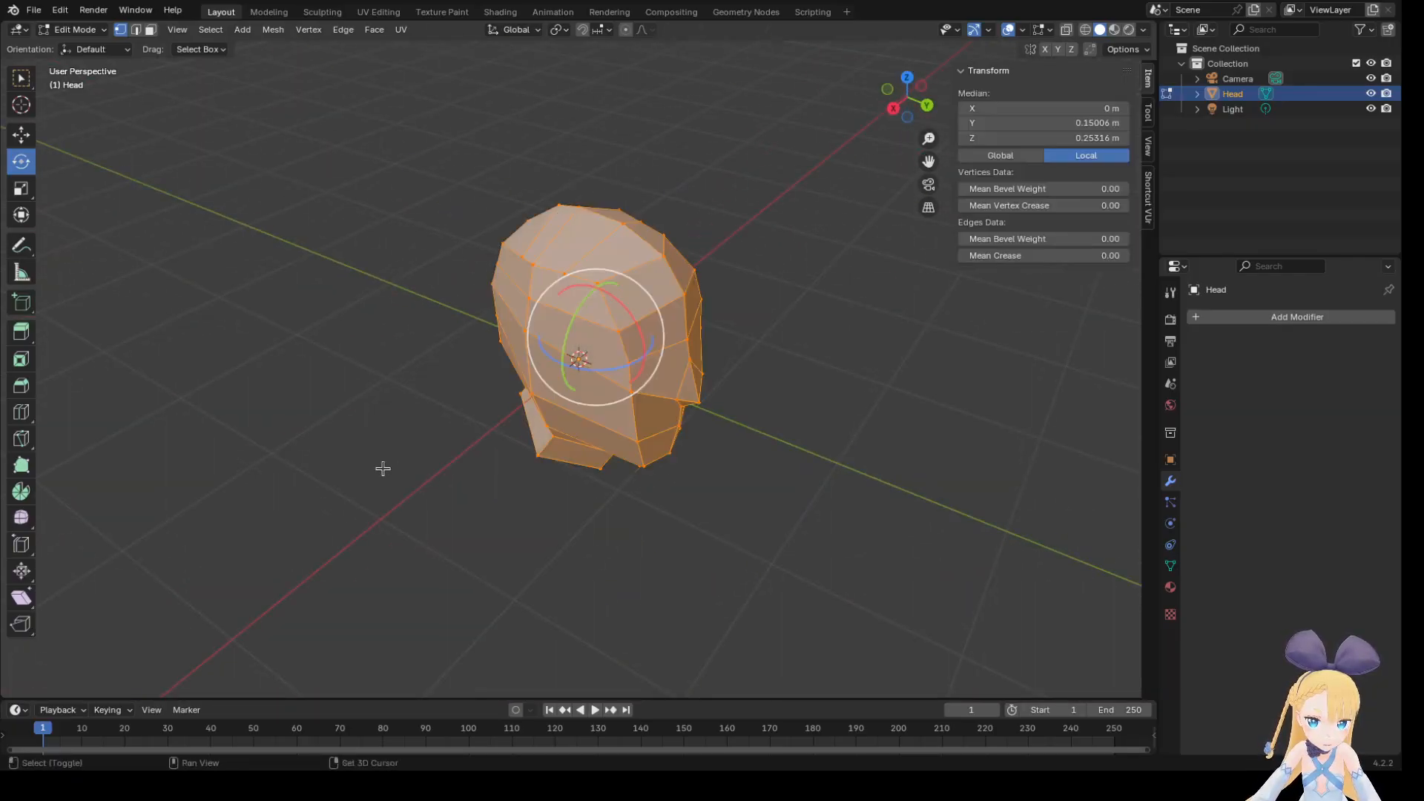
Search the installed add-ons for "sho" and turn the Shortcut VUr add-on off and on again.
{"action": "left_click", "coordinate": [51, 11]}
{"action": "left_click", "coordinate": [138, 206]}
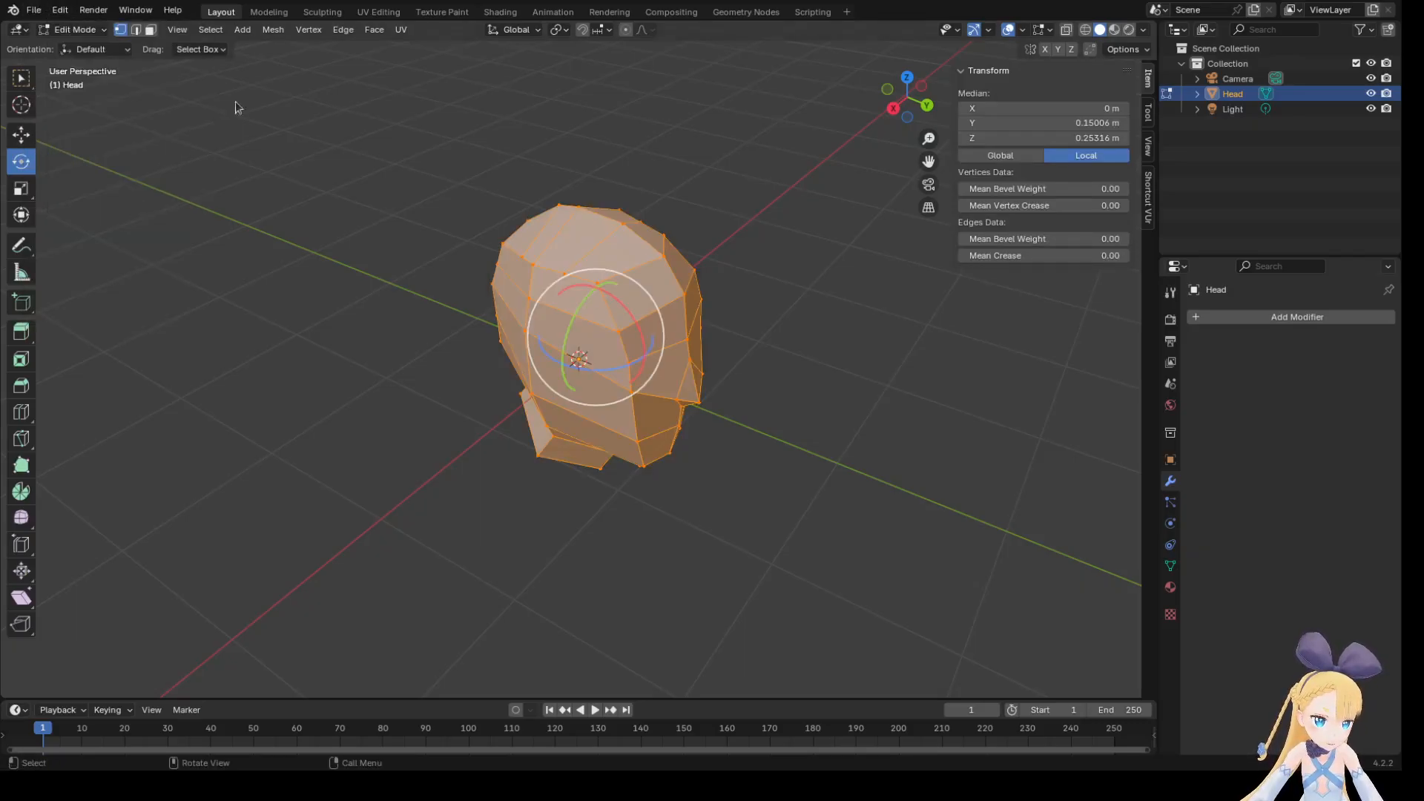
{"action": "left_click", "coordinate": [187, 13]}
{"action": "type", "text": "sho"}
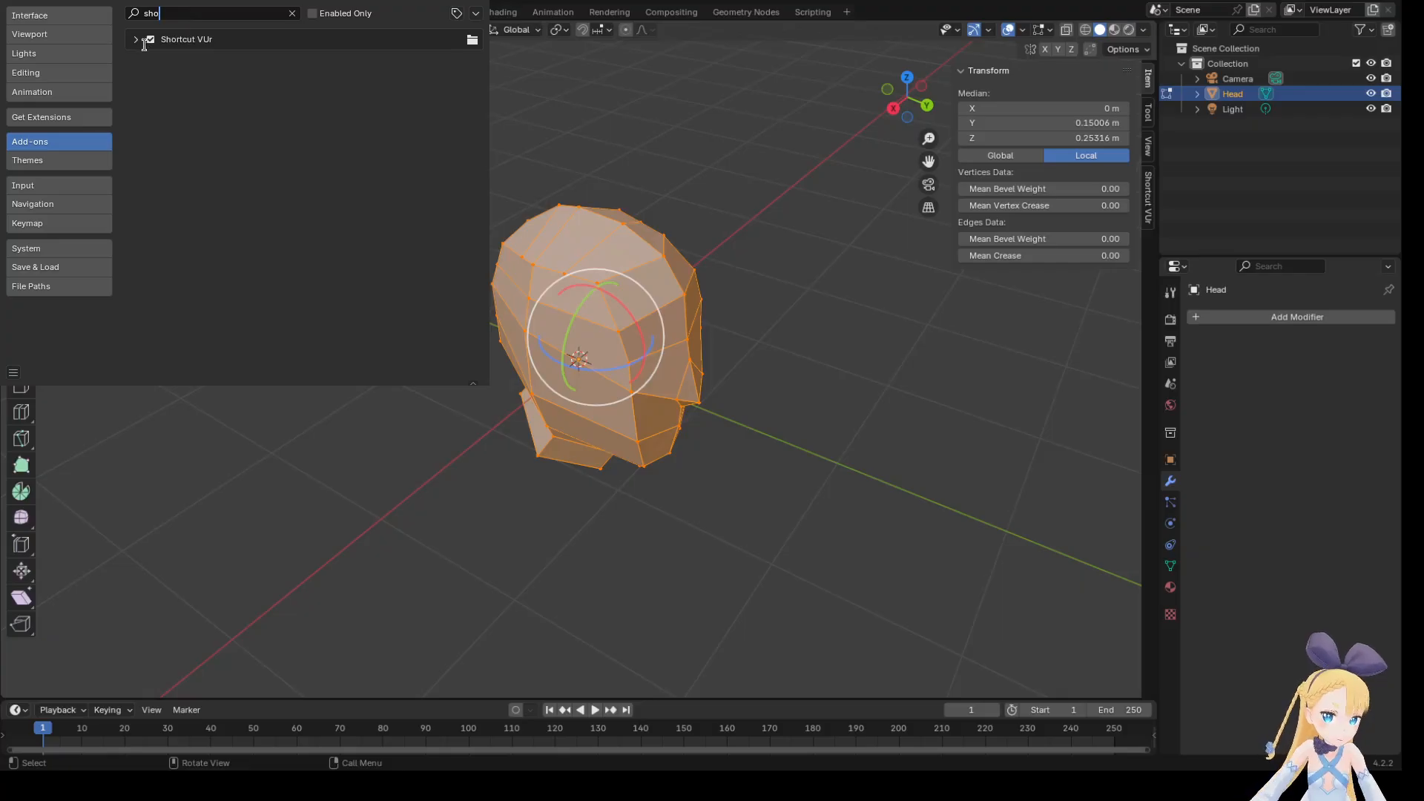
{"action": "left_click", "coordinate": [136, 40]}
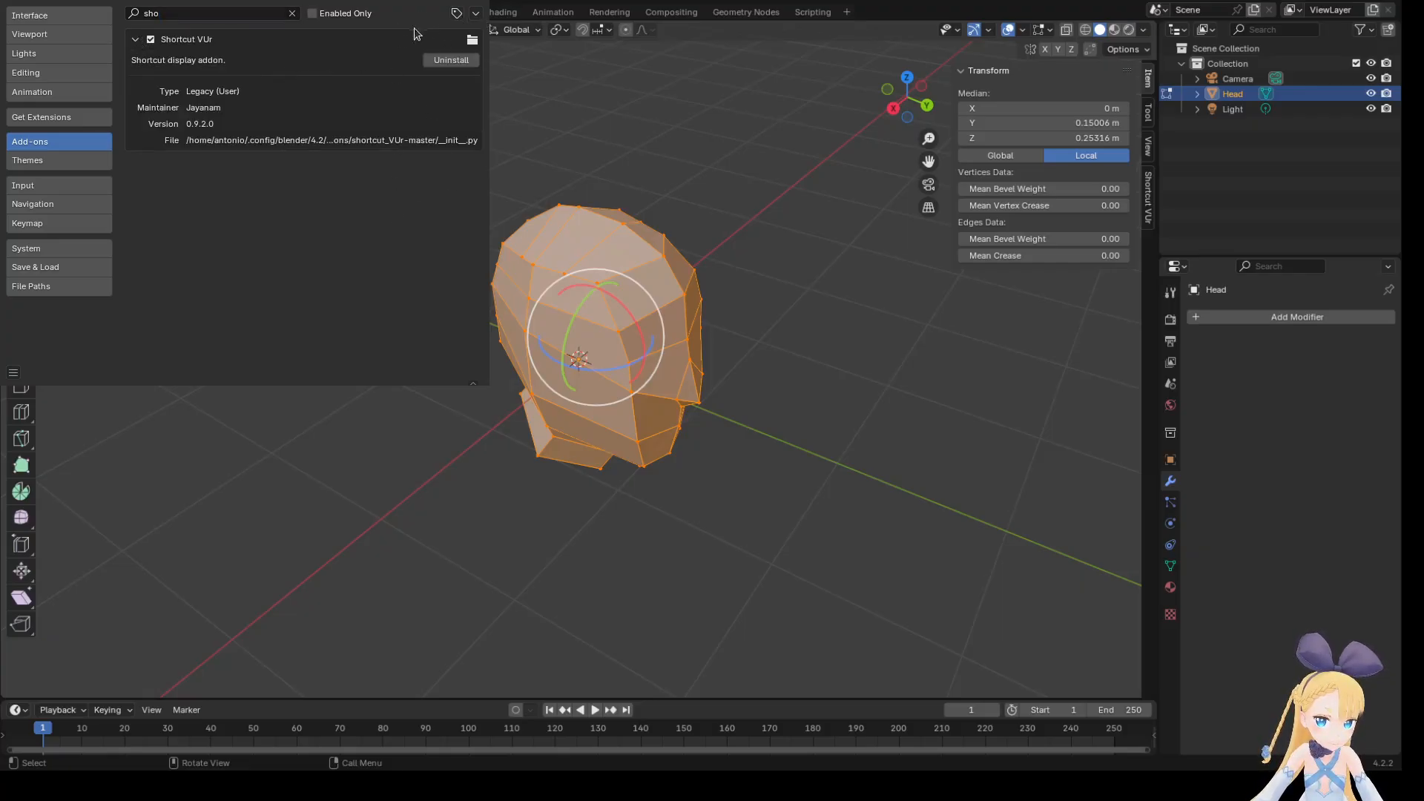
{"action": "left_click", "coordinate": [138, 40]}
{"action": "left_click", "coordinate": [149, 40]}
{"action": "left_click", "coordinate": [149, 42]}
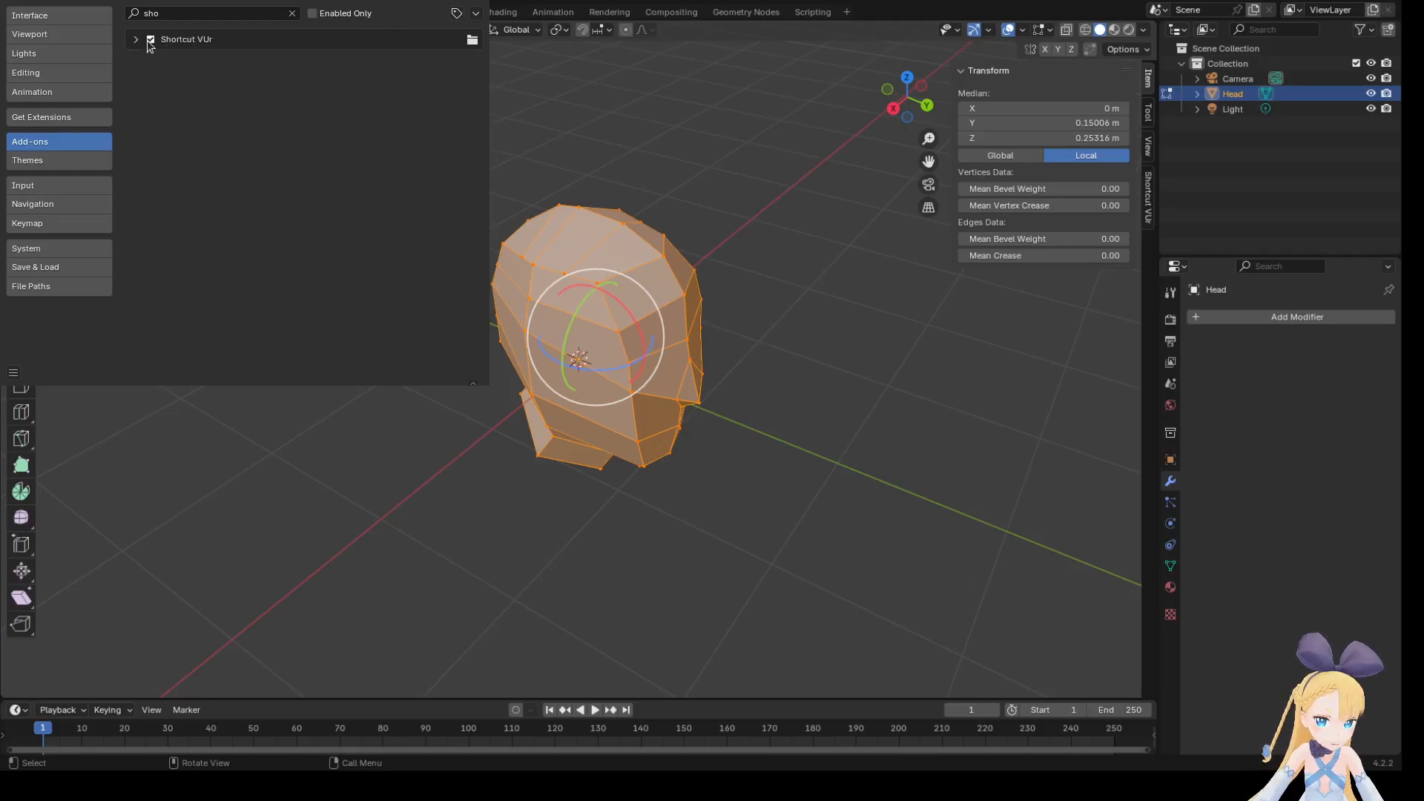
{"action": "left_click", "coordinate": [921, 30]}
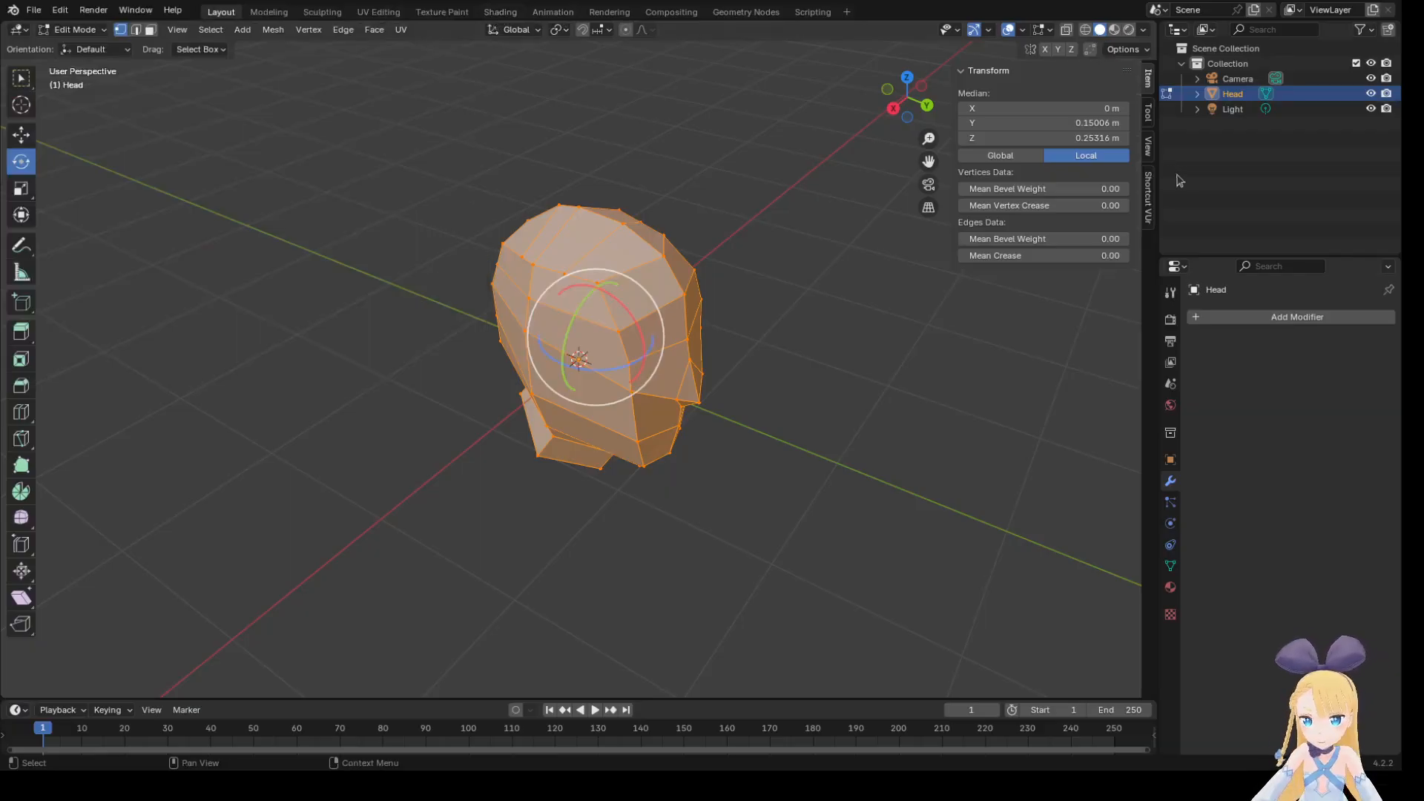
Show the Shortcut VUr settings beside the viewport and try to start the shortcut display.
{"action": "left_click", "coordinate": [1148, 182]}
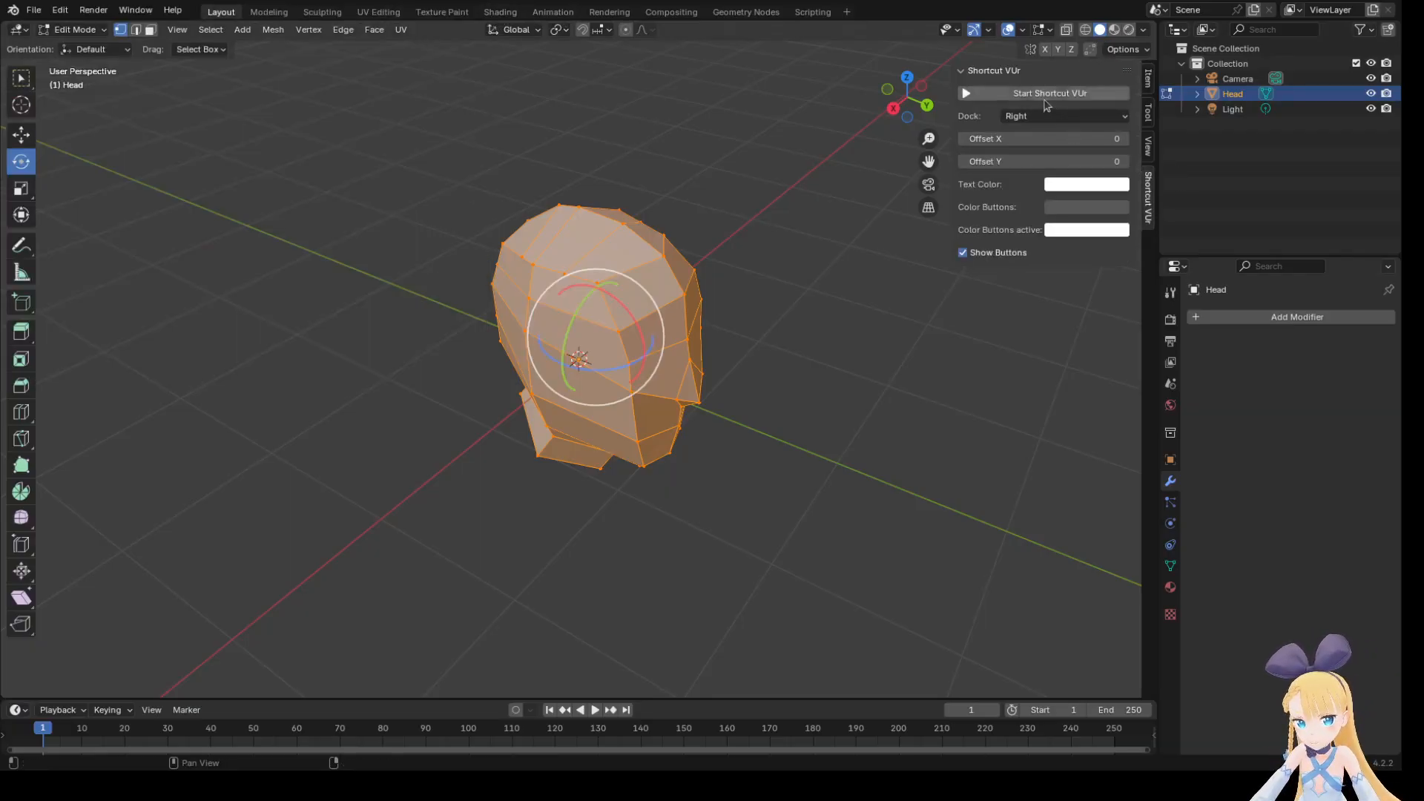
{"action": "left_click", "coordinate": [1046, 95]}
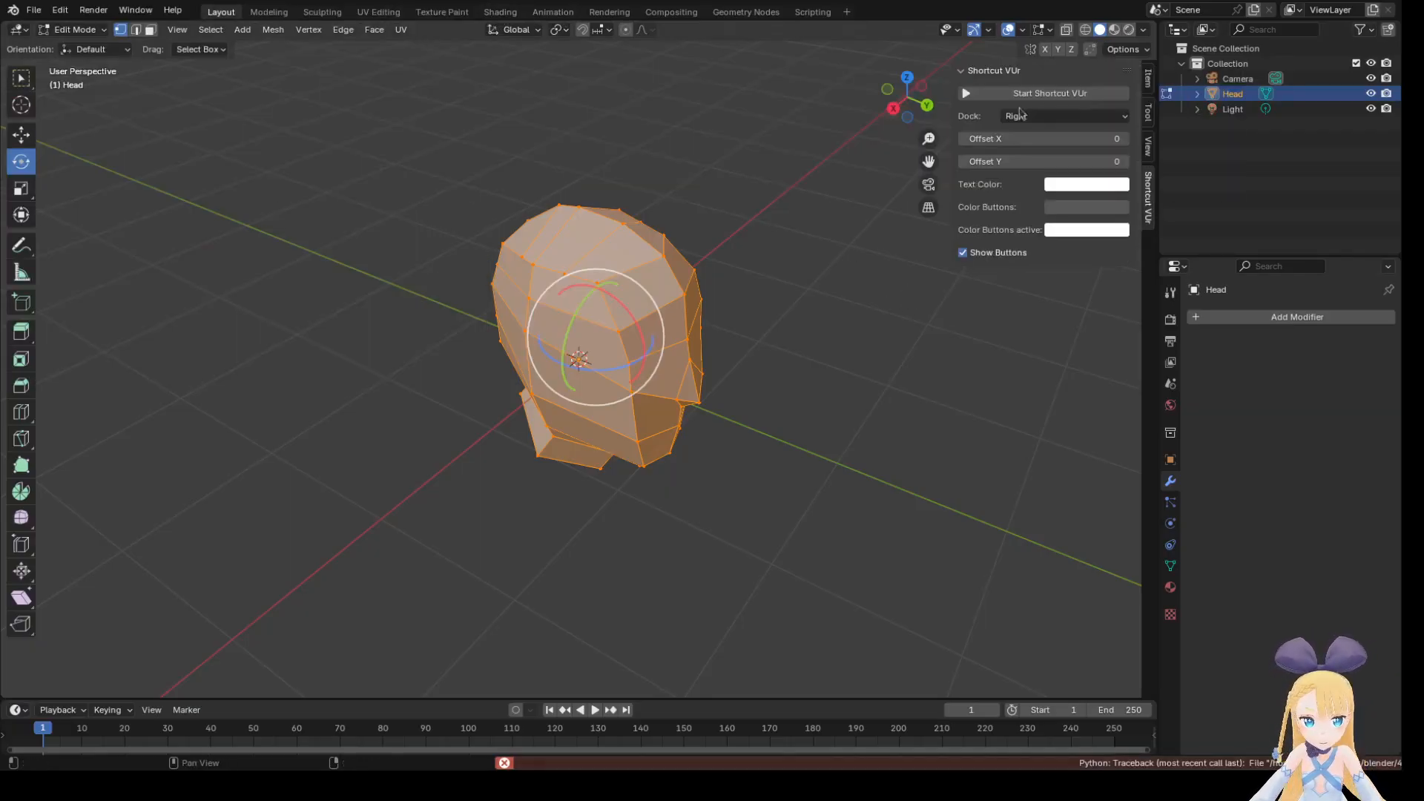
{"action": "left_click", "coordinate": [1037, 98]}
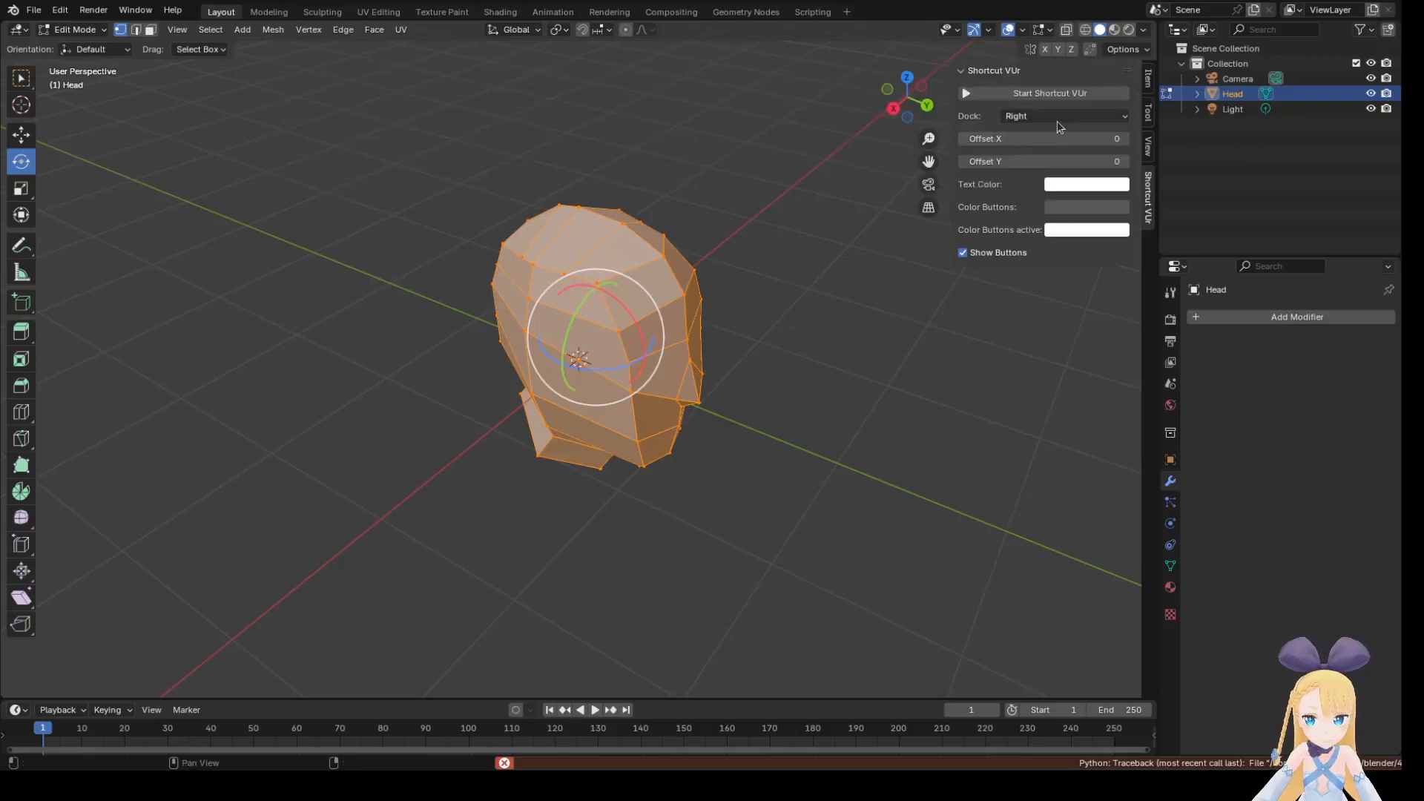
Disable Show Buttons in the Shortcut VUr settings and try to start the display again.
{"action": "left_click", "coordinate": [1061, 119]}
{"action": "left_click", "coordinate": [811, 223]}
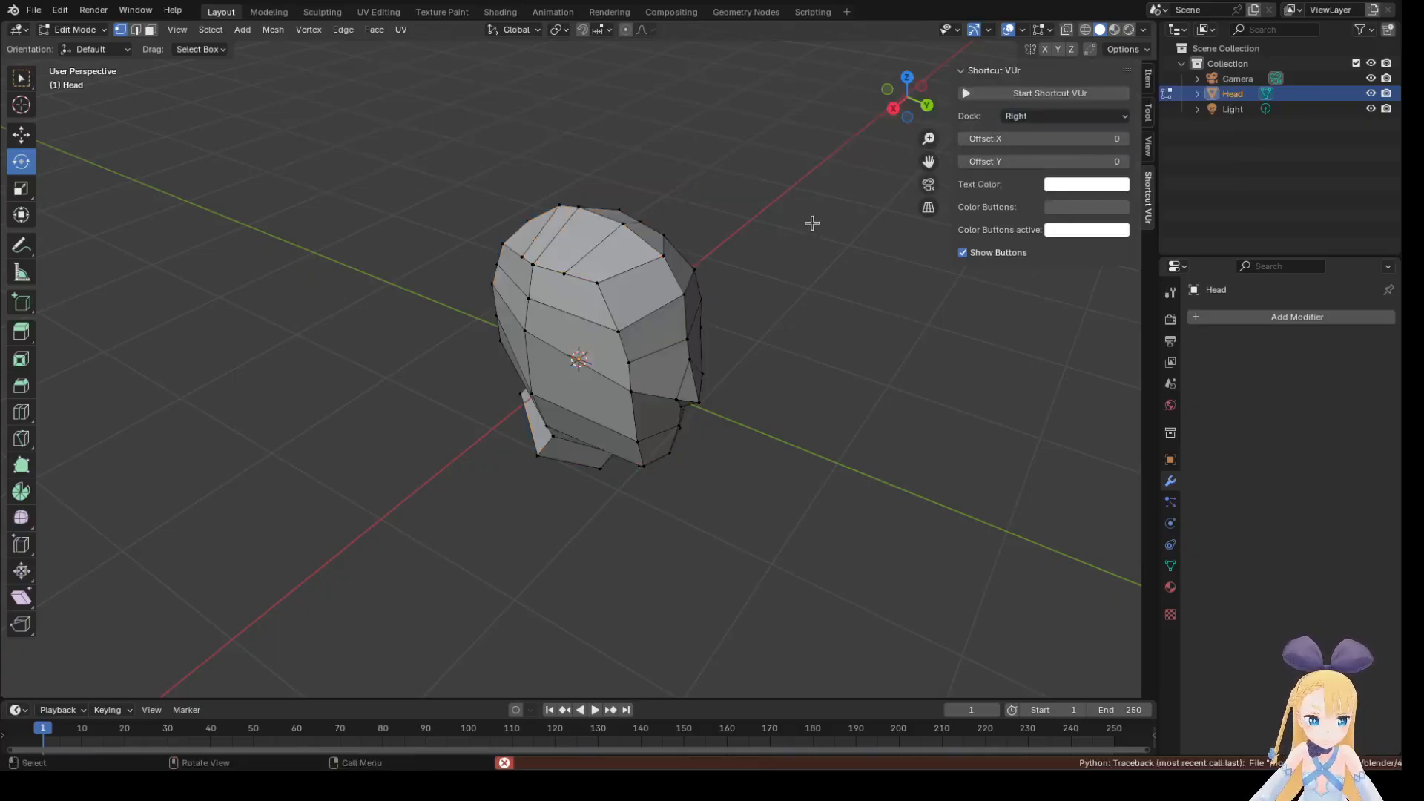
{"action": "left_click", "coordinate": [1002, 256]}
{"action": "left_click", "coordinate": [1016, 94]}
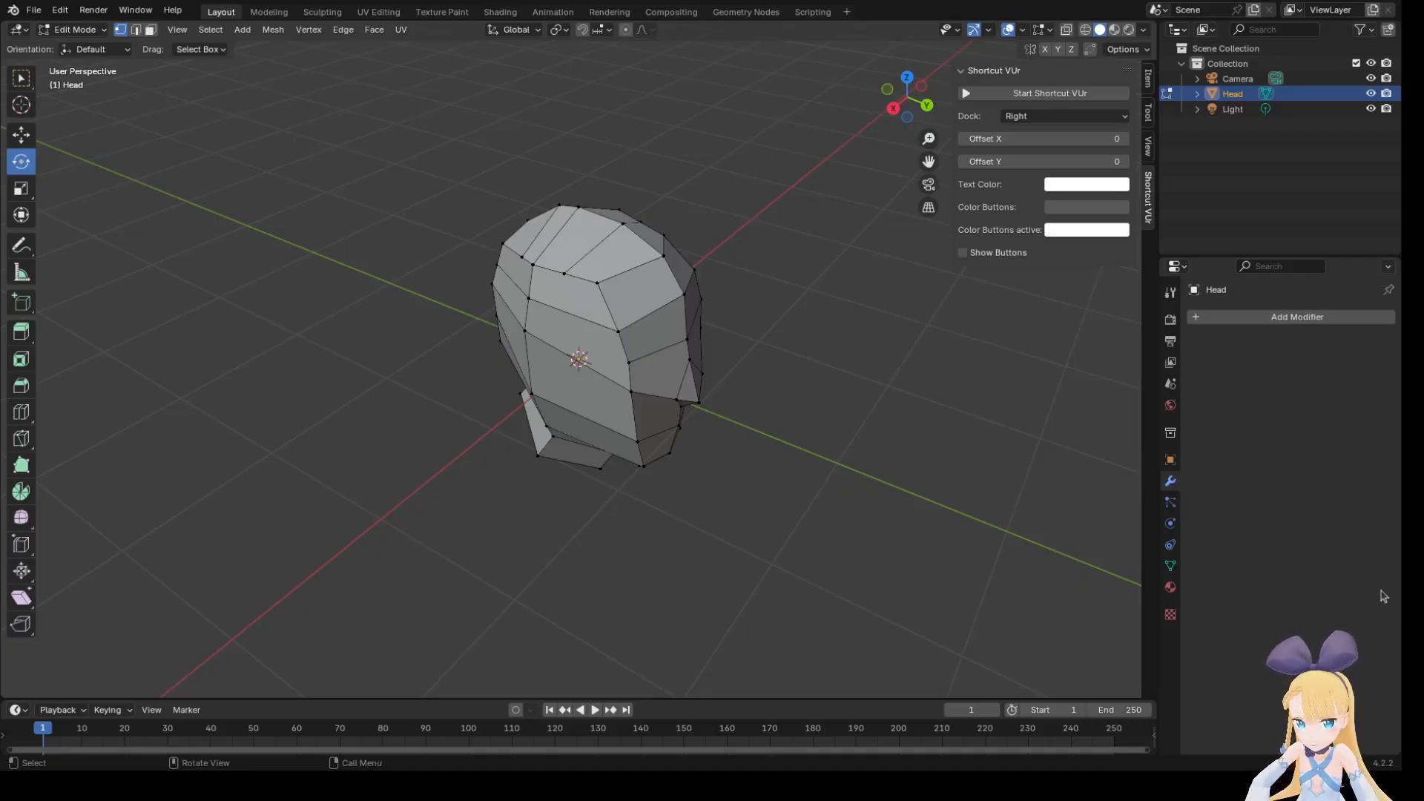
Switch to Visual Studio Code, trust the authors of the shortcut_VUr-master folder and open scv_draw_util.py.
{"action": "key", "text": "alt+Tab"}
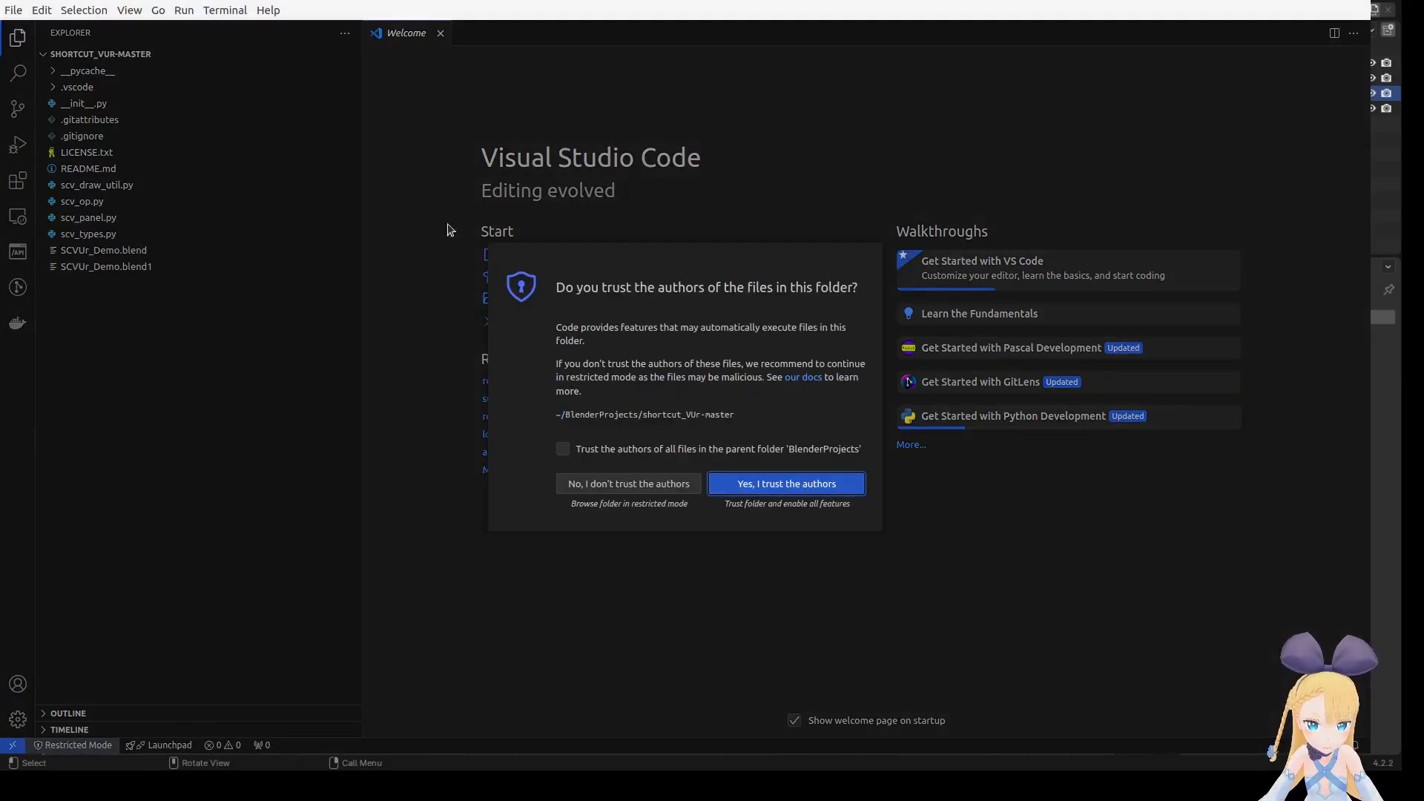
{"action": "left_click", "coordinate": [819, 484]}
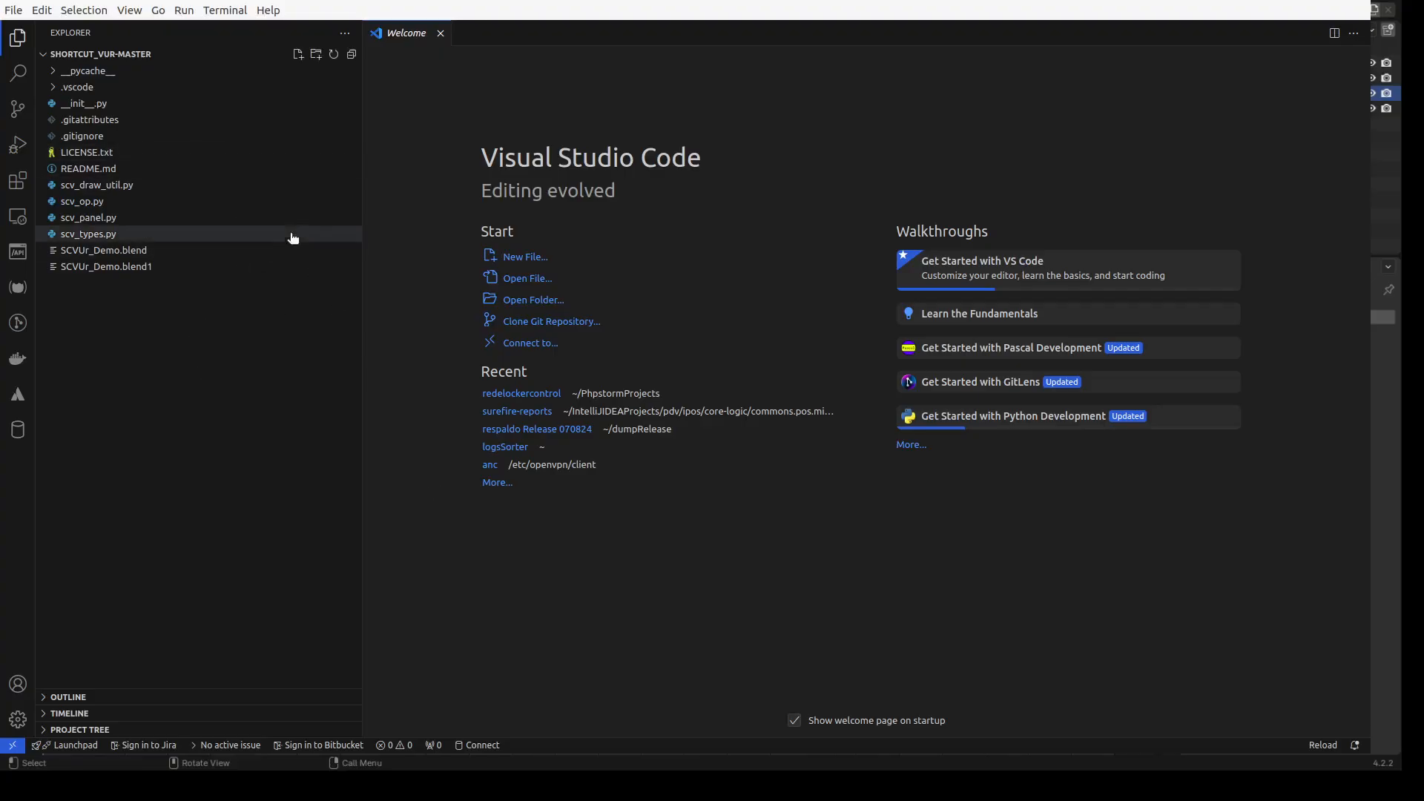
{"action": "left_click", "coordinate": [147, 187]}
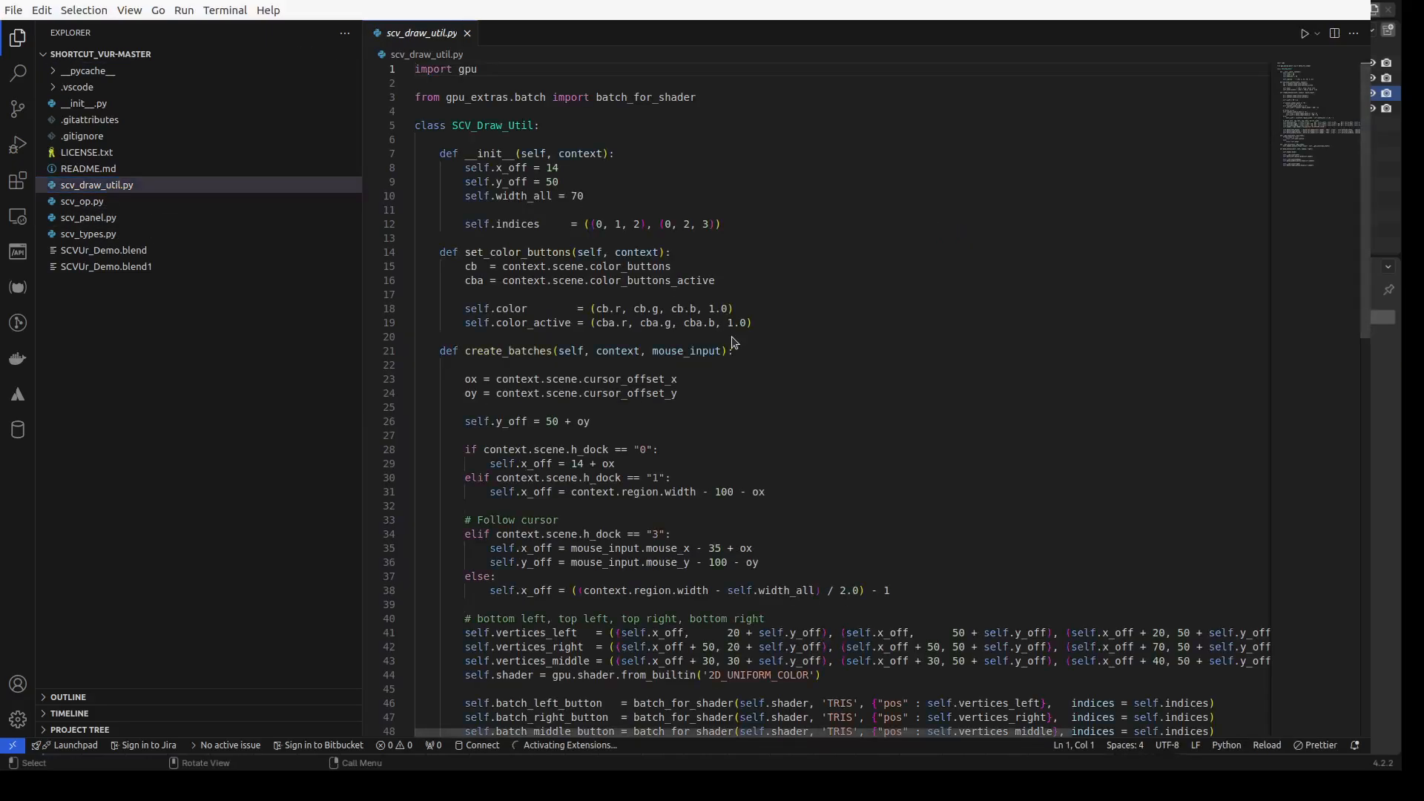
{"action": "scroll", "coordinate": [641, 380], "scroll_direction": "down", "scroll_amount": 1}
{"action": "scroll", "coordinate": [641, 380], "scroll_direction": "down", "scroll_amount": 8}
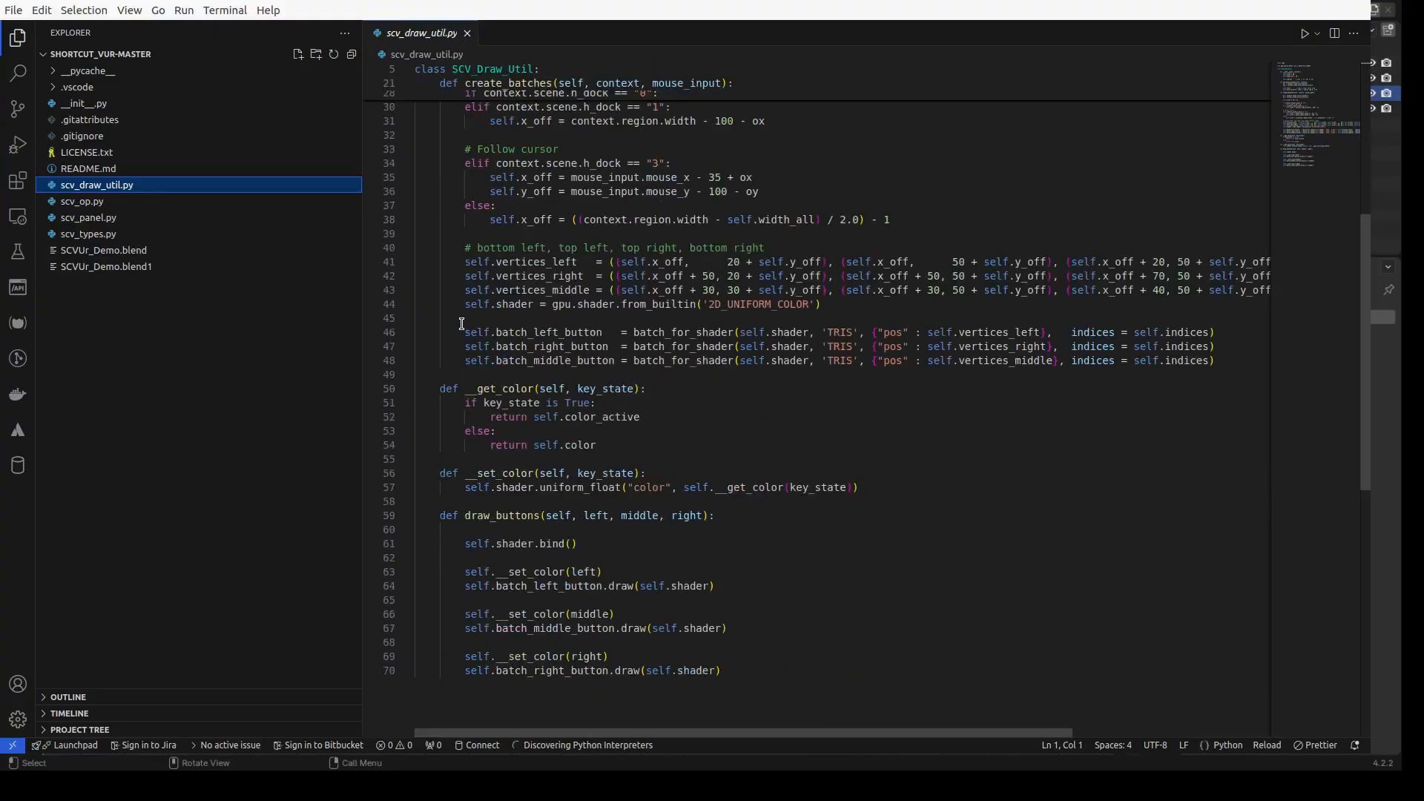
Replace the shader assignment on line 44 with self.shader = gpu.shader.from_builtin('UNIFORM_COLOR').
{"action": "left_click", "coordinate": [470, 306]}
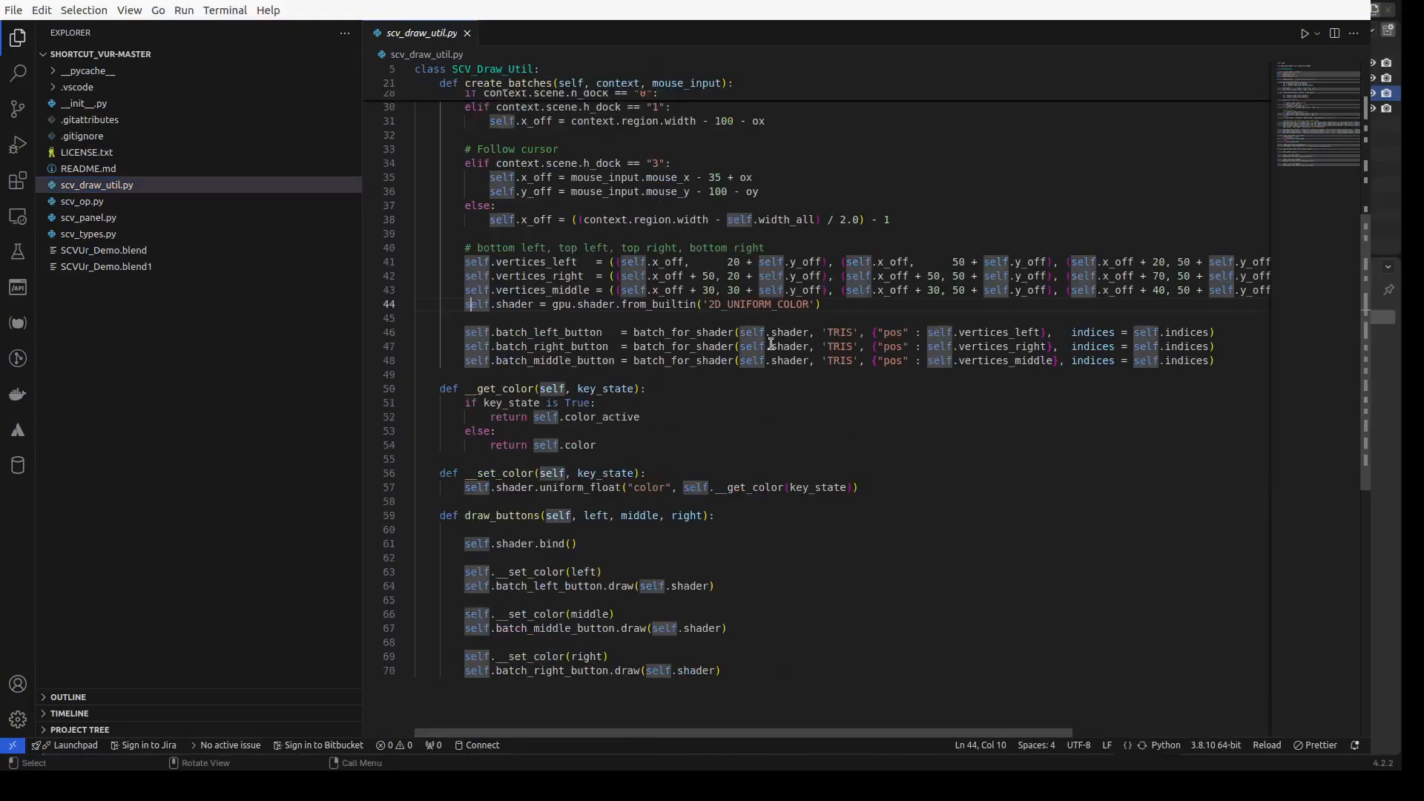
{"action": "double_click", "coordinate": [769, 304]}
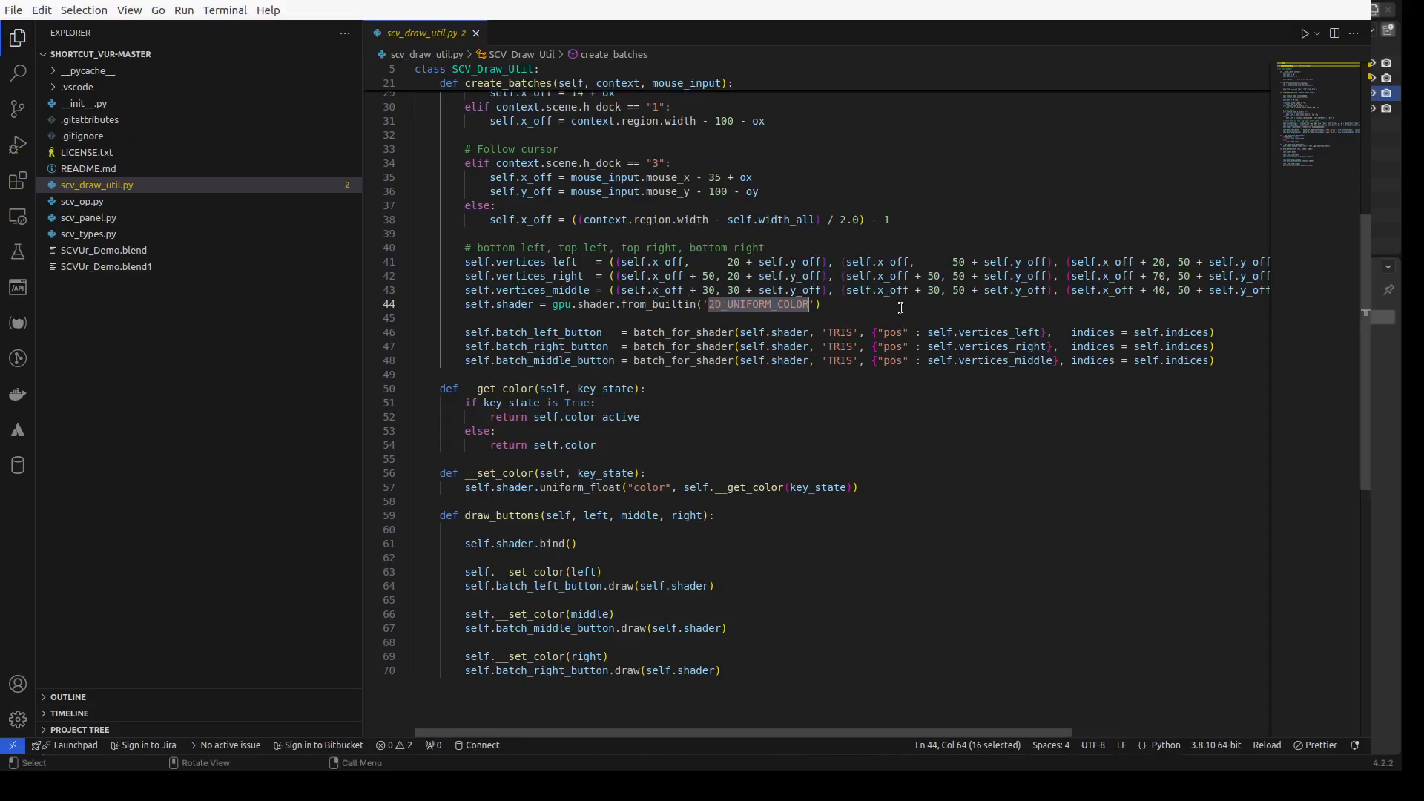
{"action": "left_click_drag", "start_coordinate": [835, 306], "coordinate": [464, 306]}
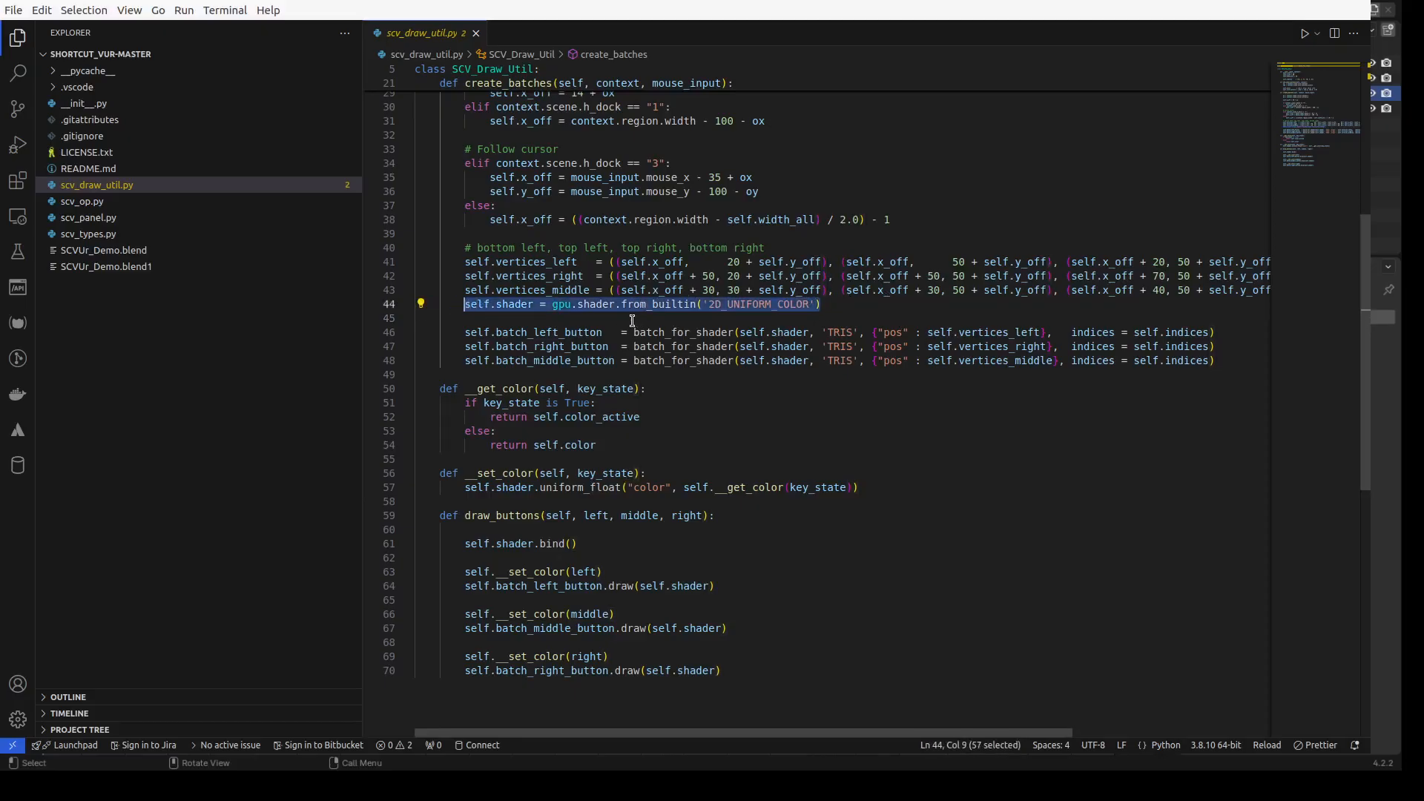
{"action": "type", "text": "self.shader = gpu.shader.from_builtin('UNIFORM_COLOR')"}
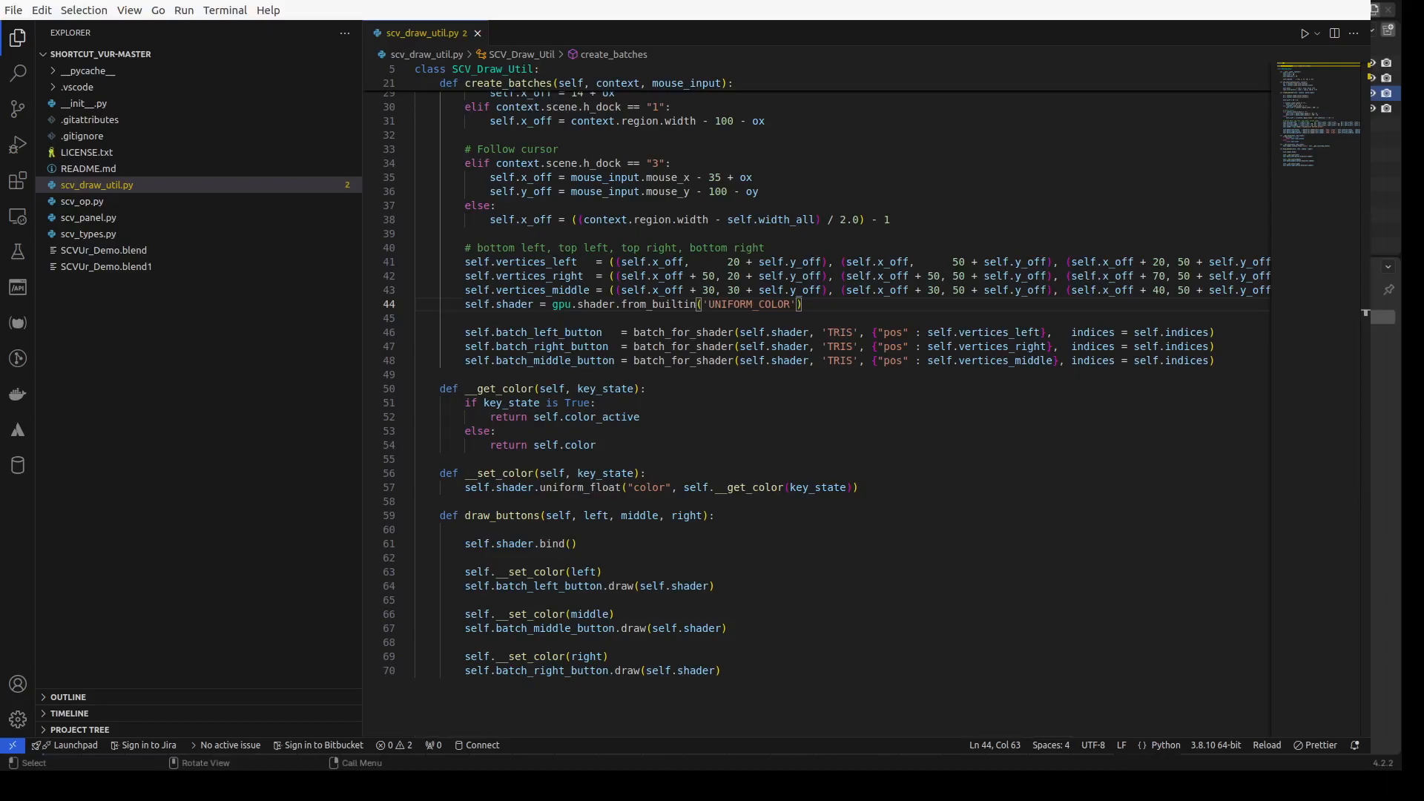
Return to Blender and try to start the Shortcut VUr display after the shader edit.
{"action": "key", "text": "alt+Tab"}
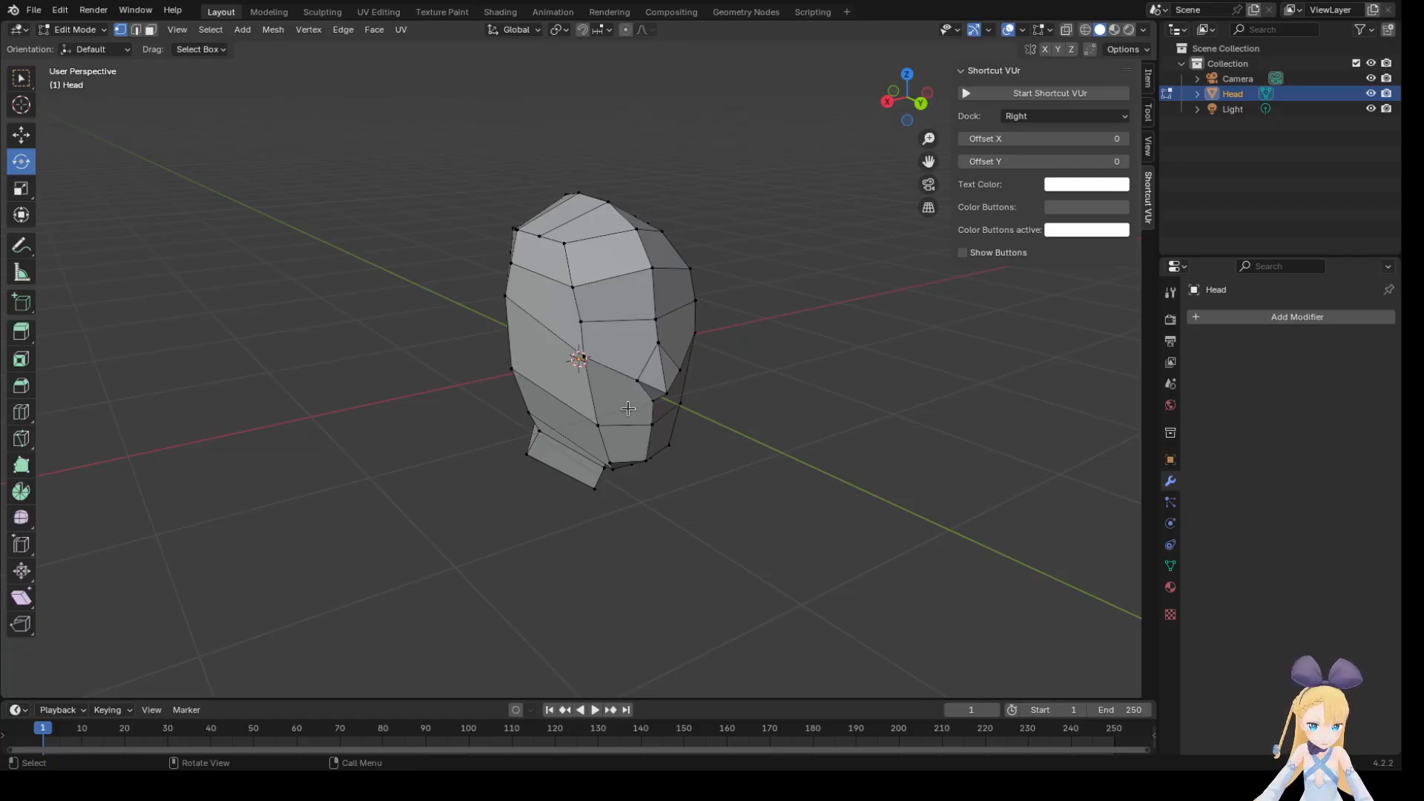
{"action": "left_click", "coordinate": [60, 10]}
{"action": "left_click", "coordinate": [60, 10]}
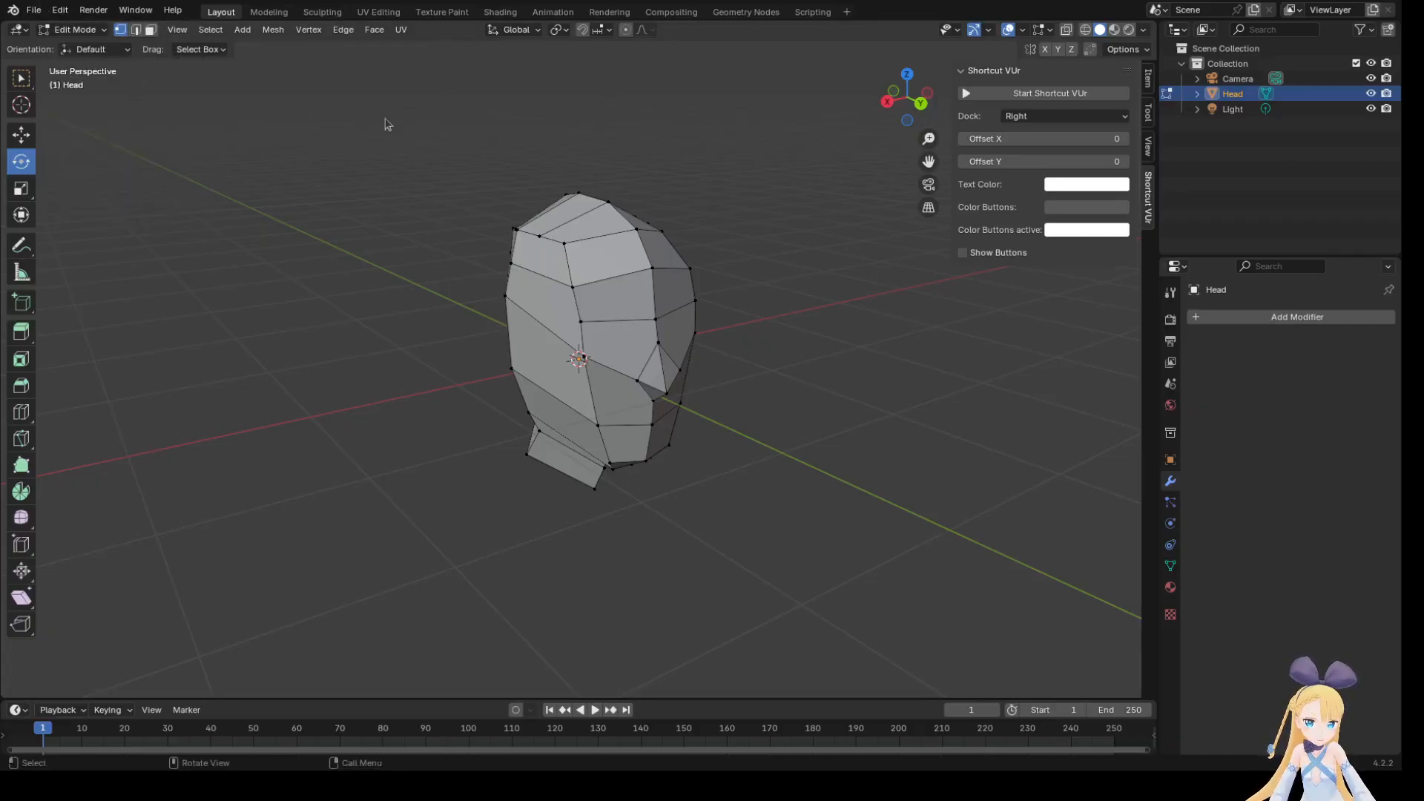
{"action": "left_click", "coordinate": [386, 160]}
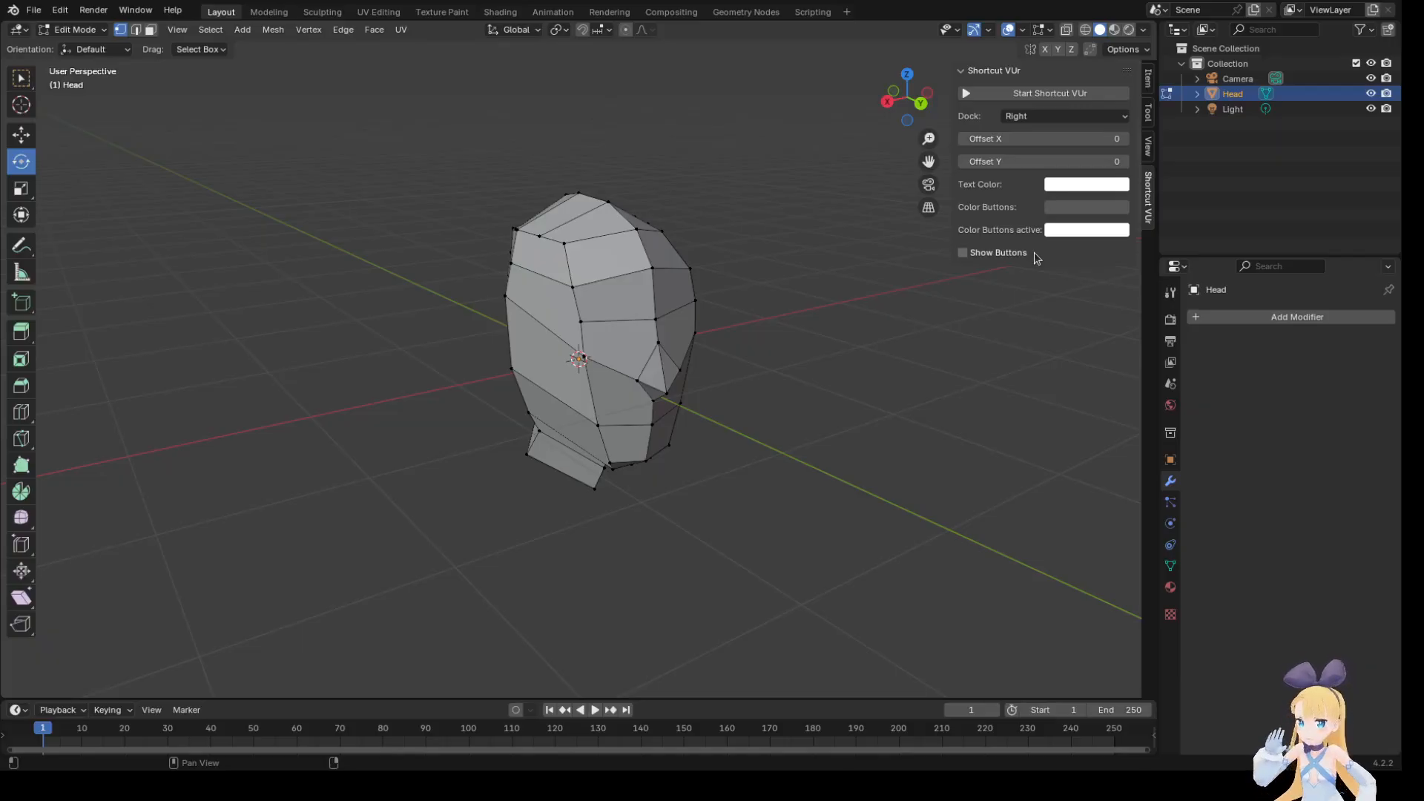
{"action": "left_click", "coordinate": [1089, 95]}
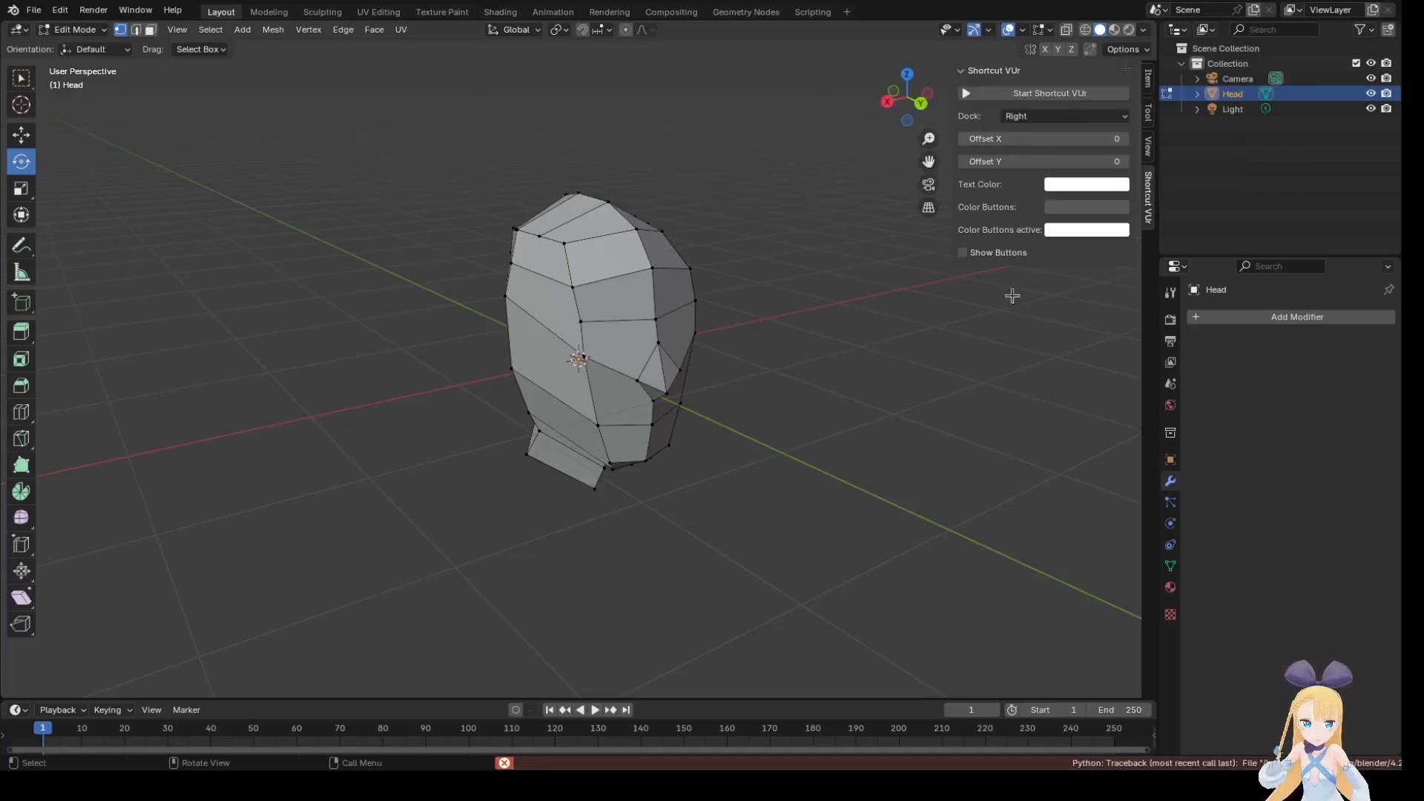
{"action": "left_click", "coordinate": [1037, 93]}
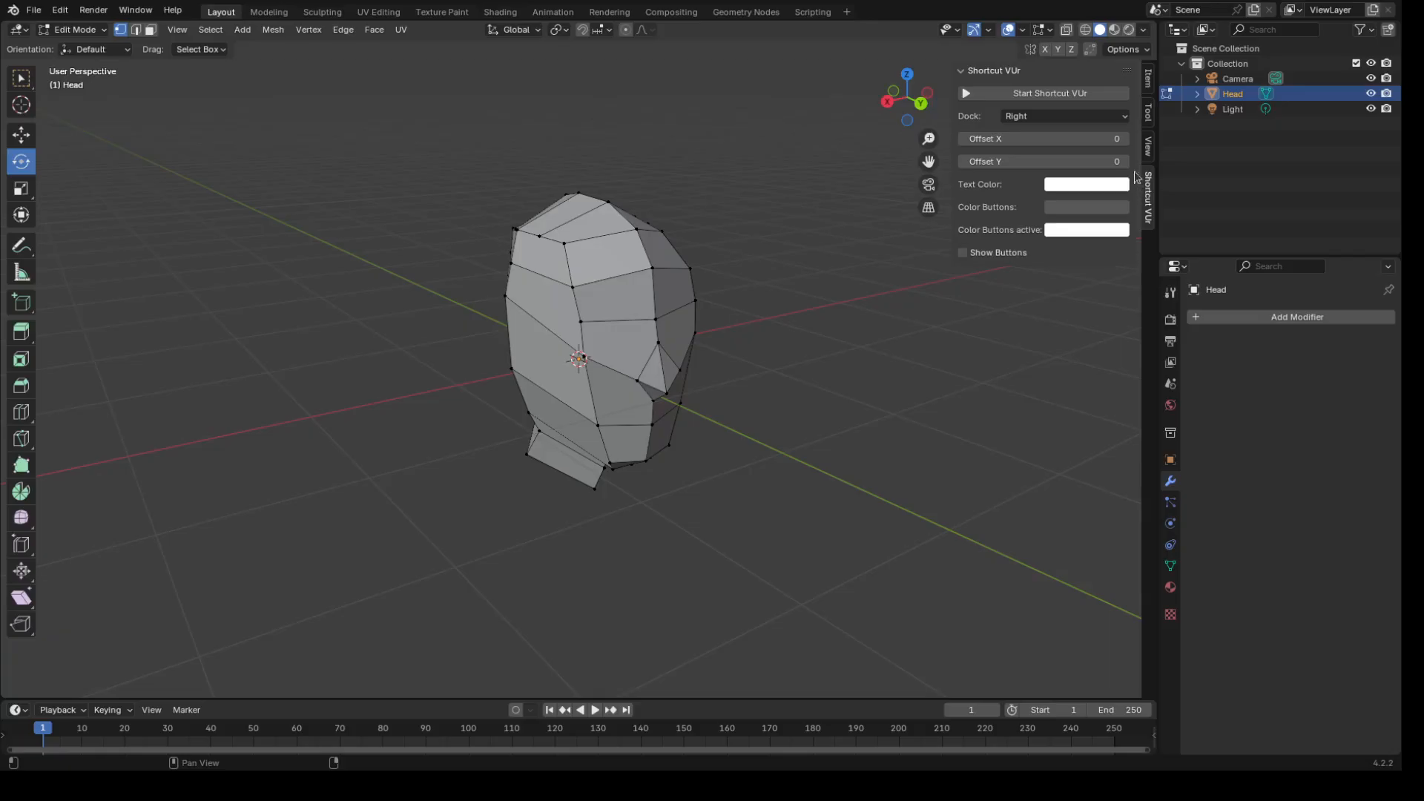
{"action": "left_click", "coordinate": [1093, 95]}
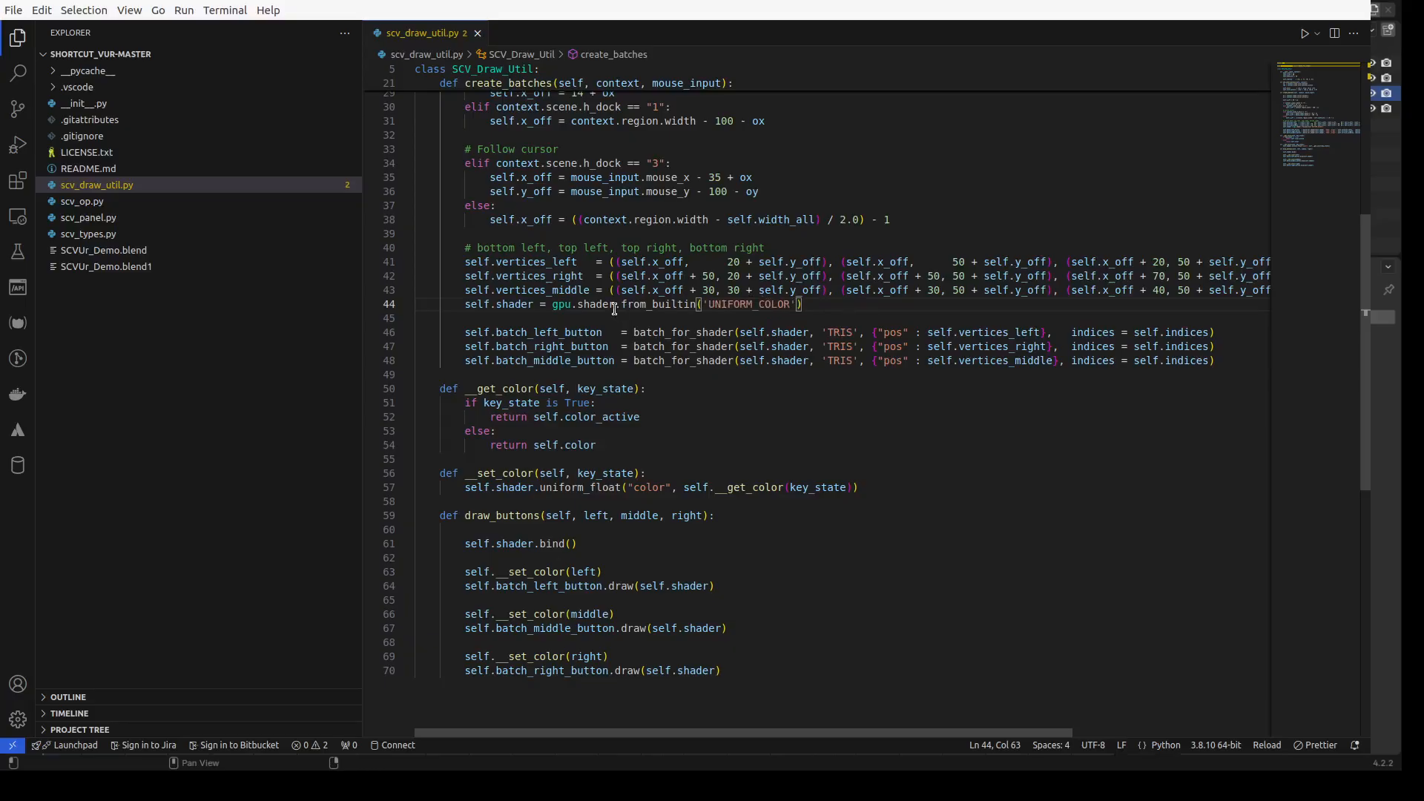
Switch to Visual Studio Code and examine the references to self.shader in scv_draw_util.py.
{"action": "left_click", "coordinate": [513, 307], "text": "ctrl"}
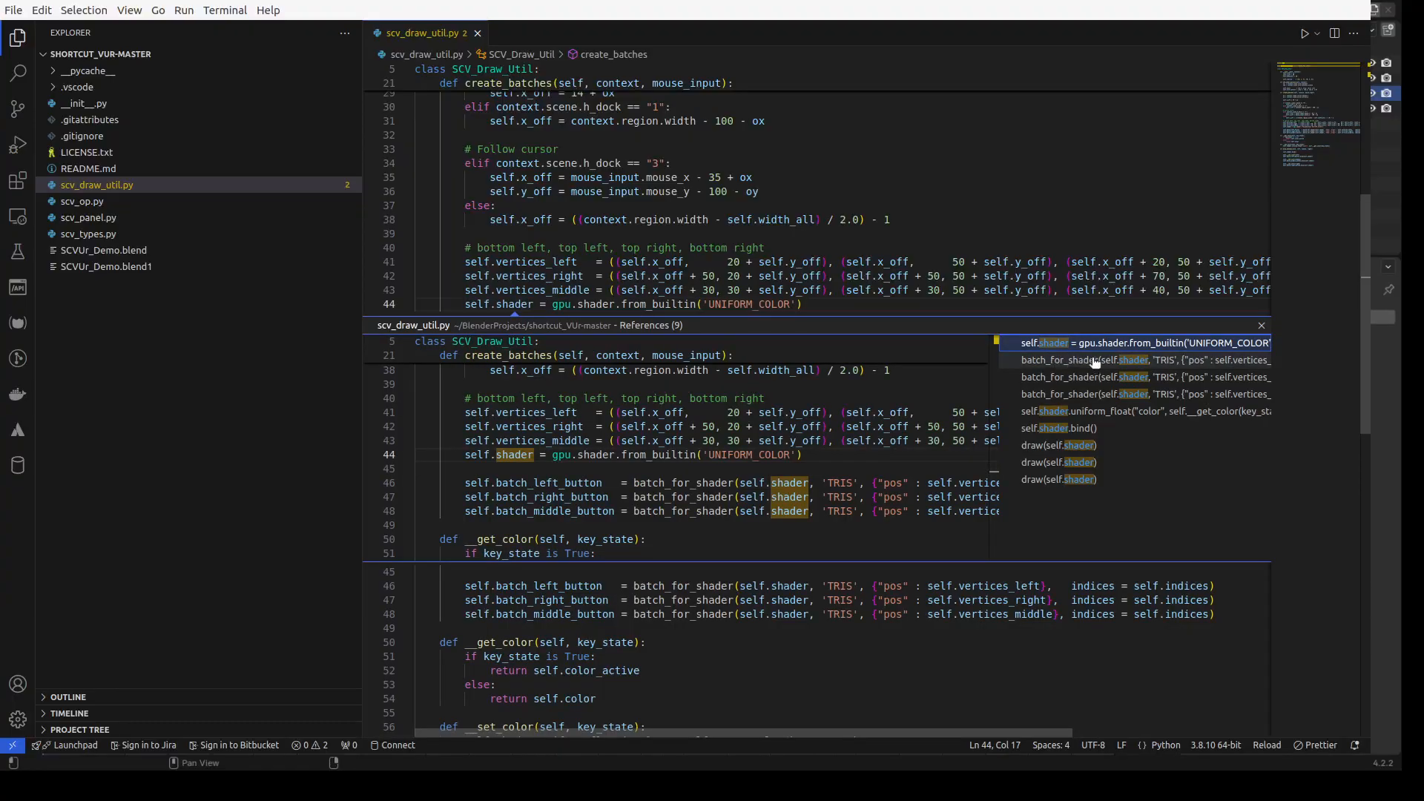
{"action": "left_click", "coordinate": [871, 200]}
{"action": "key", "text": "Escape"}
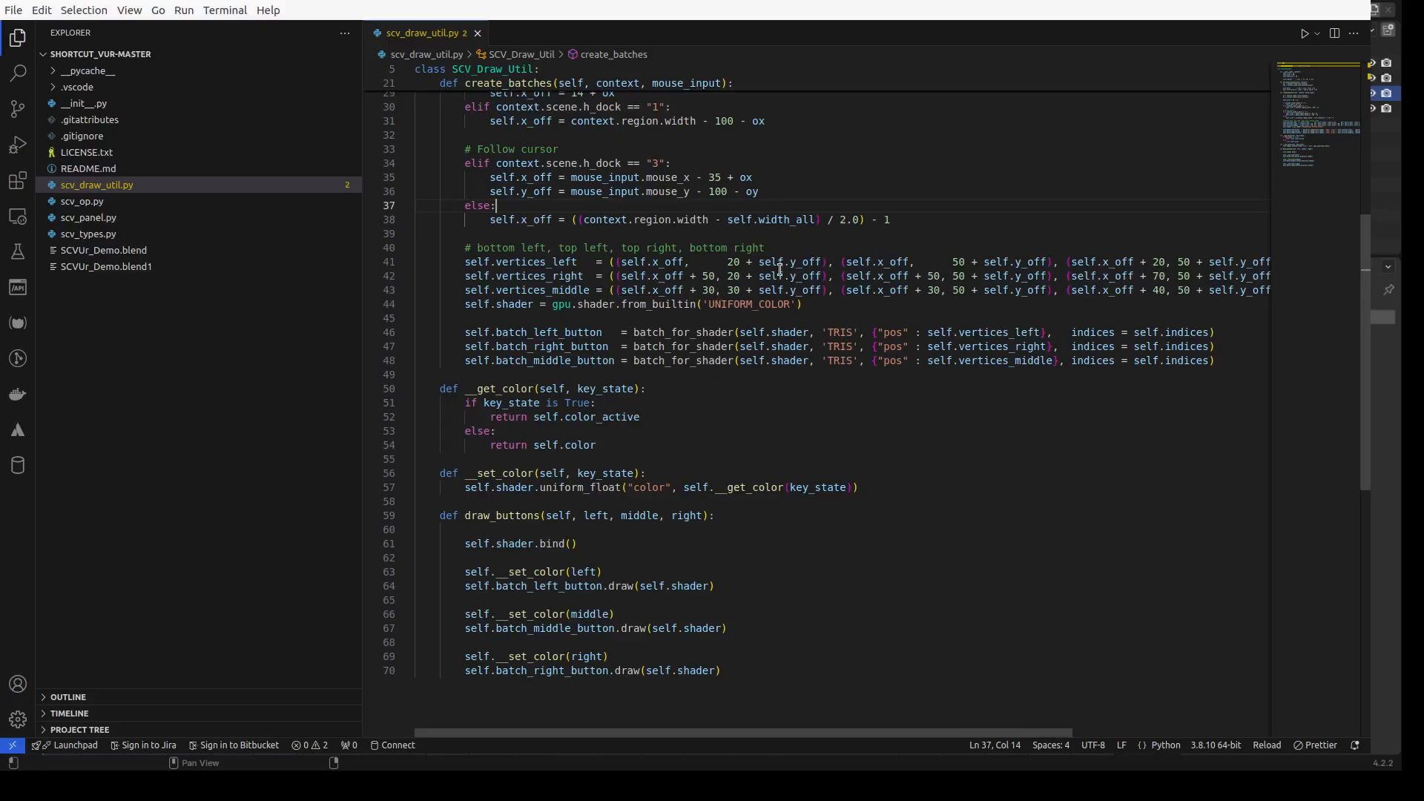
Replace line 44 with a bpy.app.version < (4, 0, 0) check assigning self.shader from "2D_UNIFORM_COLOR", else from "UNIFORM_COLOR".
{"action": "scroll", "coordinate": [772, 270], "scroll_direction": "up", "scroll_amount": 4}
{"action": "scroll", "coordinate": [772, 270], "scroll_direction": "down", "scroll_amount": 2}
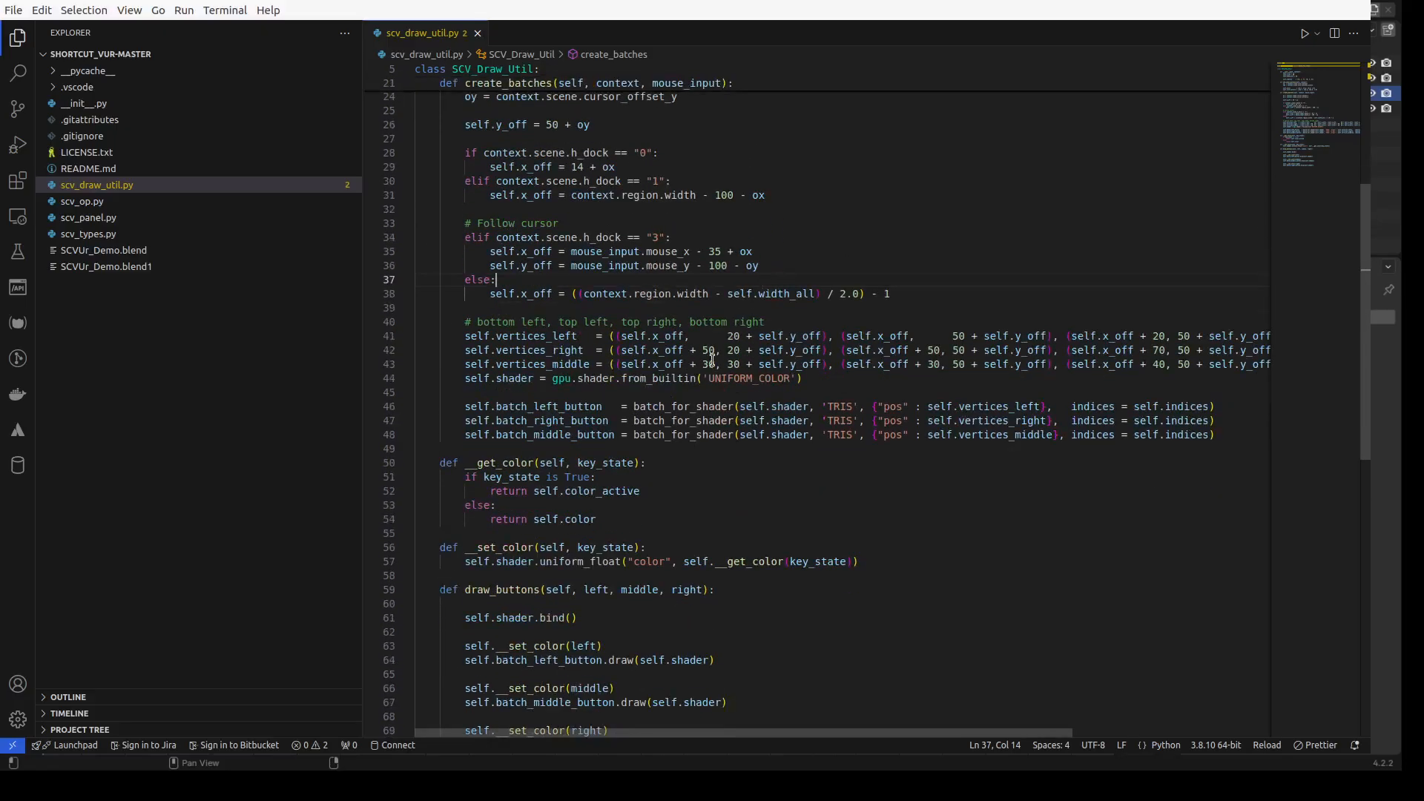
{"action": "left_click_drag", "start_coordinate": [809, 379], "coordinate": [416, 375]}
{"action": "type", "text": "if bpy.app.version < (4, 0, 0):             self.shader = gpu.shader.from_builtin(\"2D_UNIFORM_COLOR\")         else:             self.shader = gpu.shader.from_builtin(\"UNIFORM_COLOR\")"}
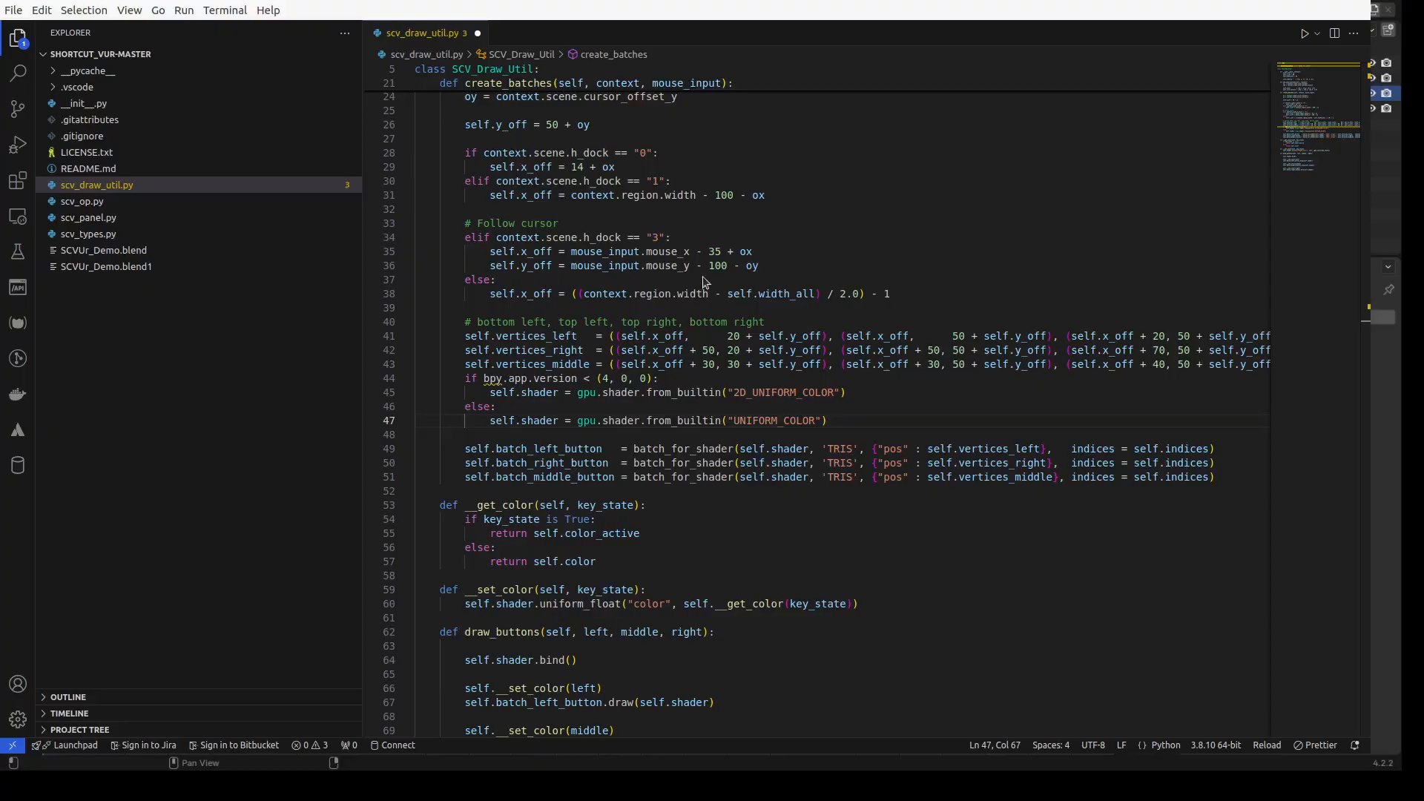
Add import bpy directly below the import gpu line at the start of scv_draw_util.py.
{"action": "scroll", "coordinate": [732, 280], "scroll_direction": "up", "scroll_amount": 8}
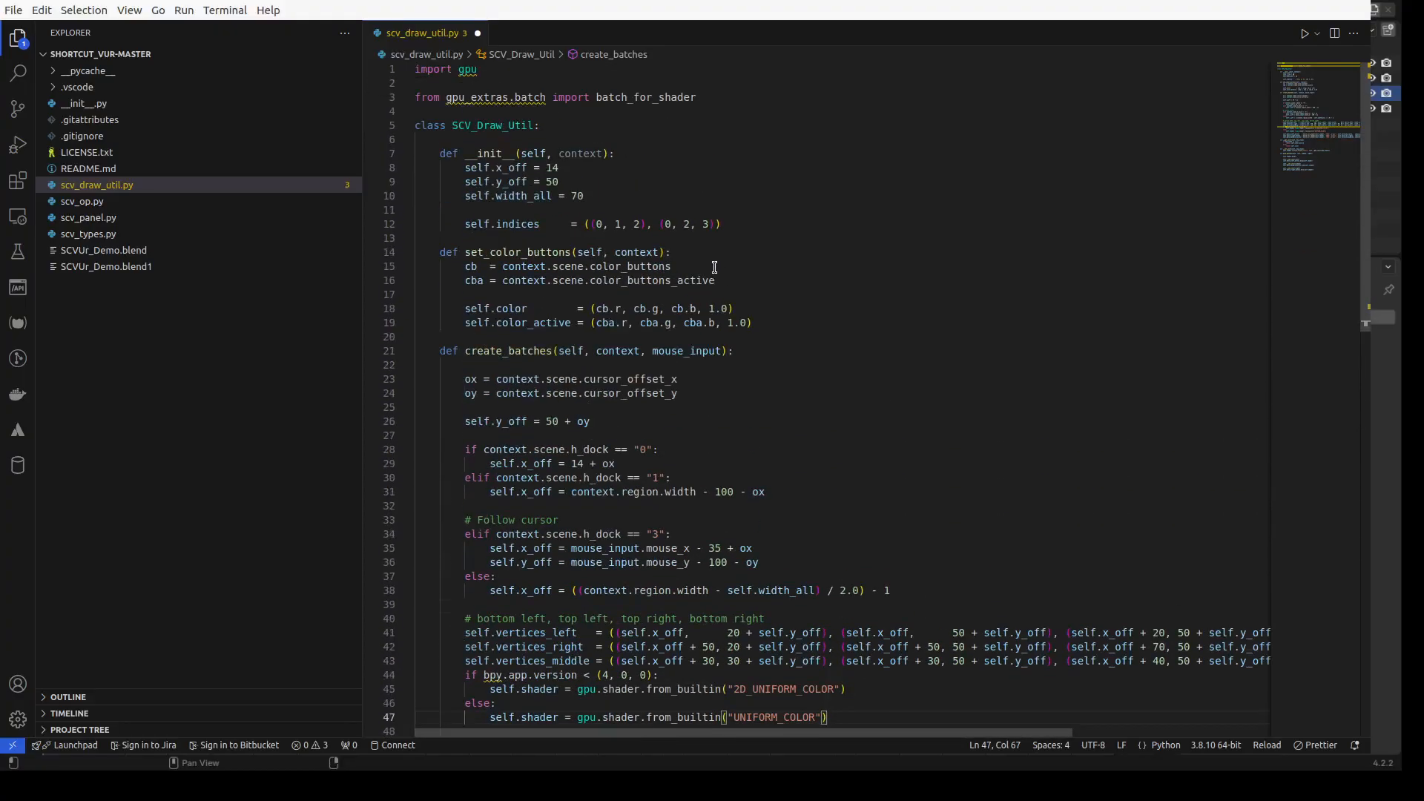
{"action": "left_click", "coordinate": [552, 74]}
{"action": "key", "text": "Return"}
{"action": "type", "text": "import bpy"}
{"action": "scroll", "coordinate": [808, 352], "scroll_direction": "down", "scroll_amount": 13}
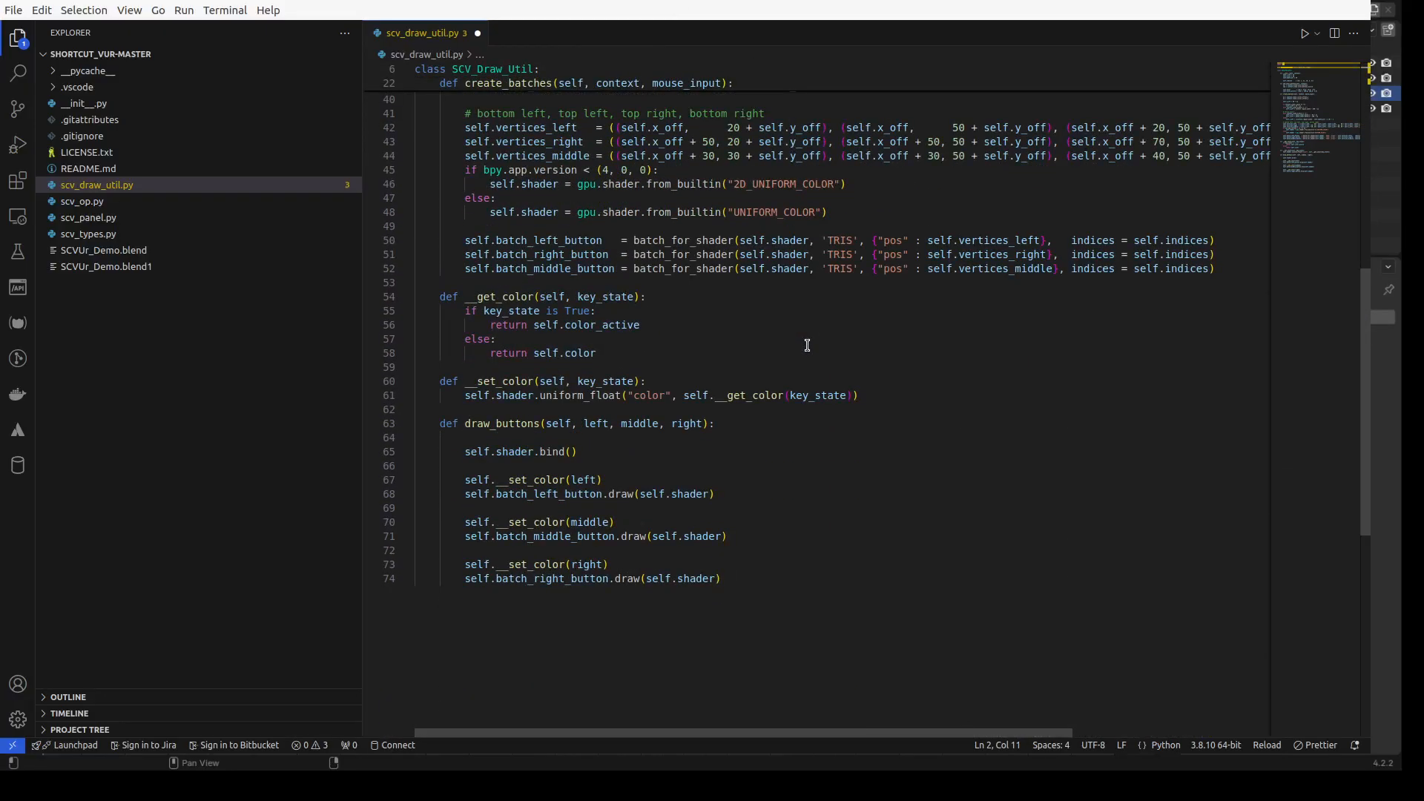
{"action": "scroll", "coordinate": [808, 346], "scroll_direction": "up", "scroll_amount": 2}
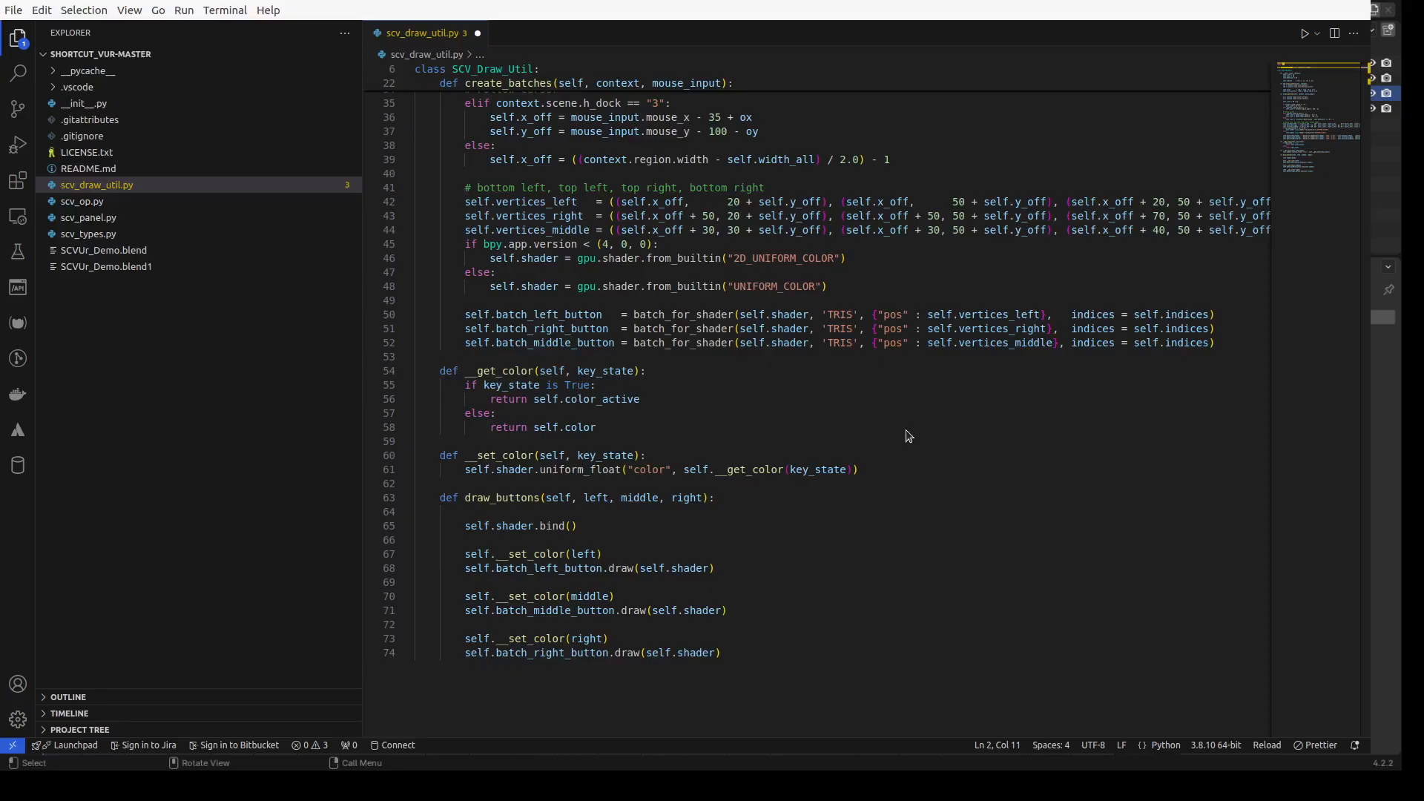
Switch to the browser and examine the built-in shaders and the from_builtin entry on the gpu.shader documentation page.
{"action": "left_click", "coordinate": [1058, 89]}
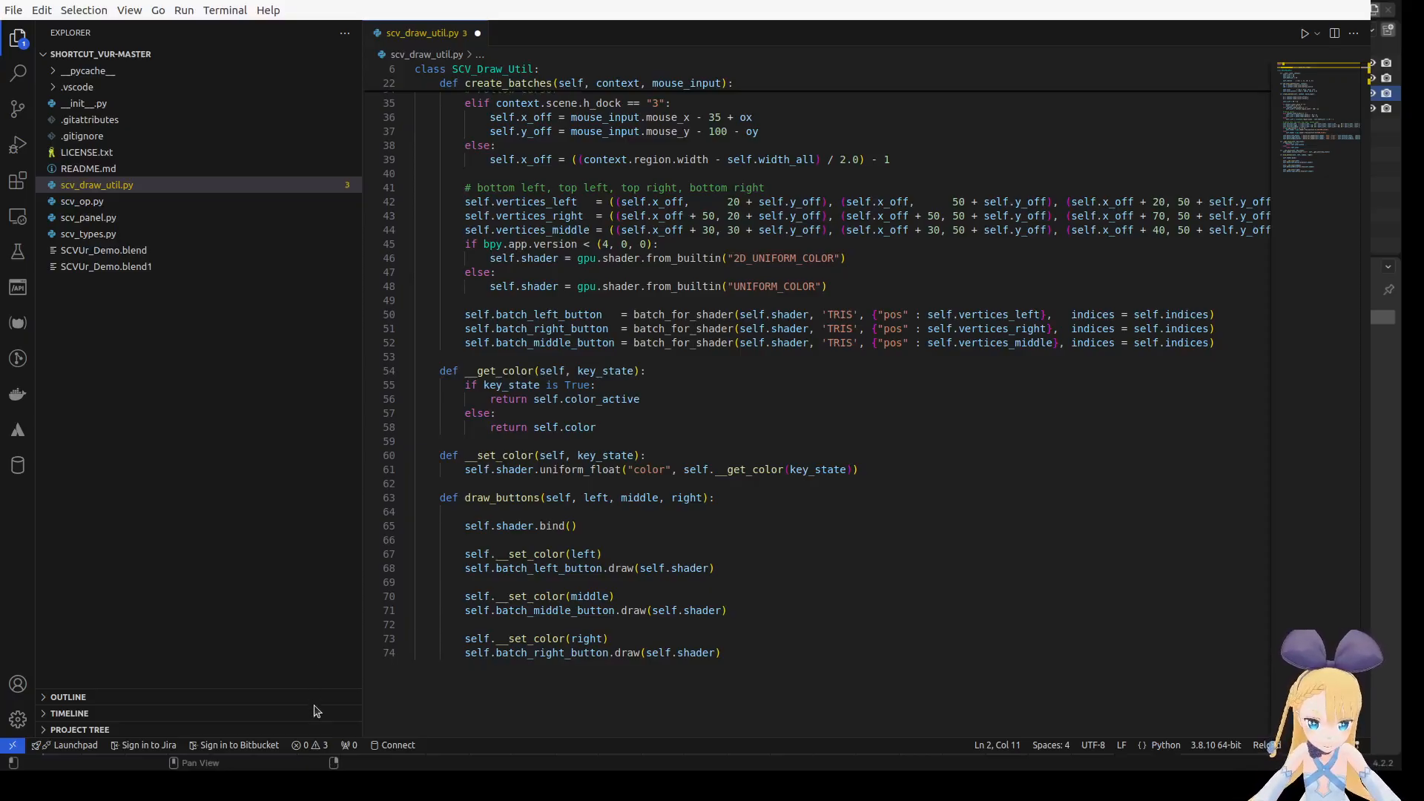
{"action": "key", "text": "alt+Tab"}
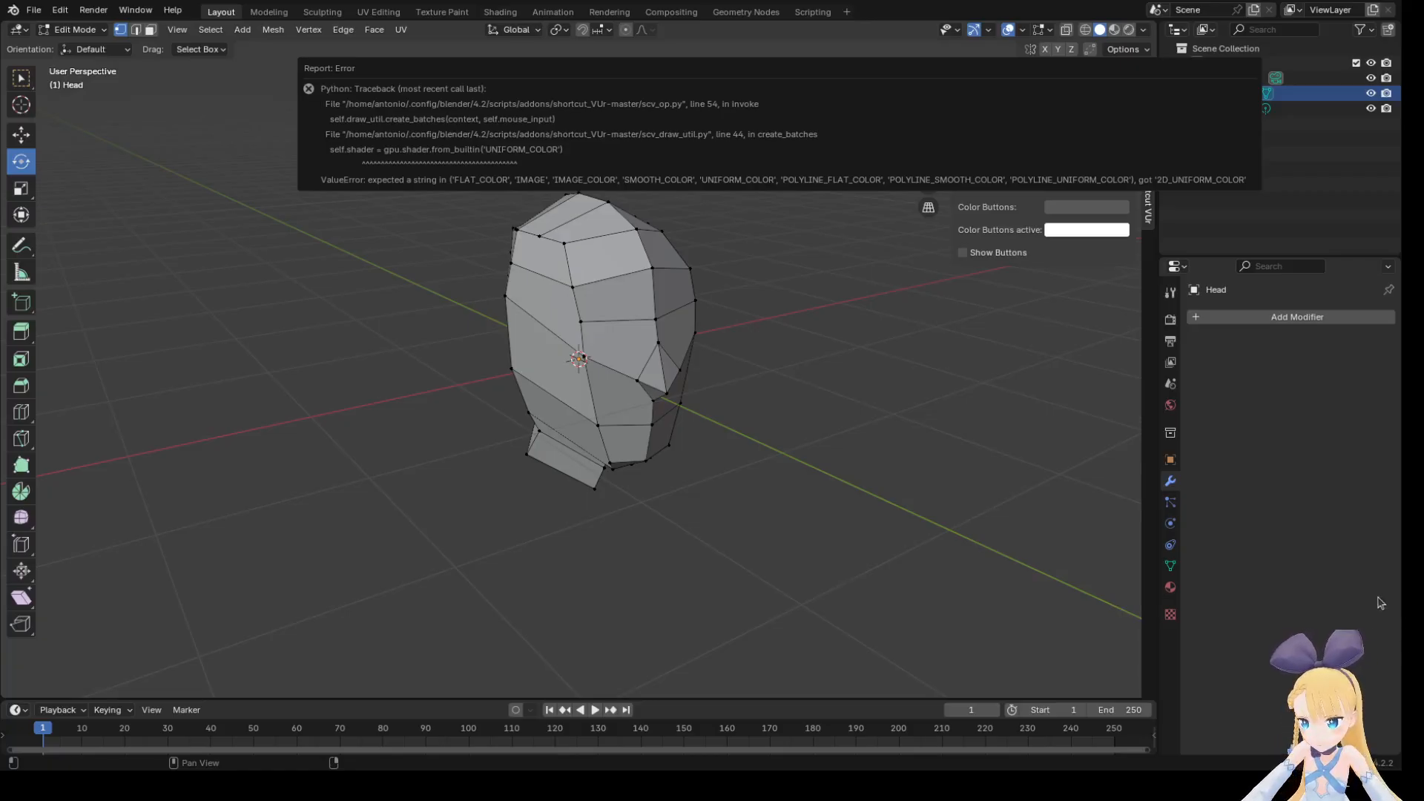
{"action": "key", "text": "alt+Tab"}
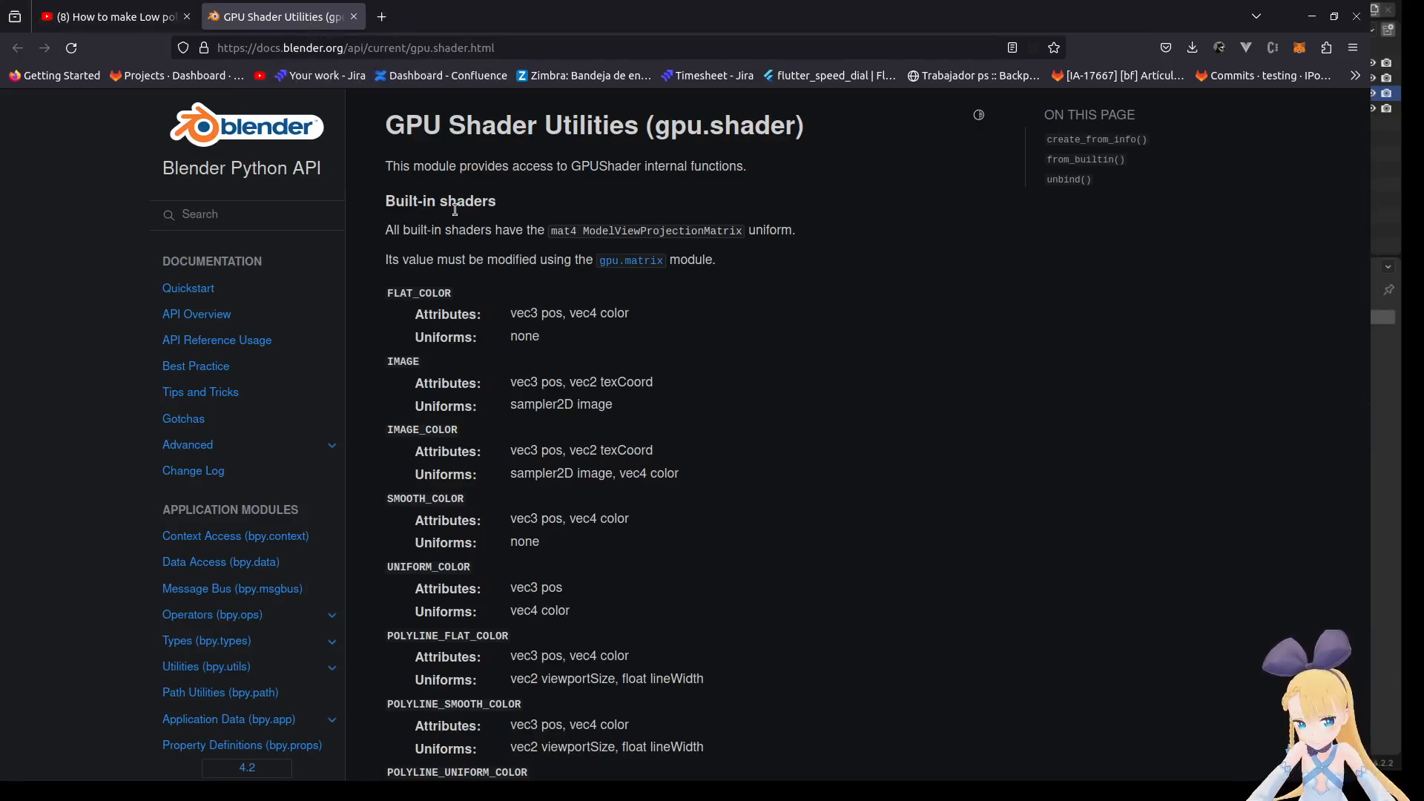
{"action": "scroll", "coordinate": [671, 553], "scroll_direction": "down", "scroll_amount": 1}
{"action": "scroll", "coordinate": [671, 552], "scroll_direction": "down", "scroll_amount": 5}
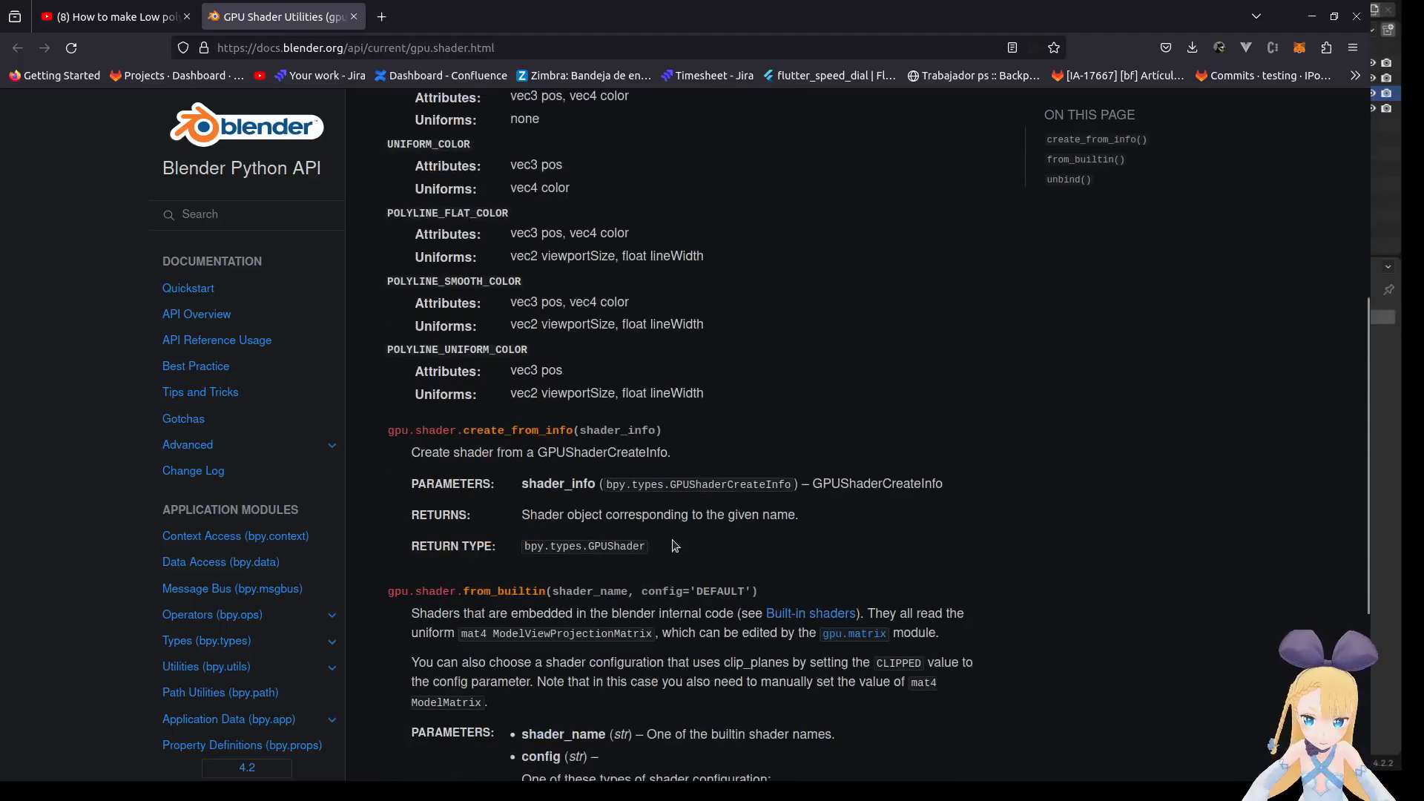
{"action": "scroll", "coordinate": [684, 535], "scroll_direction": "down", "scroll_amount": 6}
{"action": "scroll", "coordinate": [684, 534], "scroll_direction": "up", "scroll_amount": 3}
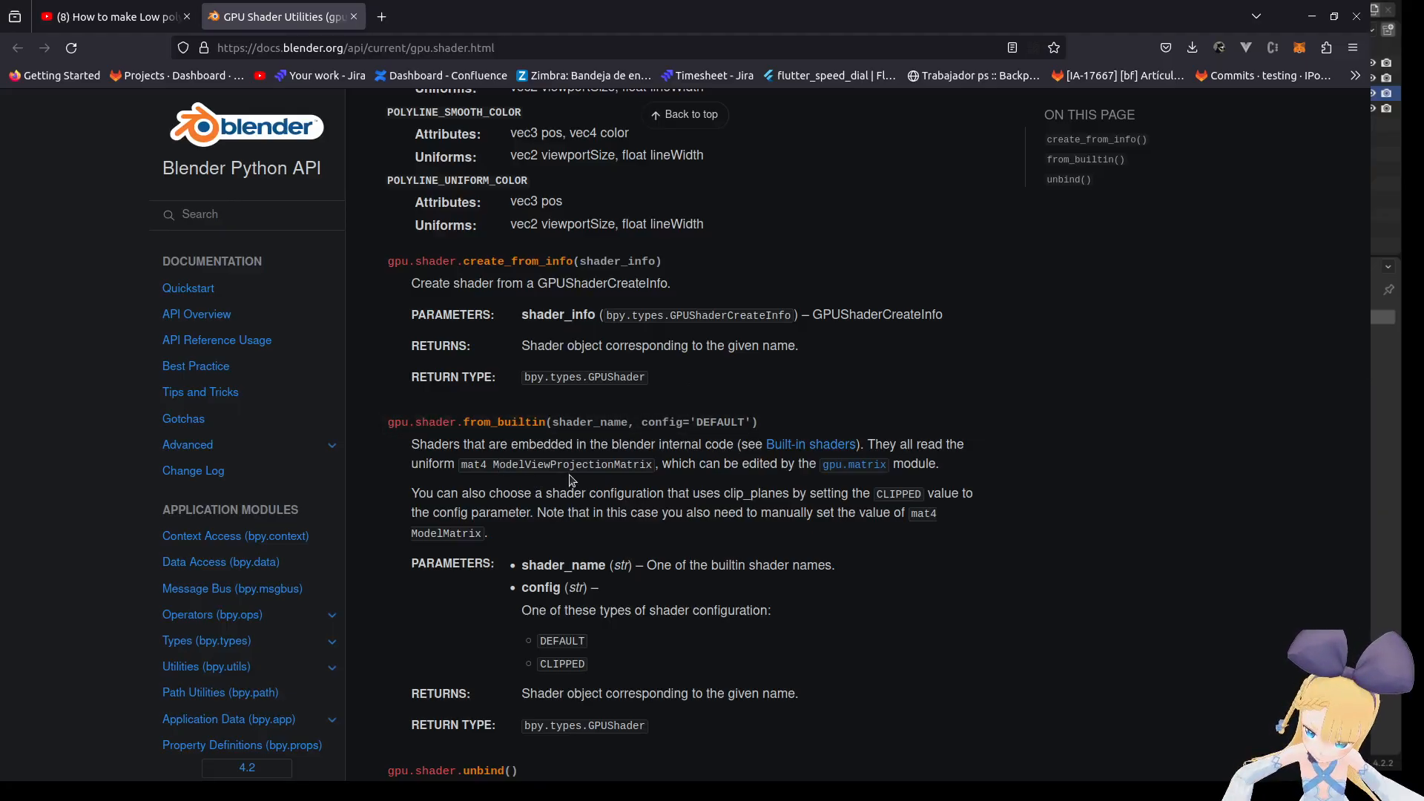
{"action": "scroll", "coordinate": [586, 474], "scroll_direction": "up", "scroll_amount": 5}
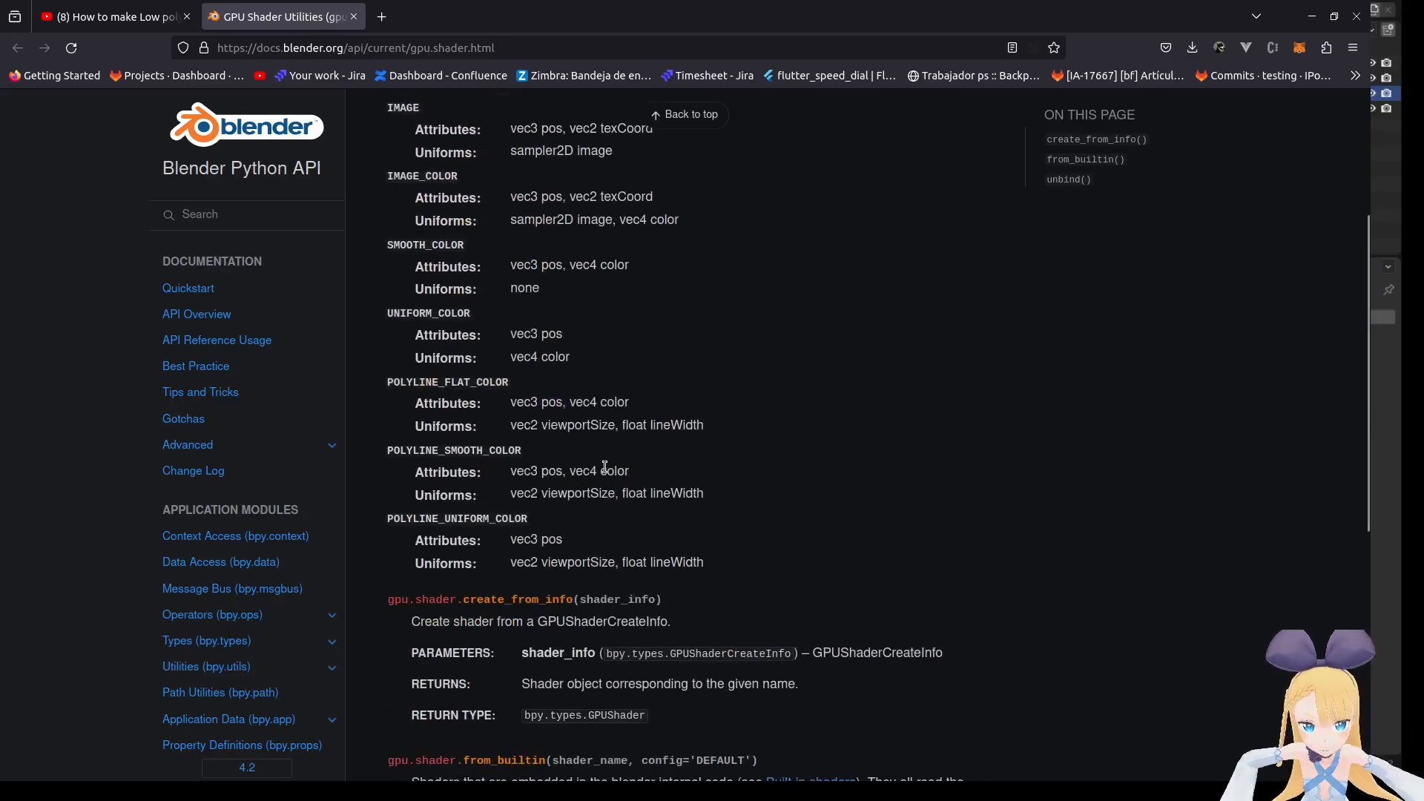
{"action": "scroll", "coordinate": [605, 467], "scroll_direction": "down", "scroll_amount": 5}
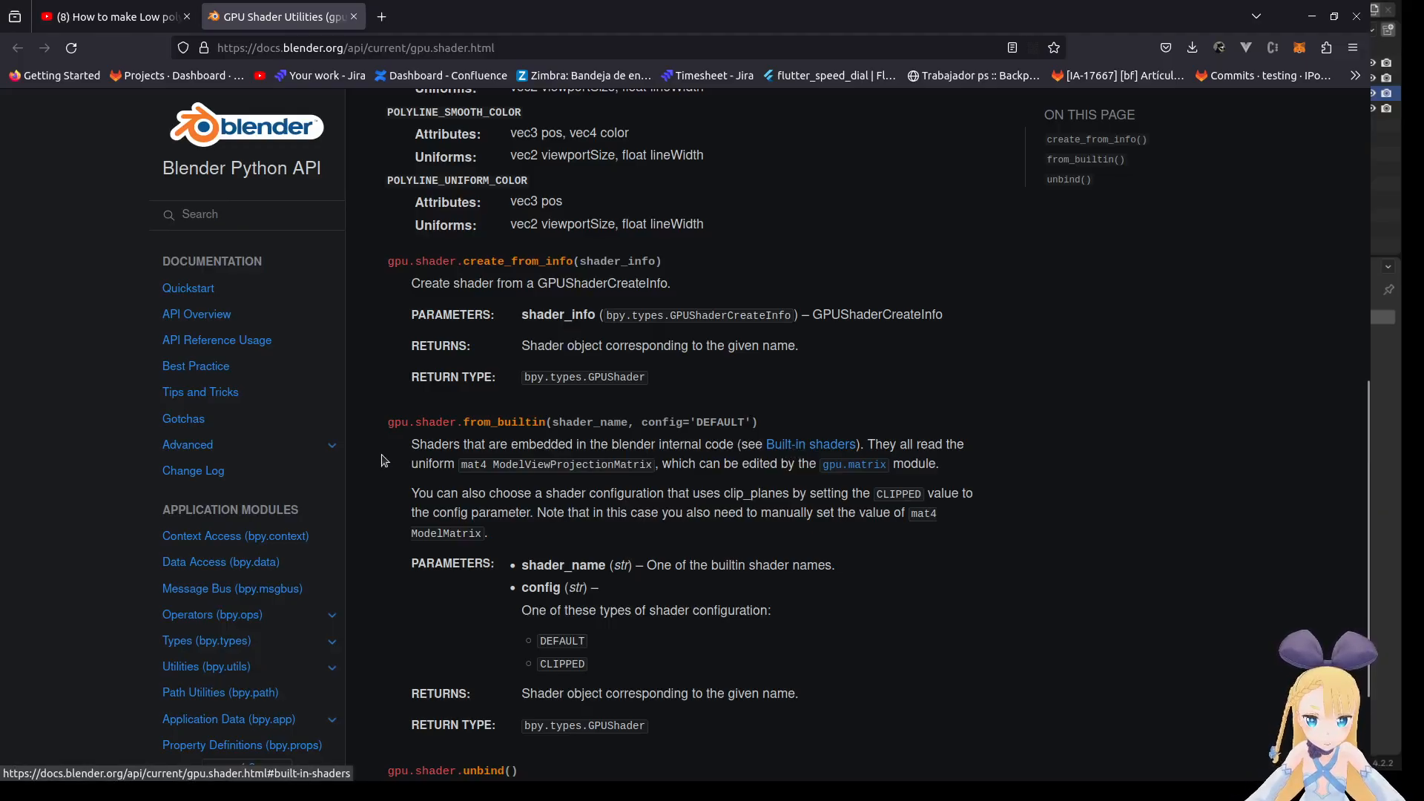
Open the Built-in shaders link in a new tab and find uniform_color on the current documentation page.
{"action": "middle_click", "coordinate": [846, 449]}
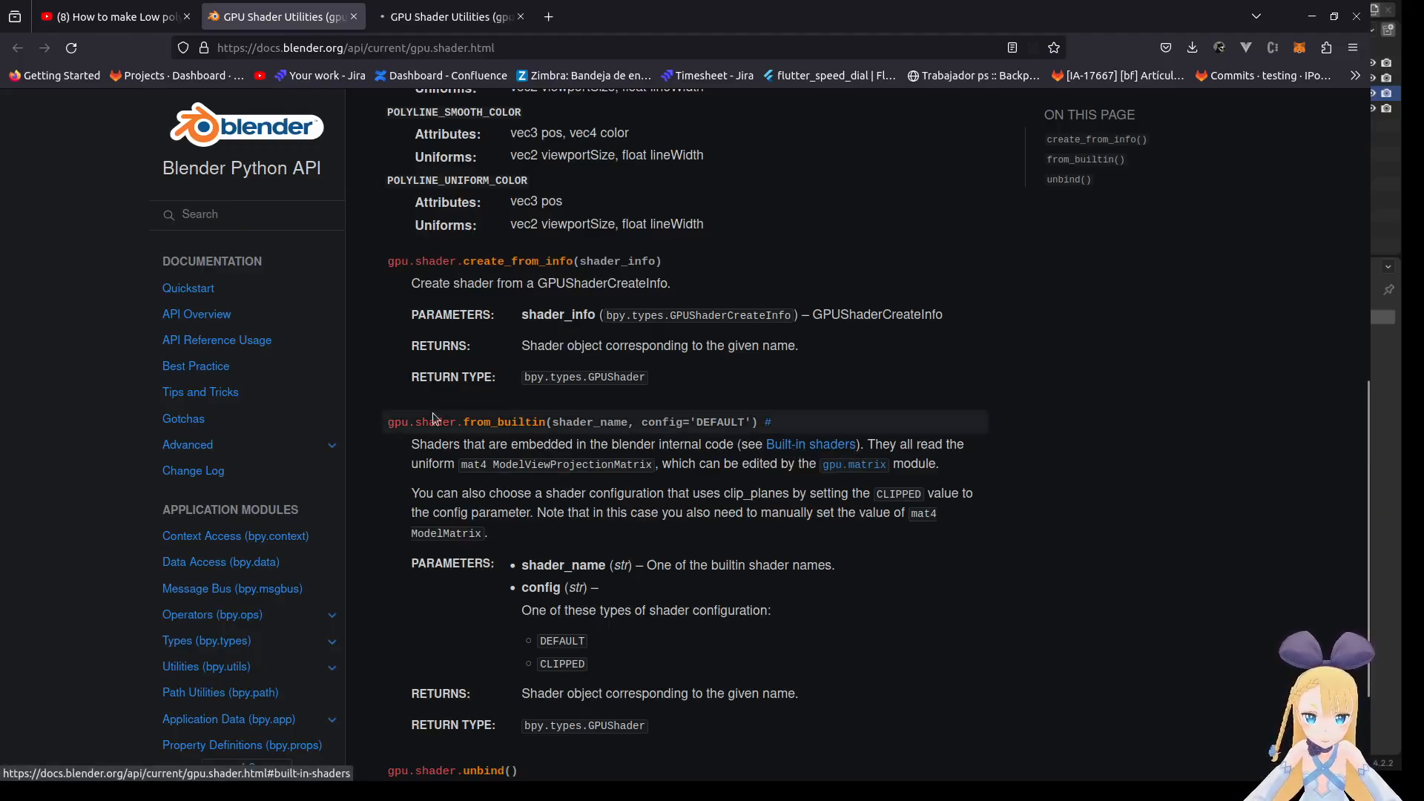
{"action": "scroll", "coordinate": [567, 490], "scroll_direction": "up", "scroll_amount": 1}
{"action": "scroll", "coordinate": [567, 490], "scroll_direction": "up", "scroll_amount": 1}
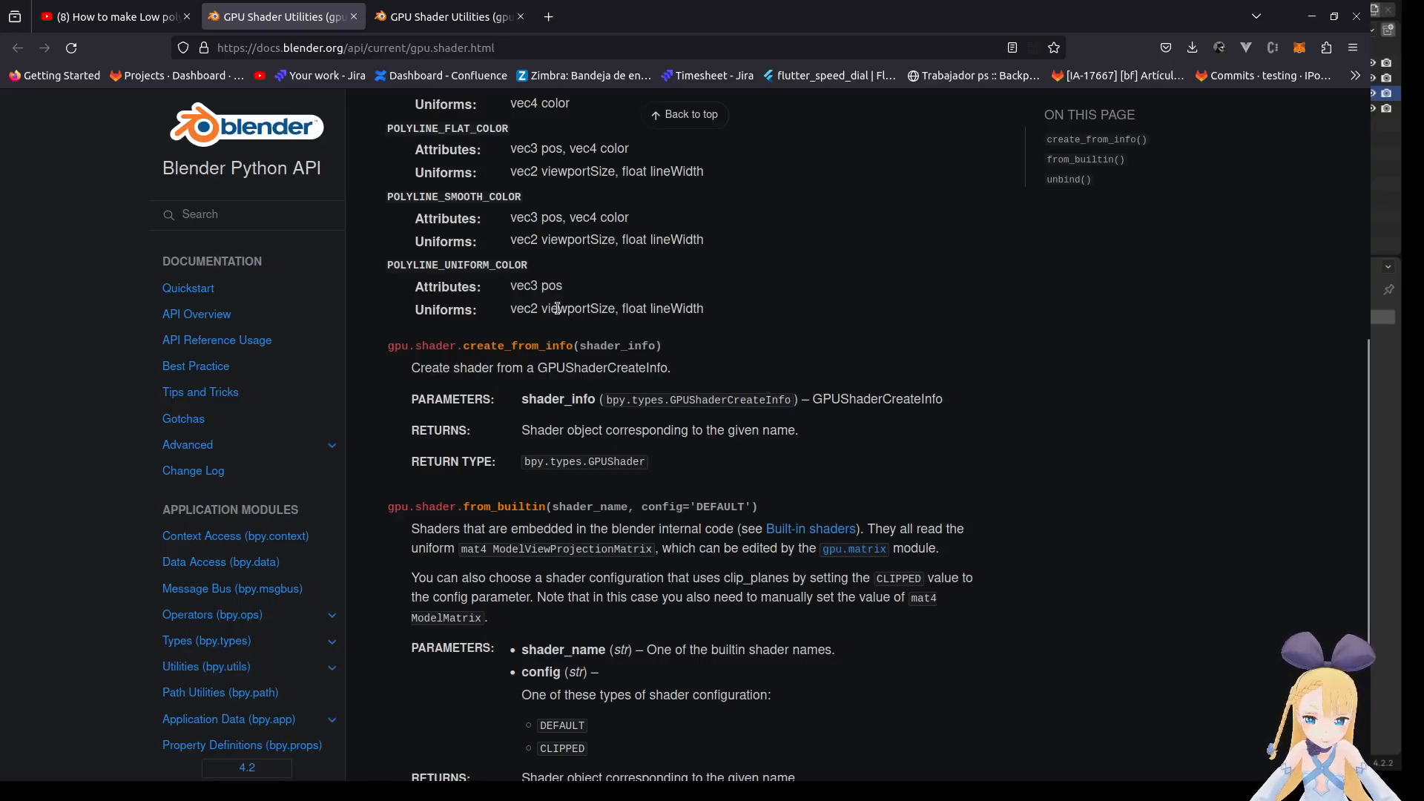
{"action": "scroll", "coordinate": [541, 307], "scroll_direction": "up", "scroll_amount": 3}
{"action": "key", "text": "ctrl+f"}
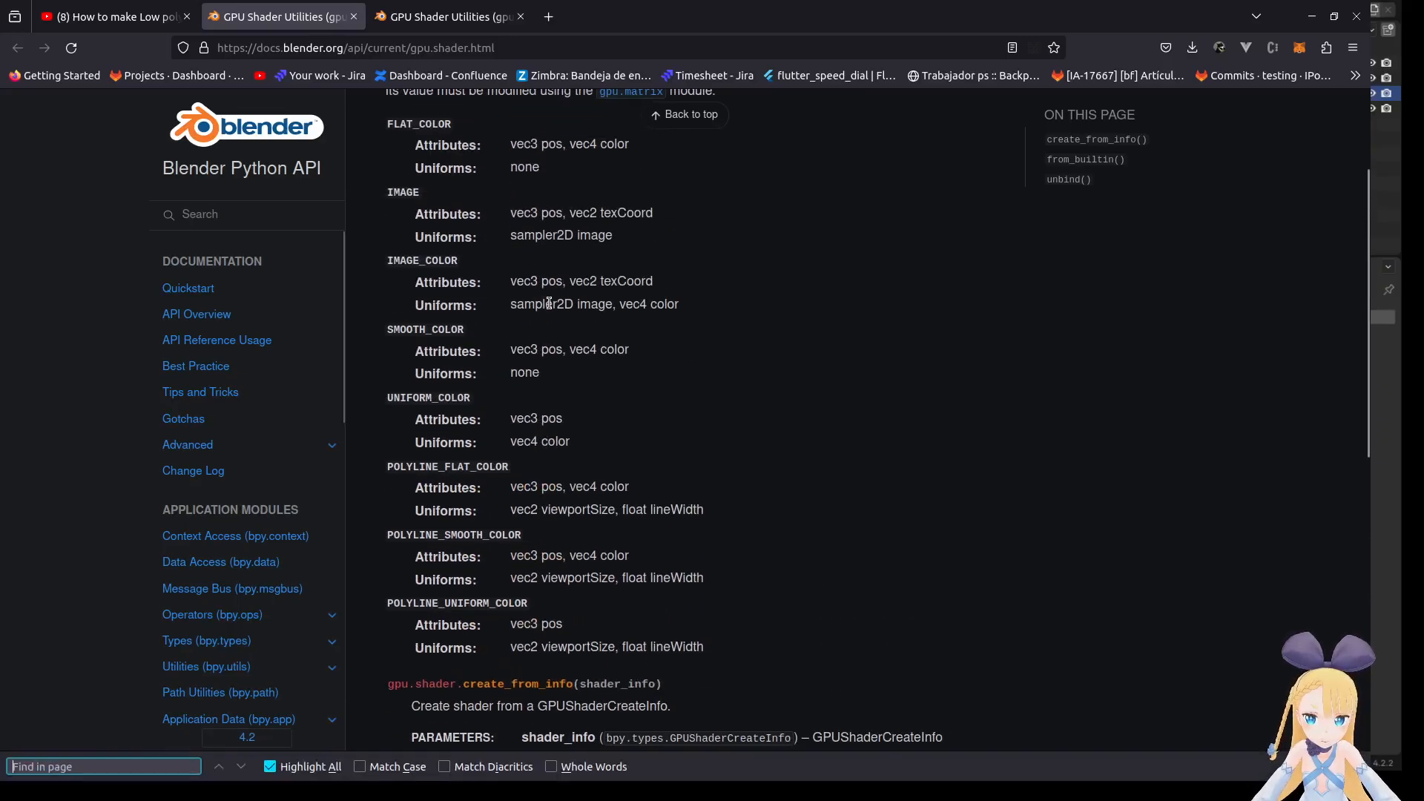
{"action": "type", "text": "uniform_"}
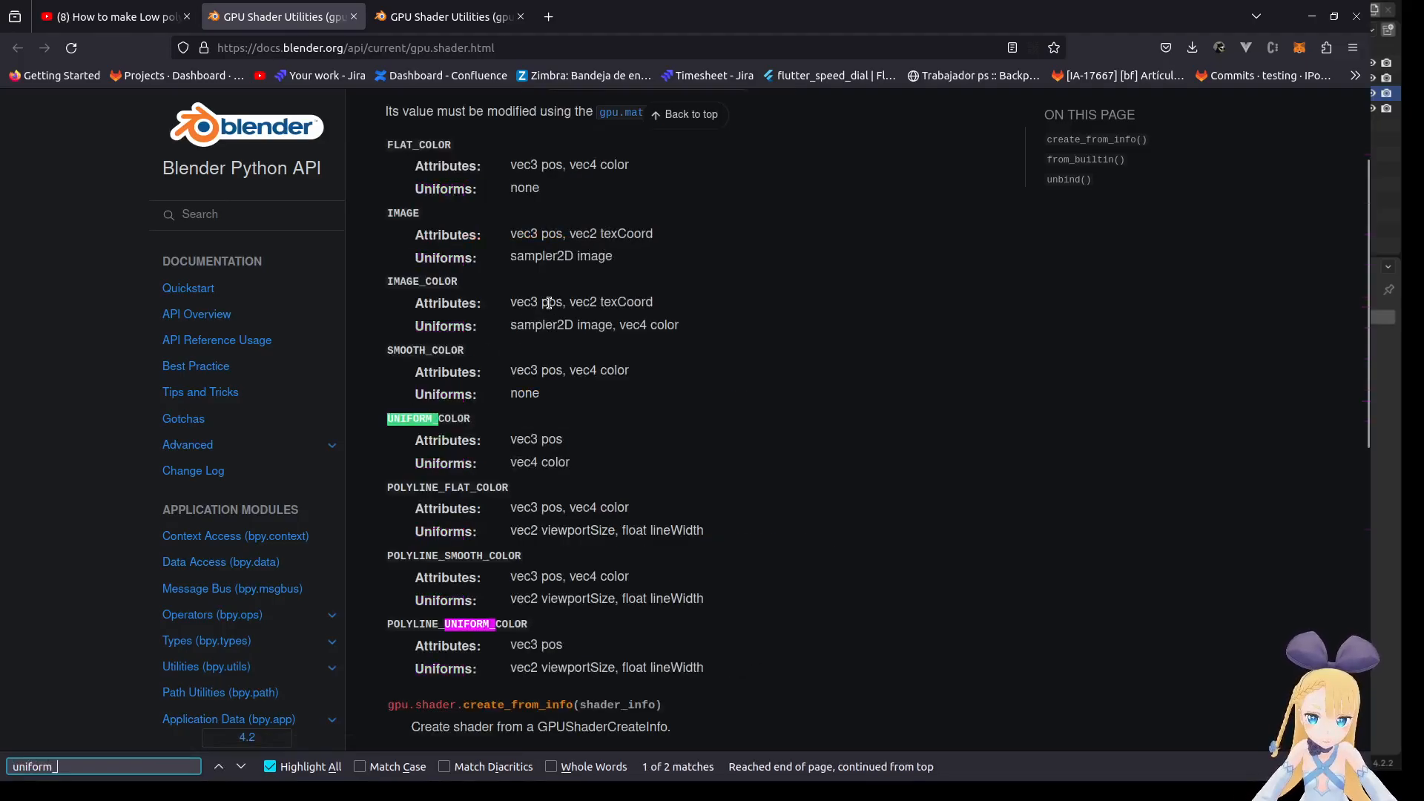
{"action": "type", "text": "color"}
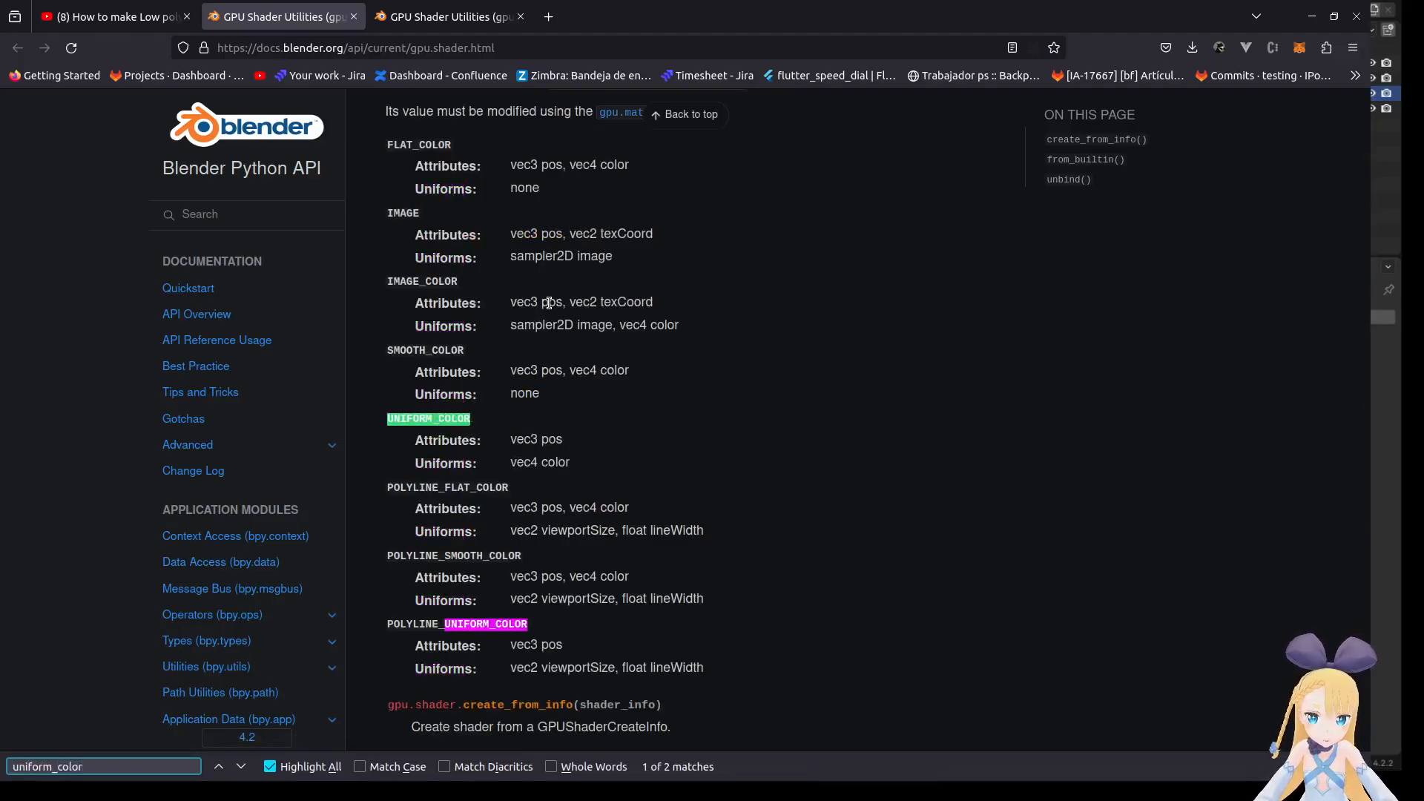
{"action": "key", "text": "Return"}
{"action": "key", "text": "Return"}
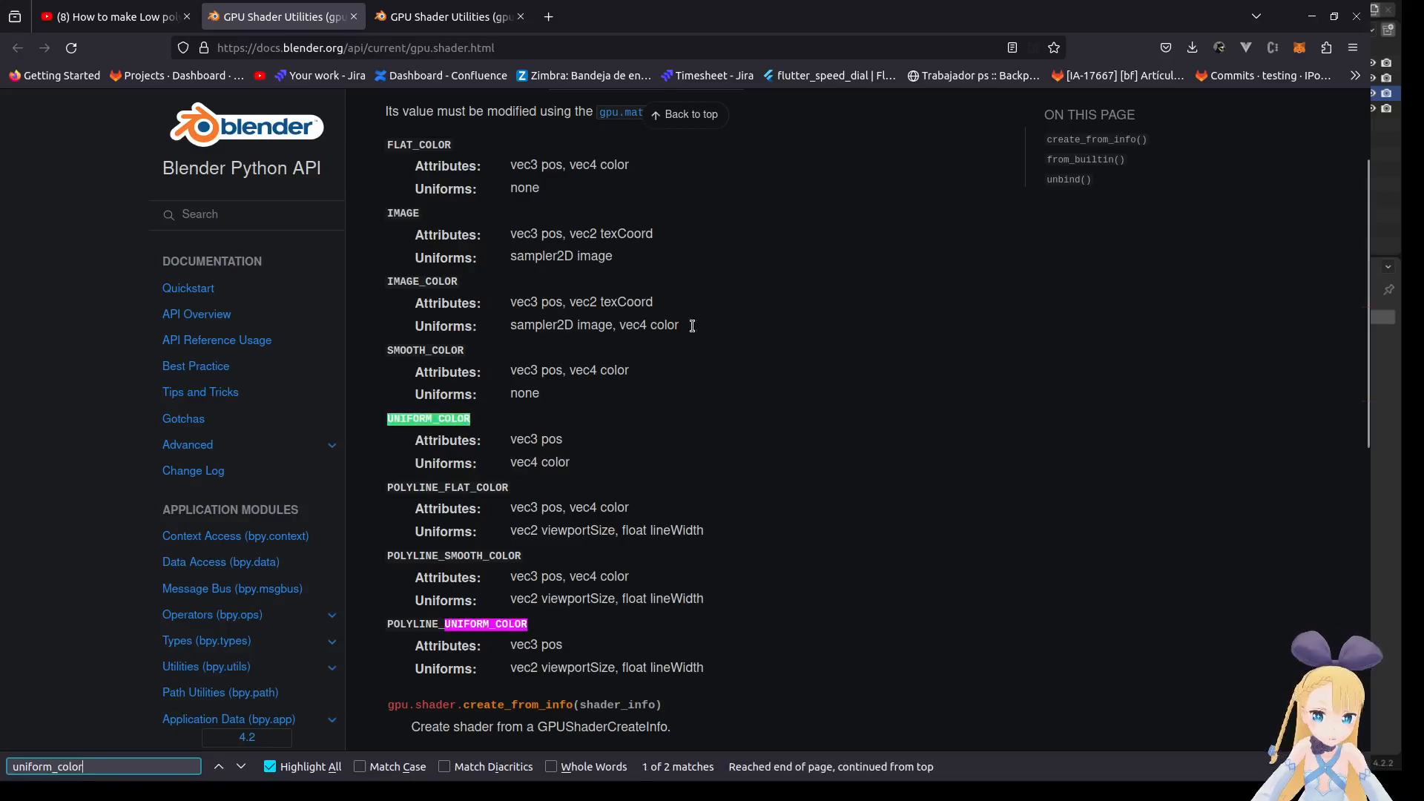
{"action": "scroll", "coordinate": [748, 430], "scroll_direction": "down", "scroll_amount": 3}
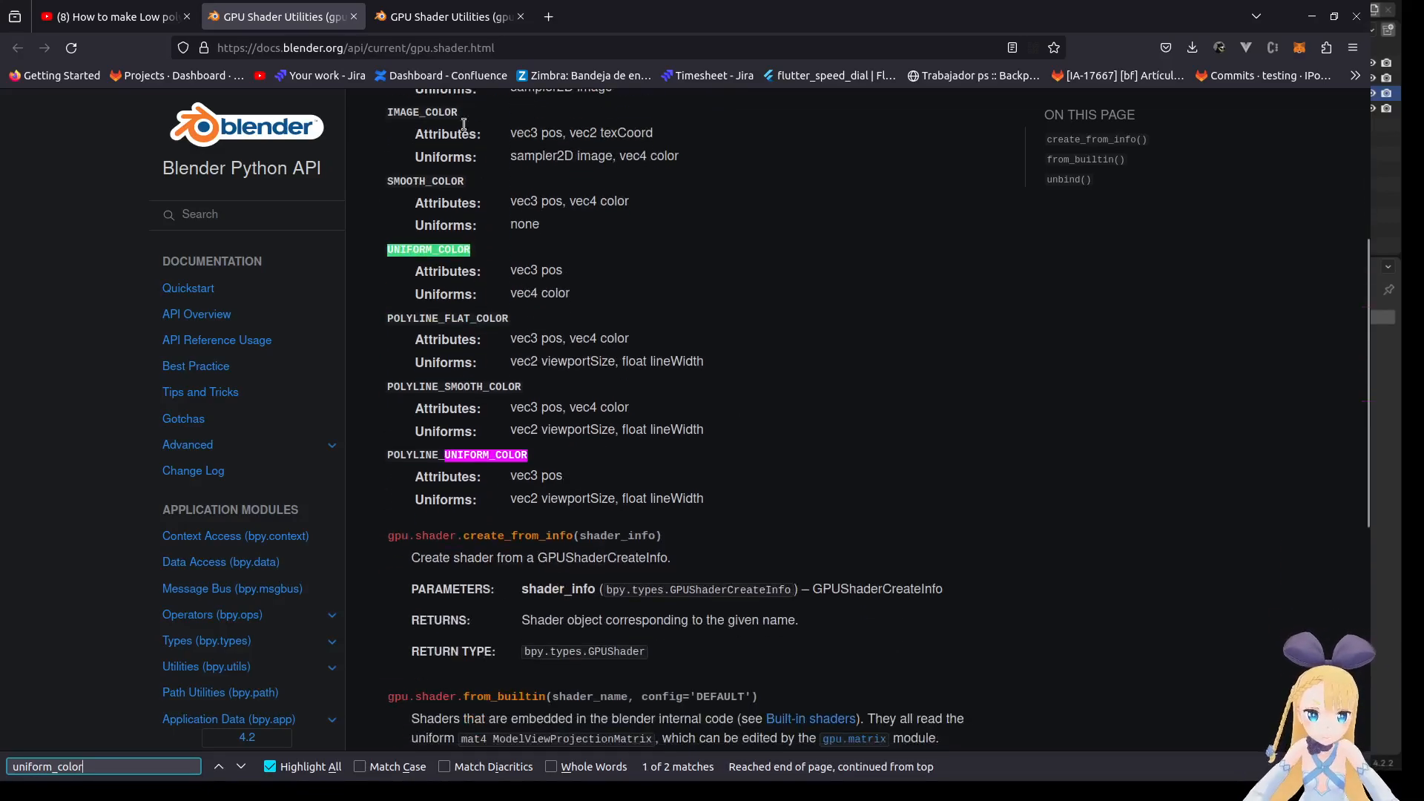
In the newly opened Built-in shaders tab, change the Blender Python API documentation version to 3.6 (LTS).
{"action": "left_click", "coordinate": [417, 22]}
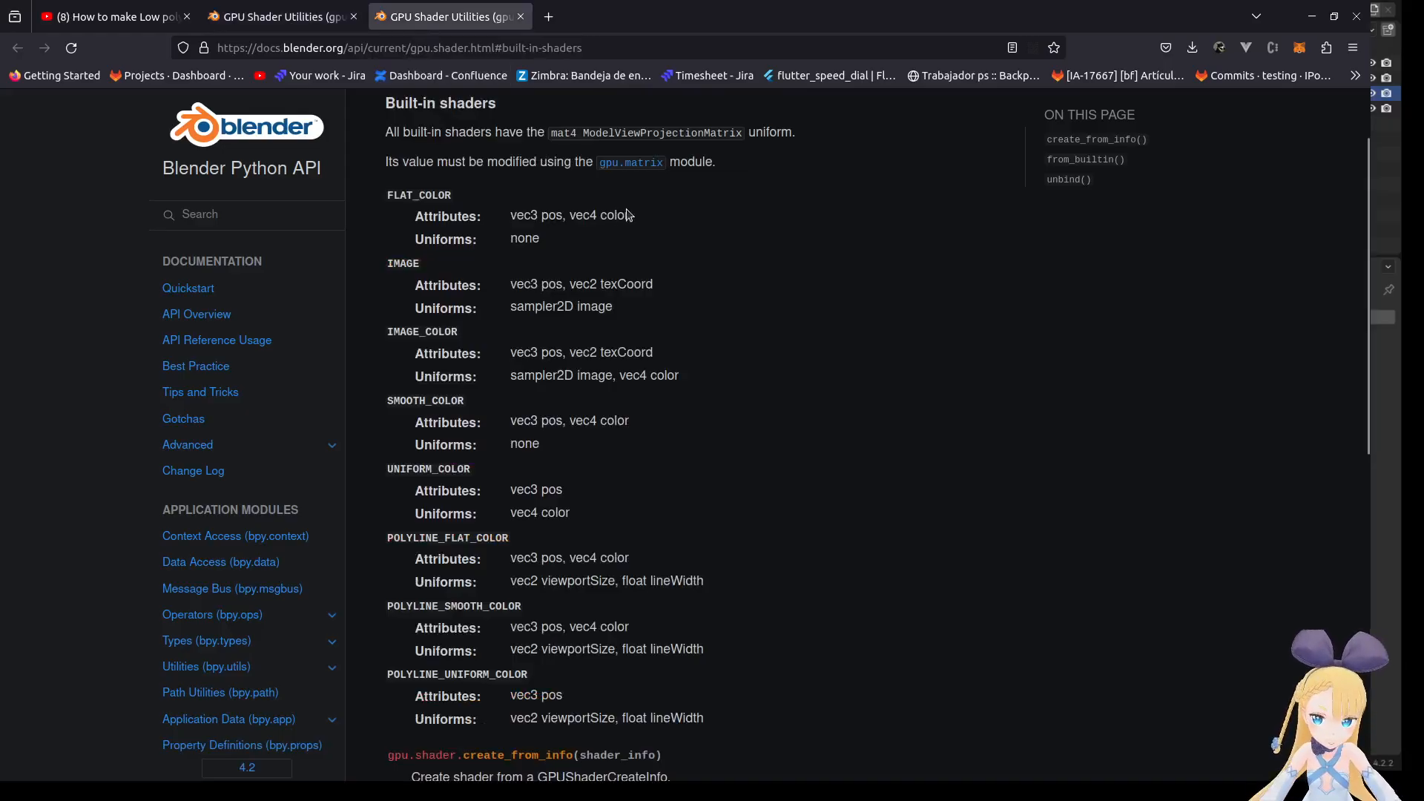
{"action": "scroll", "coordinate": [617, 277], "scroll_direction": "down", "scroll_amount": 6}
{"action": "scroll", "coordinate": [617, 276], "scroll_direction": "down", "scroll_amount": 3}
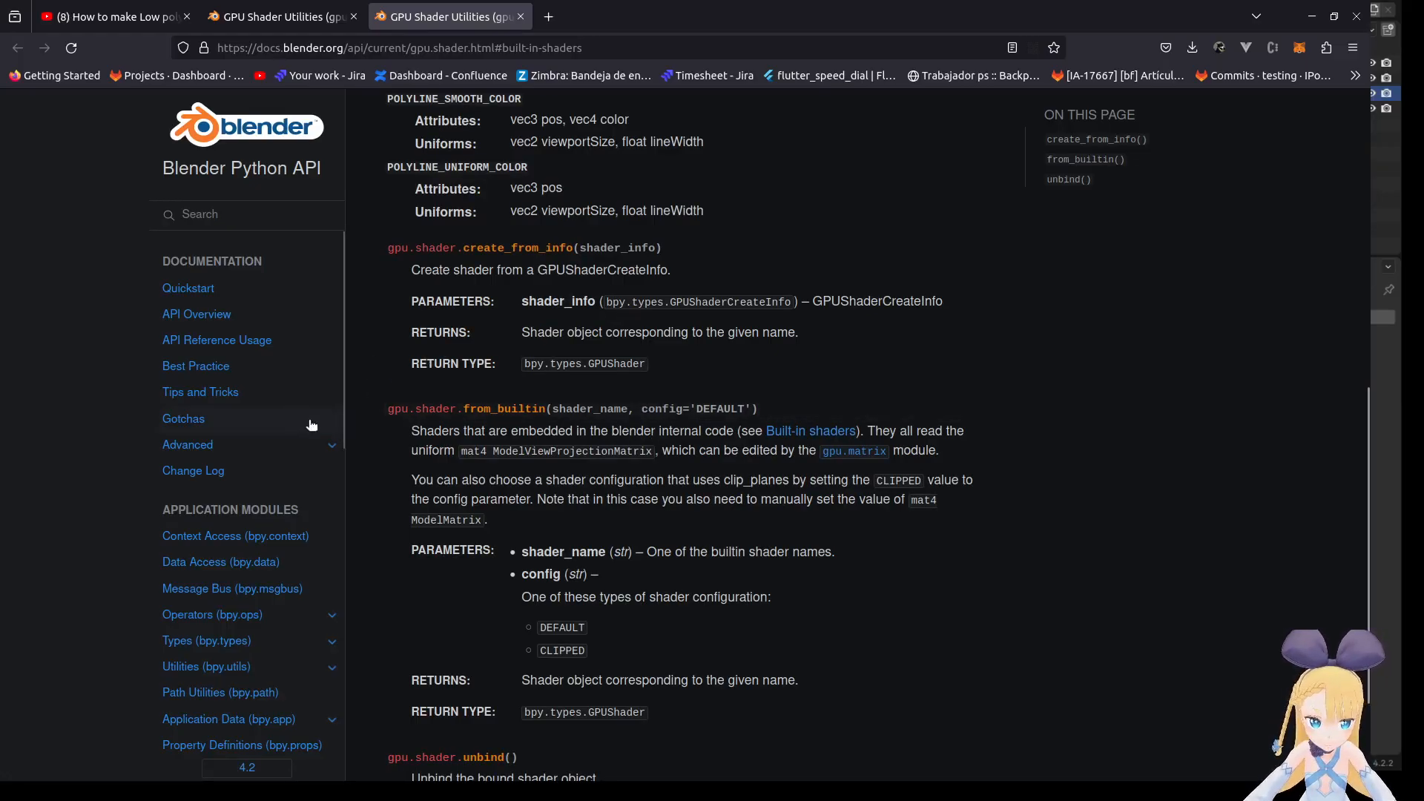
{"action": "scroll", "coordinate": [319, 423], "scroll_direction": "down", "scroll_amount": 1}
{"action": "left_click", "coordinate": [264, 768]}
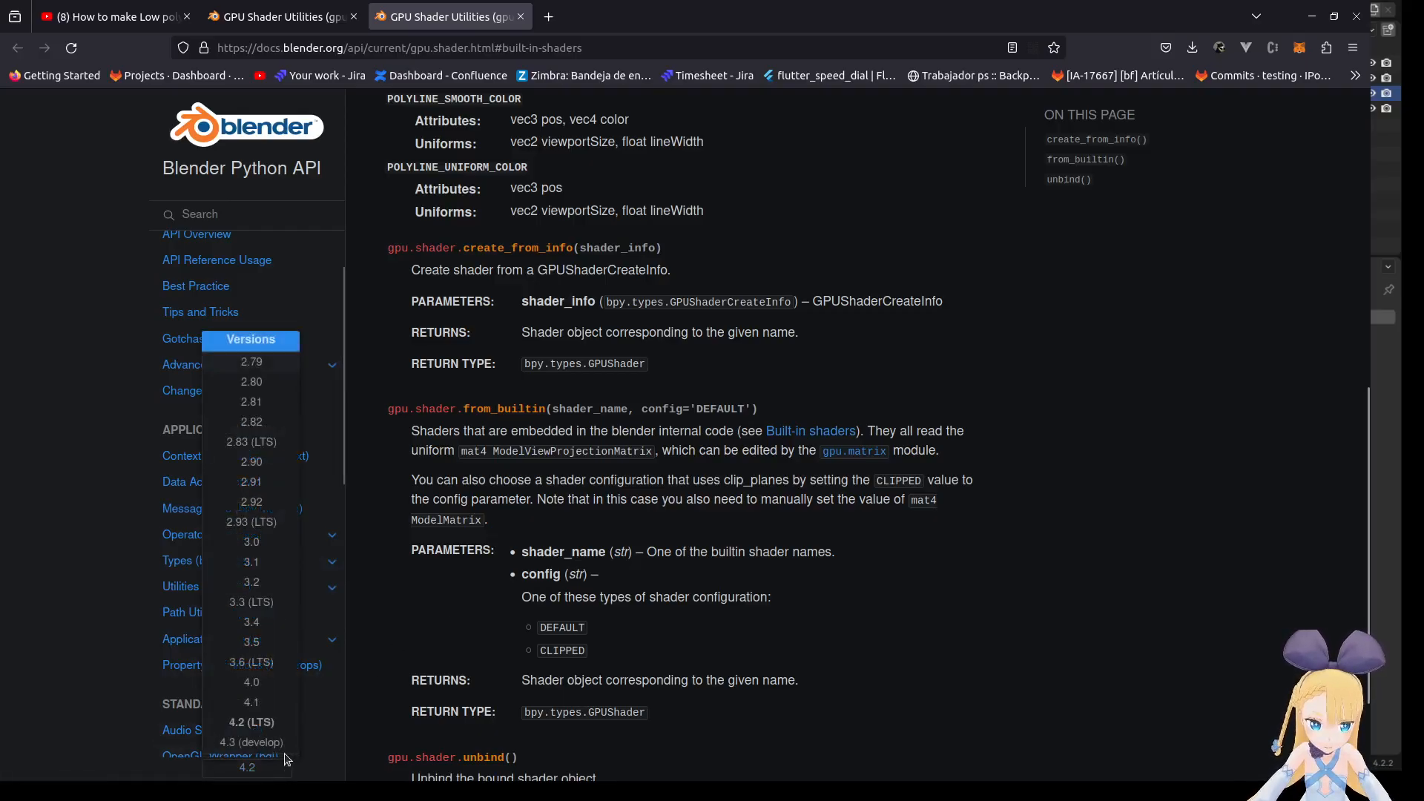
{"action": "left_click", "coordinate": [235, 773]}
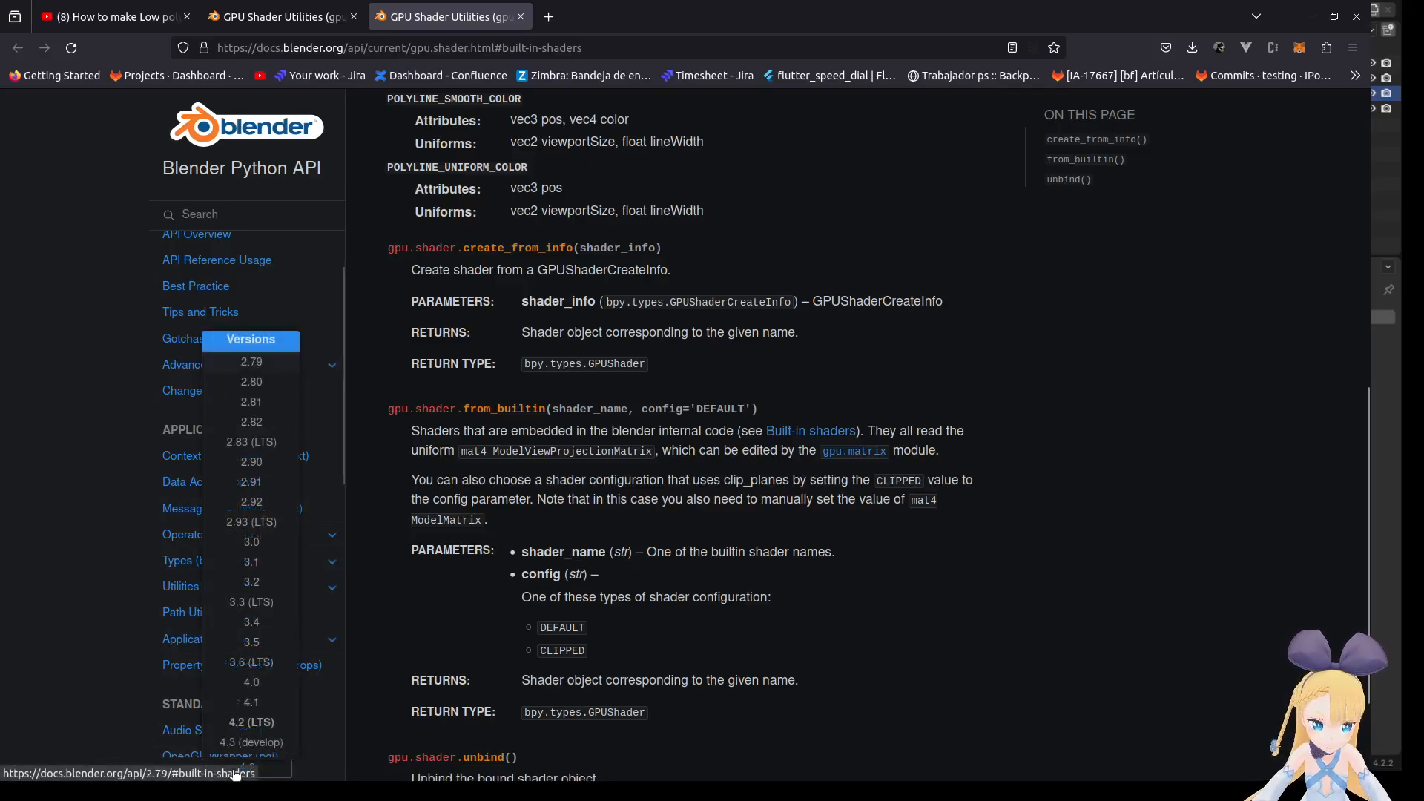
{"action": "scroll", "coordinate": [247, 668], "scroll_direction": "down", "scroll_amount": 1}
{"action": "left_click", "coordinate": [272, 669]}
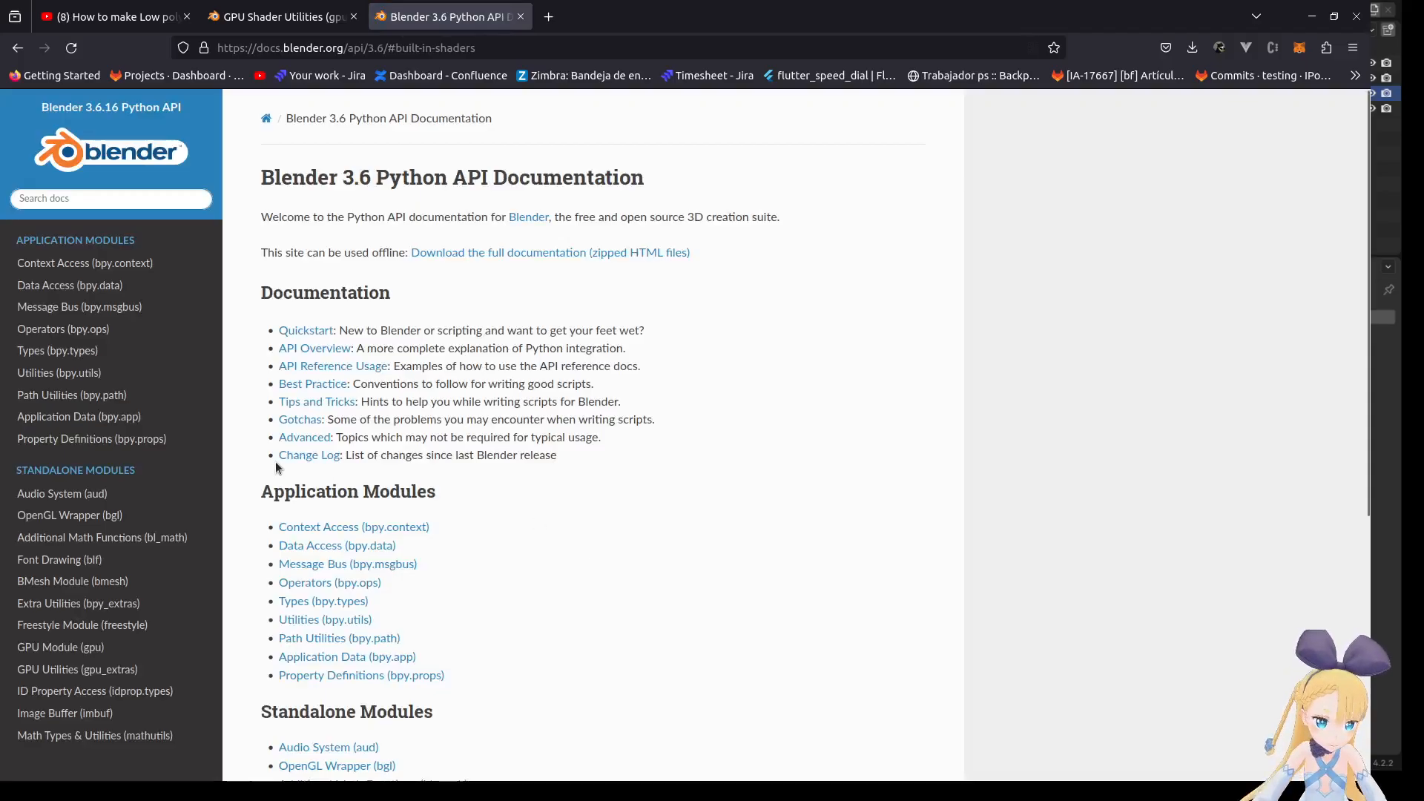
Search the Blender 3.6 documentation for UNIFORM_COLOR and open the GPU Shader Utilities (gpu.shader) page.
{"action": "scroll", "coordinate": [356, 469], "scroll_direction": "down", "scroll_amount": 4}
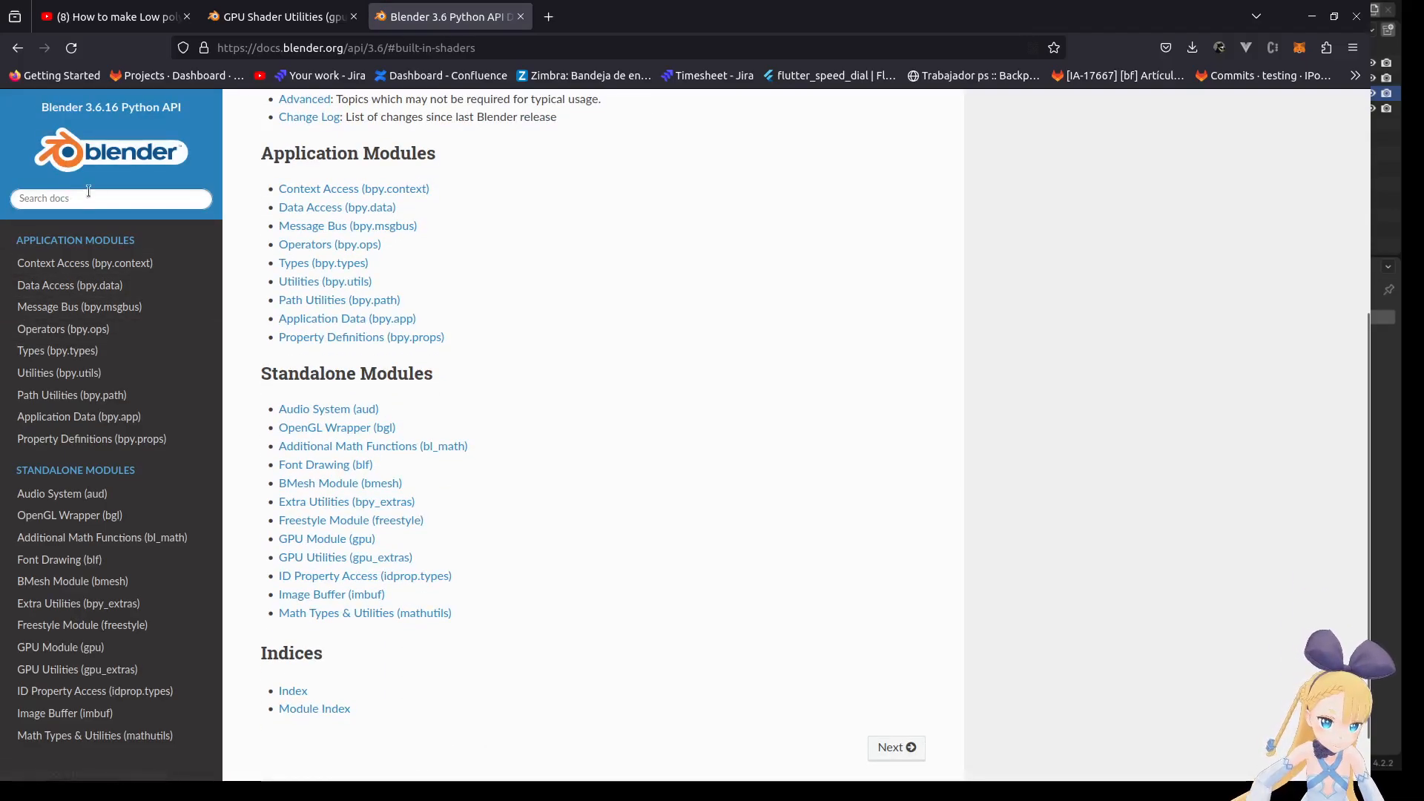
{"action": "left_click", "coordinate": [282, 17]}
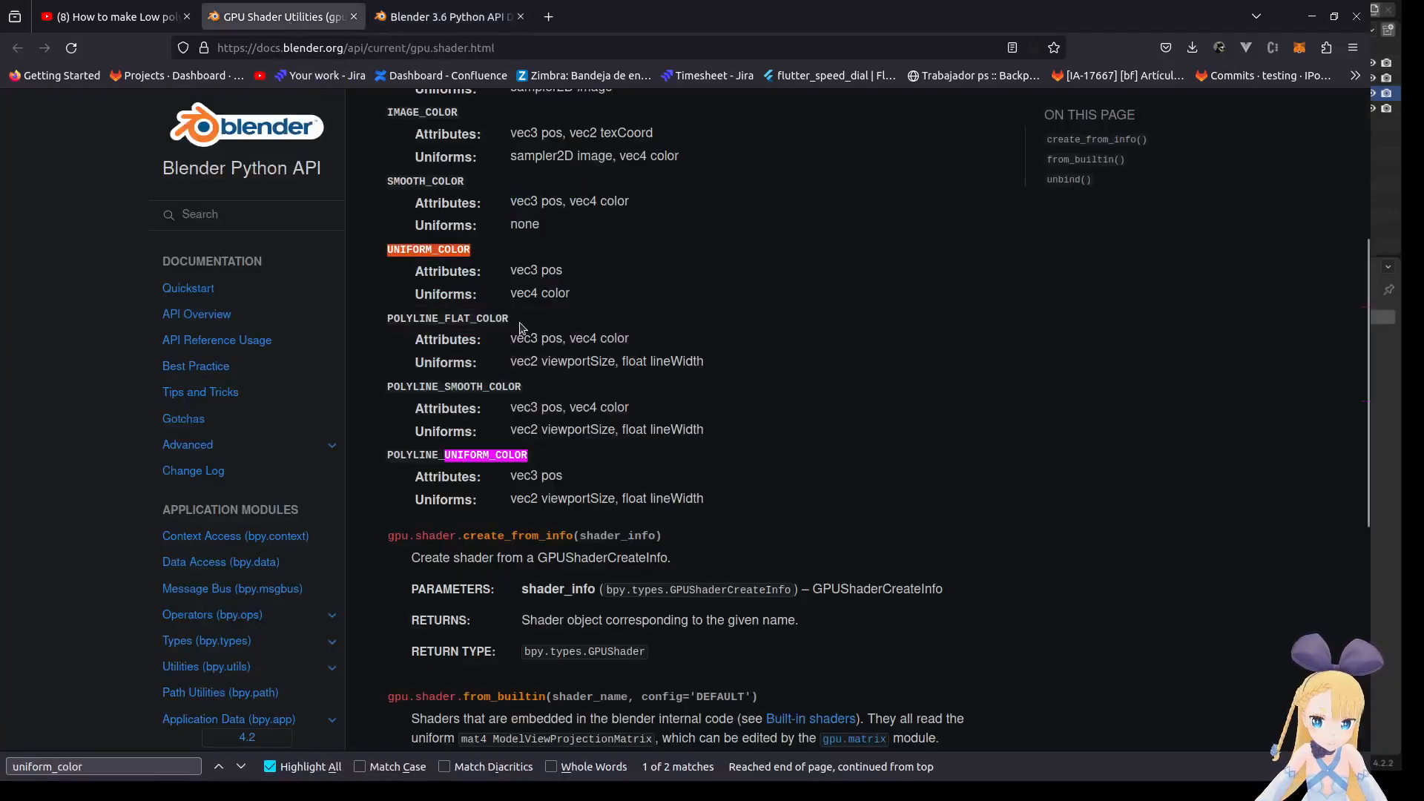
{"action": "left_click", "coordinate": [476, 21]}
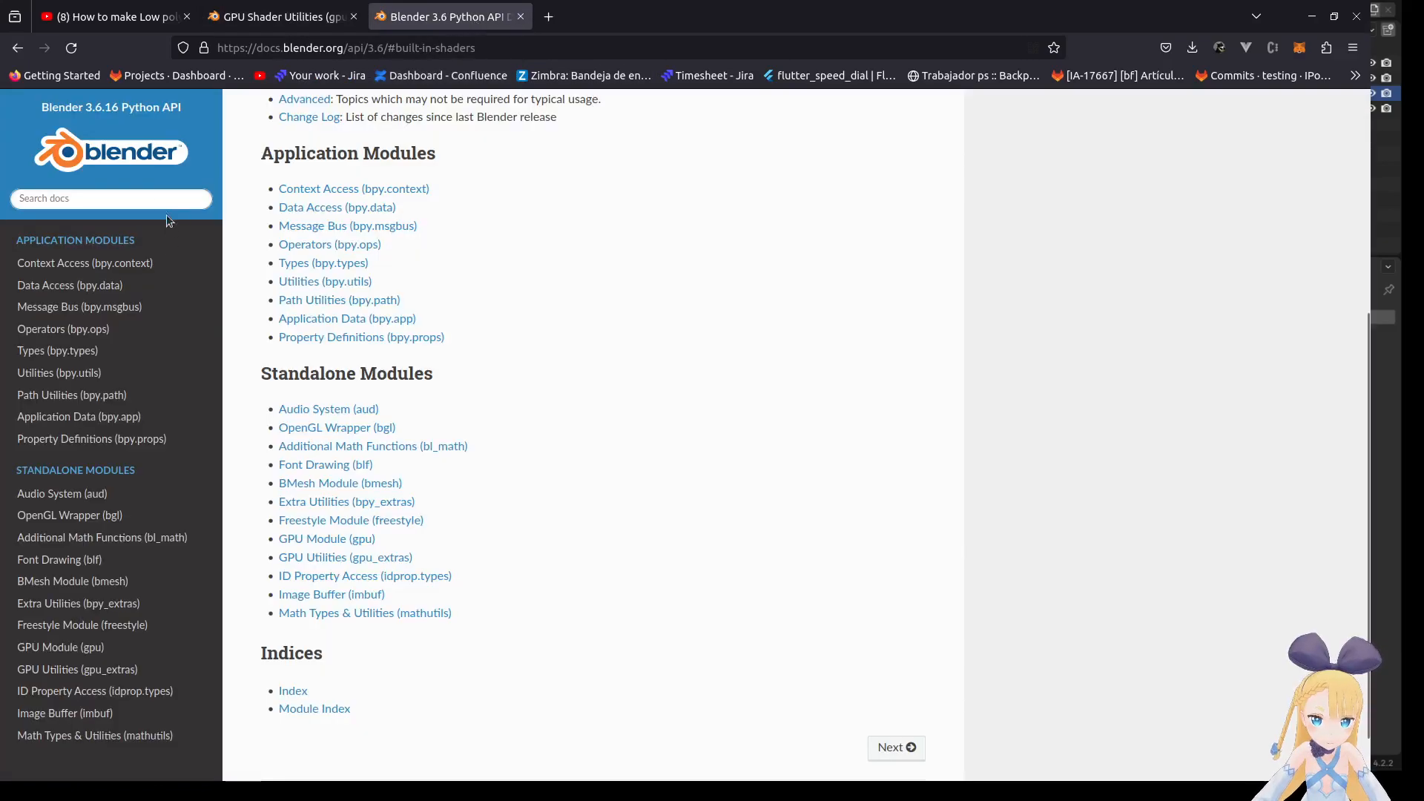
{"action": "type", "text": "UNIFORM_COLOR"}
{"action": "key", "text": "Return"}
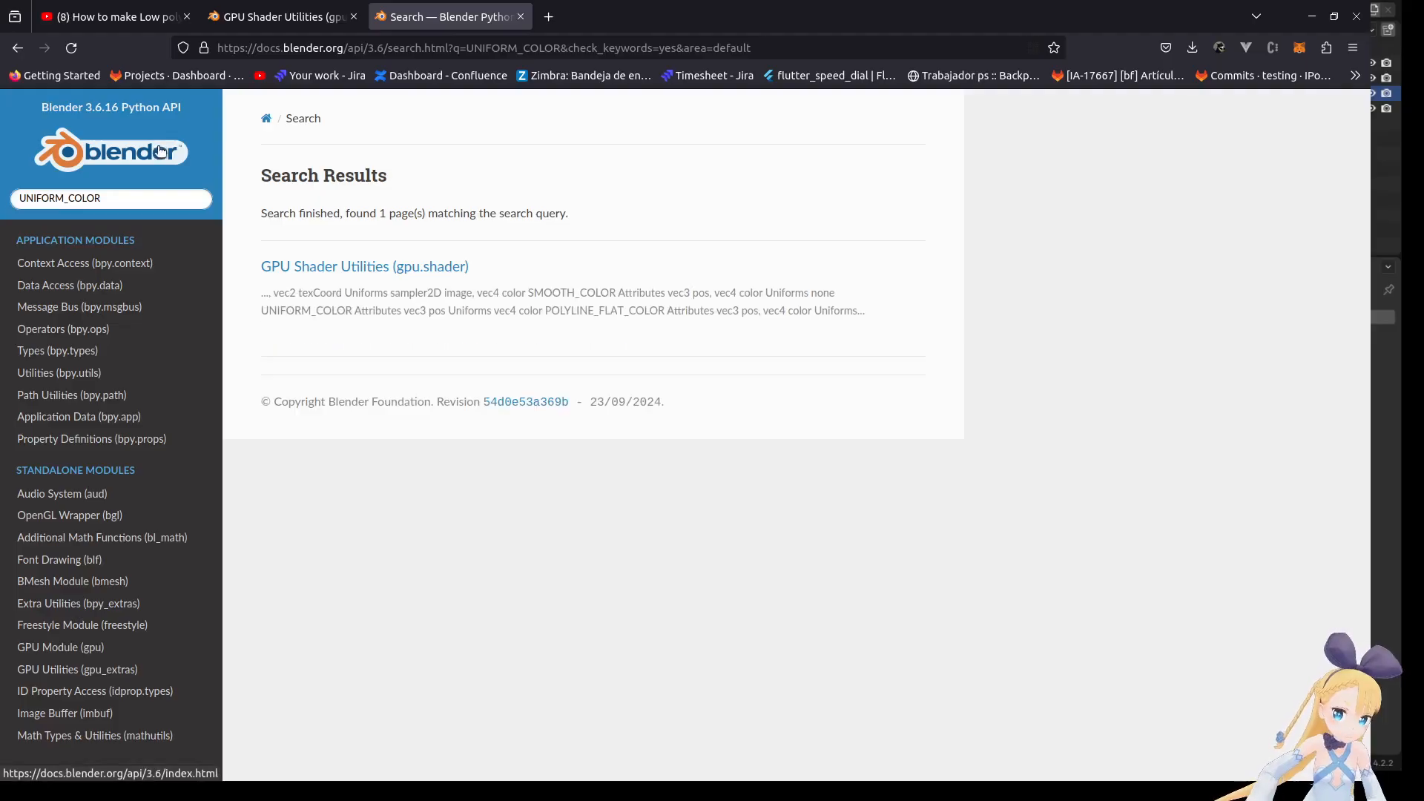
{"action": "left_click", "coordinate": [332, 261]}
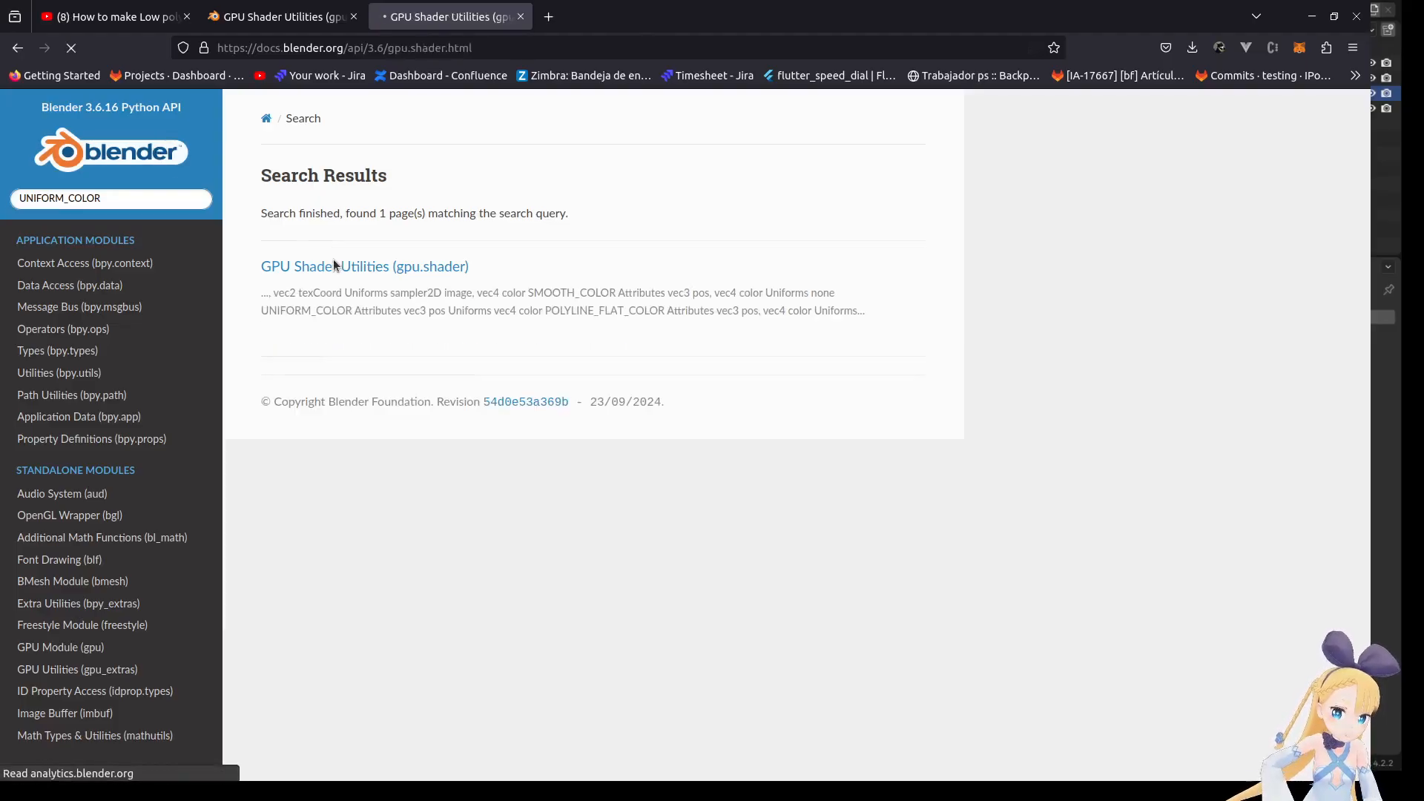
Compare the return description of gpu.shader.from_builtin on the 3.6 page with the one on the 4.2 page.
{"action": "scroll", "coordinate": [662, 323], "scroll_direction": "down", "scroll_amount": 7}
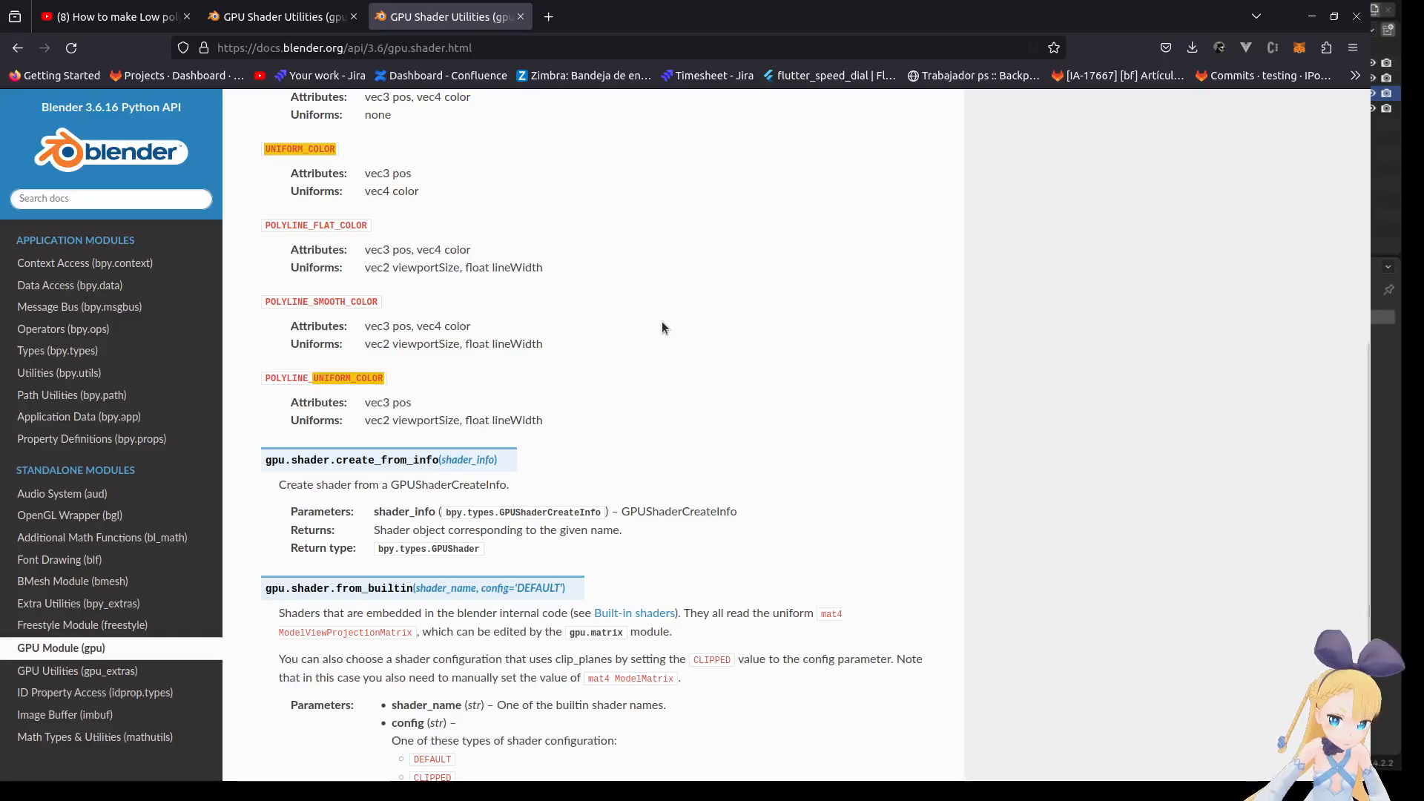
{"action": "scroll", "coordinate": [663, 327], "scroll_direction": "down", "scroll_amount": 3}
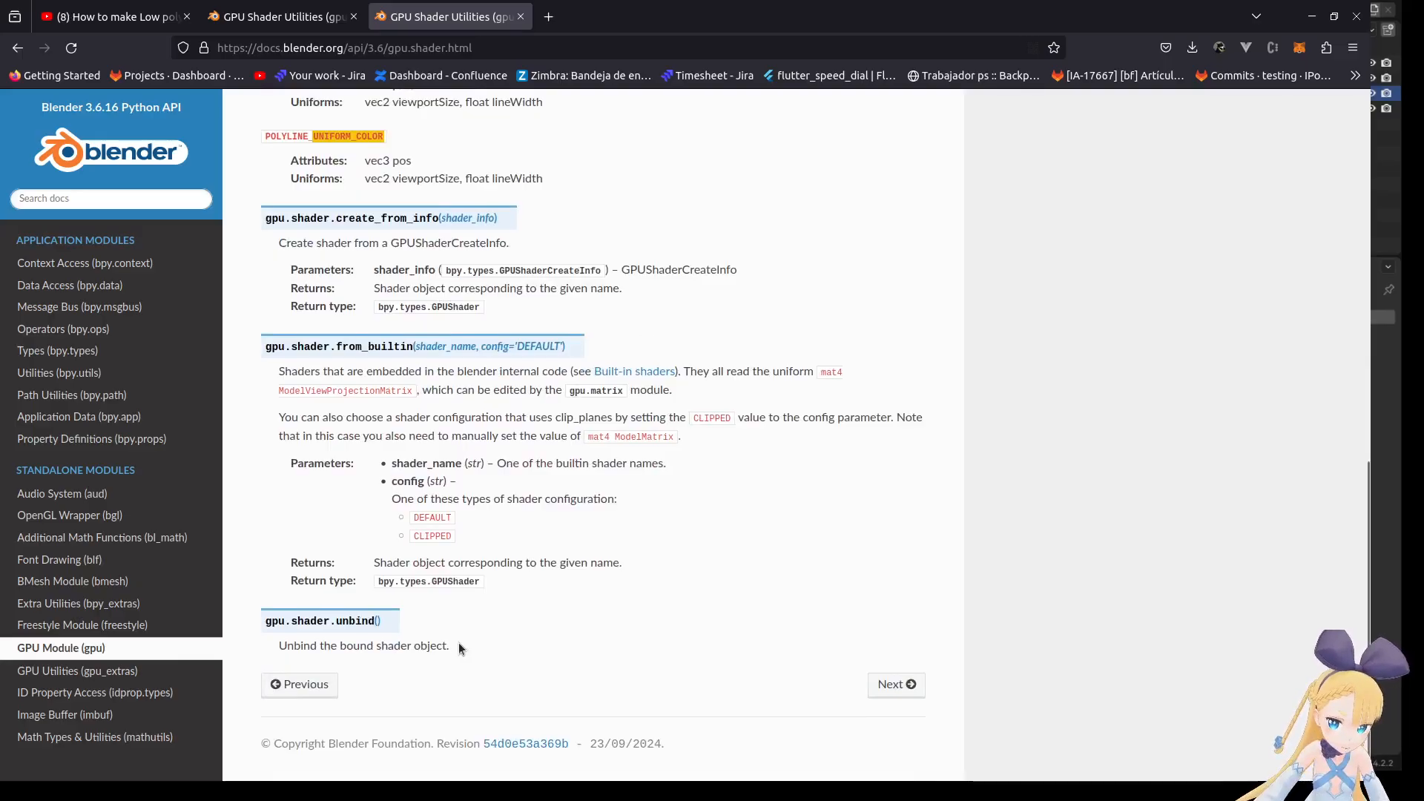
{"action": "left_click_drag", "start_coordinate": [375, 564], "coordinate": [619, 573]}
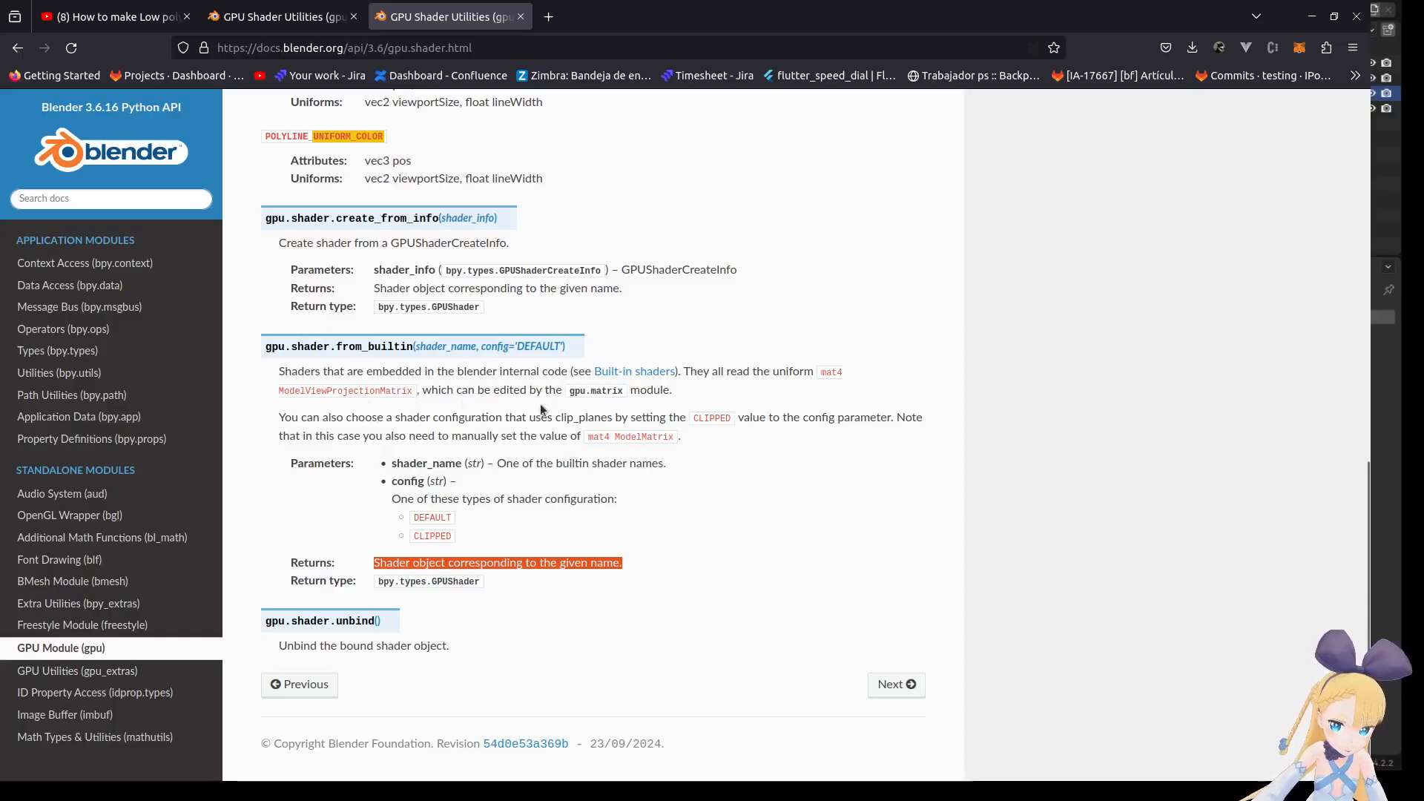
{"action": "left_click", "coordinate": [252, 22]}
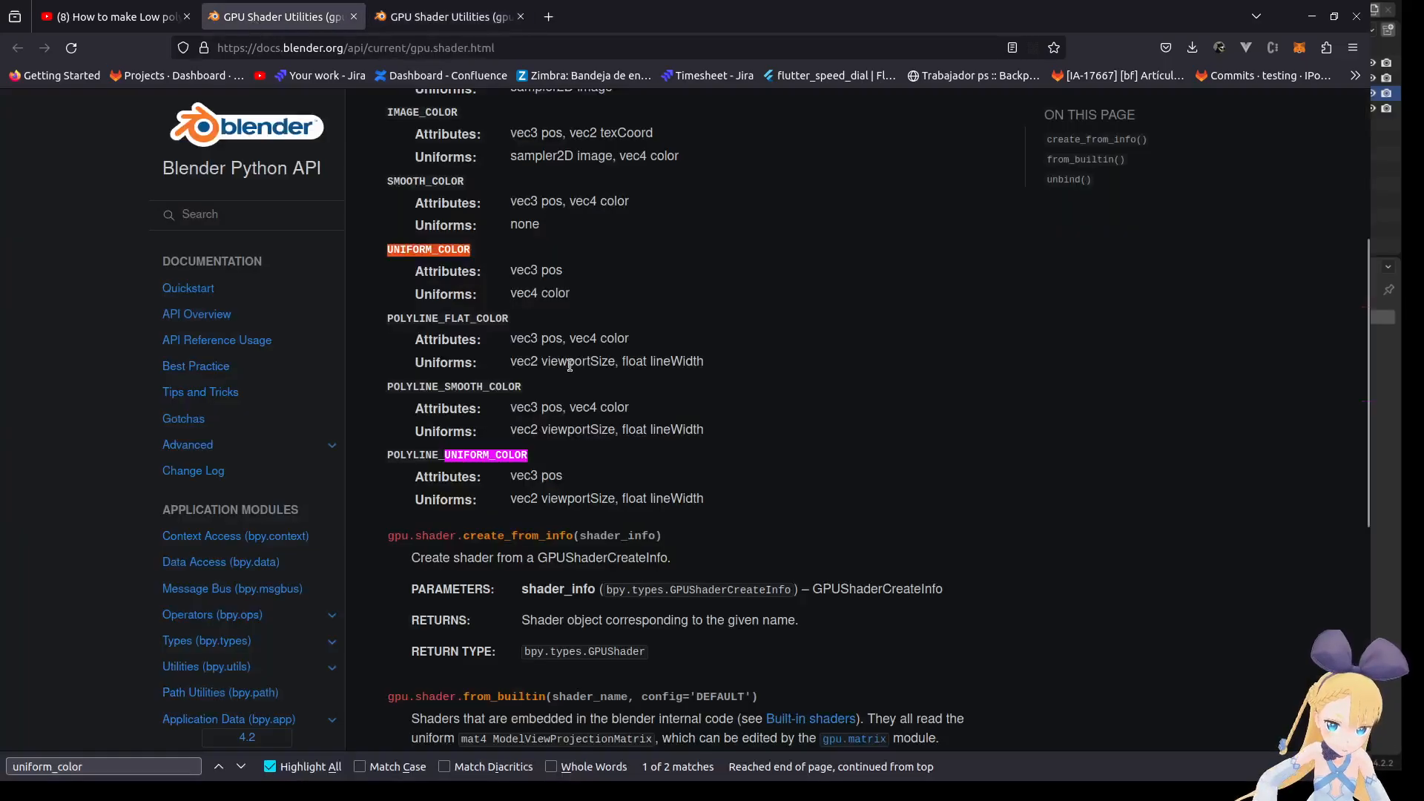
{"action": "scroll", "coordinate": [571, 367], "scroll_direction": "down", "scroll_amount": 2}
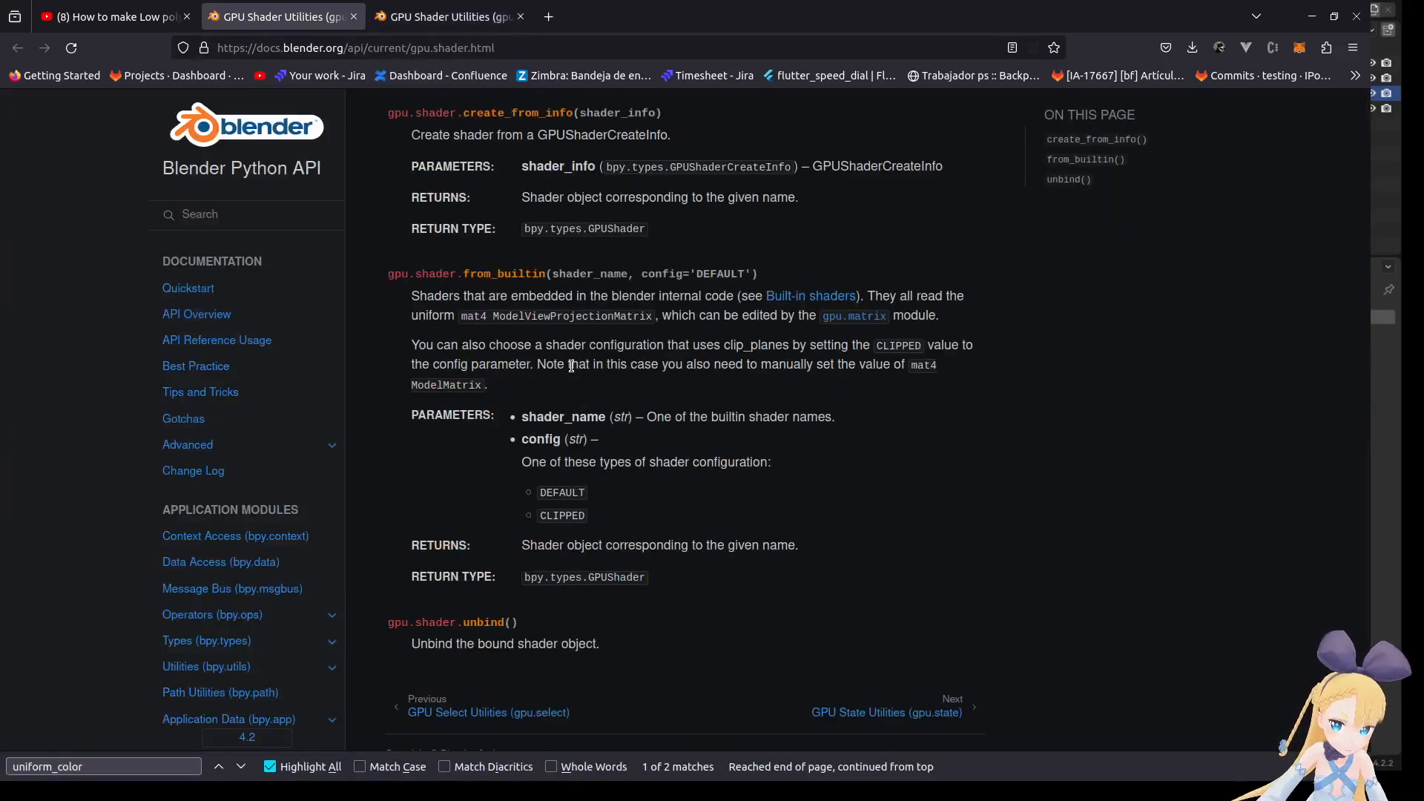
{"action": "left_click_drag", "start_coordinate": [529, 546], "coordinate": [836, 550]}
{"action": "key", "text": "alt+Tab"}
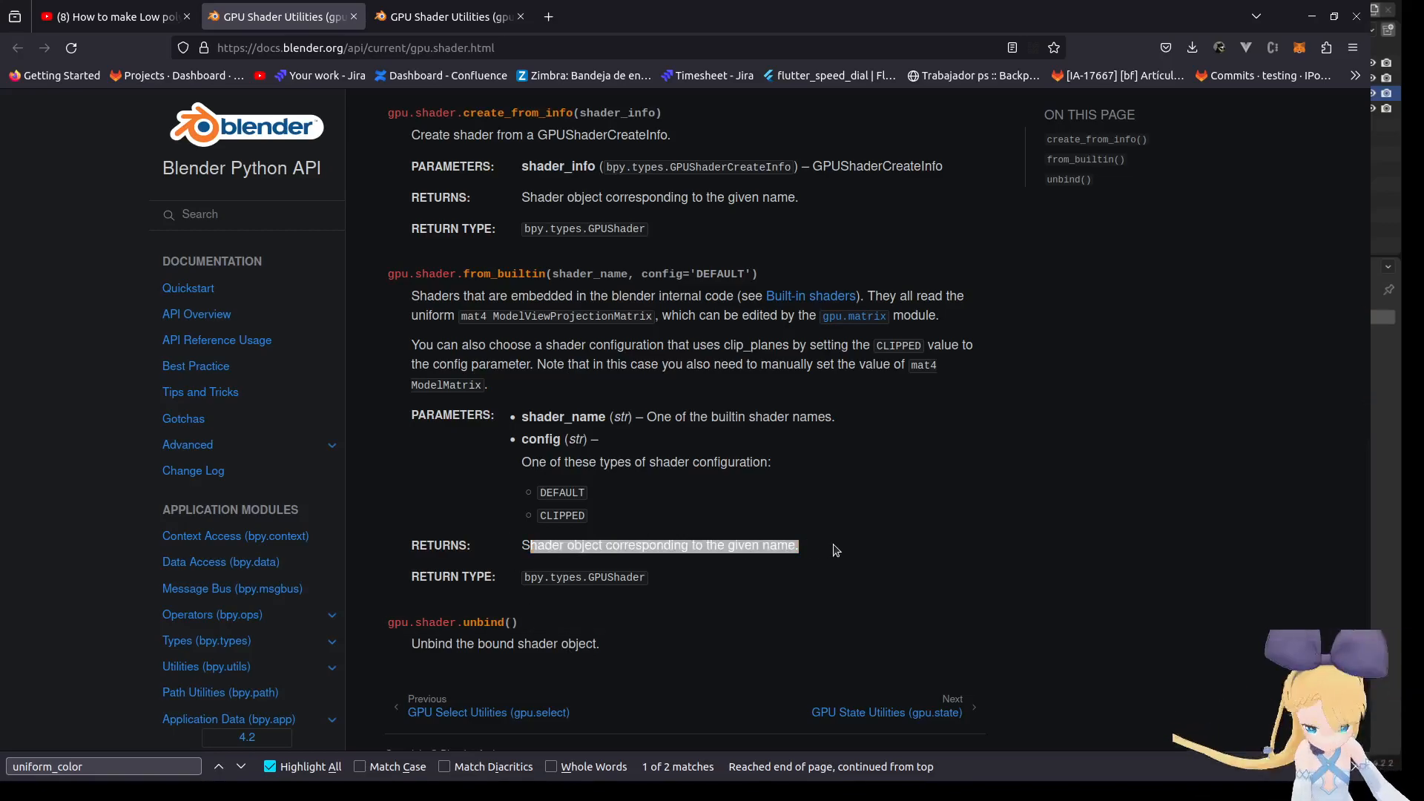
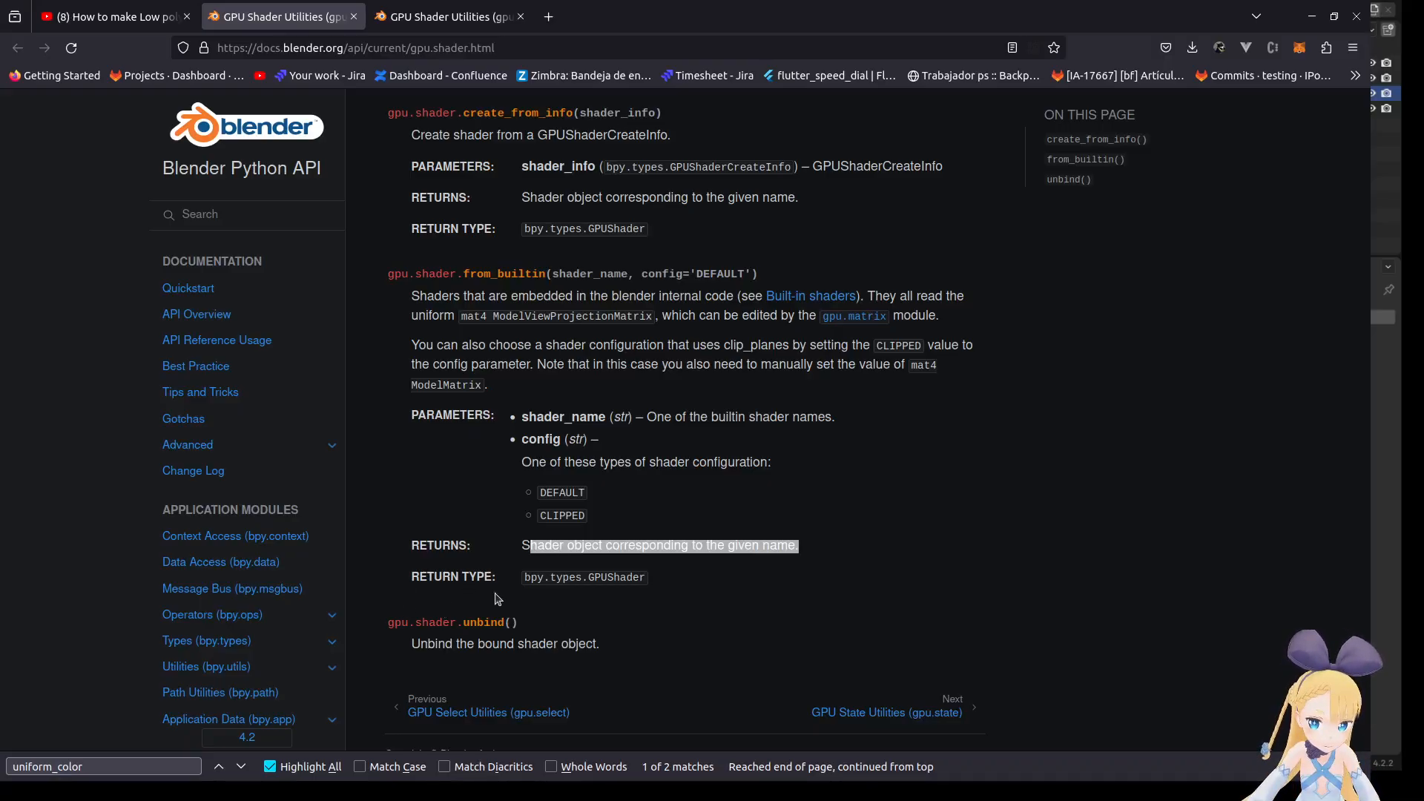
Switch to Blender, reinstall the add-on from shortcut_VUr-master.zip through the preferences and try to start Shortcut VUr.
{"action": "key", "text": "alt+Tab"}
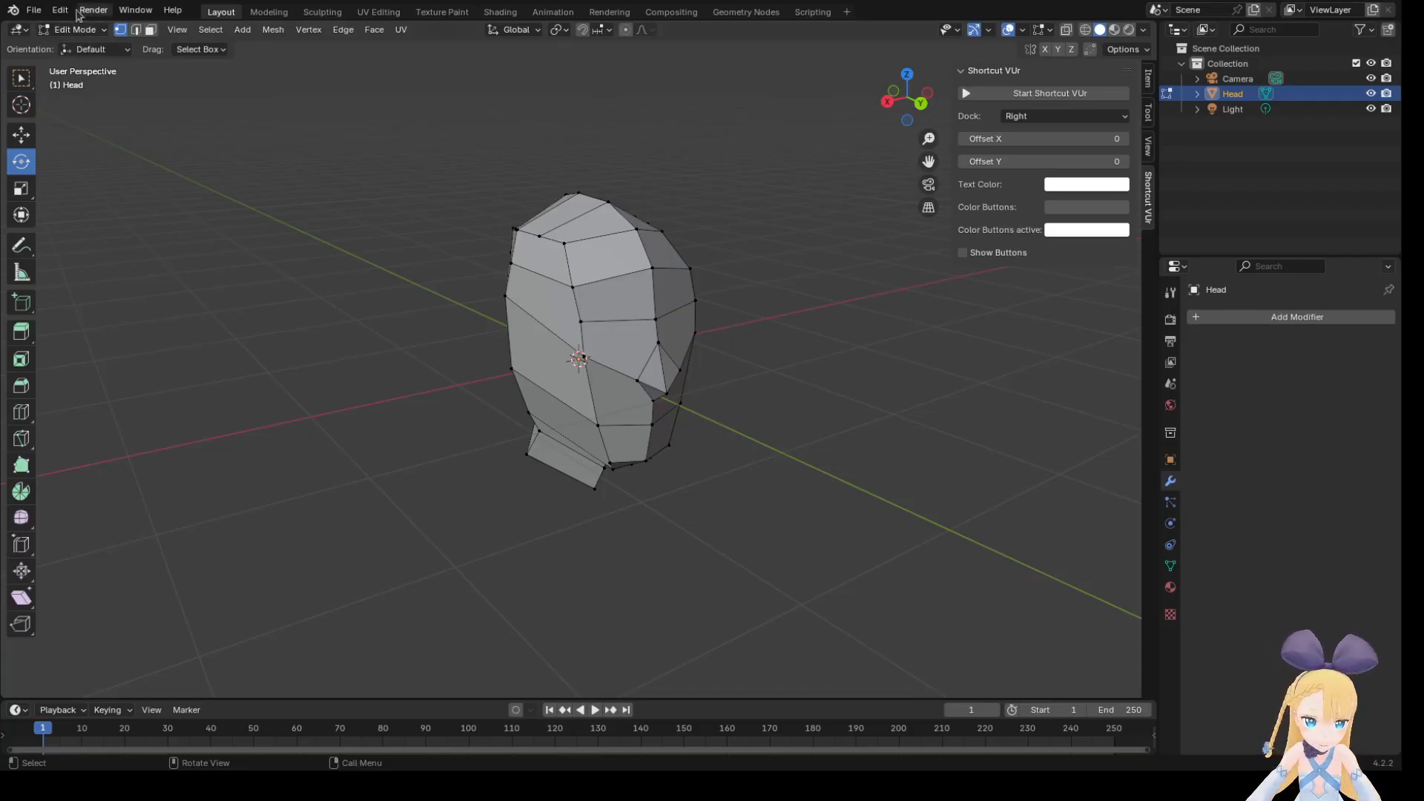
{"action": "left_click", "coordinate": [62, 10]}
{"action": "left_click", "coordinate": [139, 211]}
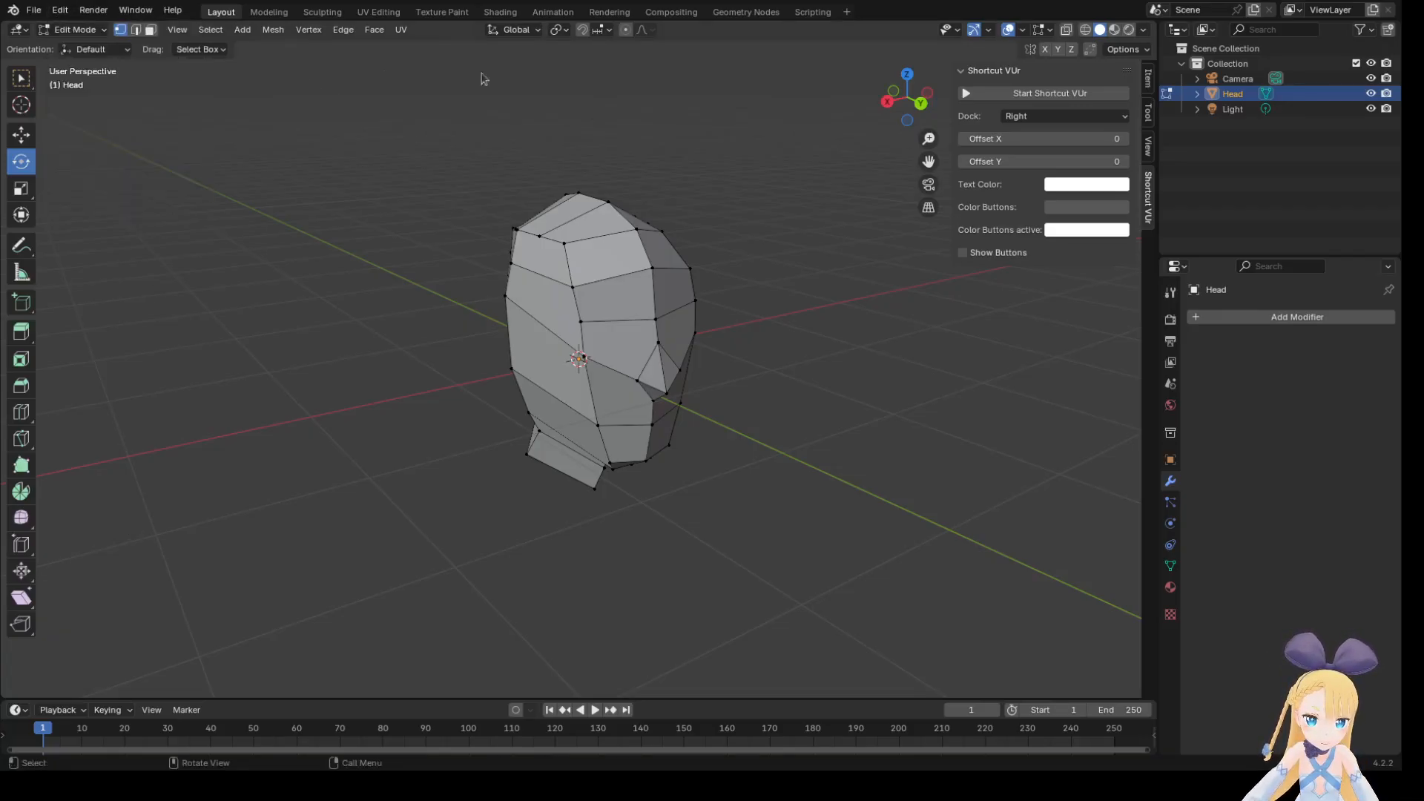
{"action": "left_click", "coordinate": [402, 147]}
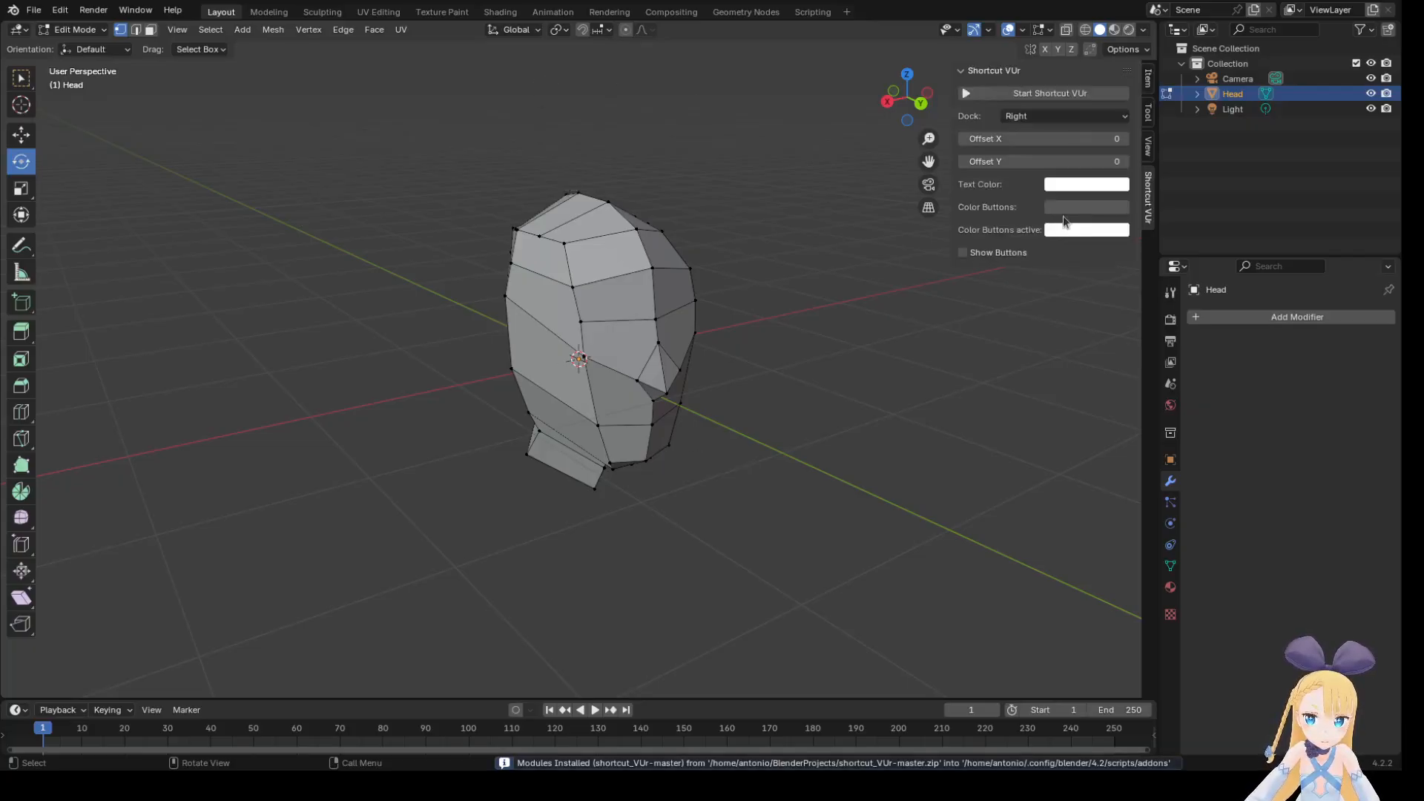
{"action": "left_click", "coordinate": [1068, 94]}
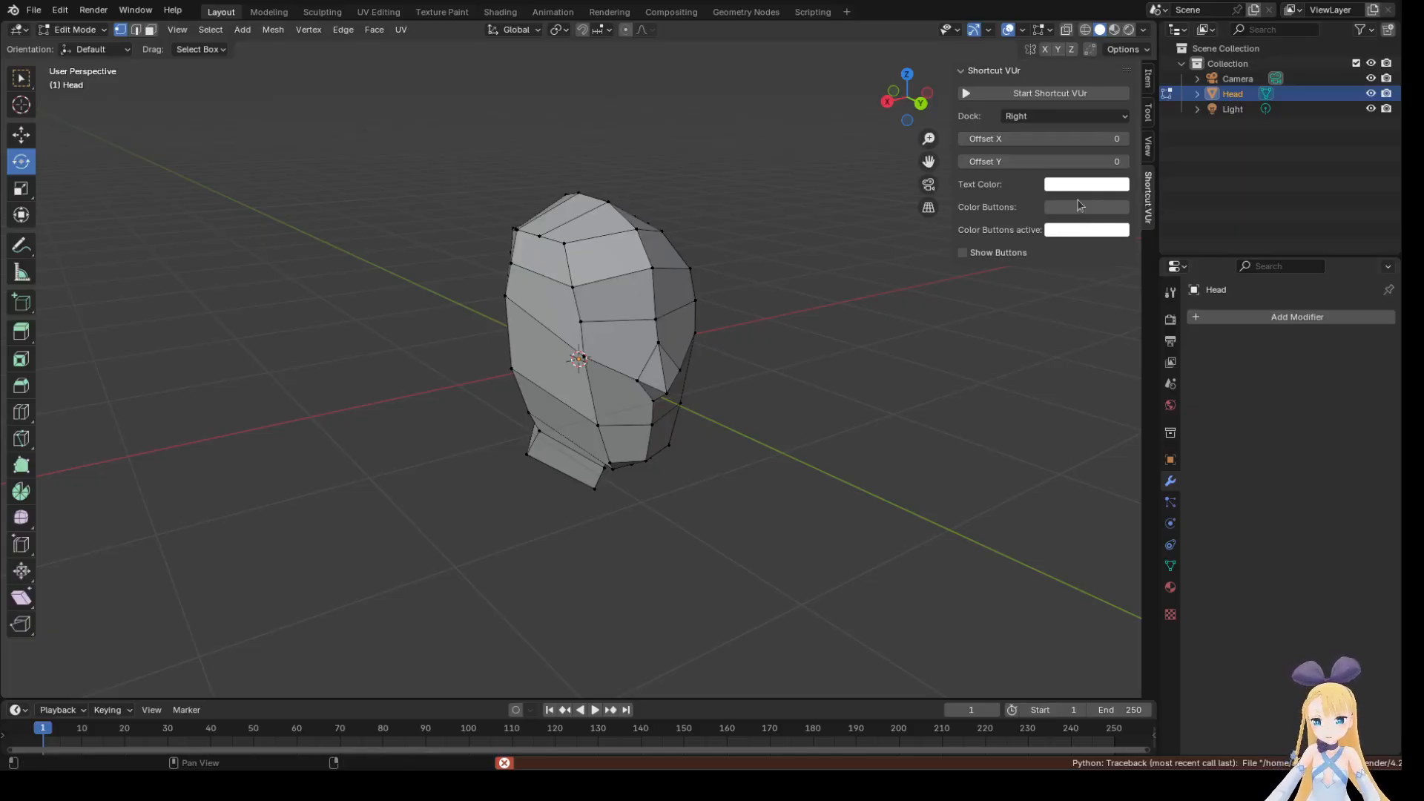
{"action": "left_click", "coordinate": [1148, 78]}
{"action": "middle_click_drag", "start_coordinate": [947, 184], "coordinate": [792, 335]}
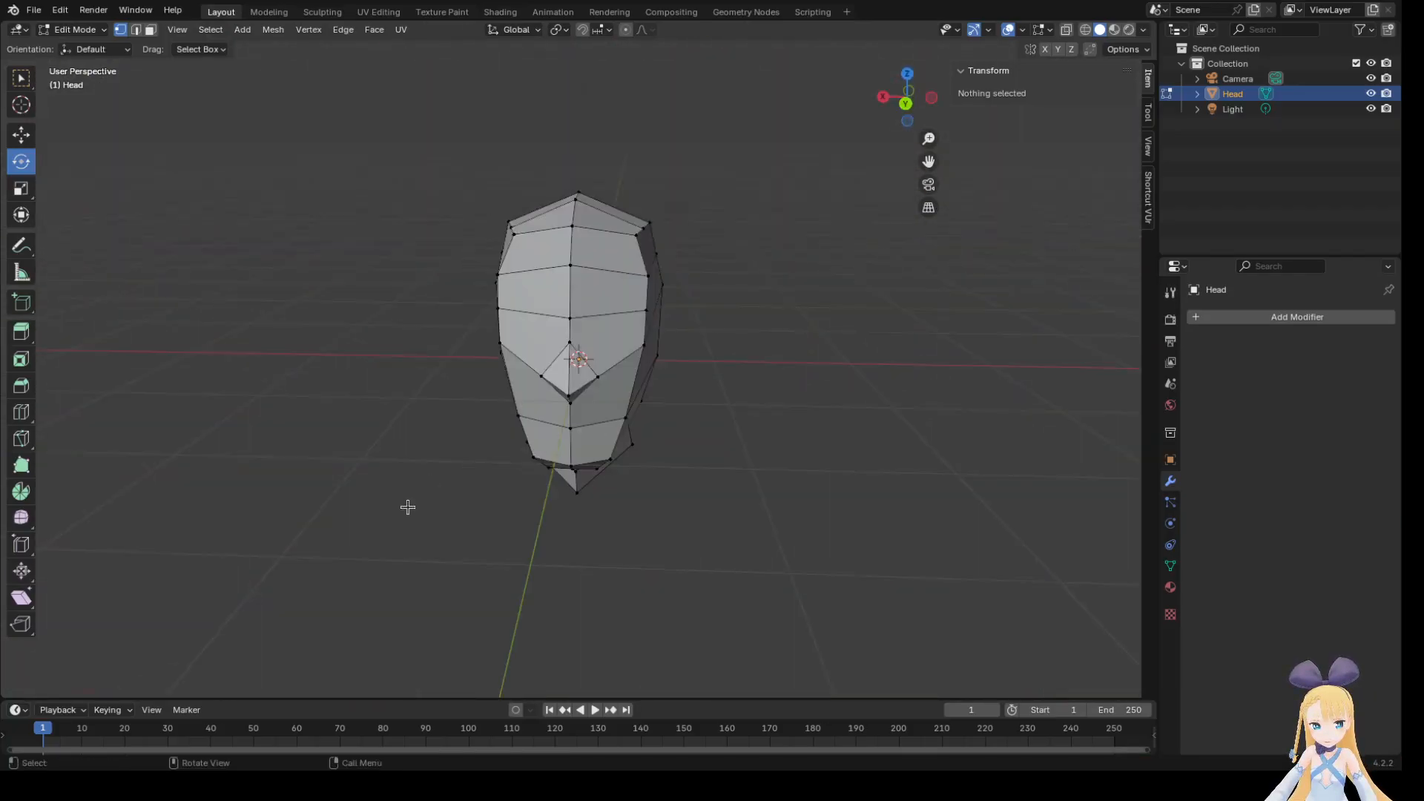
{"action": "left_click", "coordinate": [16, 711]}
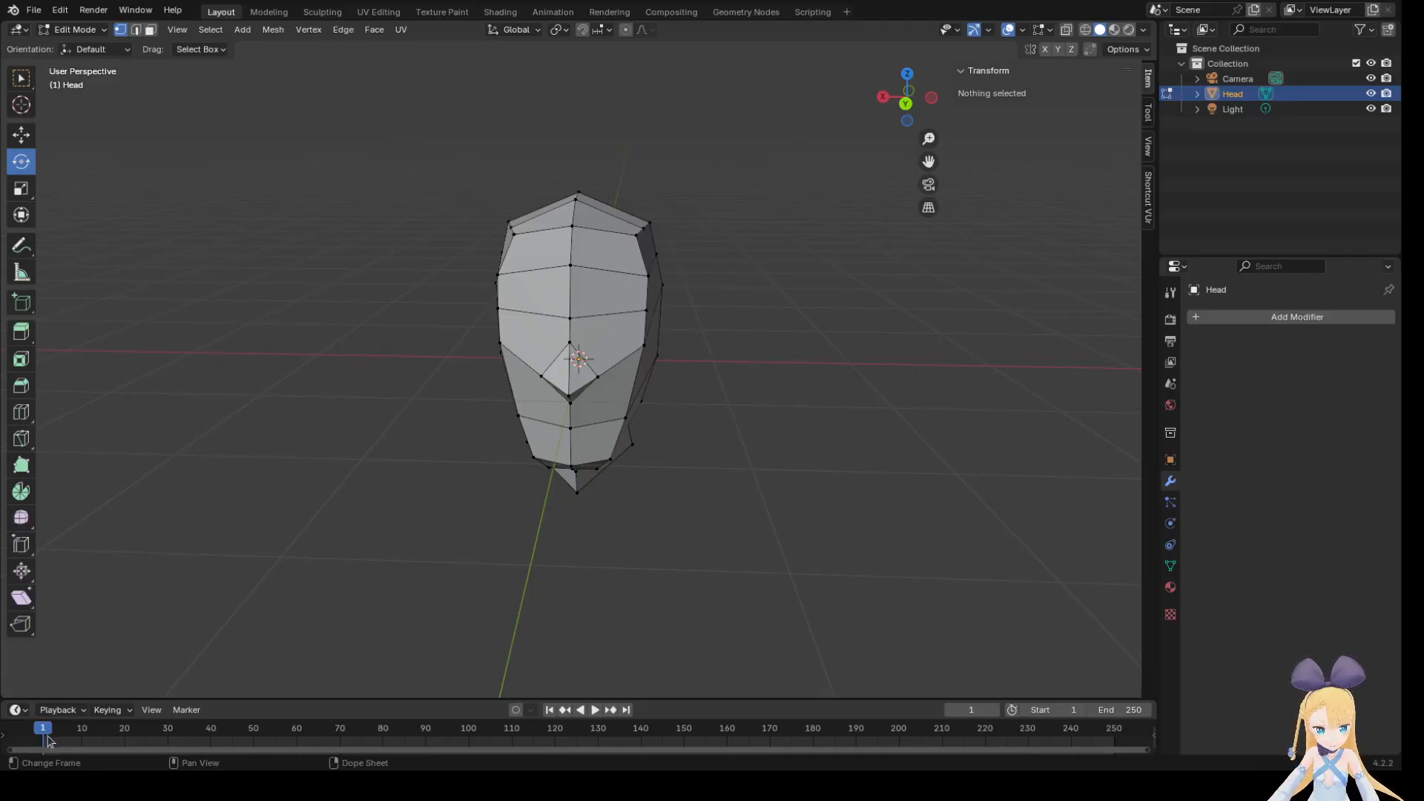
{"action": "middle_click_drag", "start_coordinate": [388, 448], "coordinate": [403, 493]}
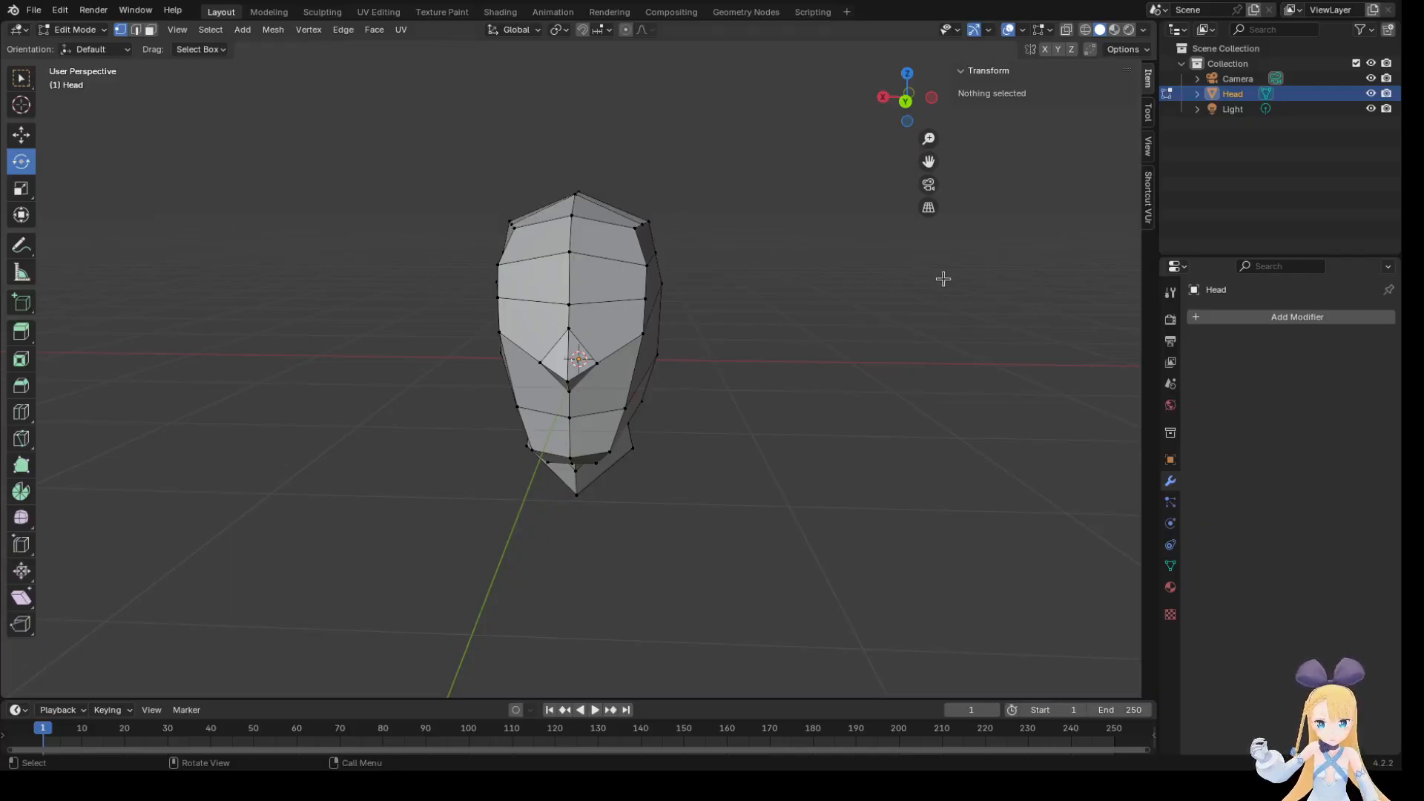
{"action": "key", "text": "a"}
{"action": "middle_click_drag", "start_coordinate": [872, 311], "coordinate": [734, 290]}
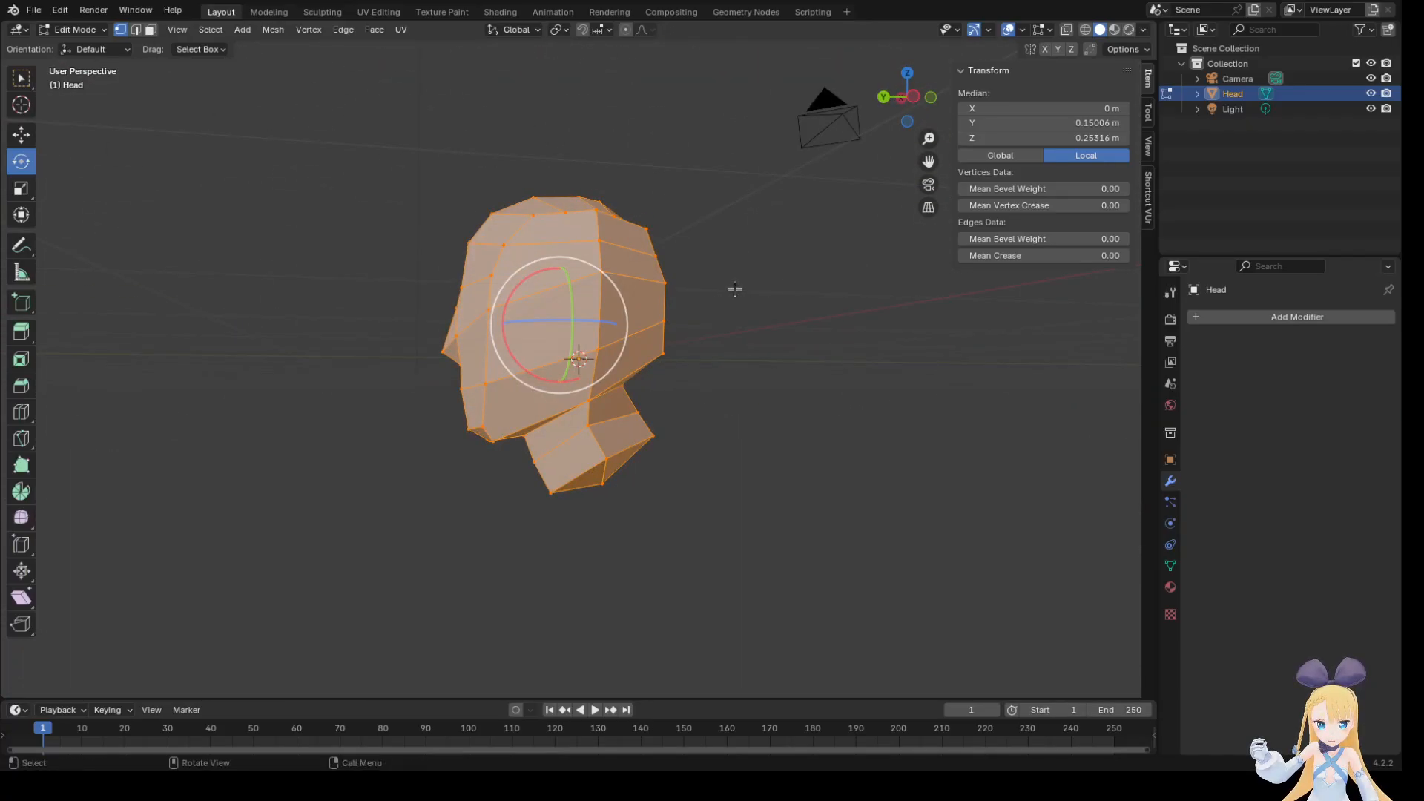
{"action": "key", "text": "ctrl+v"}
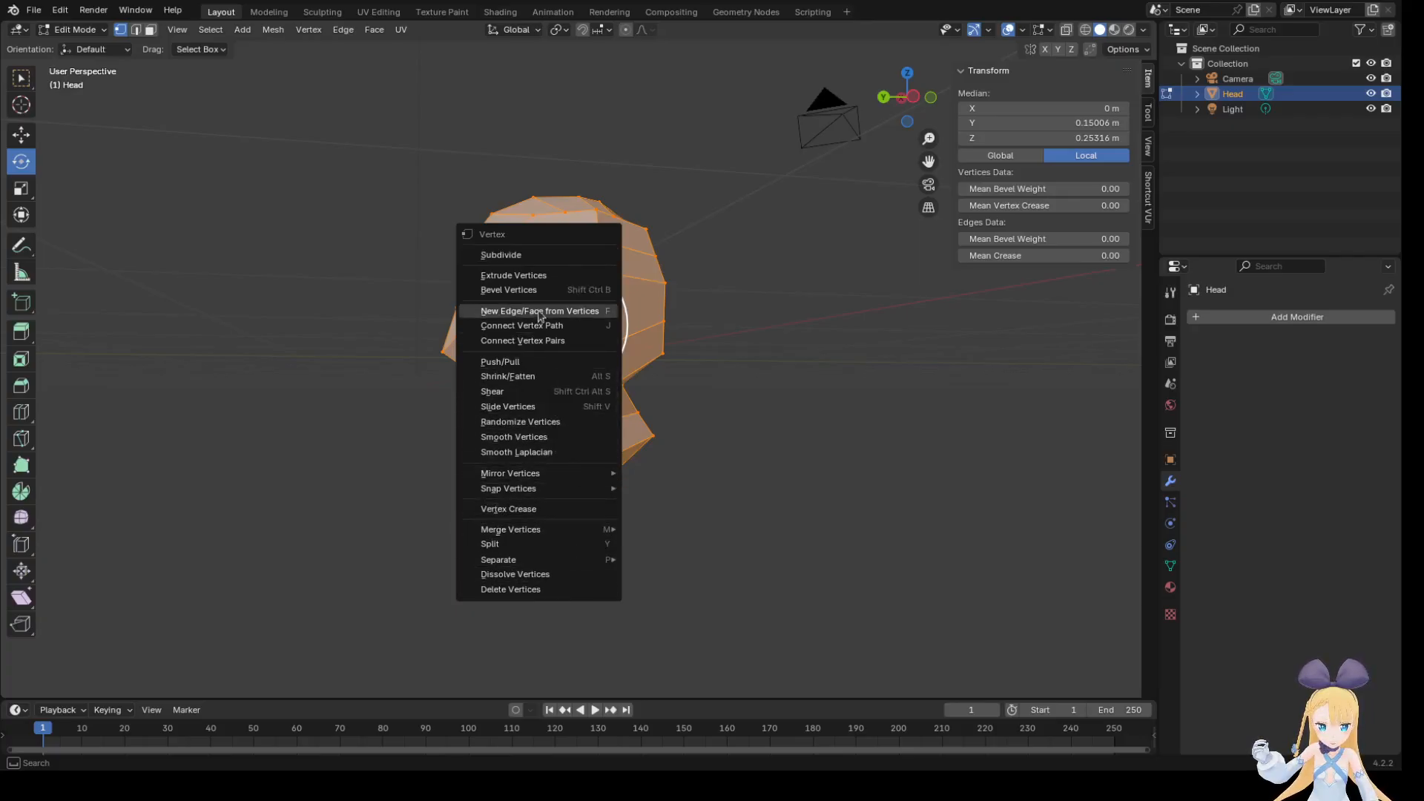
Duplicate the head in place in Object Mode and hide the original Head object.
{"action": "key", "text": "Tab"}
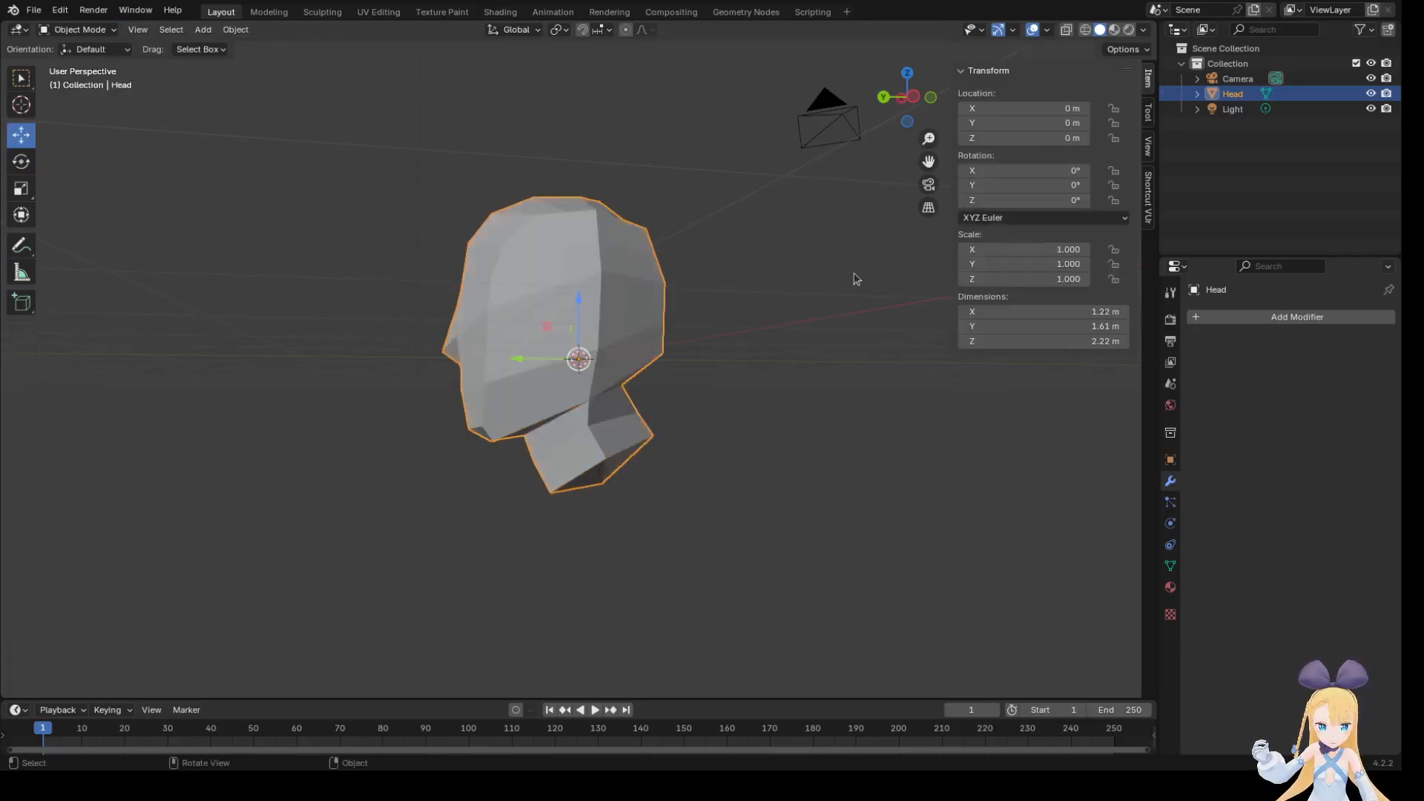
{"action": "right_click", "coordinate": [572, 284]}
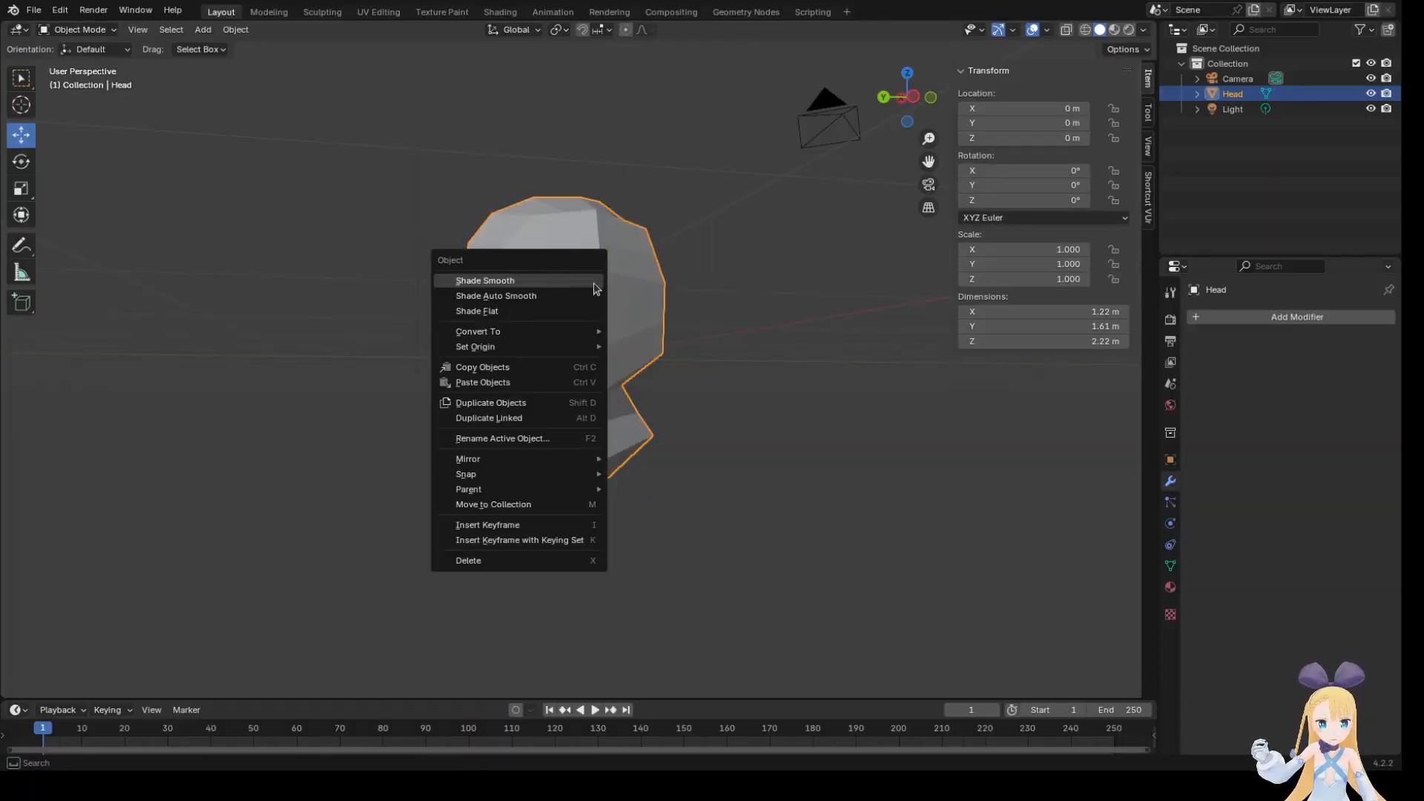
{"action": "middle_click_drag", "start_coordinate": [824, 354], "coordinate": [912, 393]}
{"action": "key", "text": "shift+d"}
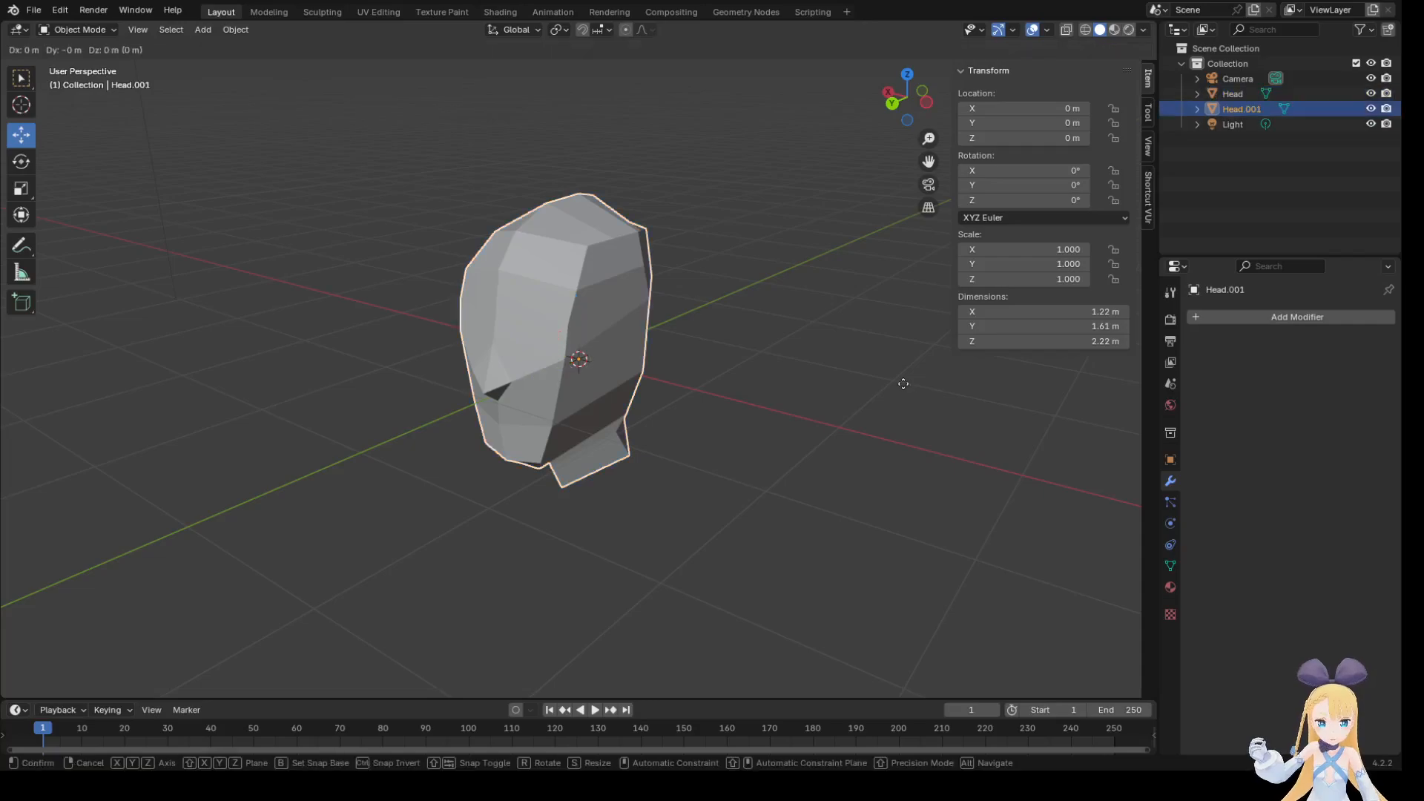
{"action": "right_click", "coordinate": [963, 354]}
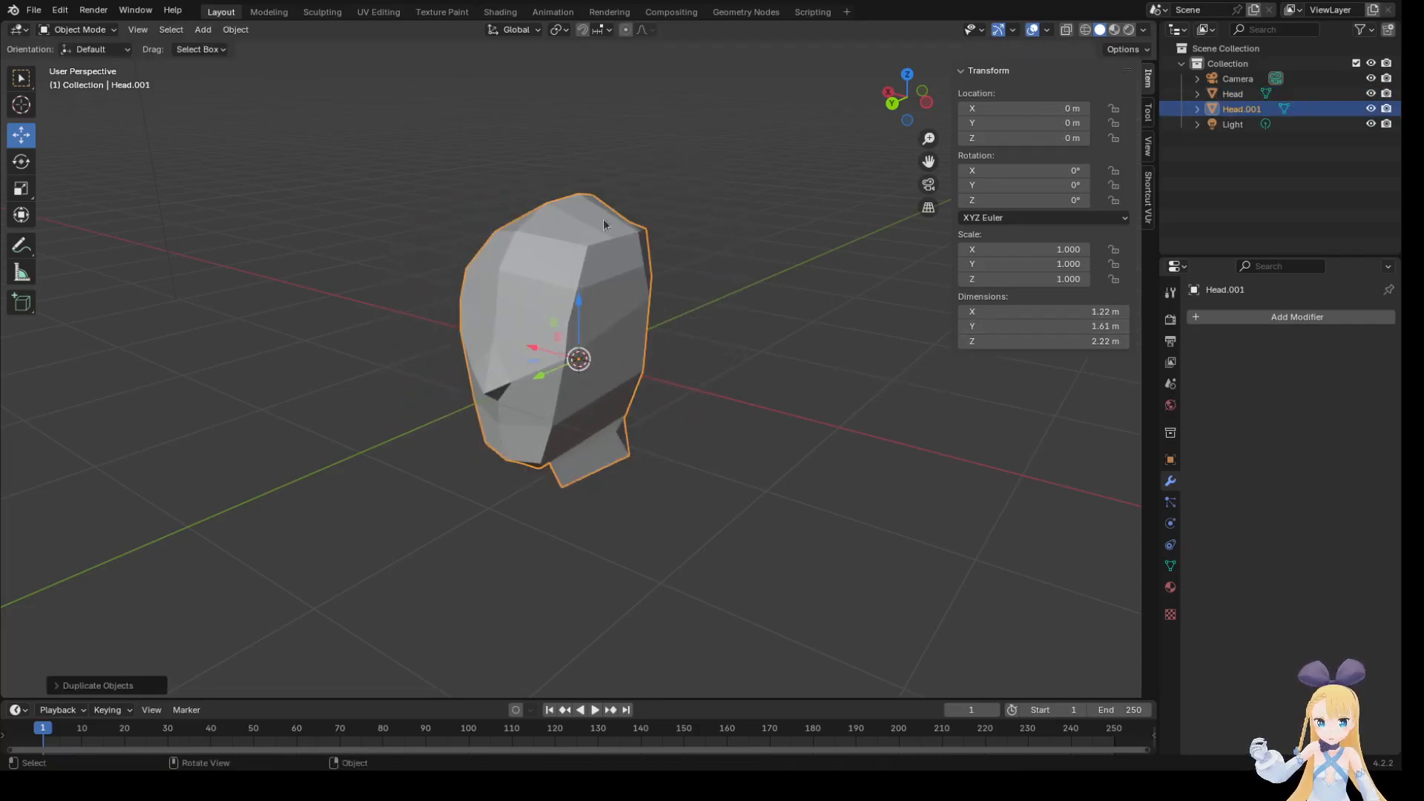
{"action": "key", "text": "Up"}
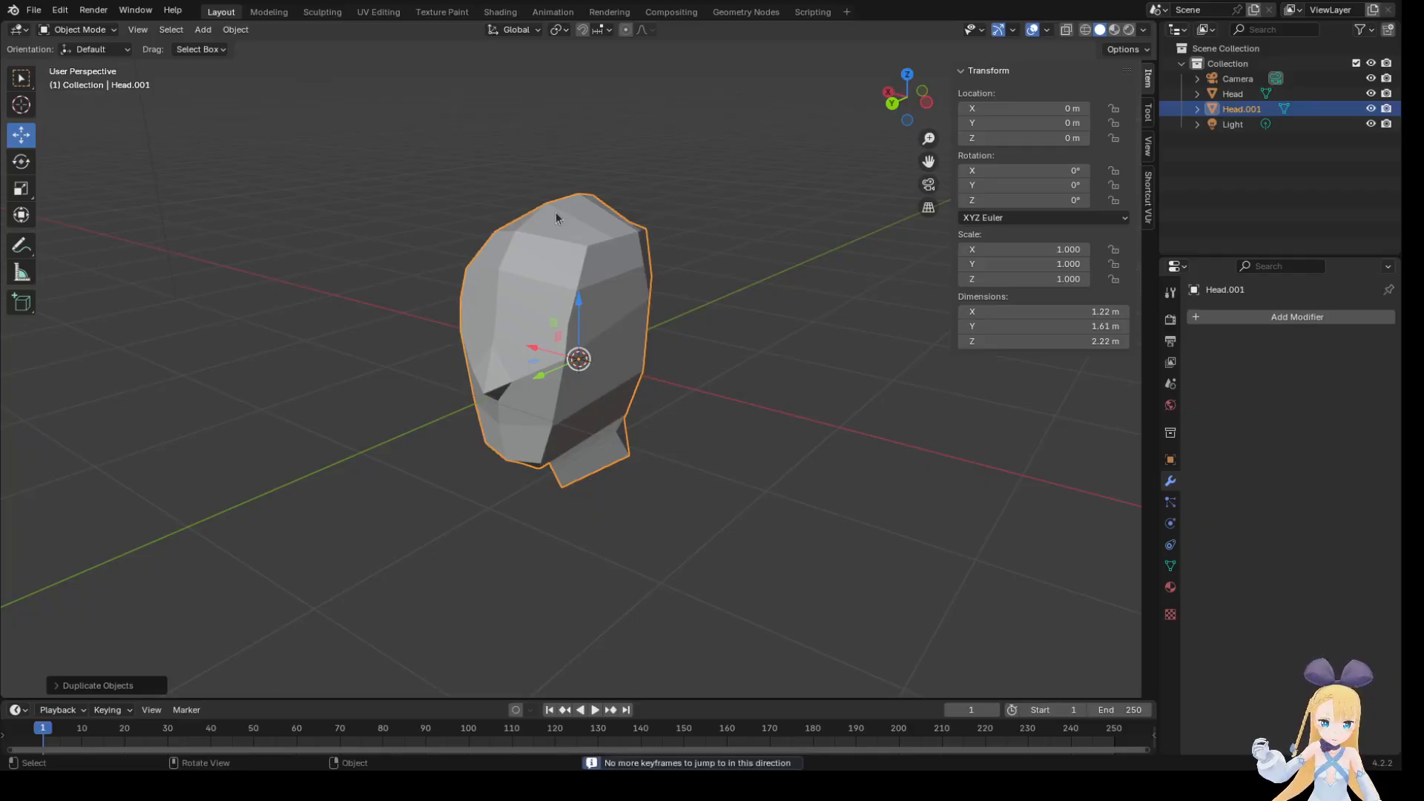
{"action": "left_click_drag", "start_coordinate": [584, 336], "coordinate": [599, 310]}
{"action": "key", "text": "ctrl+z"}
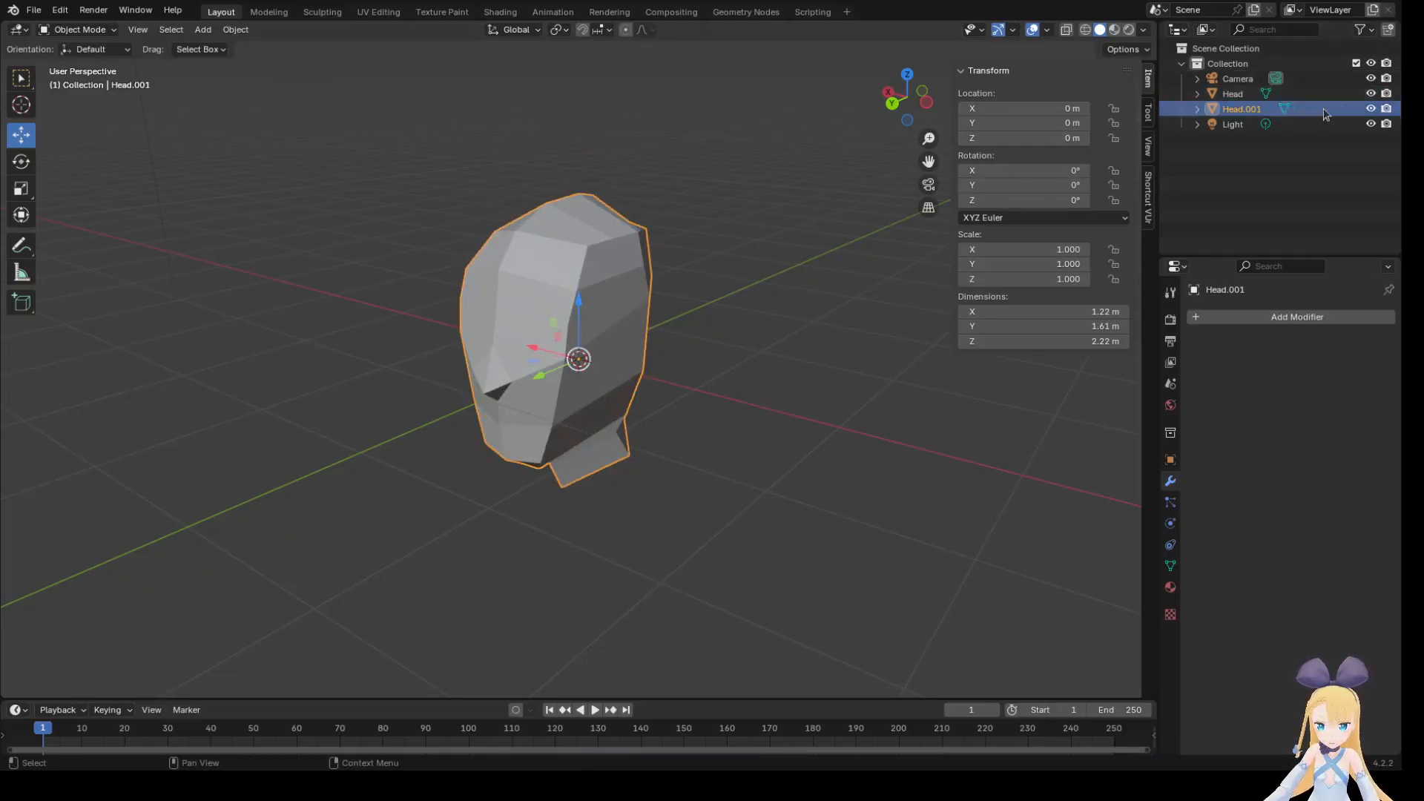
{"action": "left_click", "coordinate": [1371, 93]}
{"action": "mouse_move", "coordinate": [776, 350]}
{"action": "middle_mouse_down"}
{"action": "mouse_move", "coordinate": [700, 311]}
{"action": "mouse_move", "coordinate": [662, 349]}
{"action": "mouse_move", "coordinate": [769, 349]}
{"action": "middle_mouse_up"}
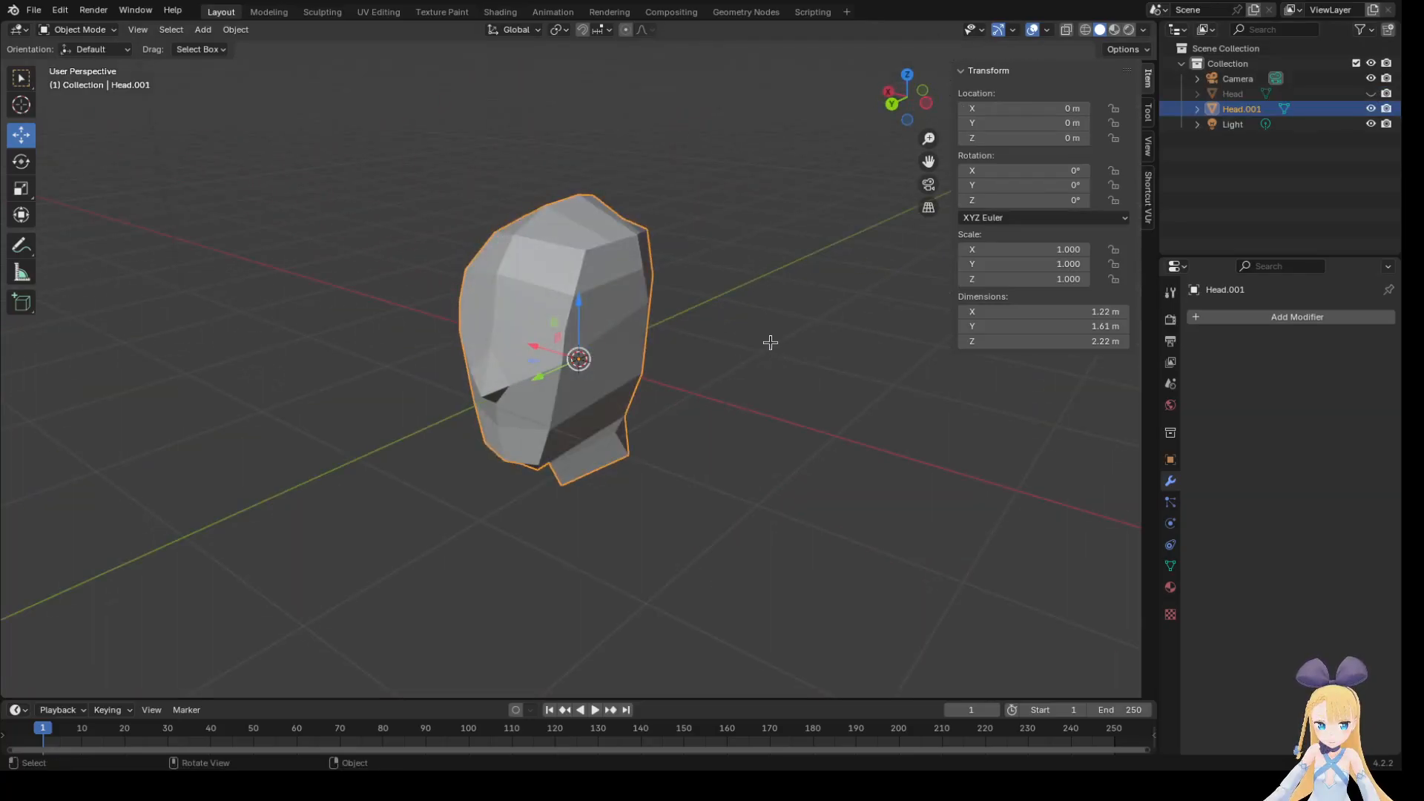
Enter Edit Mode on the duplicated head, clear the selection and circle-select a vertex beside the nose.
{"action": "key", "text": "Tab"}
{"action": "mouse_move", "coordinate": [772, 401]}
{"action": "middle_mouse_down"}
{"action": "mouse_move", "coordinate": [736, 352]}
{"action": "mouse_move", "coordinate": [802, 341]}
{"action": "middle_mouse_up"}
{"action": "key", "text": "c"}
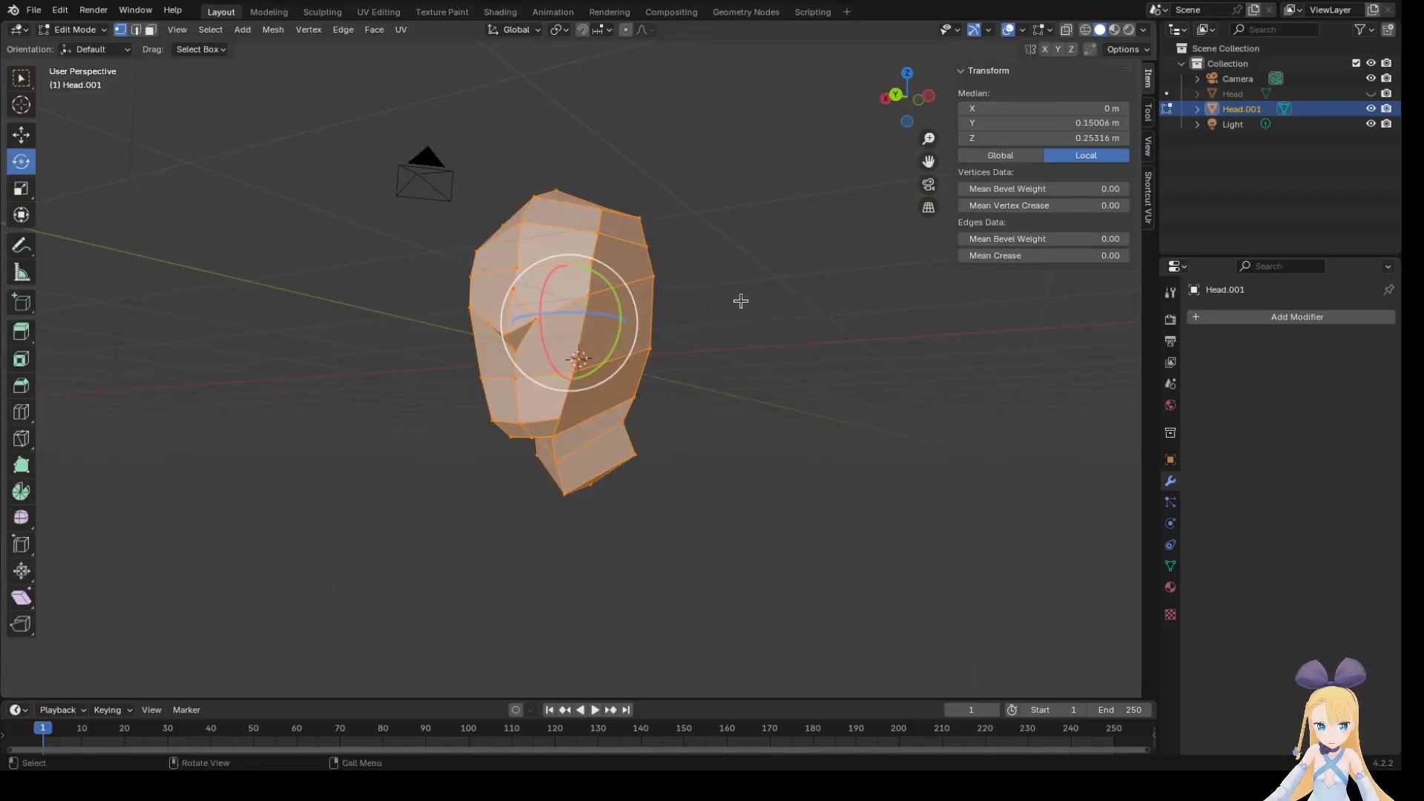
{"action": "key", "text": "alt+a"}
{"action": "left_click", "coordinate": [534, 319]}
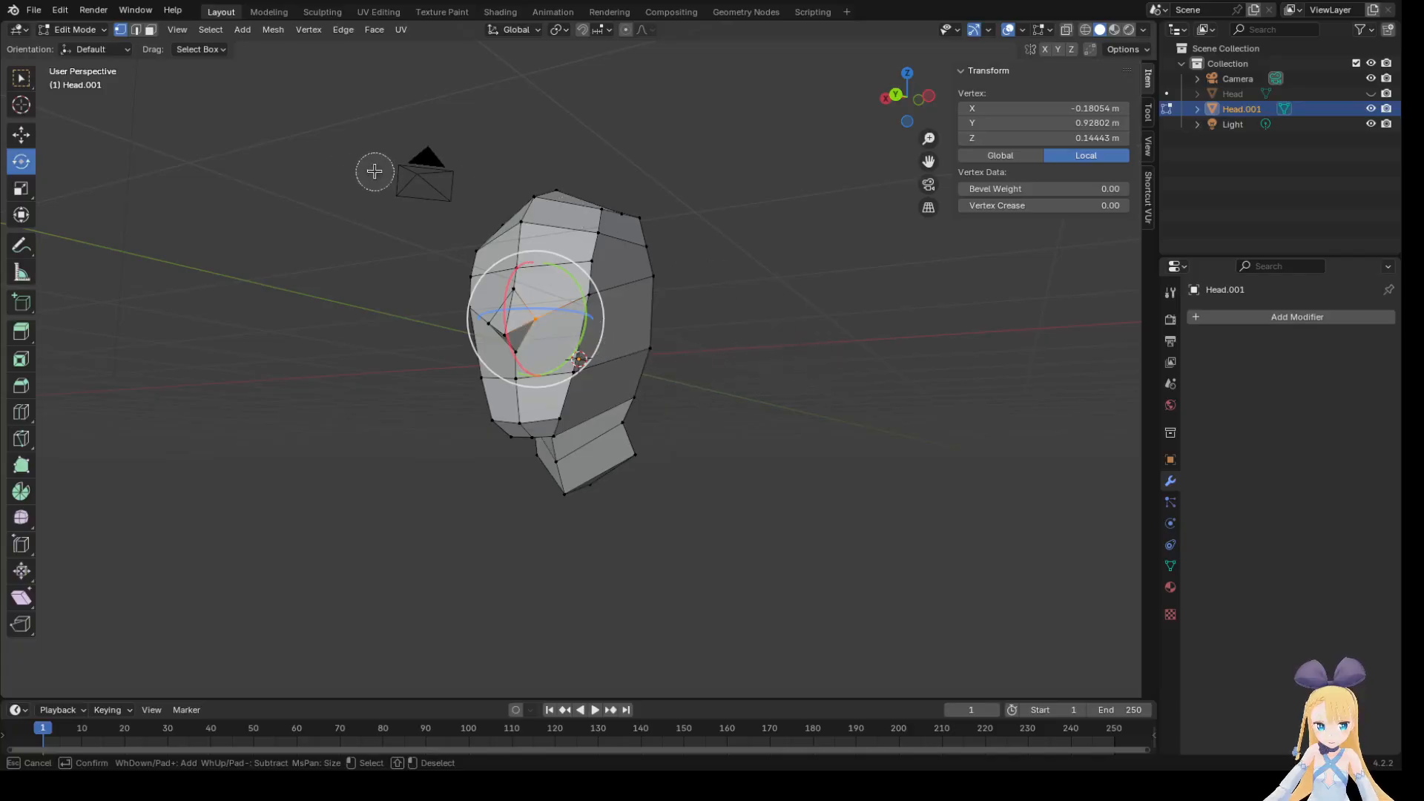
{"action": "key", "text": "Escape"}
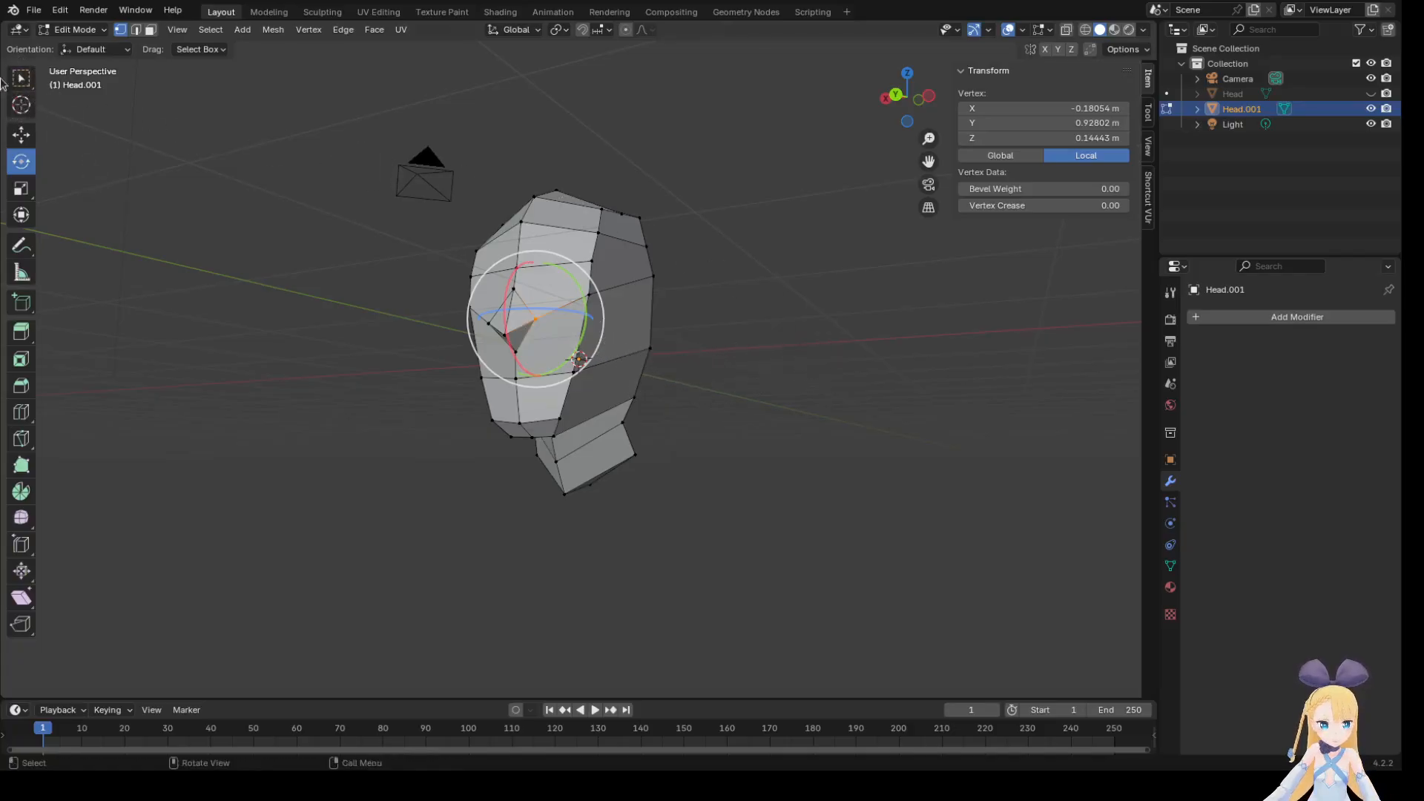
Circle-select the lower face, jaw and neck vertices on one side of the duplicated head.
{"action": "left_click", "coordinate": [21, 77]}
{"action": "mouse_move", "coordinate": [304, 364]}
{"action": "middle_mouse_down"}
{"action": "mouse_move", "coordinate": [175, 394]}
{"action": "mouse_move", "coordinate": [186, 416]}
{"action": "middle_mouse_up"}
{"action": "key", "text": "c"}
{"action": "mouse_move", "coordinate": [541, 389]}
{"action": "left_mouse_down"}
{"action": "mouse_move", "coordinate": [641, 362]}
{"action": "mouse_move", "coordinate": [466, 361]}
{"action": "mouse_move", "coordinate": [589, 389]}
{"action": "mouse_move", "coordinate": [627, 316]}
{"action": "mouse_move", "coordinate": [639, 385]}
{"action": "mouse_move", "coordinate": [467, 436]}
{"action": "mouse_move", "coordinate": [600, 457]}
{"action": "mouse_move", "coordinate": [612, 404]}
{"action": "mouse_move", "coordinate": [533, 451]}
{"action": "mouse_move", "coordinate": [649, 423]}
{"action": "mouse_move", "coordinate": [433, 396]}
{"action": "mouse_move", "coordinate": [525, 388]}
{"action": "mouse_move", "coordinate": [430, 398]}
{"action": "mouse_move", "coordinate": [631, 364]}
{"action": "left_mouse_up"}
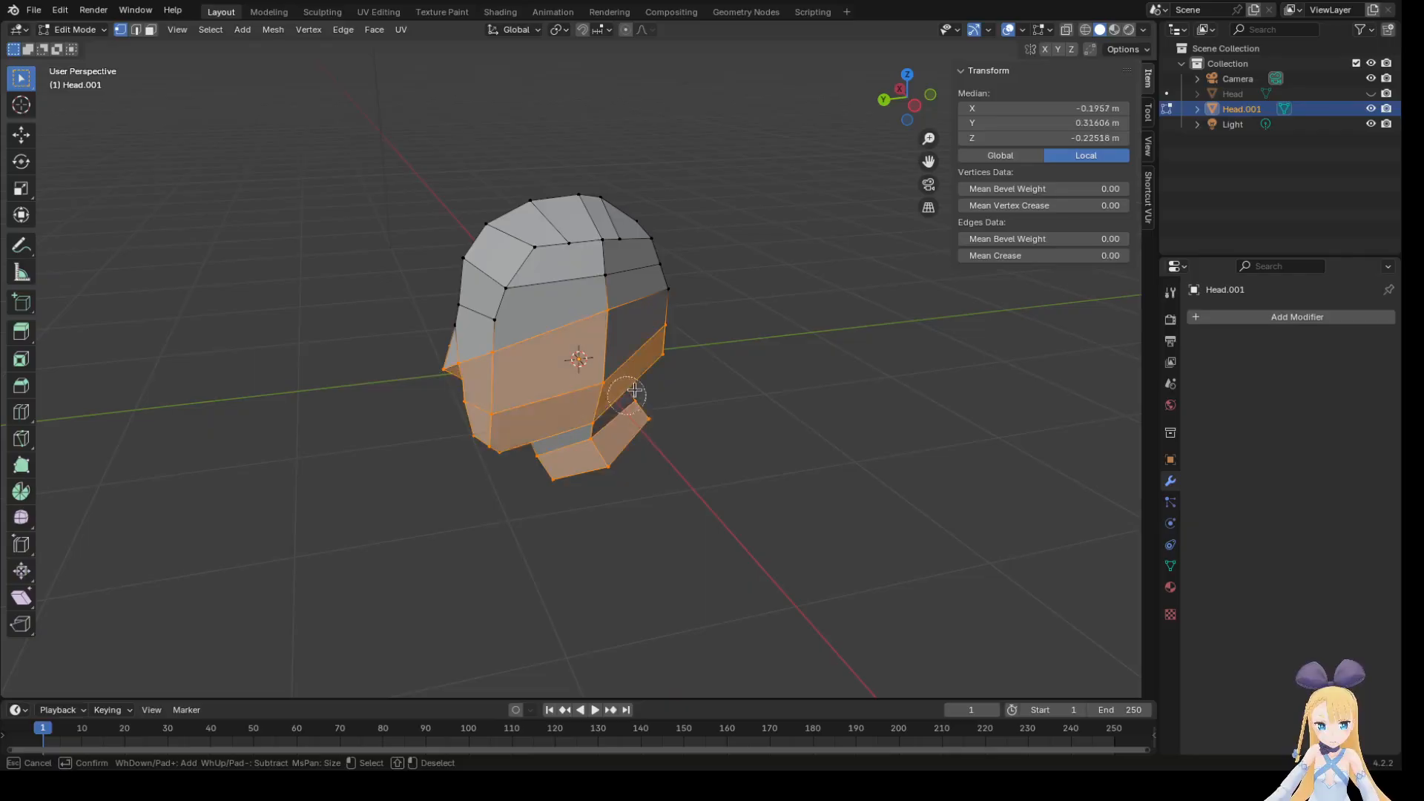
{"action": "right_click", "coordinate": [780, 383]}
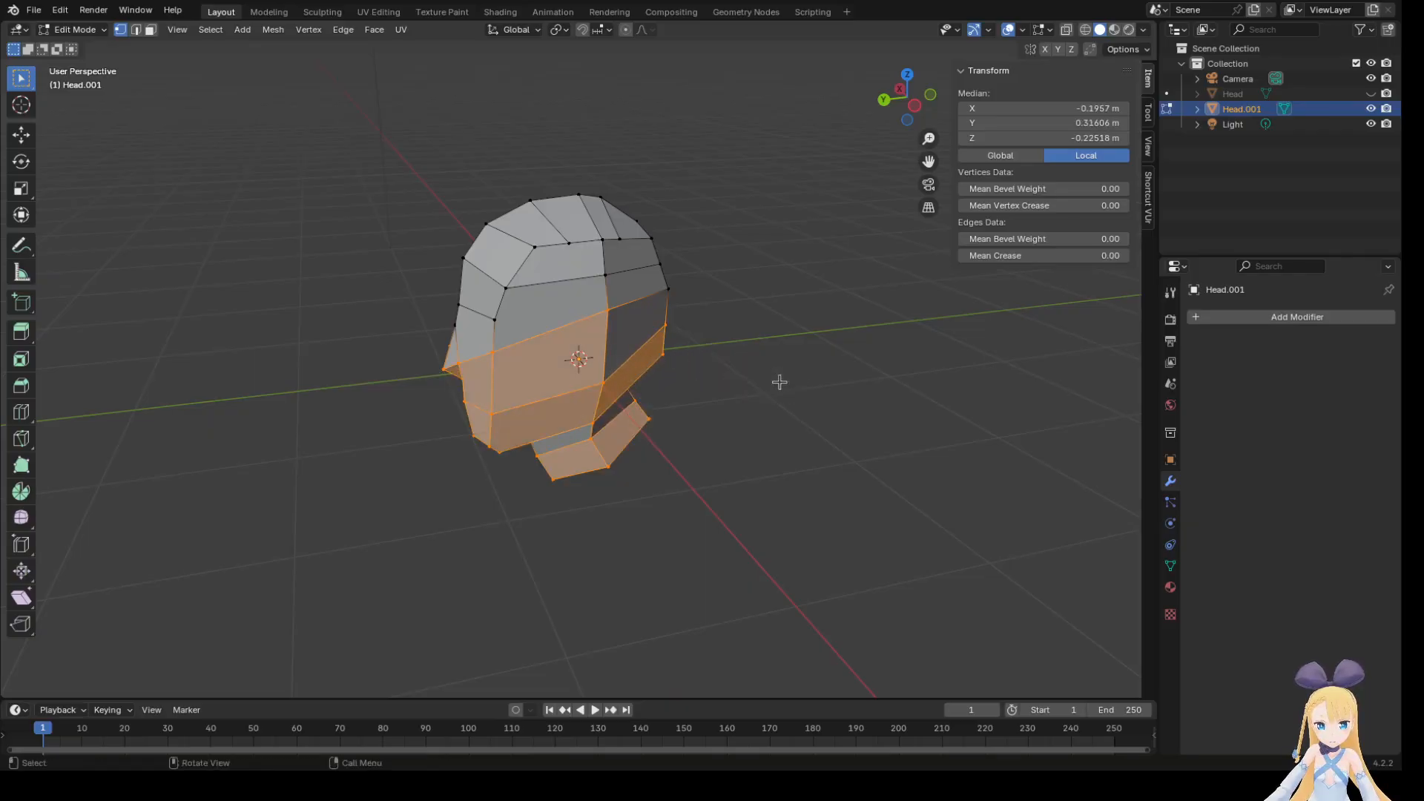
{"action": "mouse_move", "coordinate": [730, 386]}
{"action": "middle_mouse_down"}
{"action": "mouse_move", "coordinate": [1012, 394]}
{"action": "mouse_move", "coordinate": [846, 394]}
{"action": "middle_mouse_up"}
{"action": "key", "text": "c"}
{"action": "right_click", "coordinate": [850, 392]}
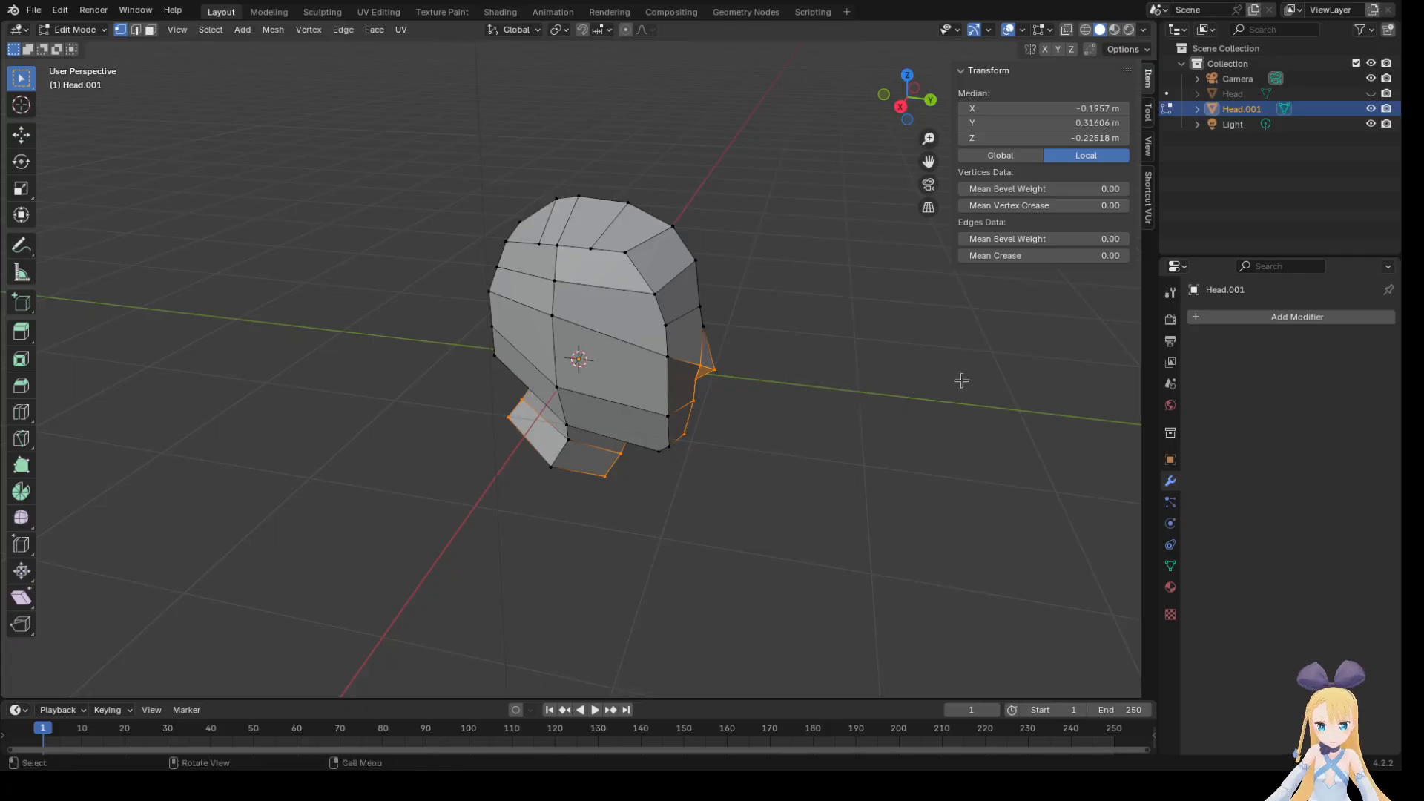
Enable the Auto Mirror add-on in the preferences and run AutoMirror on the duplicated head along X with Positive orientation.
{"action": "left_click", "coordinate": [1148, 113]}
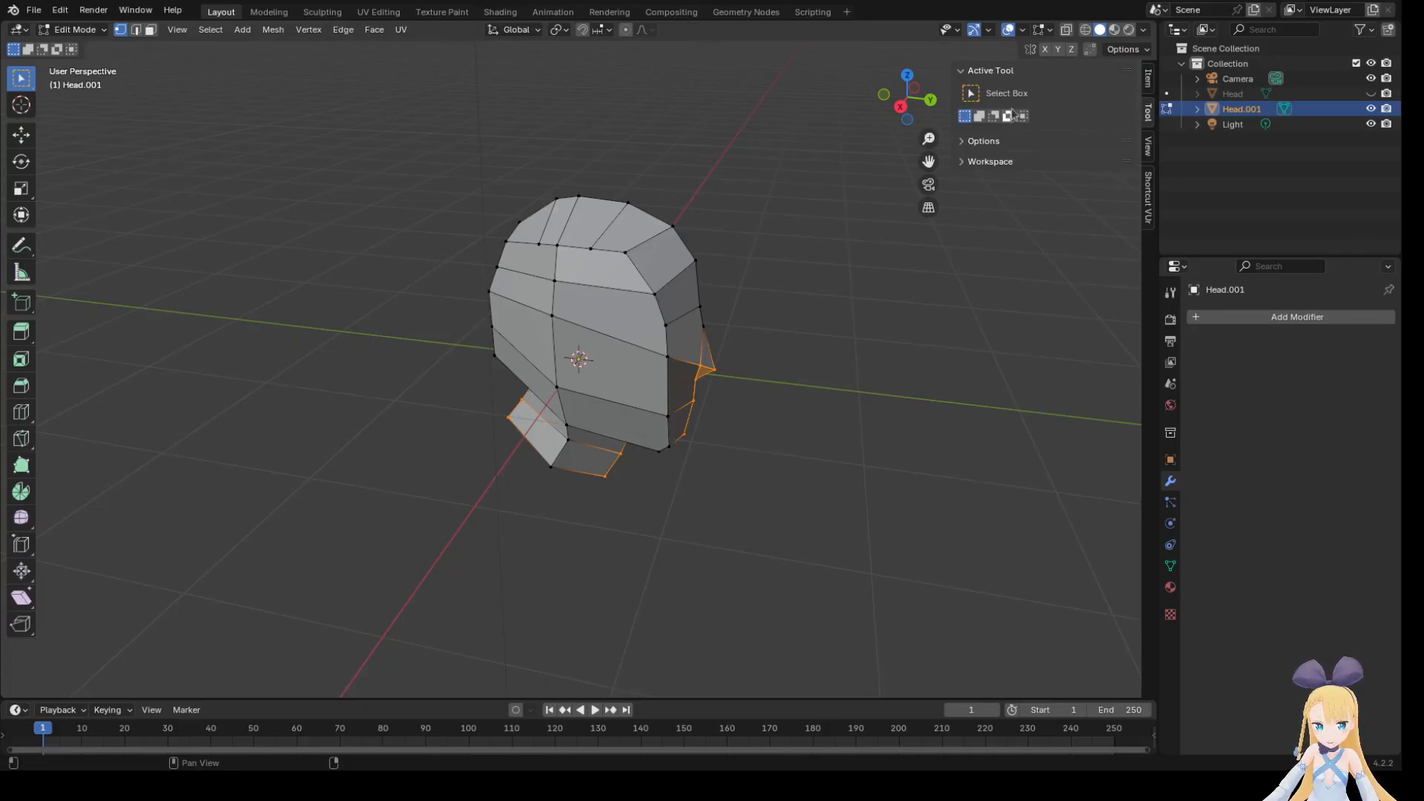
{"action": "left_click", "coordinate": [31, 11]}
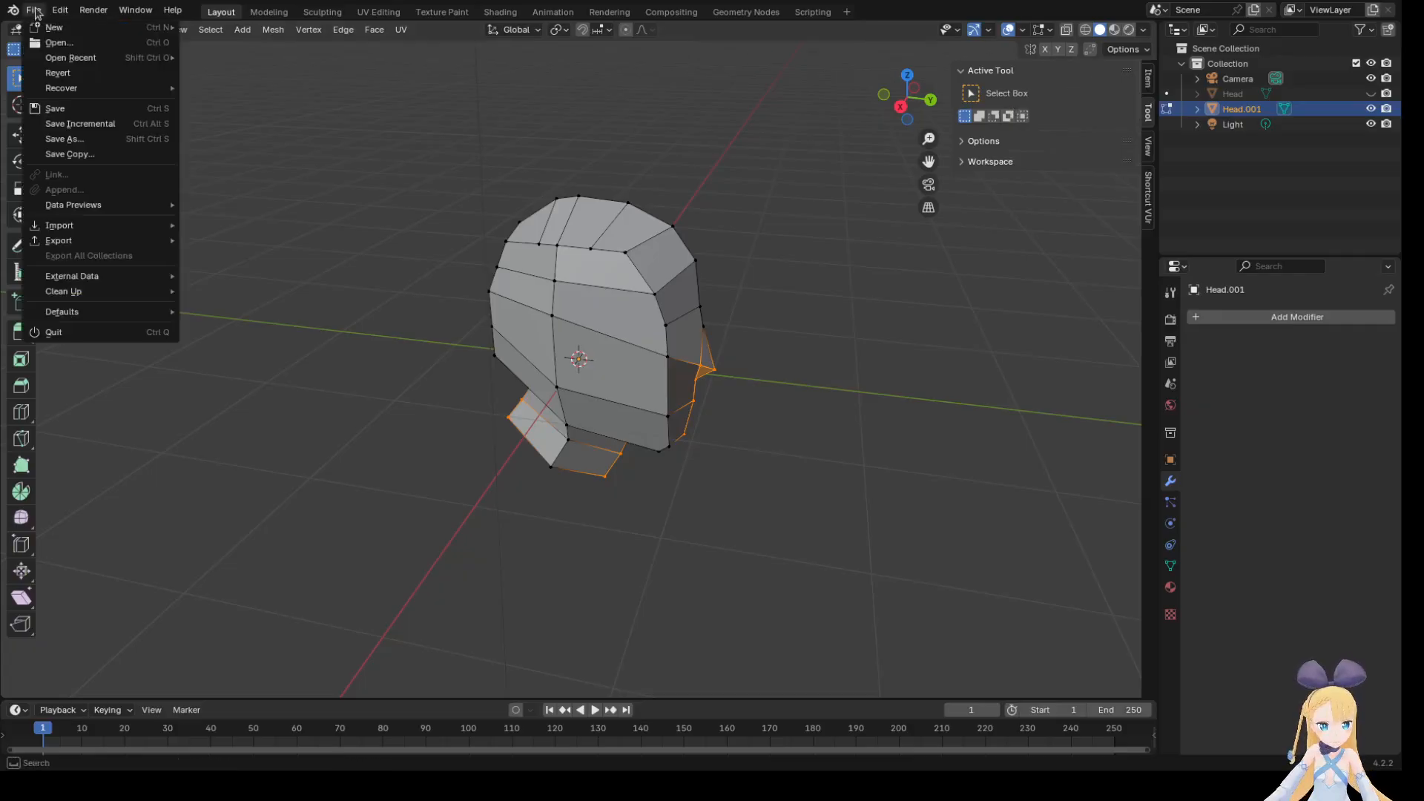
{"action": "mouse_move", "coordinate": [65, 15]}
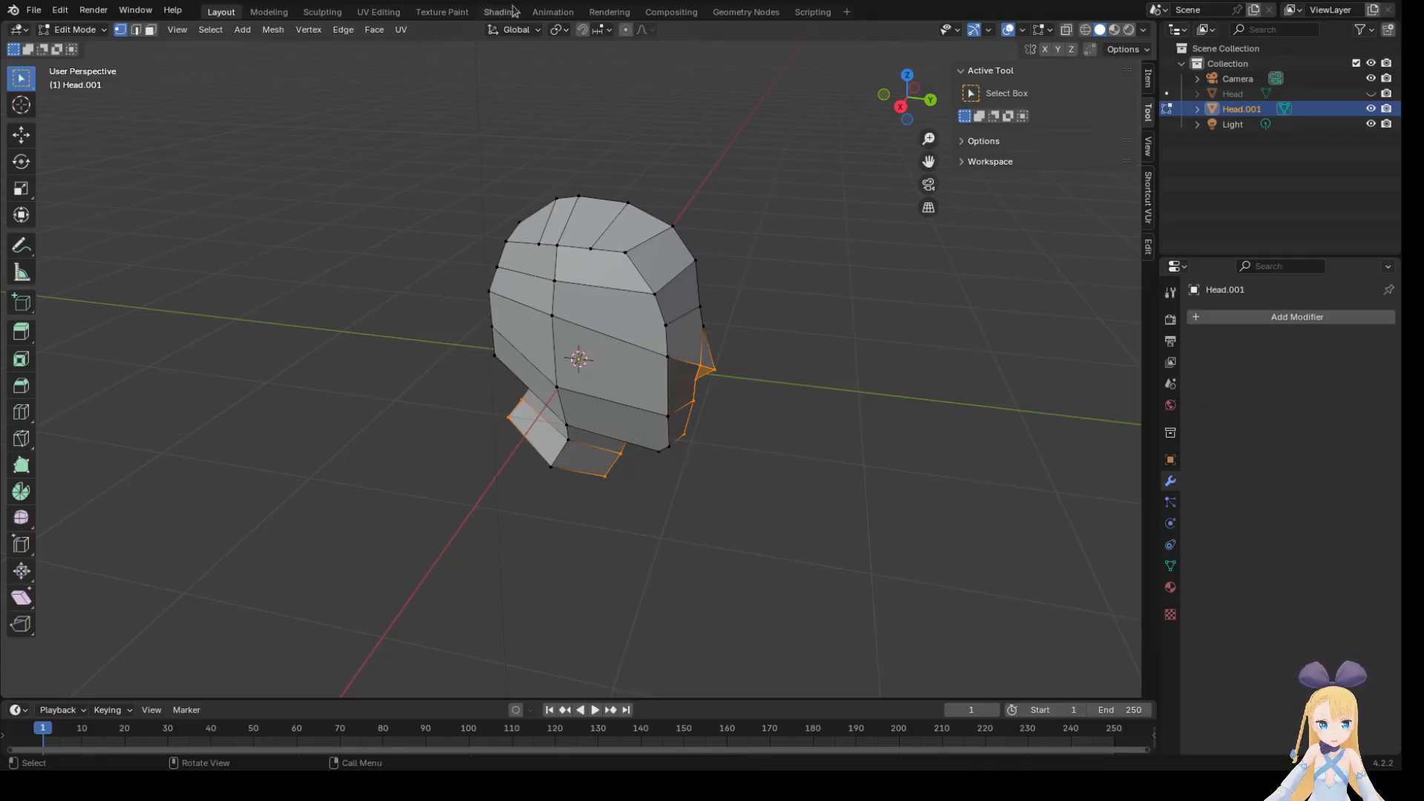
{"action": "left_click", "coordinate": [1149, 149]}
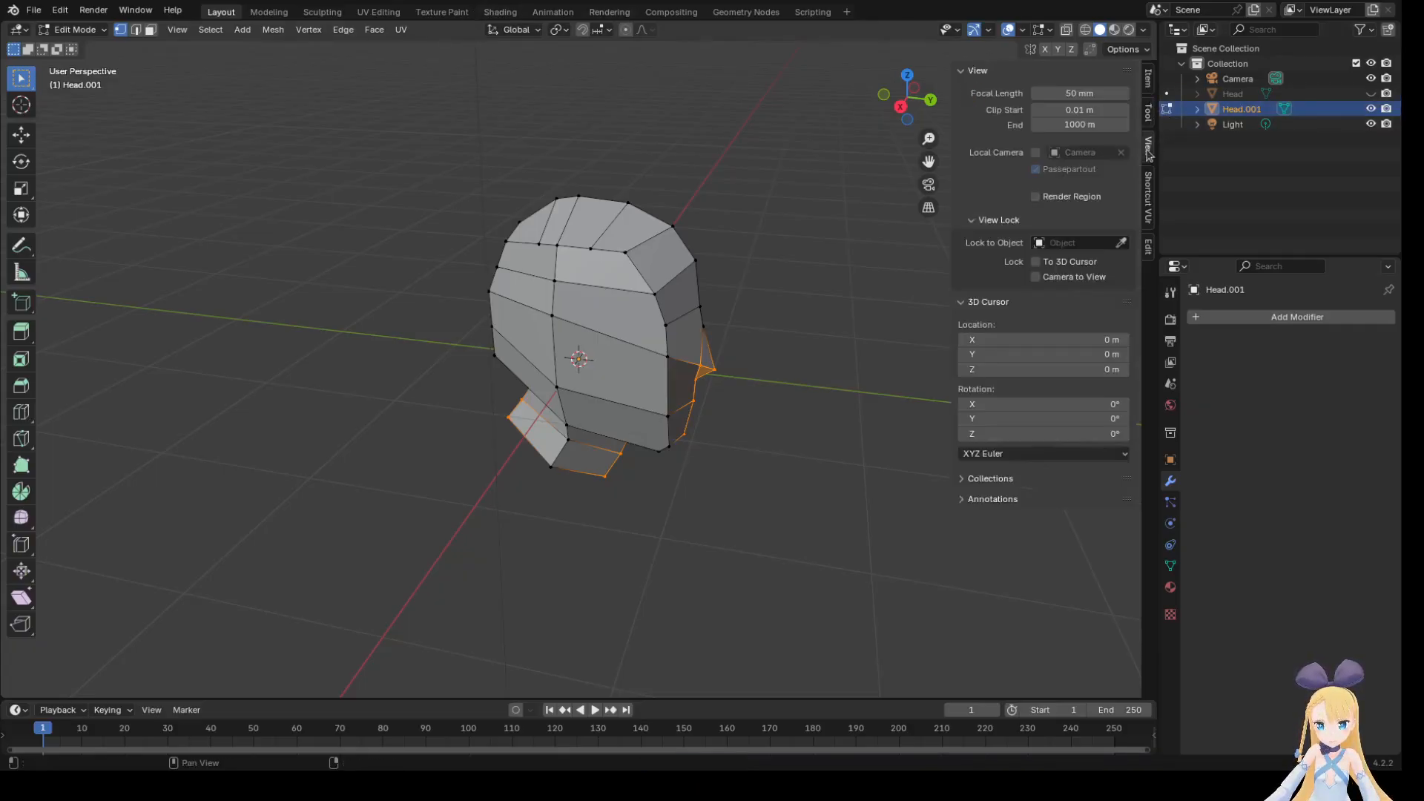
{"action": "left_click", "coordinate": [1150, 246]}
{"action": "left_click", "coordinate": [1086, 98]}
Circle-select the face, side, jaw and neck vertices on the remaining half of the duplicated head.
{"action": "middle_click_drag", "start_coordinate": [927, 339], "coordinate": [988, 332]}
{"action": "middle_click_drag", "start_coordinate": [864, 384], "coordinate": [787, 358]}
{"action": "key", "text": "c"}
{"action": "mouse_move", "coordinate": [695, 361]}
{"action": "left_mouse_down"}
{"action": "mouse_move", "coordinate": [705, 340]}
{"action": "mouse_move", "coordinate": [672, 330]}
{"action": "mouse_move", "coordinate": [667, 351]}
{"action": "mouse_move", "coordinate": [686, 319]}
{"action": "mouse_move", "coordinate": [668, 291]}
{"action": "left_mouse_up"}
{"action": "mouse_move", "coordinate": [524, 328]}
{"action": "left_mouse_down"}
{"action": "mouse_move", "coordinate": [653, 378]}
{"action": "mouse_move", "coordinate": [627, 438]}
{"action": "mouse_move", "coordinate": [543, 398]}
{"action": "mouse_move", "coordinate": [512, 319]}
{"action": "left_mouse_up"}
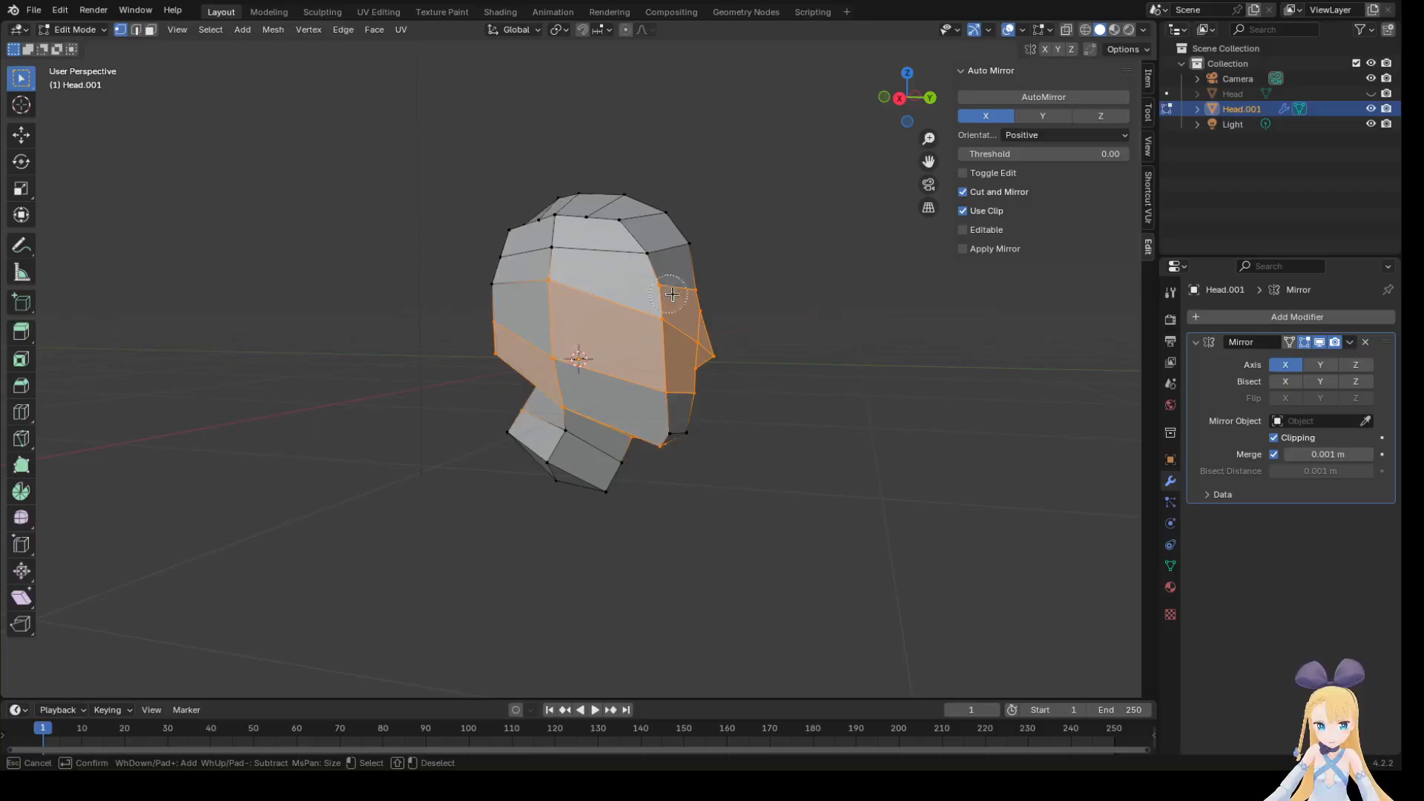
{"action": "left_click_drag", "start_coordinate": [645, 340], "coordinate": [754, 378], "text": "shift"}
{"action": "mouse_move", "coordinate": [627, 371]}
{"action": "left_mouse_down"}
{"action": "mouse_move", "coordinate": [657, 445]}
{"action": "mouse_move", "coordinate": [690, 419]}
{"action": "mouse_move", "coordinate": [696, 361]}
{"action": "mouse_move", "coordinate": [627, 408]}
{"action": "mouse_move", "coordinate": [627, 460]}
{"action": "mouse_move", "coordinate": [482, 416]}
{"action": "left_mouse_up"}
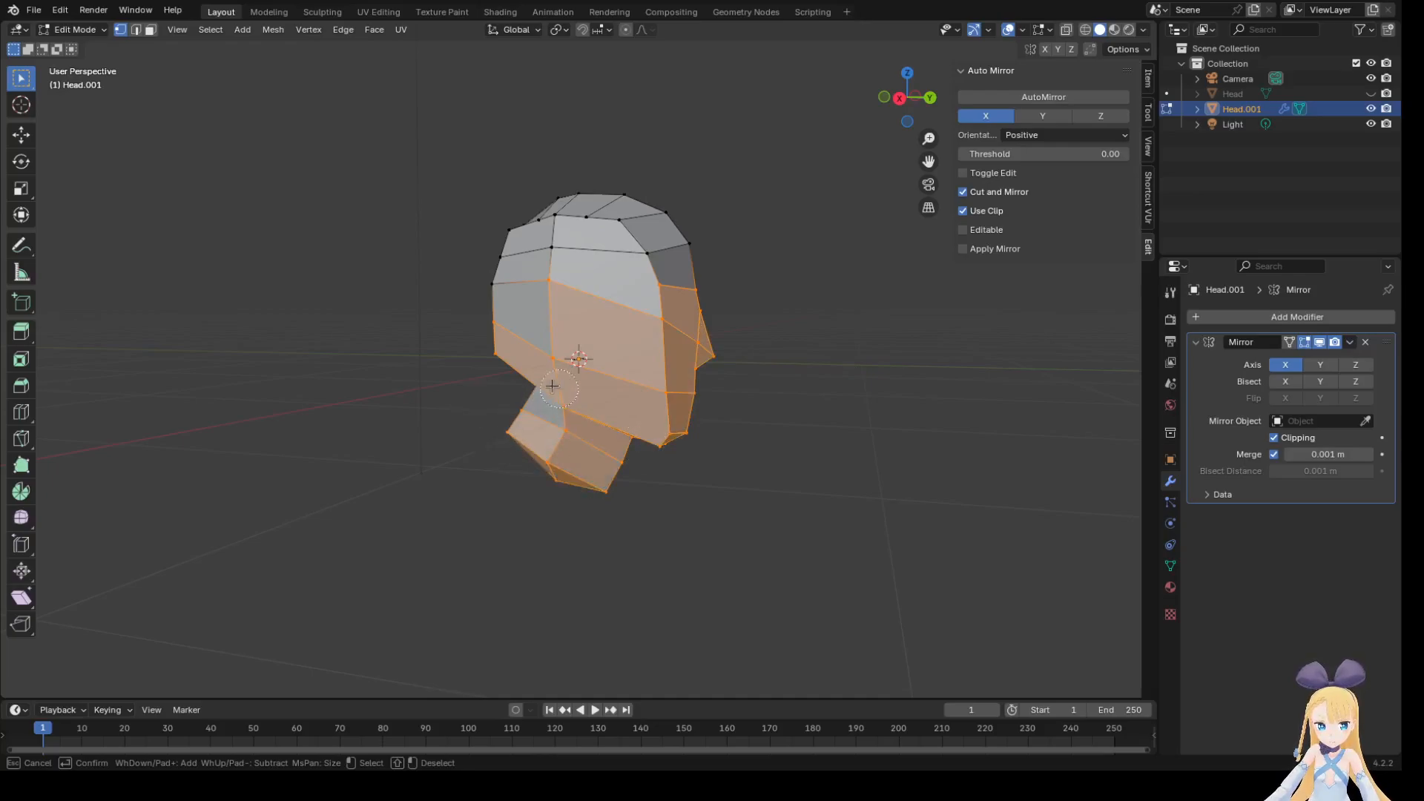
{"action": "right_click", "coordinate": [934, 498]}
Extend the circle selection over the back of the neck and lower rear of the head.
{"action": "mouse_move", "coordinate": [852, 502]}
{"action": "middle_mouse_down"}
{"action": "mouse_move", "coordinate": [986, 492]}
{"action": "mouse_move", "coordinate": [757, 464]}
{"action": "middle_mouse_up"}
{"action": "key", "text": "c"}
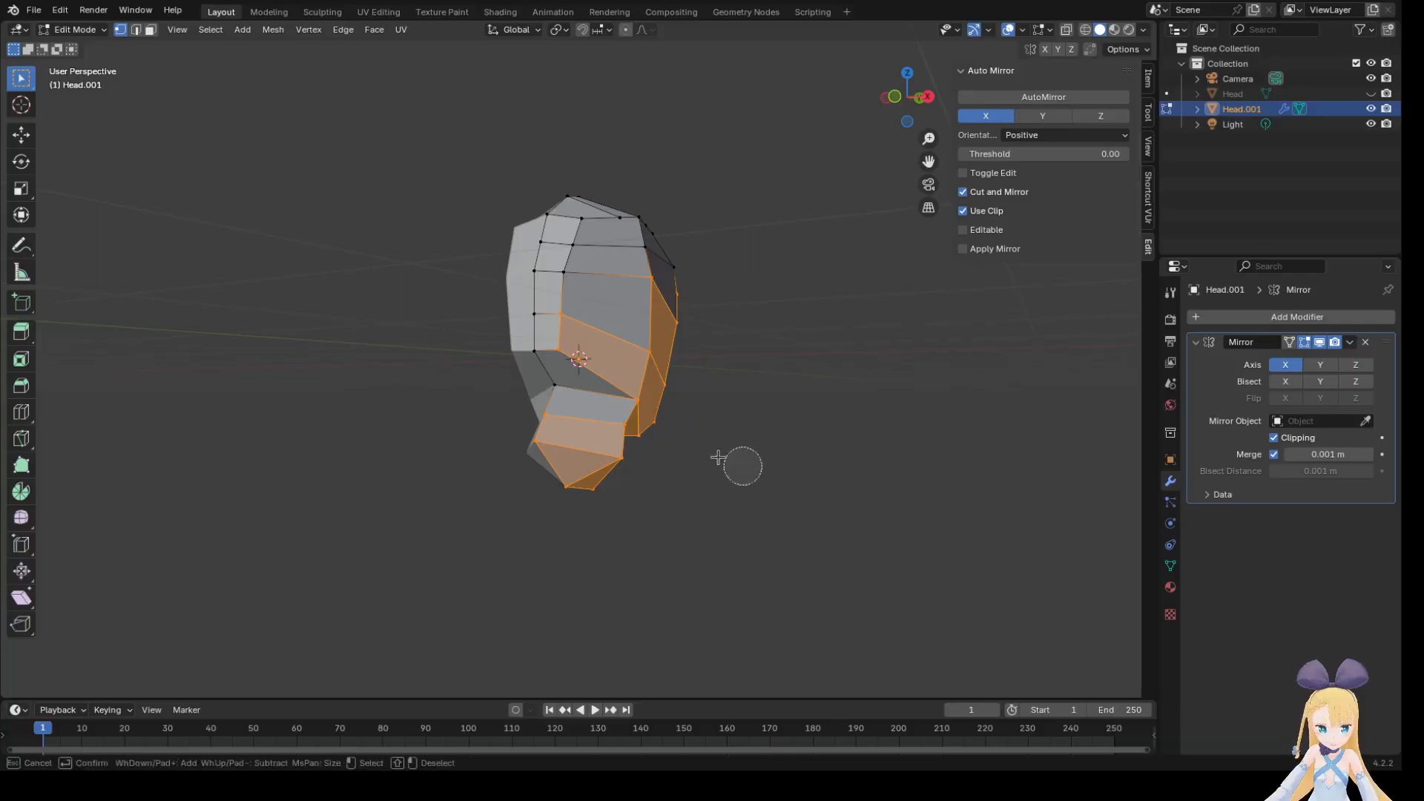
{"action": "mouse_move", "coordinate": [604, 398]}
{"action": "left_mouse_down"}
{"action": "mouse_move", "coordinate": [558, 385]}
{"action": "mouse_move", "coordinate": [542, 338]}
{"action": "mouse_move", "coordinate": [597, 302]}
{"action": "mouse_move", "coordinate": [535, 285]}
{"action": "mouse_move", "coordinate": [588, 296]}
{"action": "mouse_move", "coordinate": [594, 248]}
{"action": "mouse_move", "coordinate": [668, 260]}
{"action": "left_mouse_up"}
{"action": "key", "text": "Escape"}
Add the forehead vertices at the centre line to the selection and bring up the vertex operations.
{"action": "middle_click_drag", "start_coordinate": [839, 377], "coordinate": [568, 388]}
{"action": "key", "text": "c"}
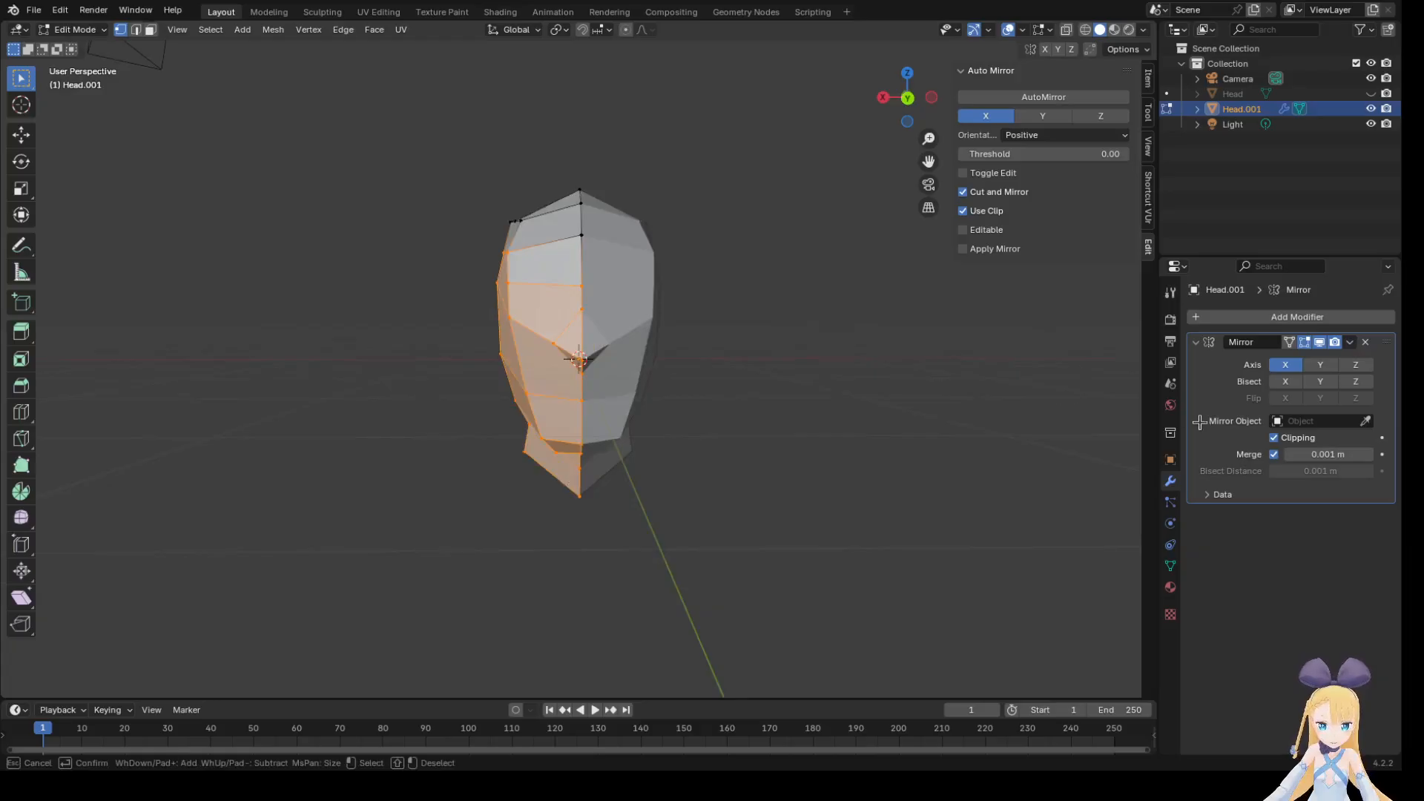
{"action": "mouse_move", "coordinate": [569, 276]}
{"action": "left_mouse_down"}
{"action": "mouse_move", "coordinate": [597, 245]}
{"action": "mouse_move", "coordinate": [593, 230]}
{"action": "mouse_move", "coordinate": [571, 231]}
{"action": "left_mouse_up"}
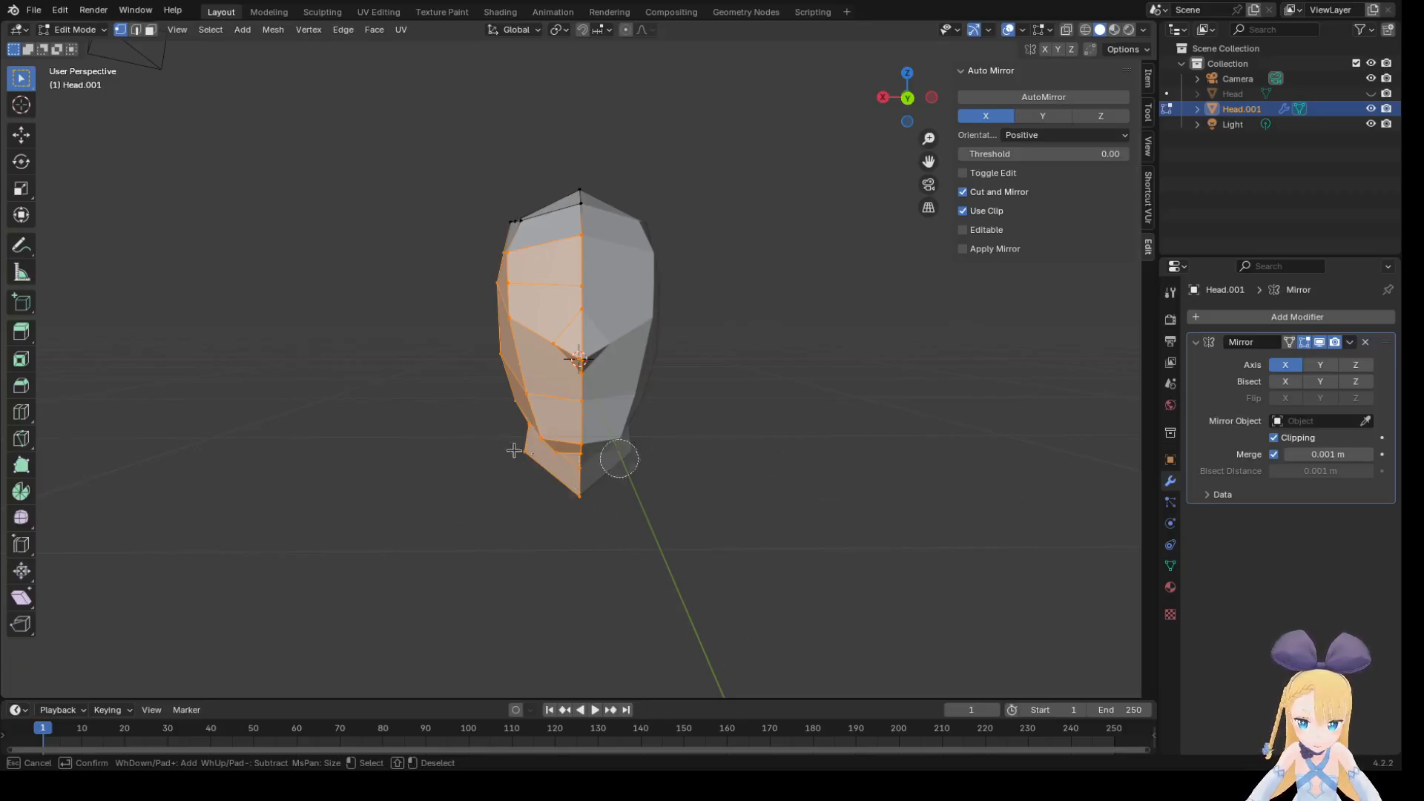
{"action": "key", "text": "Escape"}
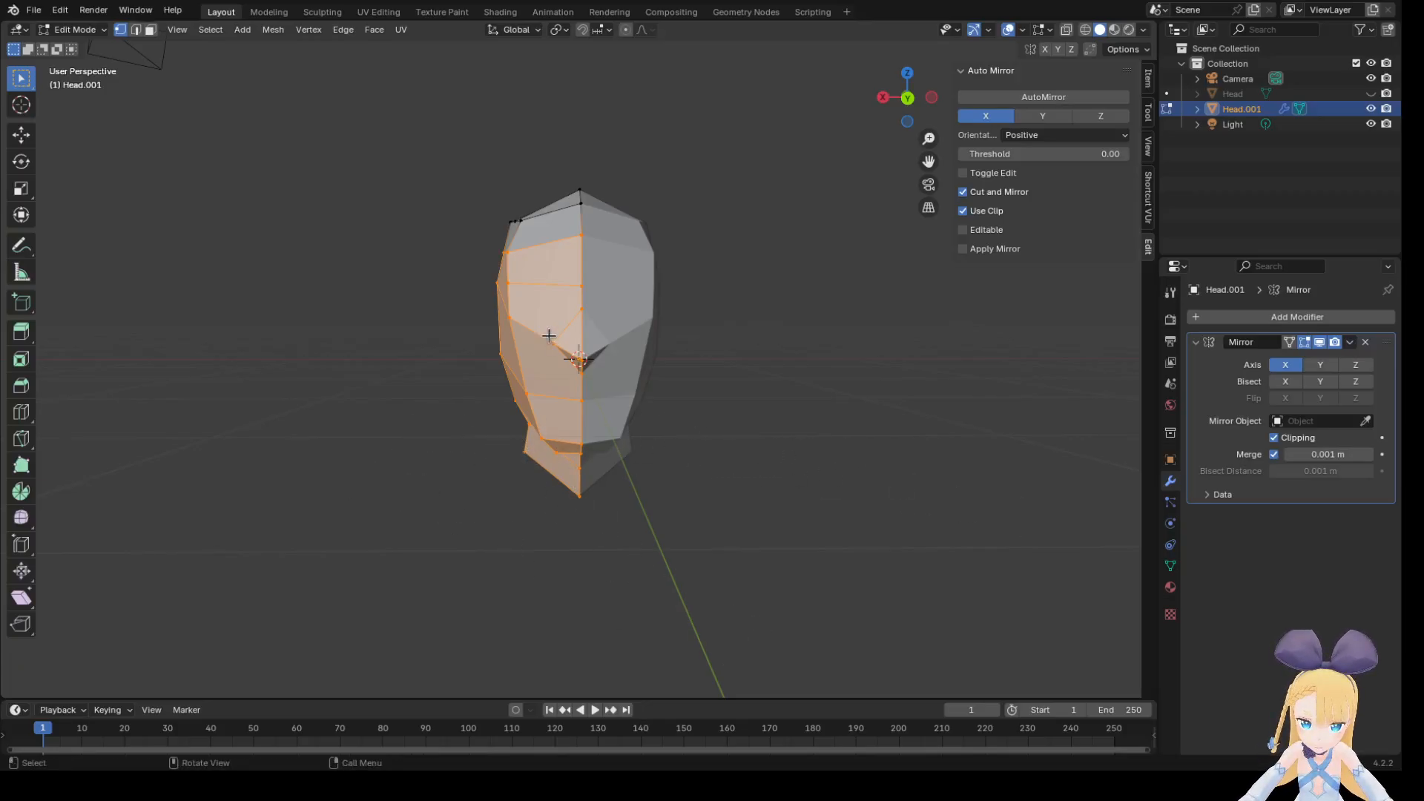
{"action": "right_click", "coordinate": [549, 336]}
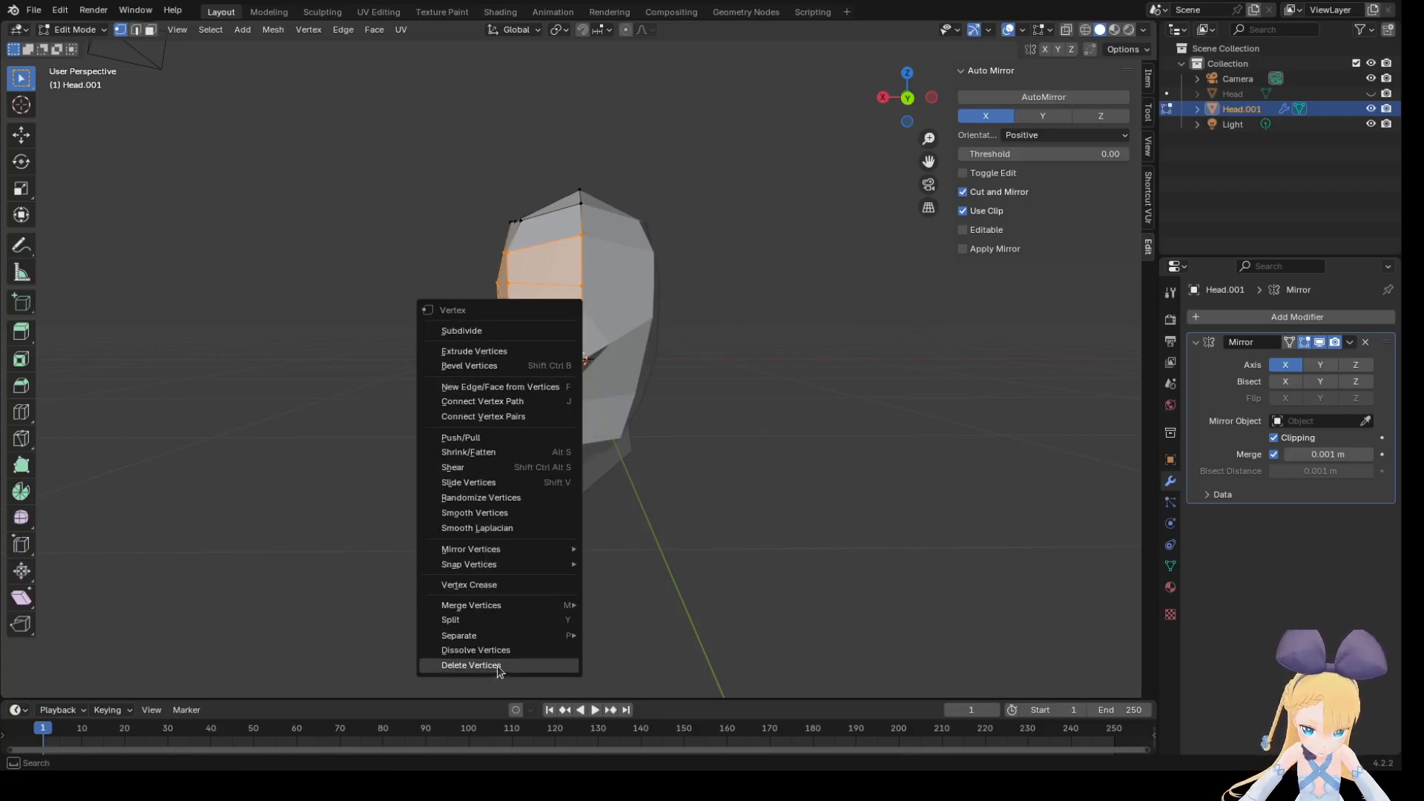
{"action": "mouse_move", "coordinate": [509, 566]}
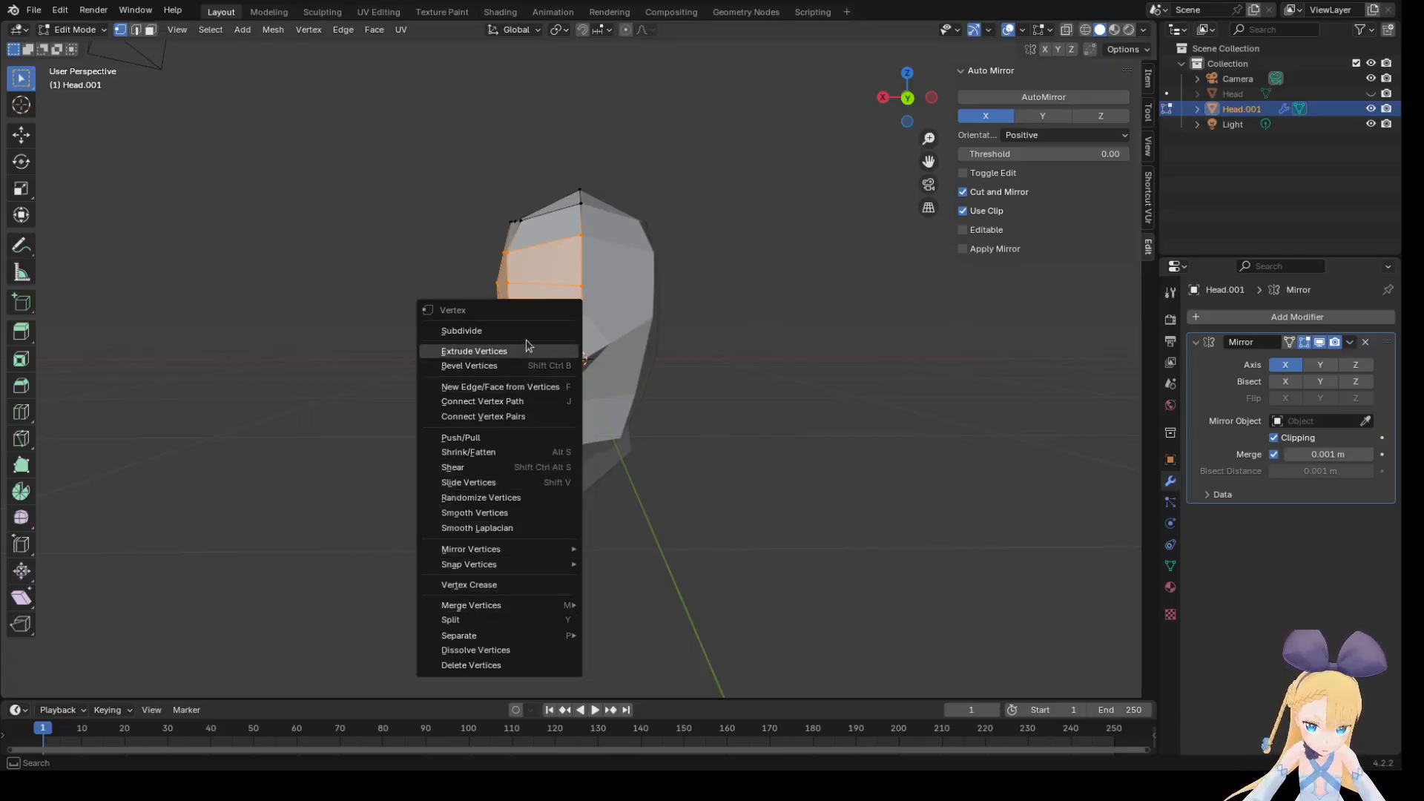
Restore the lower-head selection and delete the selected faces of Head.001, keeping only the crown.
{"action": "left_click", "coordinate": [994, 415]}
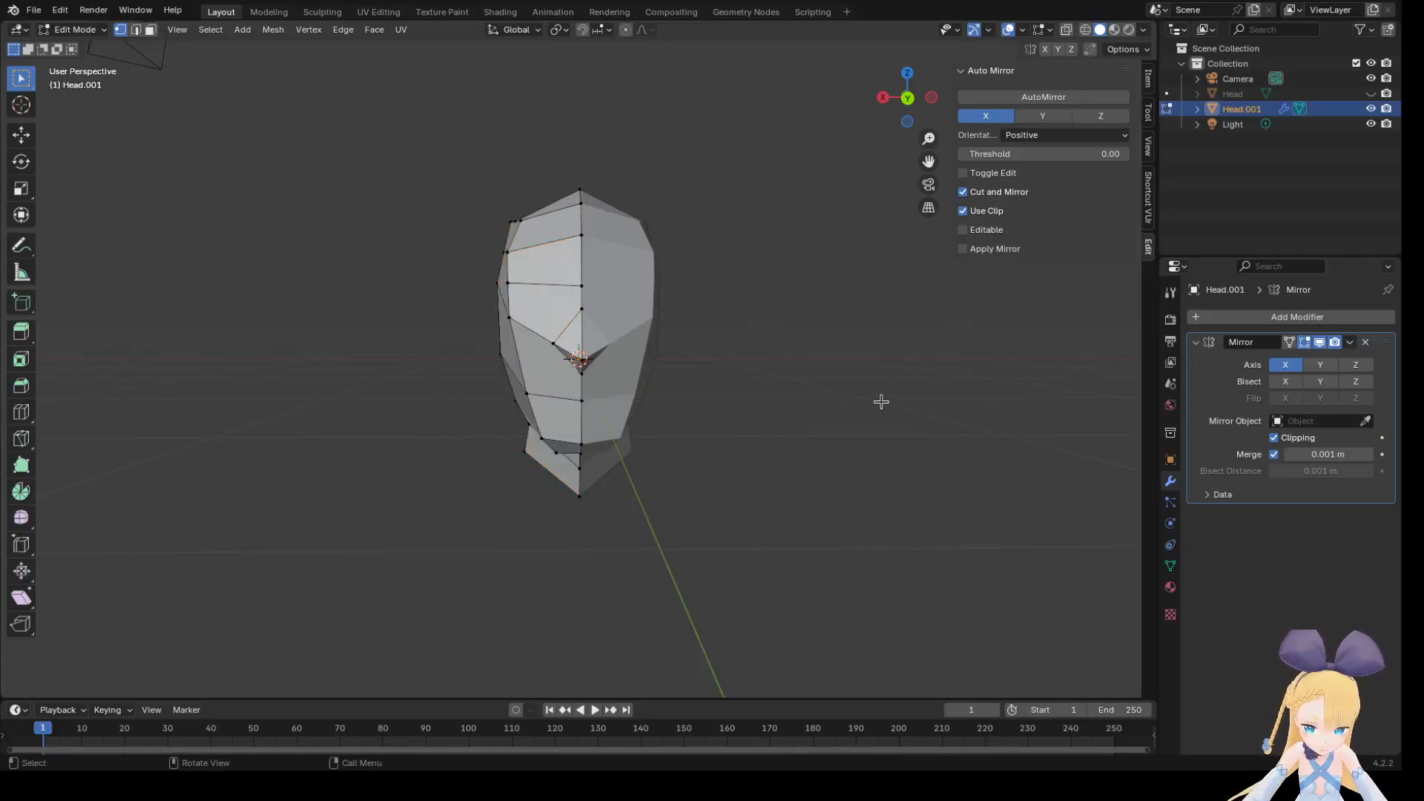
{"action": "key", "text": "ctrl+z"}
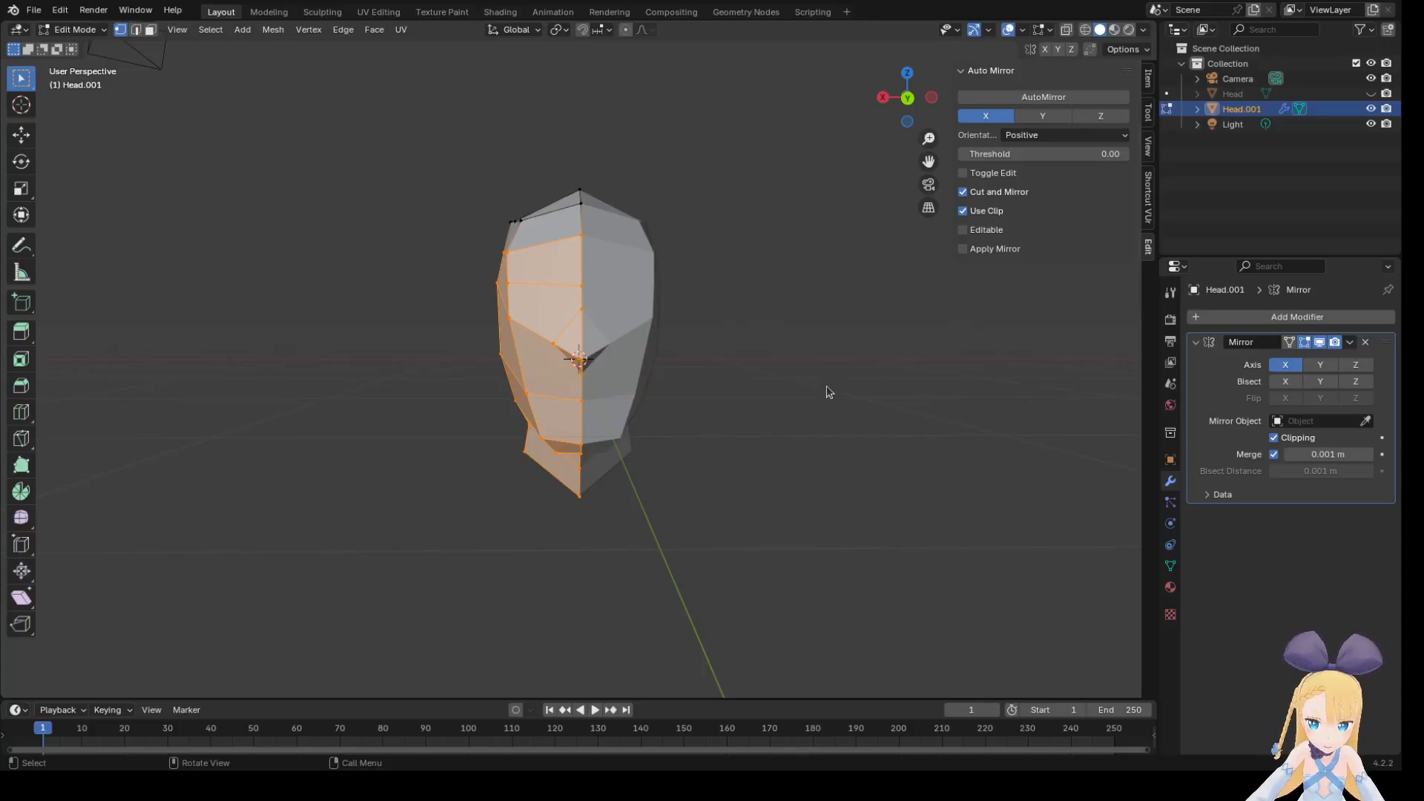
{"action": "key", "text": "x"}
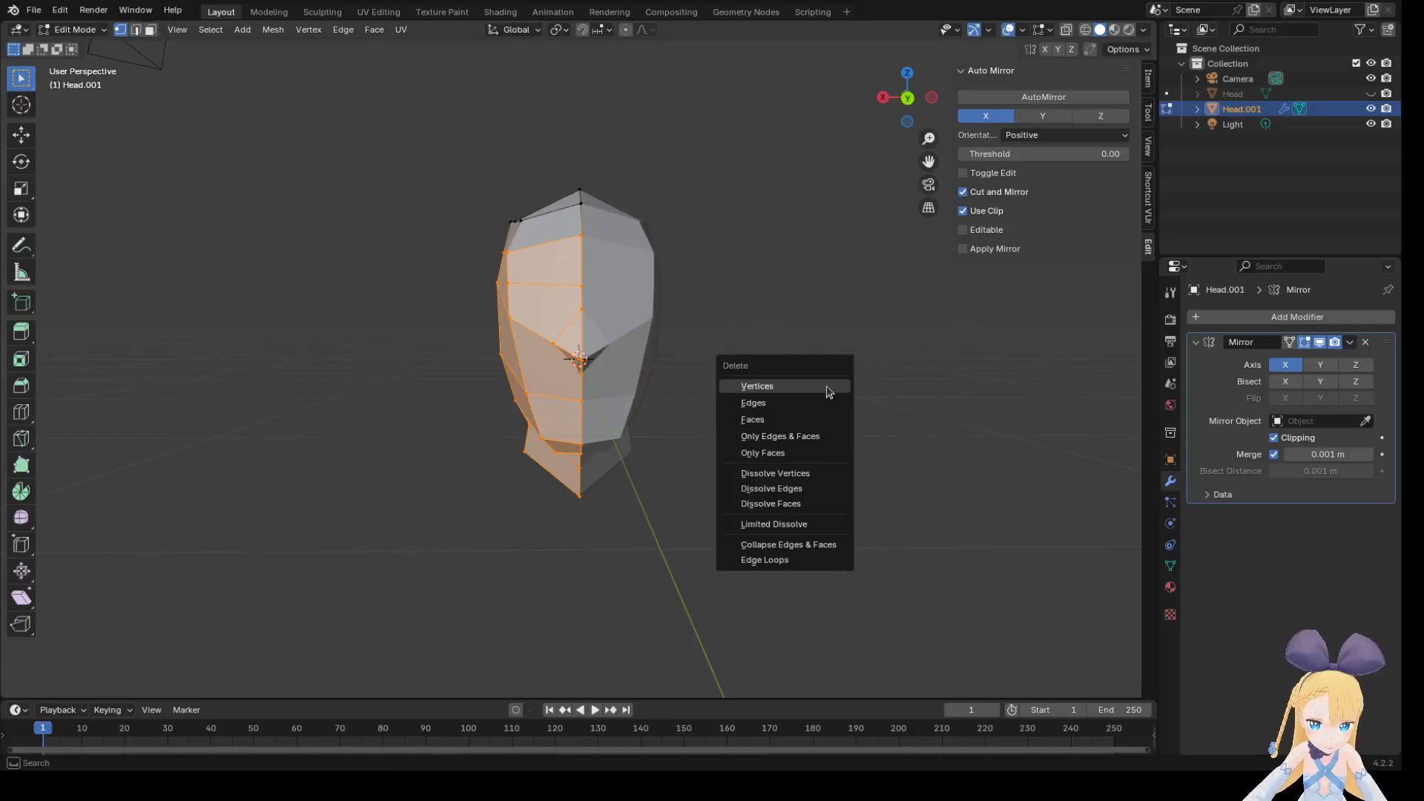
{"action": "left_click", "coordinate": [831, 418]}
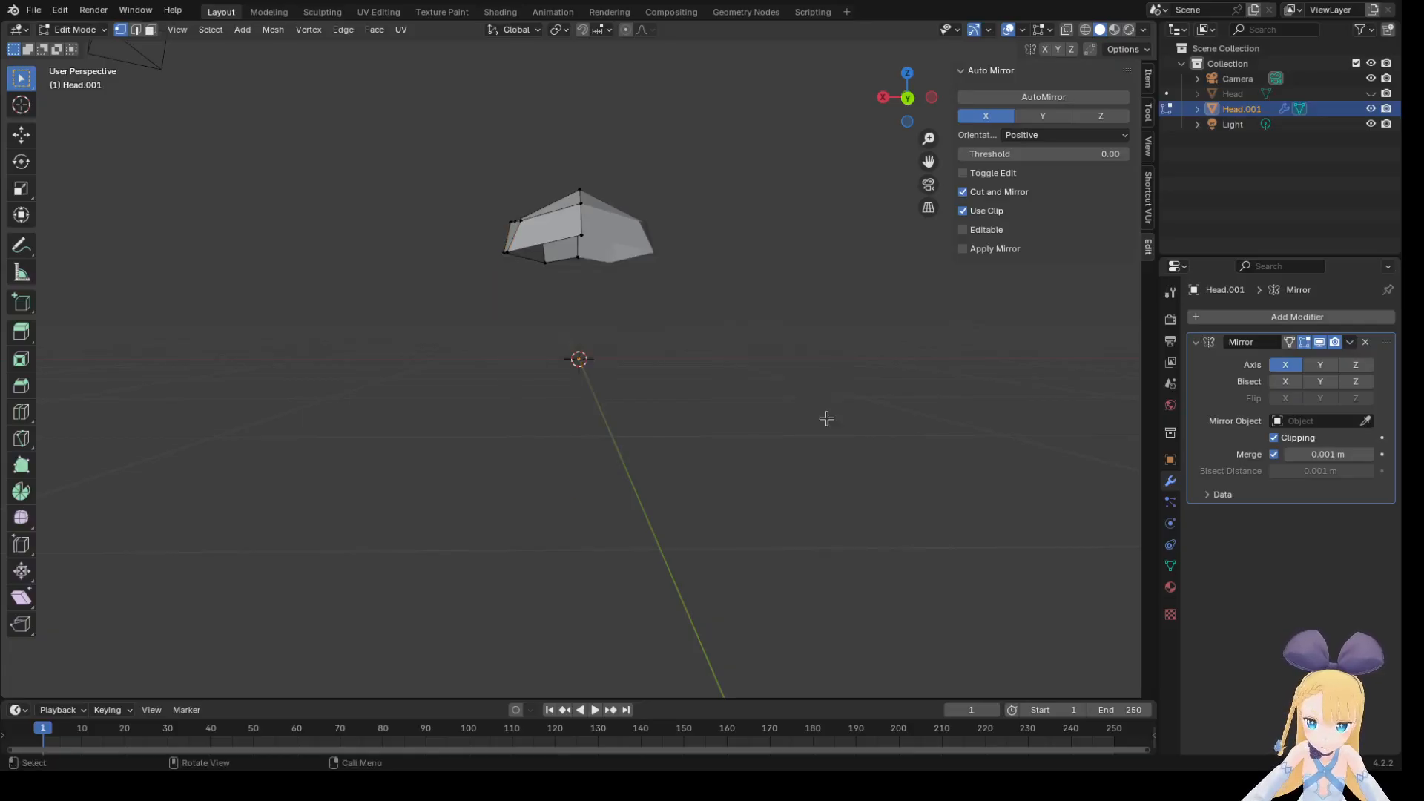
{"action": "middle_click_drag", "start_coordinate": [629, 350], "coordinate": [737, 401]}
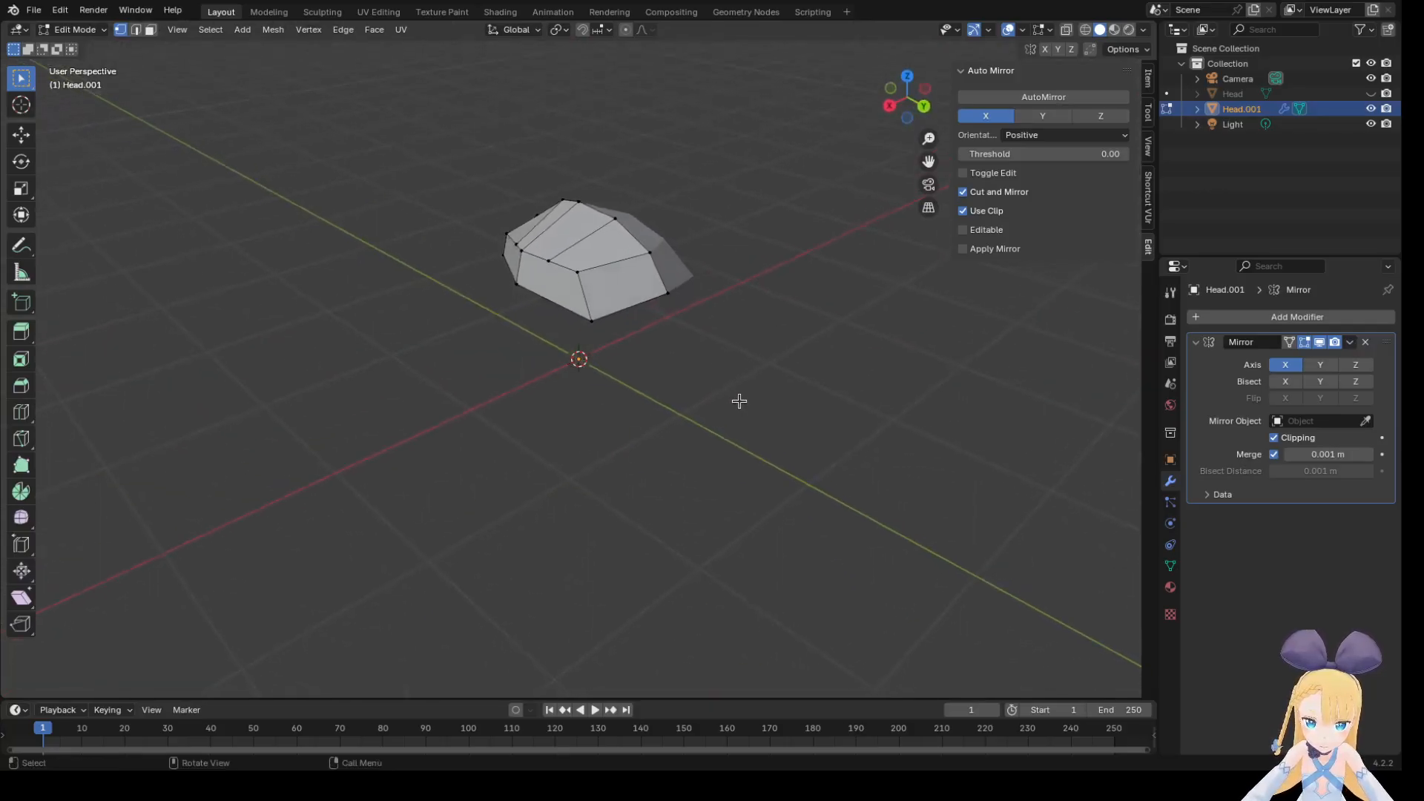
Show the original Head object and shift the whole remaining crown piece of Head.001 slightly upward along Z.
{"action": "left_click", "coordinate": [1370, 94]}
{"action": "middle_click_drag", "start_coordinate": [820, 319], "coordinate": [715, 342]}
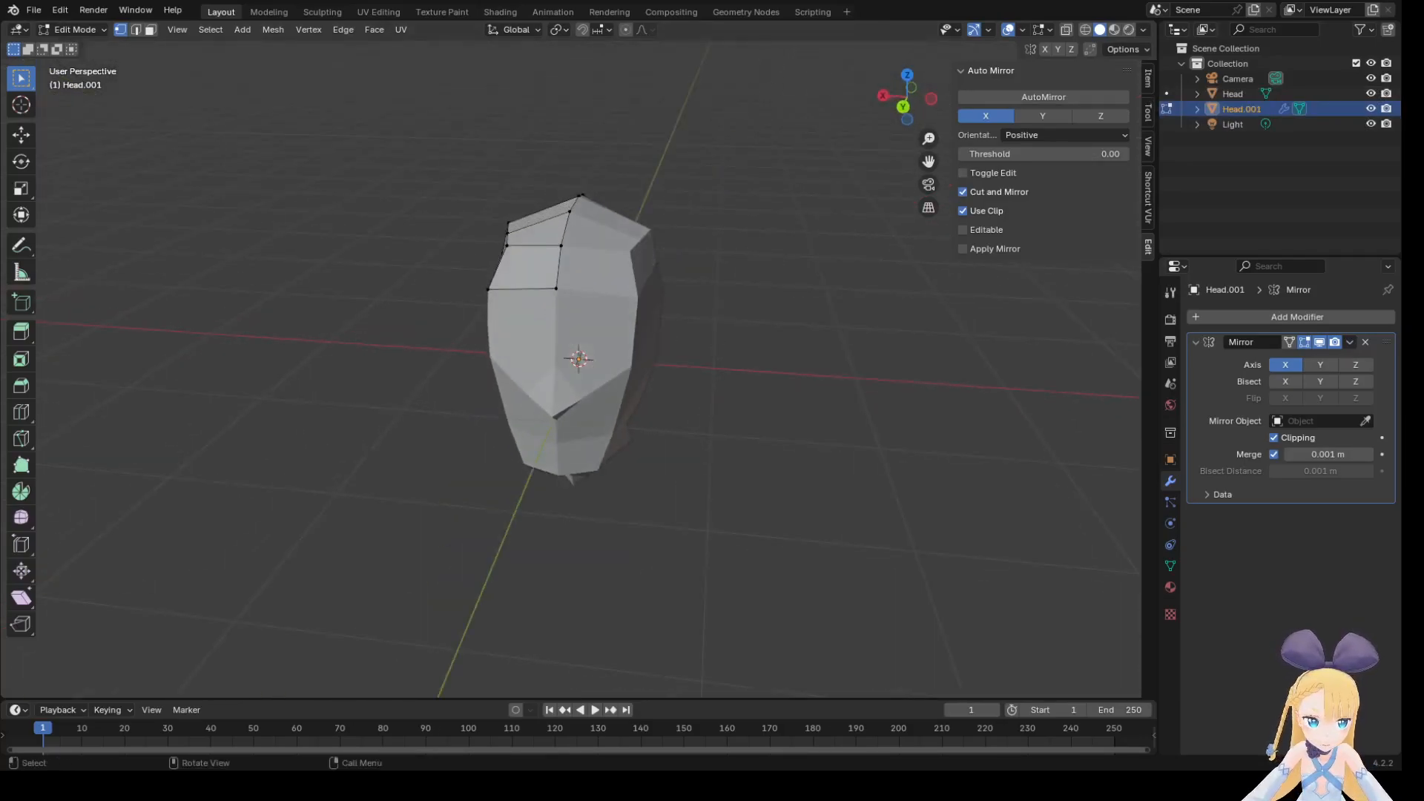
{"action": "key", "text": "a"}
{"action": "left_click", "coordinate": [21, 134]}
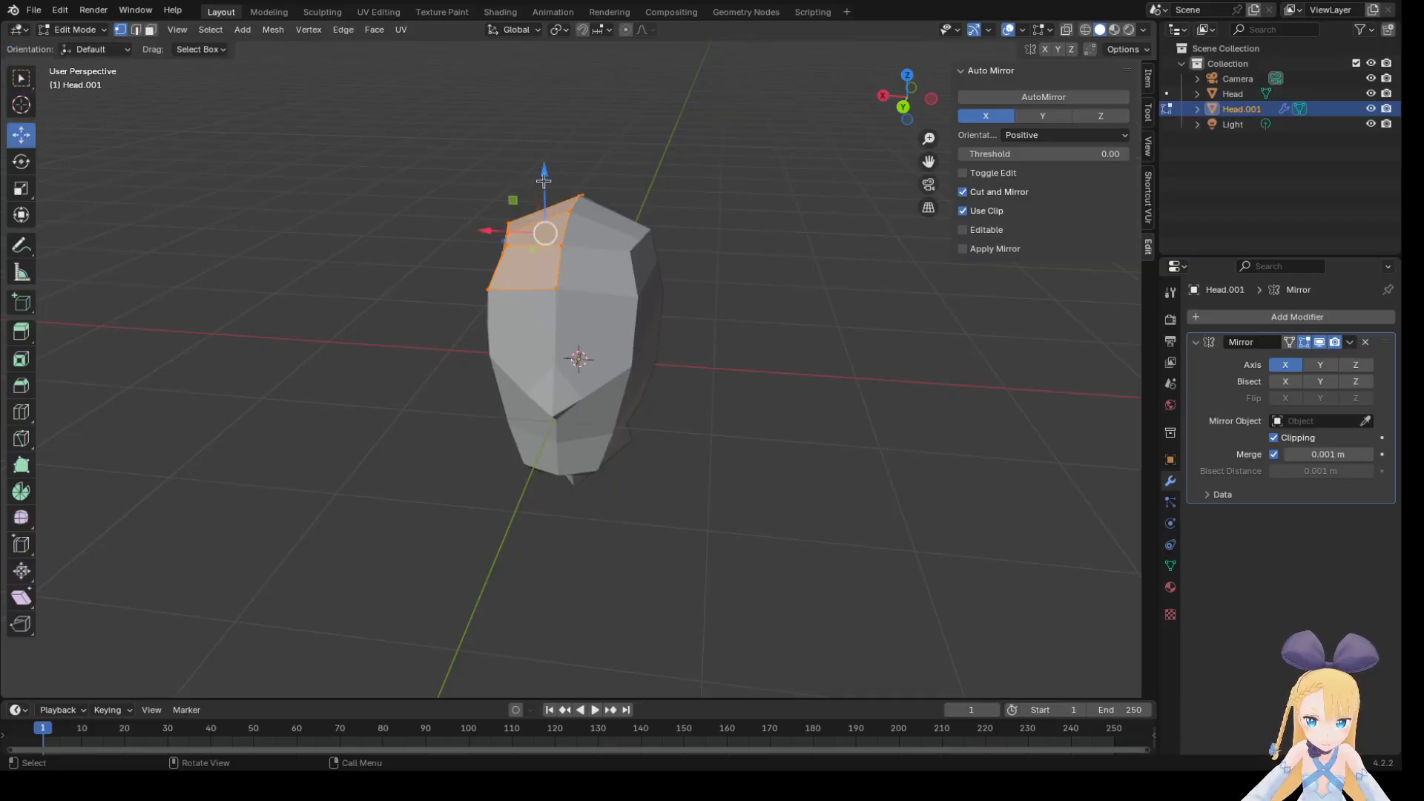
{"action": "mouse_move", "coordinate": [542, 179]}
{"action": "left_mouse_down"}
{"action": "mouse_move", "coordinate": [542, 128]}
{"action": "mouse_move", "coordinate": [538, 172]}
{"action": "left_mouse_up"}
{"action": "middle_click_drag", "start_coordinate": [791, 220], "coordinate": [926, 183]}
{"action": "middle_click_drag", "start_coordinate": [829, 280], "coordinate": [713, 260]}
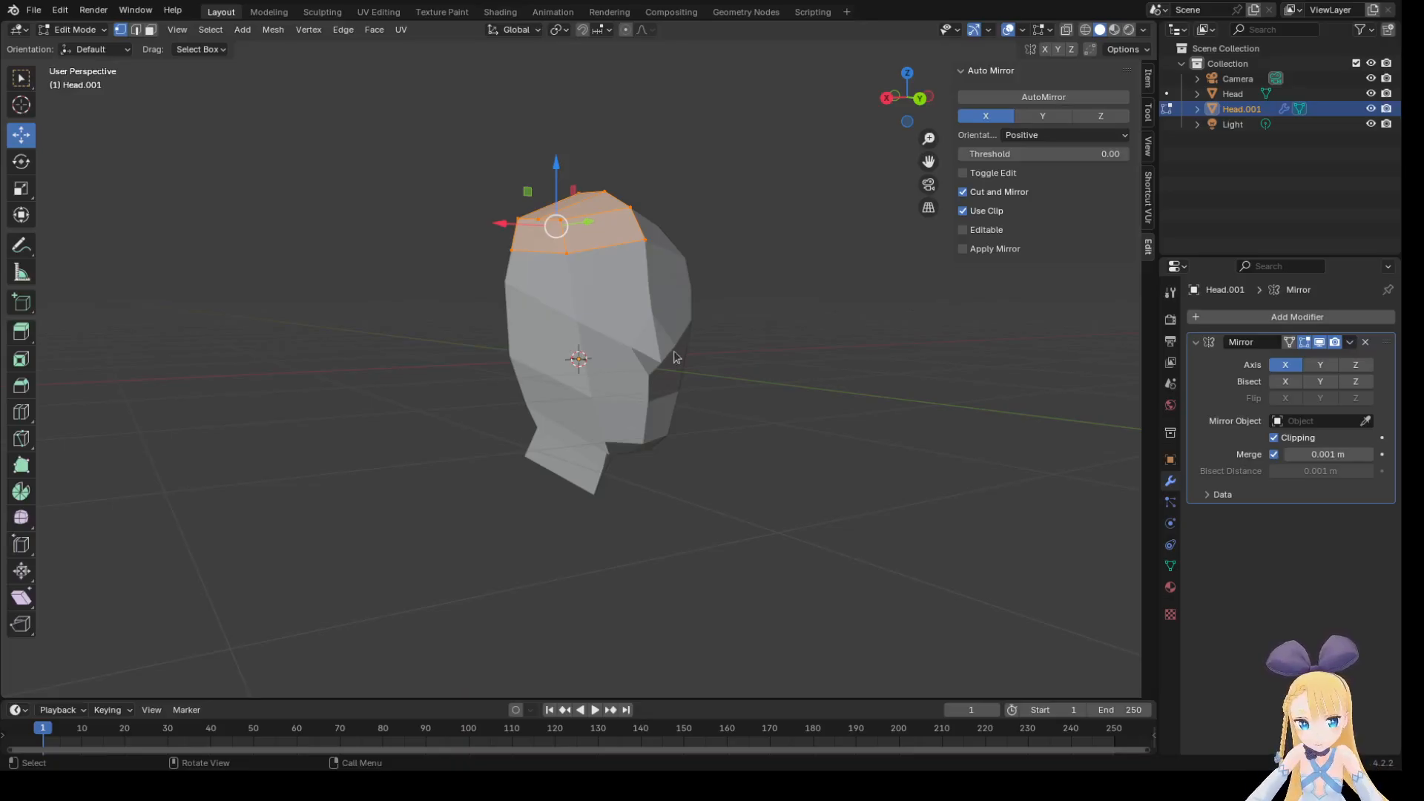
{"action": "mouse_move", "coordinate": [768, 356]}
{"action": "middle_mouse_down"}
{"action": "mouse_move", "coordinate": [924, 372]}
{"action": "mouse_move", "coordinate": [954, 416]}
{"action": "mouse_move", "coordinate": [963, 385]}
{"action": "mouse_move", "coordinate": [964, 465]}
{"action": "mouse_move", "coordinate": [718, 391]}
{"action": "mouse_move", "coordinate": [668, 429]}
{"action": "mouse_move", "coordinate": [919, 423]}
{"action": "mouse_move", "coordinate": [893, 398]}
{"action": "mouse_move", "coordinate": [715, 350]}
{"action": "middle_mouse_up"}
Bring back the deleted faces of Head.001 and use Circle Select to deselect vertices on the upper side of the head.
{"action": "left_click", "coordinate": [864, 394]}
{"action": "key", "text": "ctrl+i"}
{"action": "key", "text": "c"}
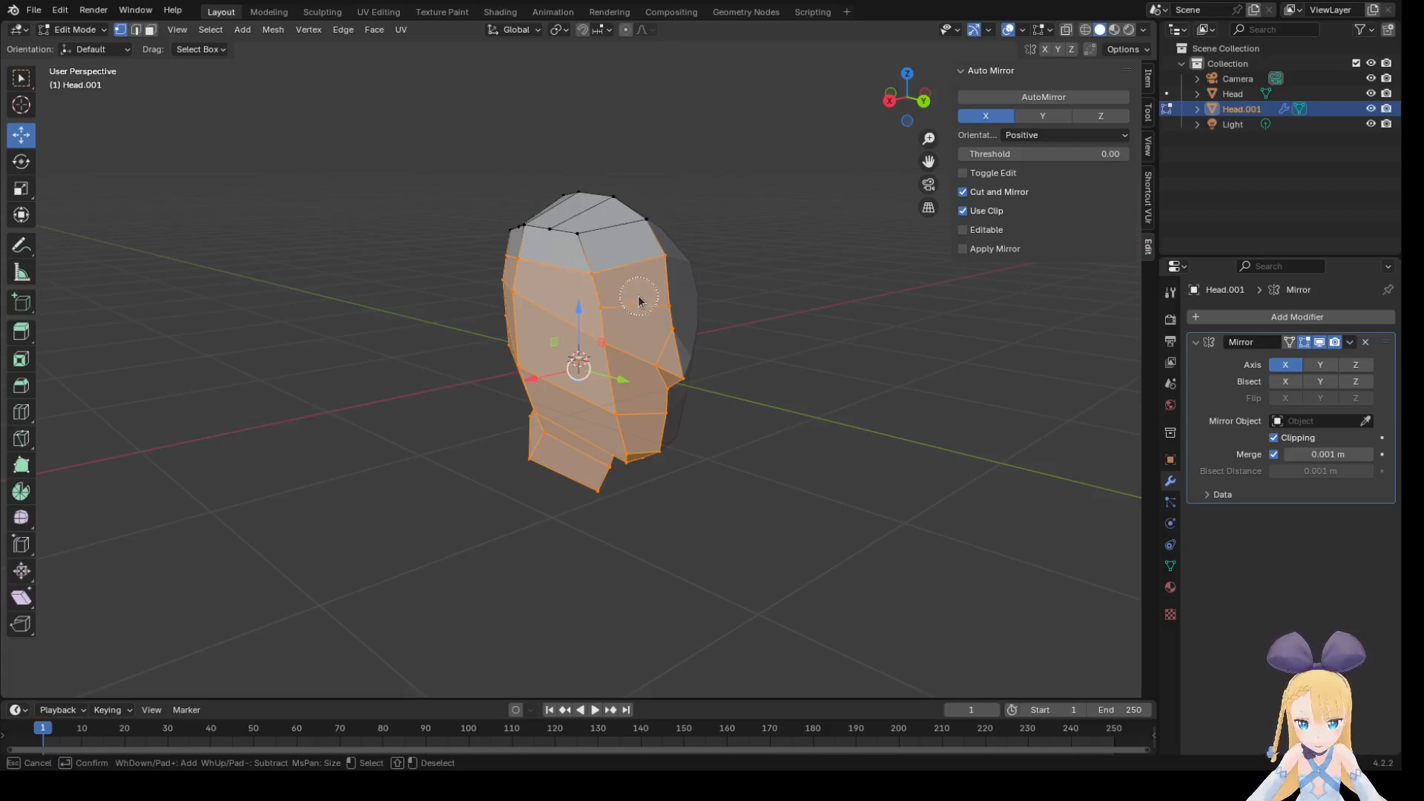
{"action": "mouse_move", "coordinate": [653, 300]}
{"action": "left_mouse_down", "text": "shift"}
{"action": "mouse_move", "coordinate": [706, 305]}
{"action": "mouse_move", "coordinate": [647, 369]}
{"action": "left_mouse_up", "text": "shift"}
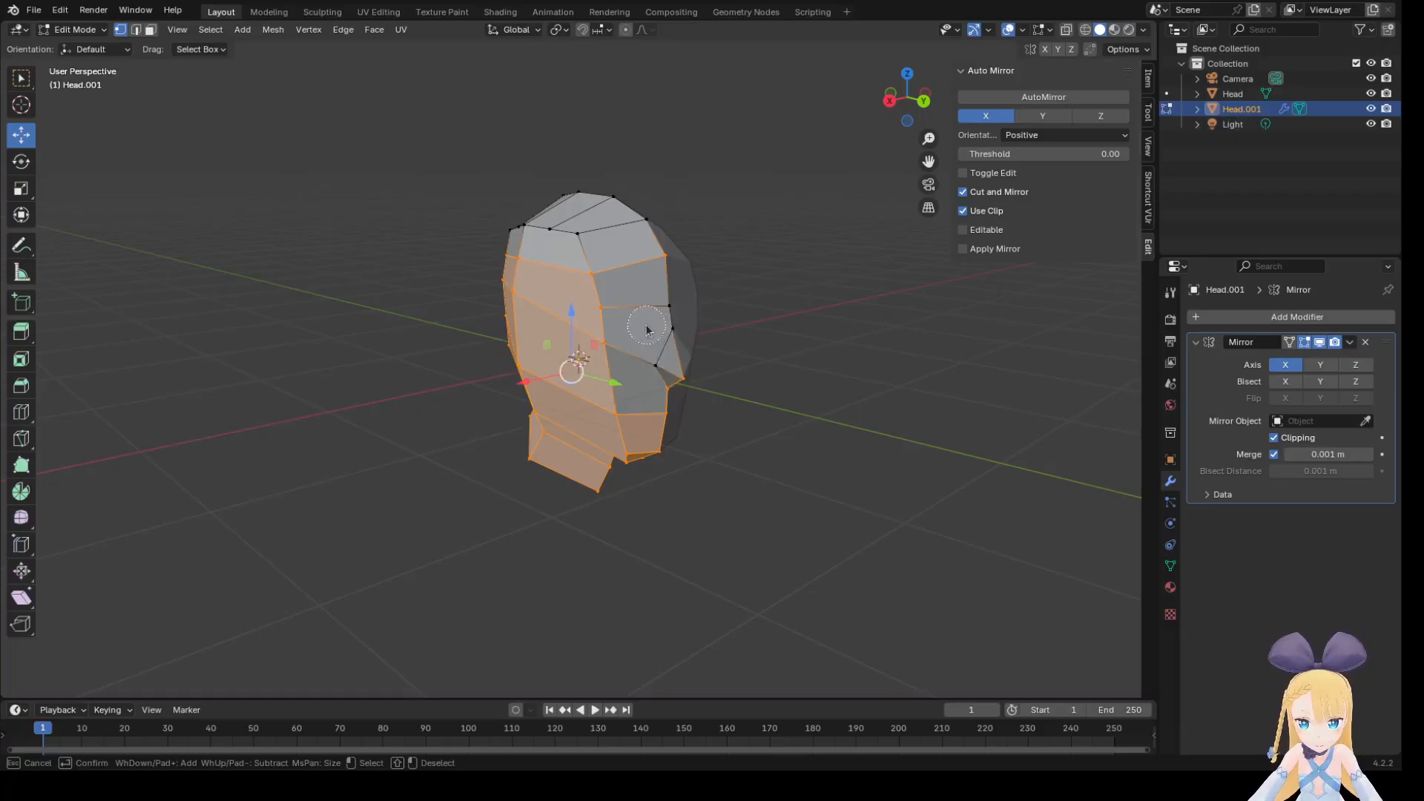
{"action": "mouse_move", "coordinate": [653, 334]}
{"action": "left_mouse_down"}
{"action": "mouse_move", "coordinate": [668, 375]}
{"action": "mouse_move", "coordinate": [645, 359]}
{"action": "left_mouse_up"}
{"action": "left_click_drag", "start_coordinate": [615, 296], "coordinate": [623, 285]}
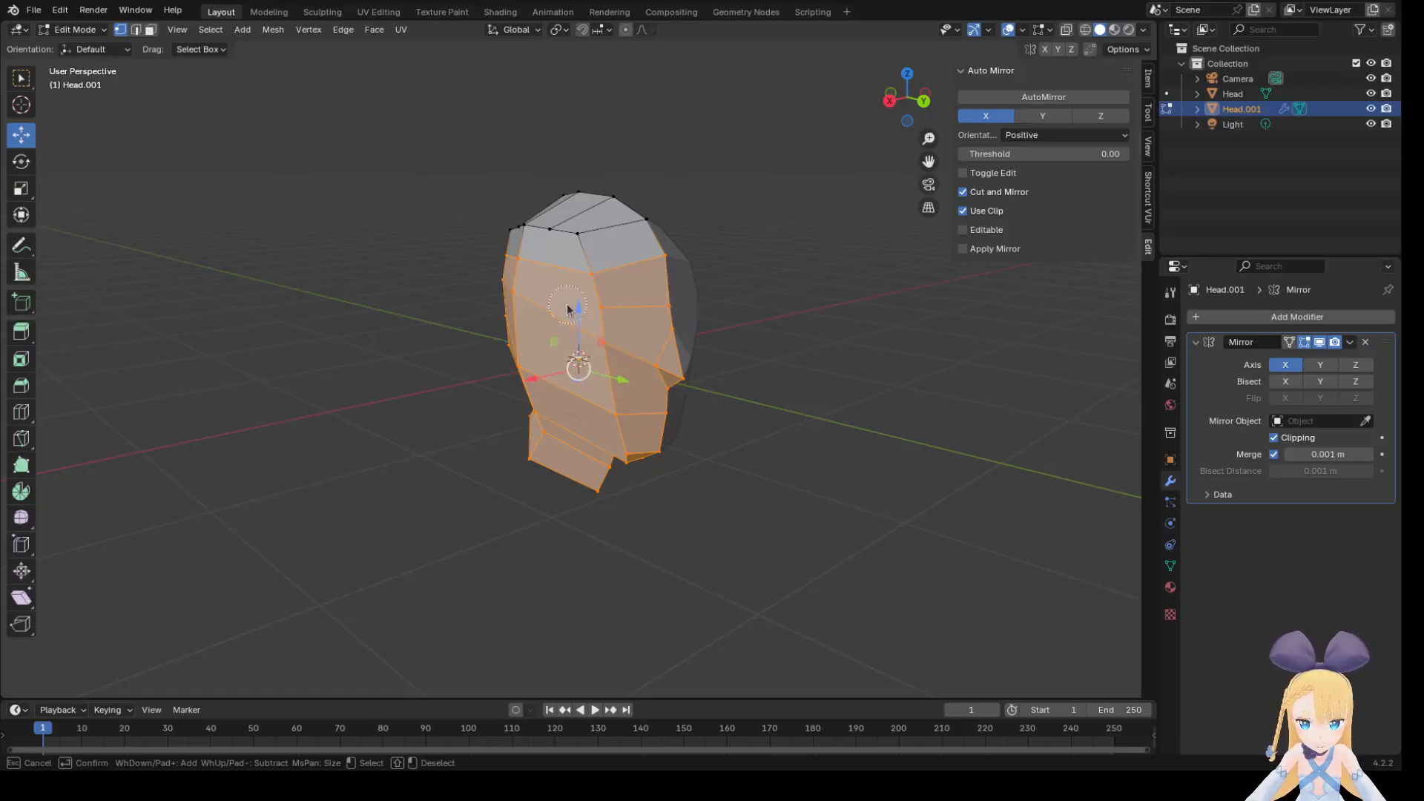
{"action": "left_click_drag", "start_coordinate": [557, 304], "coordinate": [507, 289], "text": "shift"}
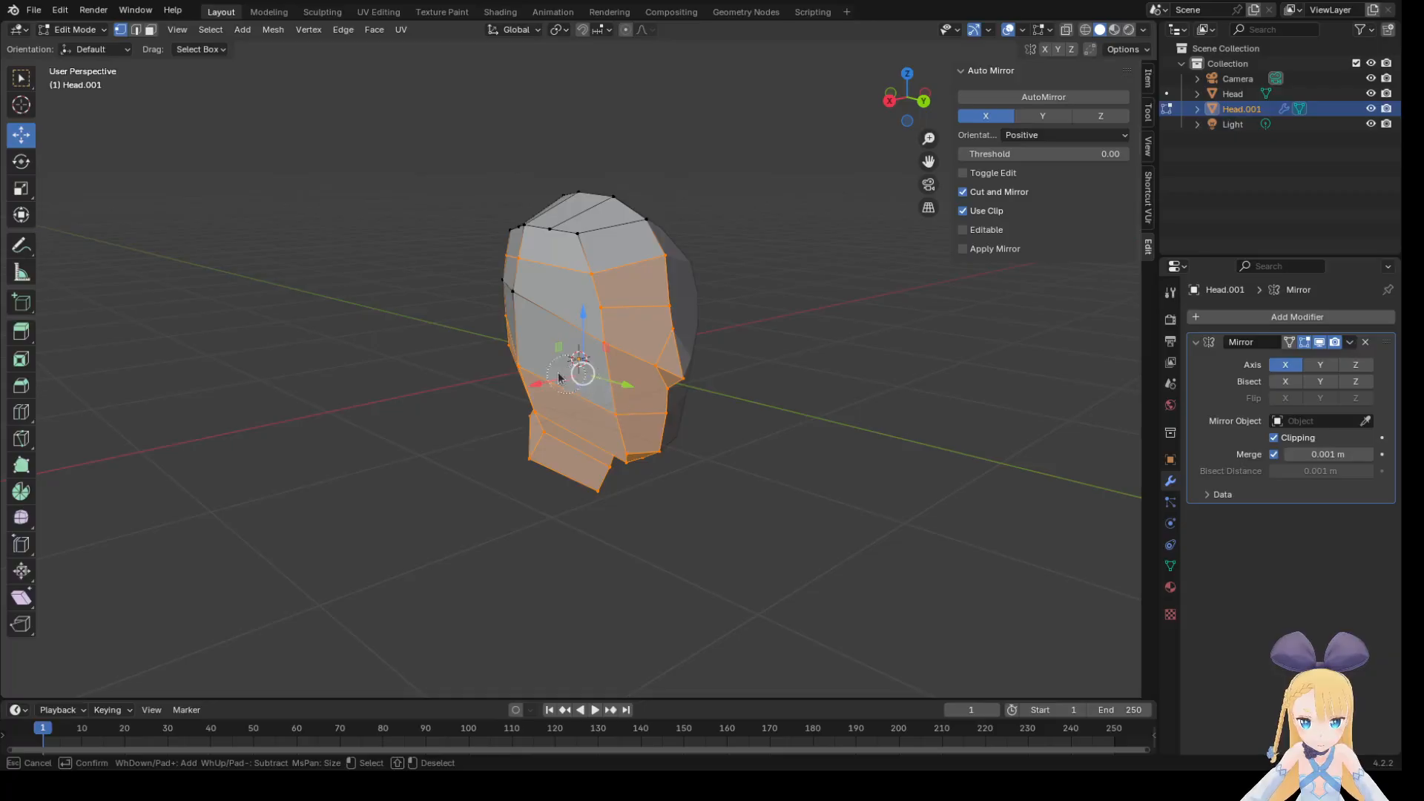
{"action": "mouse_move", "coordinate": [520, 326]}
{"action": "left_mouse_down"}
{"action": "mouse_move", "coordinate": [503, 312]}
{"action": "mouse_move", "coordinate": [605, 304]}
{"action": "mouse_move", "coordinate": [592, 279]}
{"action": "mouse_move", "coordinate": [515, 263]}
{"action": "left_mouse_up"}
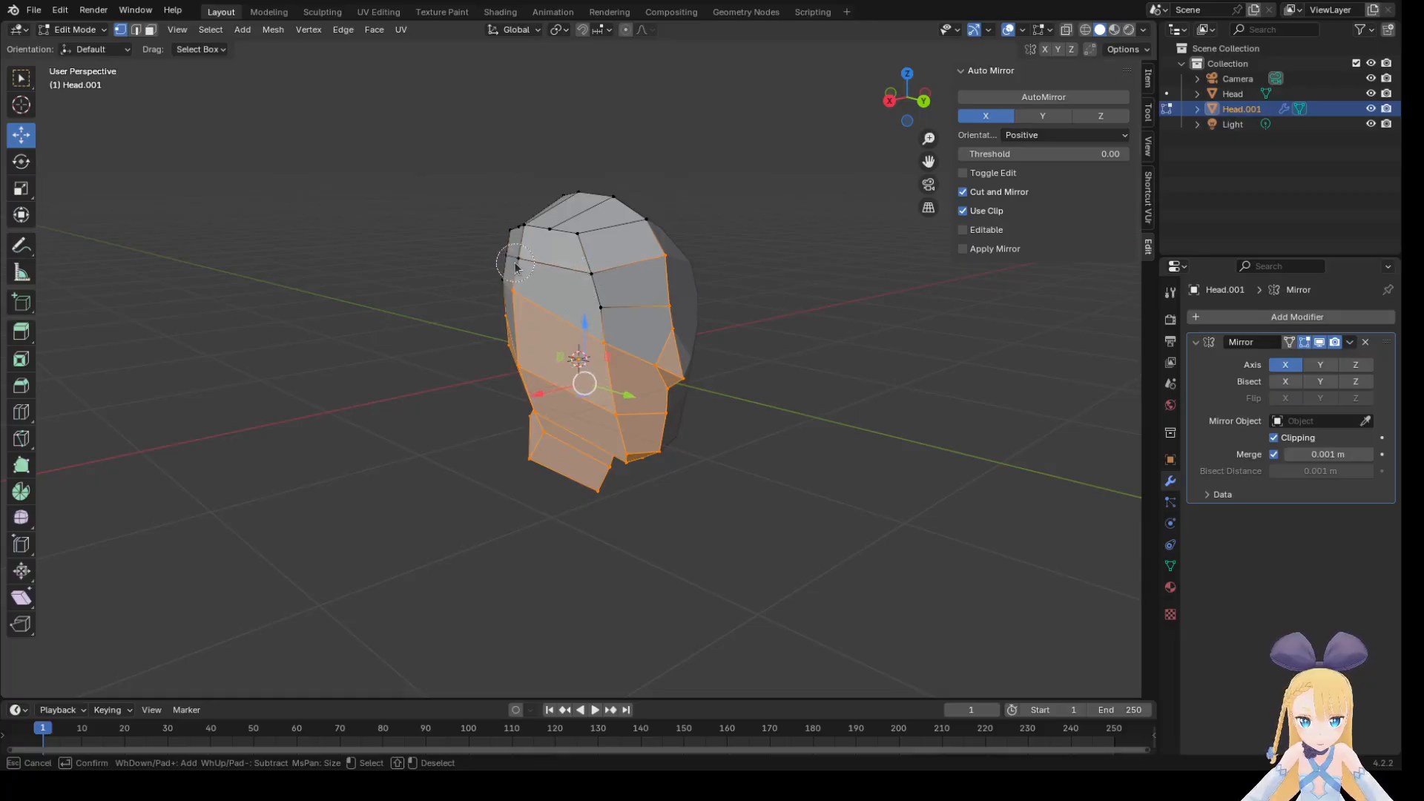
{"action": "left_click_drag", "start_coordinate": [589, 334], "coordinate": [627, 311]}
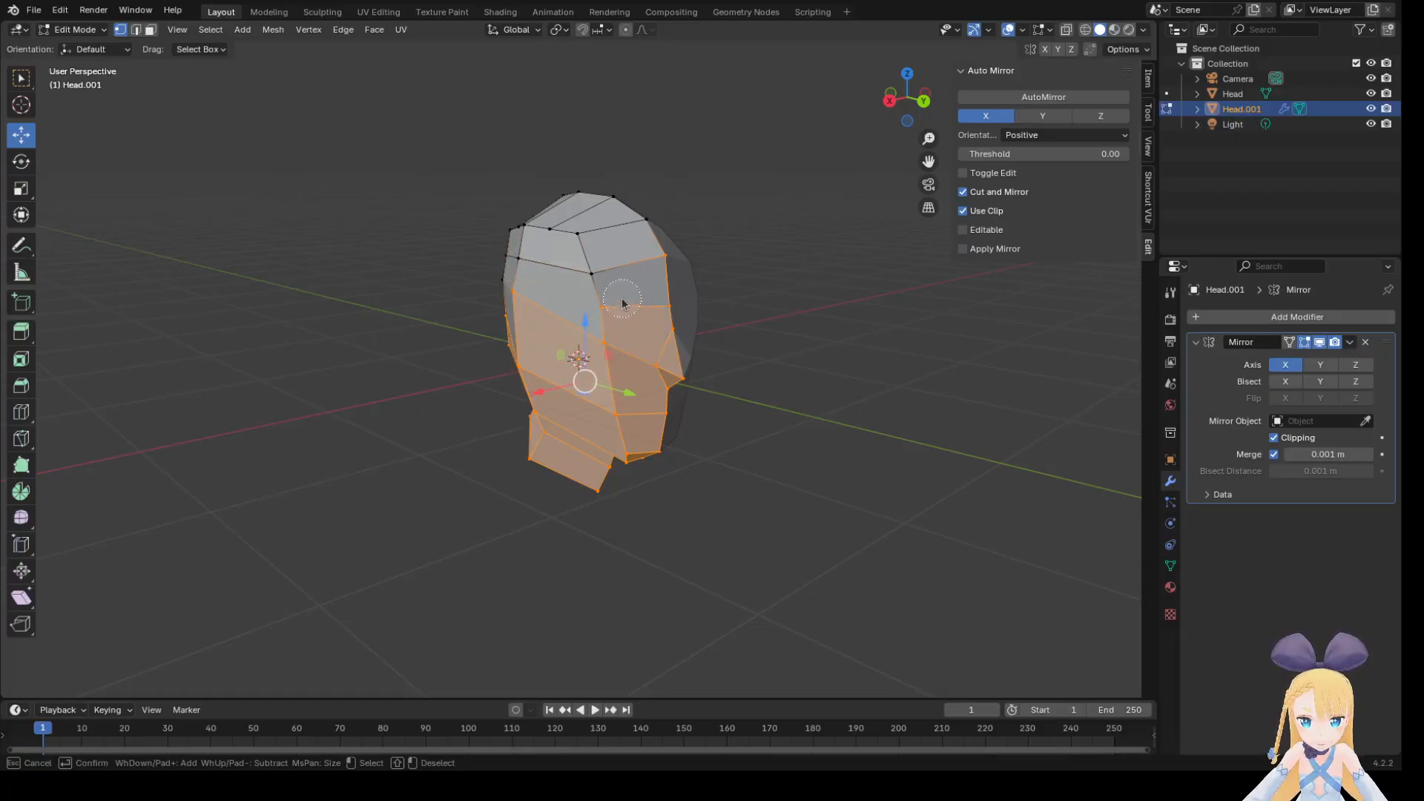
{"action": "key", "text": "Escape"}
Use Circle Select to remove the vertices at the back of the head from the selection, down to the nape.
{"action": "middle_click_drag", "start_coordinate": [748, 467], "coordinate": [950, 472]}
{"action": "key", "text": "x"}
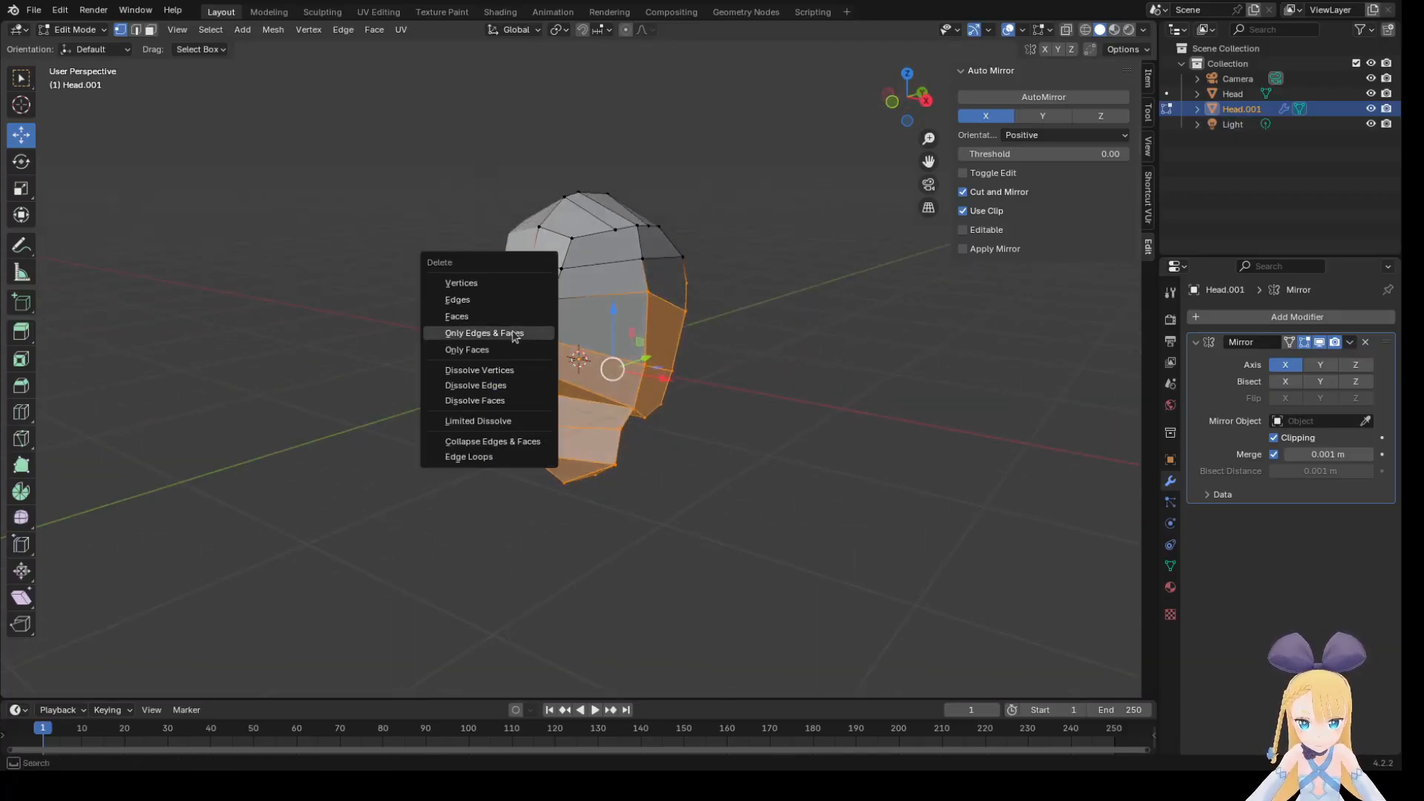
{"action": "key", "text": "c"}
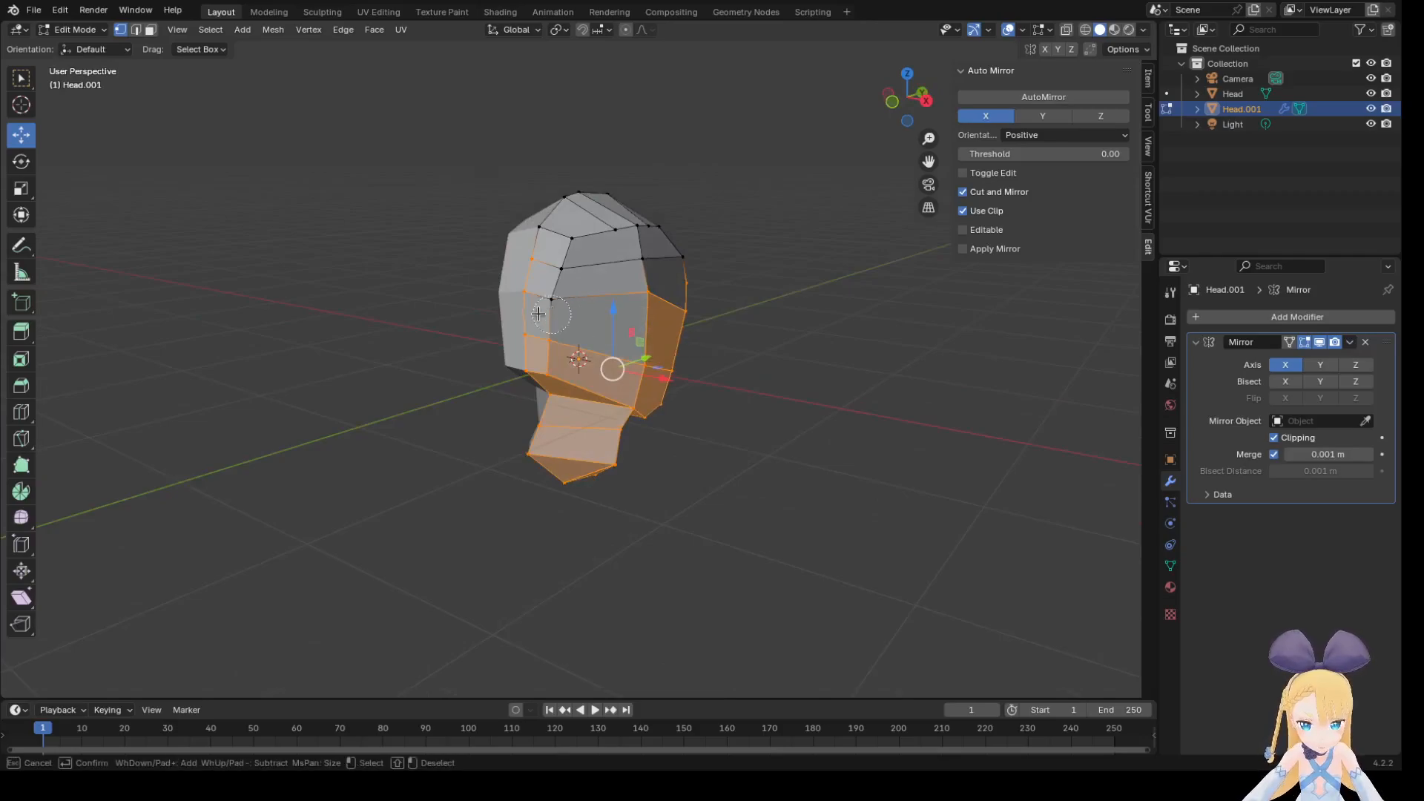
{"action": "left_click_drag", "start_coordinate": [524, 280], "coordinate": [527, 269]}
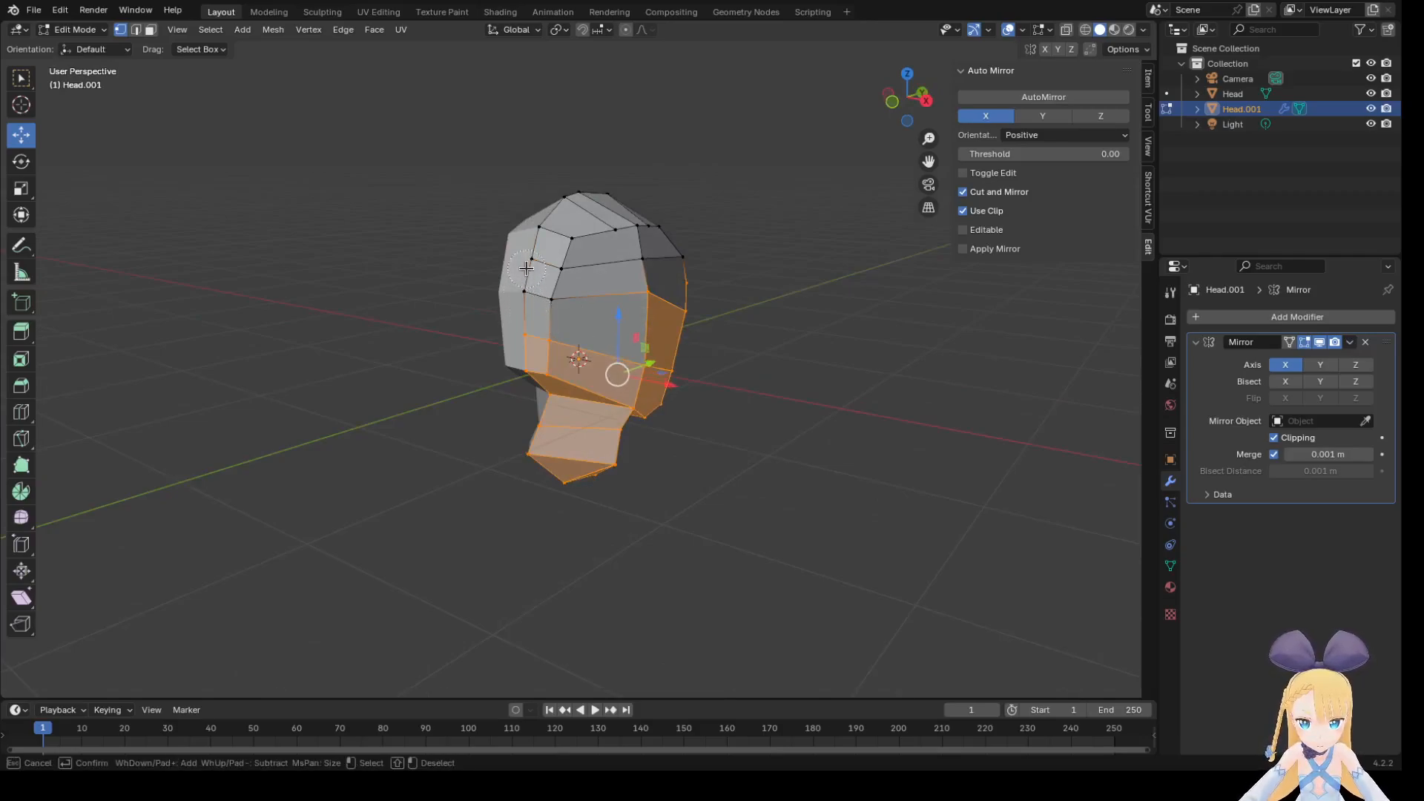
{"action": "left_click", "coordinate": [529, 336], "text": "shift"}
{"action": "left_click", "coordinate": [526, 359], "text": "shift"}
{"action": "left_click", "coordinate": [545, 370], "text": "shift"}
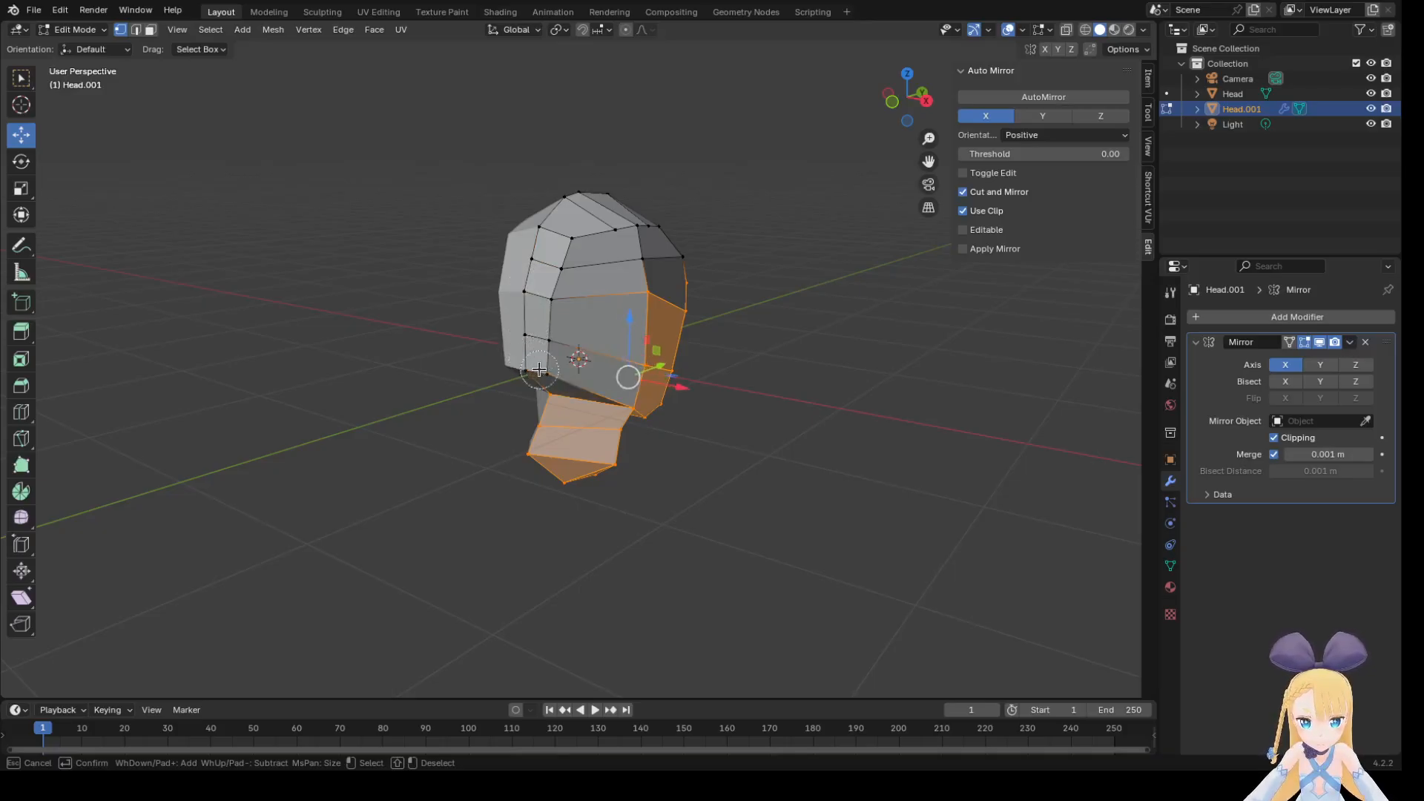
{"action": "mouse_move", "coordinate": [566, 409]}
{"action": "left_mouse_down"}
{"action": "mouse_move", "coordinate": [556, 382]}
{"action": "mouse_move", "coordinate": [535, 382]}
{"action": "left_mouse_up"}
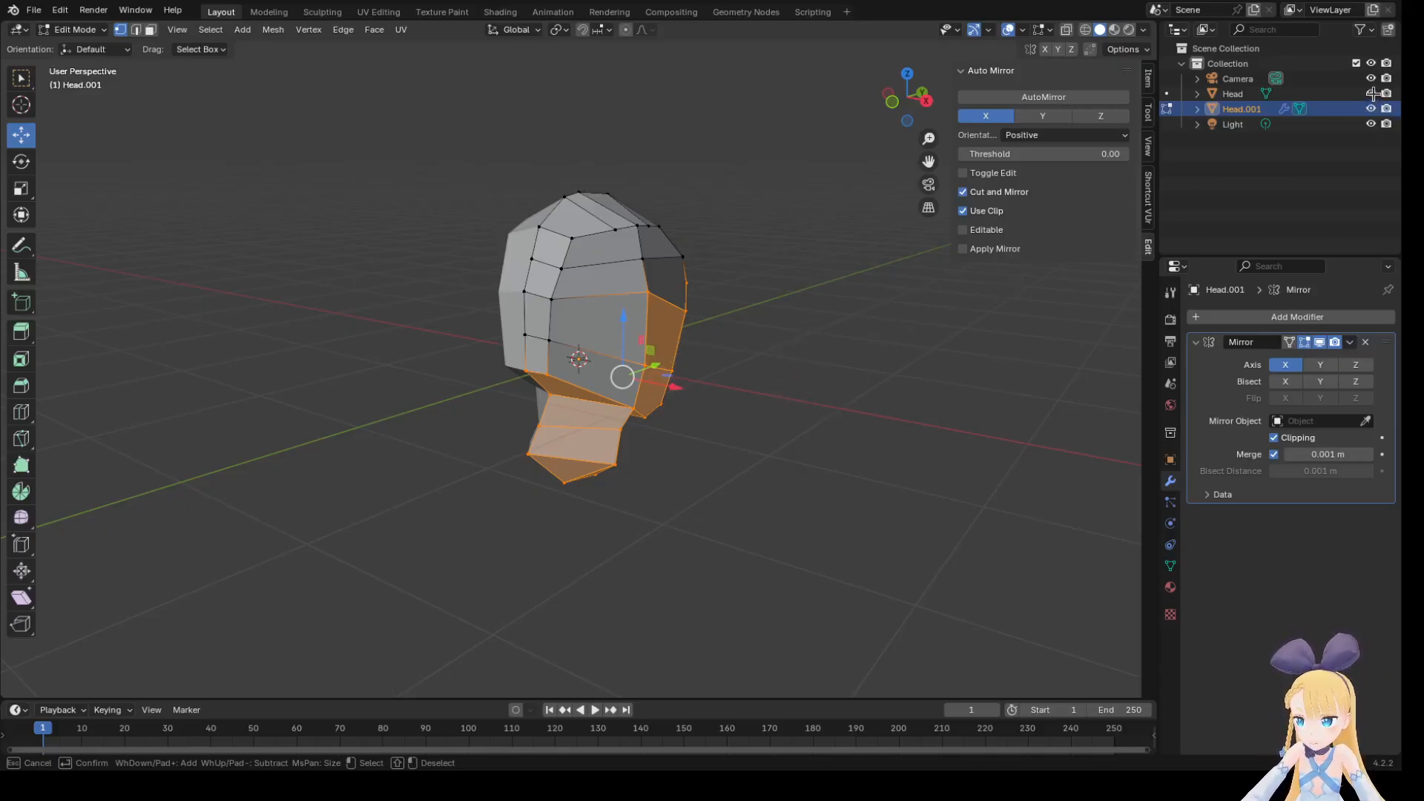
{"action": "key", "text": "Escape"}
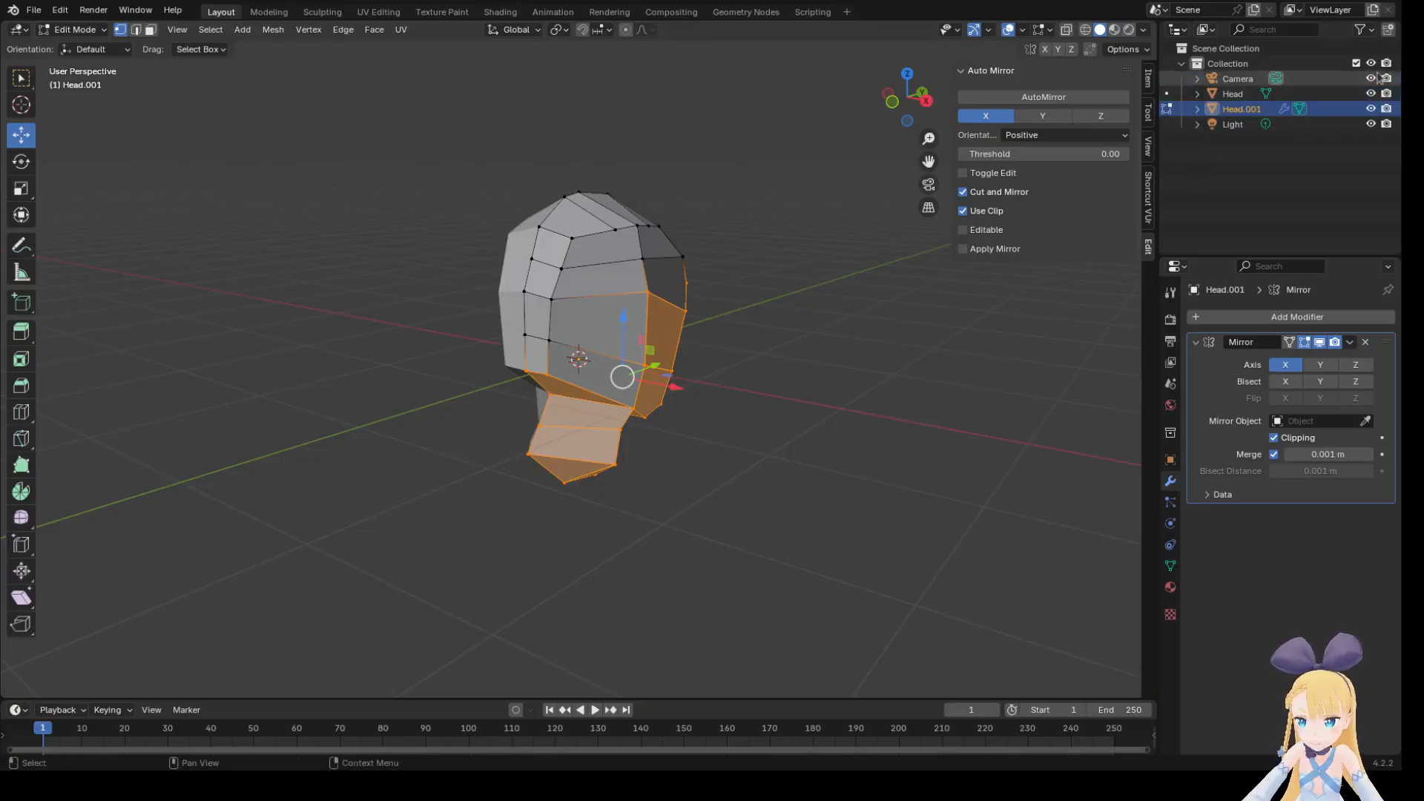
Hide the original Head object and delete the selected face, jaw and neck faces of Head.001, leaving a hair-cap shape.
{"action": "left_click", "coordinate": [1371, 94]}
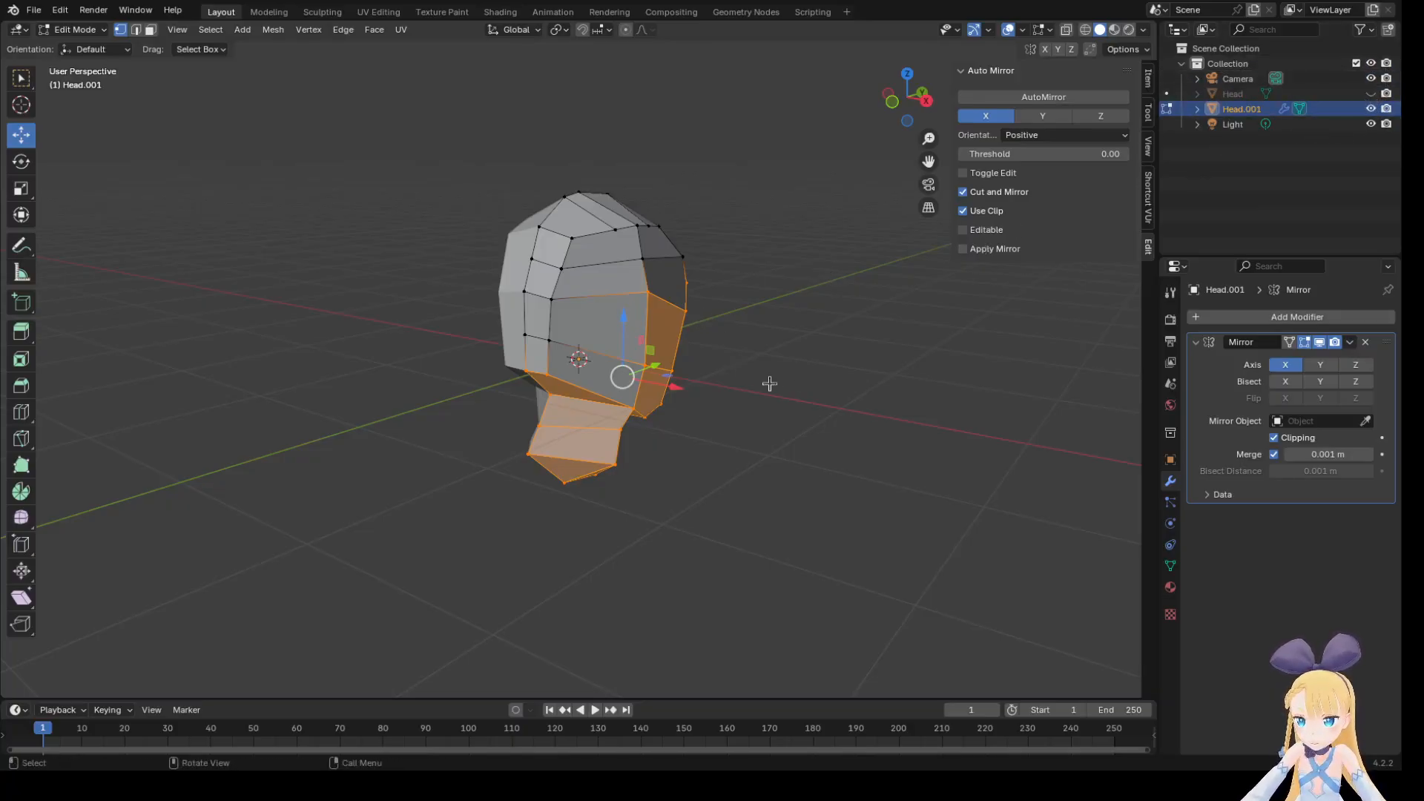
{"action": "middle_click_drag", "start_coordinate": [859, 381], "coordinate": [618, 377]}
{"action": "key", "text": "x"}
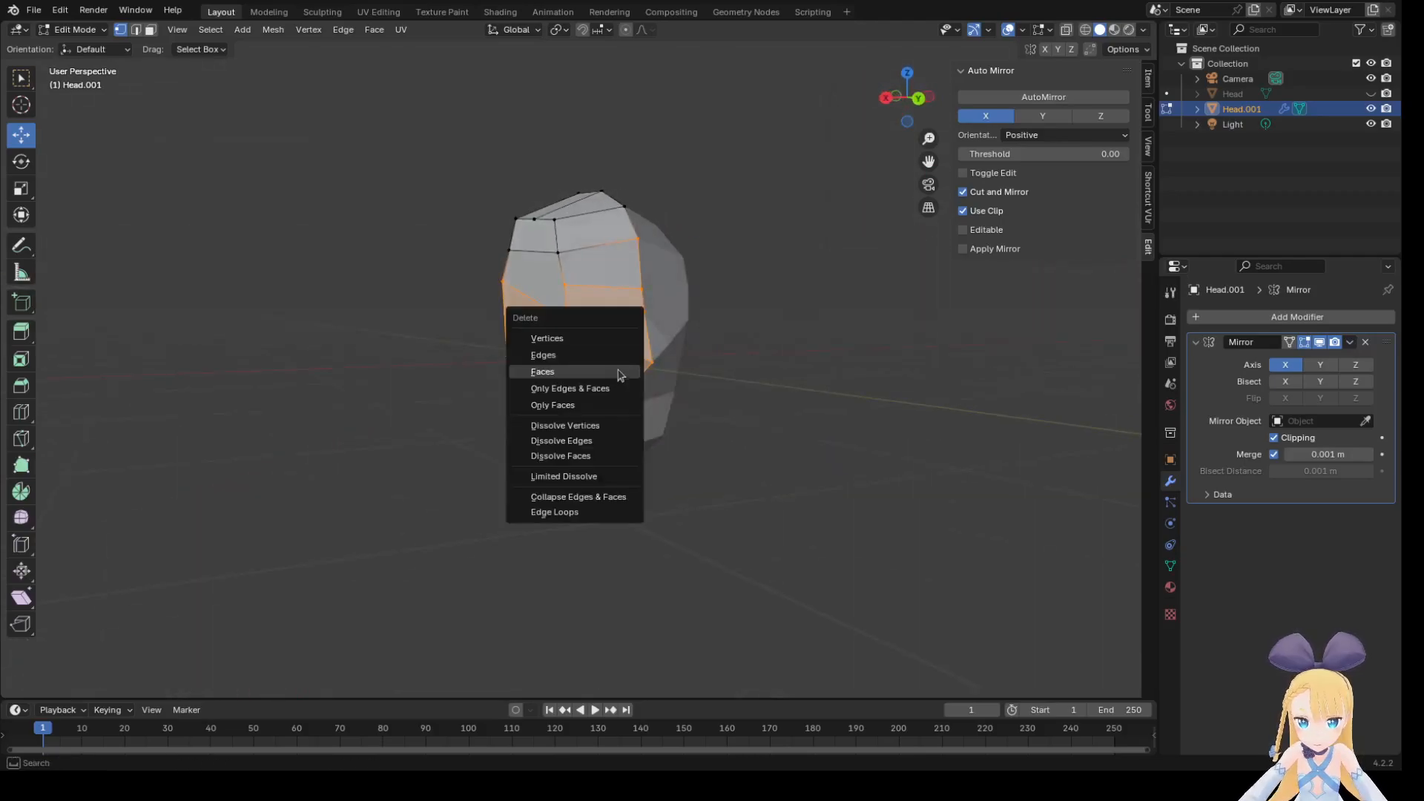
{"action": "left_click", "coordinate": [629, 371]}
{"action": "middle_click_drag", "start_coordinate": [722, 390], "coordinate": [657, 394]}
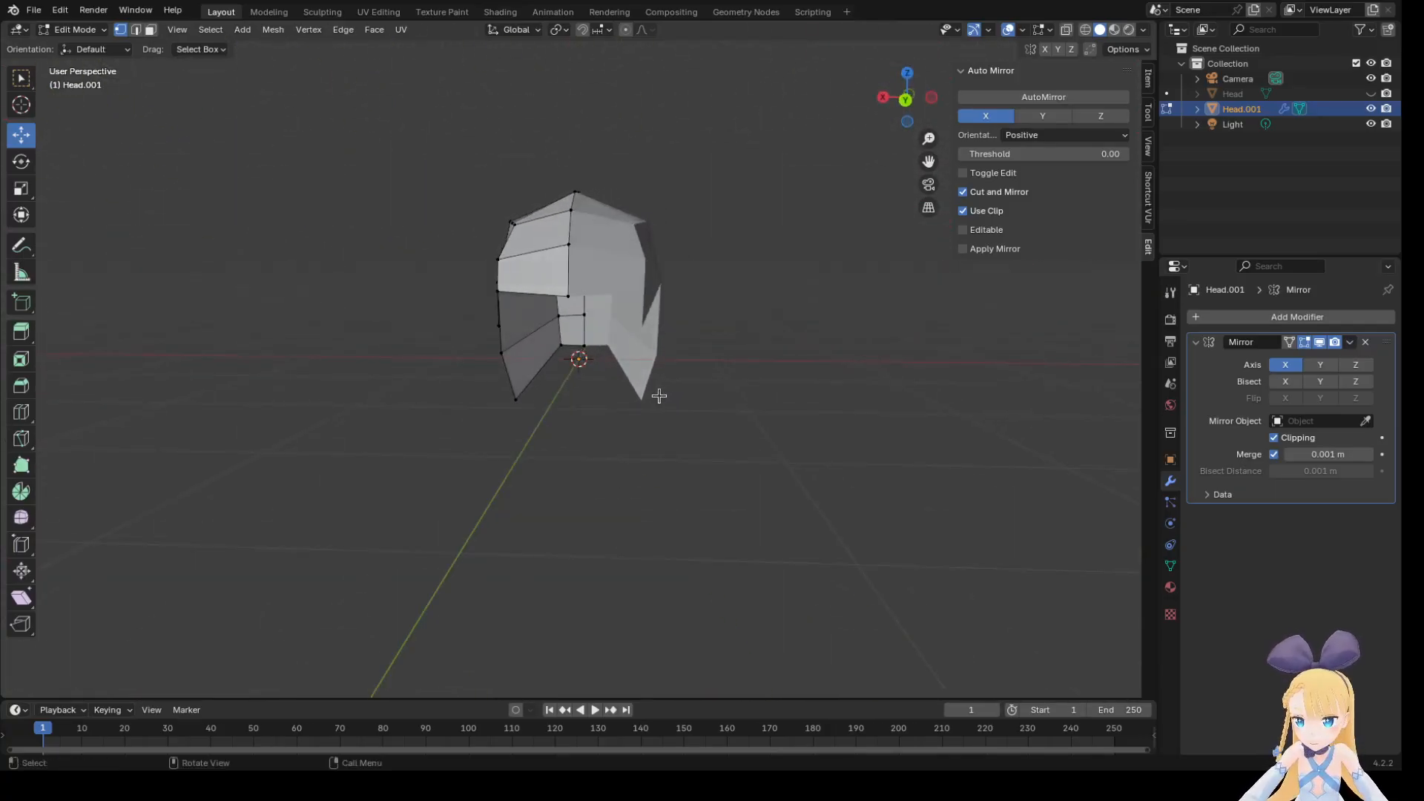
{"action": "left_click", "coordinate": [1217, 317]}
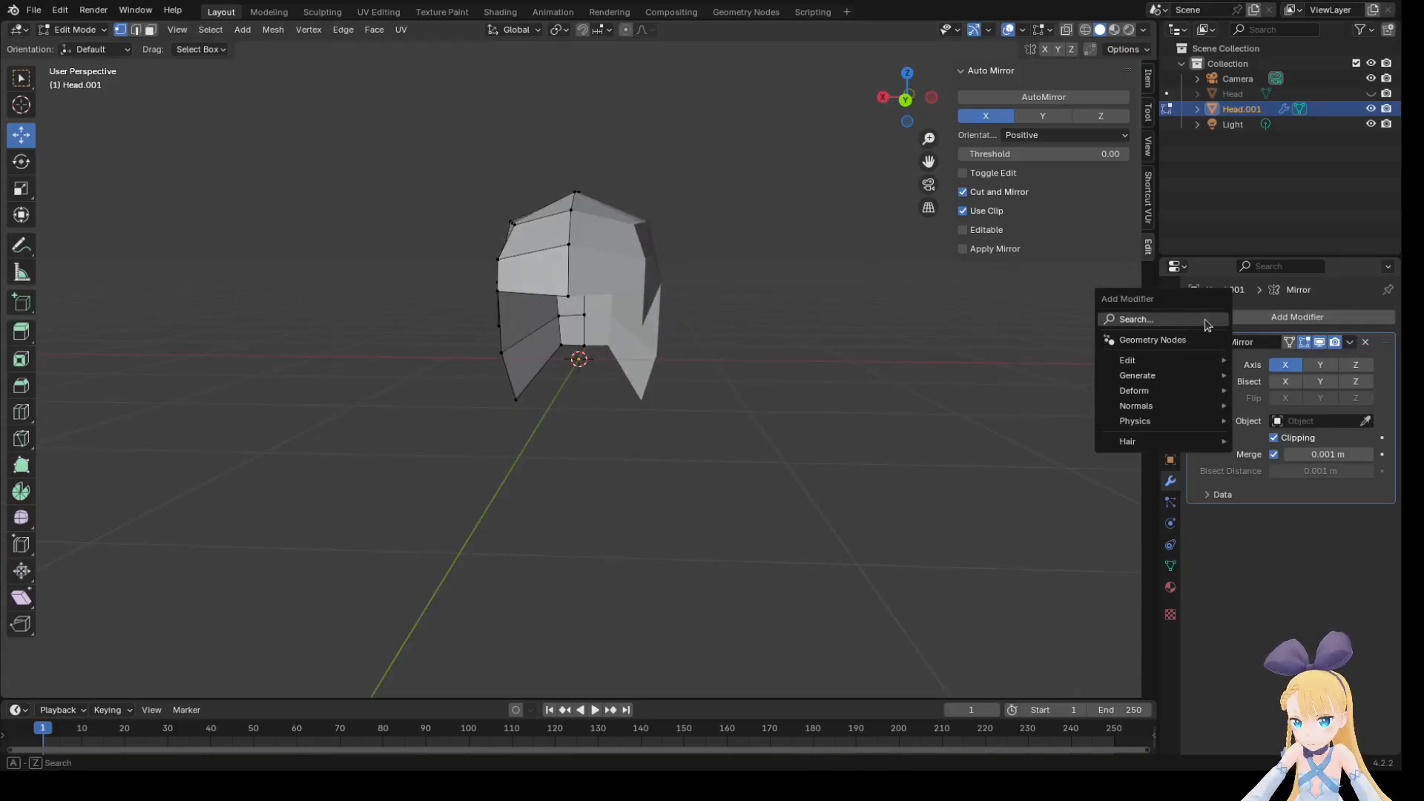
{"action": "left_click", "coordinate": [1215, 320]}
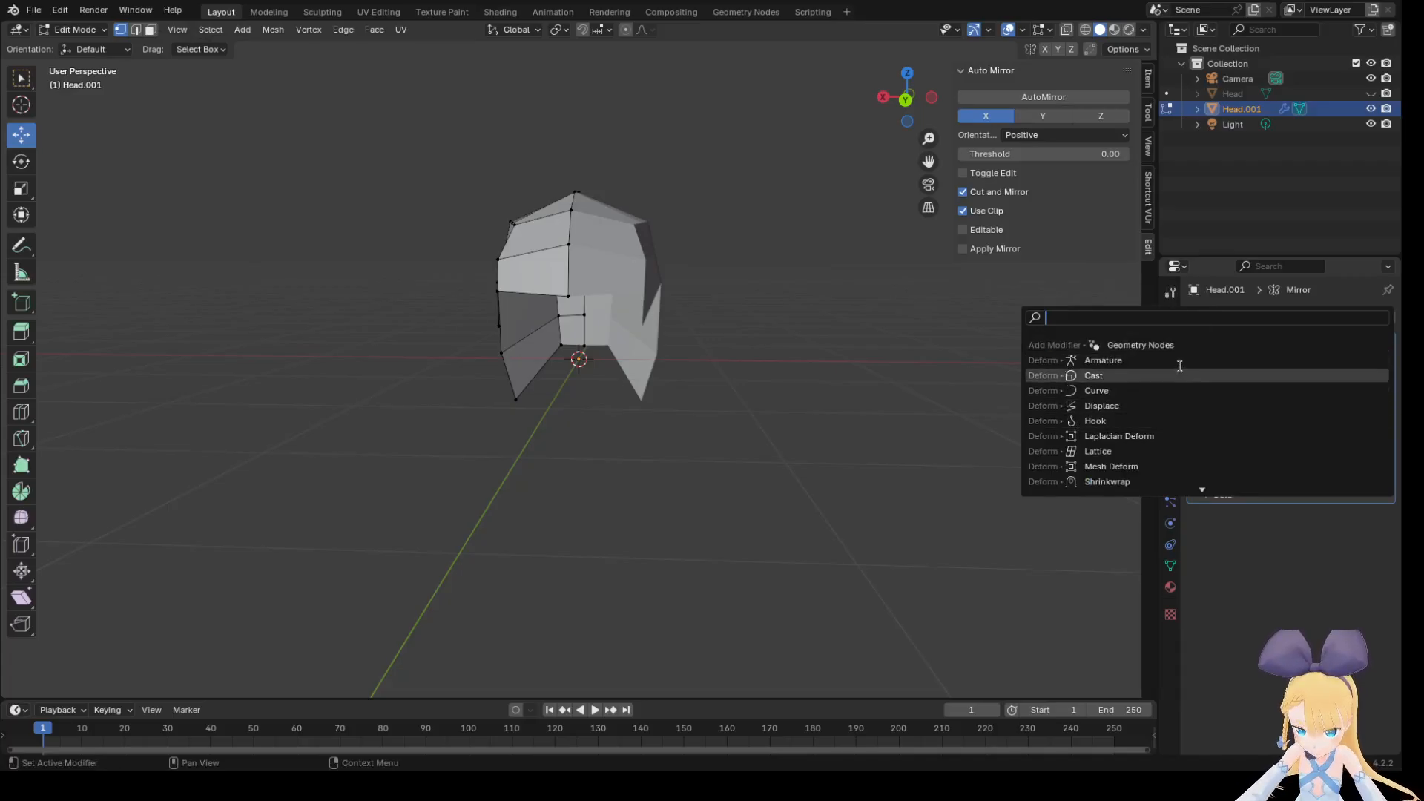
{"action": "key", "text": "Up"}
{"action": "key", "text": "Up"}
{"action": "key", "text": "Down"}
{"action": "key", "text": "Down"}
{"action": "key", "text": "Down"}
{"action": "key", "text": "Down"}
{"action": "key", "text": "Down"}
{"action": "key", "text": "Down"}
{"action": "key", "text": "Down"}
{"action": "key", "text": "Down"}
{"action": "key", "text": "Down"}
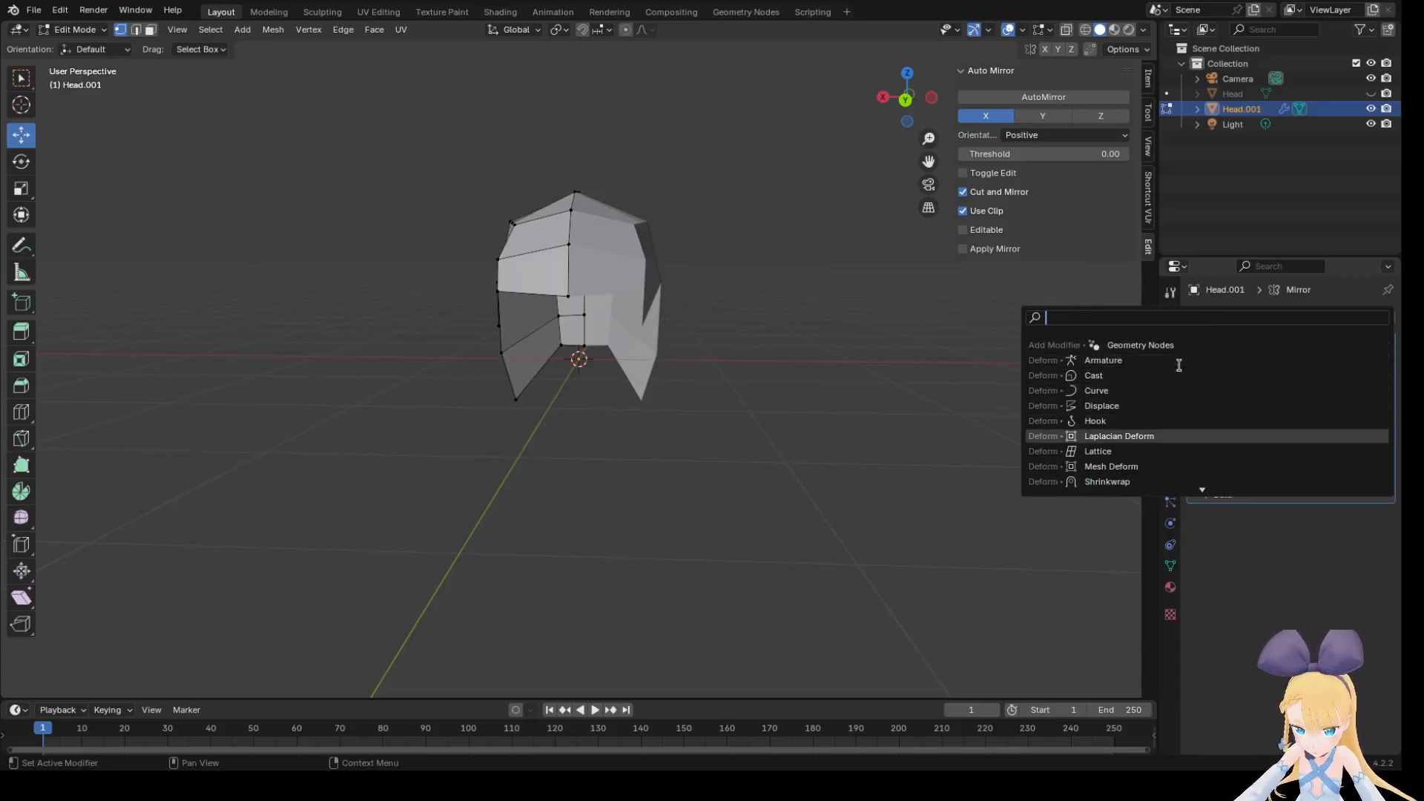
{"action": "key", "text": "Escape"}
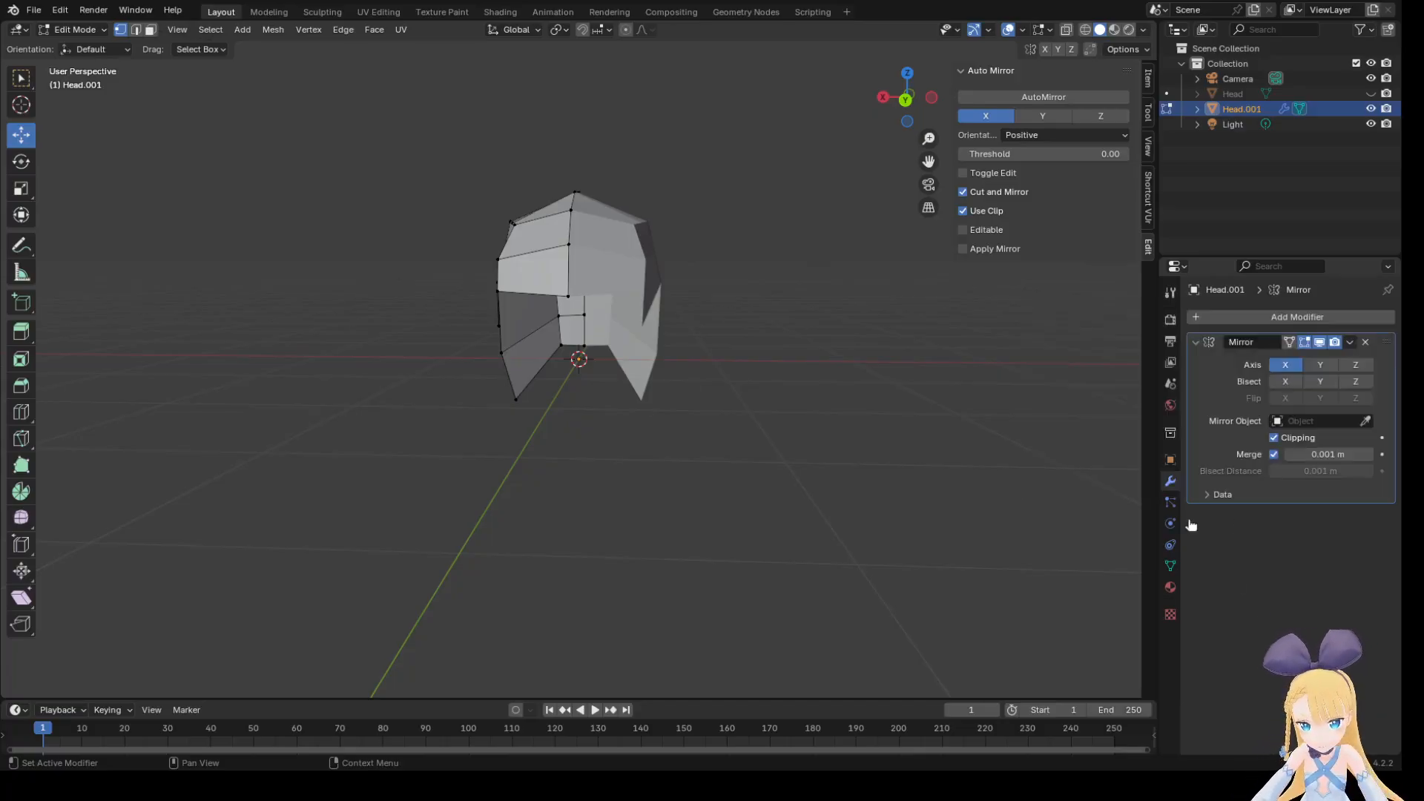
Add a Solidify modifier to Head.001 below its Mirror modifier.
{"action": "left_click", "coordinate": [1325, 317]}
{"action": "left_click", "coordinate": [1326, 314]}
{"action": "type", "text": "soli"}
{"action": "key", "text": "Return"}
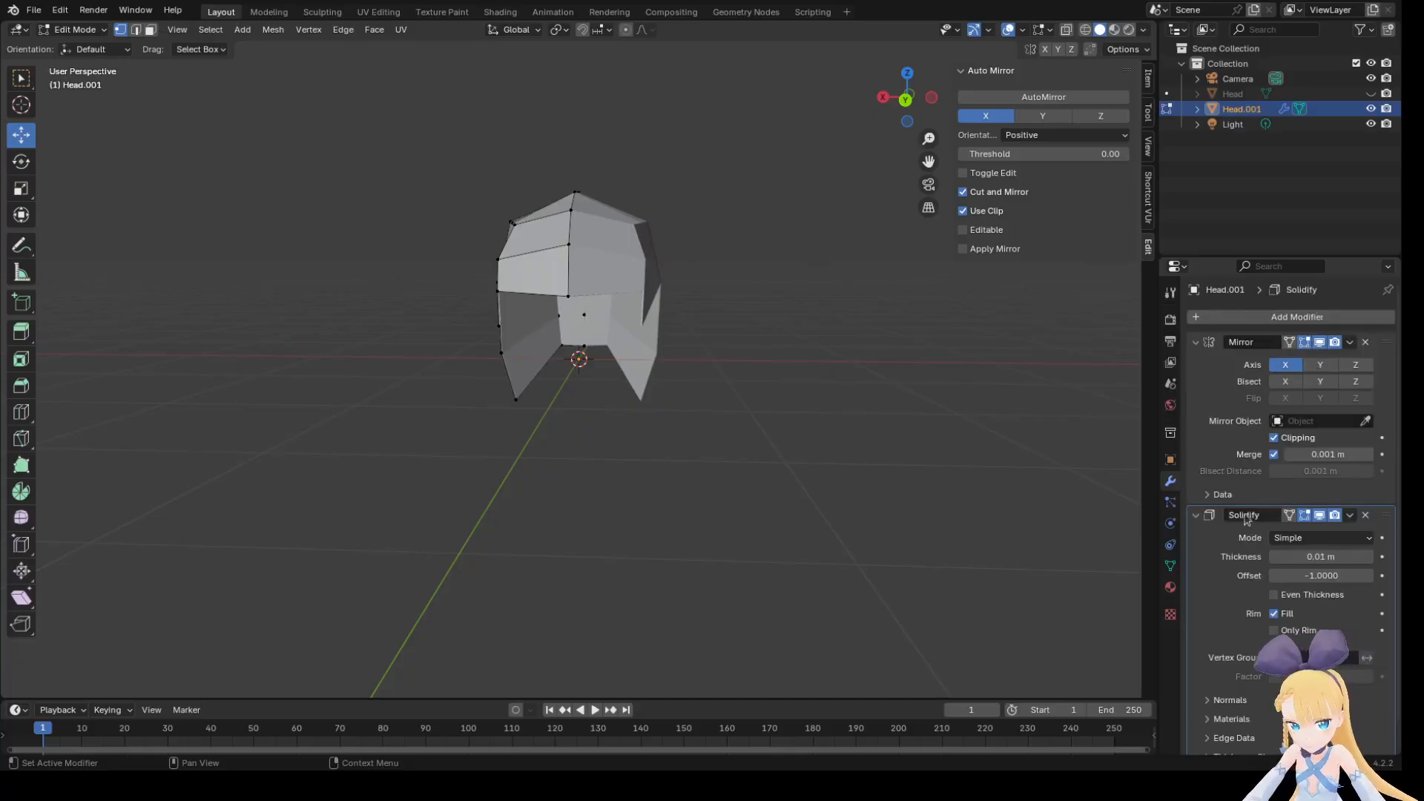
{"action": "middle_click_drag", "start_coordinate": [787, 415], "coordinate": [730, 425]}
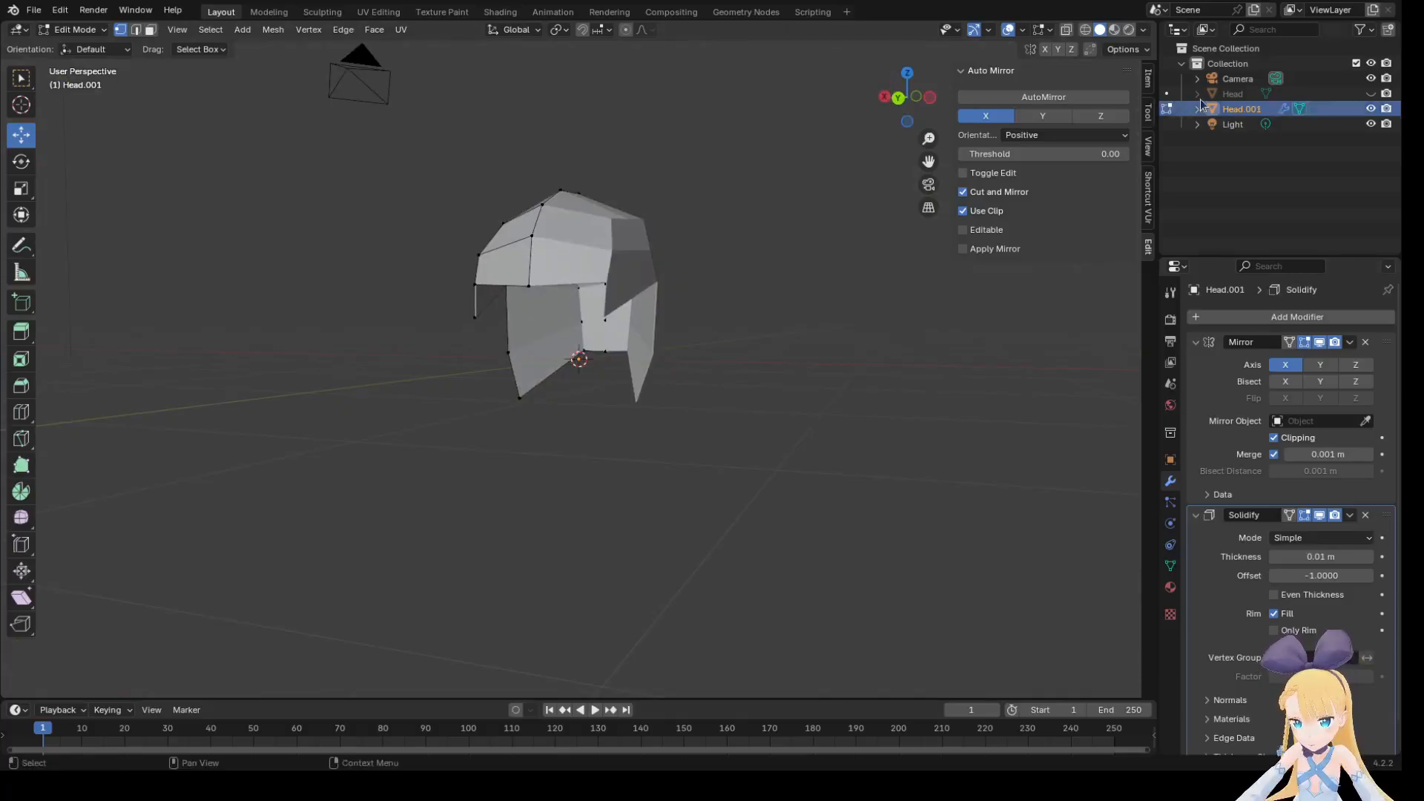
Show the original Head object and set the Solidify thickness to -0.09 m so the cap thickens outward around it.
{"action": "left_click", "coordinate": [1371, 94]}
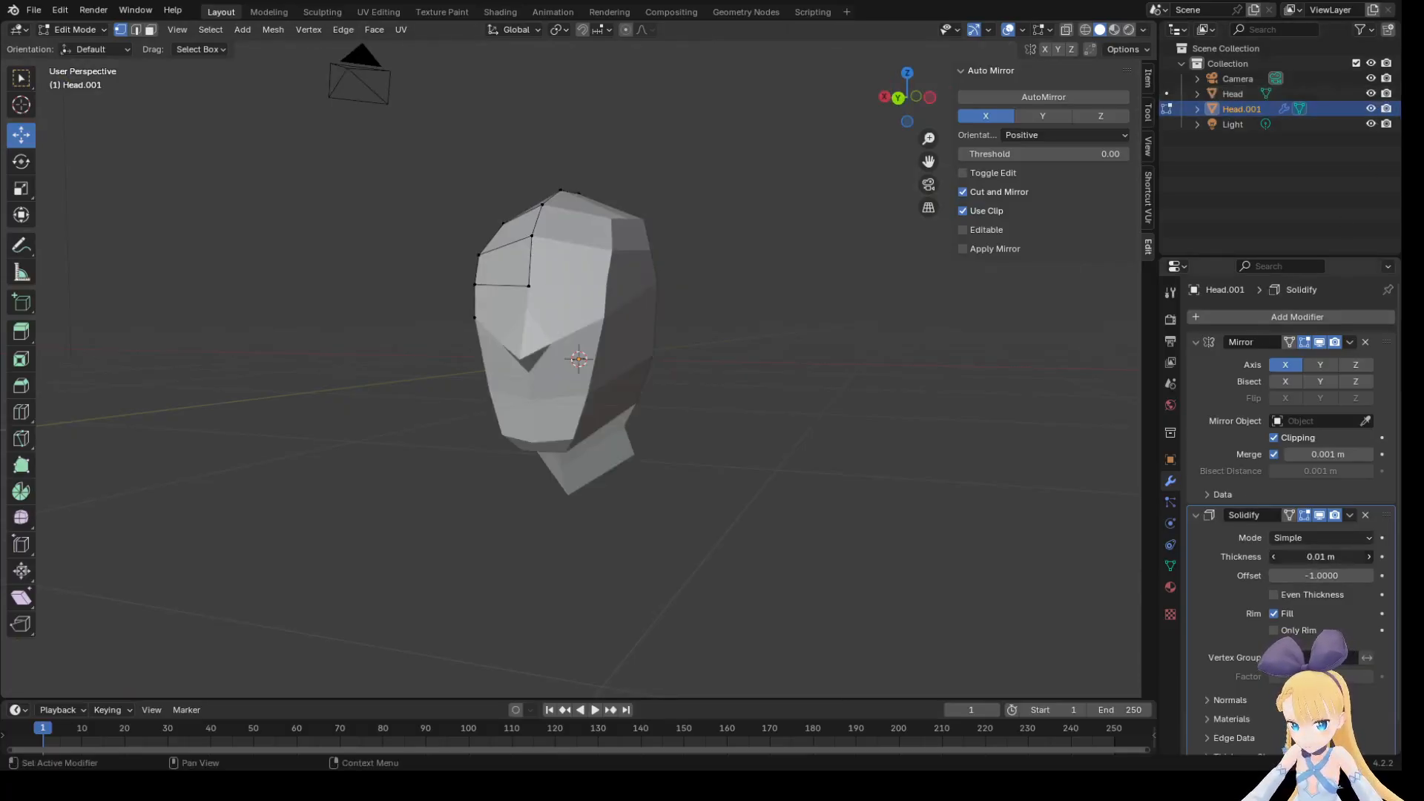
{"action": "left_click_drag", "start_coordinate": [1402, 558], "coordinate": [1294, 558]}
{"action": "middle_click_drag", "start_coordinate": [995, 519], "coordinate": [97, 511]}
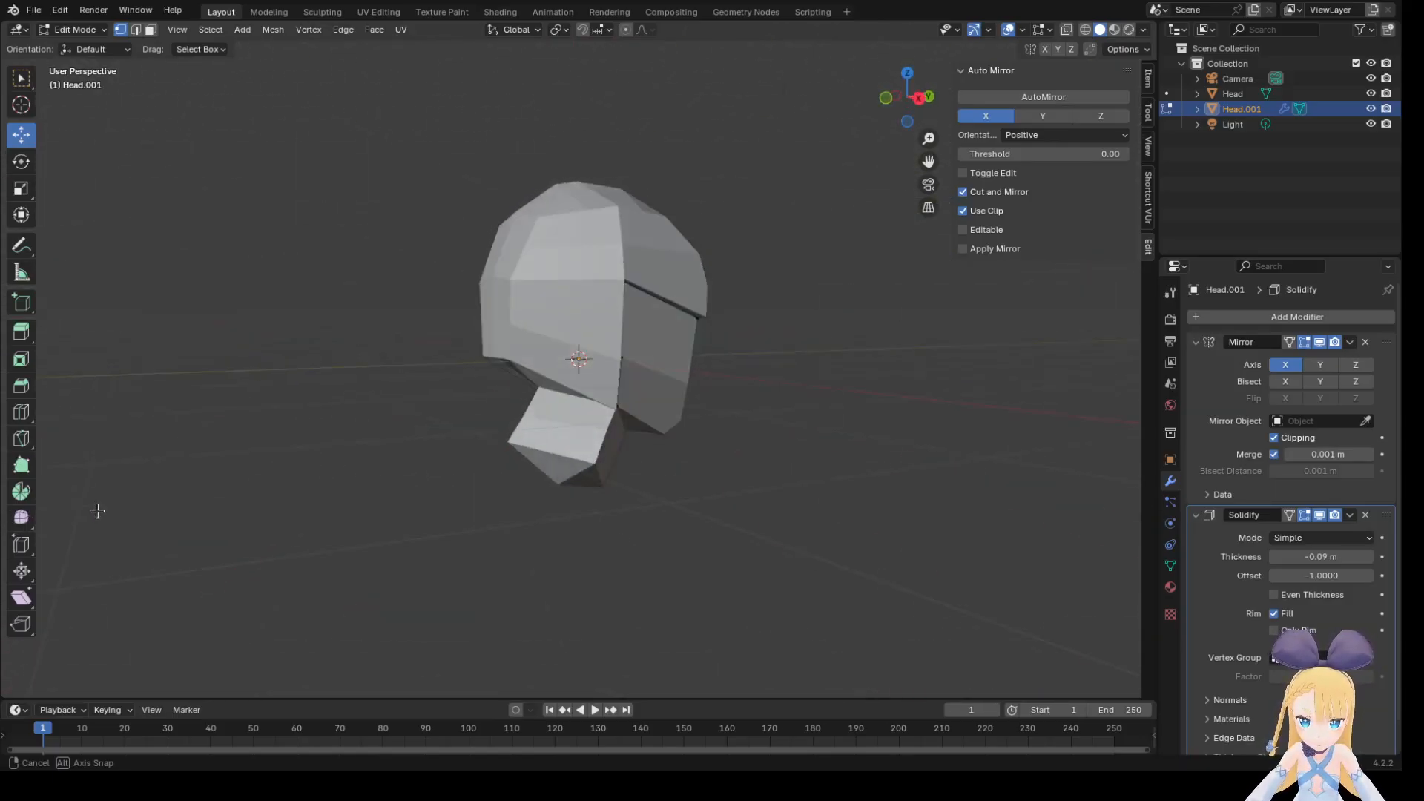
{"action": "key", "text": "Tab"}
{"action": "key", "text": "Tab"}
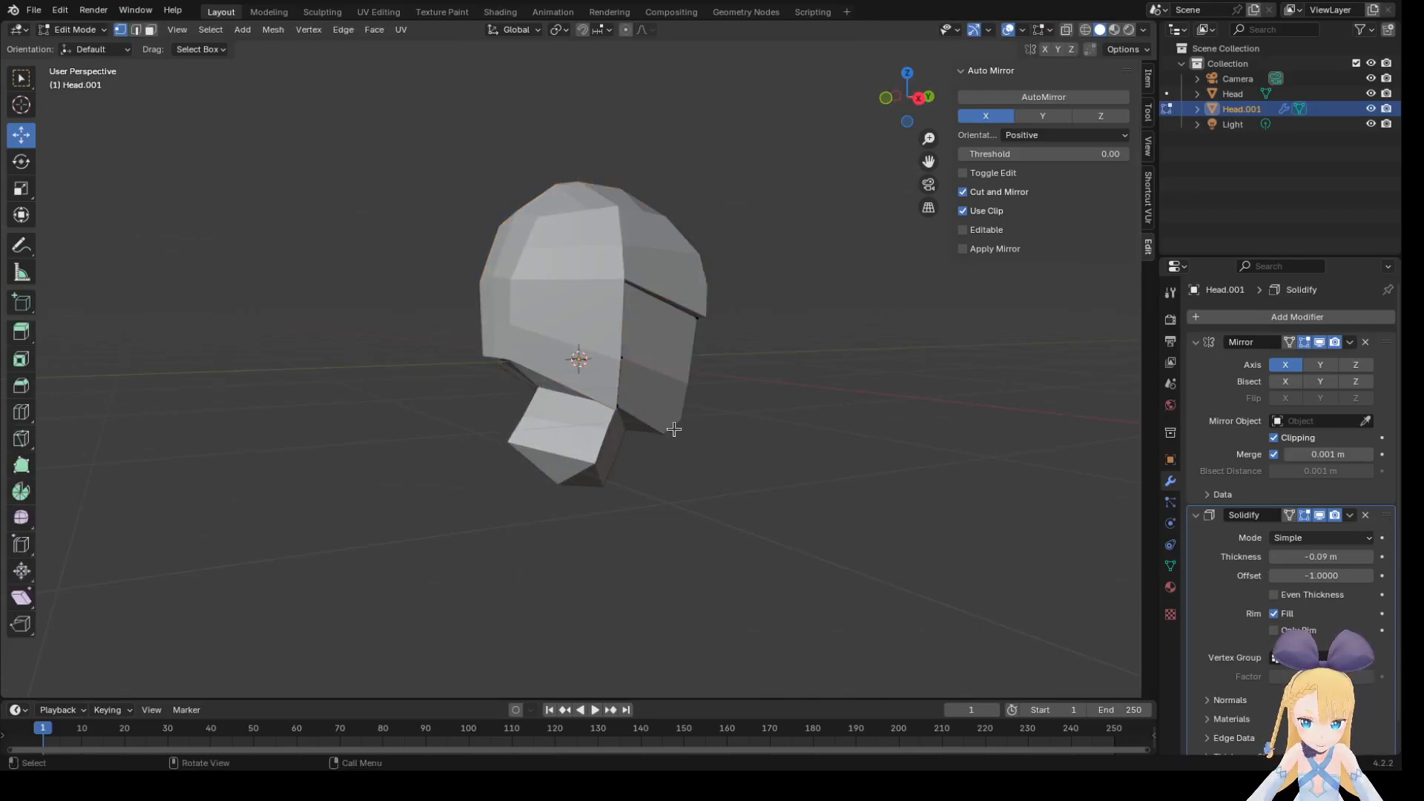
Switch the viewport to wireframe shading and hide the original Head object to inspect the thickened cap alone.
{"action": "left_click", "coordinate": [1086, 30]}
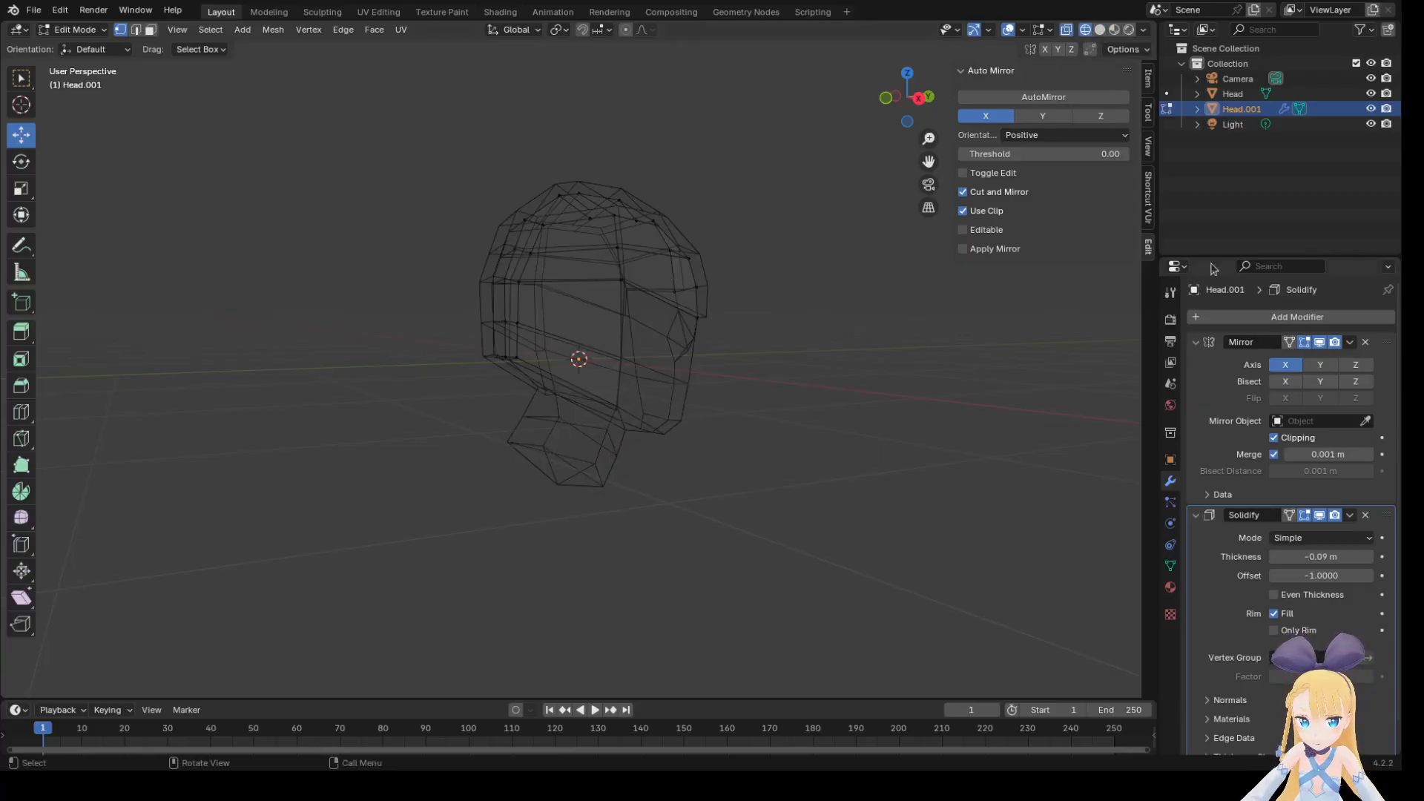
{"action": "left_click", "coordinate": [1372, 94]}
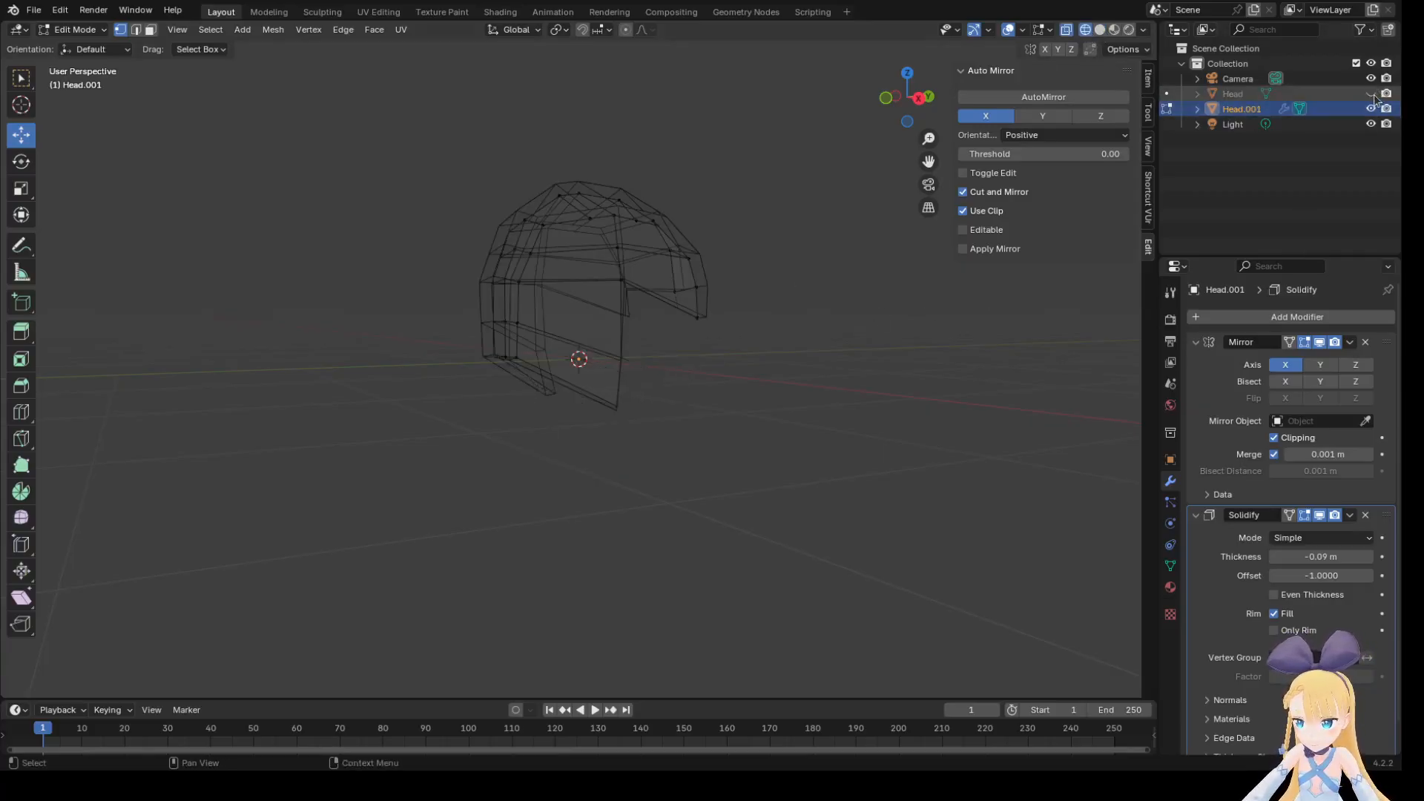
{"action": "middle_click_drag", "start_coordinate": [940, 485], "coordinate": [458, 407]}
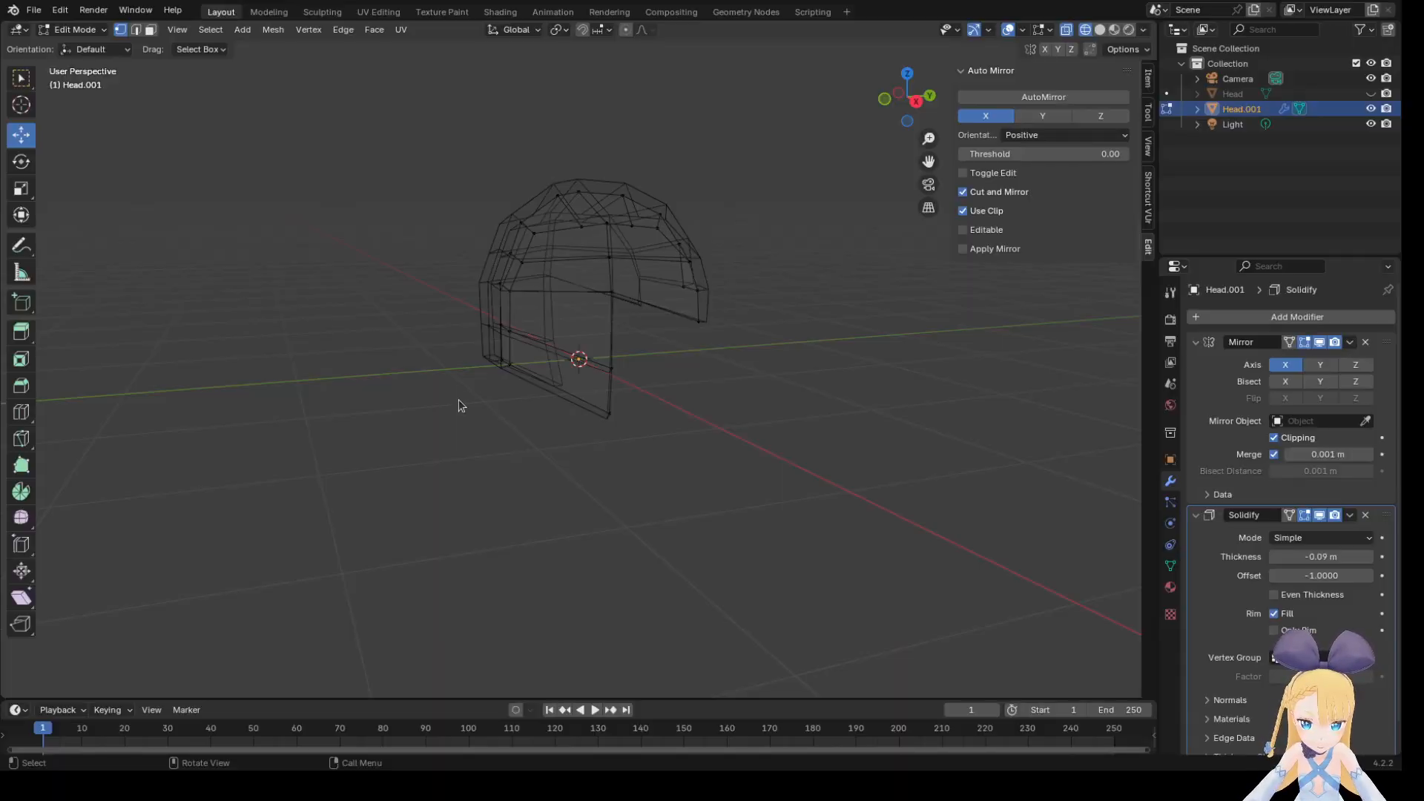
Show the original Head object again and return the viewport to solid shading.
{"action": "middle_click_drag", "start_coordinate": [762, 492], "coordinate": [565, 447]}
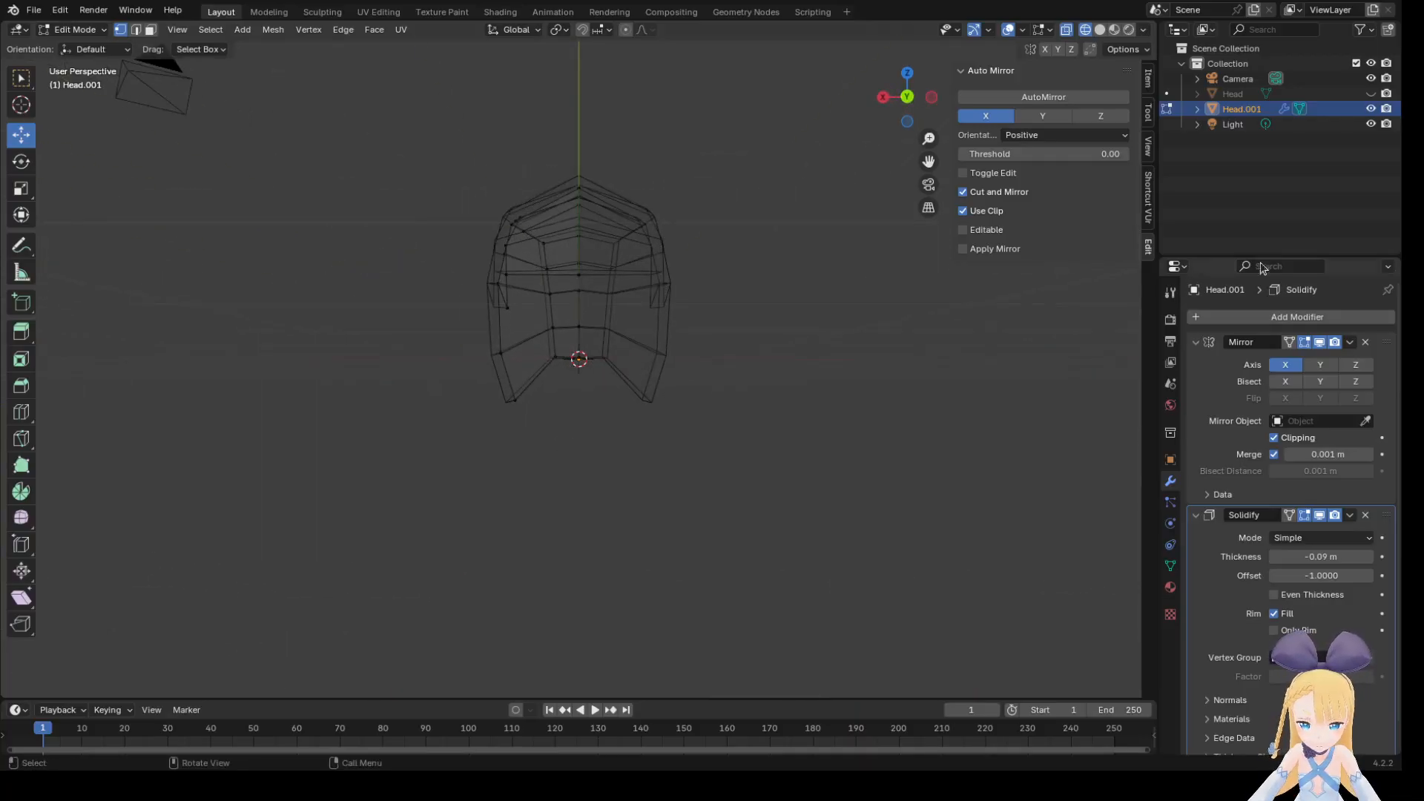
{"action": "left_click", "coordinate": [1371, 94]}
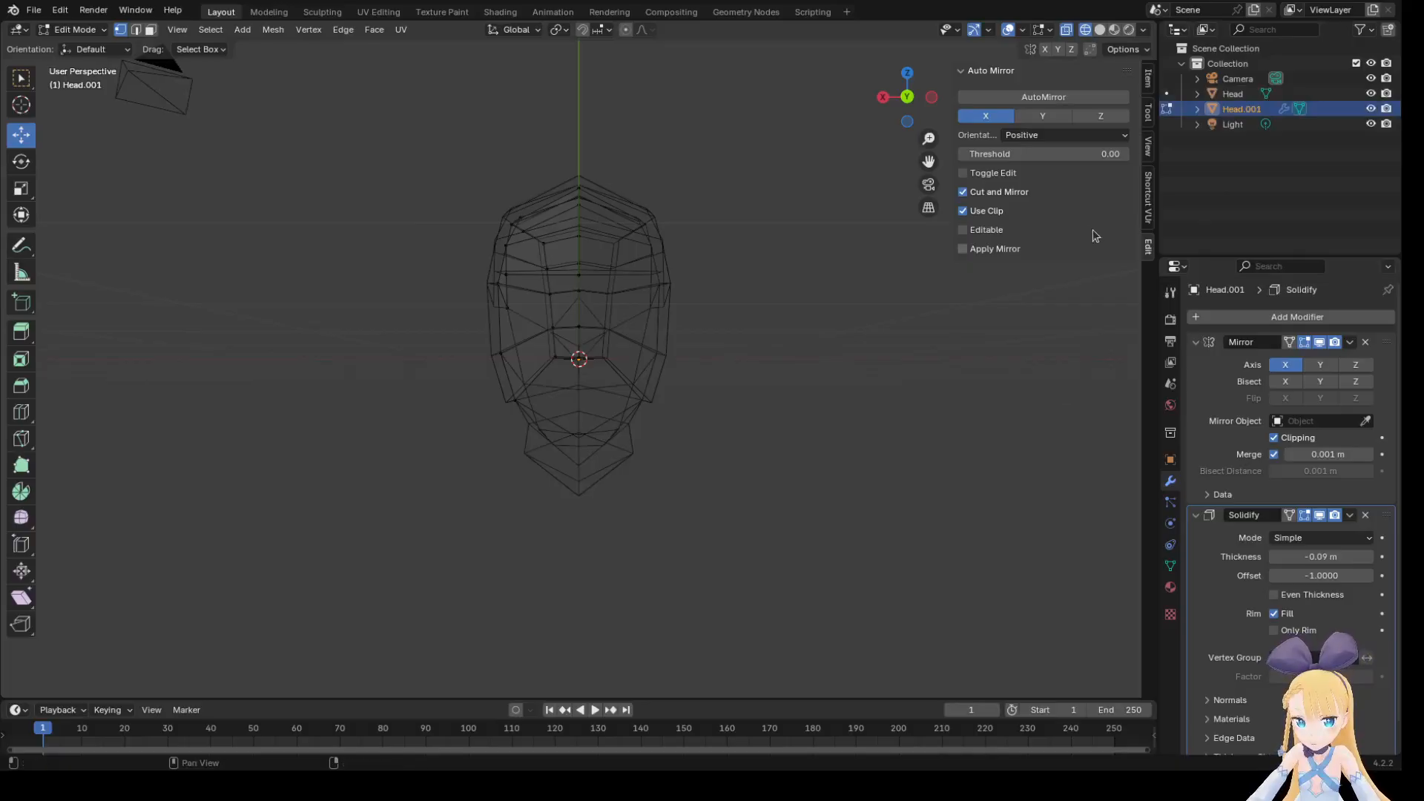
{"action": "left_click", "coordinate": [1100, 29]}
{"action": "mouse_move", "coordinate": [900, 394]}
{"action": "middle_mouse_down"}
{"action": "mouse_move", "coordinate": [833, 413]}
{"action": "mouse_move", "coordinate": [854, 433]}
{"action": "mouse_move", "coordinate": [836, 413]}
{"action": "middle_mouse_up"}
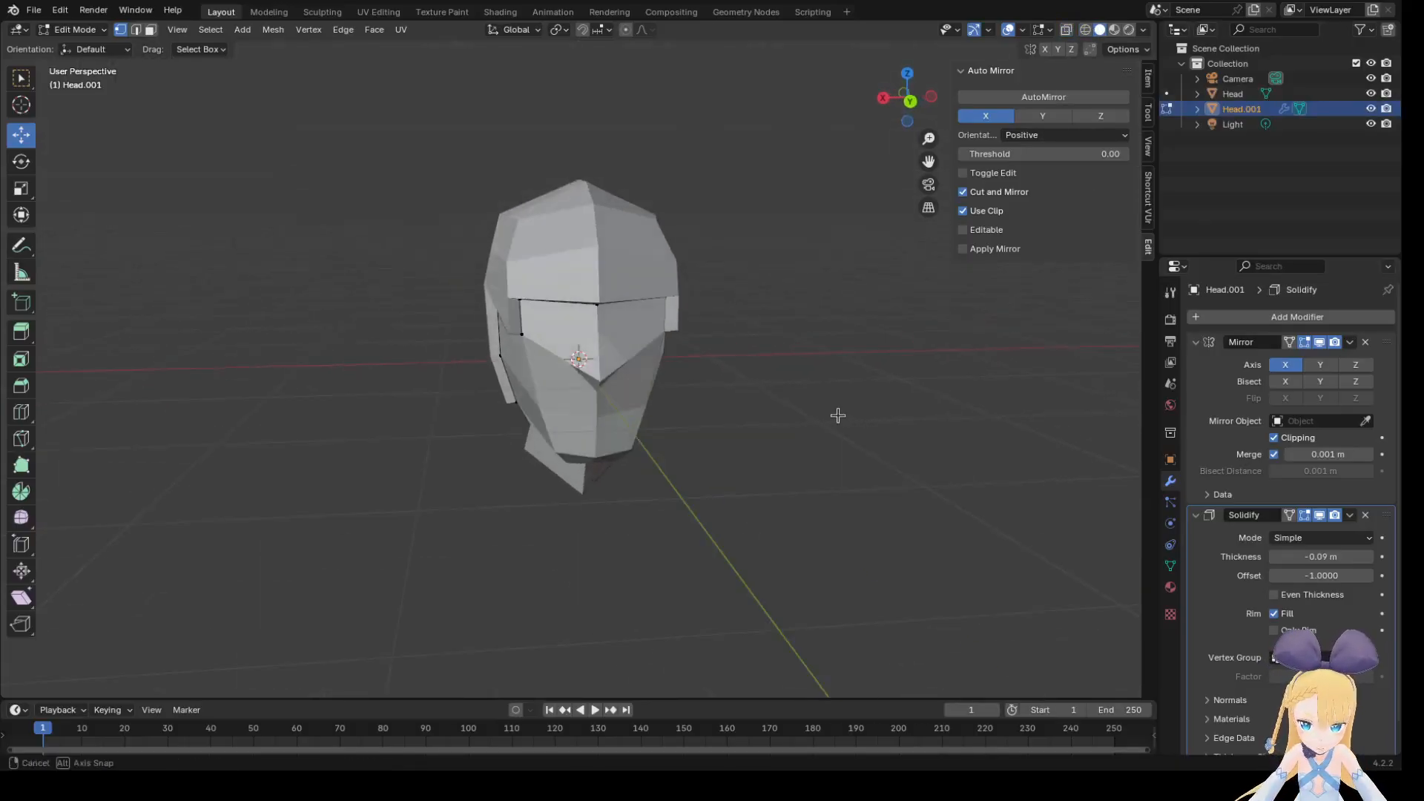
Leave Edit Mode and apply the Mirror modifier on Head.001, keeping the Solidify modifier live.
{"action": "left_click", "coordinate": [1352, 343]}
{"action": "key", "text": "Escape"}
{"action": "left_click", "coordinate": [1246, 394]}
{"action": "left_click", "coordinate": [1350, 344]}
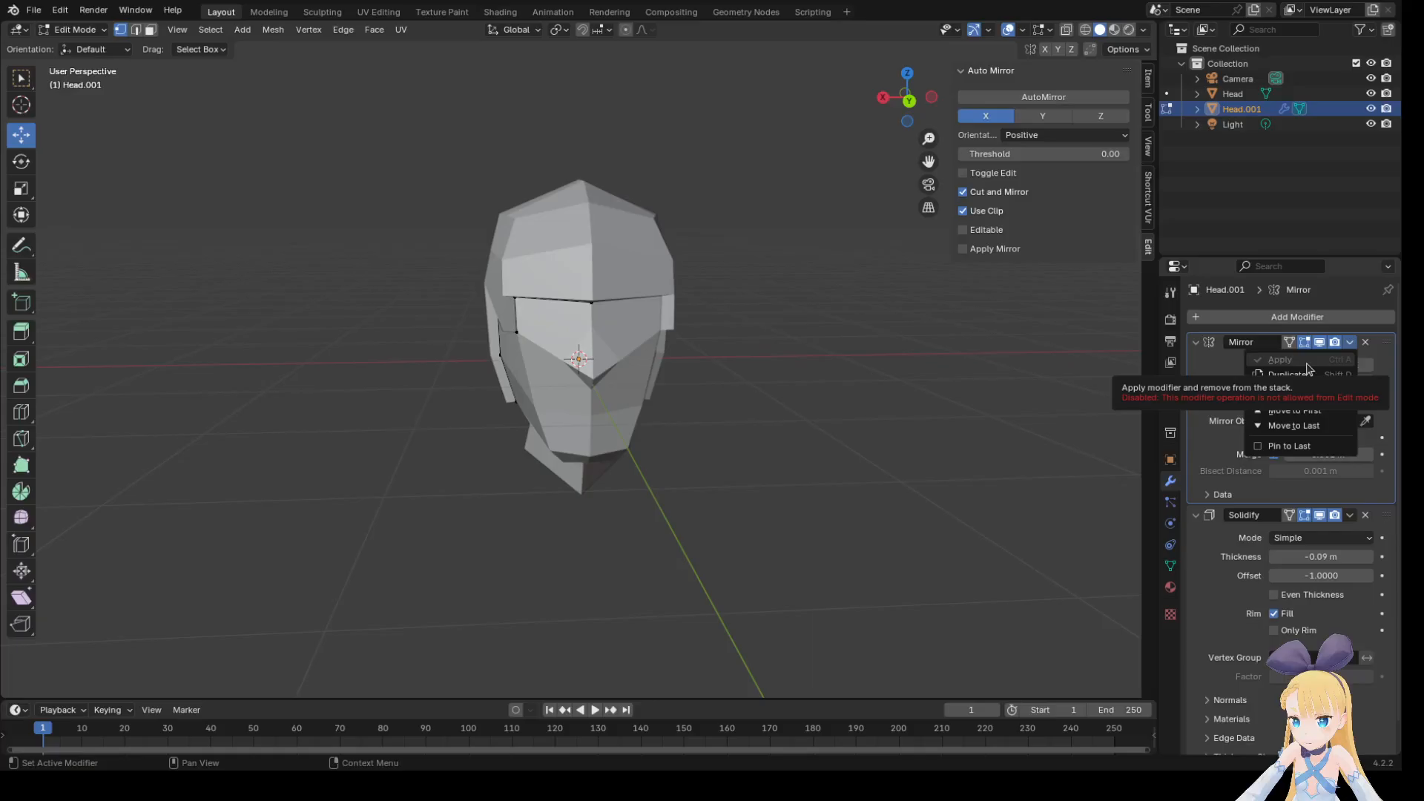
{"action": "key", "text": "Tab"}
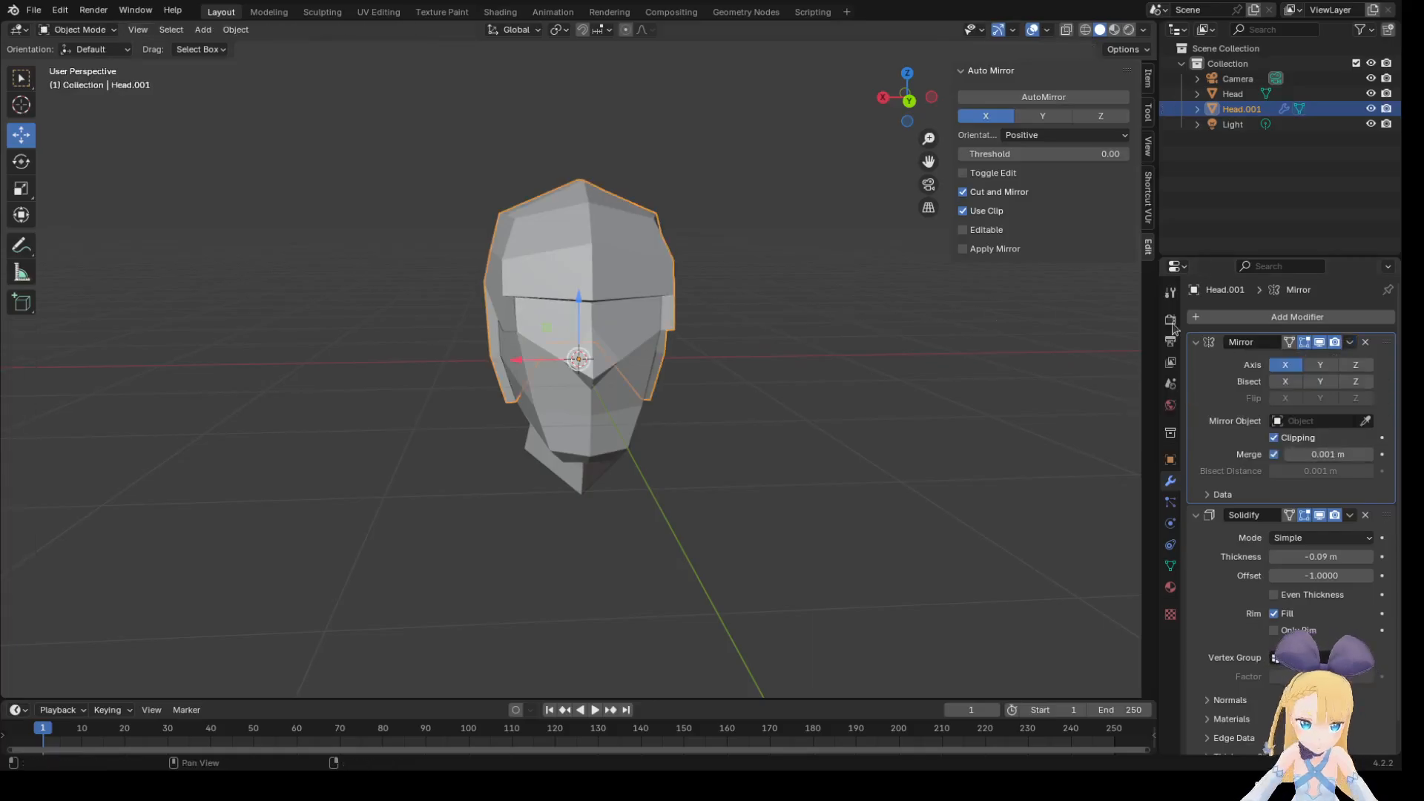
{"action": "left_click", "coordinate": [1351, 343]}
{"action": "left_click", "coordinate": [1280, 360]}
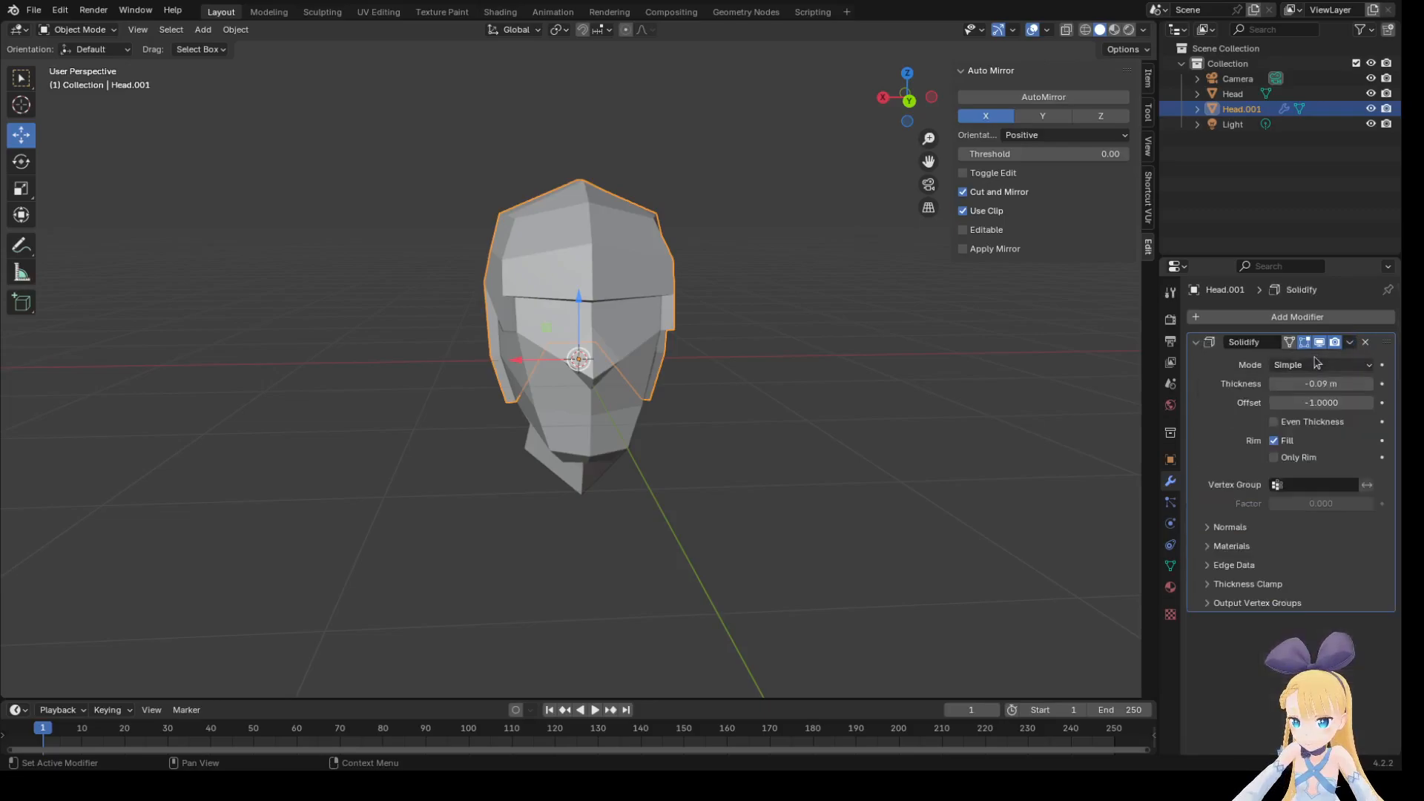
In Edit Mode on Head.001, raise the centre vertex of the front hairline and shift it forward.
{"action": "middle_click_drag", "start_coordinate": [918, 407], "coordinate": [866, 347]}
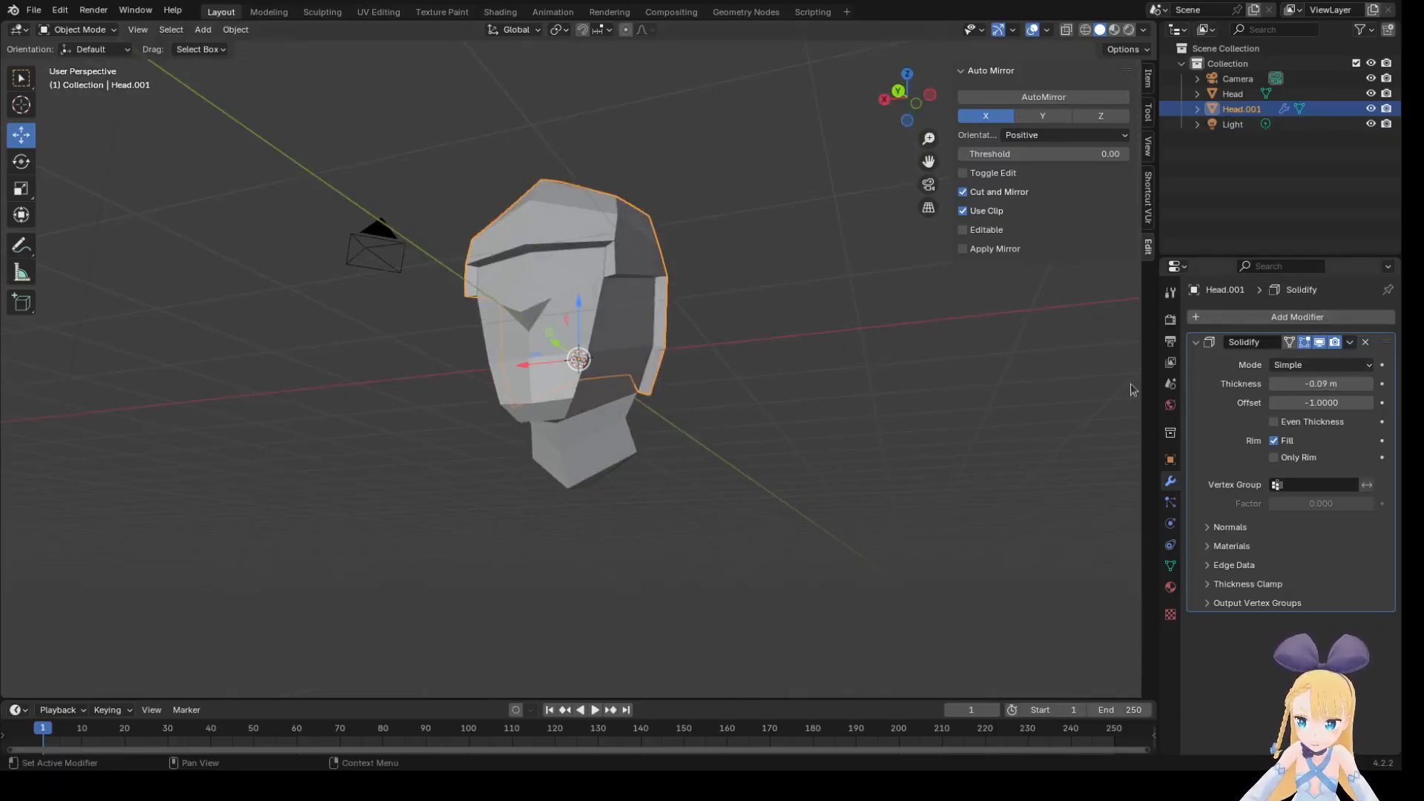
{"action": "middle_click_drag", "start_coordinate": [928, 350], "coordinate": [956, 377]}
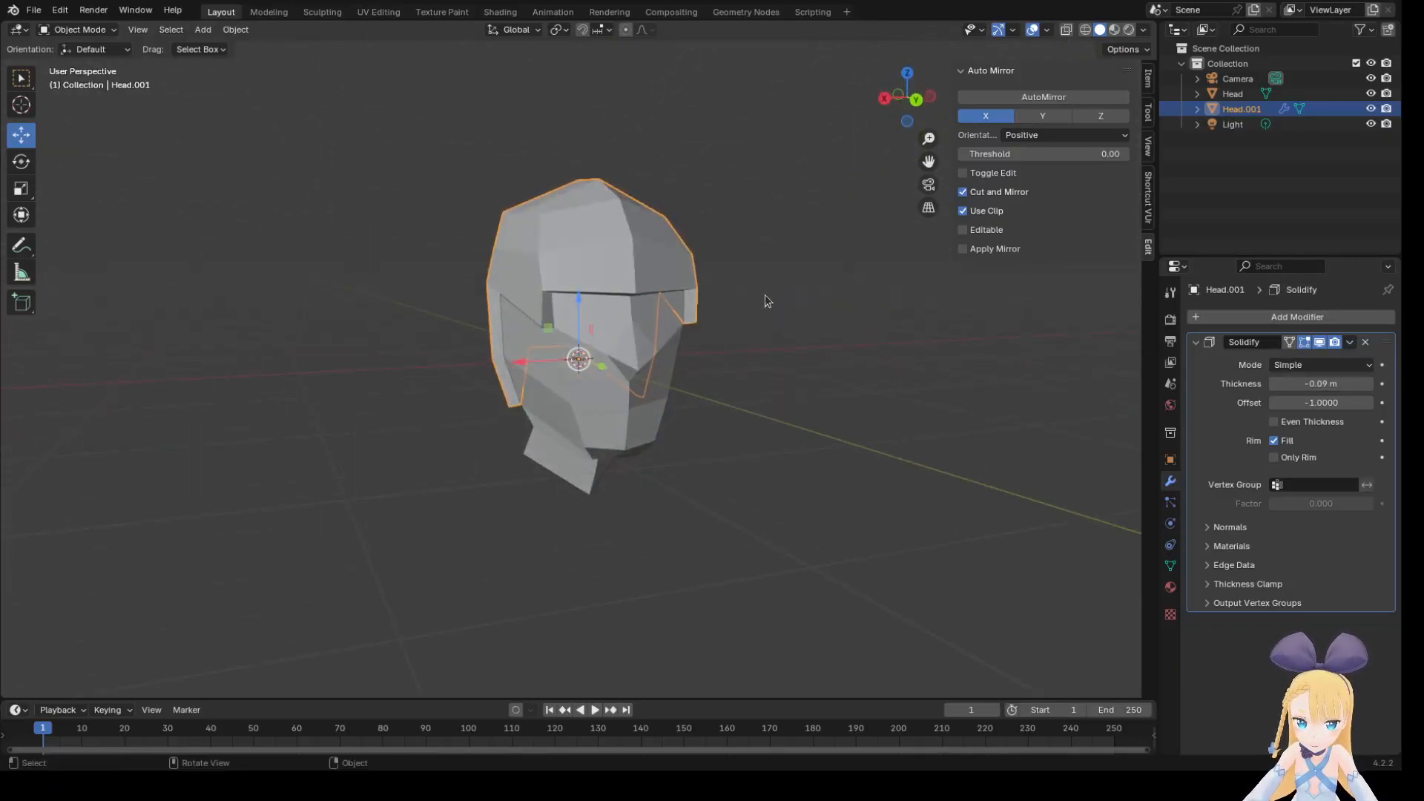
{"action": "scroll", "coordinate": [751, 288], "scroll_direction": "up", "scroll_amount": 5}
{"action": "middle_click_drag", "start_coordinate": [933, 312], "coordinate": [868, 331]}
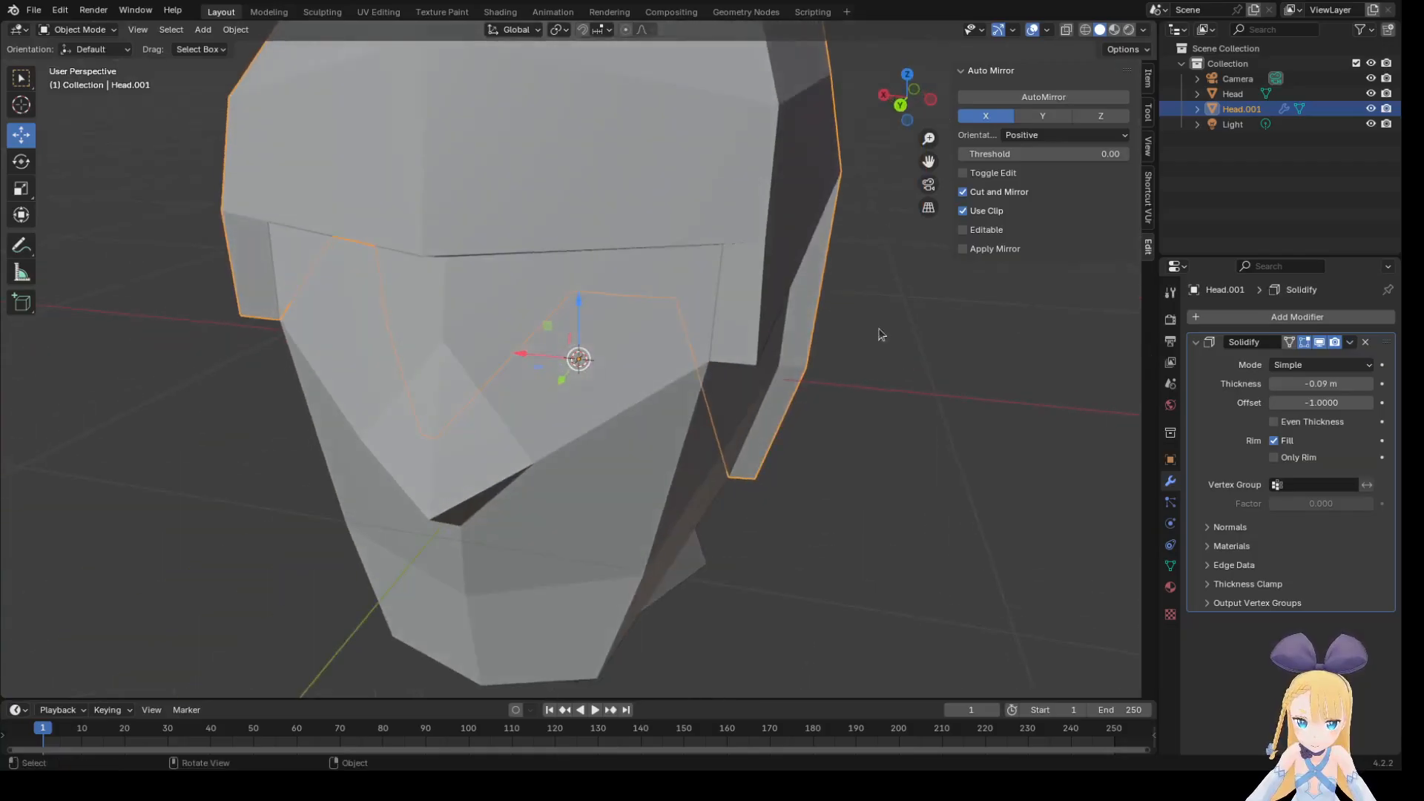
{"action": "key", "text": "Tab"}
{"action": "middle_click_drag", "start_coordinate": [647, 259], "coordinate": [831, 312]}
{"action": "left_click", "coordinate": [554, 216]}
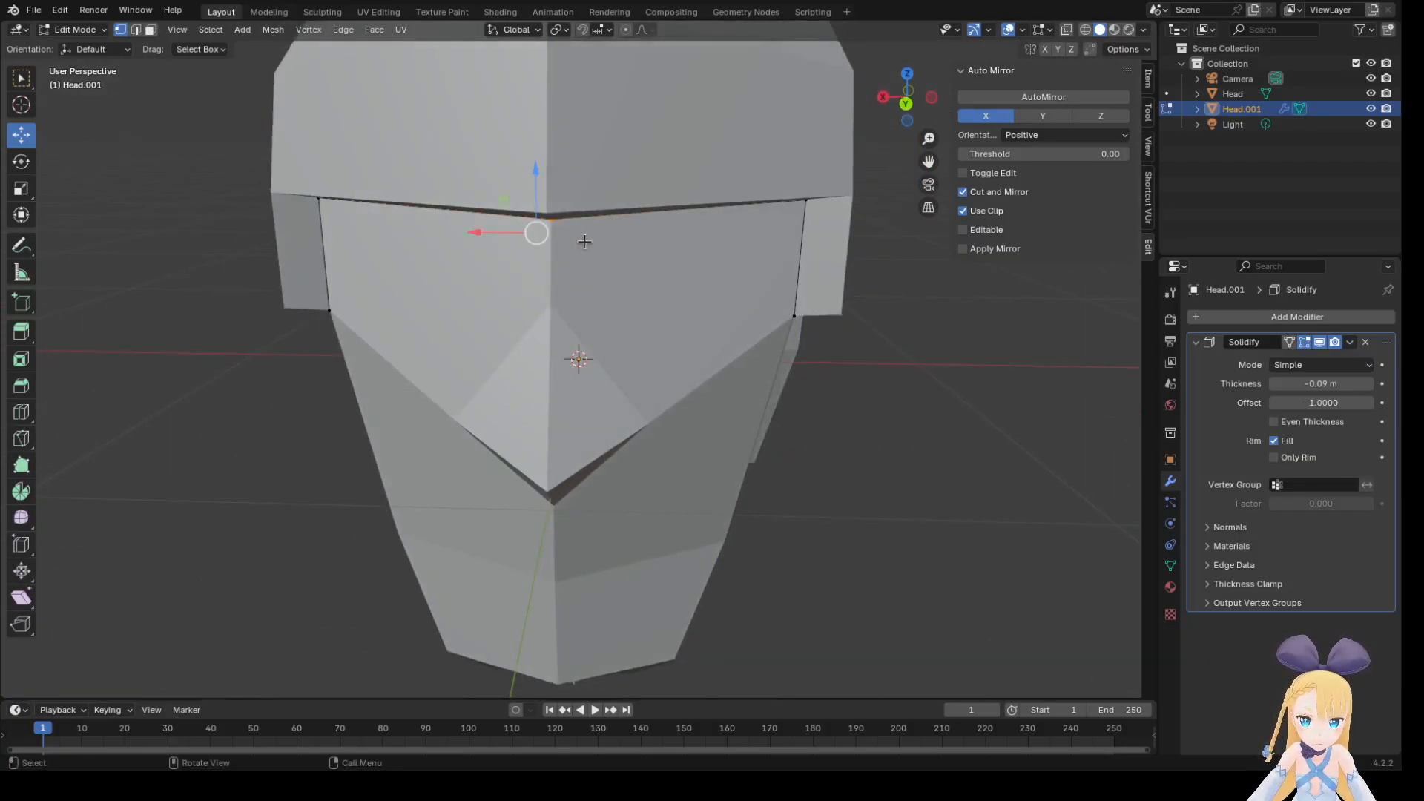
{"action": "left_click_drag", "start_coordinate": [559, 185], "coordinate": [552, 117]}
{"action": "middle_click_drag", "start_coordinate": [672, 238], "coordinate": [698, 222]}
{"action": "scroll", "coordinate": [695, 222], "scroll_direction": "down", "scroll_amount": 4}
{"action": "middle_click_drag", "start_coordinate": [465, 209], "coordinate": [606, 258]}
{"action": "left_click_drag", "start_coordinate": [580, 201], "coordinate": [619, 201]}
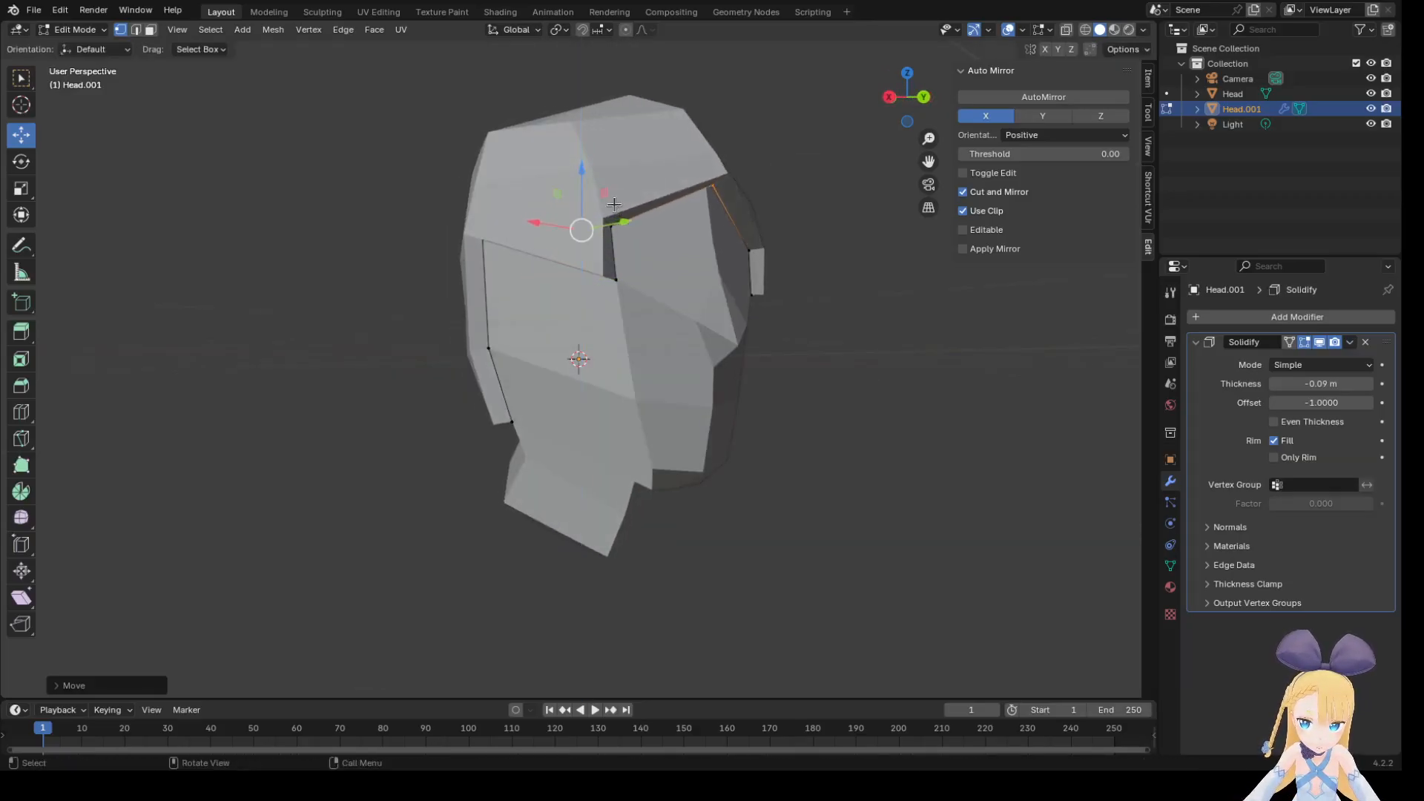
Reselect only the centre vertex of the front hairline and raise it further into a peaked fringe opening.
{"action": "middle_click_drag", "start_coordinate": [795, 270], "coordinate": [699, 224]}
{"action": "key", "text": "b"}
{"action": "left_click_drag", "start_coordinate": [698, 199], "coordinate": [657, 136]}
{"action": "left_click_drag", "start_coordinate": [672, 201], "coordinate": [742, 254]}
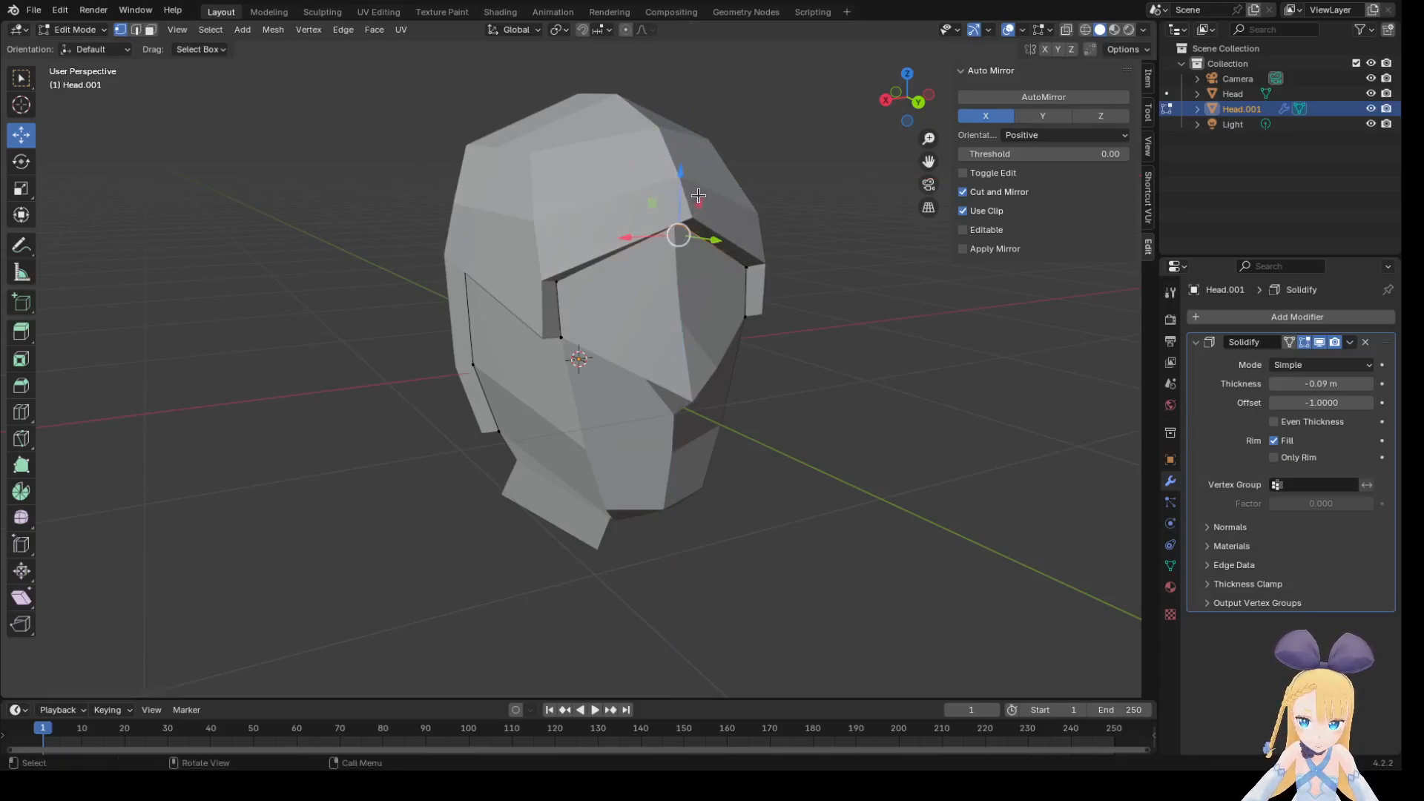
{"action": "left_click_drag", "start_coordinate": [697, 197], "coordinate": [687, 174]}
{"action": "middle_click_drag", "start_coordinate": [851, 345], "coordinate": [778, 313]}
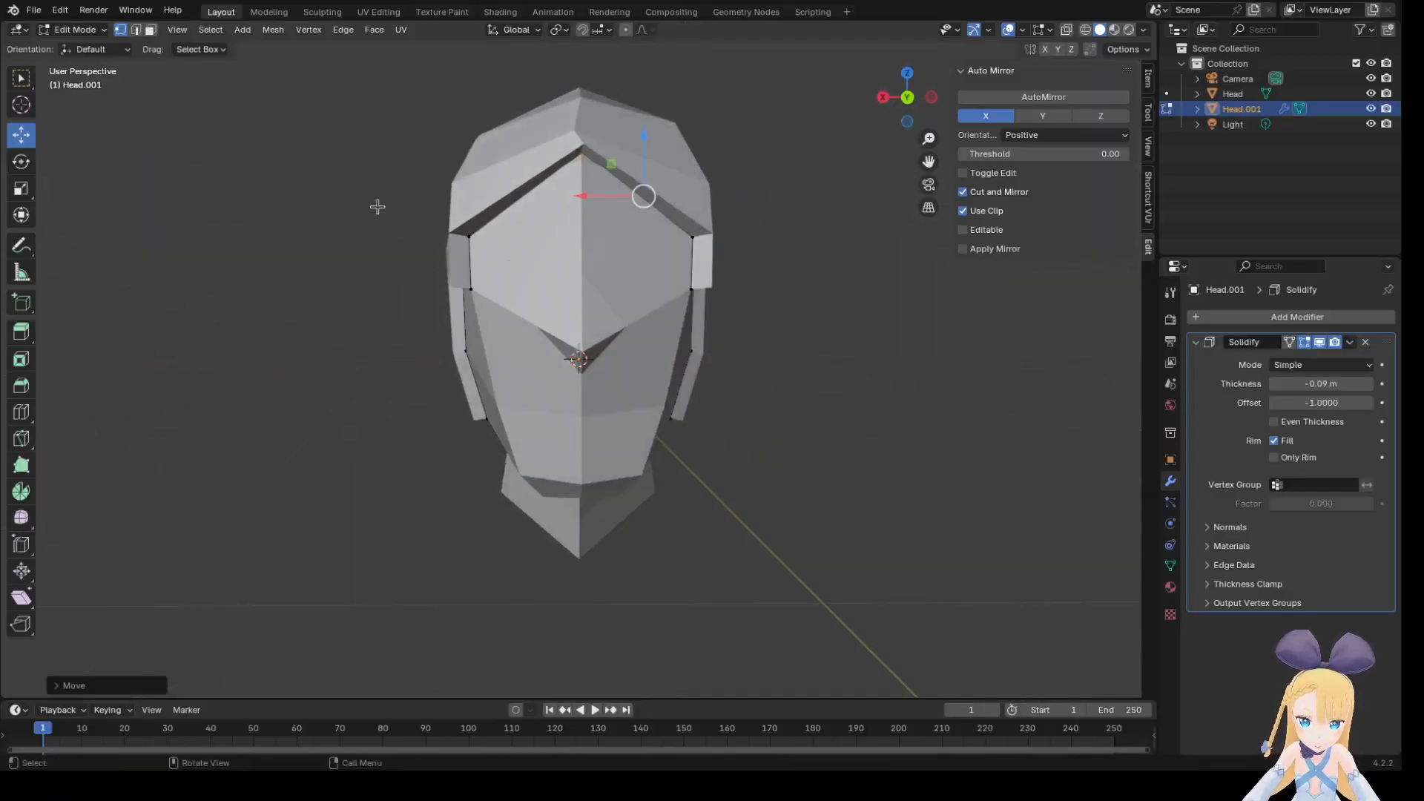
Pull the lower corner of one sideburn down to about chin level and readjust the temple vertex above it.
{"action": "left_click", "coordinate": [469, 236]}
{"action": "left_click_drag", "start_coordinate": [481, 220], "coordinate": [477, 291]}
{"action": "key", "text": "ctrl+z"}
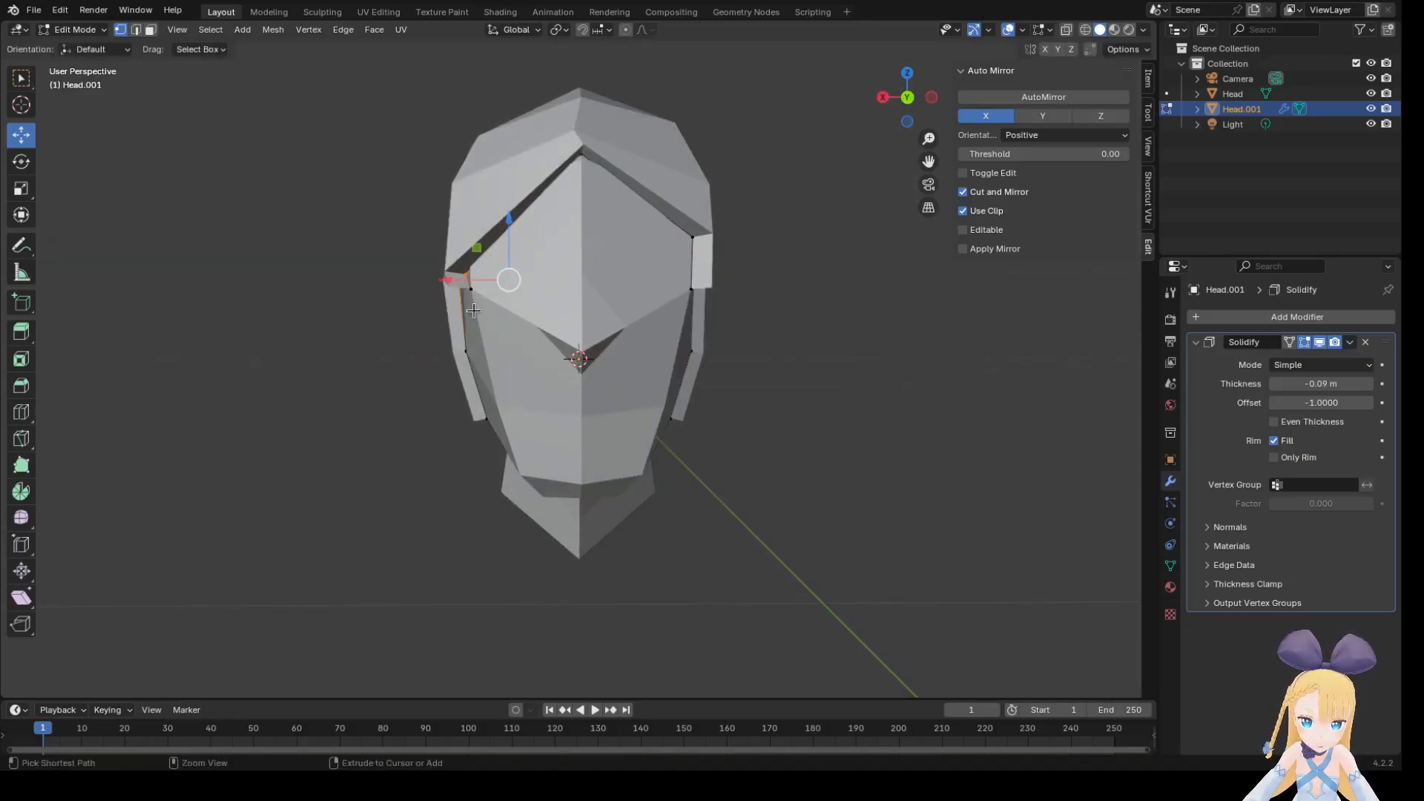
{"action": "left_click", "coordinate": [471, 289]}
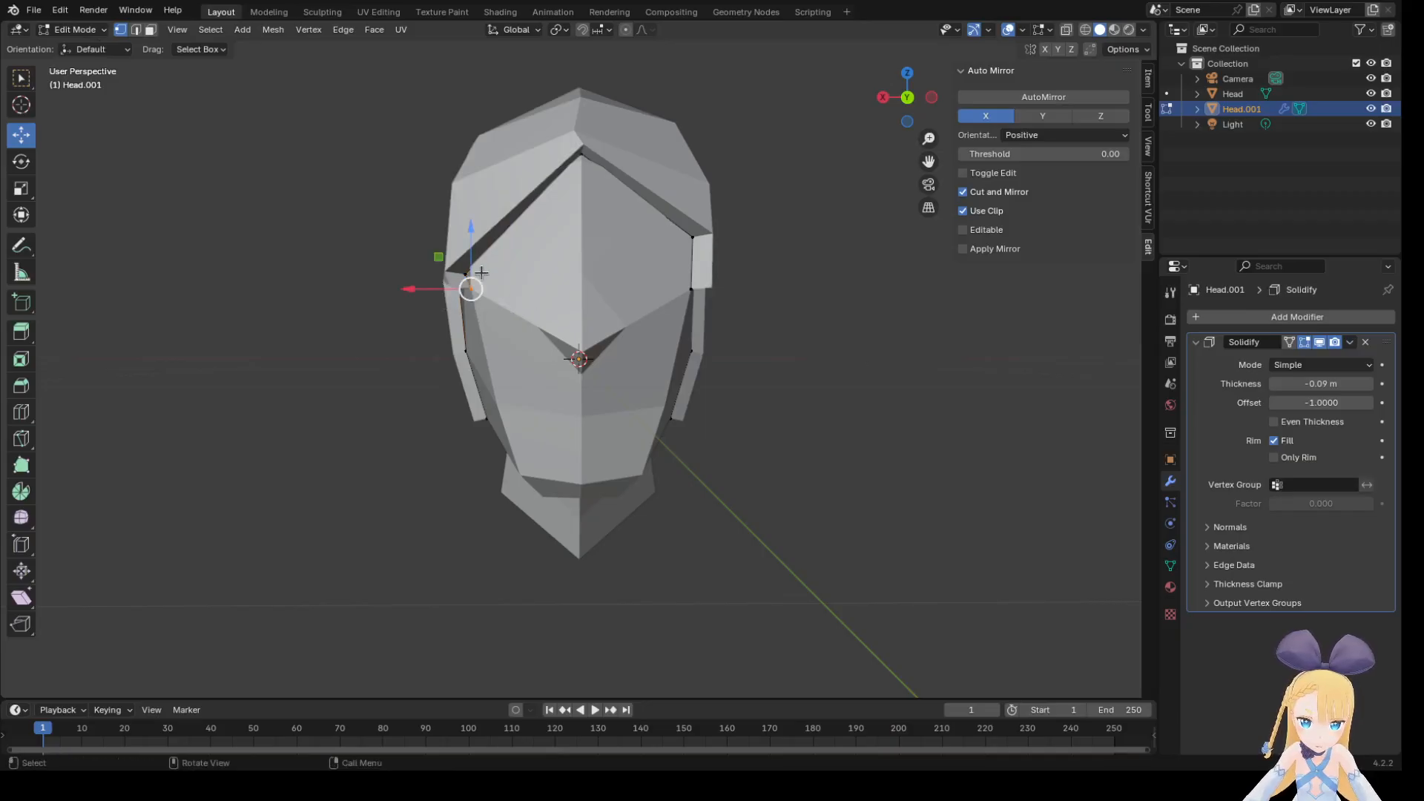
{"action": "left_click_drag", "start_coordinate": [444, 258], "coordinate": [443, 449]}
{"action": "middle_click_drag", "start_coordinate": [356, 411], "coordinate": [334, 433]}
{"action": "left_click_drag", "start_coordinate": [397, 273], "coordinate": [463, 361]}
{"action": "left_click_drag", "start_coordinate": [415, 277], "coordinate": [418, 229]}
Pull the opposite sideburn's lower corner down to about chin level and raise the front hairline's centre vertex slightly.
{"action": "middle_click_drag", "start_coordinate": [760, 341], "coordinate": [518, 245]}
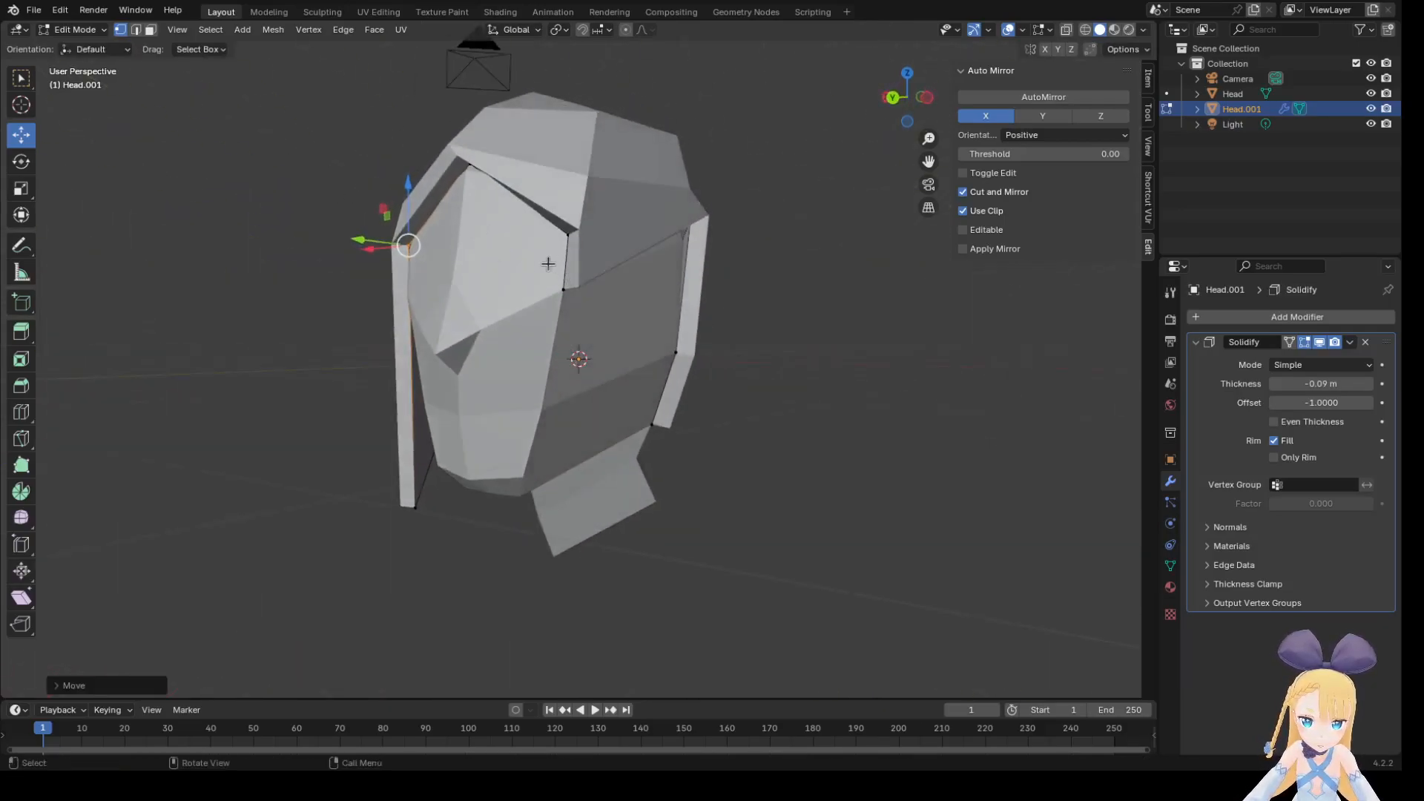
{"action": "left_click", "coordinate": [568, 283]}
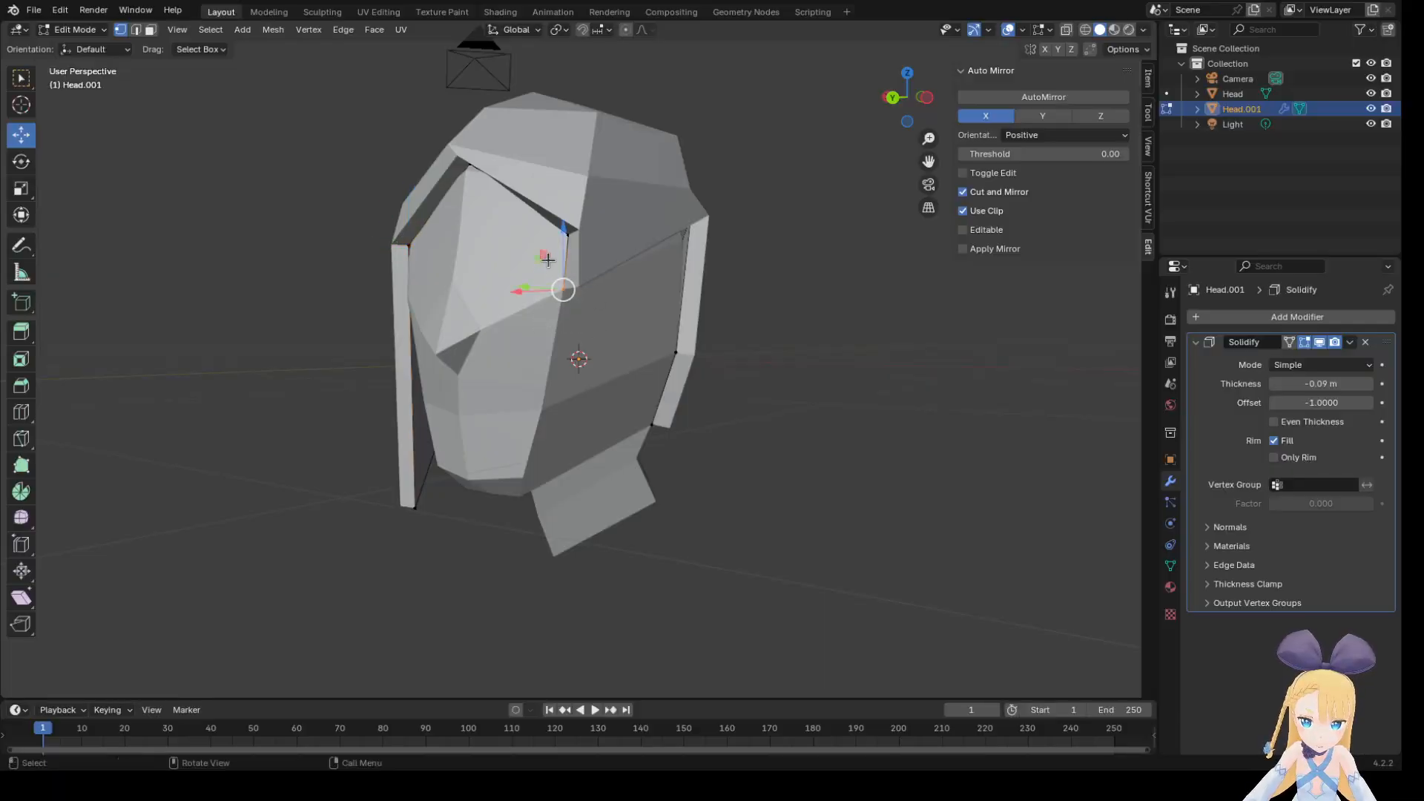
{"action": "left_click_drag", "start_coordinate": [540, 257], "coordinate": [540, 491]}
{"action": "middle_click_drag", "start_coordinate": [762, 477], "coordinate": [811, 532]}
{"action": "left_click", "coordinate": [607, 322]}
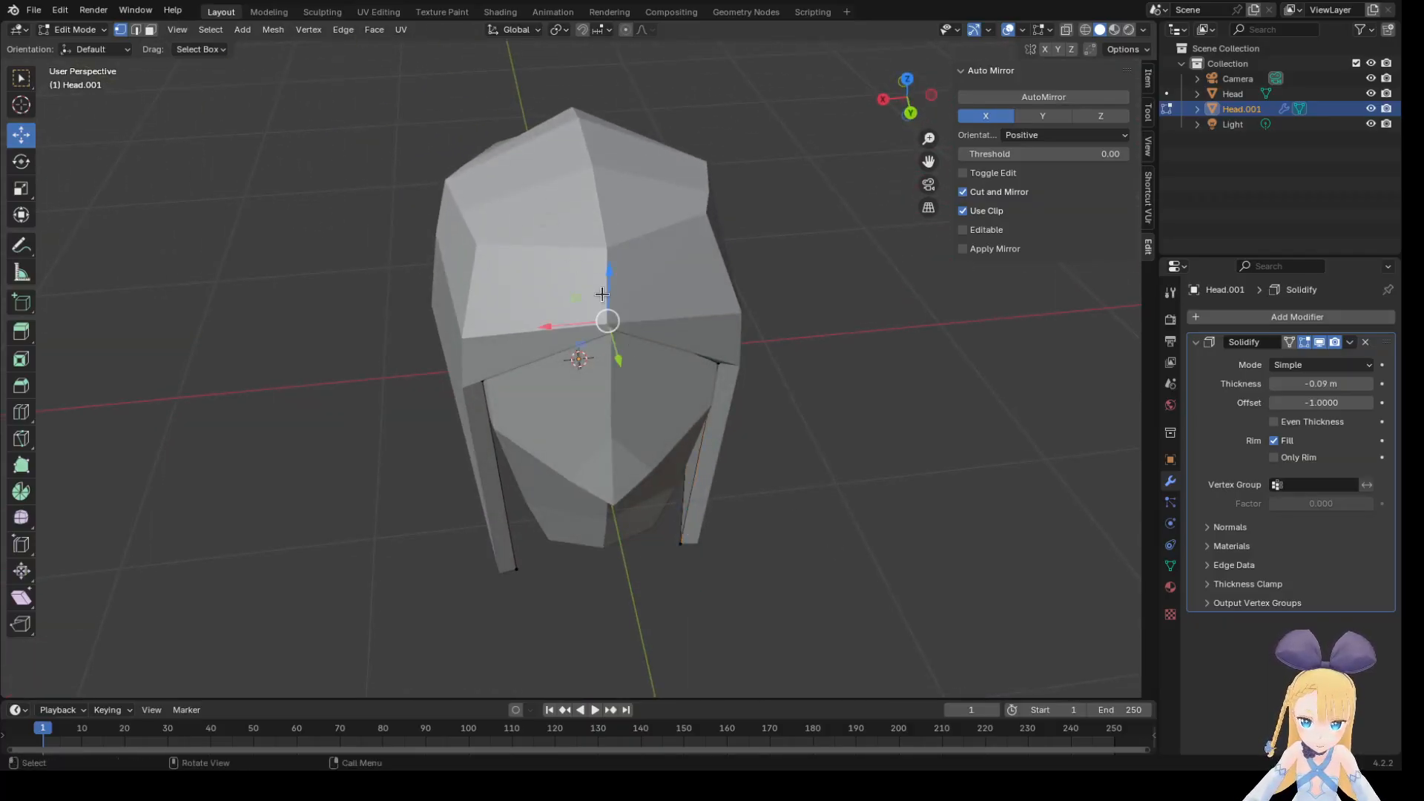
{"action": "left_click_drag", "start_coordinate": [580, 297], "coordinate": [582, 274]}
Move the vertex above the ear on one side downward, excluding movement along X.
{"action": "middle_click_drag", "start_coordinate": [830, 379], "coordinate": [997, 301]}
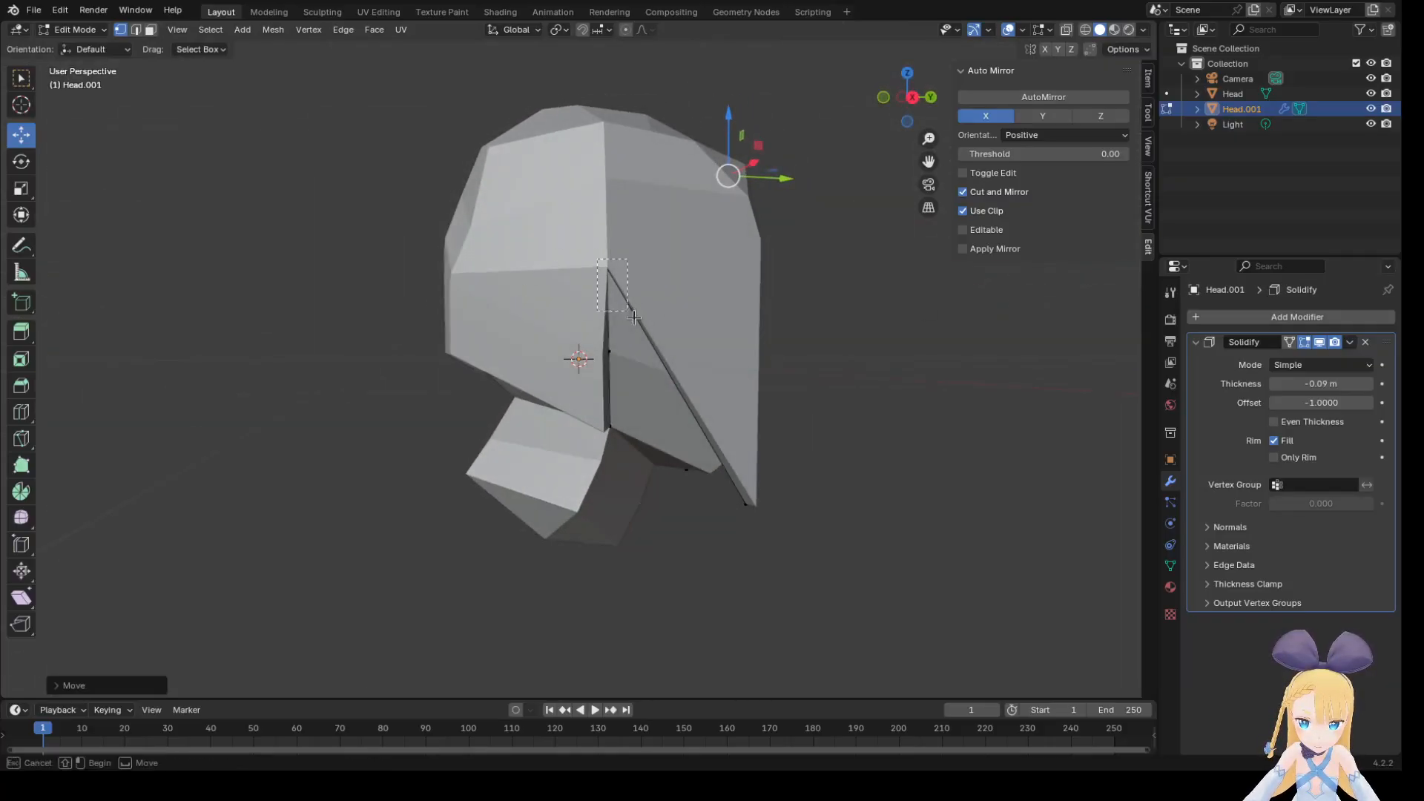
{"action": "left_click", "coordinate": [627, 292]}
{"action": "key", "text": "g"}
{"action": "key", "text": "shift+x"}
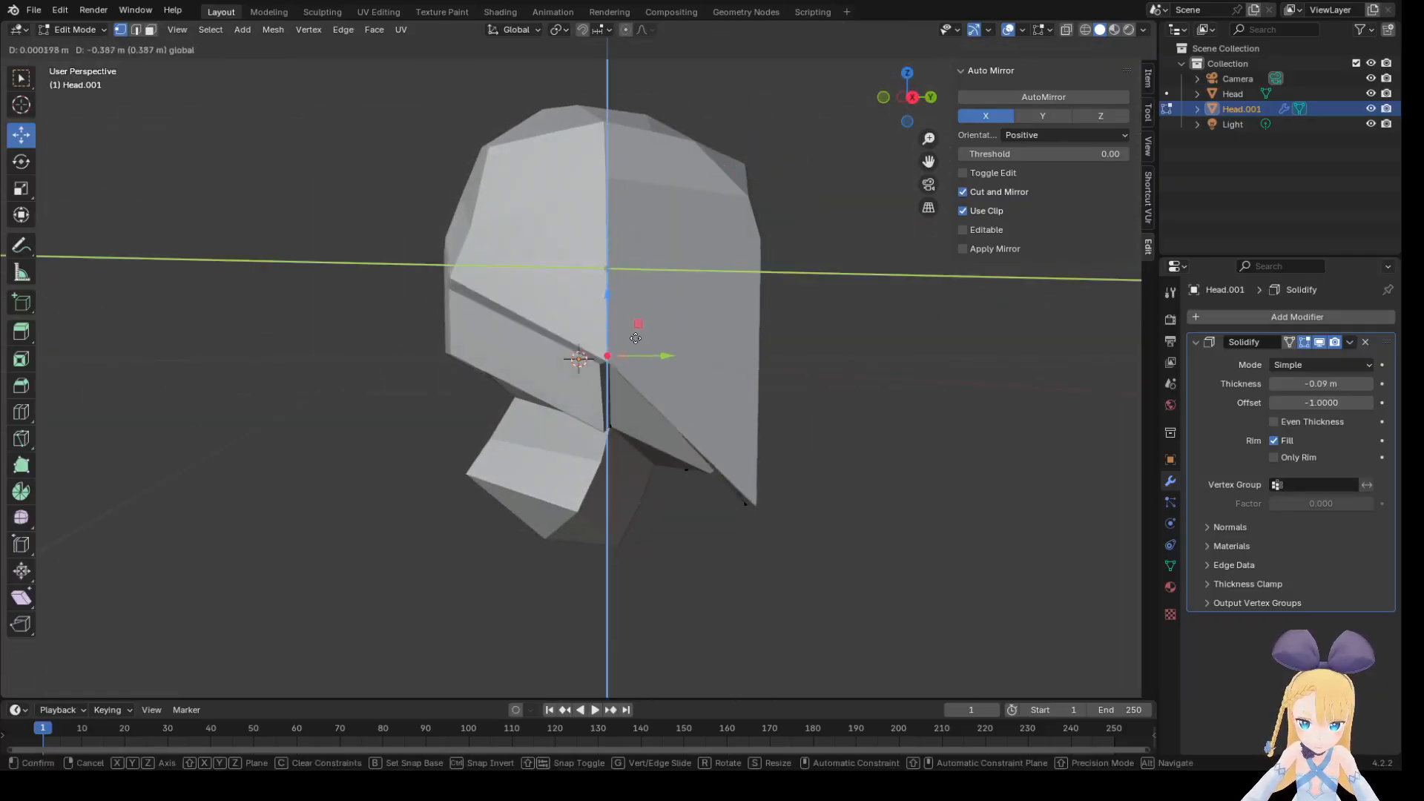
{"action": "left_click", "coordinate": [614, 420]}
Try to lower the matching vertex above the ear on the other side of the cap.
{"action": "middle_click_drag", "start_coordinate": [855, 413], "coordinate": [661, 175]}
{"action": "left_click", "coordinate": [663, 196]}
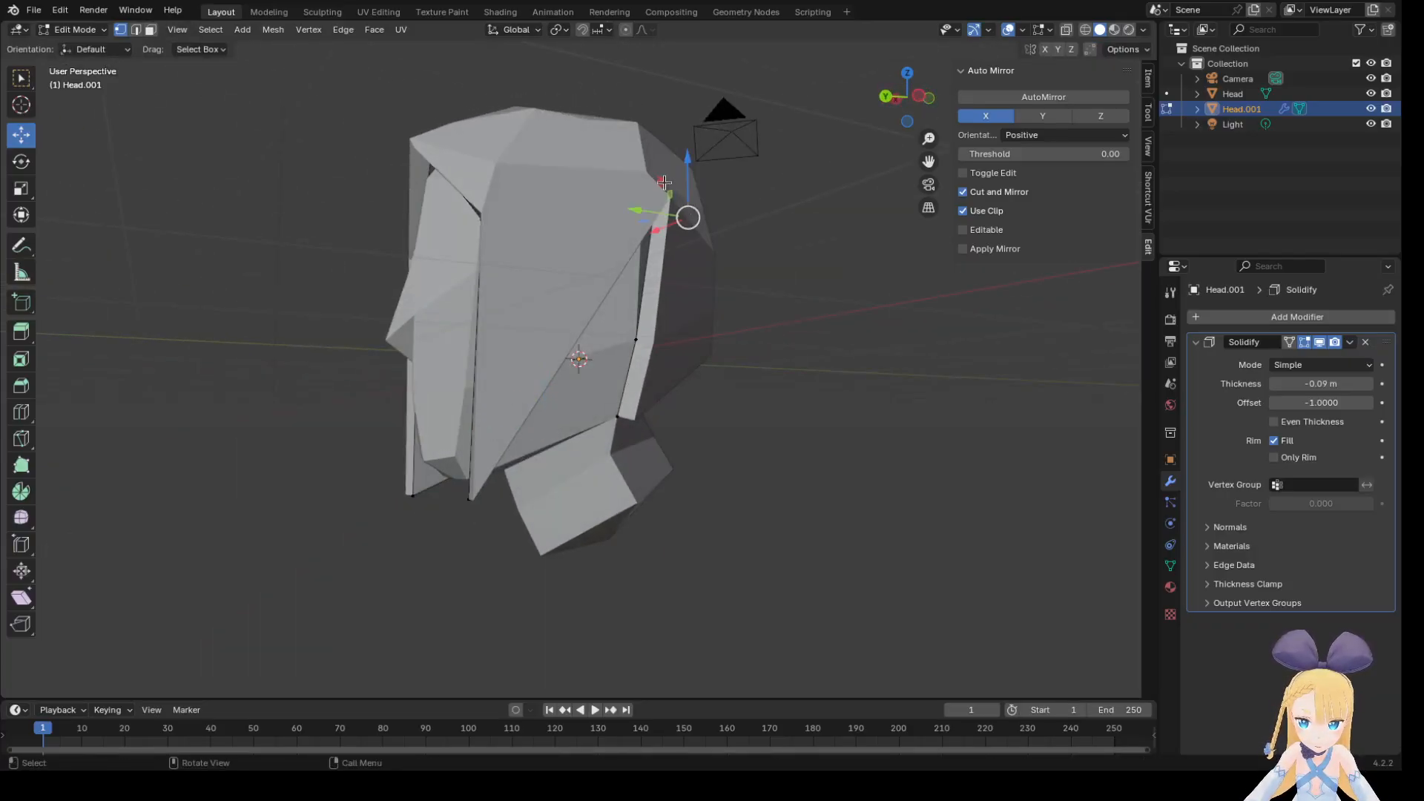
{"action": "left_click_drag", "start_coordinate": [662, 180], "coordinate": [657, 268]}
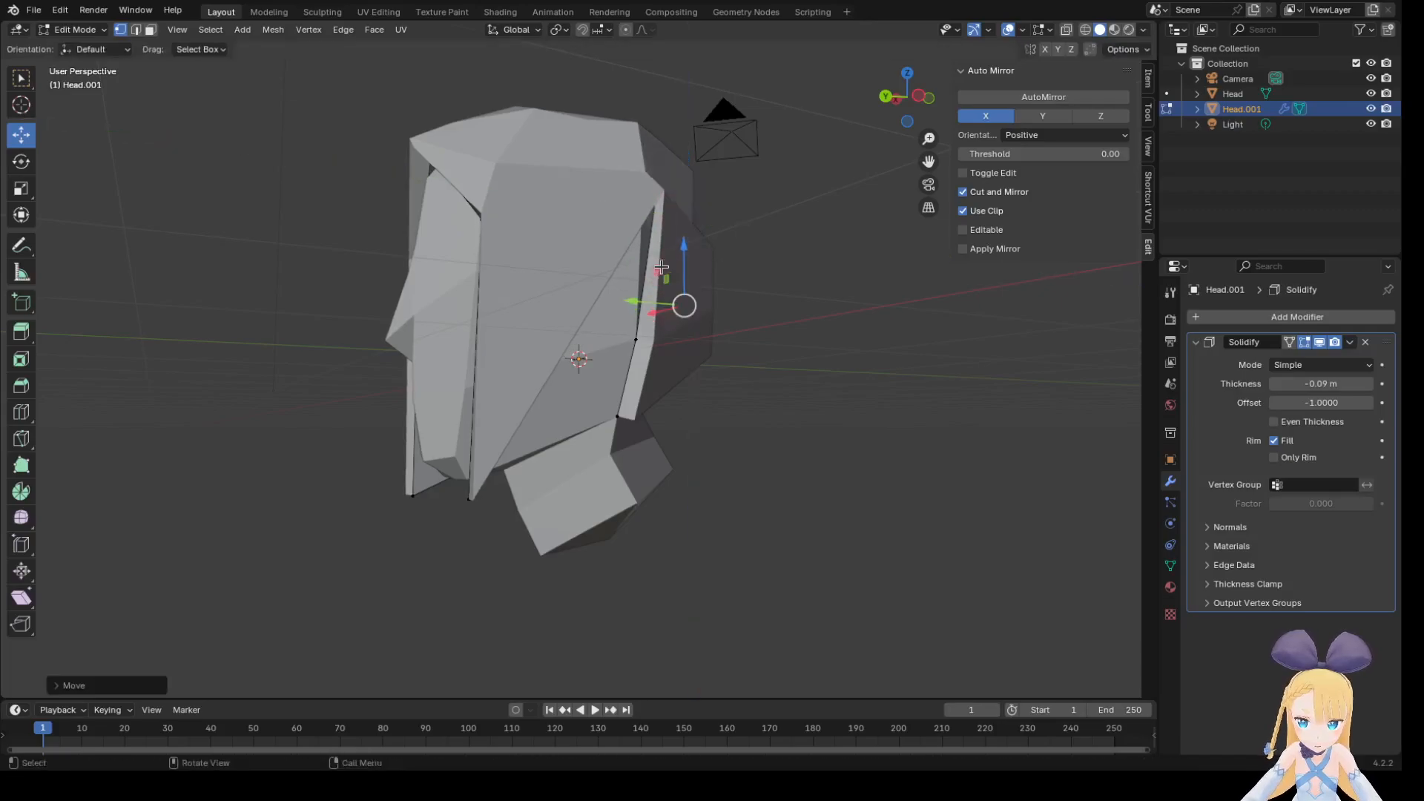
{"action": "key", "text": "ctrl+z"}
{"action": "left_click_drag", "start_coordinate": [670, 195], "coordinate": [662, 312]}
{"action": "key", "text": "ctrl+z"}
Switch to wireframe shading and try to move the remaining vertex above the ear downward.
{"action": "middle_click_drag", "start_coordinate": [745, 242], "coordinate": [614, 349]}
{"action": "left_click_drag", "start_coordinate": [526, 316], "coordinate": [564, 342]}
{"action": "middle_click_drag", "start_coordinate": [701, 341], "coordinate": [701, 246]}
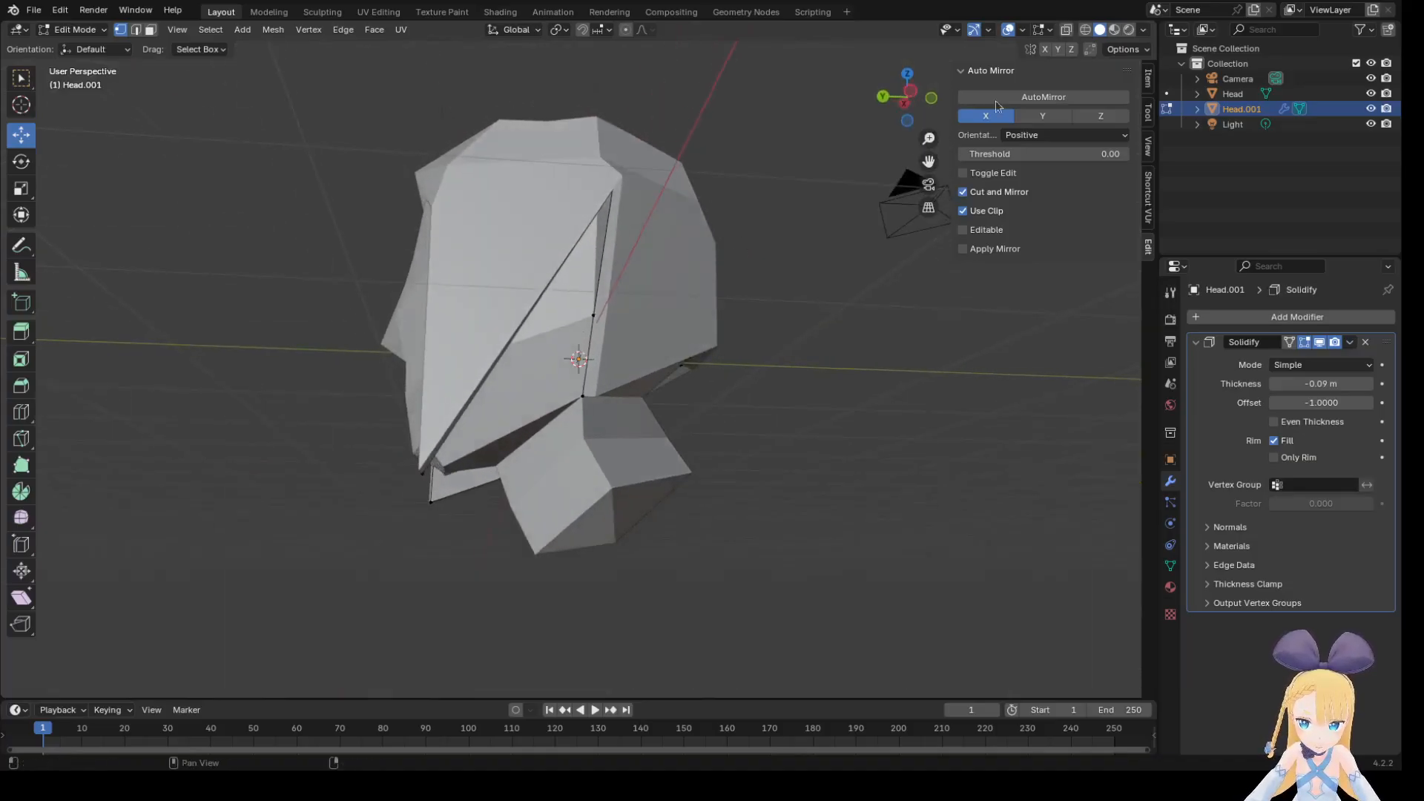
{"action": "left_click", "coordinate": [1085, 29]}
{"action": "mouse_move", "coordinate": [808, 319]}
{"action": "middle_mouse_down"}
{"action": "mouse_move", "coordinate": [839, 337]}
{"action": "mouse_move", "coordinate": [805, 363]}
{"action": "middle_mouse_up"}
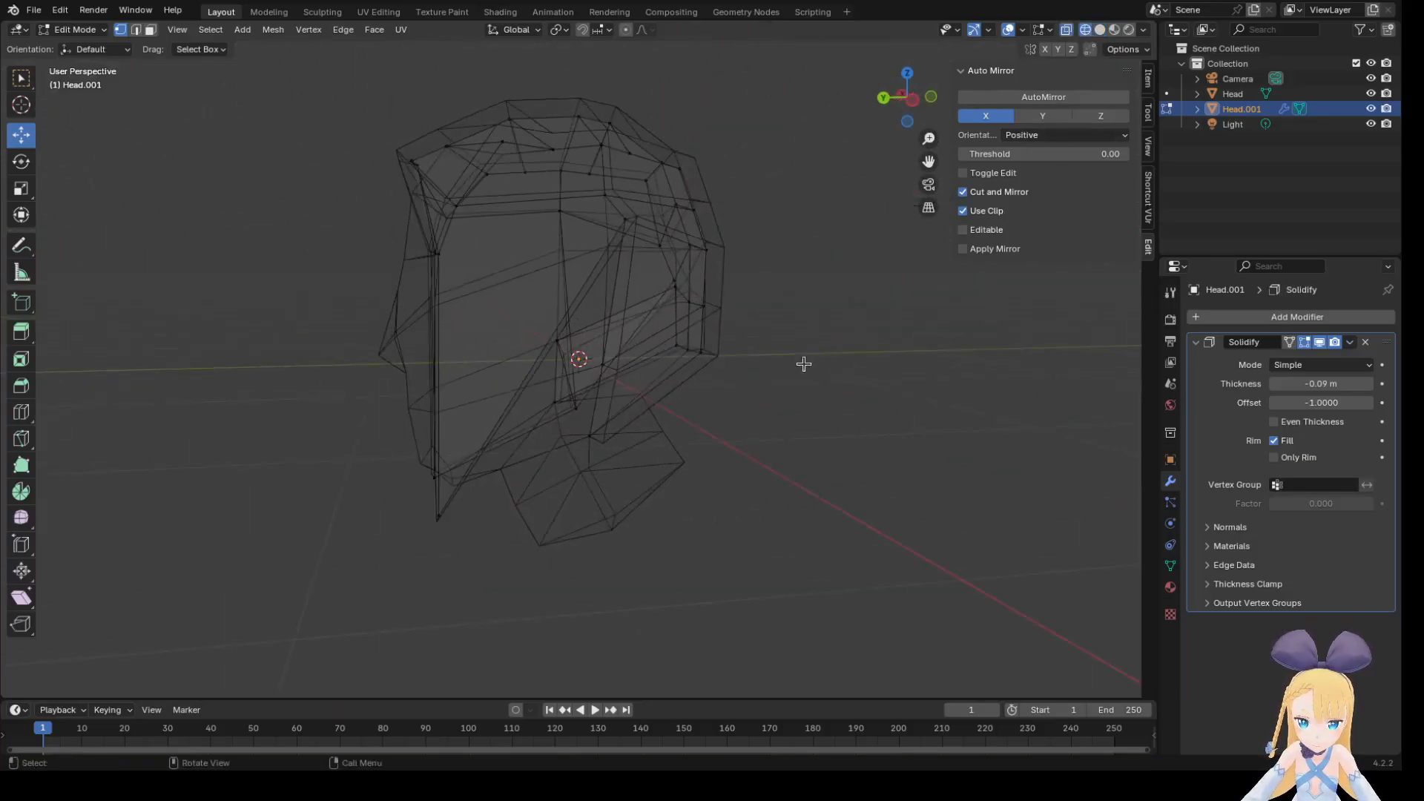
{"action": "left_click", "coordinate": [625, 220]}
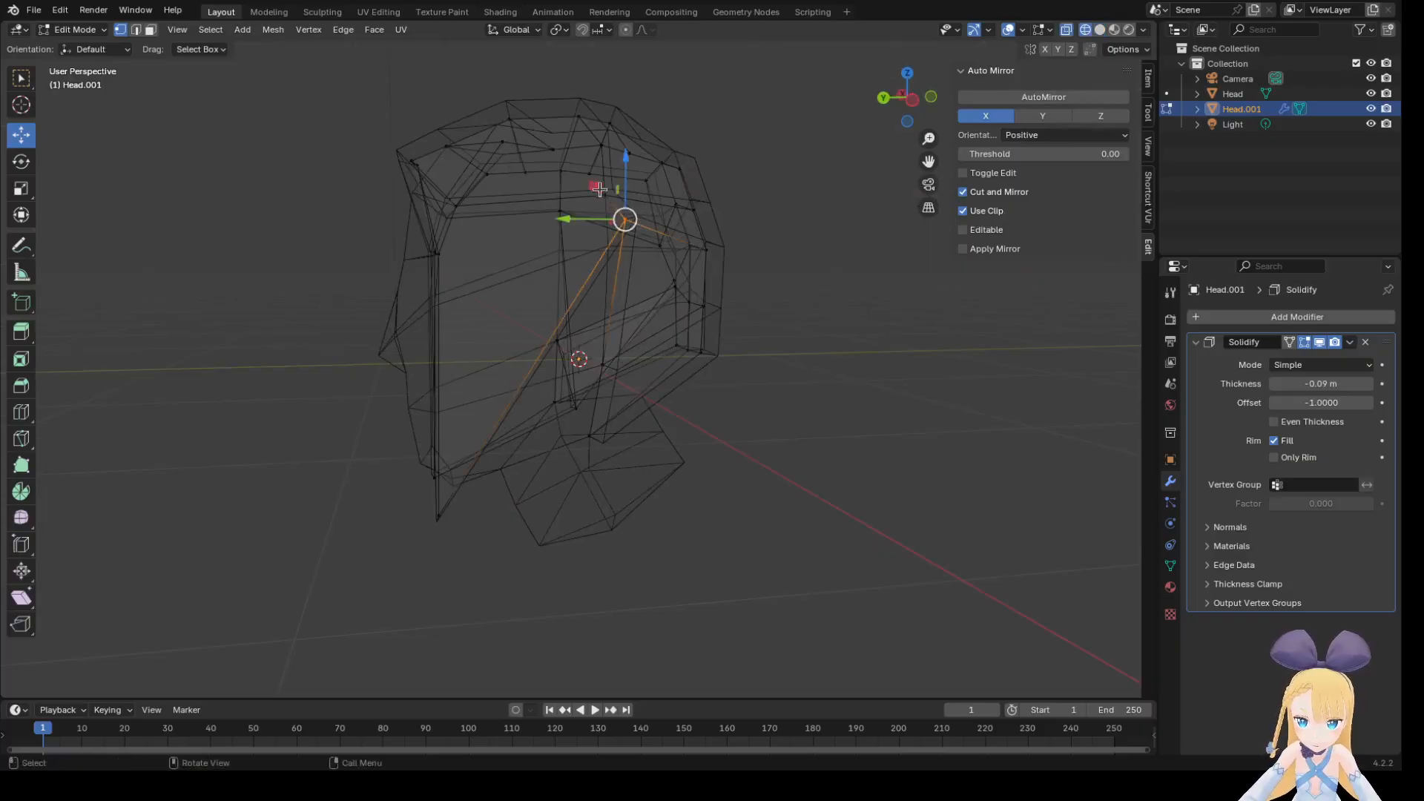
{"action": "left_click_drag", "start_coordinate": [593, 188], "coordinate": [528, 401]}
{"action": "key", "text": "ctrl+z"}
Restore solid shading and undo all the hairline and side vertex edits as well as the Mirror modifier's application.
{"action": "middle_click_drag", "start_coordinate": [747, 493], "coordinate": [782, 509]}
{"action": "key", "text": "ctrl+z"}
{"action": "key", "text": "ctrl+z"}
{"action": "key", "text": "ctrl+z"}
{"action": "key", "text": "ctrl+z"}
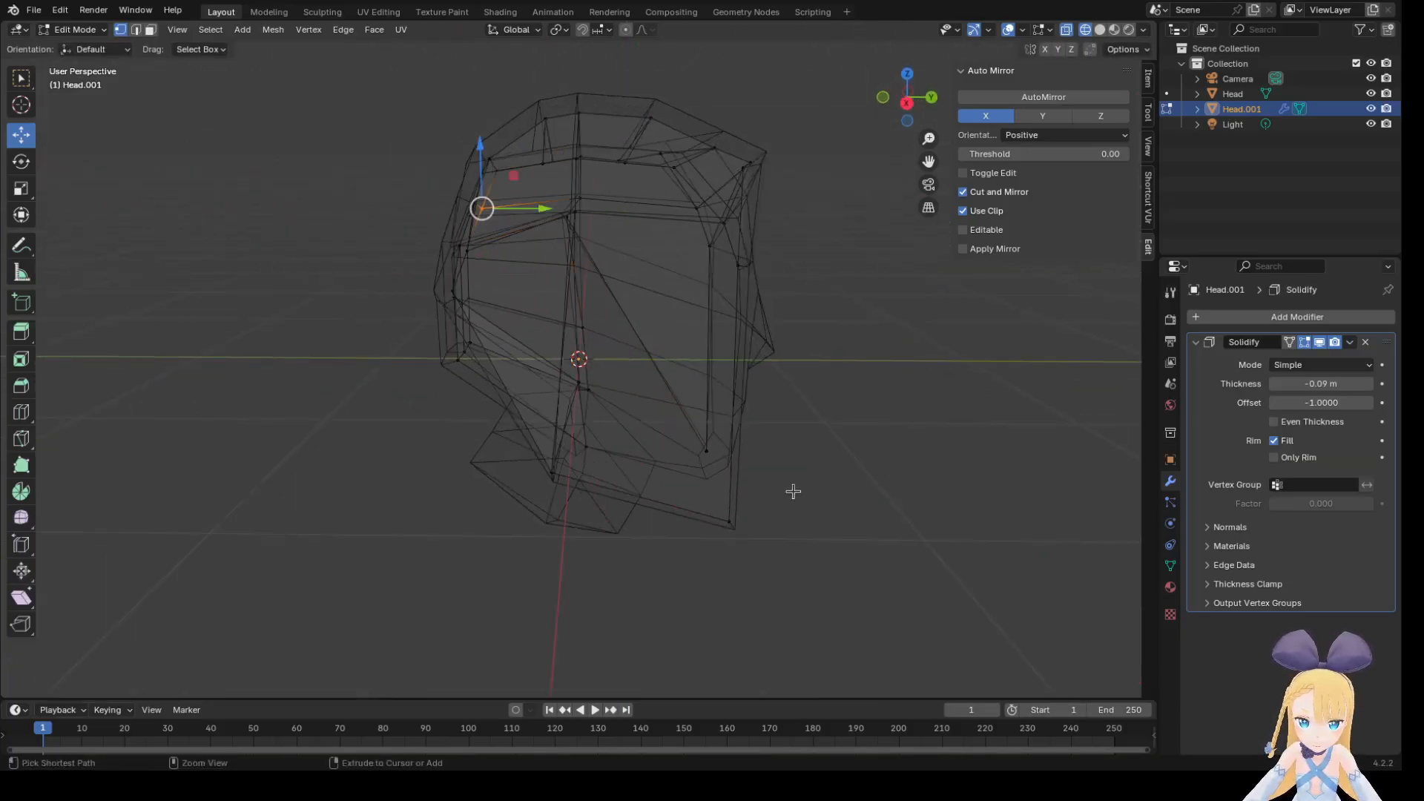
{"action": "key", "text": "ctrl+z"}
{"action": "middle_click_drag", "start_coordinate": [853, 465], "coordinate": [728, 487]}
{"action": "key", "text": "ctrl+z"}
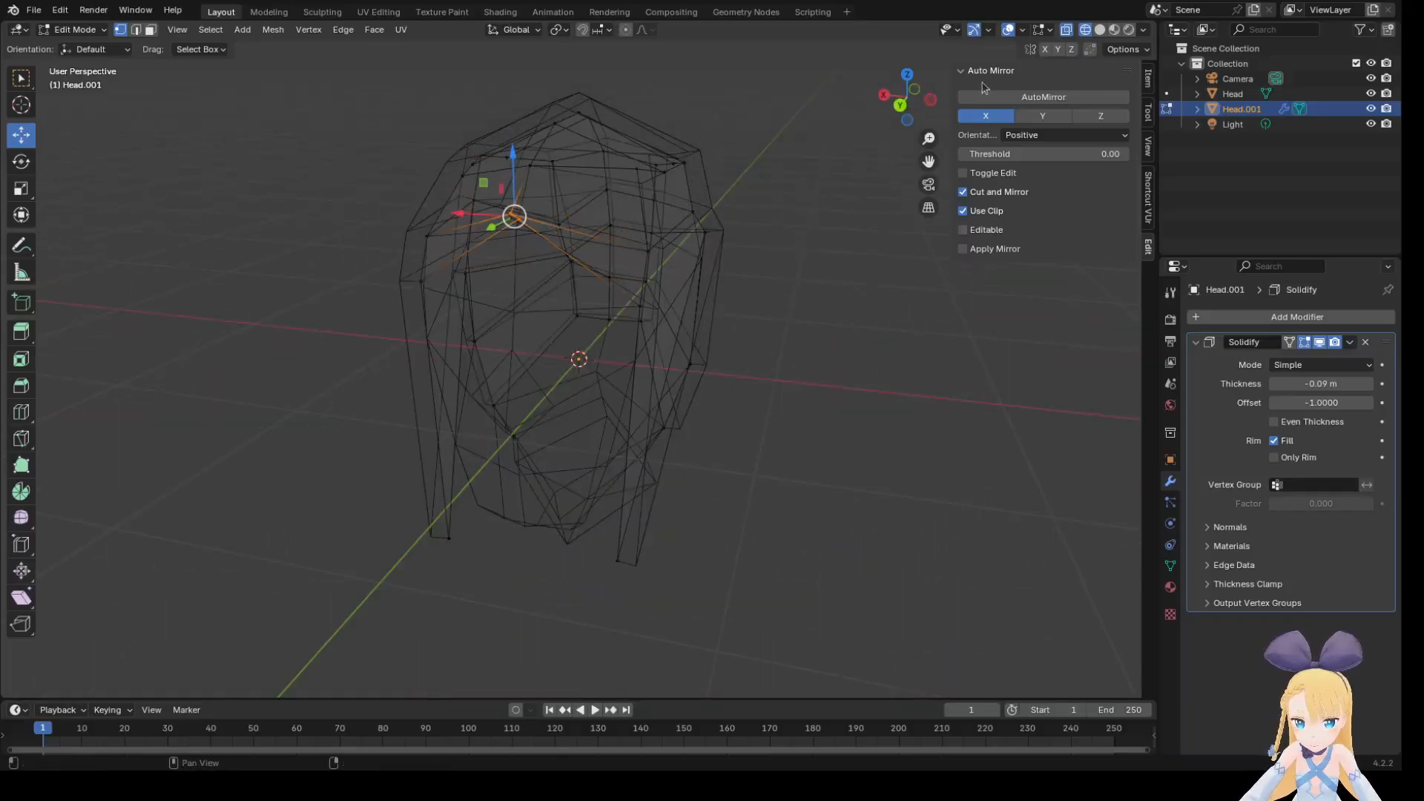
{"action": "middle_click_drag", "start_coordinate": [755, 325], "coordinate": [837, 298]}
{"action": "key", "text": "ctrl+z"}
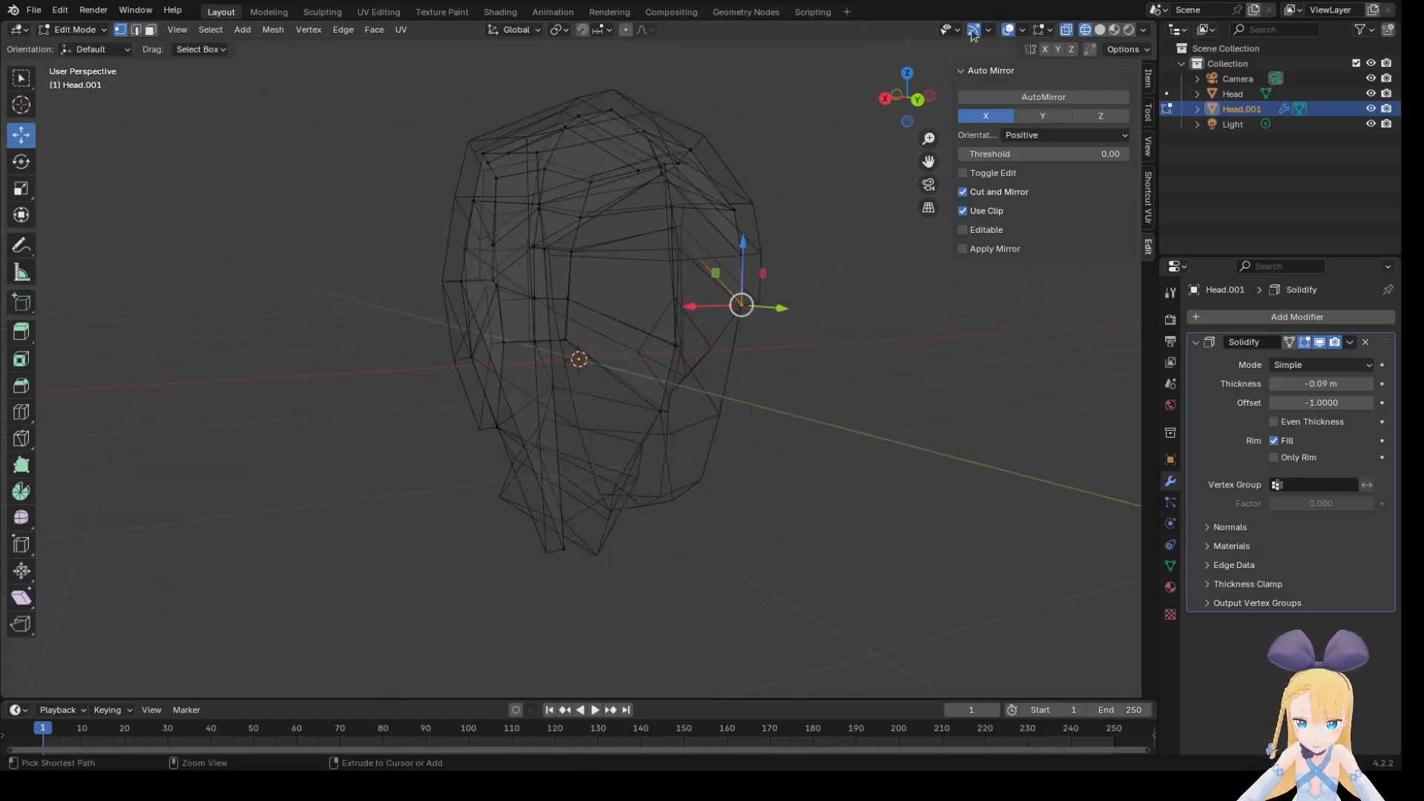
{"action": "left_click", "coordinate": [1100, 30]}
{"action": "key", "text": "ctrl+z"}
{"action": "key", "text": "ctrl+z"}
{"action": "key", "text": "ctrl+z"}
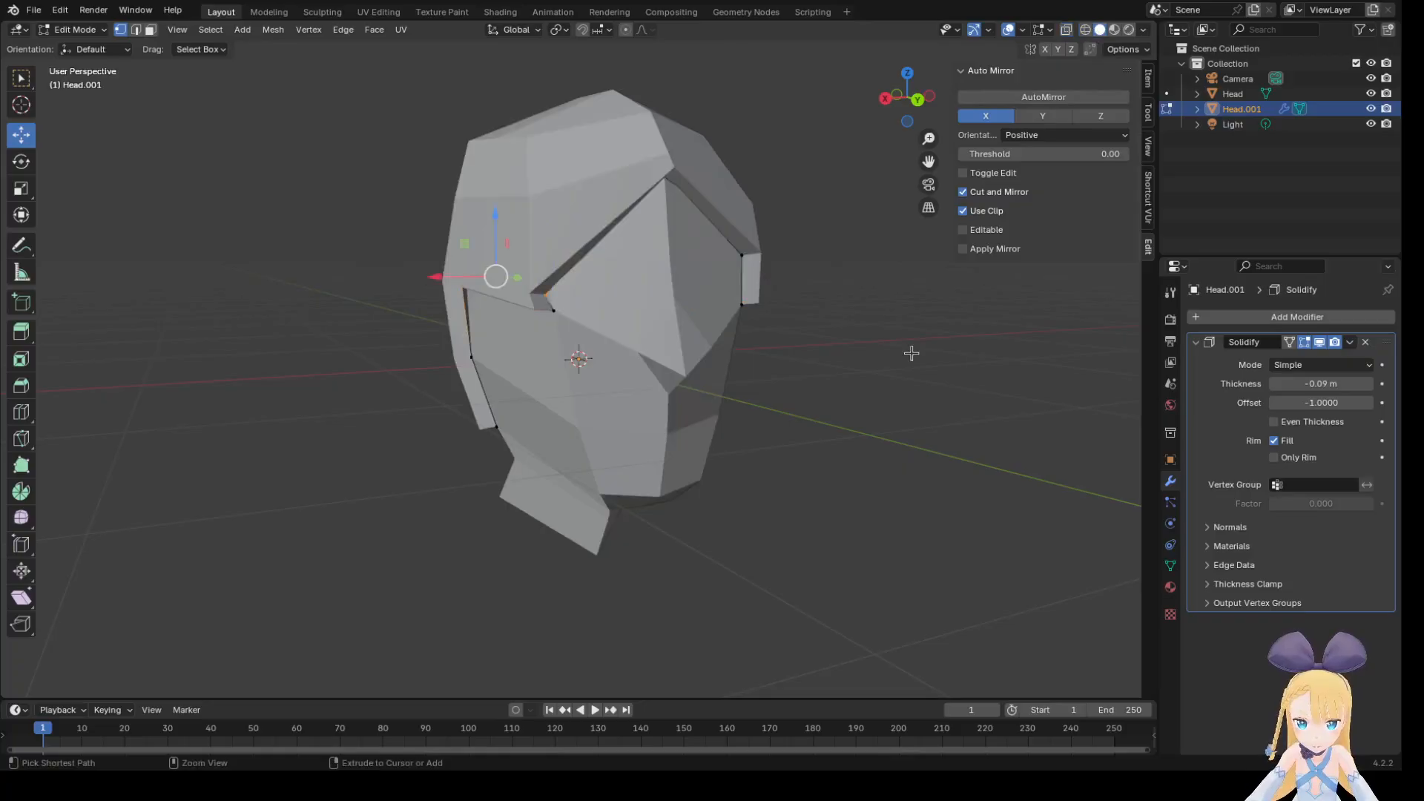
{"action": "key", "text": "ctrl+z"}
{"action": "key", "text": "ctrl+z"}
{"action": "key", "text": "ctrl+z"}
{"action": "key", "text": "ctrl+z"}
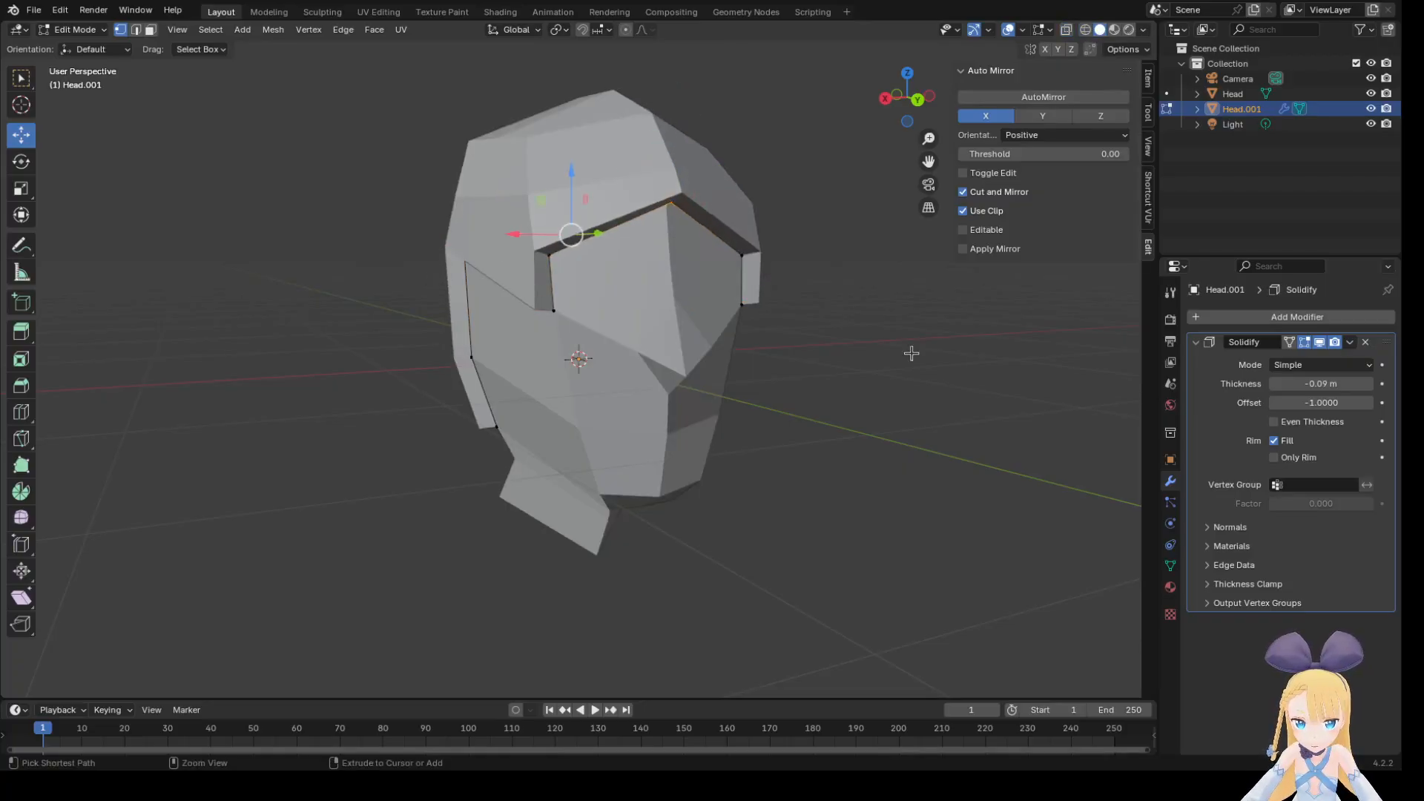
{"action": "key", "text": "ctrl+z"}
{"action": "key", "text": "ctrl+z"}
{"action": "key", "text": "ctrl+z"}
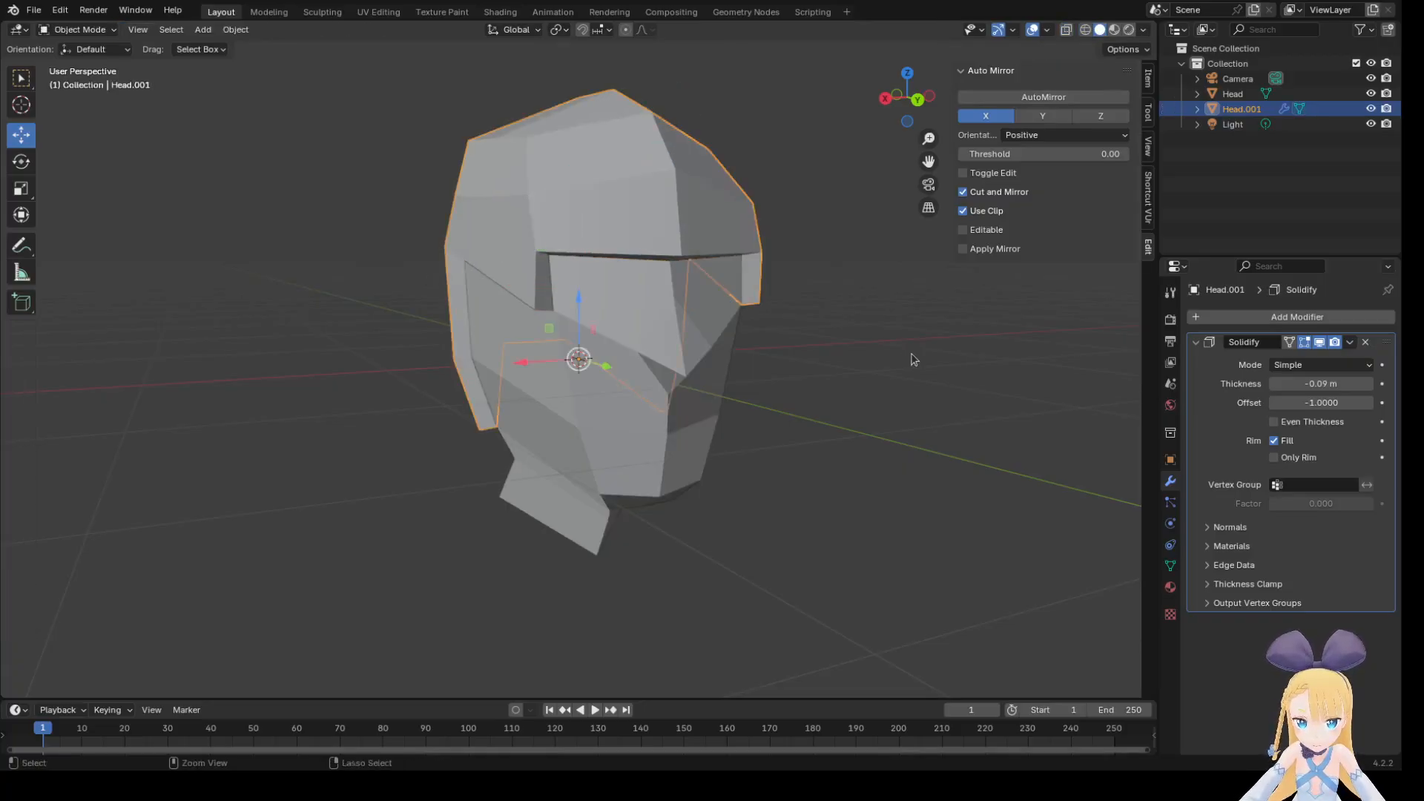
{"action": "key", "text": "ctrl+z"}
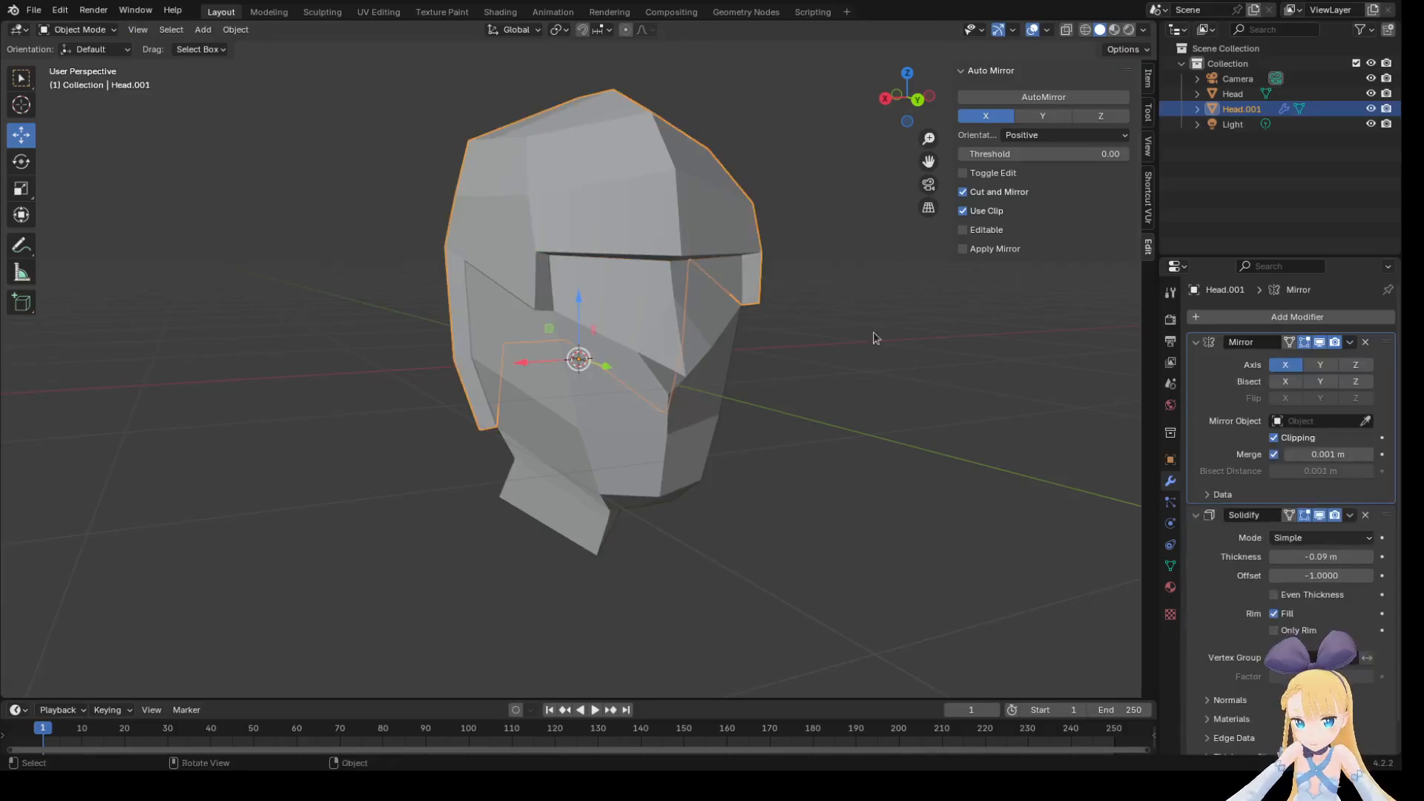
Select both head objects, enter Edit Mode and make Head the only object being edited.
{"action": "left_click", "coordinate": [893, 369]}
{"action": "left_click_drag", "start_coordinate": [572, 292], "coordinate": [532, 248]}
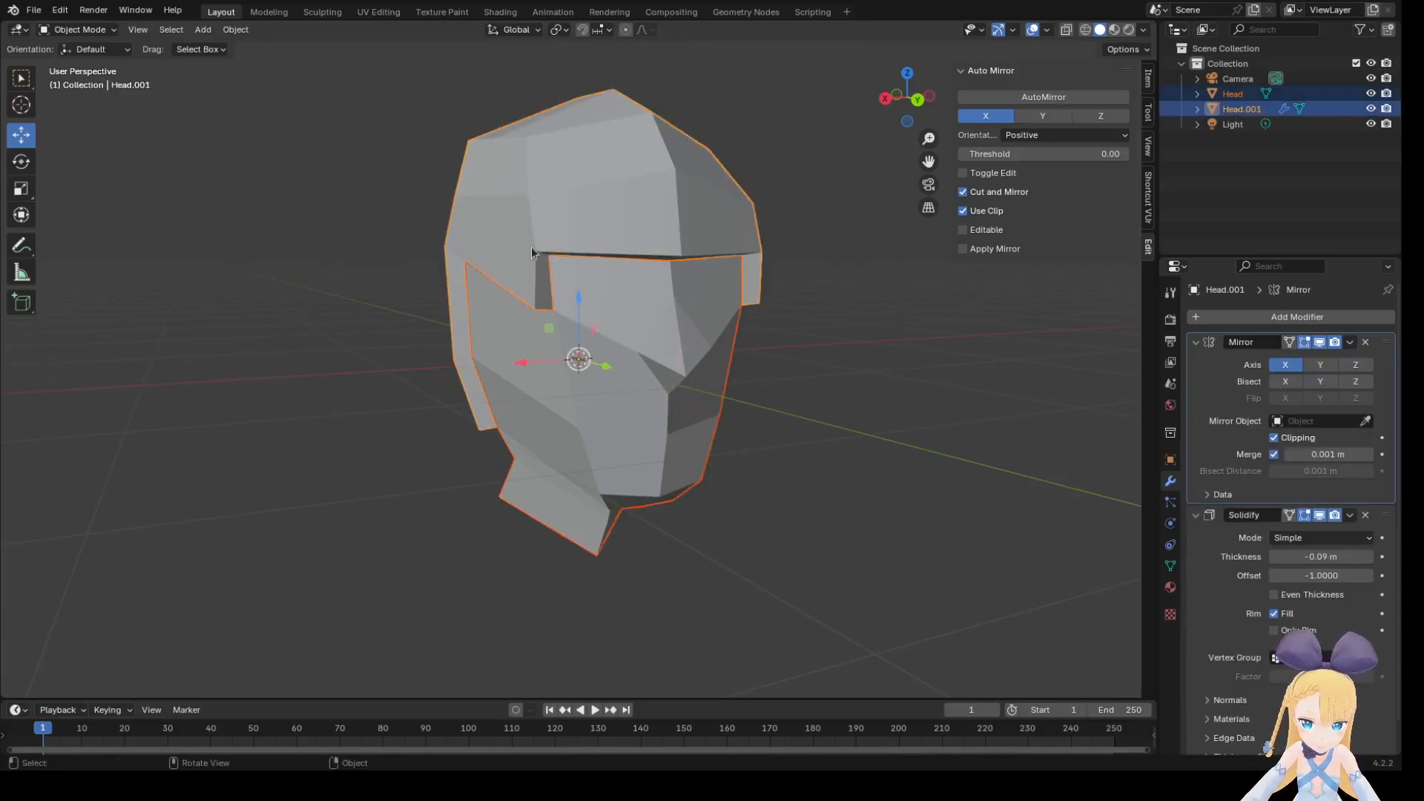
{"action": "key", "text": "Tab"}
{"action": "left_click", "coordinate": [614, 210]}
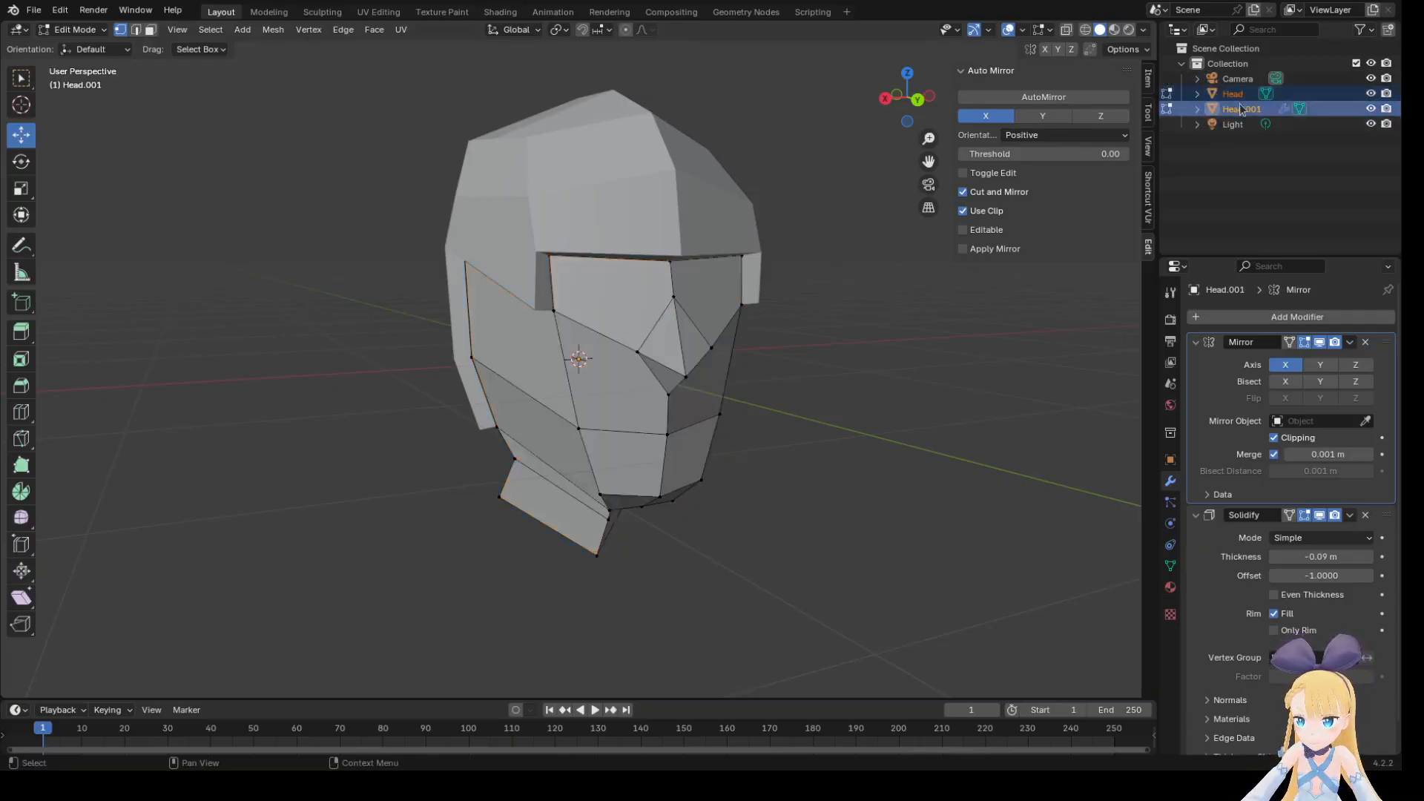
{"action": "left_click", "coordinate": [1167, 93]}
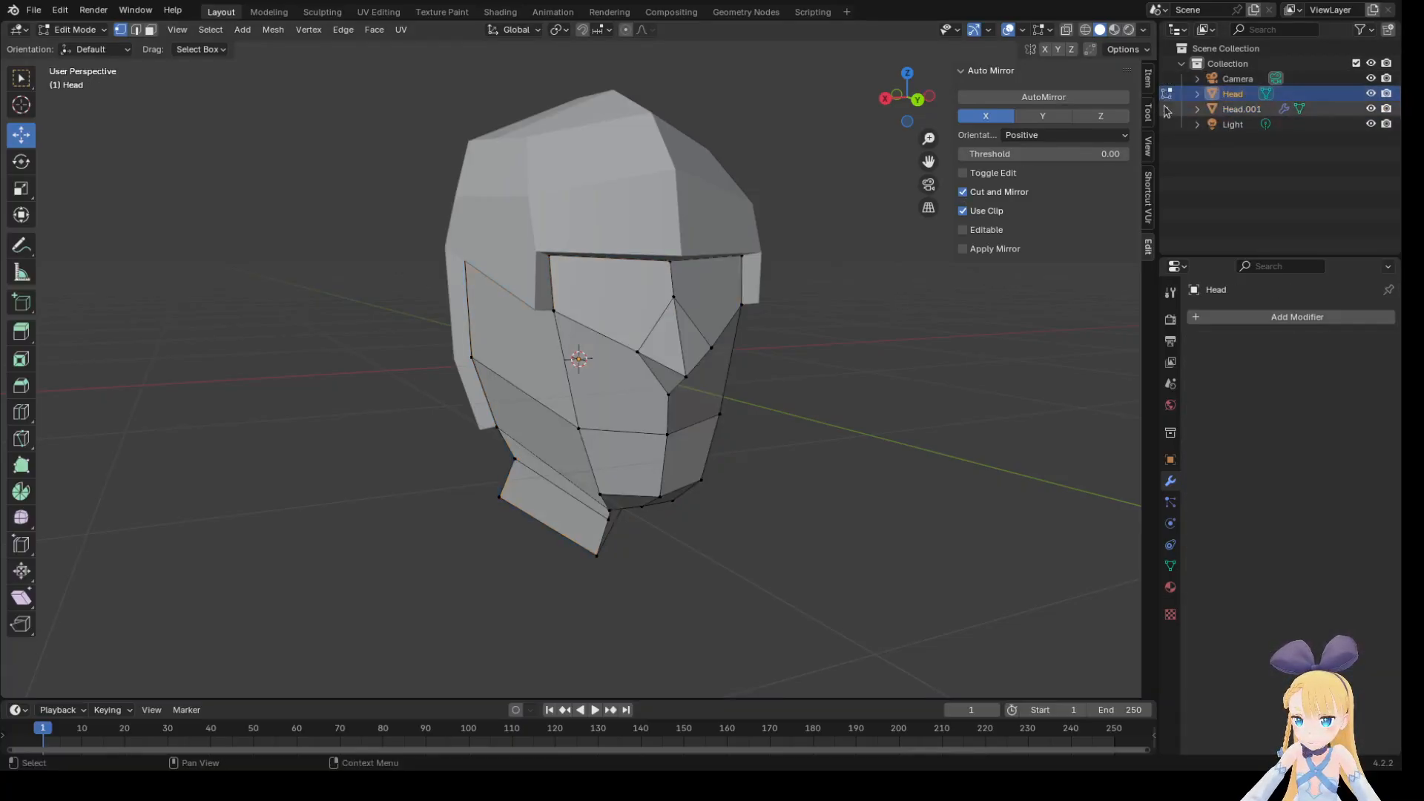
Make Head.001 the object being edited and raise its front centre hairline vertex above the forehead into a peaked hairline.
{"action": "left_click", "coordinate": [1166, 109]}
{"action": "left_click", "coordinate": [657, 197]}
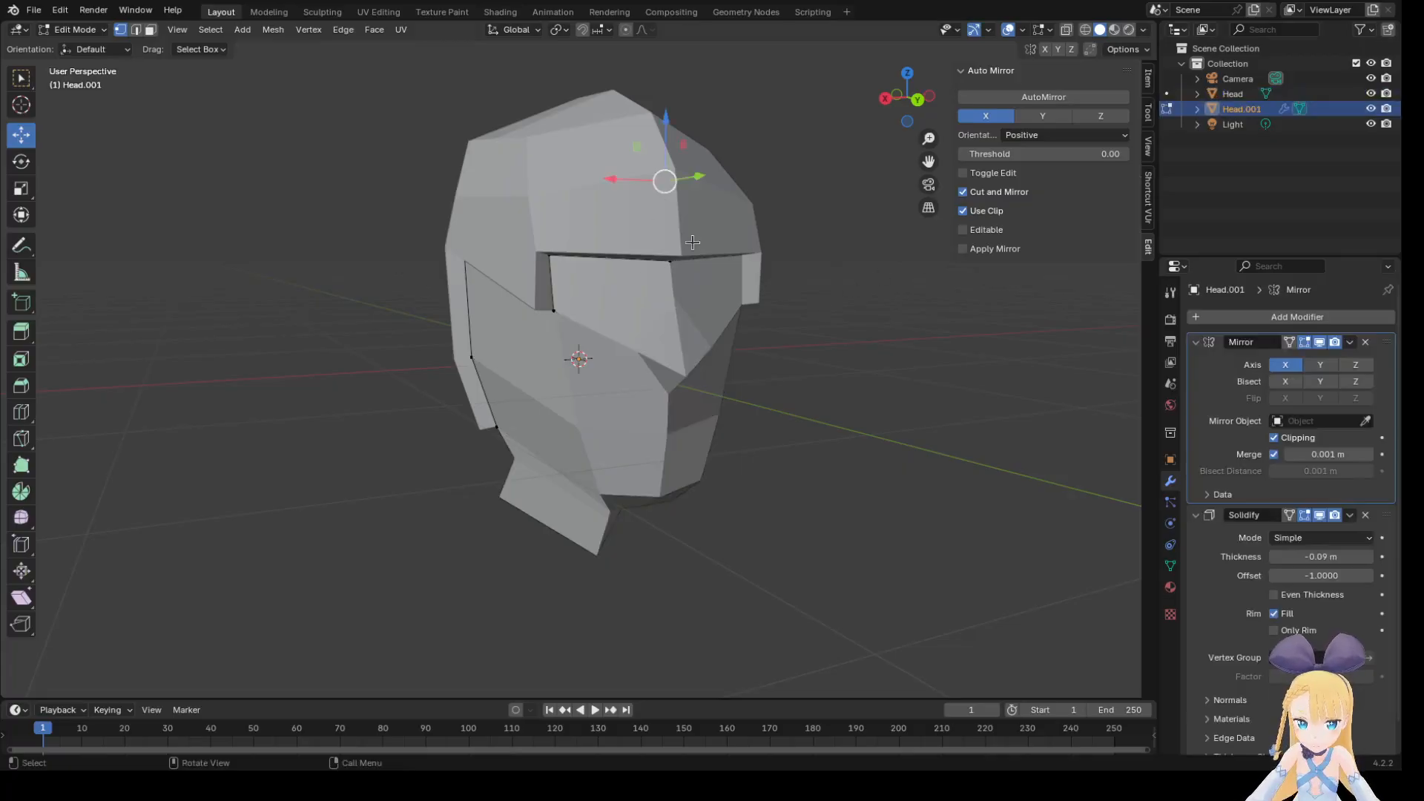
{"action": "left_click", "coordinate": [984, 370]}
{"action": "middle_click_drag", "start_coordinate": [889, 336], "coordinate": [994, 227]}
{"action": "left_click", "coordinate": [562, 279]}
{"action": "left_click_drag", "start_coordinate": [542, 254], "coordinate": [542, 179]}
{"action": "left_click", "coordinate": [550, 180]}
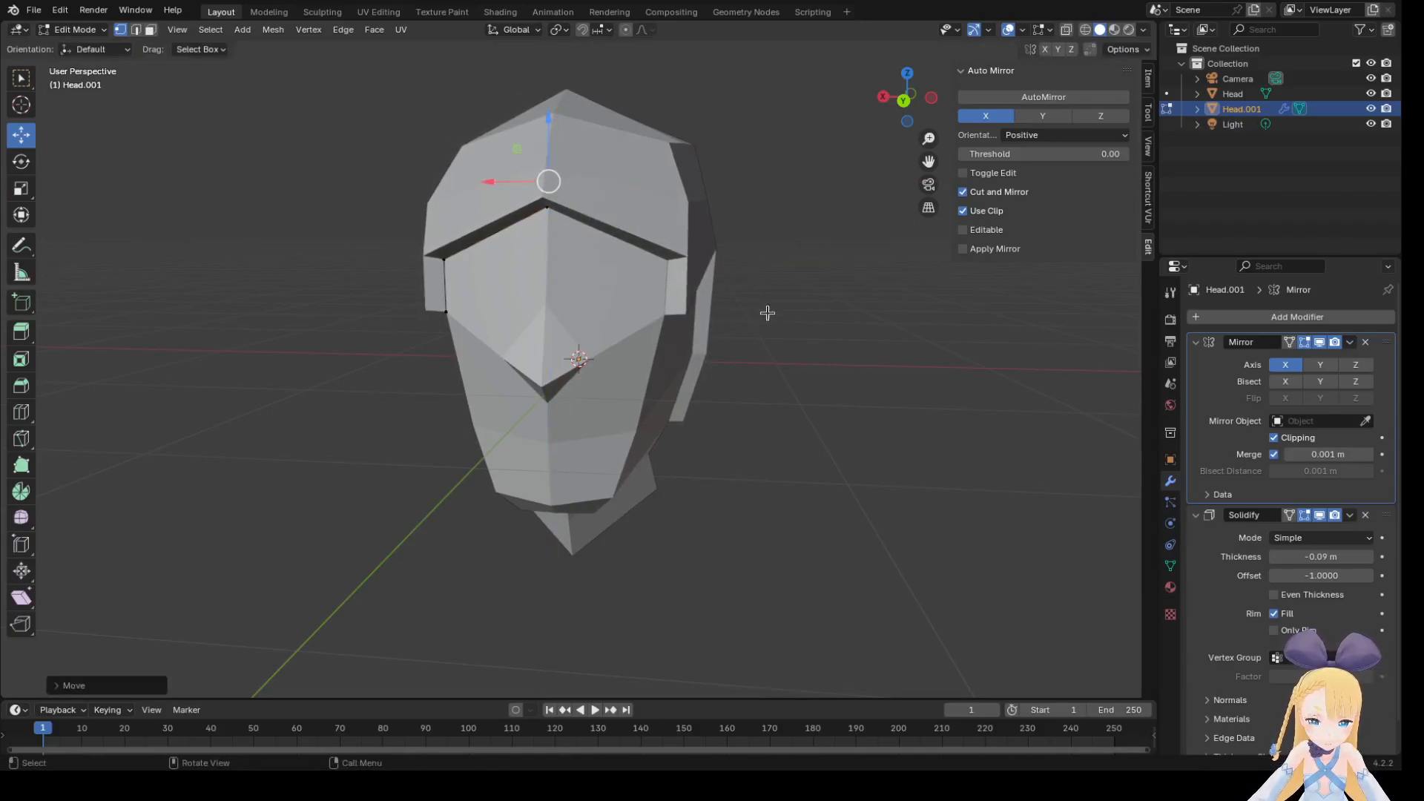
Pull the lower front side vertex of the cap down about 1.27 m, excluding the Y axis, to form long side locks.
{"action": "middle_click_drag", "start_coordinate": [767, 311], "coordinate": [844, 313]}
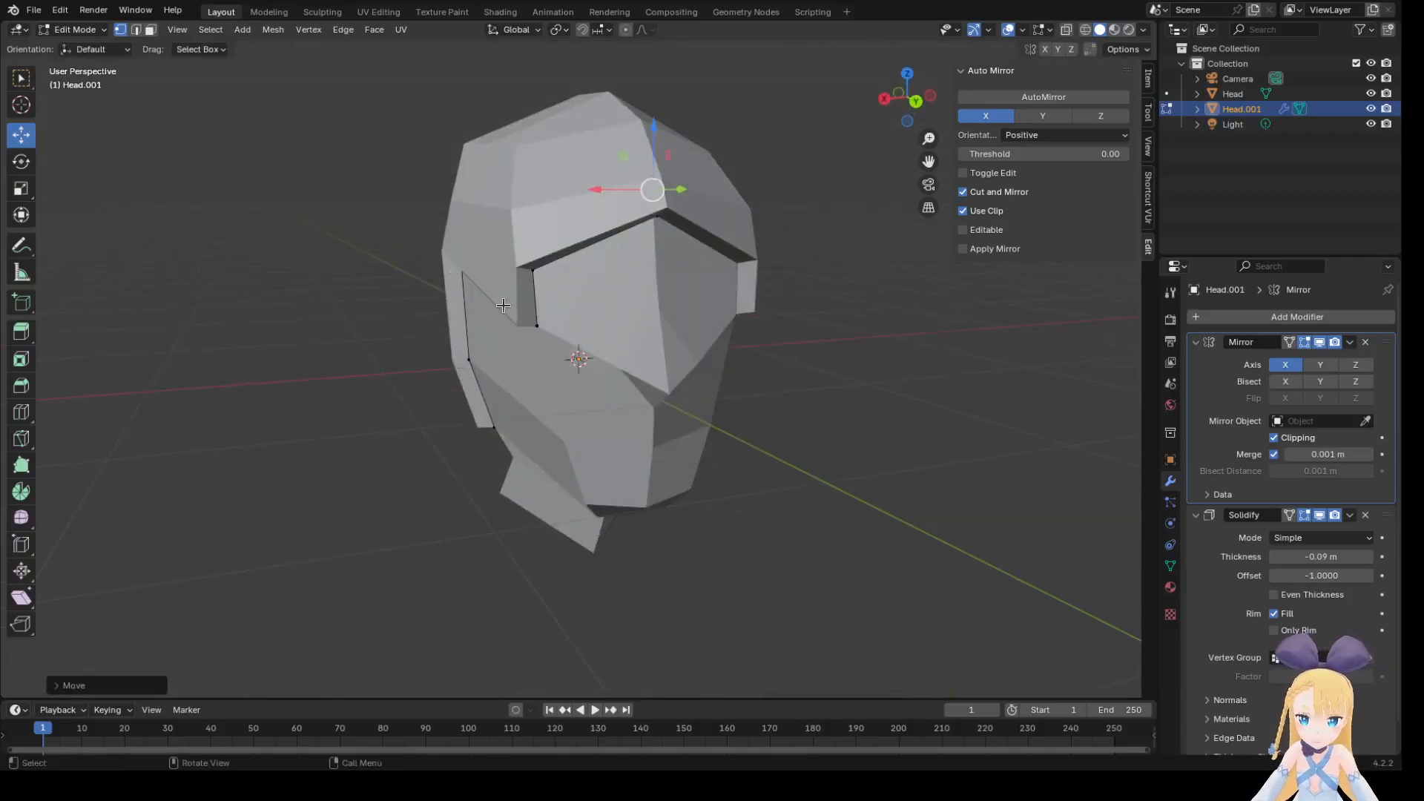
{"action": "left_click", "coordinate": [525, 305]}
{"action": "key", "text": "g"}
{"action": "key", "text": "shift+y"}
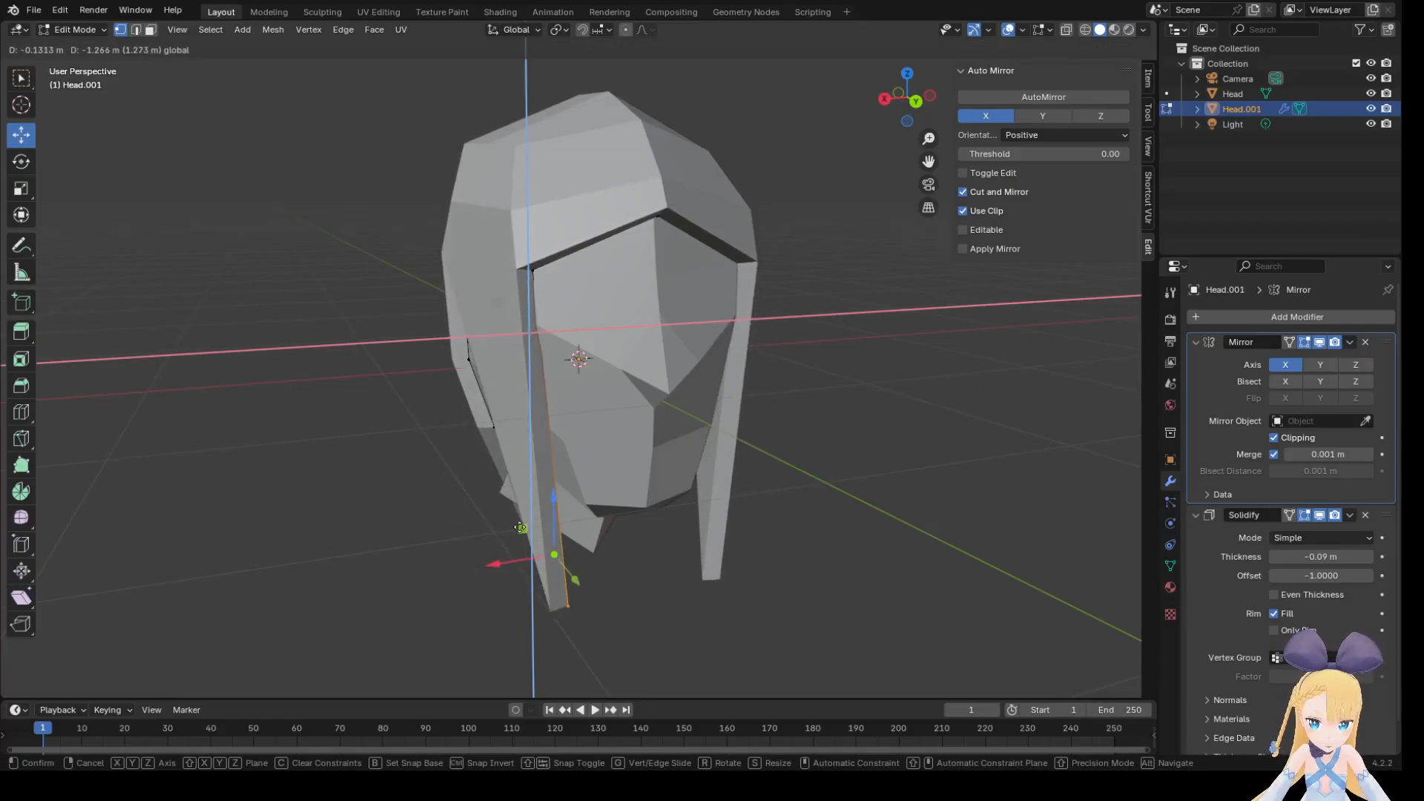
{"action": "left_click", "coordinate": [510, 533]}
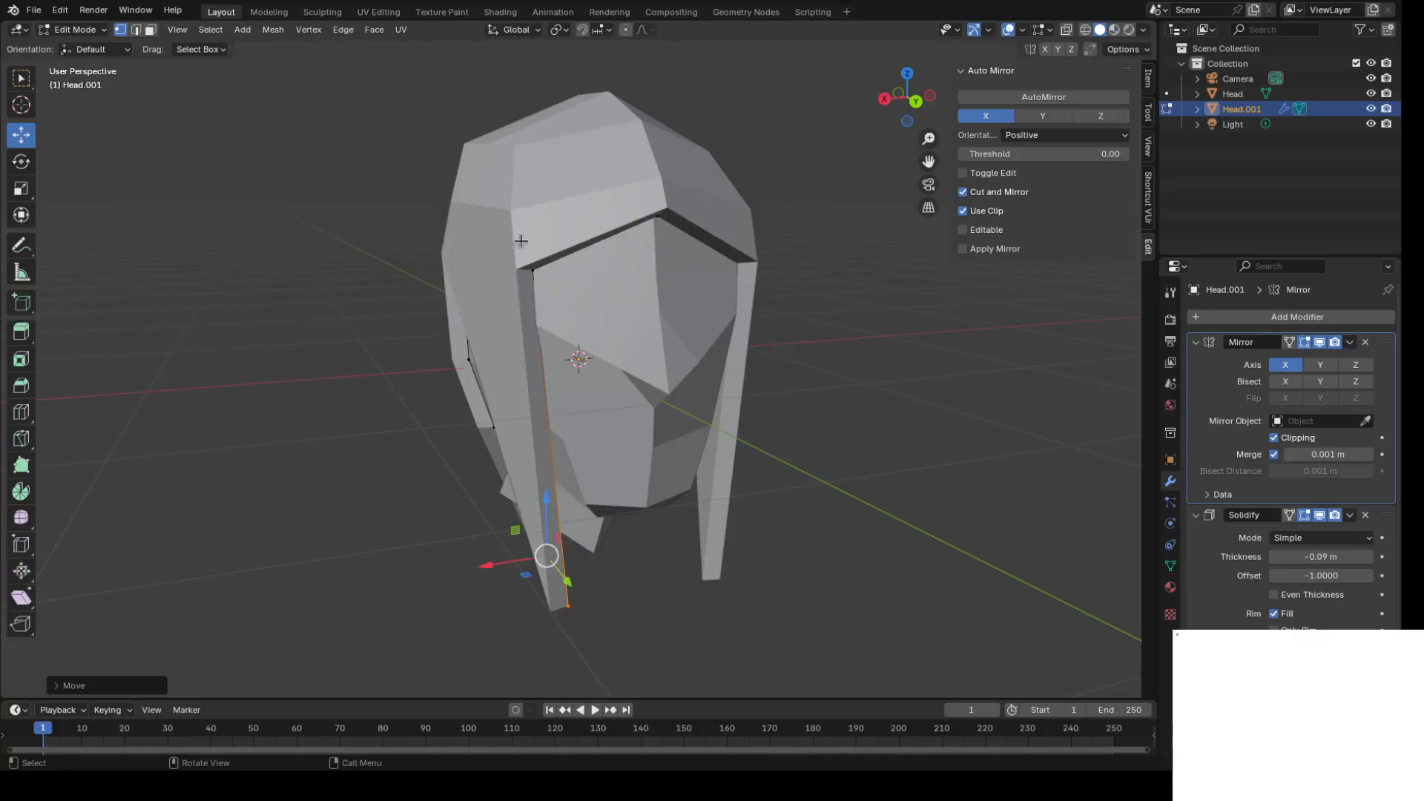
Raise the centre vertex of the front hairline slightly further.
{"action": "middle_click_drag", "start_coordinate": [701, 251], "coordinate": [584, 216]}
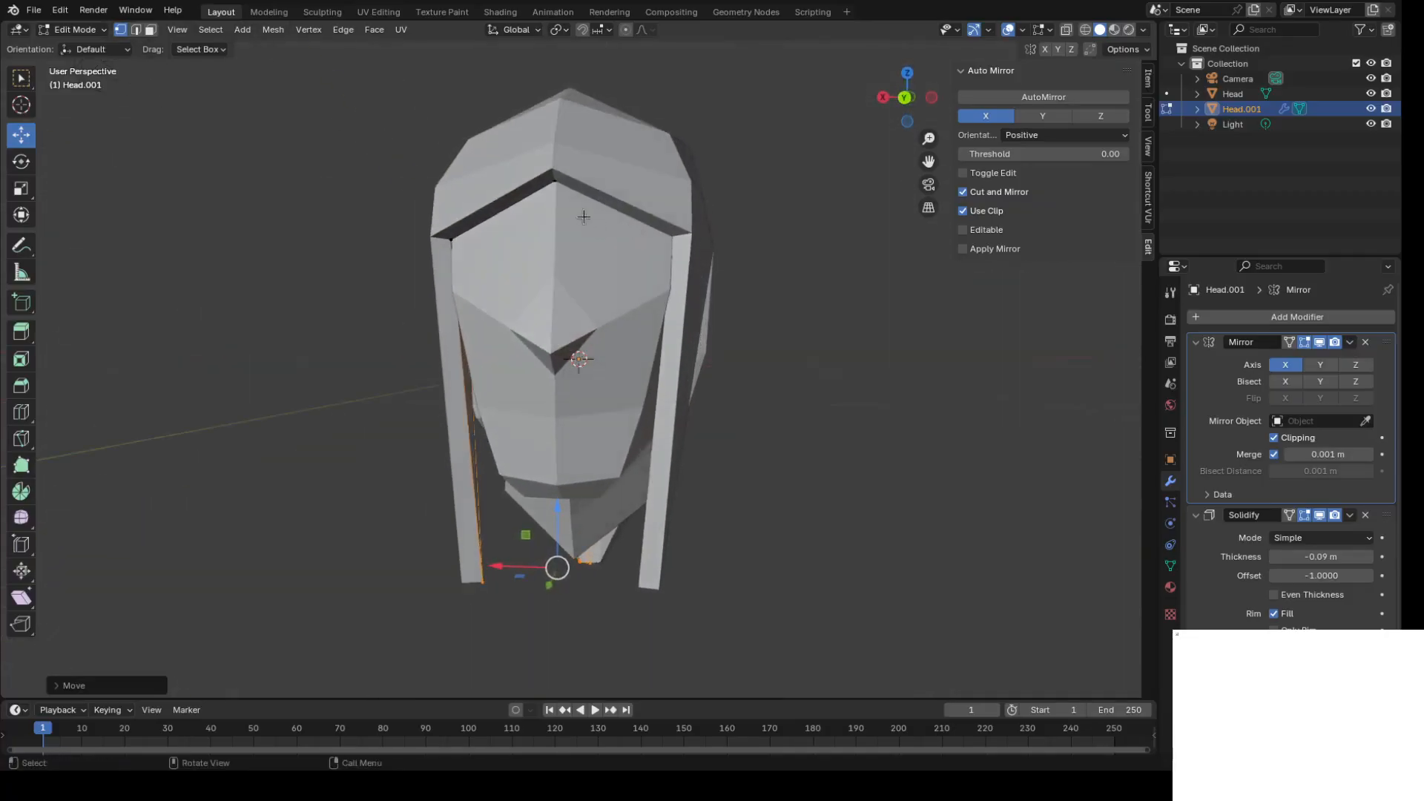
{"action": "left_click", "coordinate": [558, 151]}
{"action": "left_click_drag", "start_coordinate": [531, 155], "coordinate": [532, 142]}
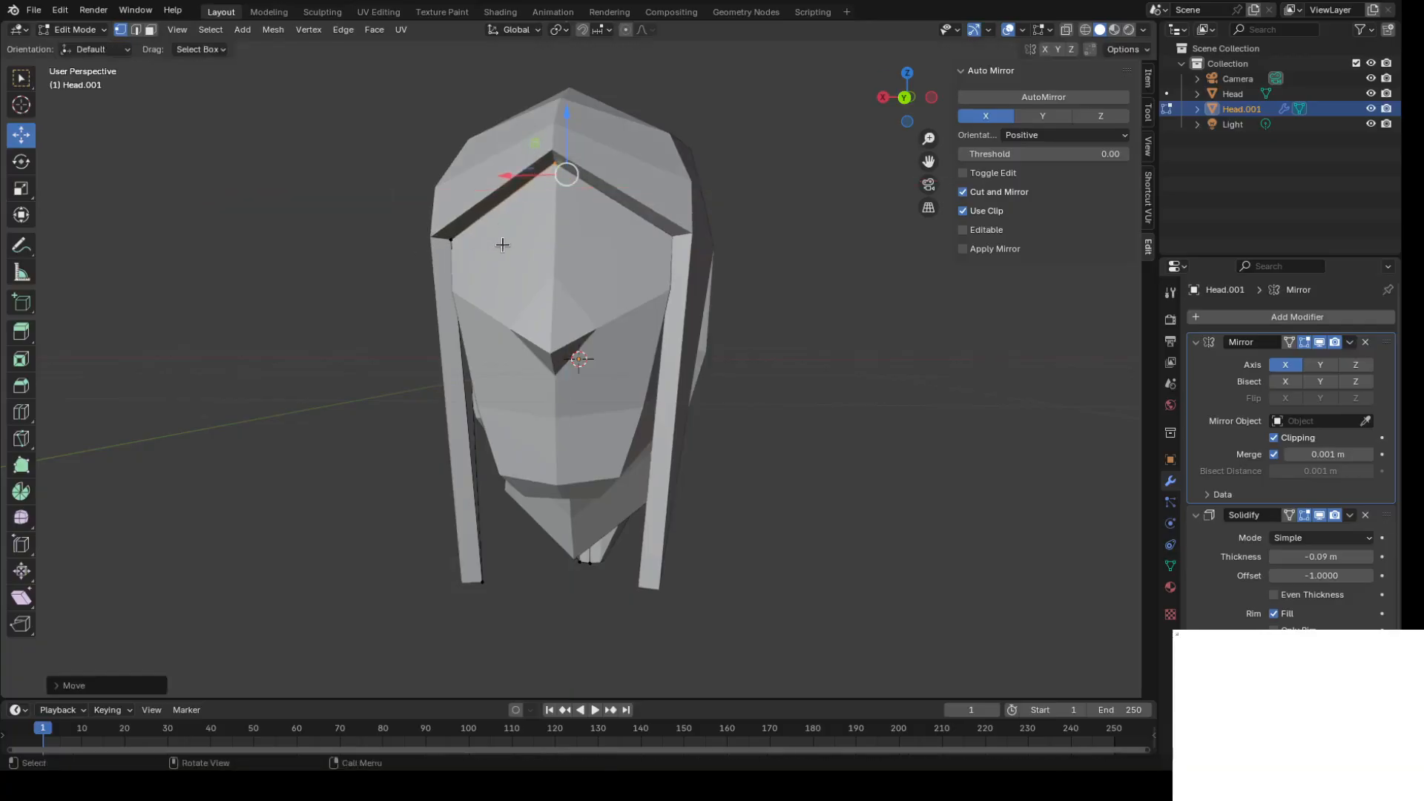
Try to move the hairline's temple vertex up and sideways with the Y axis excluded.
{"action": "middle_click_drag", "start_coordinate": [510, 241], "coordinate": [575, 215]}
{"action": "left_click_drag", "start_coordinate": [579, 234], "coordinate": [660, 261]}
{"action": "key", "text": "g"}
{"action": "key", "text": "shift+y"}
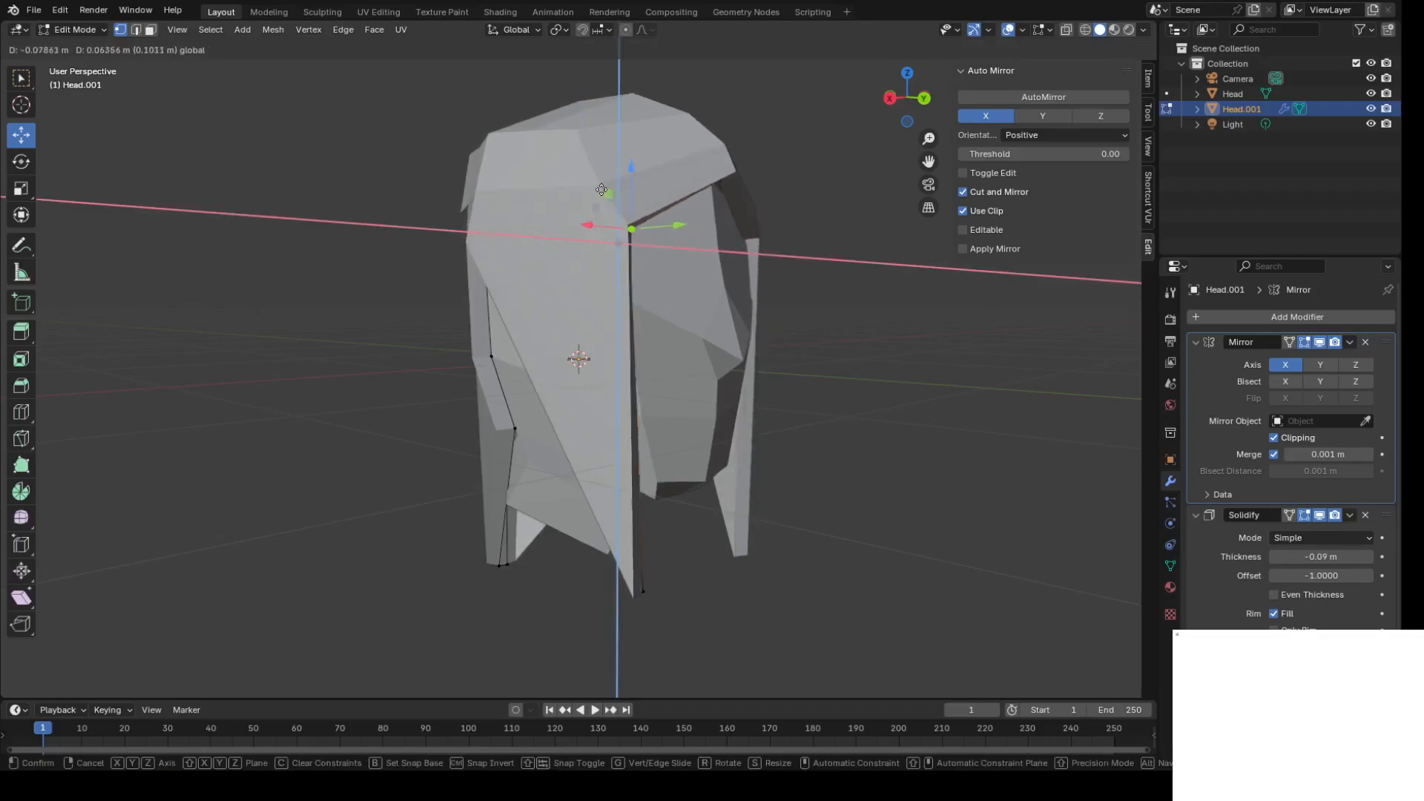
{"action": "left_click", "coordinate": [594, 178]}
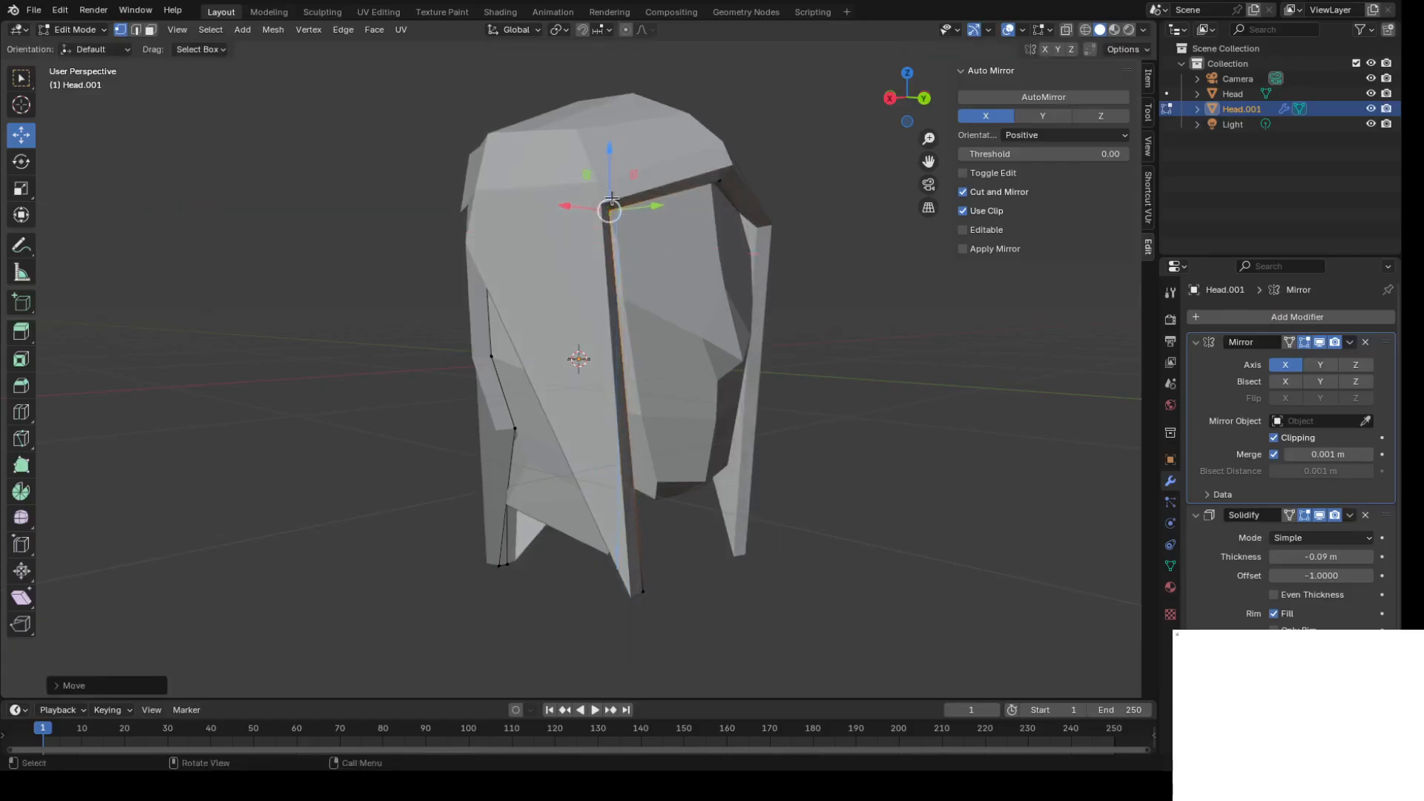
{"action": "middle_click_drag", "start_coordinate": [690, 282], "coordinate": [617, 256]}
{"action": "key", "text": "ctrl+z"}
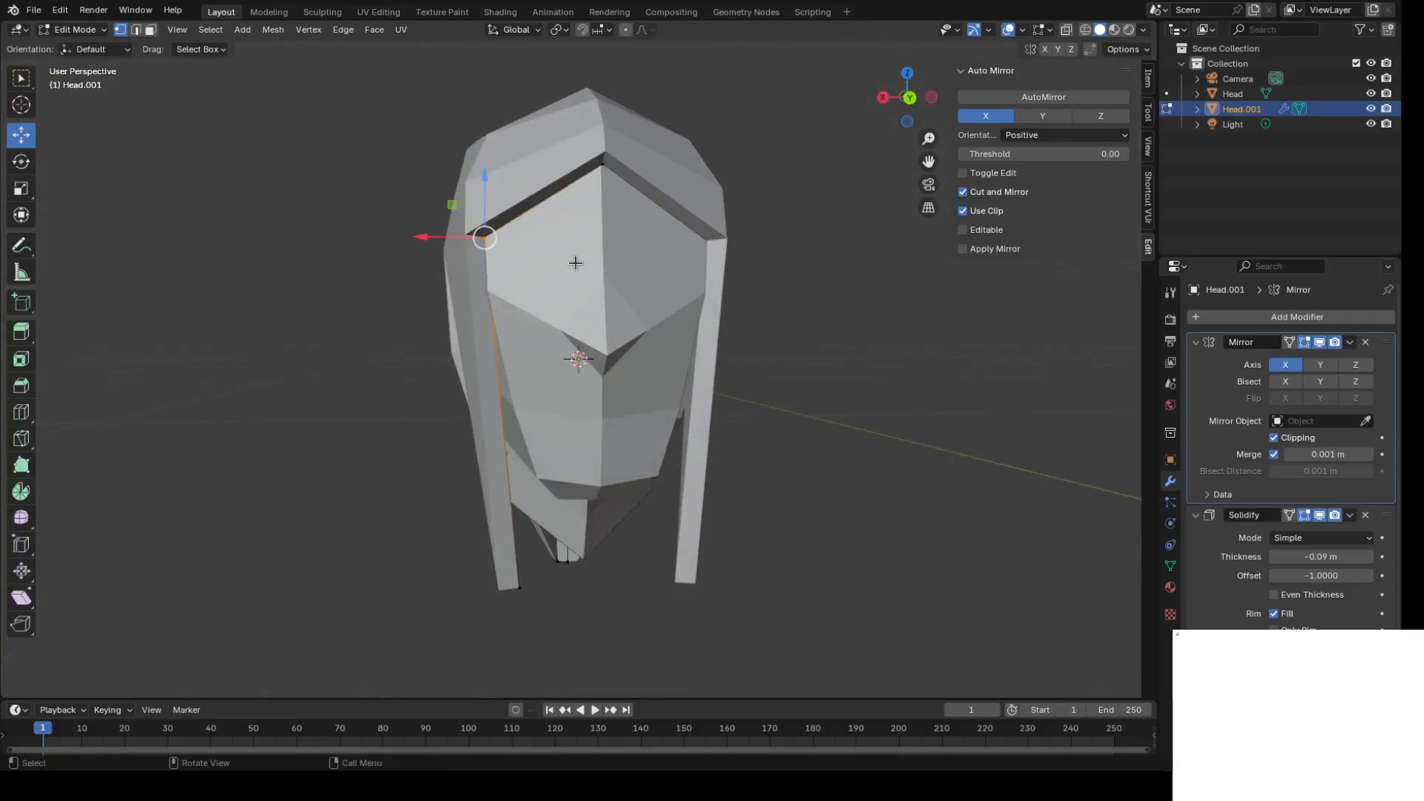
Raise the hairline's temple vertex along Z and reposition the top vertex of the gap behind the side lock.
{"action": "left_click_drag", "start_coordinate": [486, 180], "coordinate": [486, 157]}
{"action": "middle_click_drag", "start_coordinate": [591, 245], "coordinate": [557, 222]}
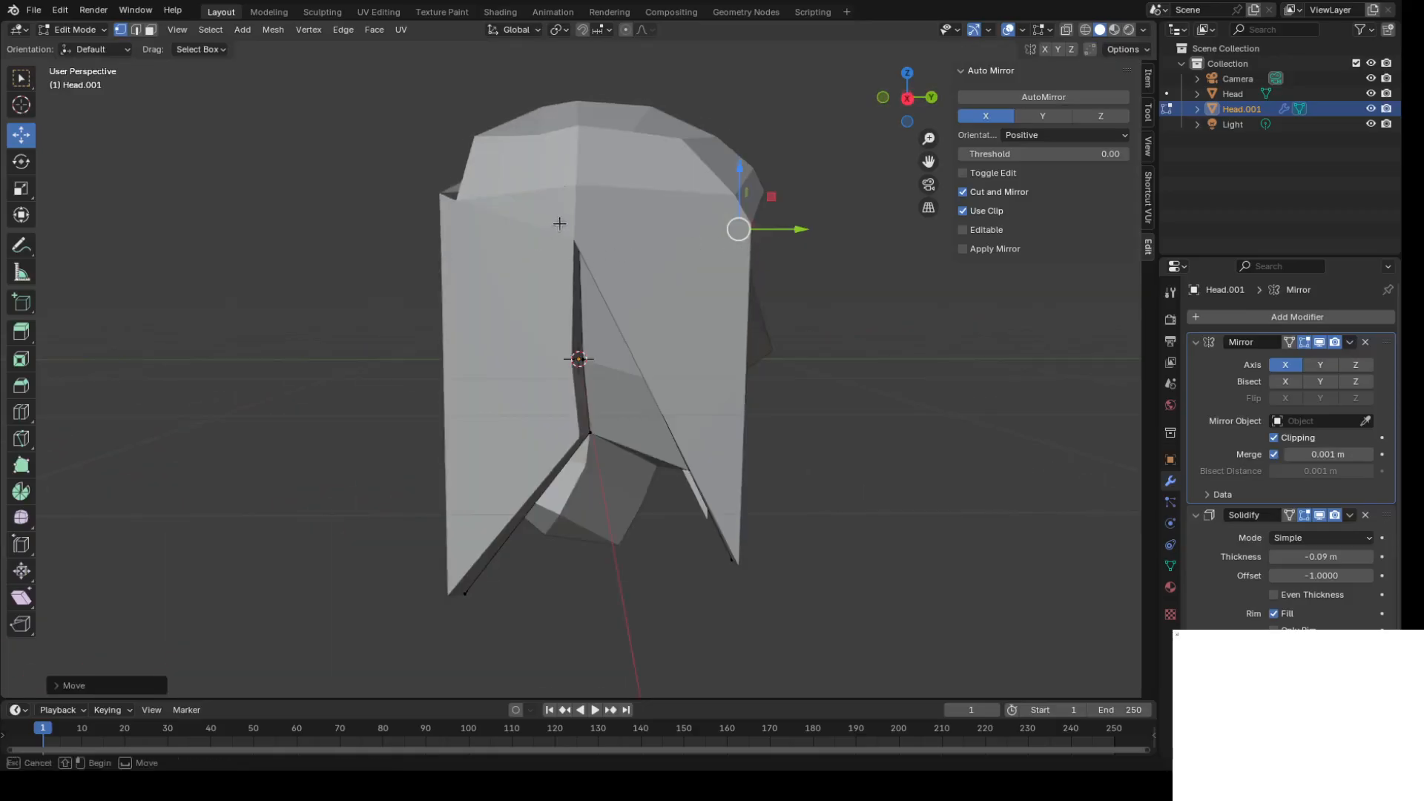
{"action": "left_click", "coordinate": [578, 241]}
{"action": "left_click_drag", "start_coordinate": [582, 210], "coordinate": [577, 282]}
{"action": "middle_click_drag", "start_coordinate": [577, 282], "coordinate": [372, 248]}
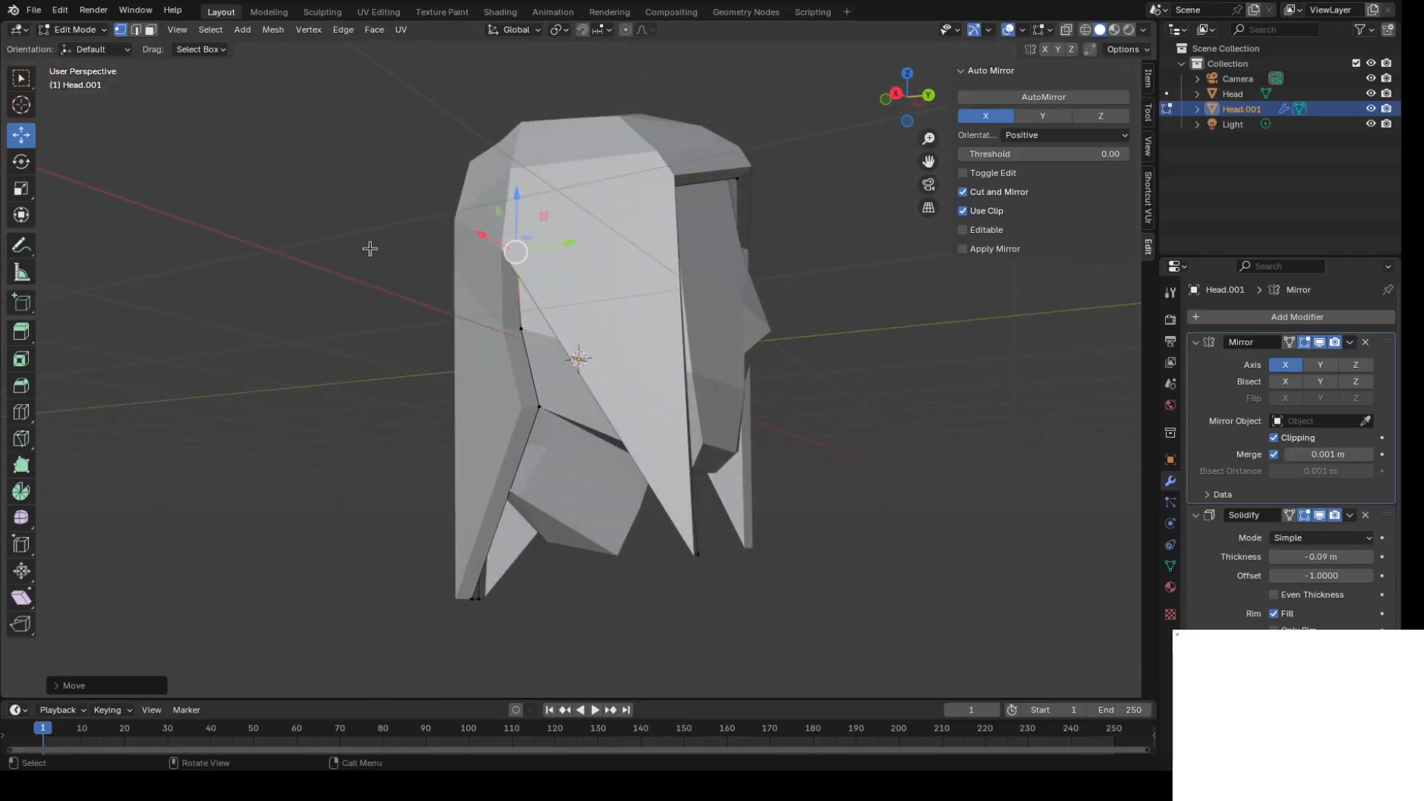
Move the middle and lower vertices of the rear hair edge backward along the Y axis.
{"action": "middle_click_drag", "start_coordinate": [547, 303], "coordinate": [566, 292]}
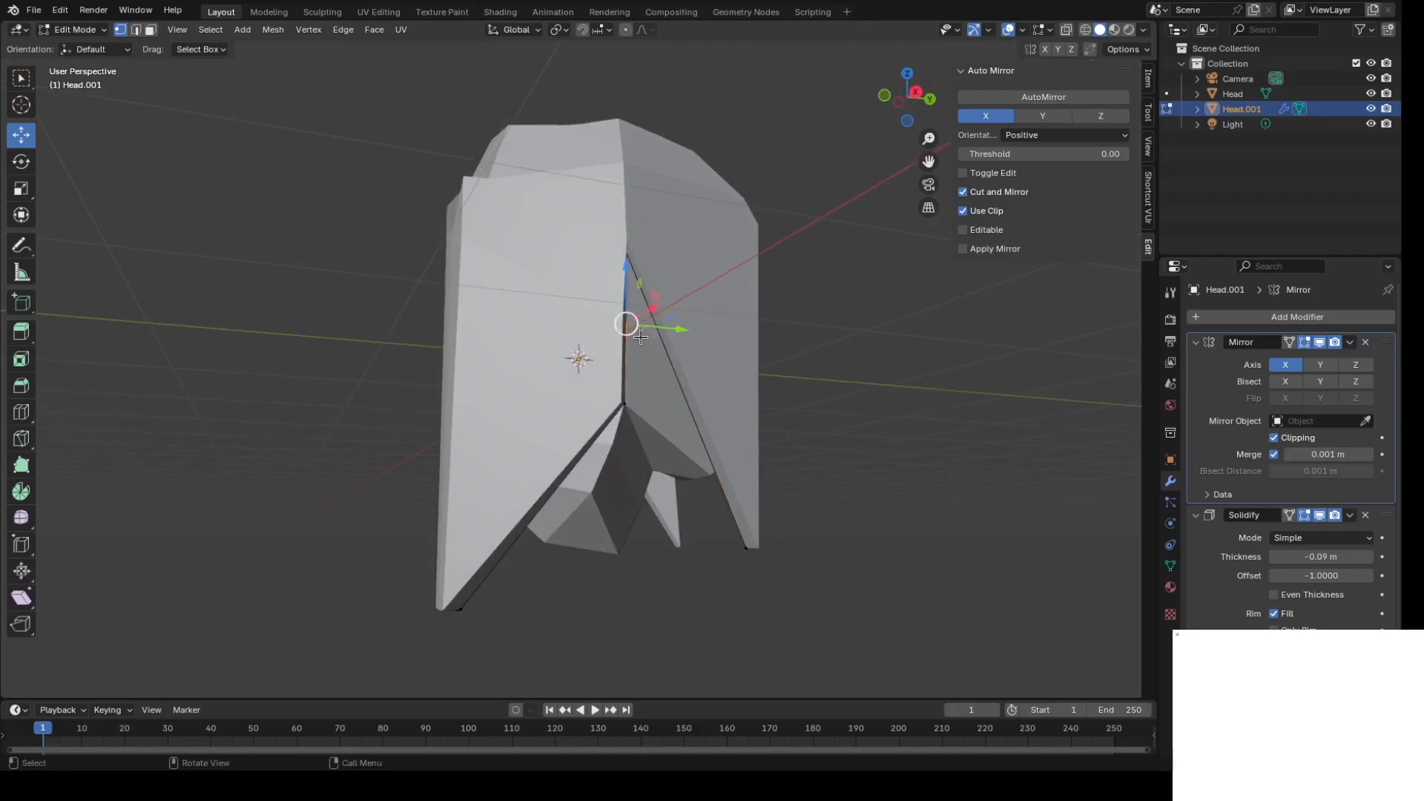
{"action": "left_click_drag", "start_coordinate": [661, 331], "coordinate": [640, 365]}
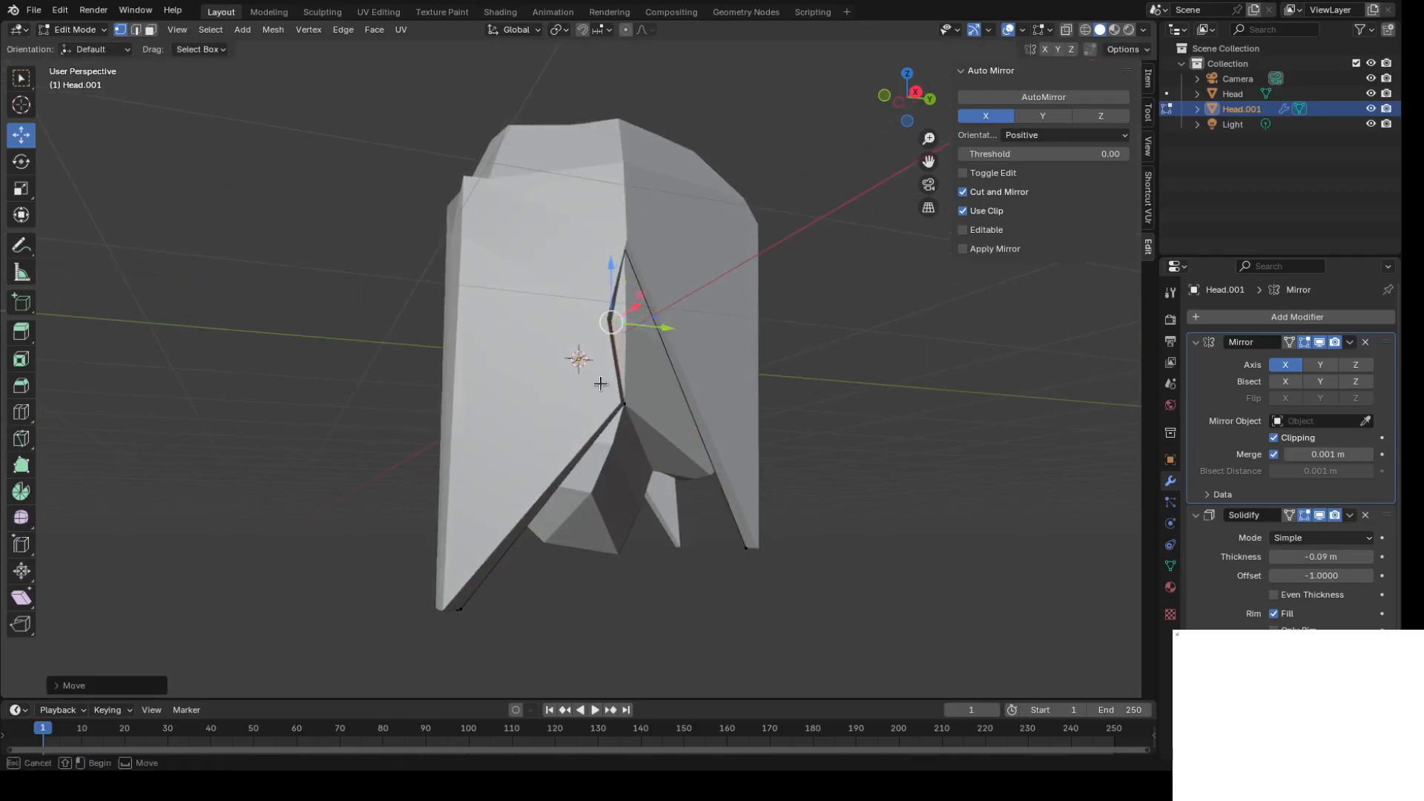
{"action": "left_click", "coordinate": [625, 403]}
{"action": "left_click_drag", "start_coordinate": [681, 413], "coordinate": [571, 417]}
{"action": "mouse_move", "coordinate": [579, 419]}
{"action": "middle_mouse_down"}
{"action": "mouse_move", "coordinate": [718, 461]}
{"action": "mouse_move", "coordinate": [748, 454]}
{"action": "mouse_move", "coordinate": [401, 455]}
{"action": "mouse_move", "coordinate": [437, 505]}
{"action": "mouse_move", "coordinate": [540, 407]}
{"action": "mouse_move", "coordinate": [561, 431]}
{"action": "middle_mouse_up"}
{"action": "middle_click_drag", "start_coordinate": [536, 449], "coordinate": [399, 441]}
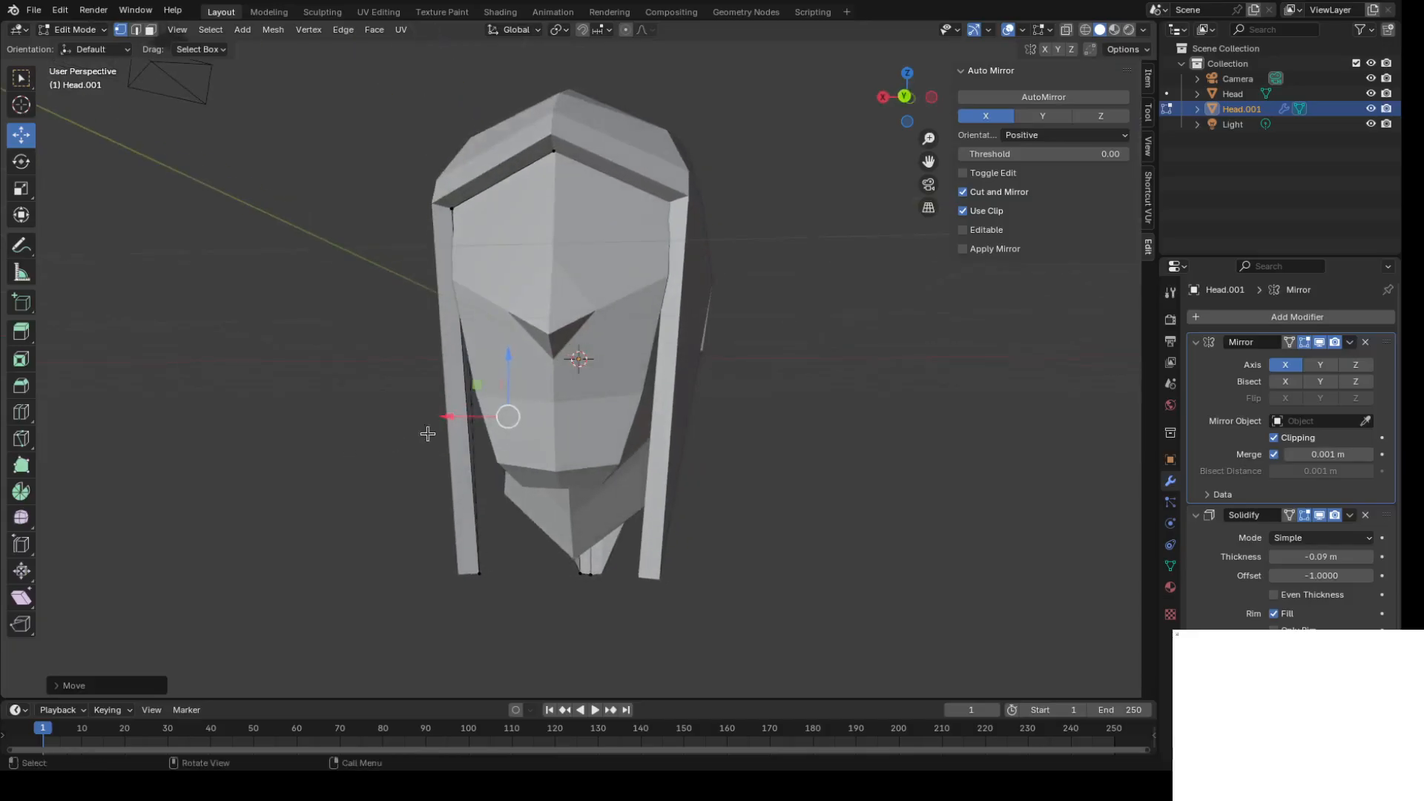
Move the vertex beside the temple forward along the Y axis by about 0.03 m.
{"action": "middle_click_drag", "start_coordinate": [541, 125], "coordinate": [602, 186]}
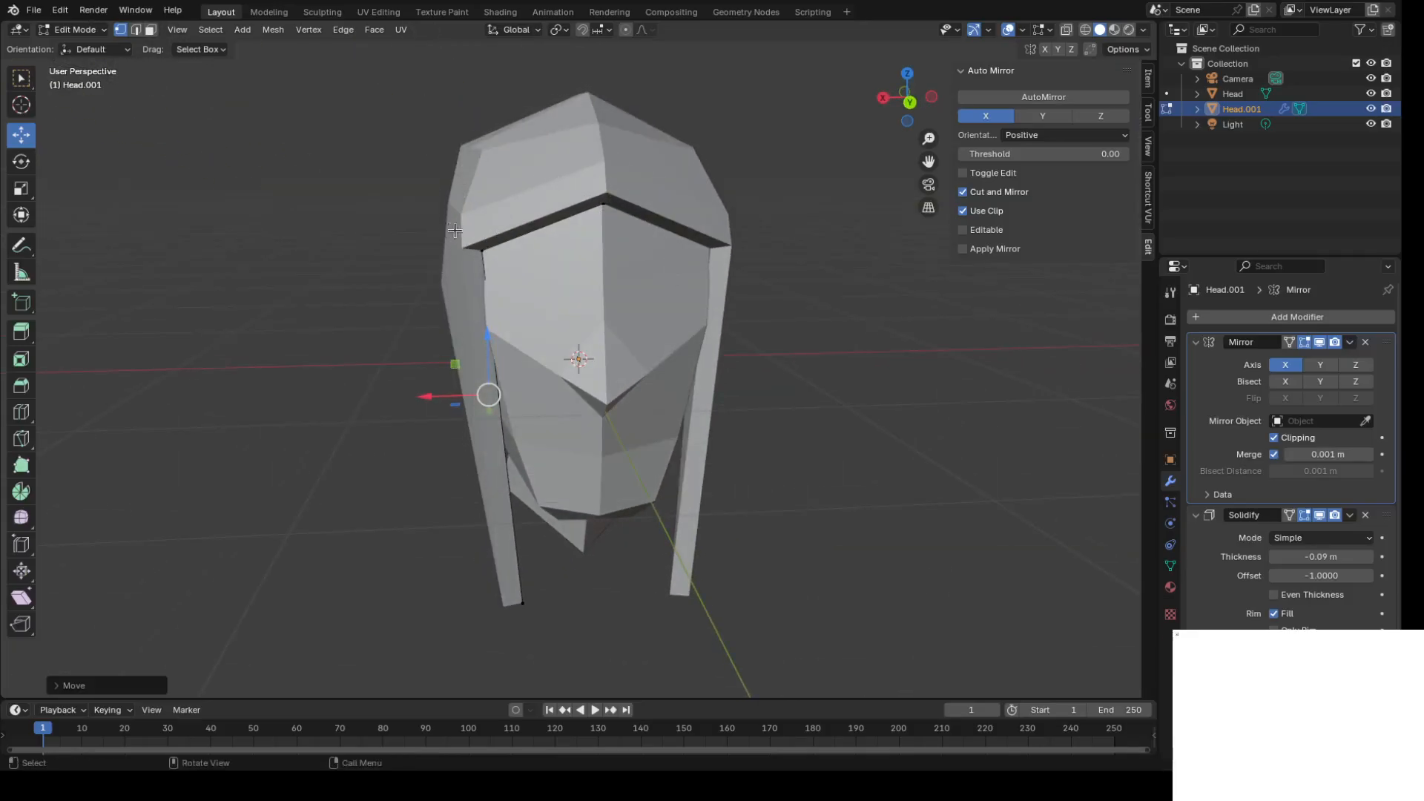
{"action": "left_click", "coordinate": [500, 265]}
{"action": "middle_click_drag", "start_coordinate": [537, 286], "coordinate": [668, 276]}
{"action": "key", "text": "g"}
{"action": "key", "text": "y"}
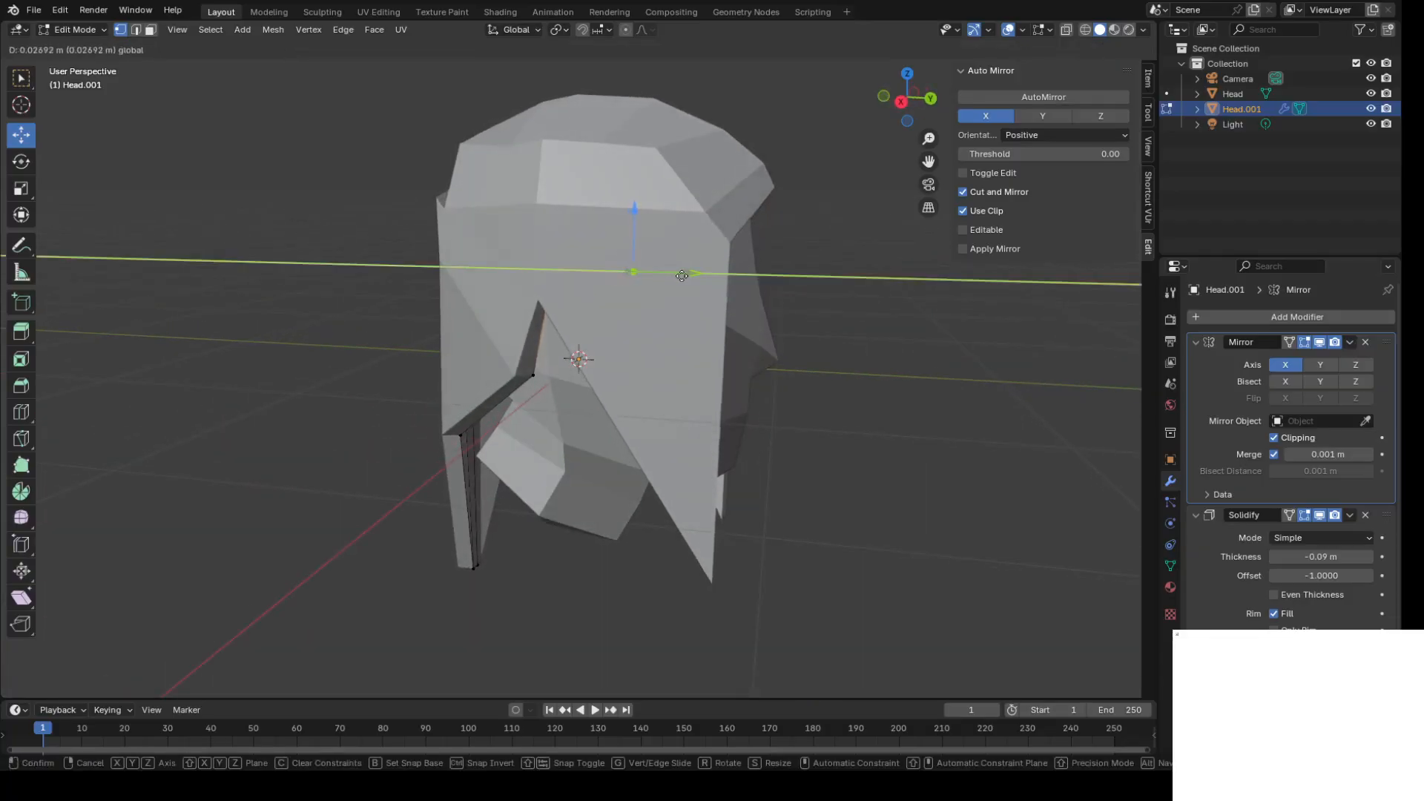
{"action": "left_click", "coordinate": [681, 275]}
{"action": "middle_click_drag", "start_coordinate": [781, 312], "coordinate": [979, 349]}
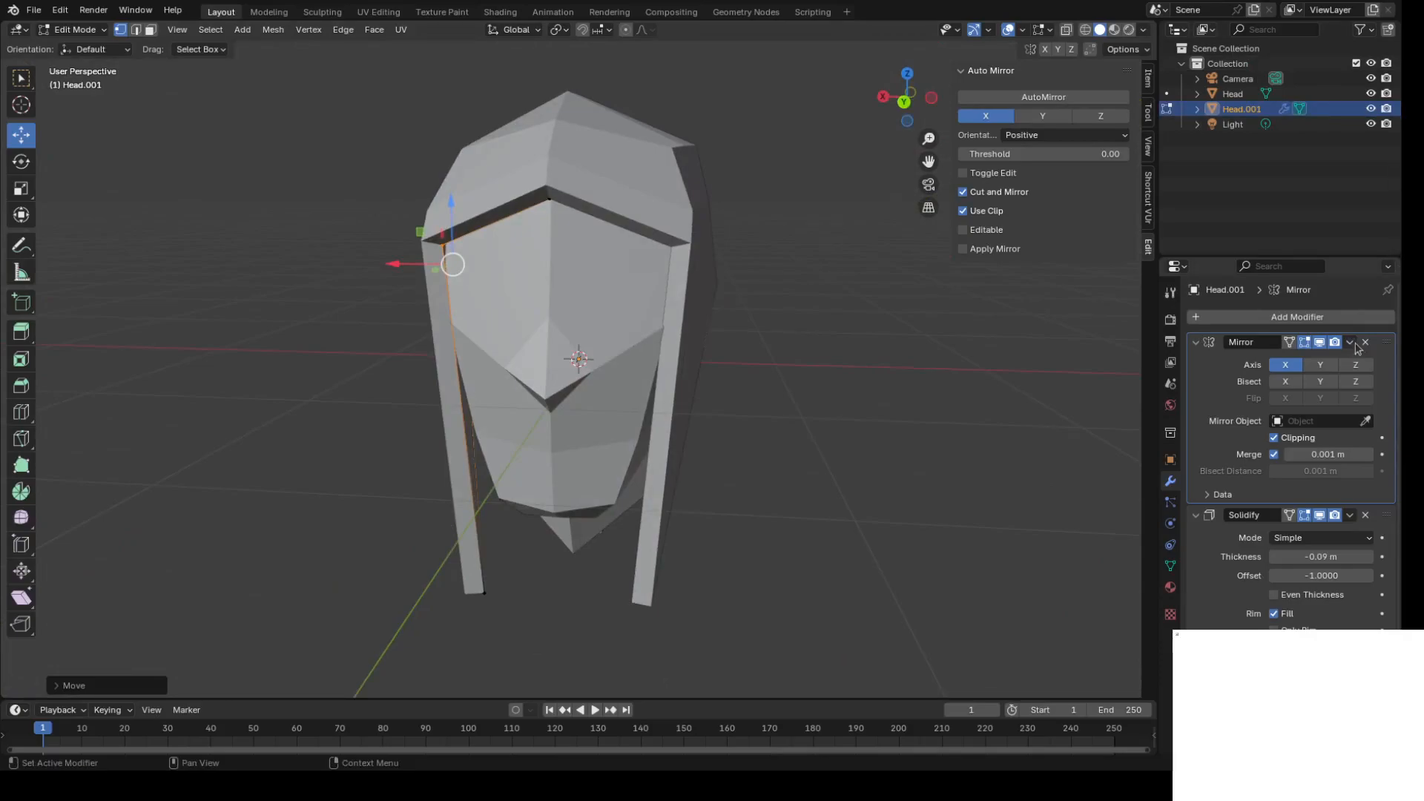
Deselect the vertices, return to Object Mode and apply the Mirror modifier on Head.001.
{"action": "key", "text": "alt+a"}
{"action": "key", "text": "Tab"}
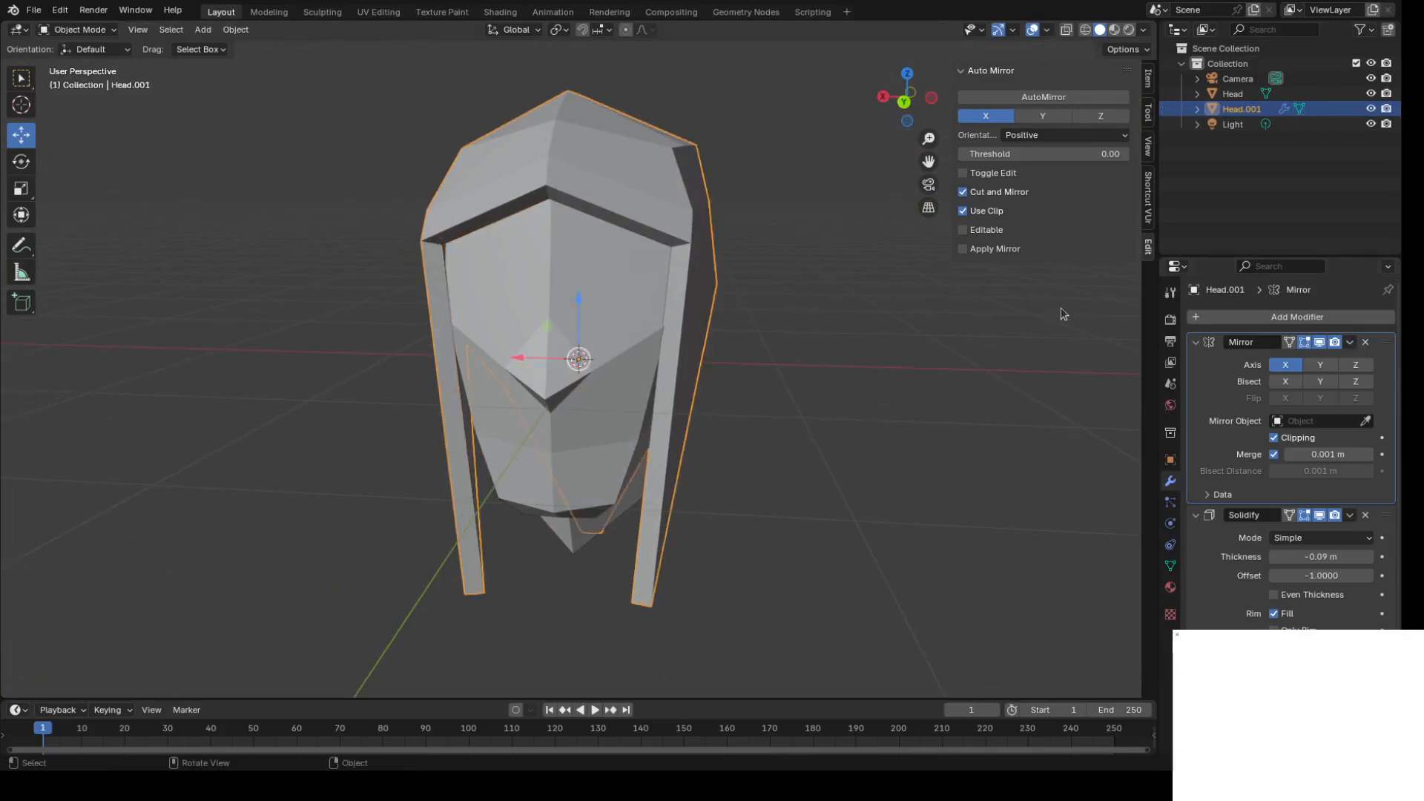
{"action": "left_click", "coordinate": [1351, 342]}
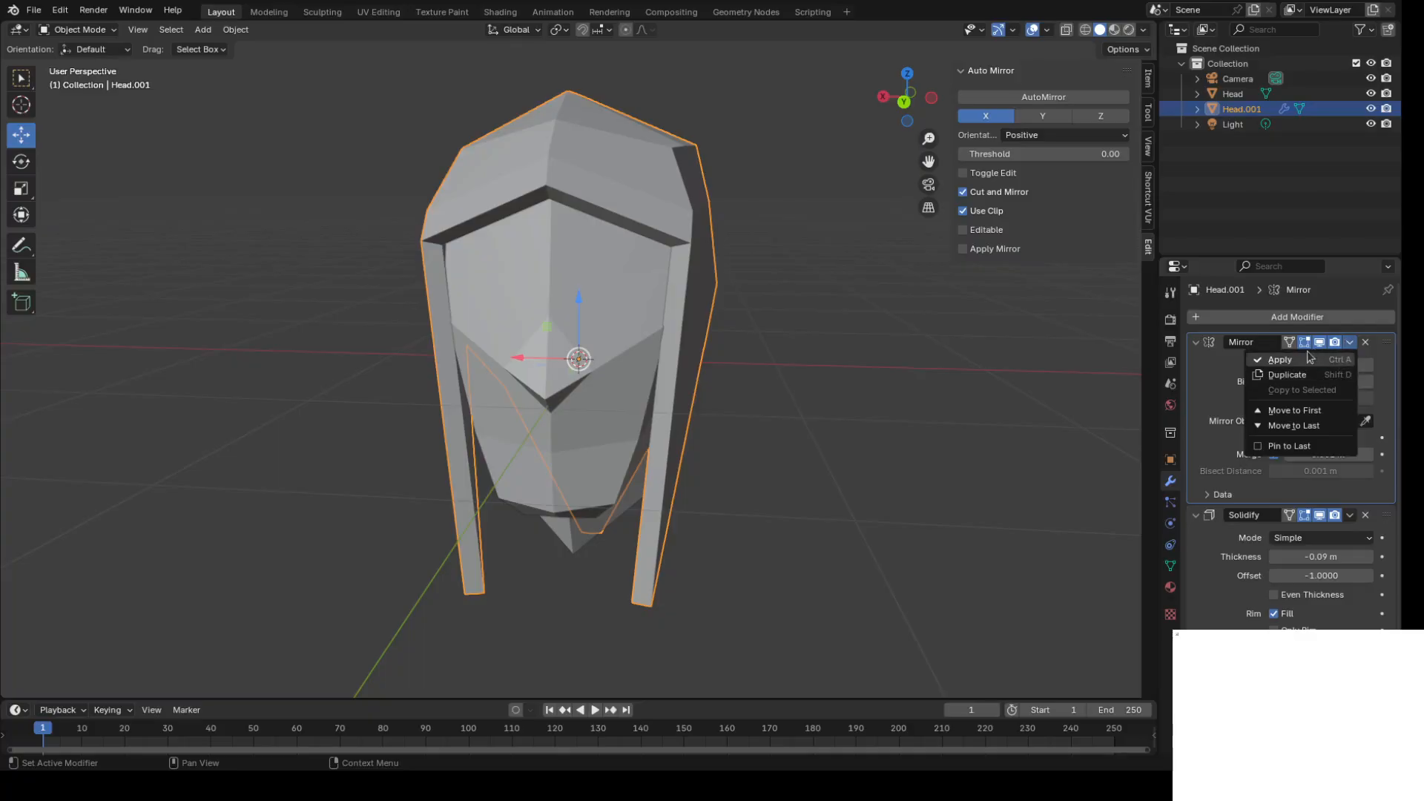
{"action": "left_click", "coordinate": [1306, 360]}
{"action": "middle_click_drag", "start_coordinate": [862, 362], "coordinate": [924, 354]}
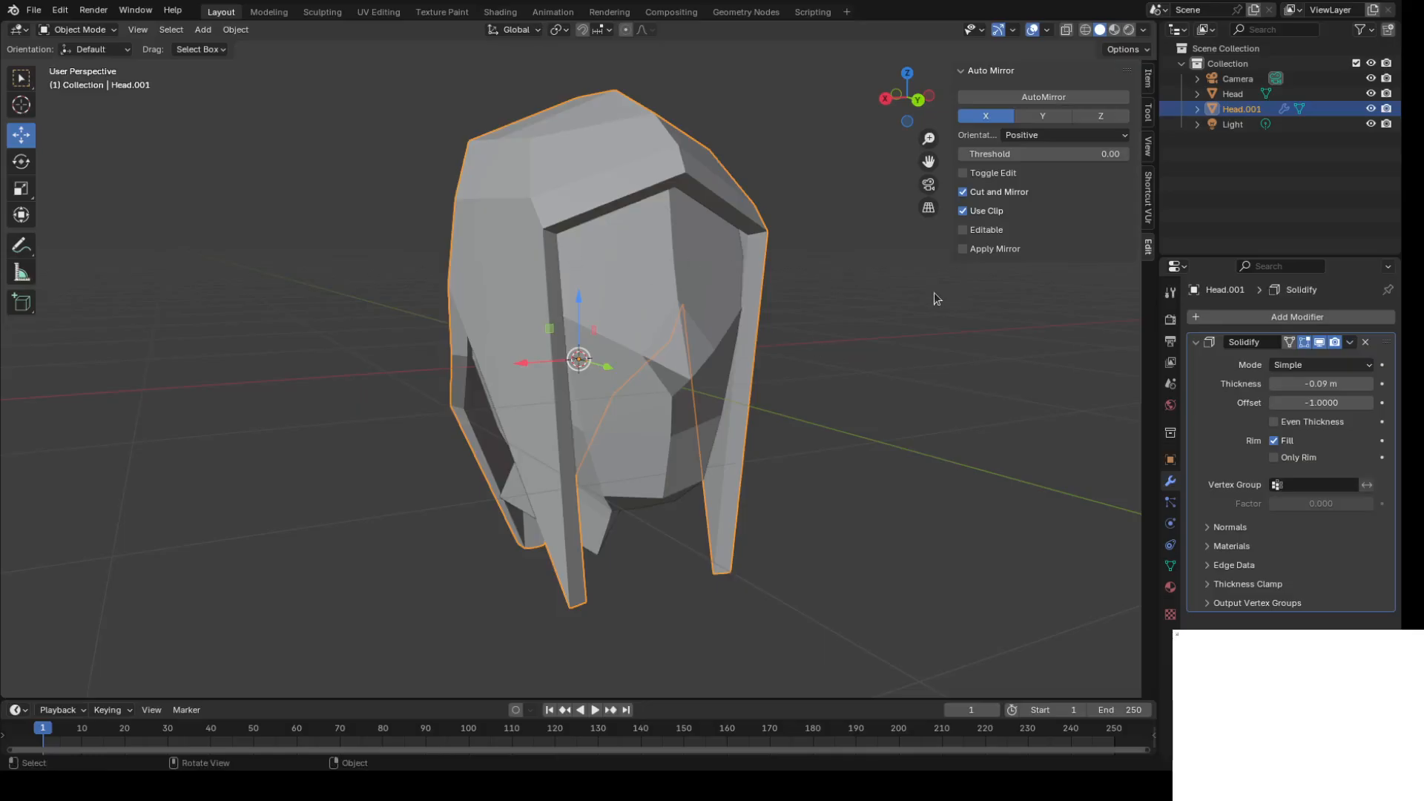
Put Head.001 back in Edit Mode and move its temple hairline vertex on the +X side forward along Y.
{"action": "middle_click_drag", "start_coordinate": [906, 296], "coordinate": [871, 331]}
{"action": "scroll", "coordinate": [832, 294], "scroll_direction": "down", "scroll_amount": 5}
{"action": "scroll", "coordinate": [537, 313], "scroll_direction": "up", "scroll_amount": 4}
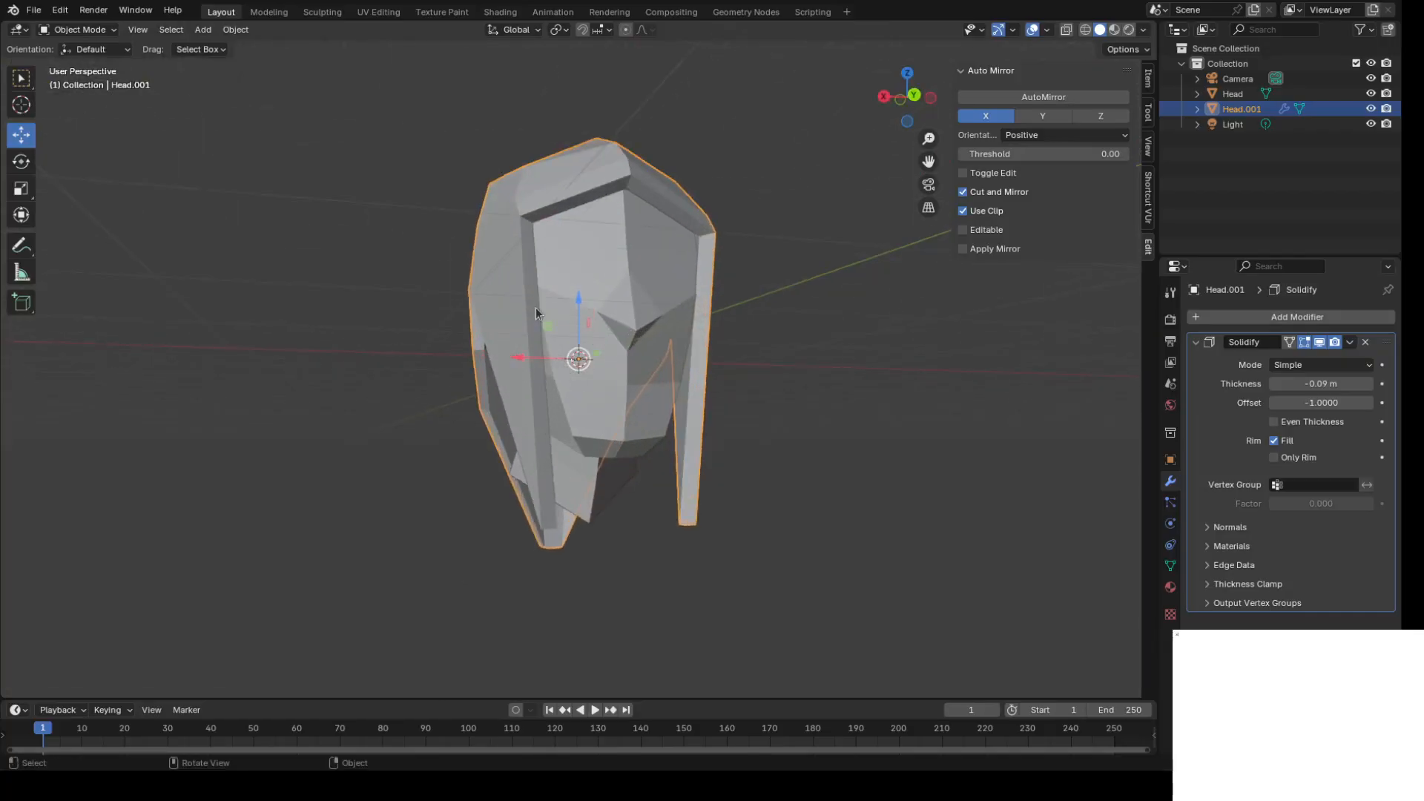
{"action": "middle_click_drag", "start_coordinate": [580, 272], "coordinate": [616, 317]}
{"action": "scroll", "coordinate": [576, 312], "scroll_direction": "up", "scroll_amount": 4}
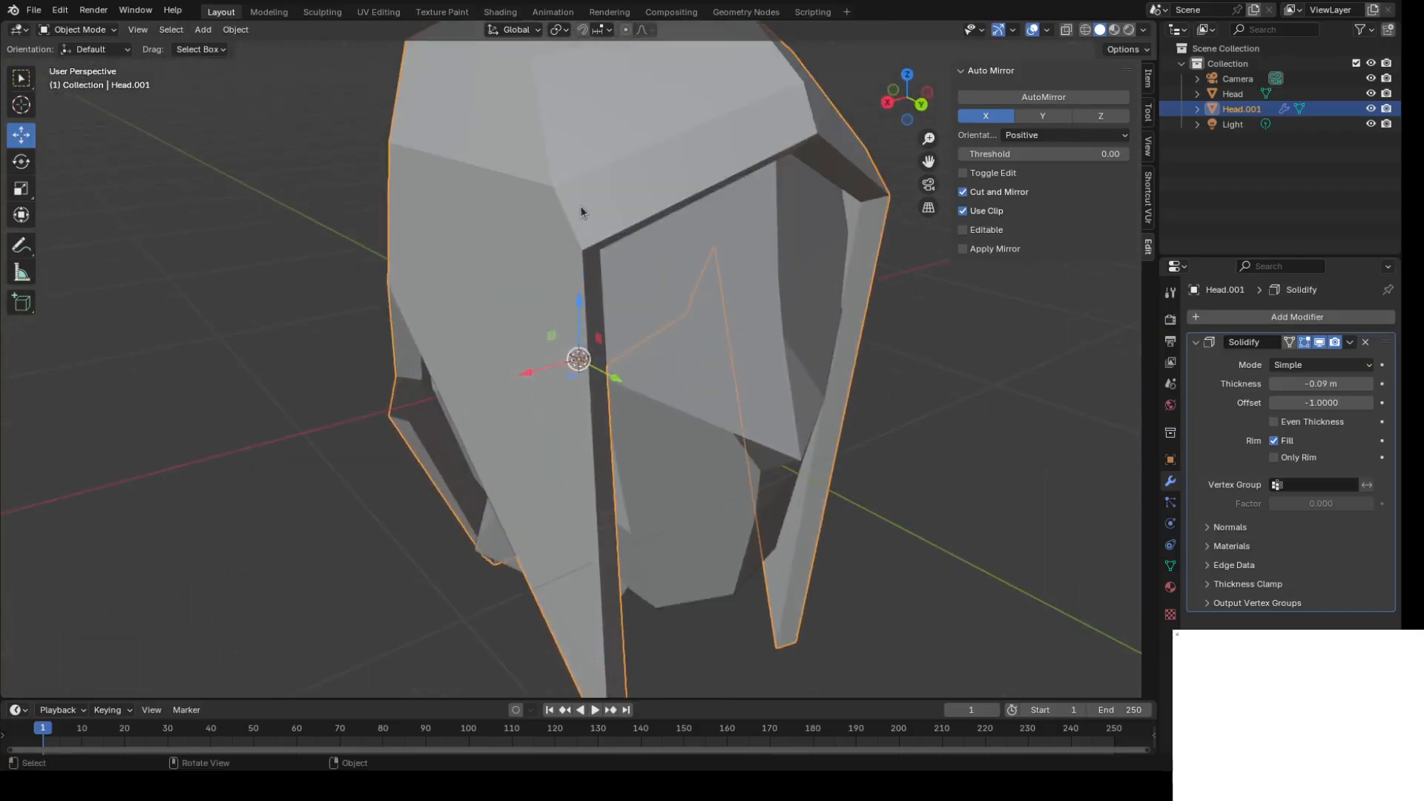
{"action": "left_click", "coordinate": [661, 334], "text": "shift"}
{"action": "left_click", "coordinate": [552, 210]}
{"action": "key", "text": "Tab"}
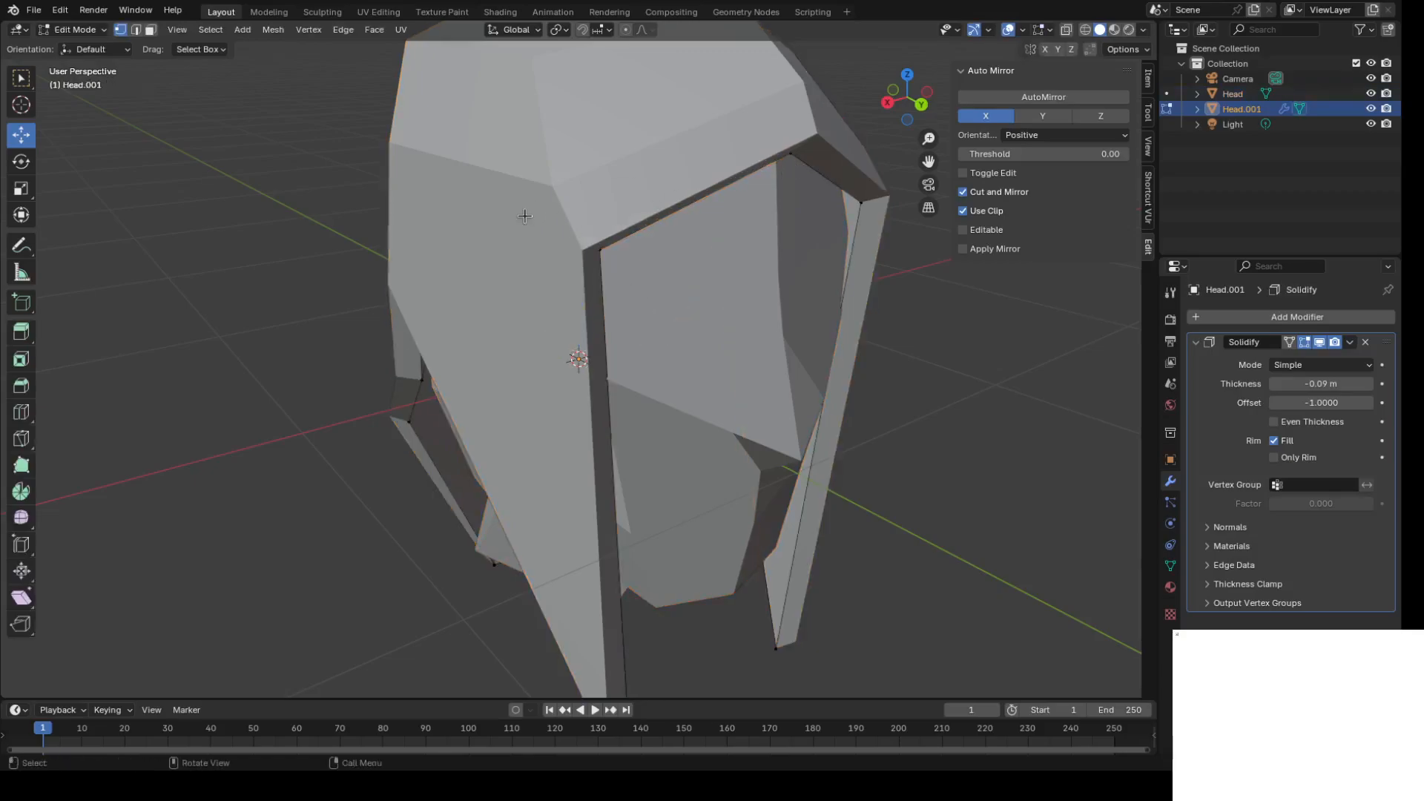
{"action": "left_click", "coordinate": [601, 250]}
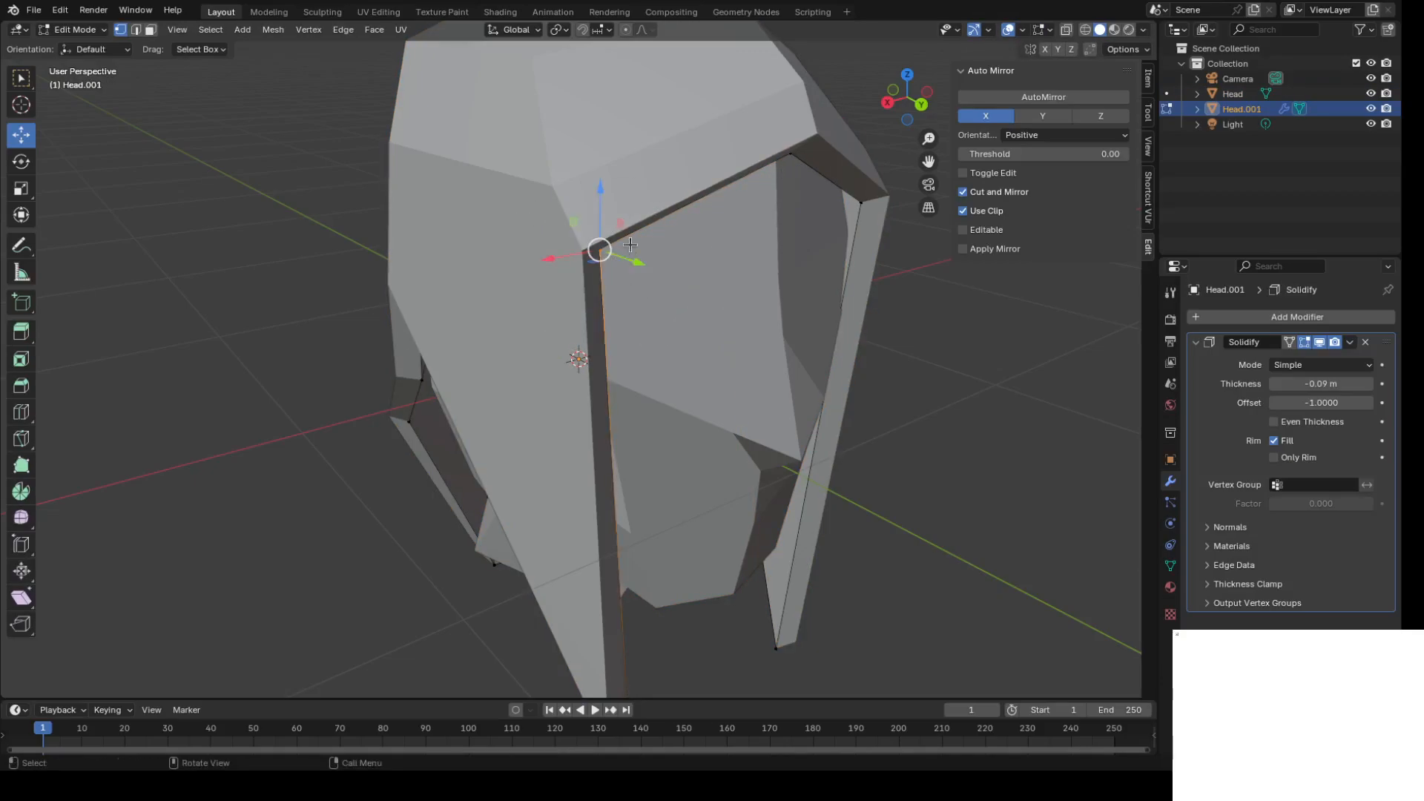
{"action": "left_click_drag", "start_coordinate": [627, 228], "coordinate": [660, 236]}
Shift the same temple vertex inward and down, and pull it back along the Y axis toward the cap.
{"action": "middle_click_drag", "start_coordinate": [932, 277], "coordinate": [705, 221]}
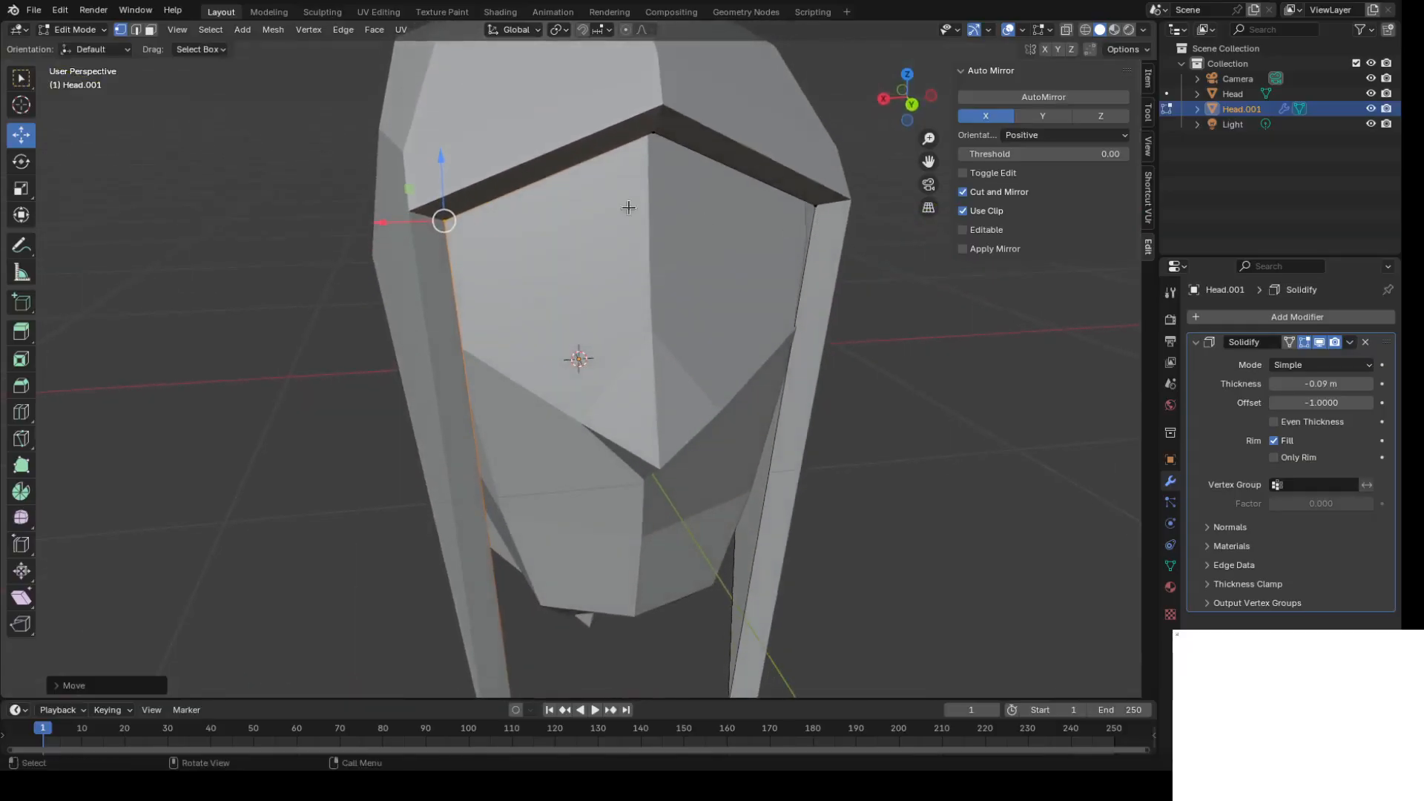
{"action": "left_click_drag", "start_coordinate": [414, 187], "coordinate": [439, 202]}
{"action": "middle_click_drag", "start_coordinate": [547, 246], "coordinate": [391, 231]}
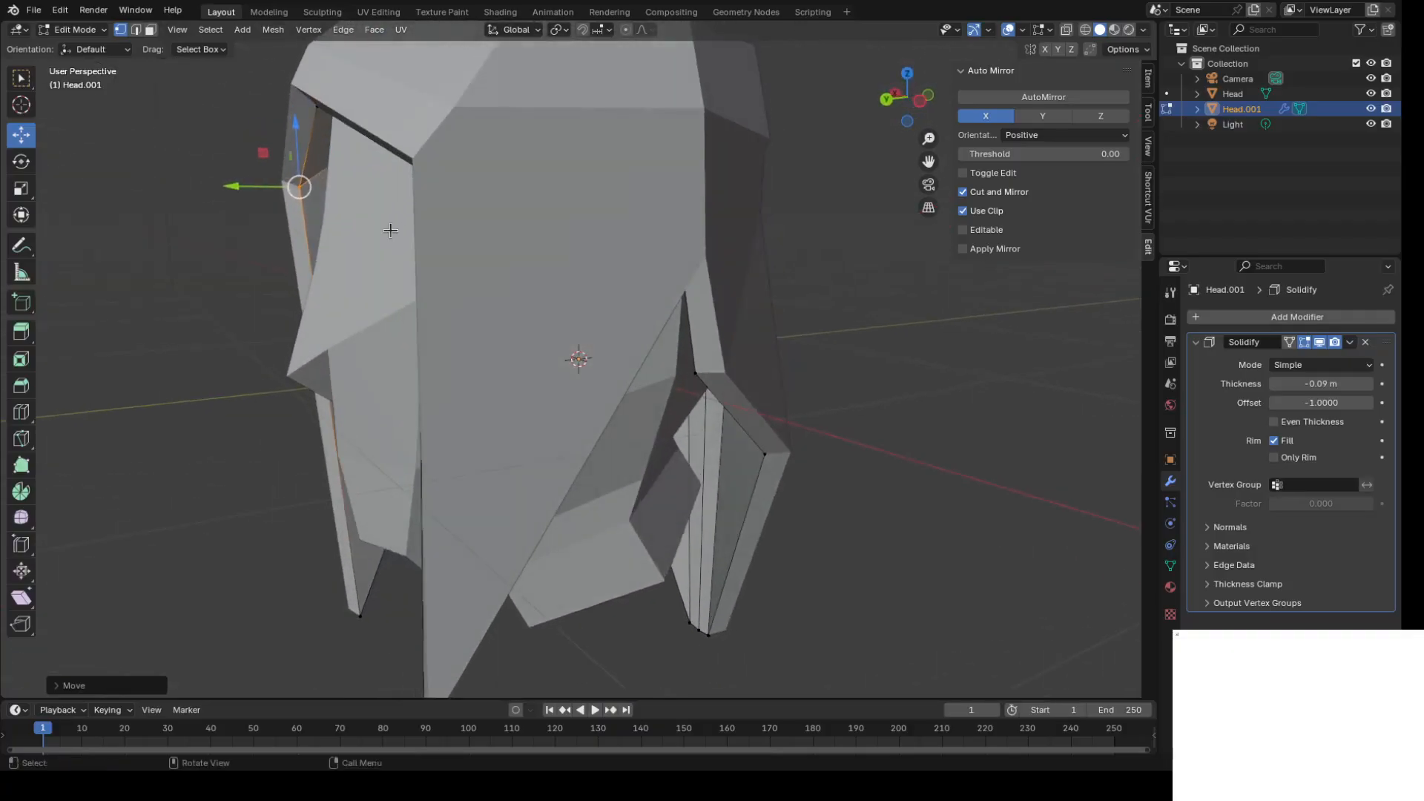
{"action": "left_click_drag", "start_coordinate": [241, 193], "coordinate": [269, 194]}
{"action": "middle_click_drag", "start_coordinate": [269, 194], "coordinate": [560, 272]}
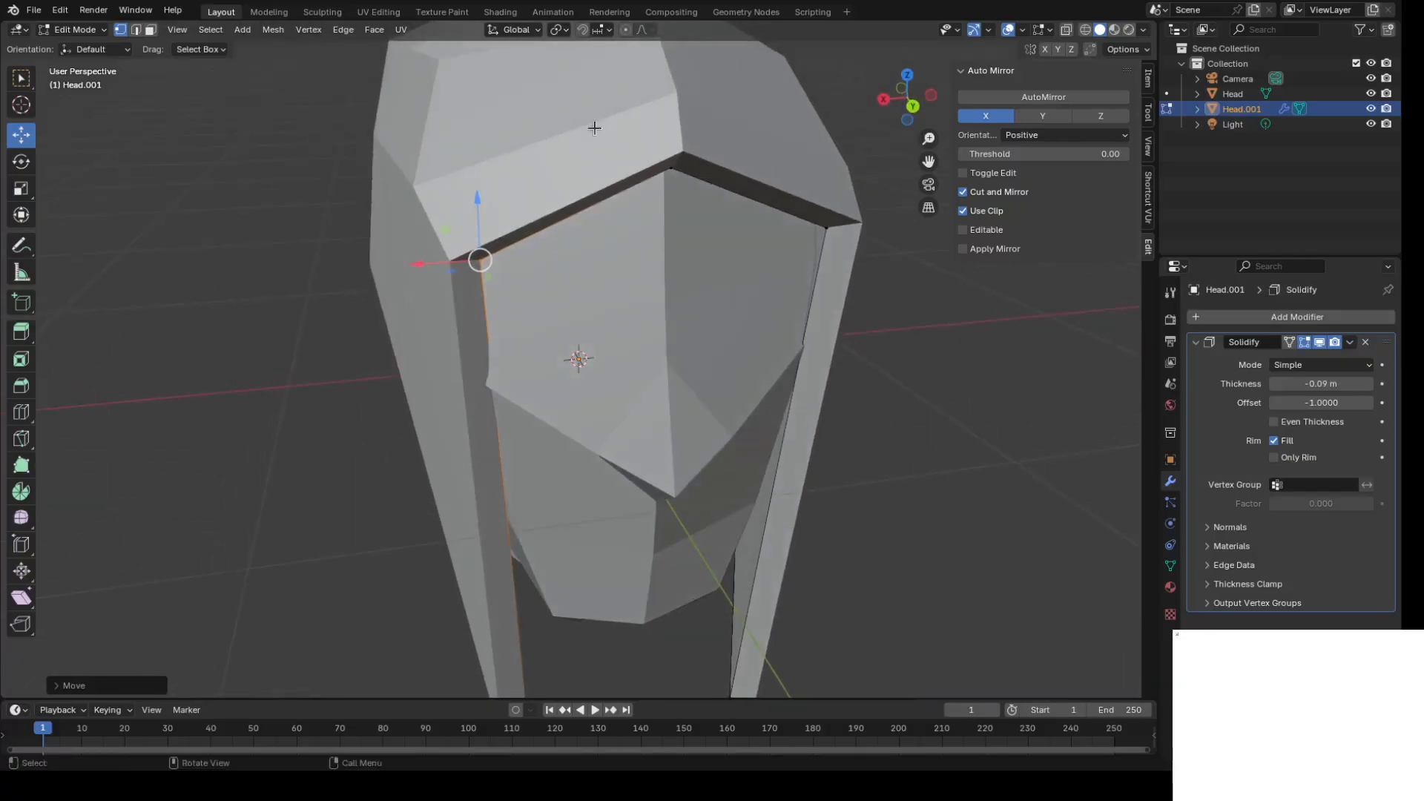
Raise the centre hairline vertex and both temple vertices to lift the hairline off the forehead.
{"action": "left_click", "coordinate": [710, 180]}
{"action": "left_click_drag", "start_coordinate": [676, 104], "coordinate": [676, 78]}
{"action": "left_click", "coordinate": [579, 237]}
{"action": "left_click", "coordinate": [481, 260]}
{"action": "left_click_drag", "start_coordinate": [480, 198], "coordinate": [602, 227]}
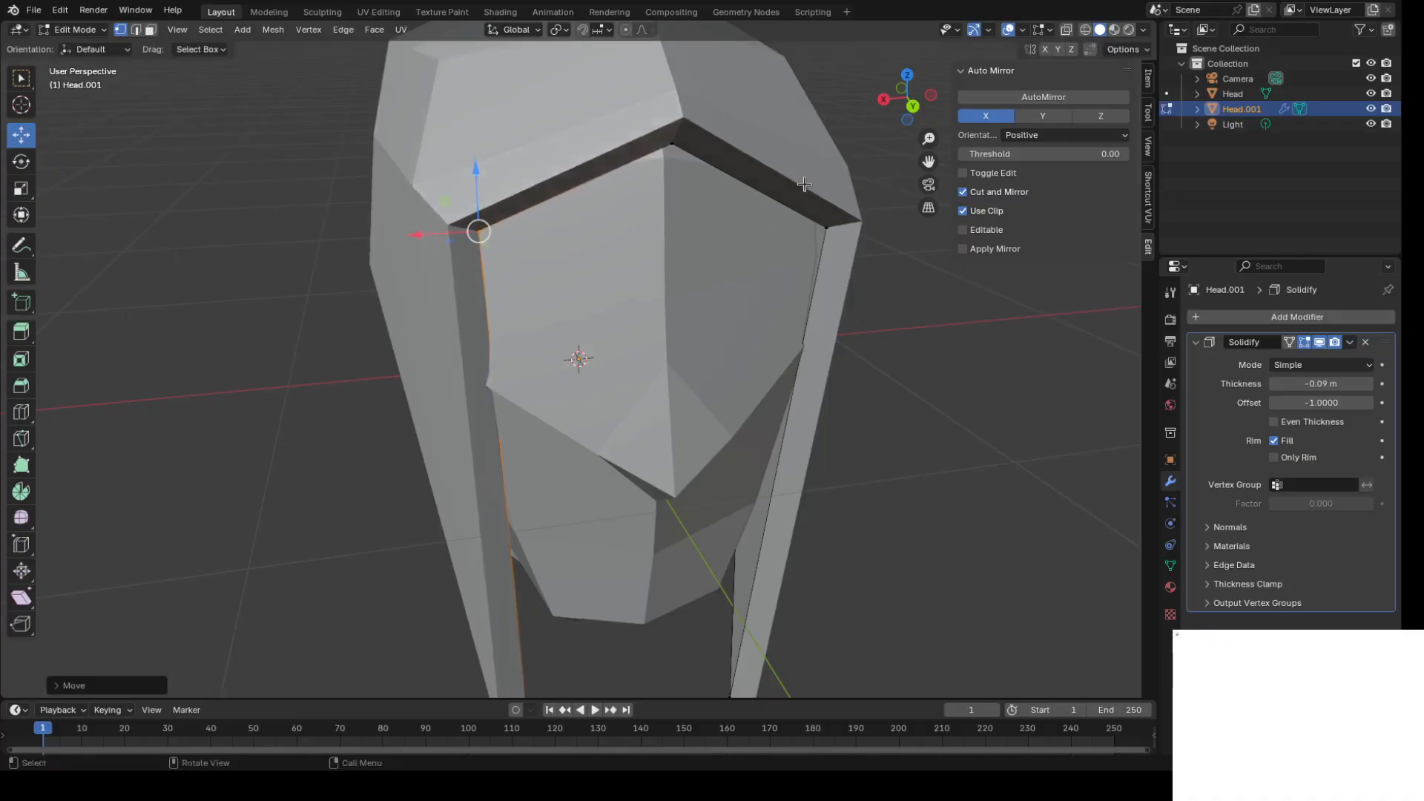
{"action": "left_click", "coordinate": [826, 228]}
{"action": "left_click_drag", "start_coordinate": [834, 176], "coordinate": [838, 147]}
Knife-cut the front hair face on the +X side from the middle of its hairline edge up to its upper edge.
{"action": "middle_click_drag", "start_coordinate": [800, 280], "coordinate": [739, 277]}
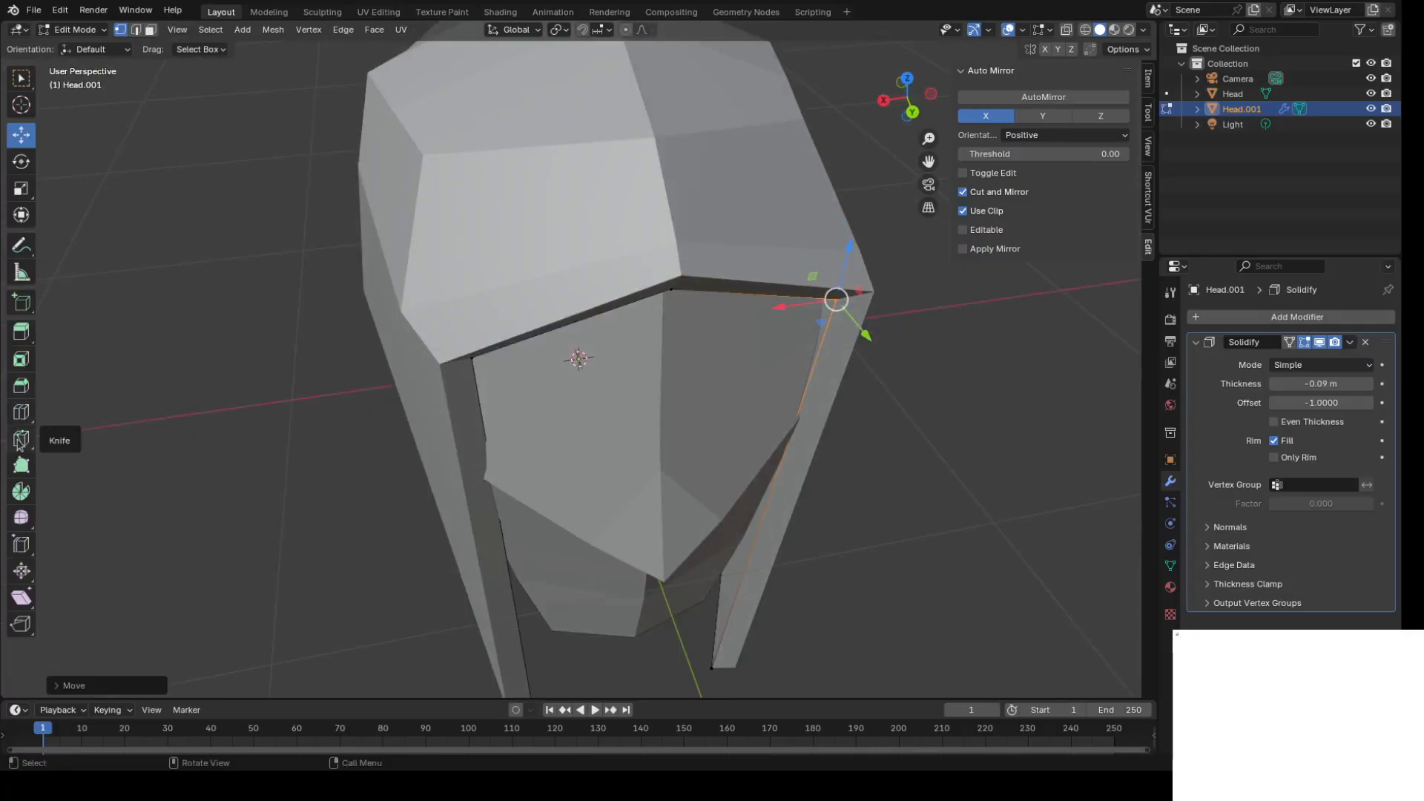
{"action": "key", "text": "k"}
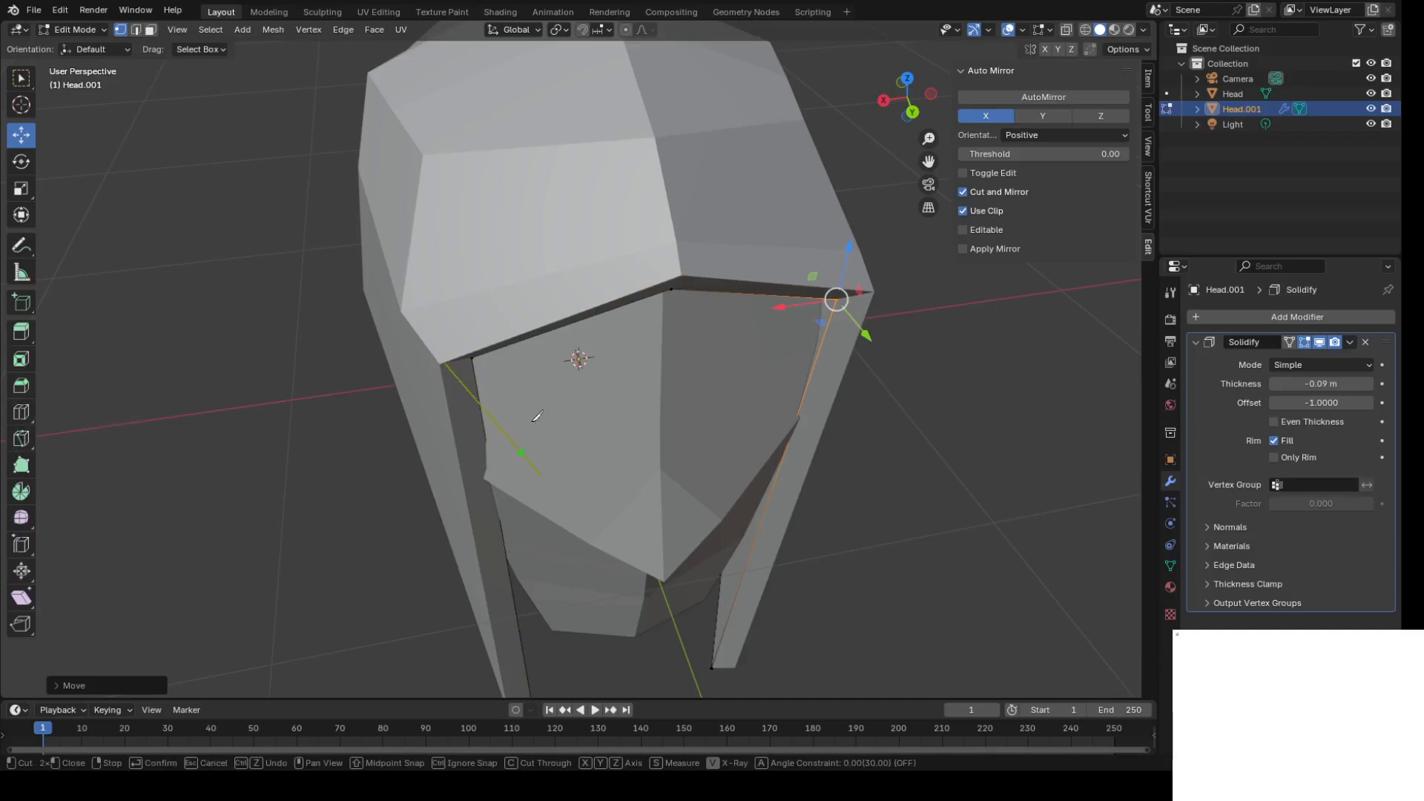
{"action": "left_click", "coordinate": [584, 319]}
{"action": "left_click", "coordinate": [578, 277]}
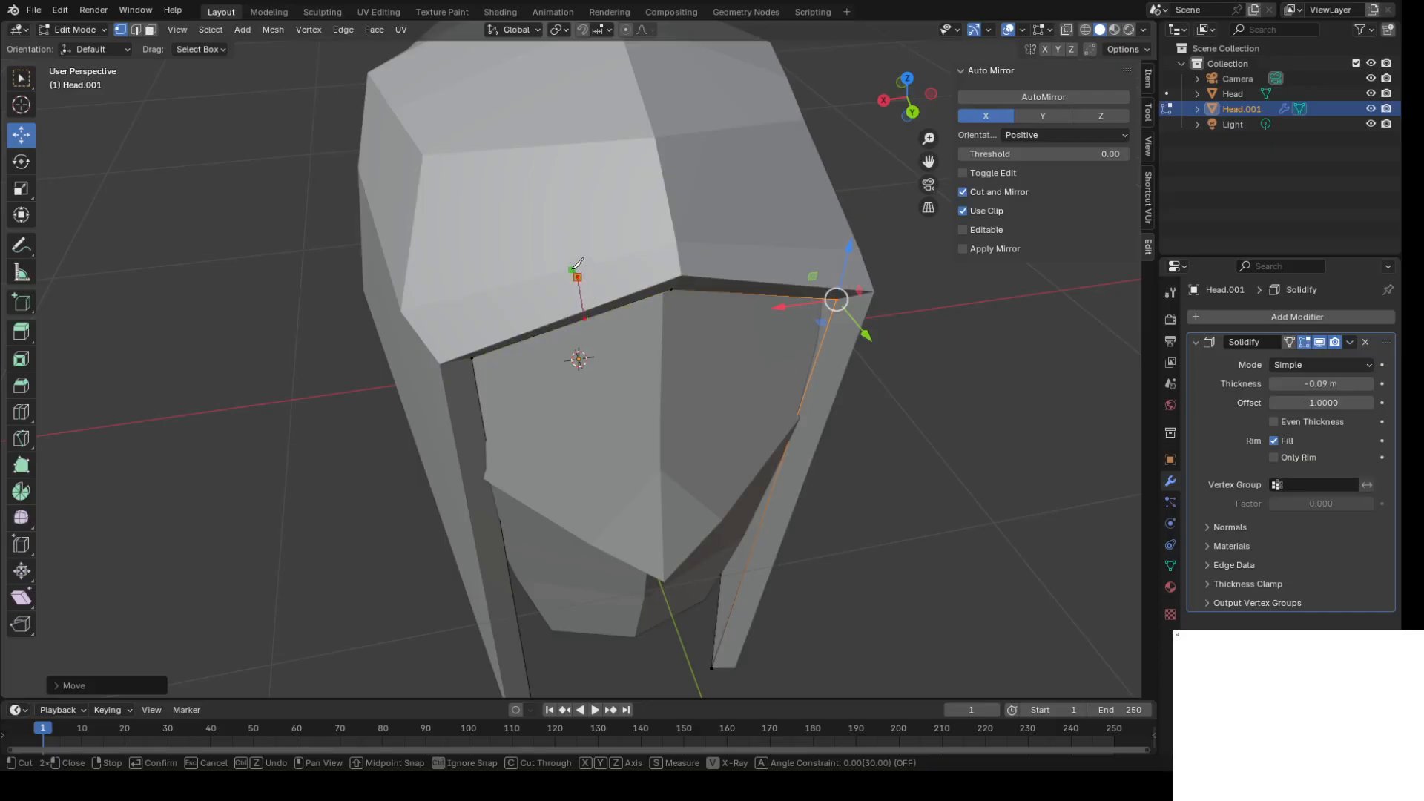
{"action": "left_click", "coordinate": [559, 166]}
{"action": "left_click", "coordinate": [726, 289]}
{"action": "key", "text": "Return"}
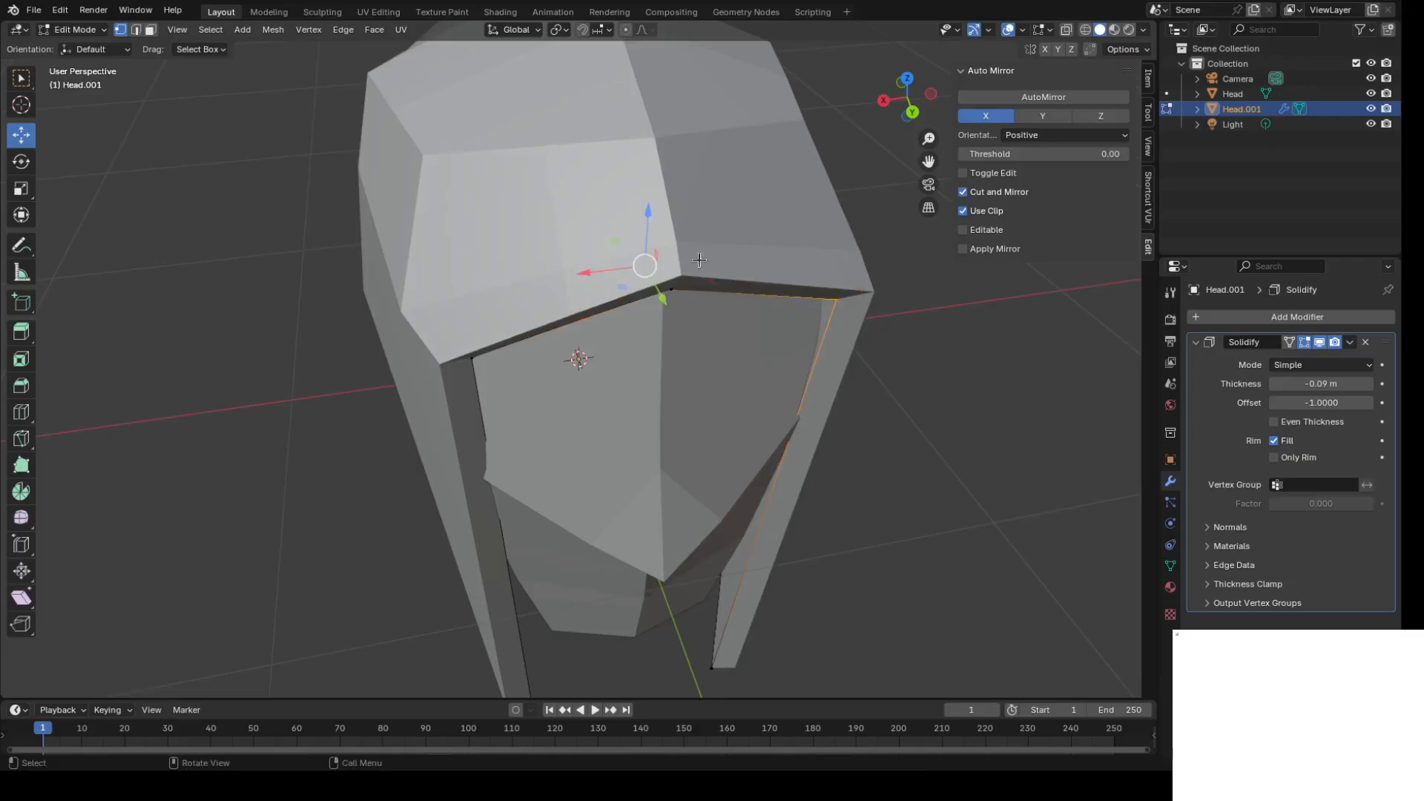
Move the newly cut hairline vertex upward and outward to round the hairline on the +X side.
{"action": "scroll", "coordinate": [727, 272], "scroll_direction": "down", "scroll_amount": 2}
{"action": "scroll", "coordinate": [679, 250], "scroll_direction": "up", "scroll_amount": 3}
{"action": "middle_click_drag", "start_coordinate": [677, 253], "coordinate": [541, 146]}
{"action": "left_click_drag", "start_coordinate": [542, 146], "coordinate": [499, 123]}
{"action": "middle_click_drag", "start_coordinate": [662, 194], "coordinate": [702, 227]}
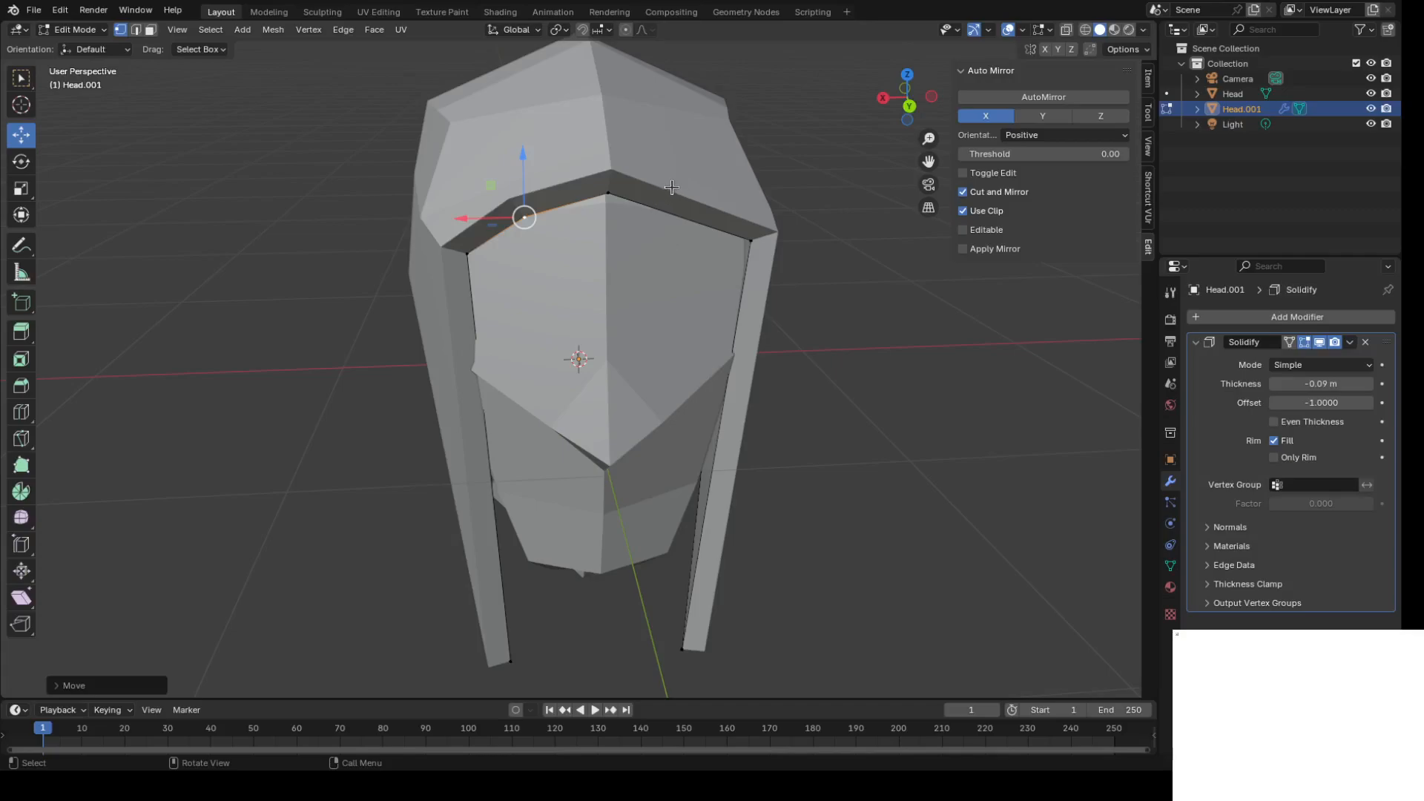
Knife-cut the front hair face on the -X side up from its hairline edge, and reposition the new hairline vertex to round the hairline.
{"action": "key", "text": "k"}
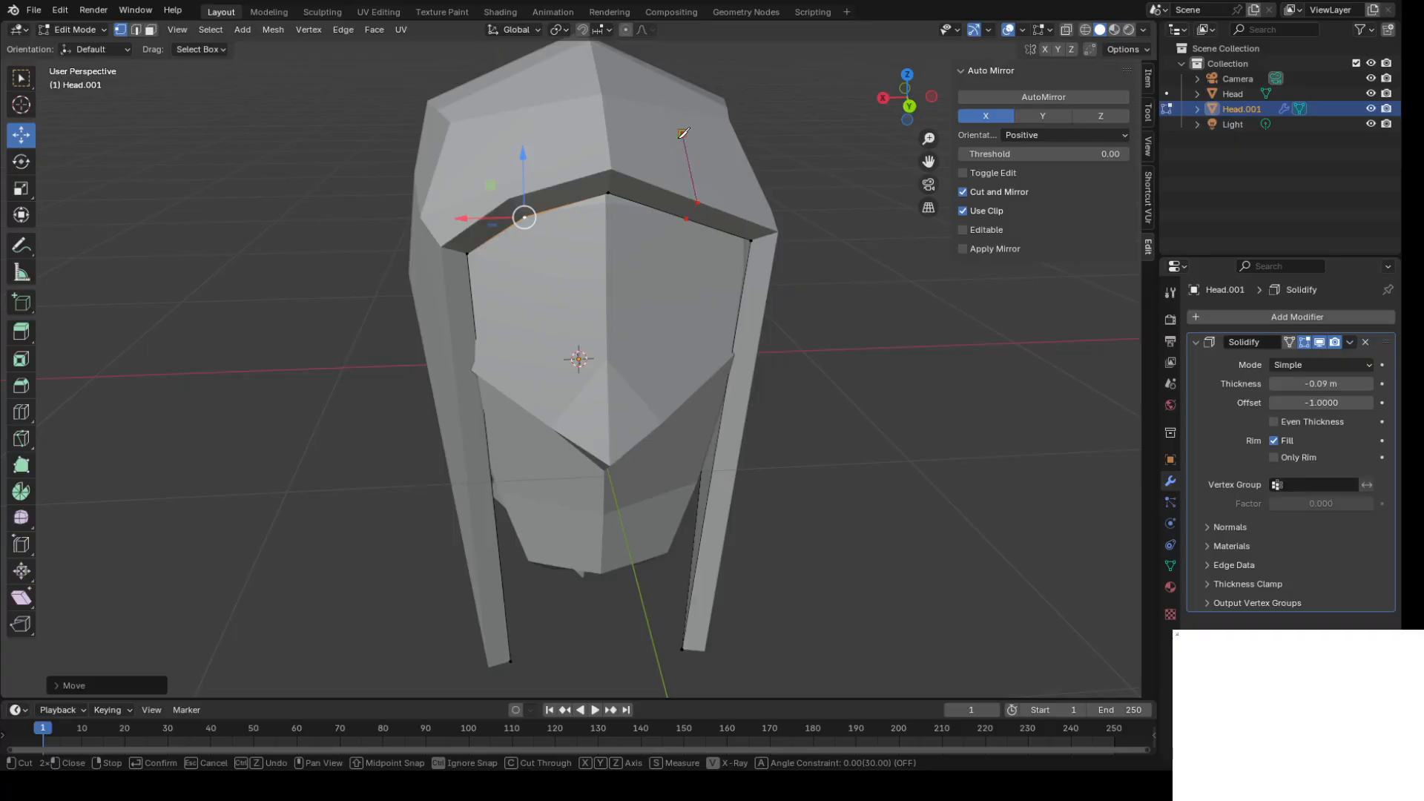
{"action": "key", "text": "Return"}
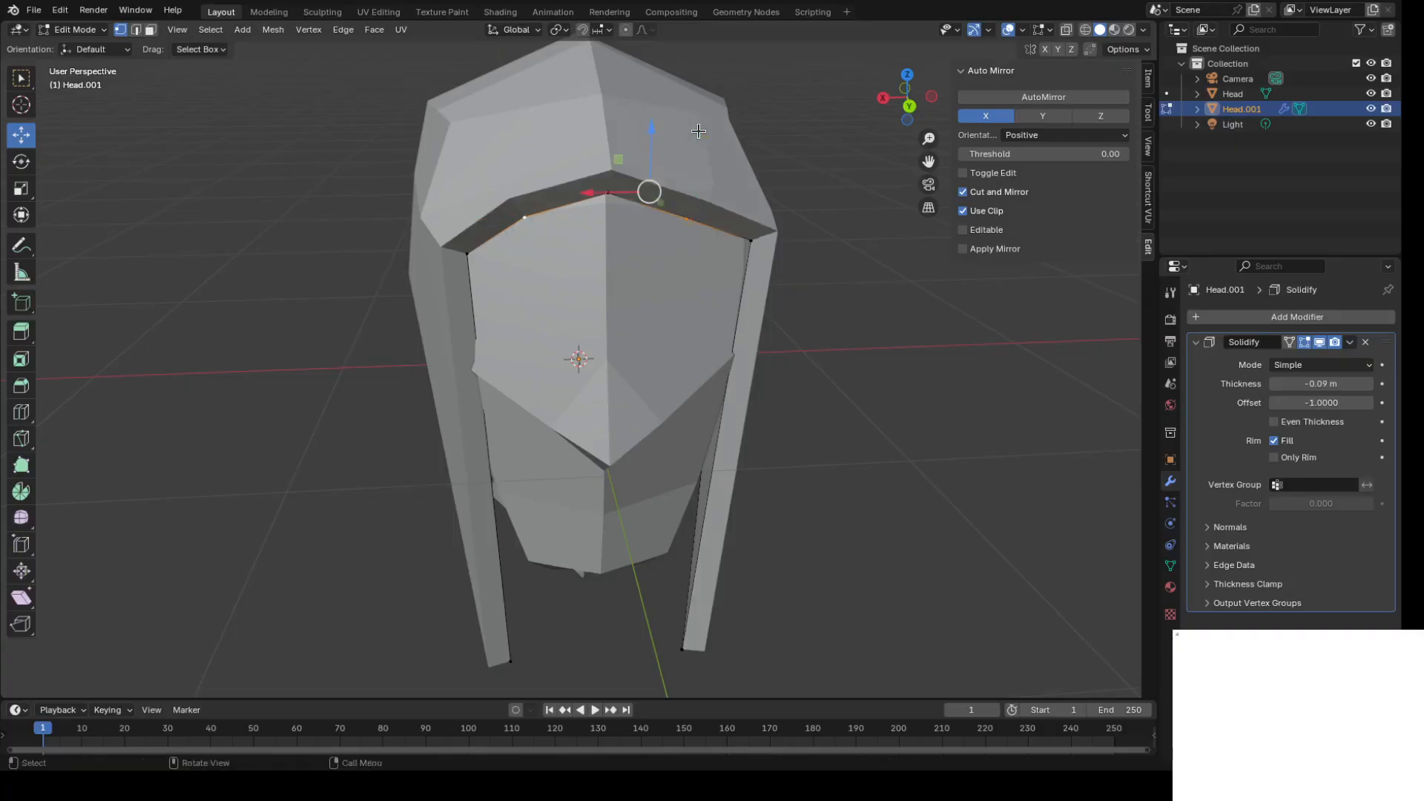
{"action": "left_click", "coordinate": [695, 218]}
{"action": "left_click_drag", "start_coordinate": [658, 187], "coordinate": [656, 185]}
Adjust the centre hairline vertex to smooth the arch above the forehead.
{"action": "middle_click_drag", "start_coordinate": [655, 185], "coordinate": [603, 259]}
{"action": "left_click", "coordinate": [398, 191]}
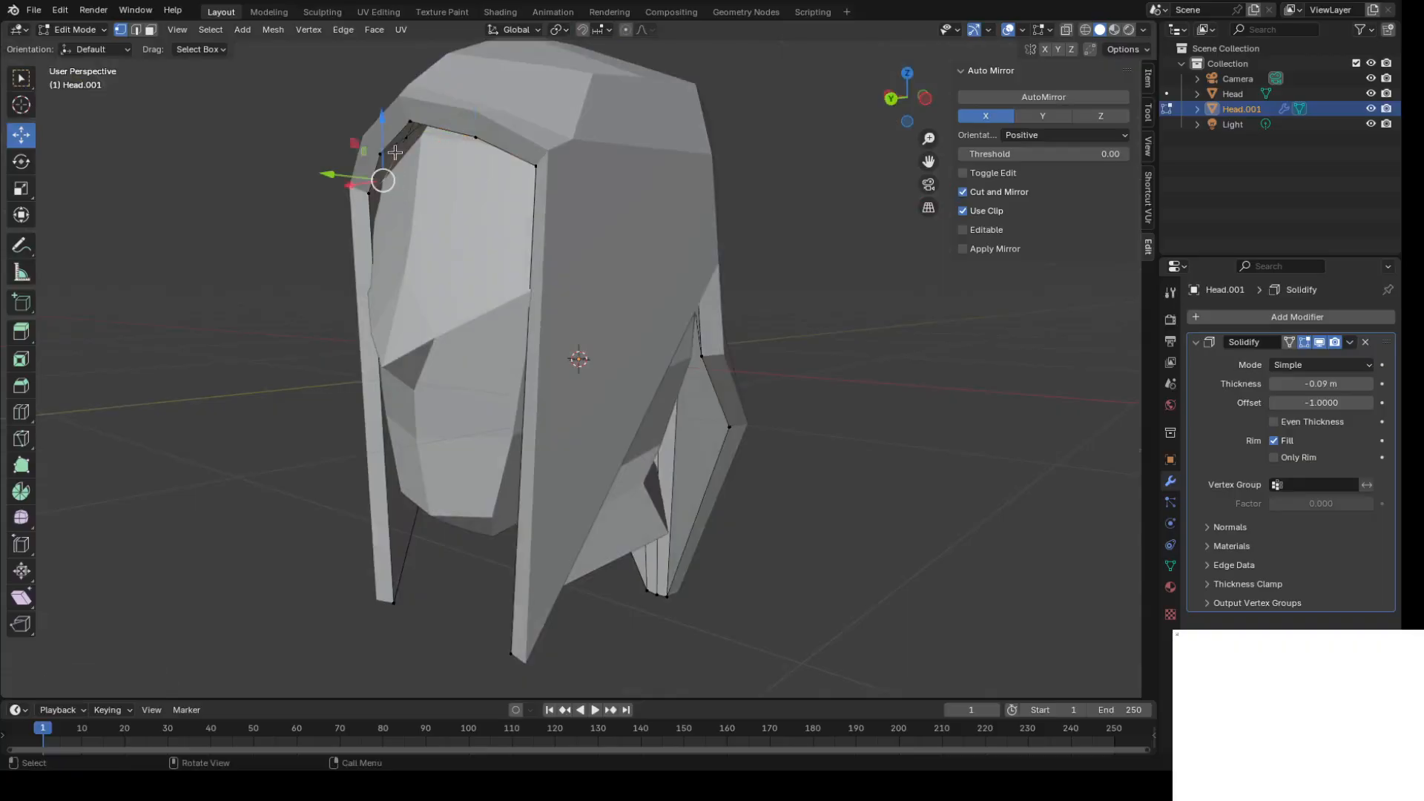
{"action": "left_click", "coordinate": [409, 121]}
{"action": "left_click_drag", "start_coordinate": [399, 97], "coordinate": [379, 138]}
{"action": "left_click", "coordinate": [377, 147]}
{"action": "middle_click_drag", "start_coordinate": [379, 138], "coordinate": [664, 176]}
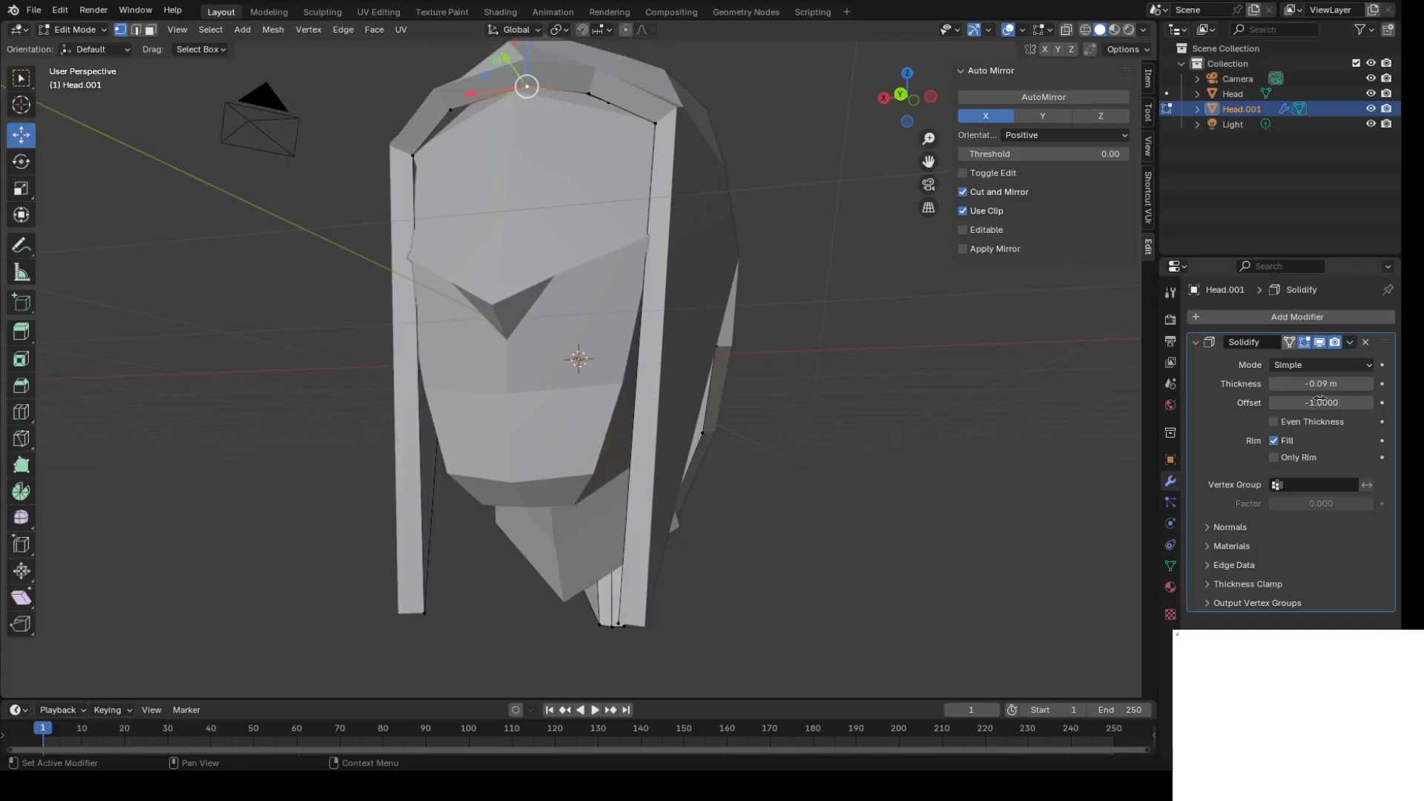
Set the Solidify modifier's thickness to -0.05 m.
{"action": "mouse_move", "coordinate": [1322, 384]}
{"action": "left_mouse_down"}
{"action": "mouse_move", "coordinate": [1343, 384]}
{"action": "mouse_move", "coordinate": [1323, 383]}
{"action": "left_mouse_up"}
{"action": "middle_click_drag", "start_coordinate": [853, 448], "coordinate": [908, 476]}
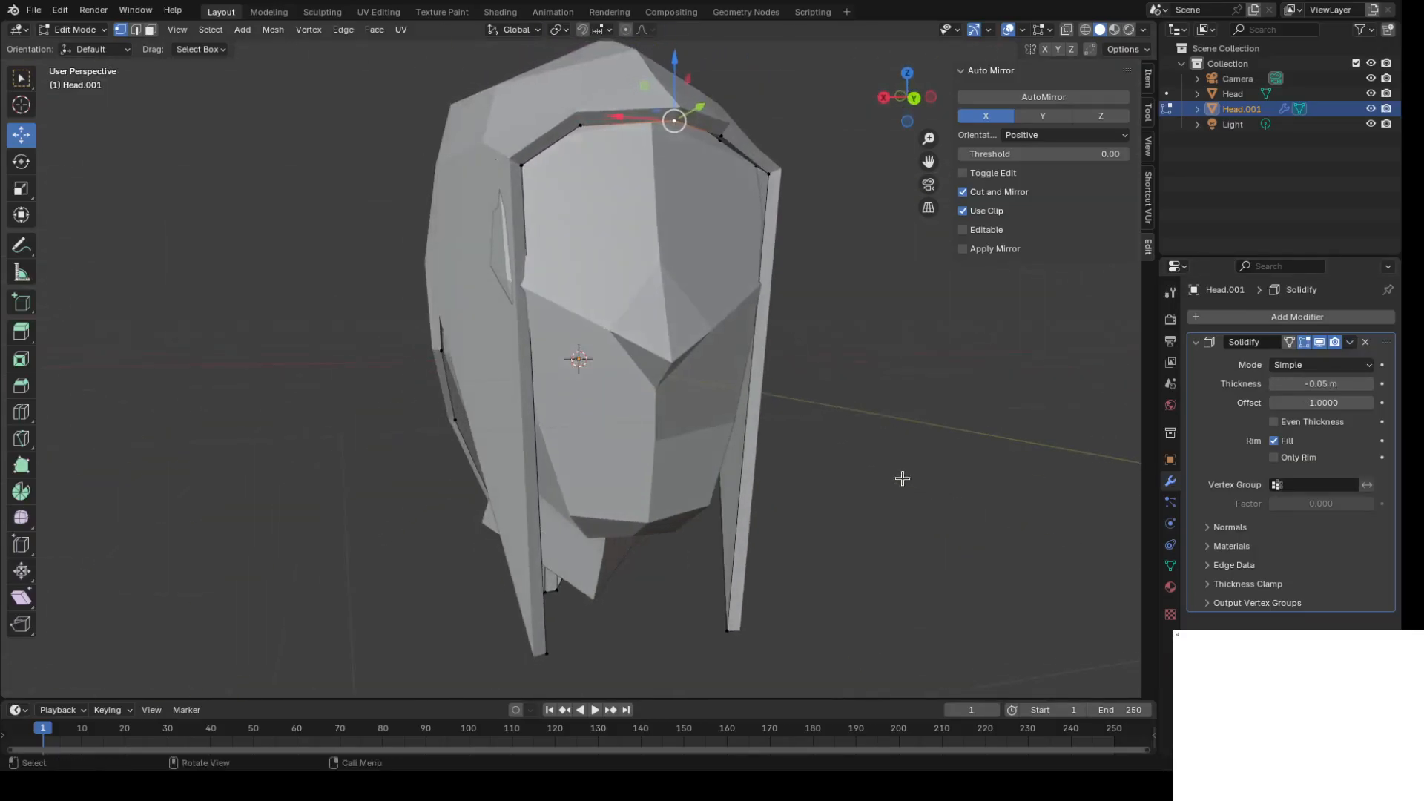
{"action": "key", "text": "shift+space"}
{"action": "left_click", "coordinate": [507, 653]}
{"action": "key", "text": "g"}
{"action": "right_click", "coordinate": [548, 652]}
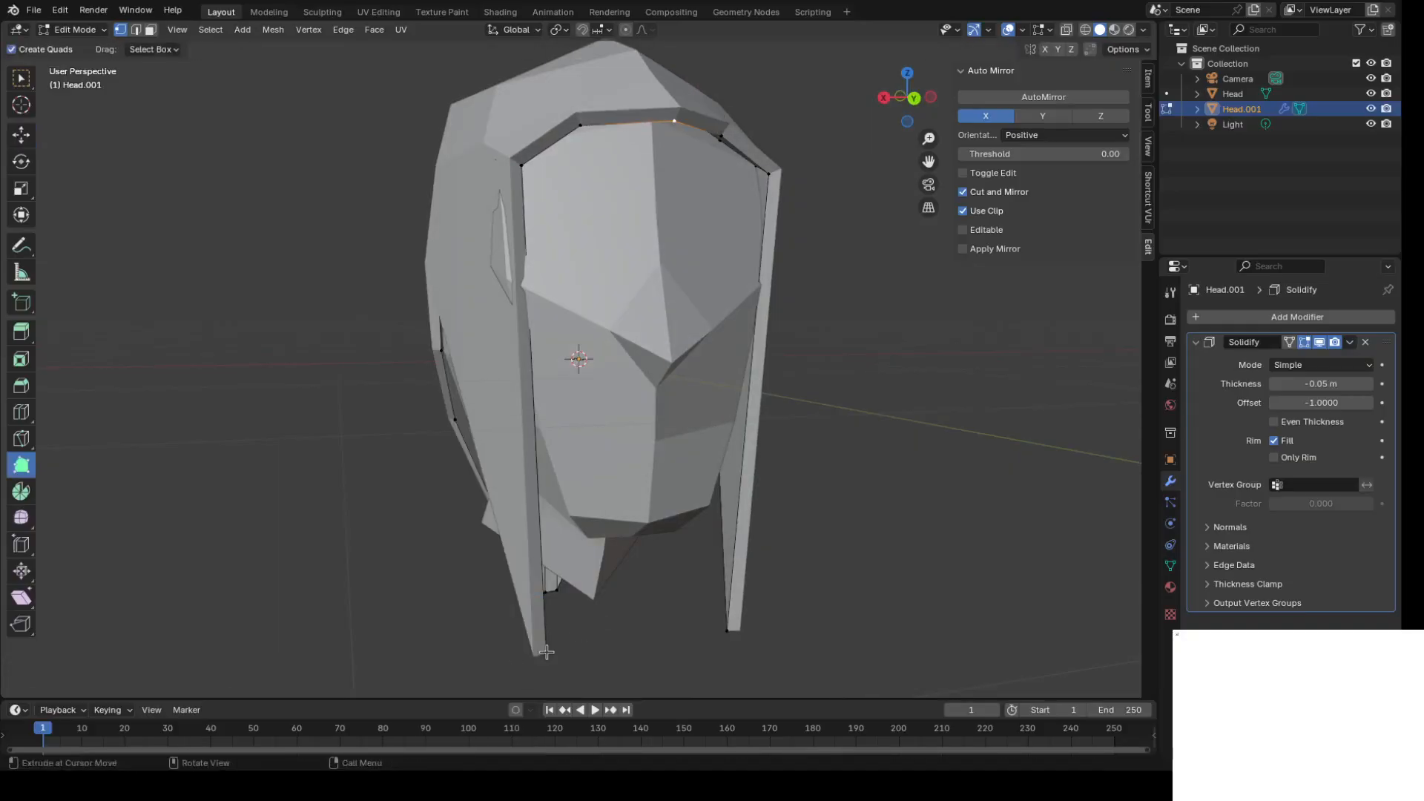
{"action": "left_click", "coordinate": [550, 656], "text": "ctrl"}
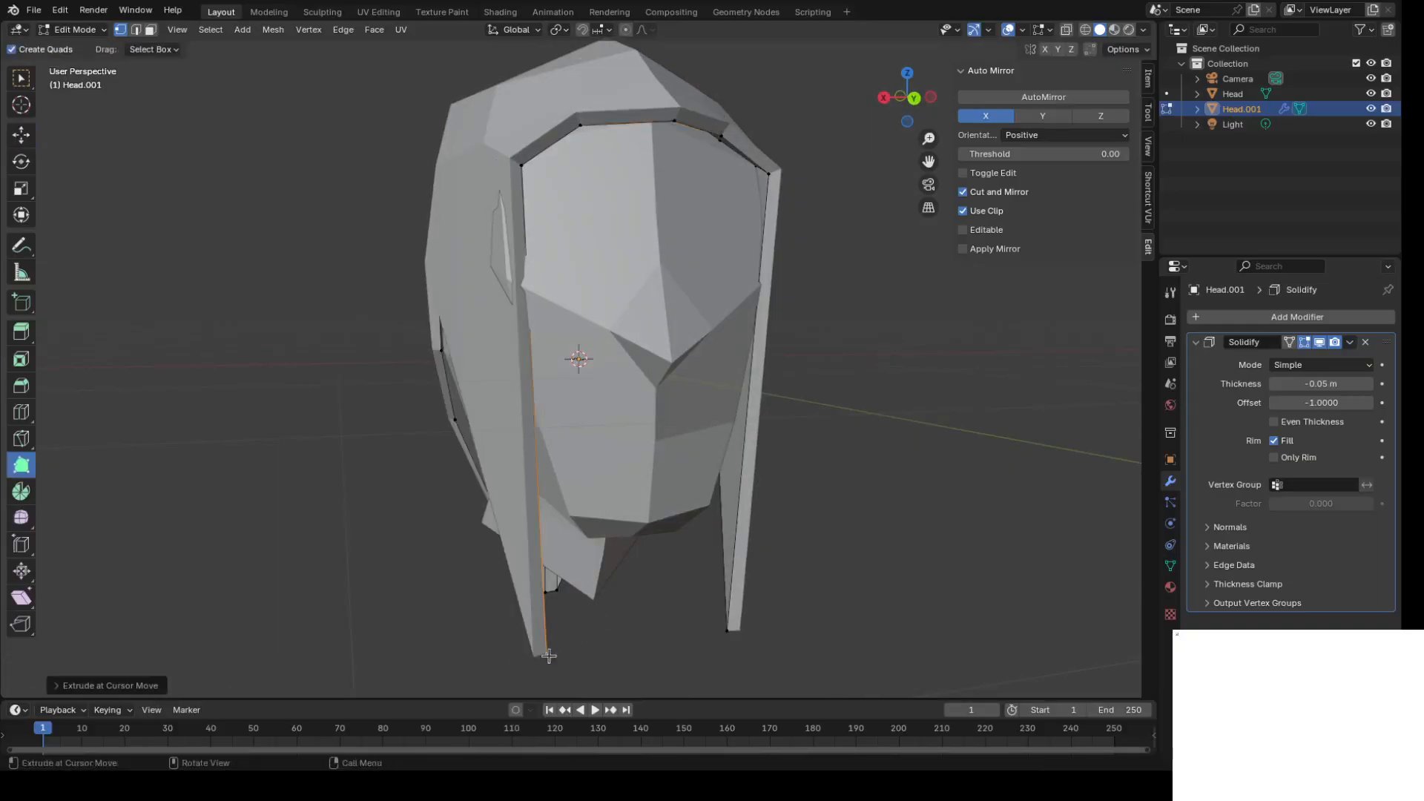
{"action": "right_click", "coordinate": [586, 667]}
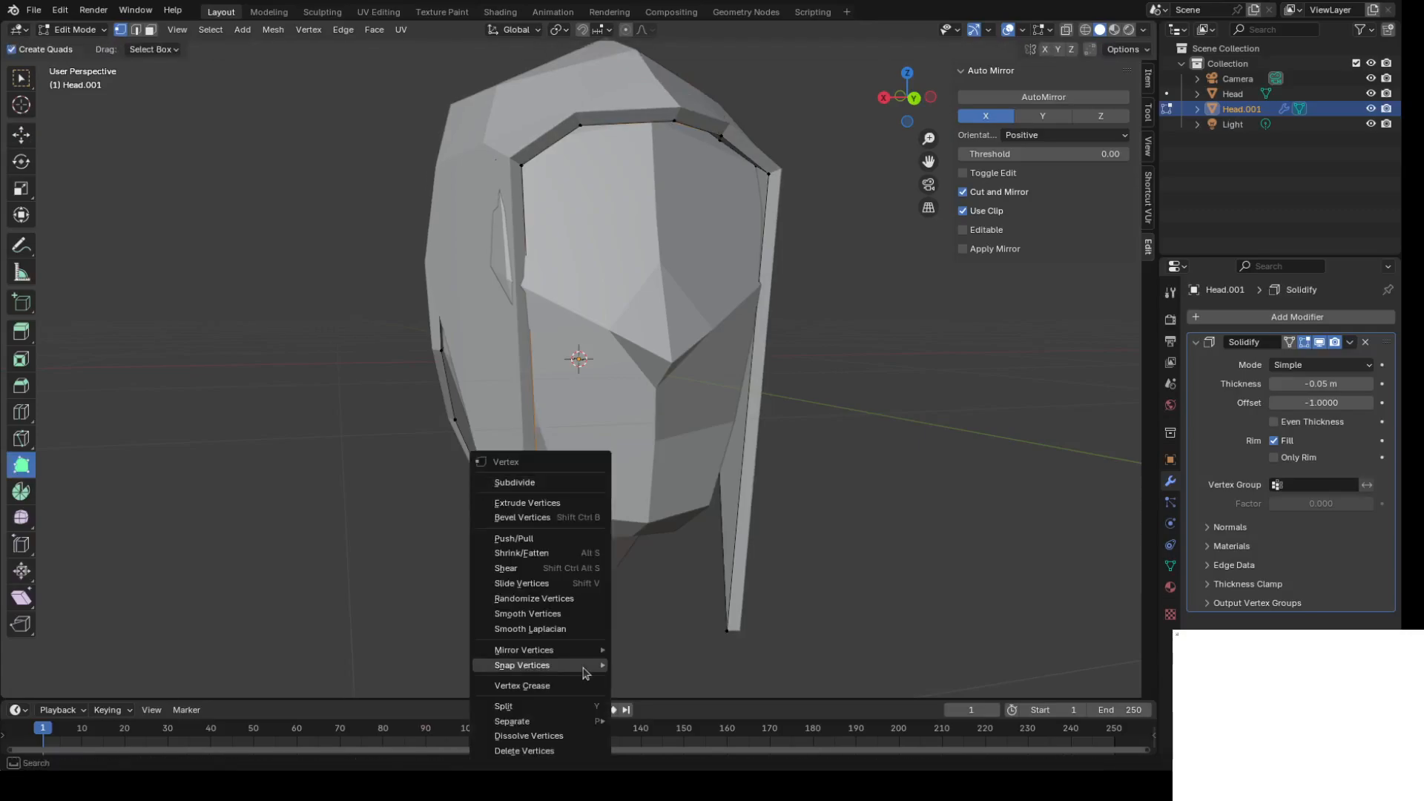
{"action": "left_click", "coordinate": [968, 636]}
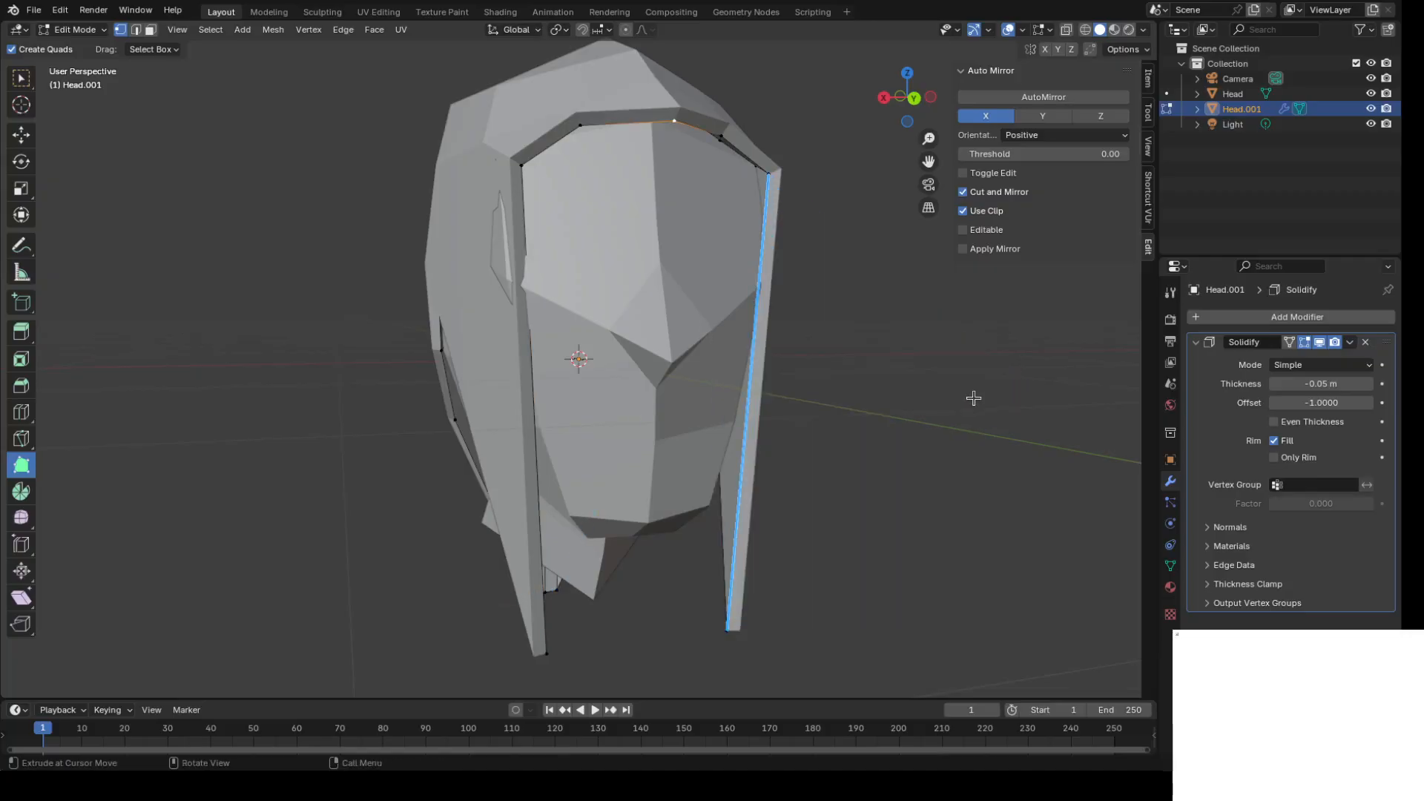
{"action": "key", "text": "shift+space"}
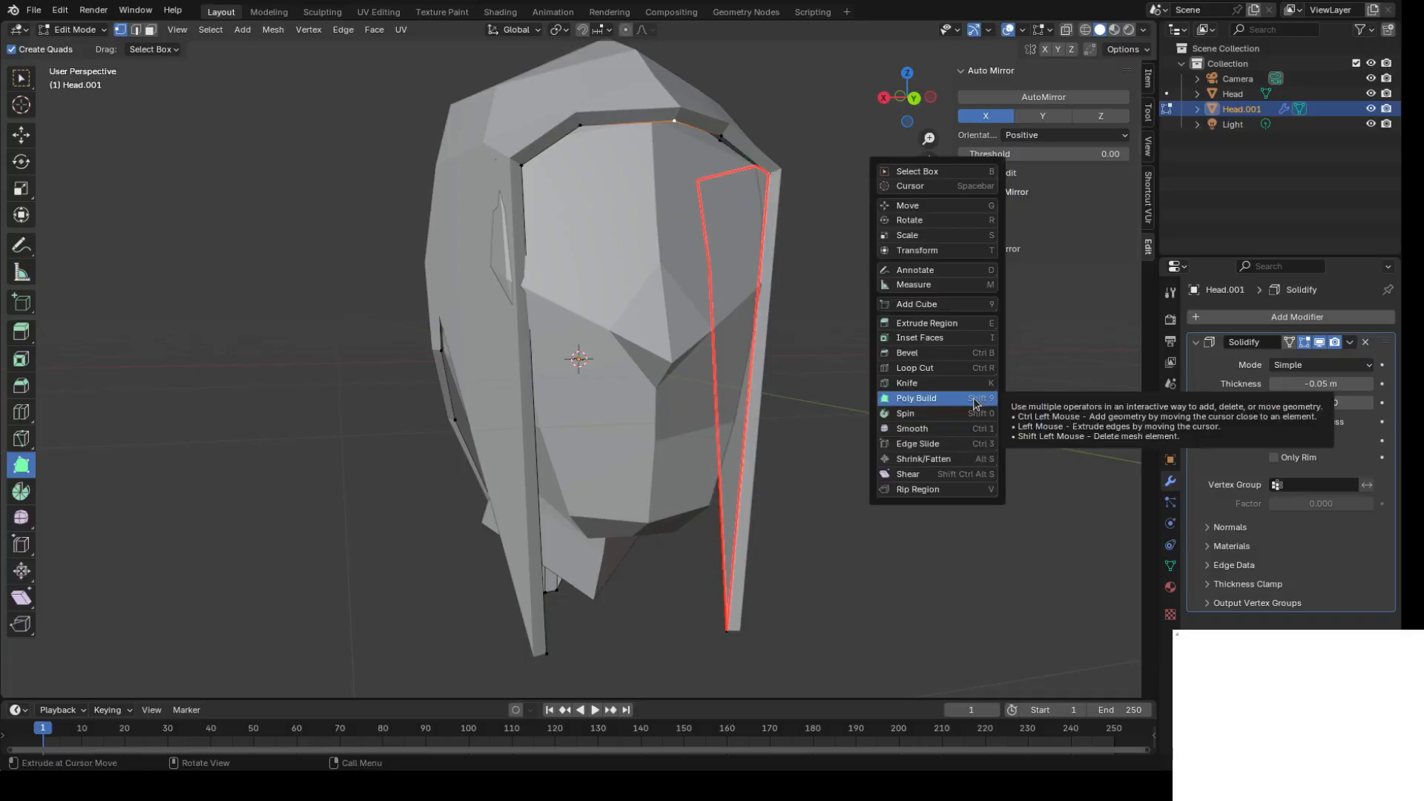
{"action": "key", "text": "g"}
Try to move the tip vertex of the +X side lock.
{"action": "left_click", "coordinate": [604, 678]}
{"action": "left_click", "coordinate": [547, 653]}
{"action": "left_click_drag", "start_coordinate": [556, 632], "coordinate": [605, 660]}
{"action": "key", "text": "ctrl+z"}
Move the tips of both side locks outward along the X axis, away from the jaw.
{"action": "mouse_move", "coordinate": [702, 659]}
{"action": "middle_mouse_down"}
{"action": "mouse_move", "coordinate": [753, 638]}
{"action": "mouse_move", "coordinate": [598, 632]}
{"action": "mouse_move", "coordinate": [695, 645]}
{"action": "middle_mouse_up"}
{"action": "left_click_drag", "start_coordinate": [510, 639], "coordinate": [439, 638]}
{"action": "mouse_move", "coordinate": [614, 645]}
{"action": "middle_mouse_down"}
{"action": "mouse_move", "coordinate": [598, 639]}
{"action": "mouse_move", "coordinate": [682, 643]}
{"action": "mouse_move", "coordinate": [619, 636]}
{"action": "middle_mouse_up"}
{"action": "left_click_drag", "start_coordinate": [623, 591], "coordinate": [733, 651]}
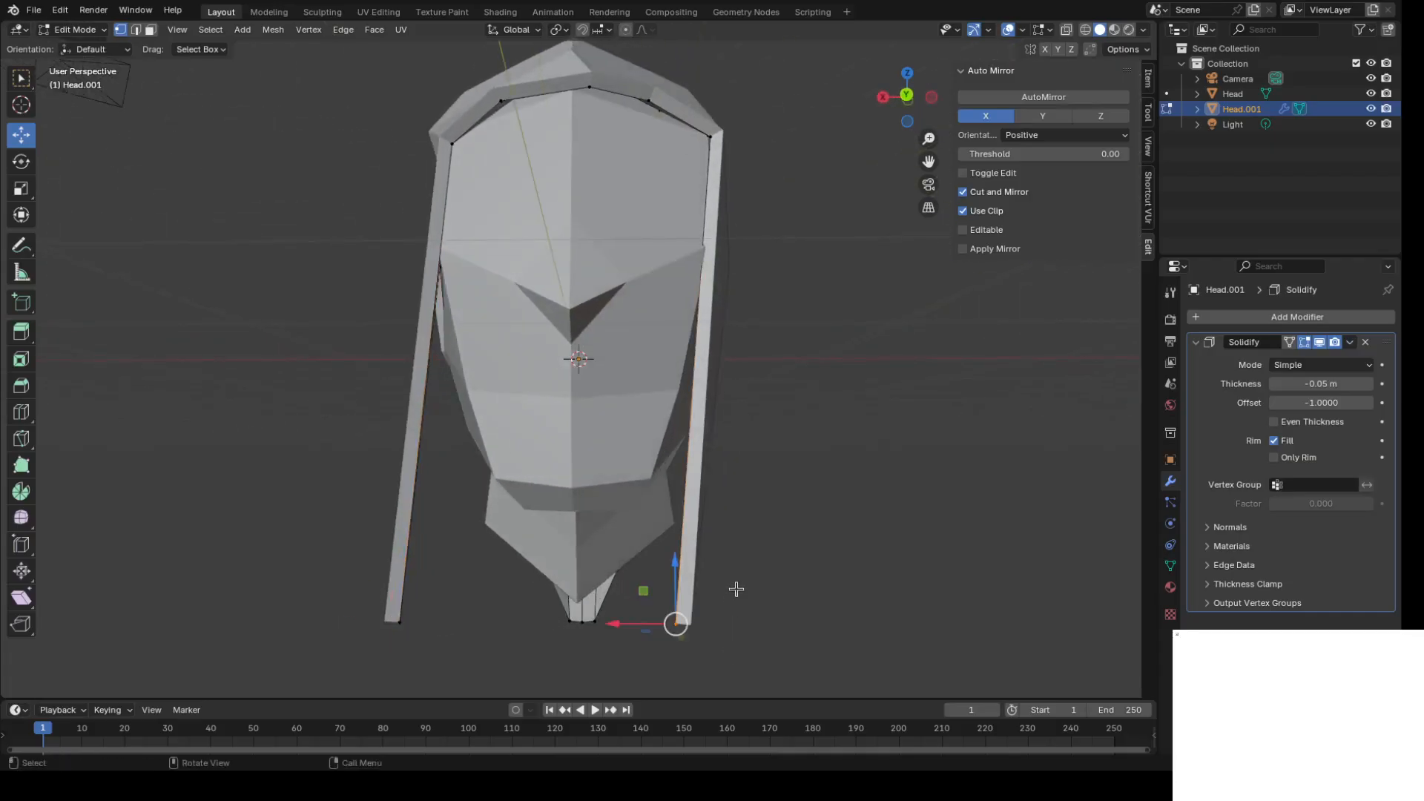
{"action": "key", "text": "g"}
{"action": "key", "text": "x"}
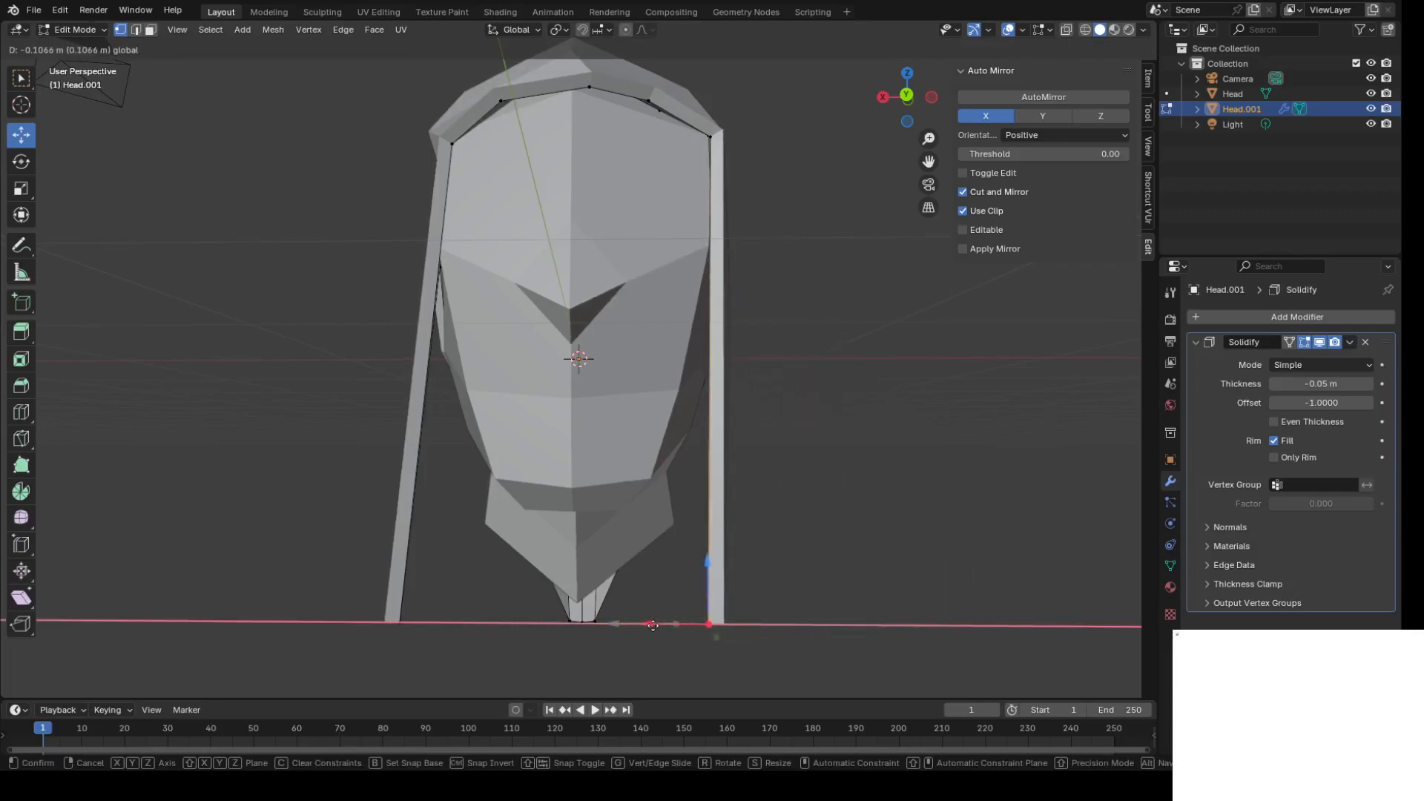
{"action": "left_click", "coordinate": [561, 562]}
{"action": "middle_click_drag", "start_coordinate": [561, 562], "coordinate": [590, 575]}
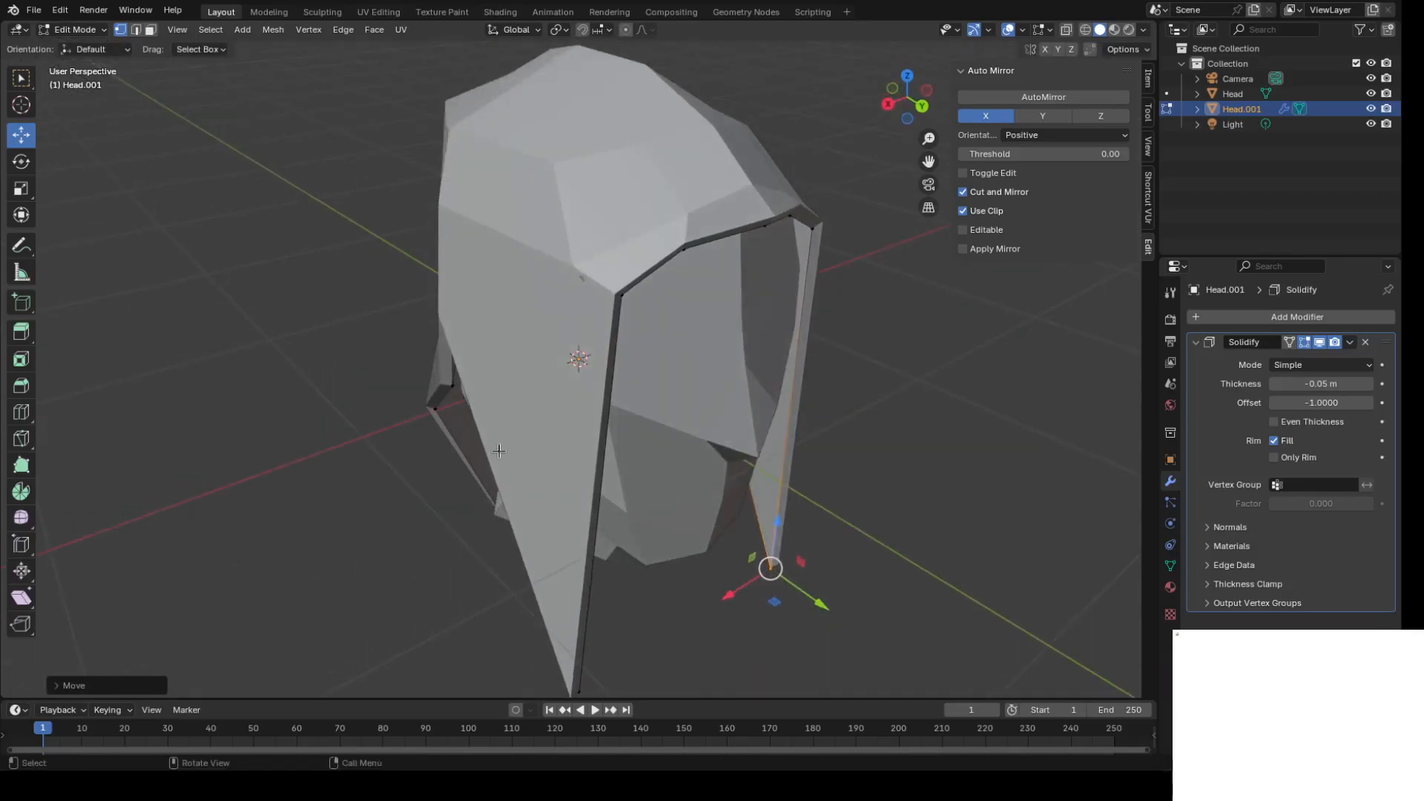
Raise the -X side lock's tip well up the face, and lift the +X side lock's tip slightly.
{"action": "scroll", "coordinate": [518, 401], "scroll_direction": "up", "scroll_amount": 5}
{"action": "scroll", "coordinate": [672, 209], "scroll_direction": "down", "scroll_amount": 8}
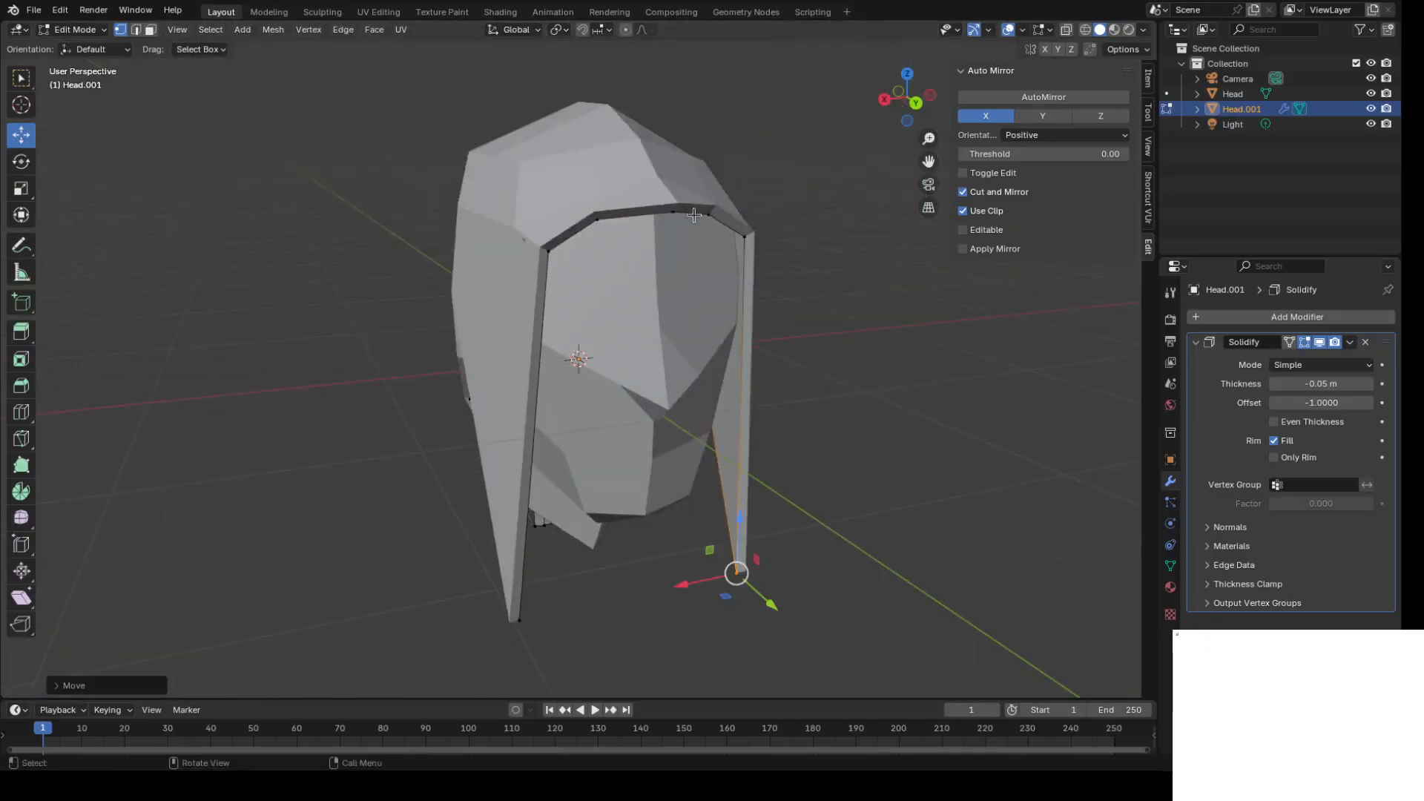
{"action": "scroll", "coordinate": [694, 215], "scroll_direction": "down", "scroll_amount": 3}
{"action": "mouse_move", "coordinate": [725, 343]}
{"action": "middle_mouse_down"}
{"action": "mouse_move", "coordinate": [687, 308]}
{"action": "mouse_move", "coordinate": [705, 343]}
{"action": "mouse_move", "coordinate": [794, 359]}
{"action": "mouse_move", "coordinate": [842, 350]}
{"action": "mouse_move", "coordinate": [709, 349]}
{"action": "middle_mouse_up"}
{"action": "left_click_drag", "start_coordinate": [652, 427], "coordinate": [653, 300]}
{"action": "left_click_drag", "start_coordinate": [469, 473], "coordinate": [567, 505]}
{"action": "mouse_move", "coordinate": [521, 443]}
{"action": "left_mouse_down"}
{"action": "mouse_move", "coordinate": [520, 326]}
{"action": "mouse_move", "coordinate": [523, 436]}
{"action": "left_mouse_up"}
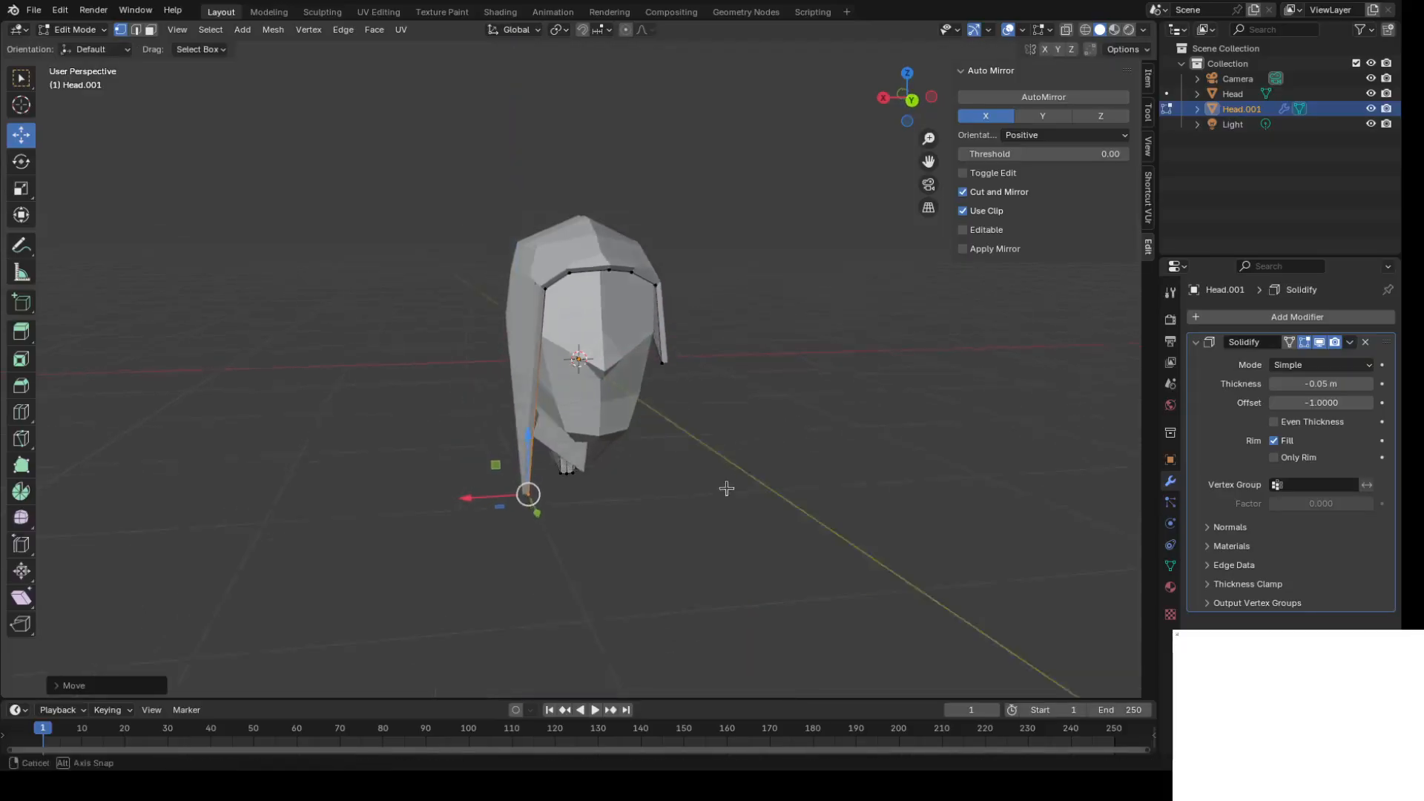
Knife-cut across the +X side lock from the middle of its front edge to its rear edge.
{"action": "middle_click_drag", "start_coordinate": [723, 490], "coordinate": [911, 484]}
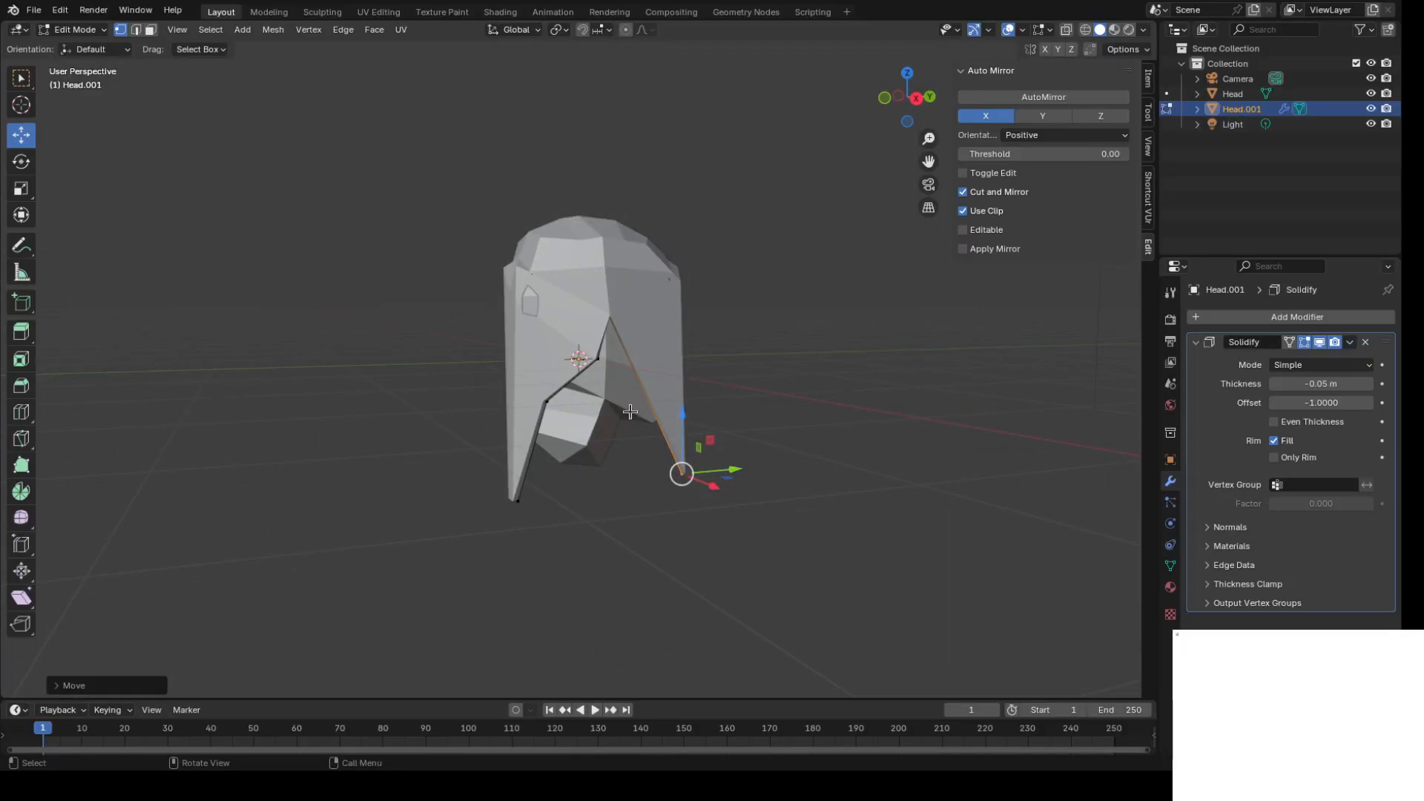
{"action": "key", "text": "k"}
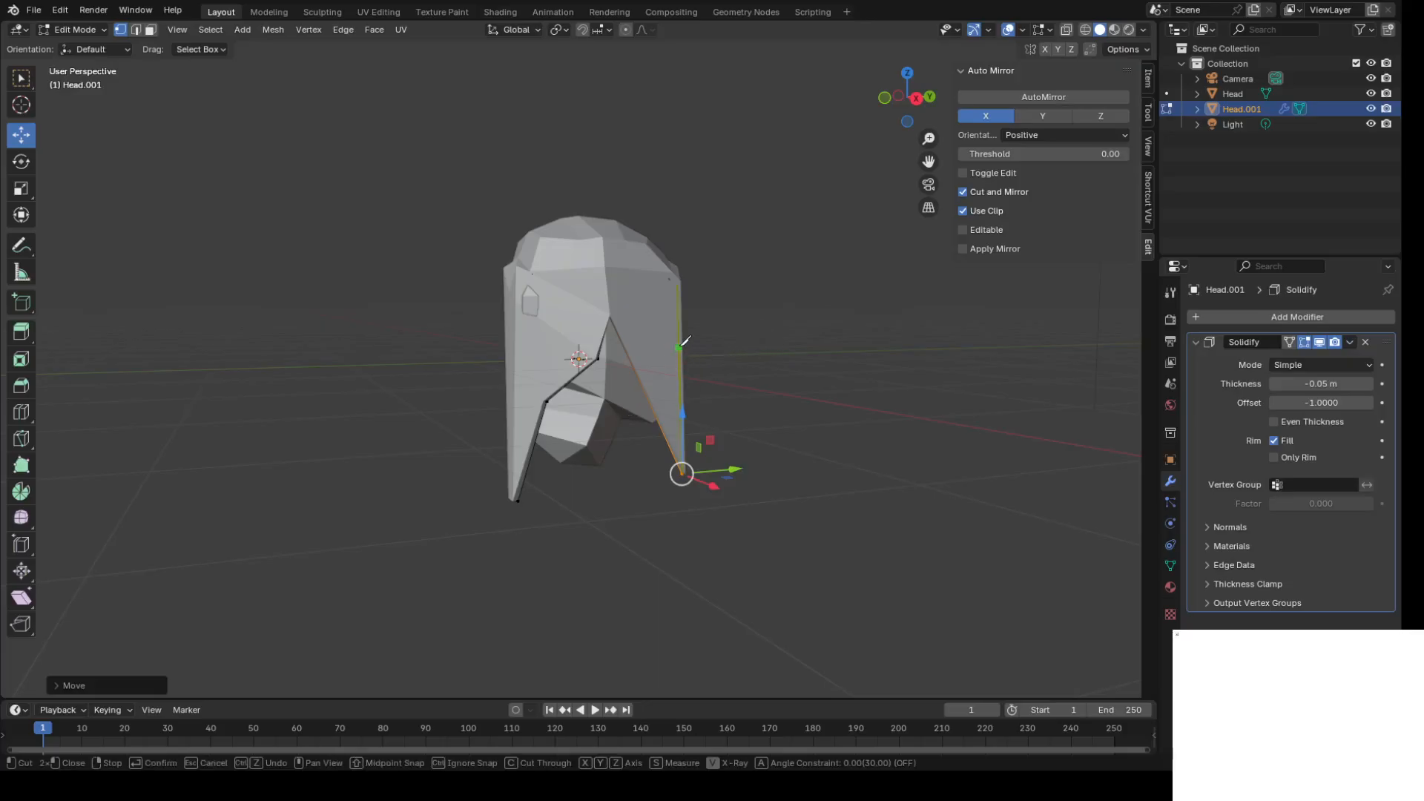
{"action": "middle_click_drag", "start_coordinate": [766, 366], "coordinate": [646, 369]}
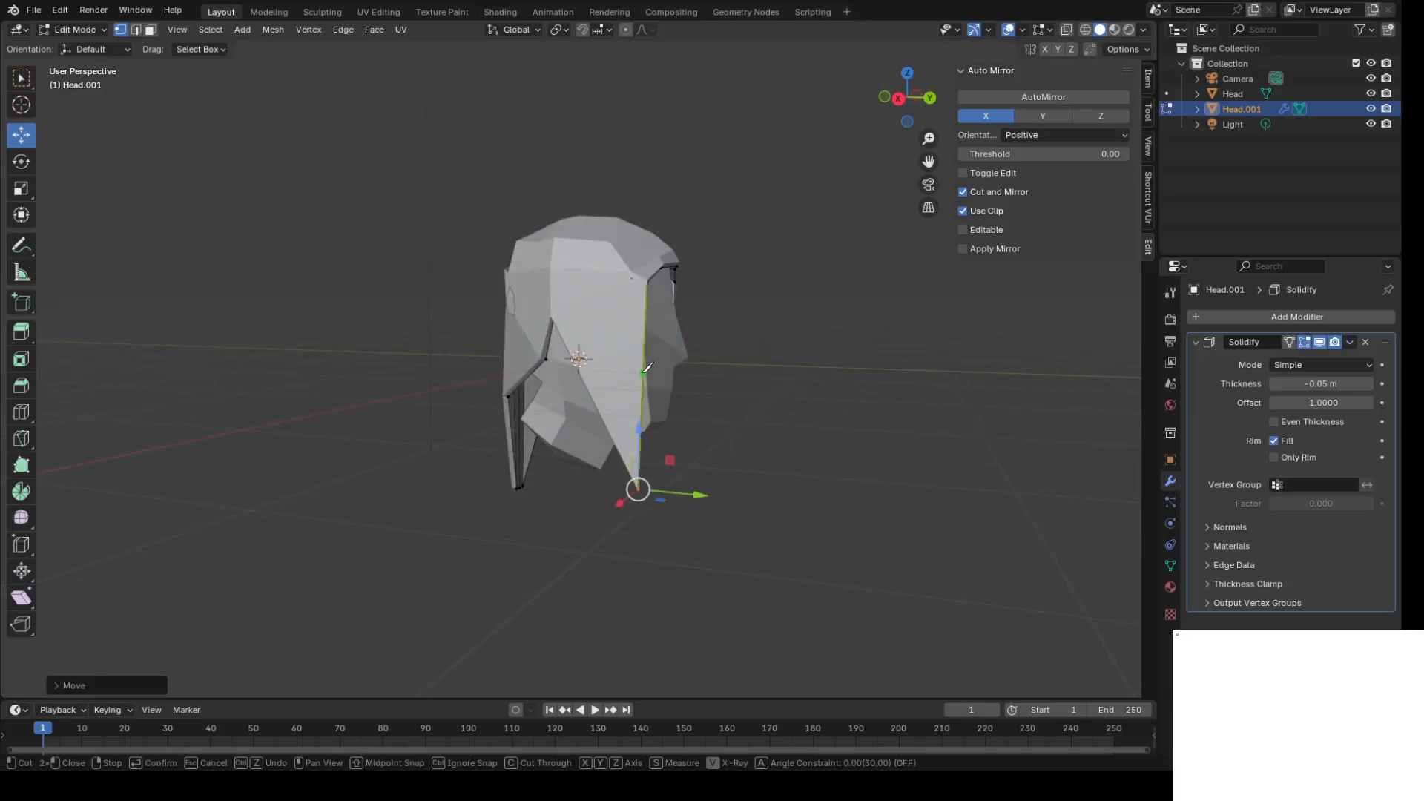
{"action": "left_click", "coordinate": [572, 353]}
{"action": "key", "text": "Return"}
Try to lower the -X side lock's tip together with the neighbouring rear hem vertex.
{"action": "middle_click_drag", "start_coordinate": [794, 417], "coordinate": [632, 421]}
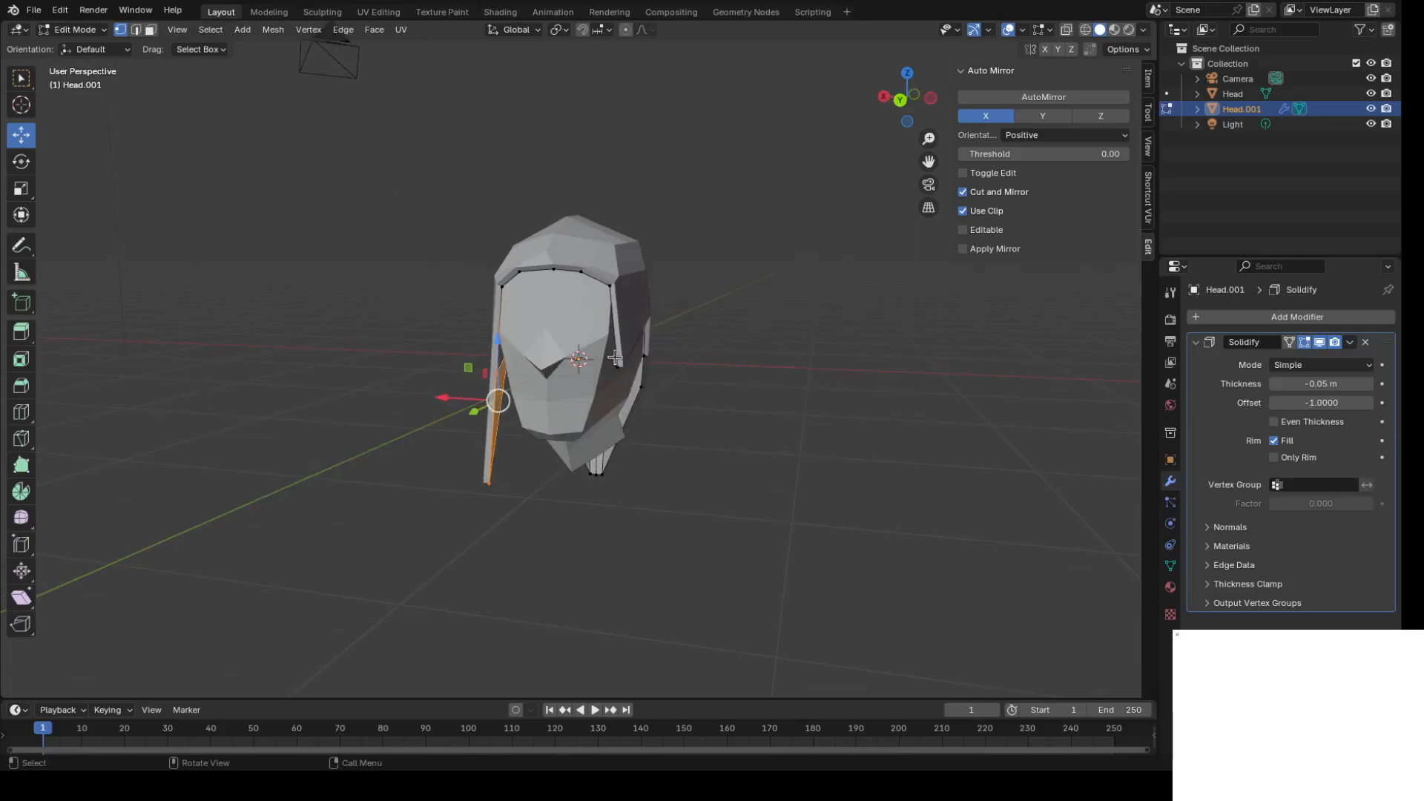
{"action": "left_click", "coordinate": [638, 373]}
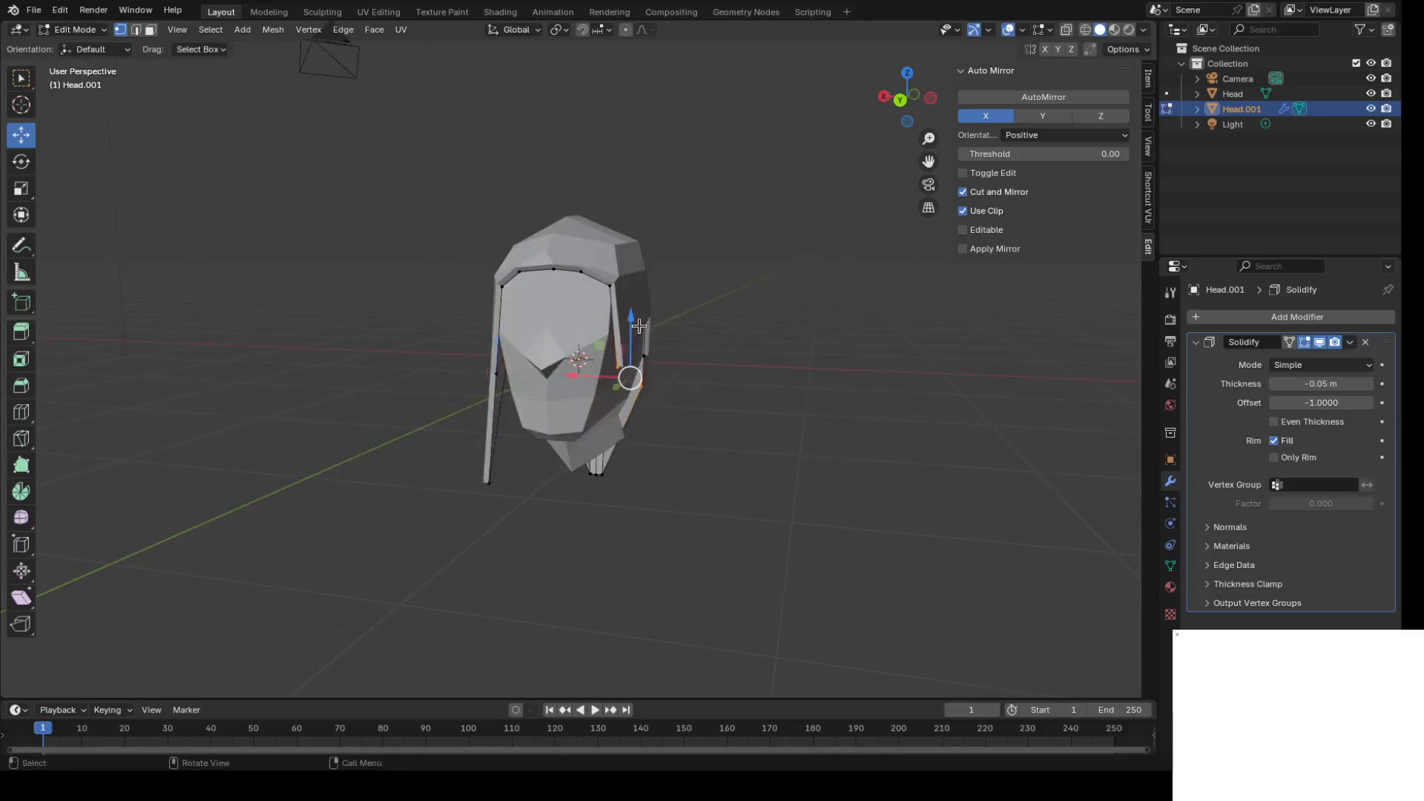
{"action": "left_click_drag", "start_coordinate": [639, 326], "coordinate": [765, 431]}
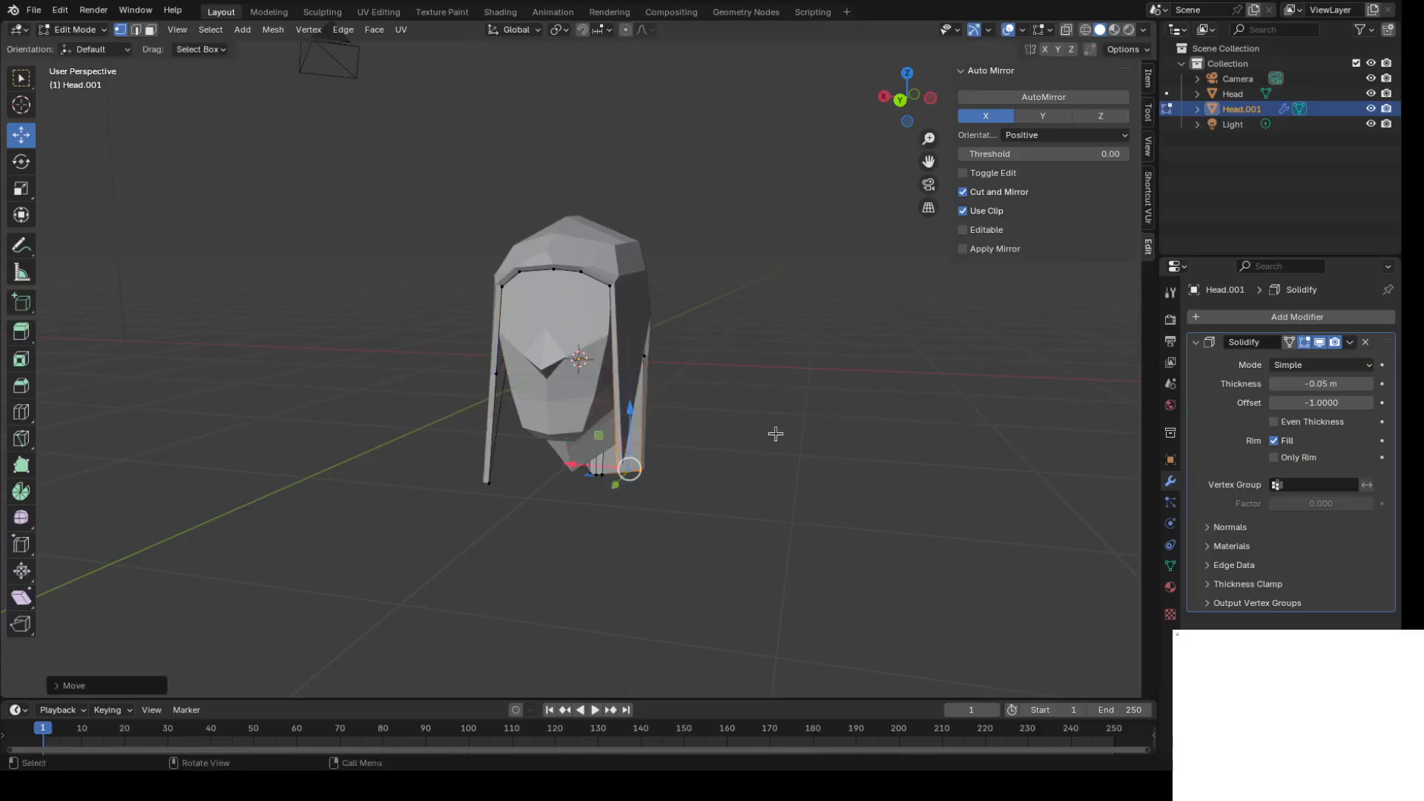
{"action": "left_click", "coordinate": [765, 432]}
Lower only the -X side lock's tip vertex to lengthen that lock down to jaw level.
{"action": "scroll", "coordinate": [779, 444], "scroll_direction": "up", "scroll_amount": 4}
{"action": "left_click", "coordinate": [674, 379]}
{"action": "left_click_drag", "start_coordinate": [671, 317], "coordinate": [587, 552]}
Move the +X side lock's tip inward along the X axis so the lock bends at the new cut.
{"action": "middle_click_drag", "start_coordinate": [471, 540], "coordinate": [396, 636]}
{"action": "left_click_drag", "start_coordinate": [330, 602], "coordinate": [451, 673]}
{"action": "left_click_drag", "start_coordinate": [337, 629], "coordinate": [389, 629]}
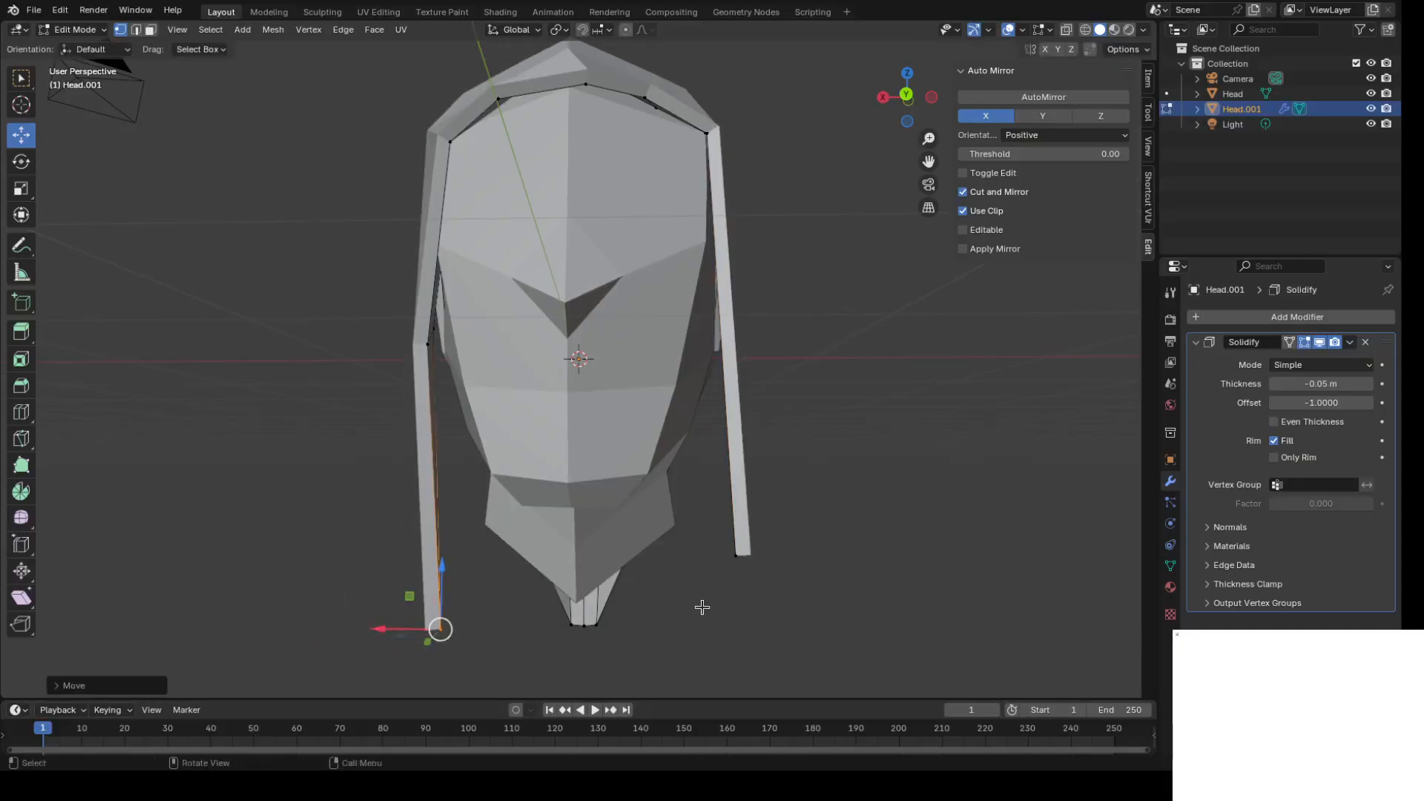
Knife-cut across the -X side lock from the middle of its front edge to its rear edge.
{"action": "middle_click_drag", "start_coordinate": [718, 535], "coordinate": [745, 566]}
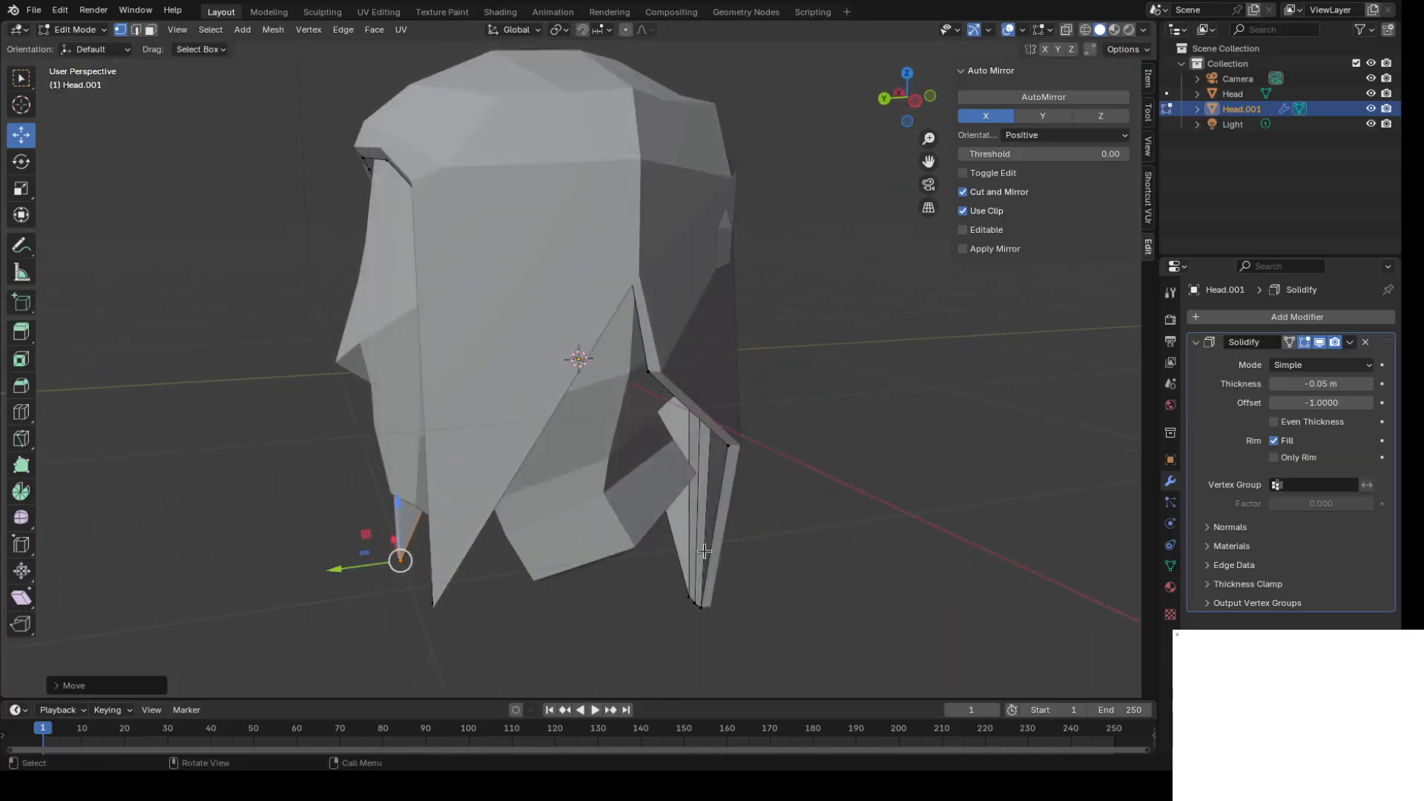
{"action": "key", "text": "k"}
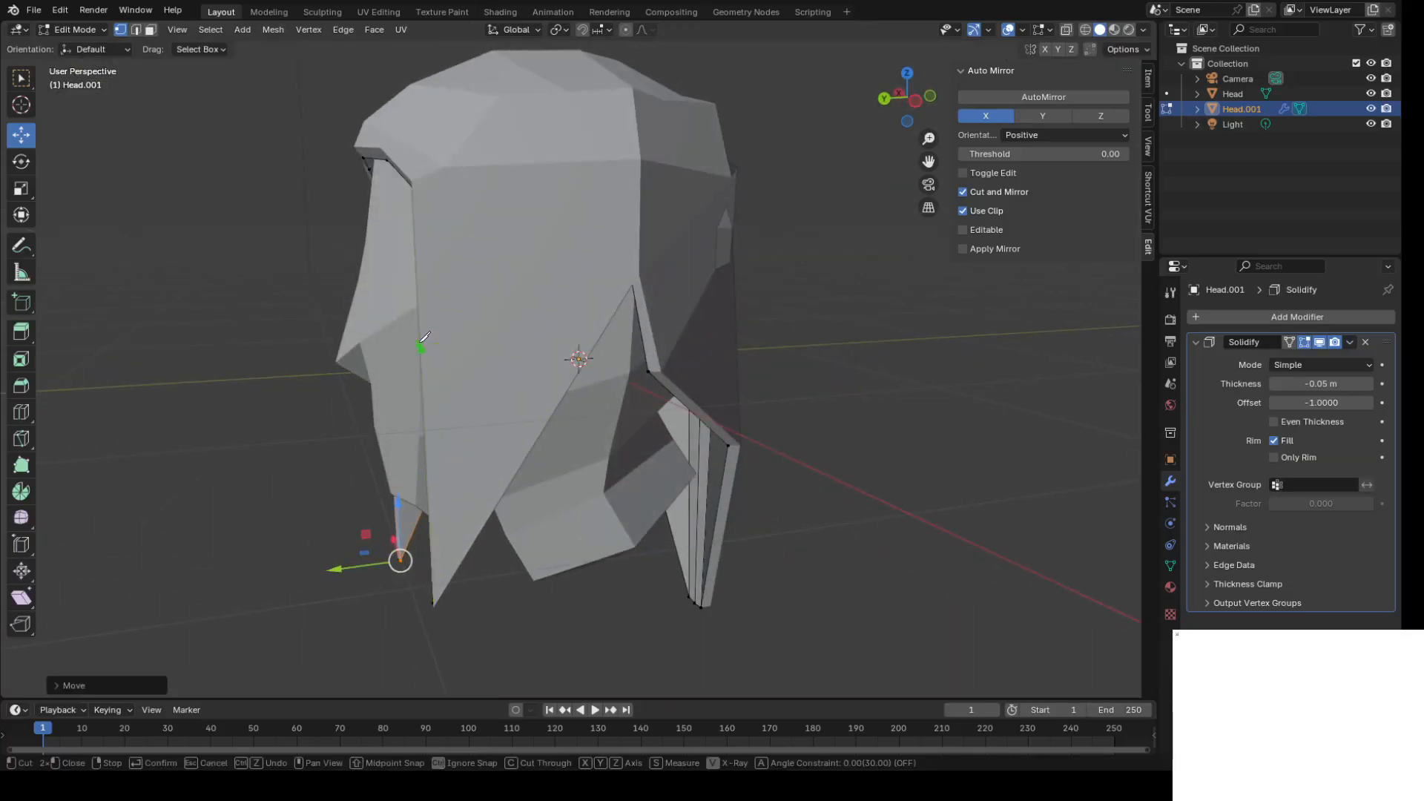
{"action": "key", "text": "Escape"}
{"action": "key", "text": "k"}
{"action": "left_click", "coordinate": [600, 325]}
{"action": "key", "text": "Return"}
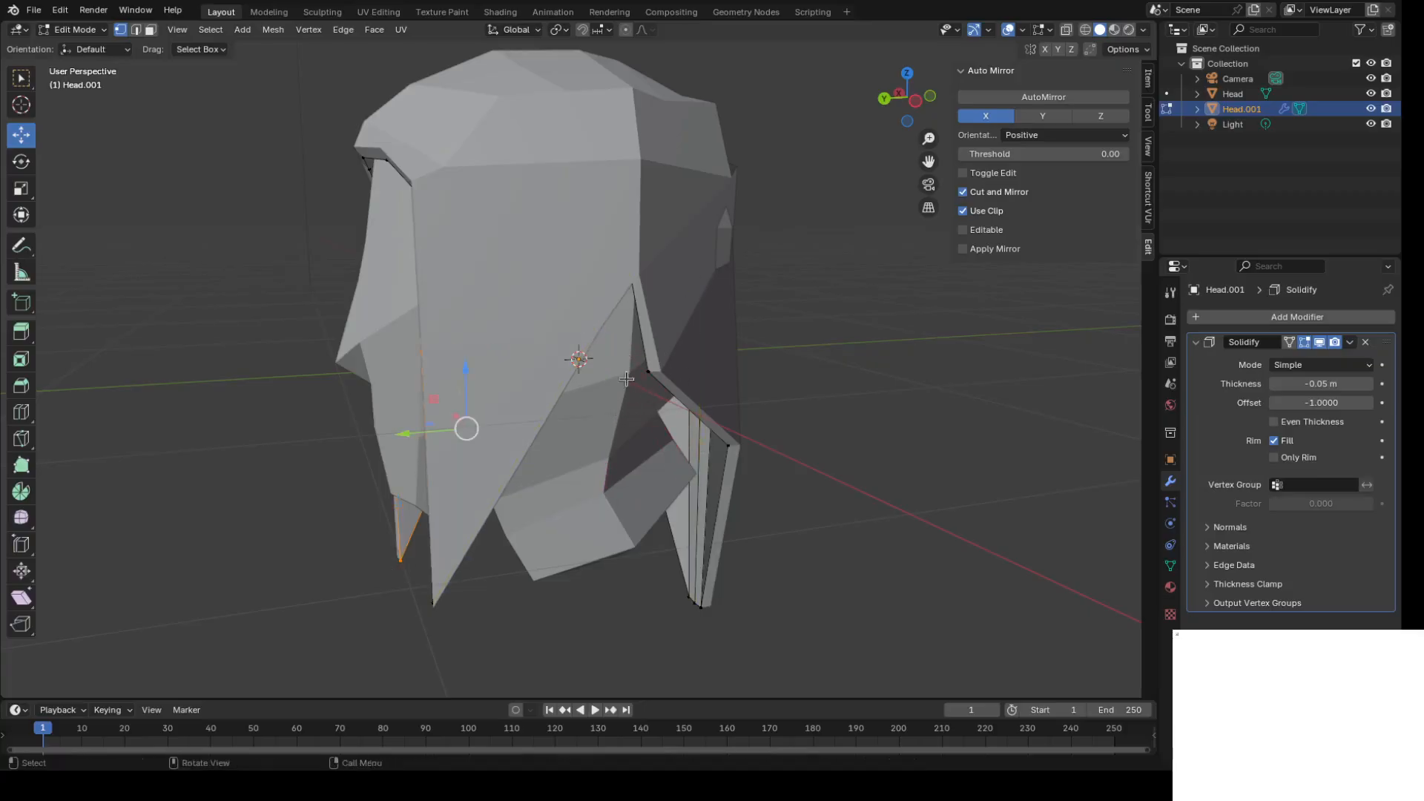
Lower the -X side lock's tip further and shift it inward to match the opposite lock.
{"action": "middle_click_drag", "start_coordinate": [625, 412], "coordinate": [698, 426]}
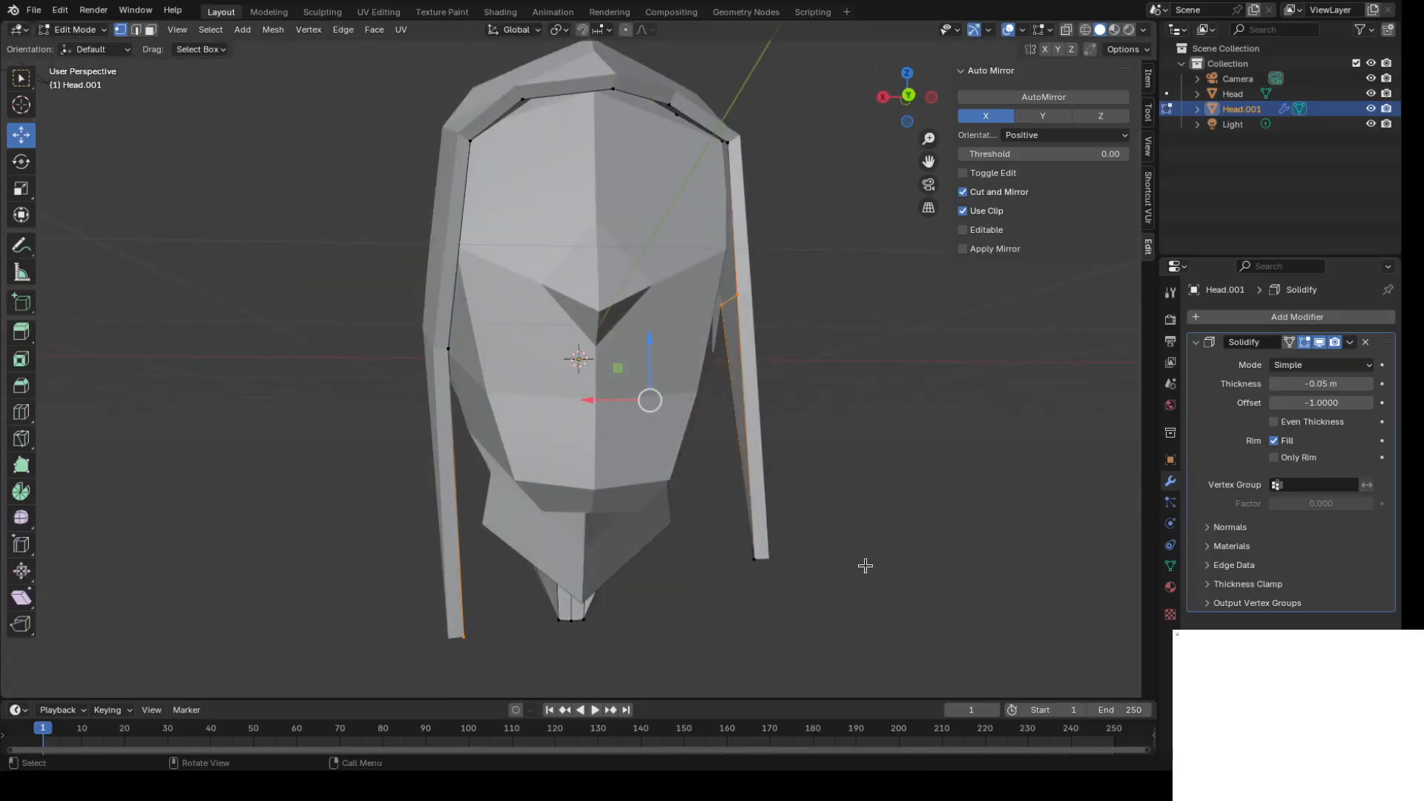
{"action": "left_click", "coordinate": [767, 552]}
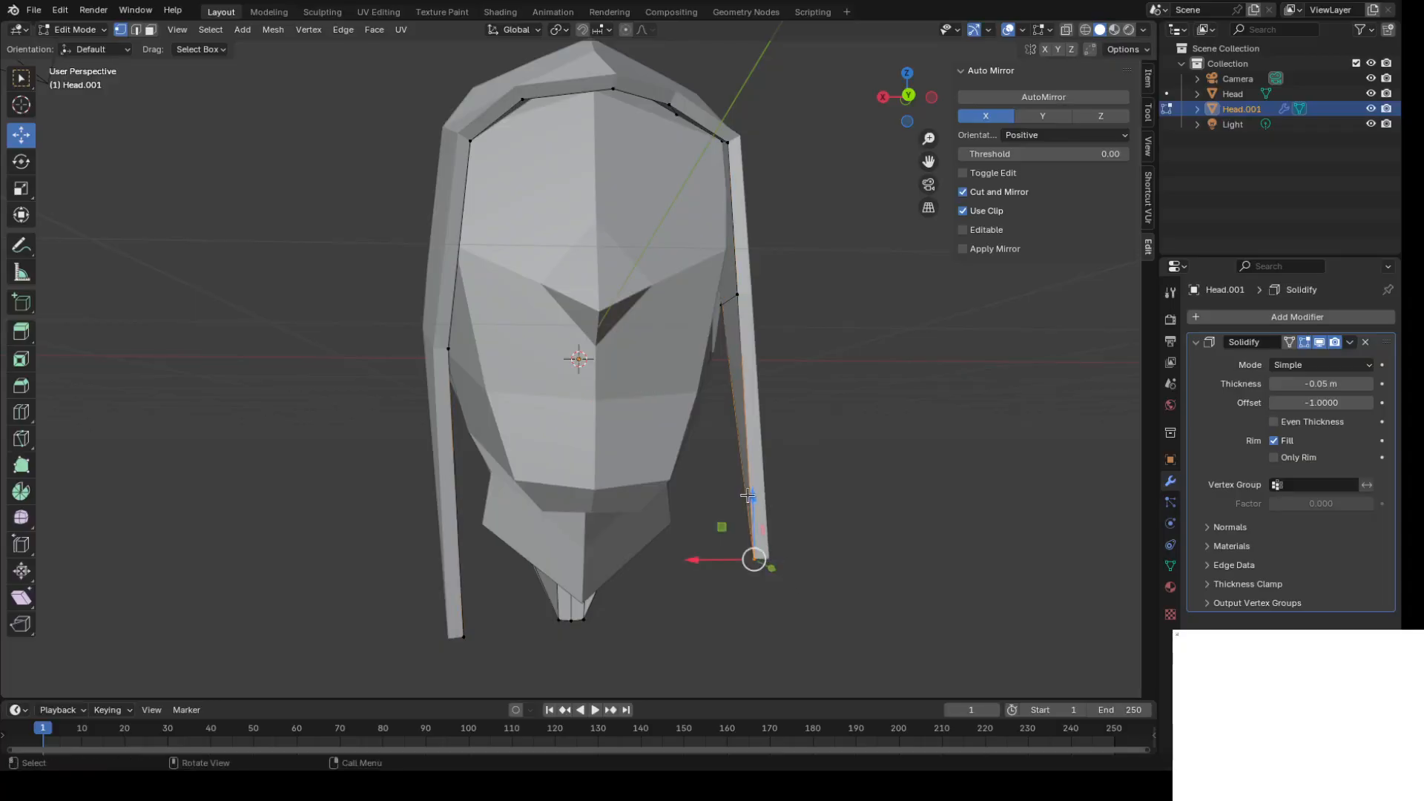
{"action": "left_click_drag", "start_coordinate": [751, 502], "coordinate": [695, 568]}
Try to lower the box-selected vertices at the top of the notch behind the -X side lock.
{"action": "middle_click_drag", "start_coordinate": [814, 534], "coordinate": [603, 430]}
{"action": "key", "text": "b"}
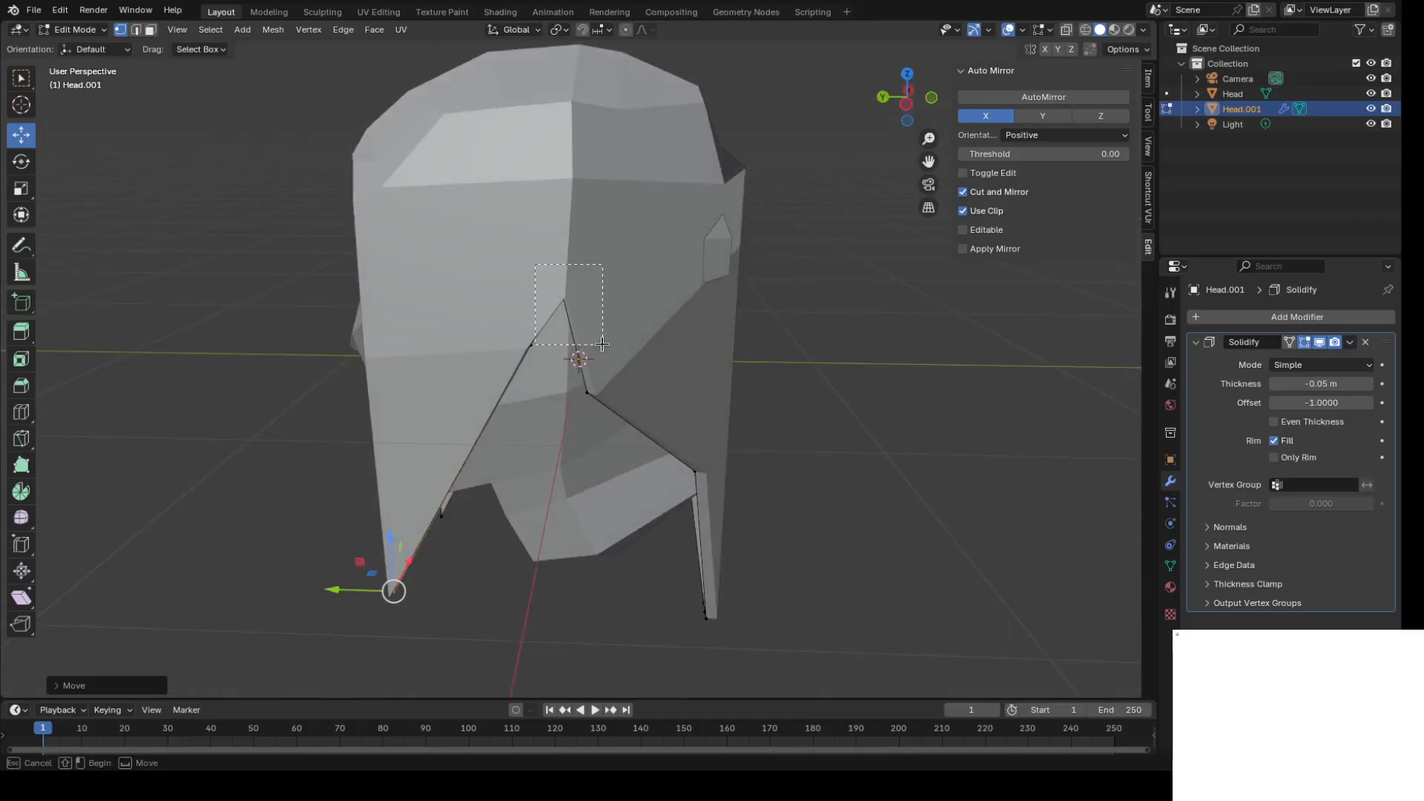
{"action": "left_click_drag", "start_coordinate": [602, 344], "coordinate": [602, 344]}
{"action": "mouse_move", "coordinate": [558, 251]}
{"action": "left_mouse_down"}
{"action": "mouse_move", "coordinate": [551, 360]}
{"action": "mouse_move", "coordinate": [554, 268]}
{"action": "left_mouse_up"}
{"action": "key", "text": "ctrl+z"}
Lower the single apex vertex of the notch behind the -X side lock to make the gap shallower.
{"action": "mouse_move", "coordinate": [702, 390]}
{"action": "middle_mouse_down"}
{"action": "mouse_move", "coordinate": [487, 344]}
{"action": "mouse_move", "coordinate": [359, 341]}
{"action": "mouse_move", "coordinate": [719, 401]}
{"action": "middle_mouse_up"}
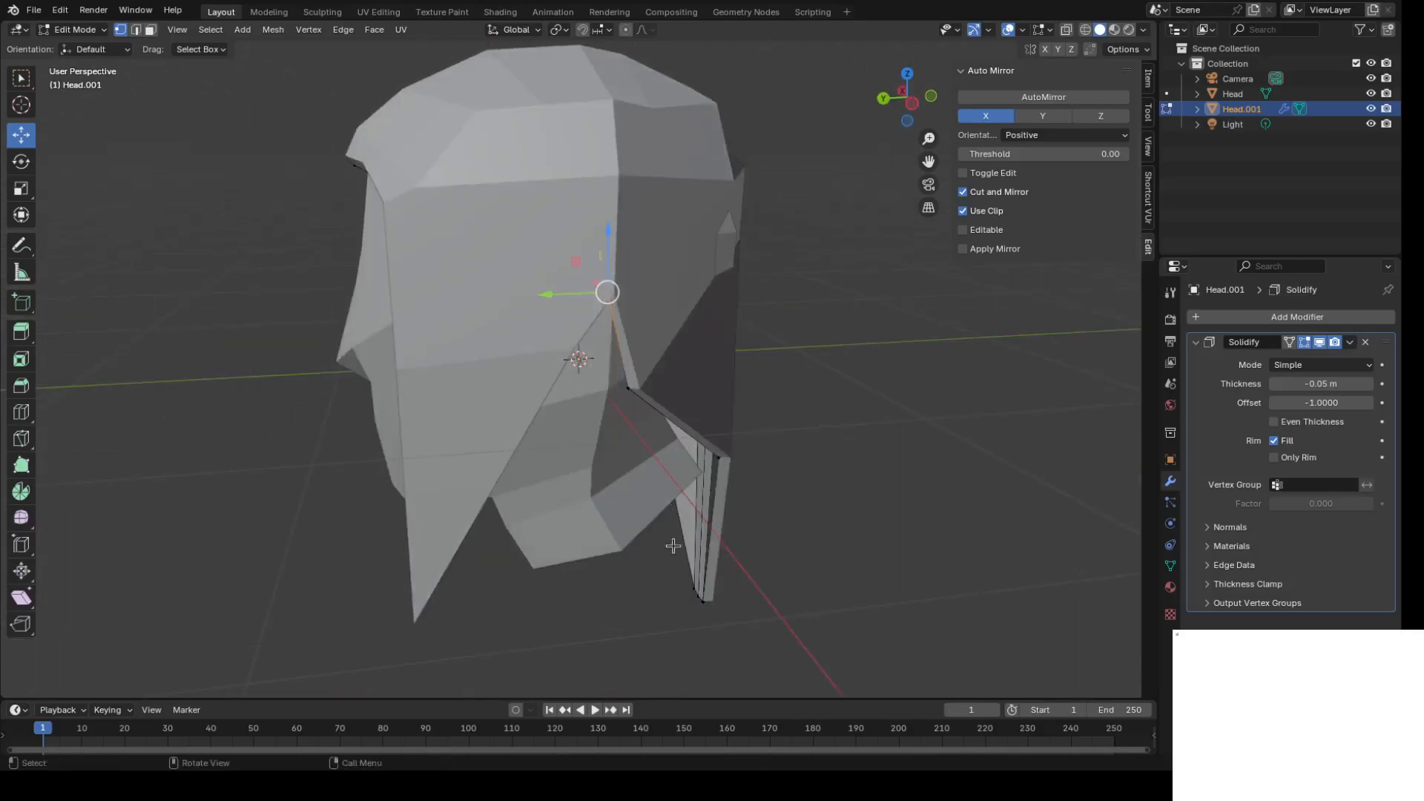
{"action": "scroll", "coordinate": [624, 185], "scroll_direction": "up", "scroll_amount": 5}
{"action": "left_click", "coordinate": [656, 193]}
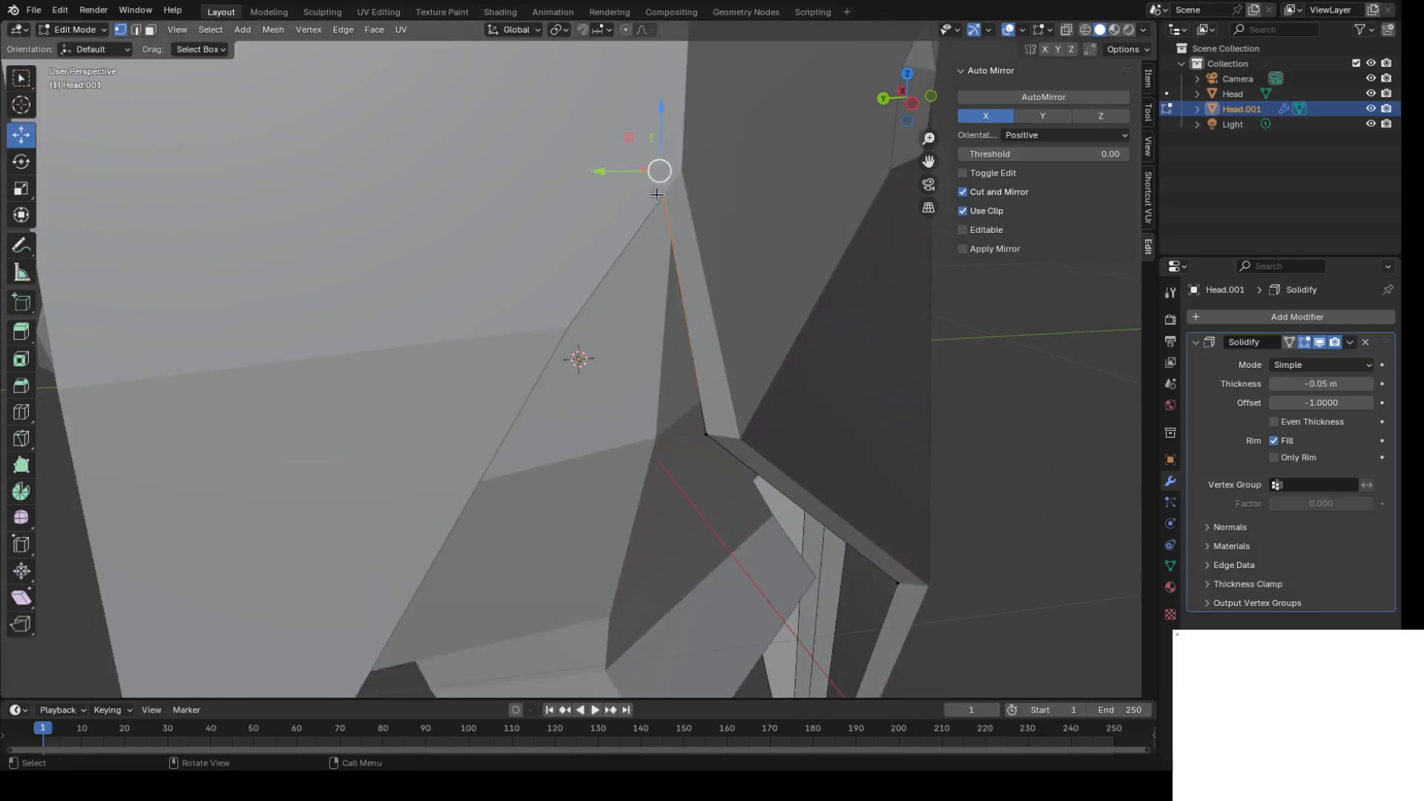
{"action": "left_click_drag", "start_coordinate": [667, 151], "coordinate": [695, 301]}
{"action": "scroll", "coordinate": [988, 290], "scroll_direction": "down", "scroll_amount": 8}
{"action": "middle_click_drag", "start_coordinate": [988, 291], "coordinate": [931, 287]}
{"action": "mouse_move", "coordinate": [637, 295]}
{"action": "middle_mouse_down"}
{"action": "mouse_move", "coordinate": [661, 304]}
{"action": "mouse_move", "coordinate": [650, 276]}
{"action": "middle_mouse_up"}
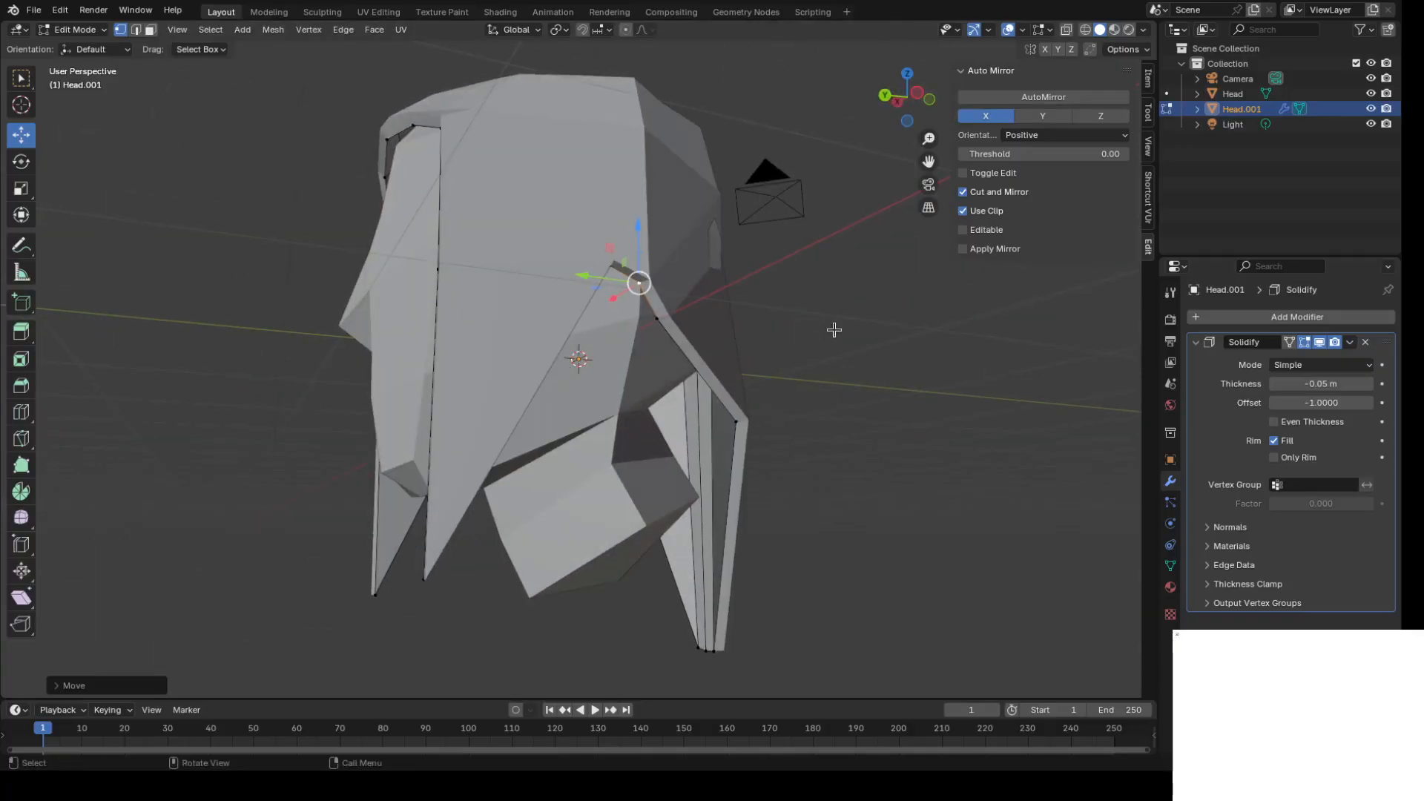
{"action": "middle_click_drag", "start_coordinate": [828, 334], "coordinate": [812, 359]}
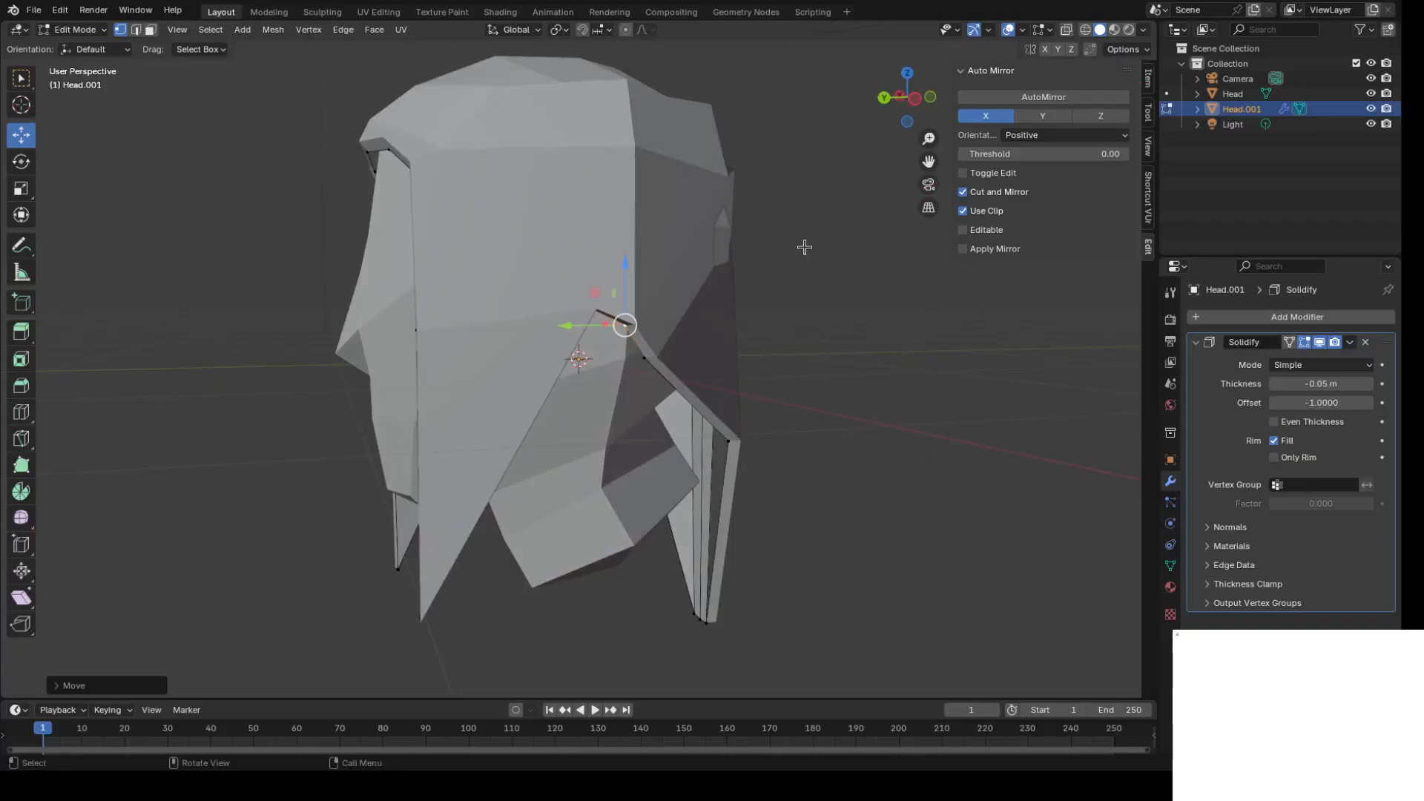
Lower the hairline vertex between the centre and the temple on the +X side.
{"action": "middle_click_drag", "start_coordinate": [776, 278], "coordinate": [919, 296]}
{"action": "left_click_drag", "start_coordinate": [511, 141], "coordinate": [568, 226]}
{"action": "mouse_move", "coordinate": [545, 134]}
{"action": "left_mouse_down"}
{"action": "mouse_move", "coordinate": [548, 215]}
{"action": "mouse_move", "coordinate": [553, 138]}
{"action": "left_mouse_up"}
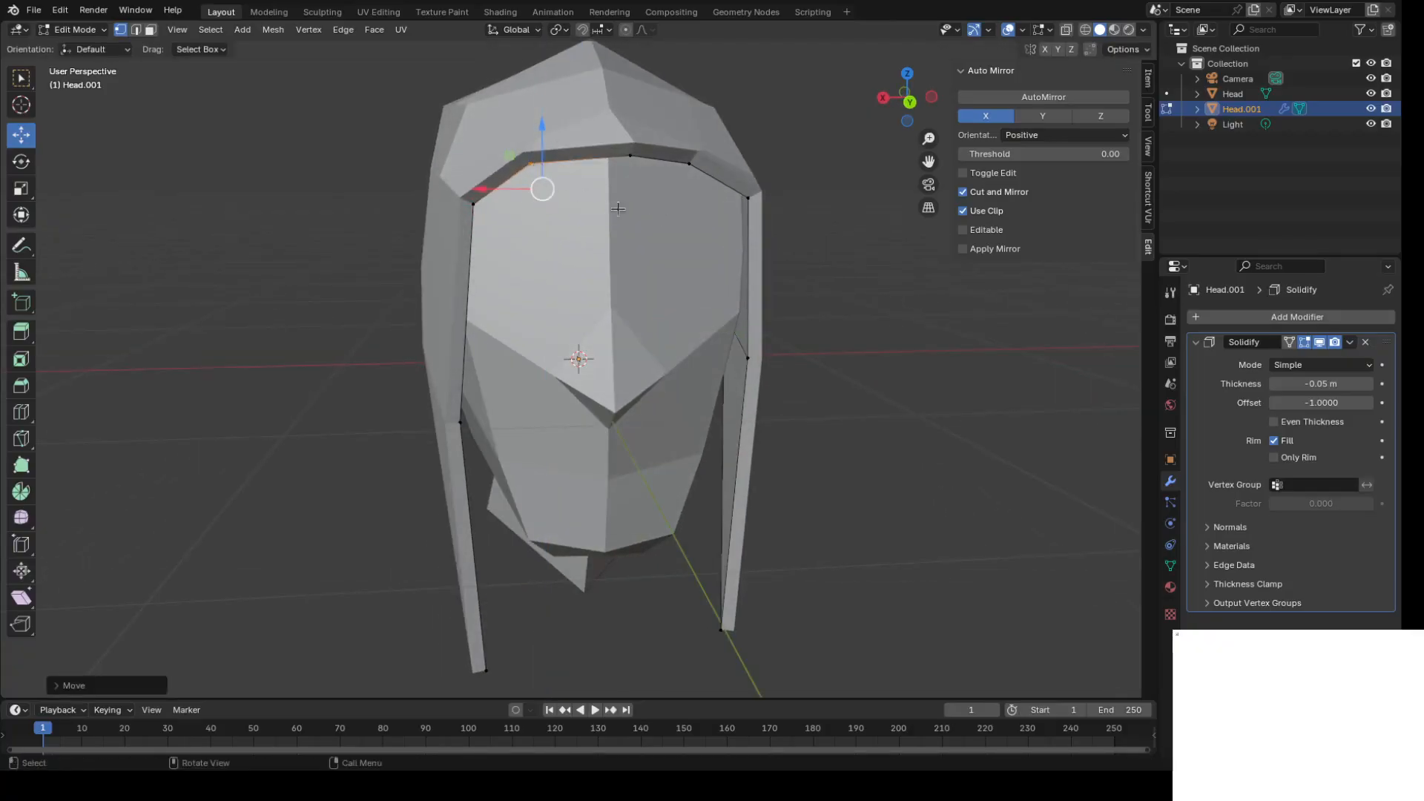
{"action": "left_click", "coordinate": [716, 153]}
{"action": "left_click", "coordinate": [528, 165]}
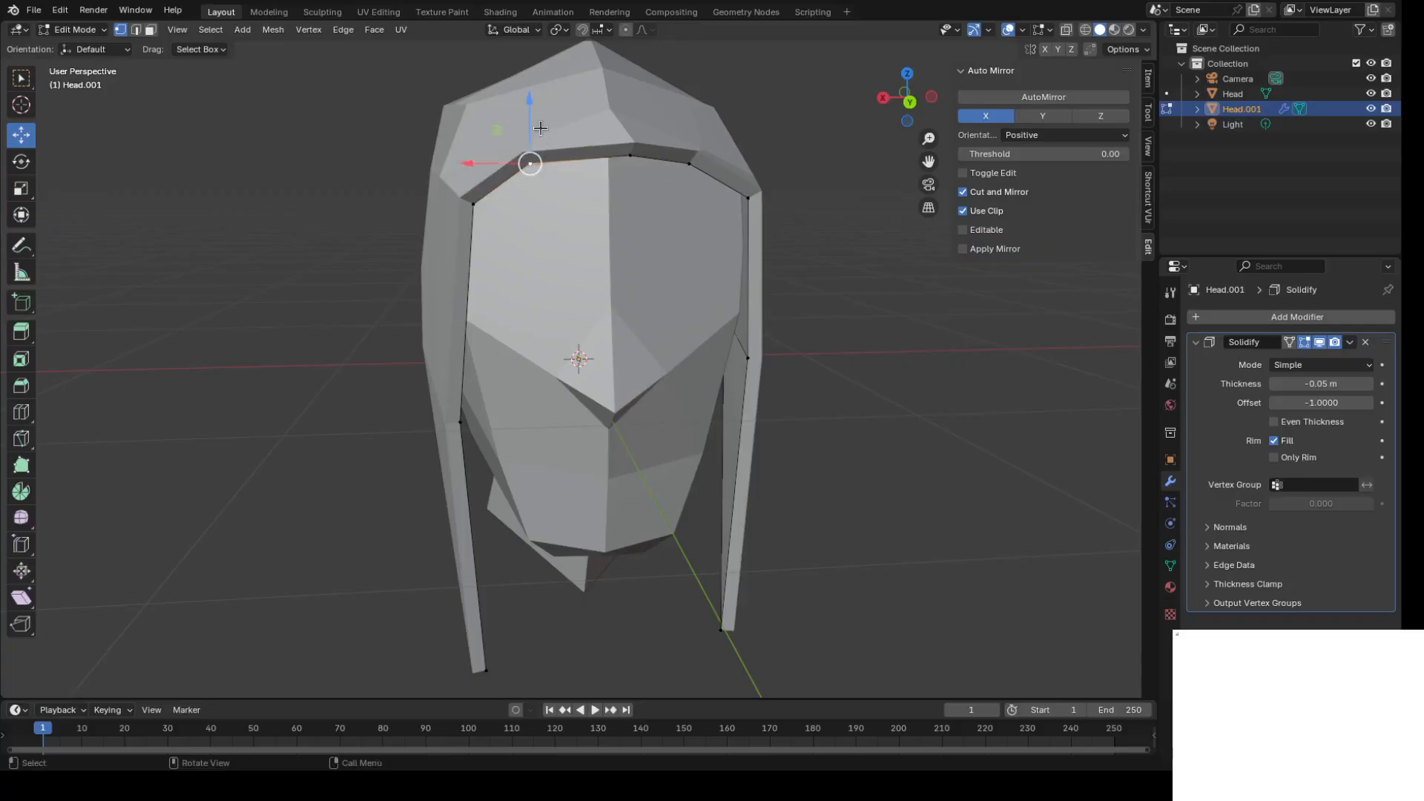
{"action": "left_click_drag", "start_coordinate": [528, 124], "coordinate": [528, 161]}
Pull the same +X hairline vertex forward and further down over the forehead to form a pointed fringe.
{"action": "middle_click_drag", "start_coordinate": [590, 274], "coordinate": [506, 262]}
{"action": "middle_click_drag", "start_coordinate": [448, 216], "coordinate": [363, 277]}
{"action": "left_click_drag", "start_coordinate": [293, 233], "coordinate": [283, 237]}
{"action": "middle_click_drag", "start_coordinate": [320, 279], "coordinate": [381, 280]}
{"action": "left_click_drag", "start_coordinate": [344, 216], "coordinate": [355, 283]}
{"action": "middle_click_drag", "start_coordinate": [405, 312], "coordinate": [496, 262]}
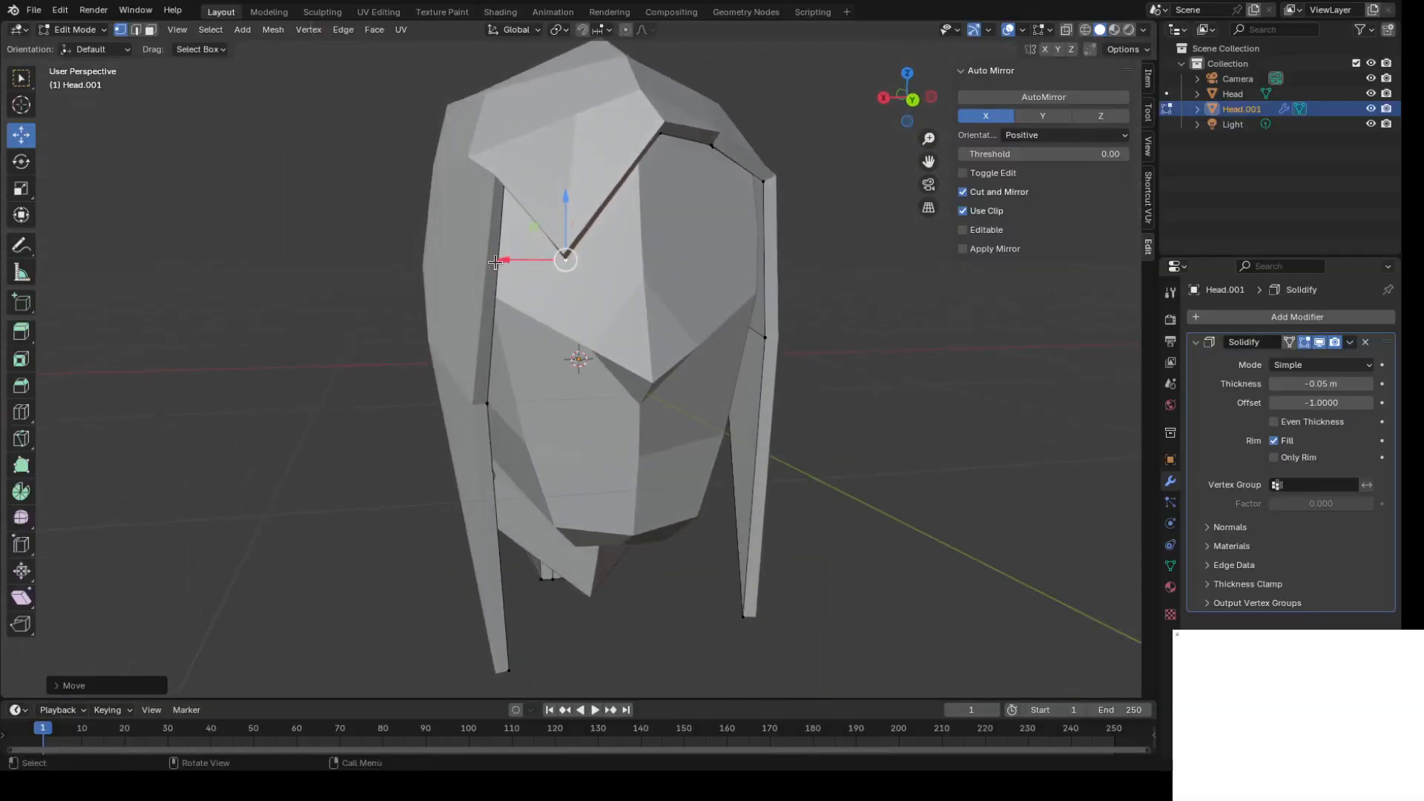
Lower the temple vertex of the hairline on the +X side and raise the fringe vertex beside it into line.
{"action": "left_click", "coordinate": [501, 188]}
{"action": "left_click_drag", "start_coordinate": [504, 145], "coordinate": [563, 162]}
{"action": "left_click", "coordinate": [564, 256]}
{"action": "middle_click_drag", "start_coordinate": [563, 162], "coordinate": [591, 237]}
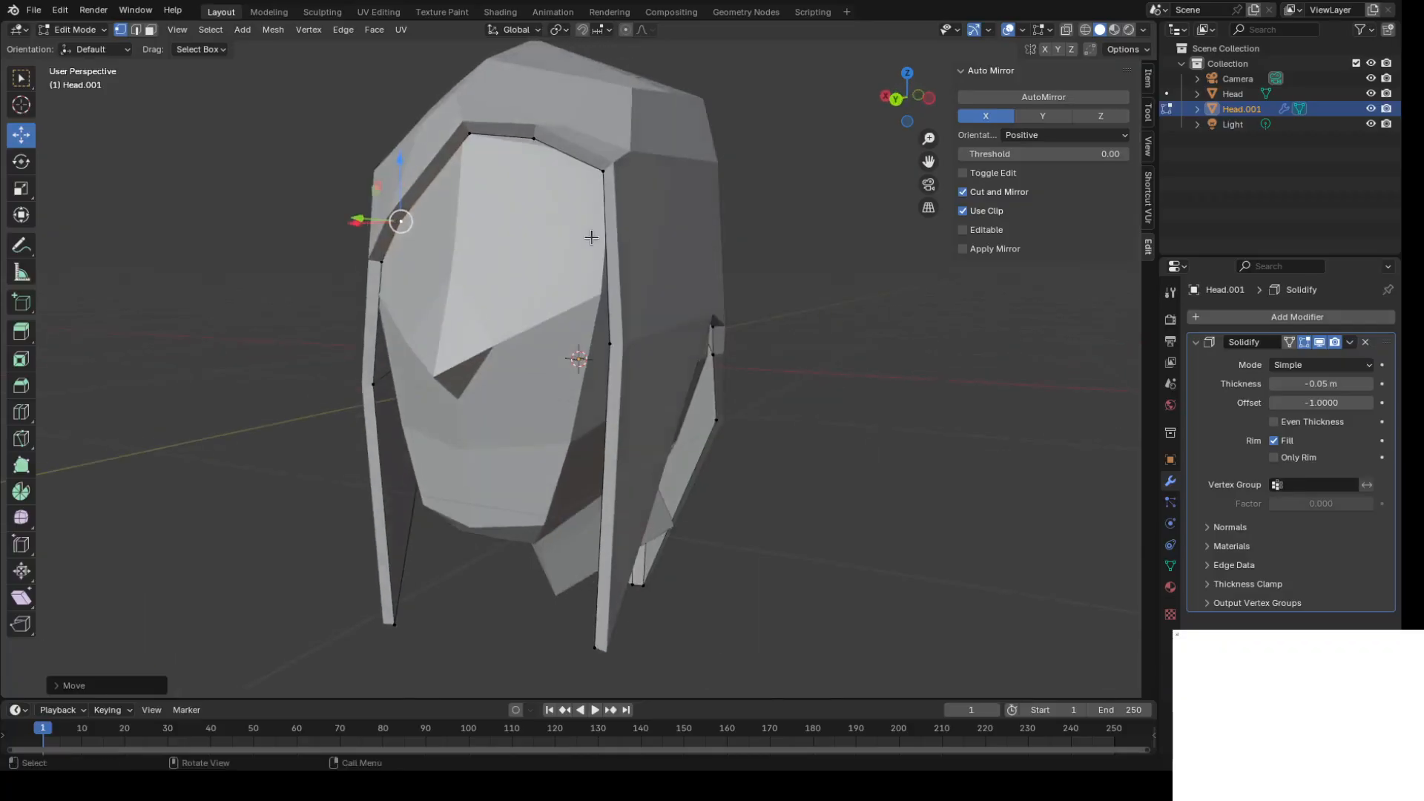
Lower the hairline vertex between the centre and the temple on the -X side.
{"action": "left_click", "coordinate": [535, 136]}
{"action": "left_click_drag", "start_coordinate": [537, 98], "coordinate": [540, 115]}
{"action": "left_click", "coordinate": [541, 137]}
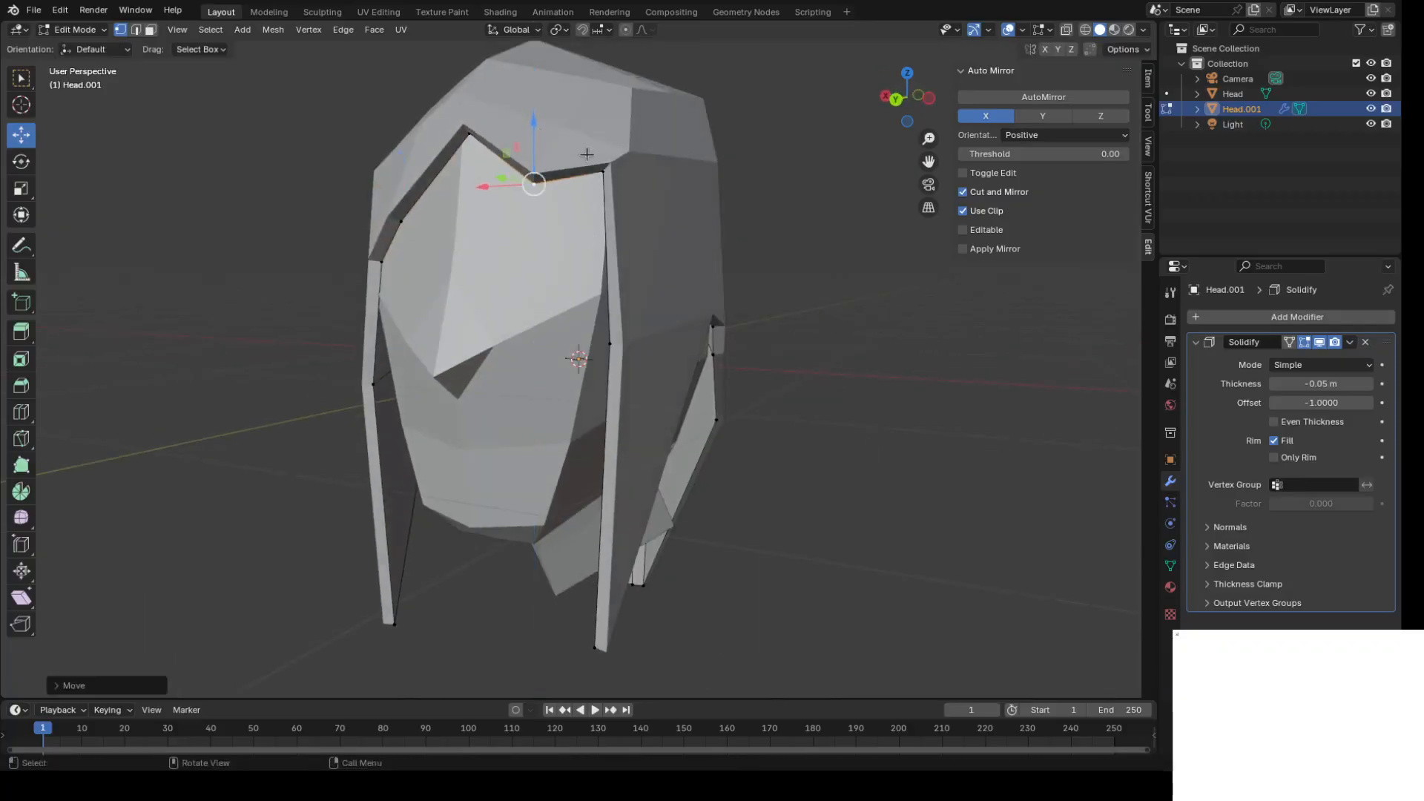
Lower the temple vertex of the hairline on the -X side and shift it inward along X.
{"action": "left_click", "coordinate": [603, 167]}
{"action": "left_click", "coordinate": [812, 206]}
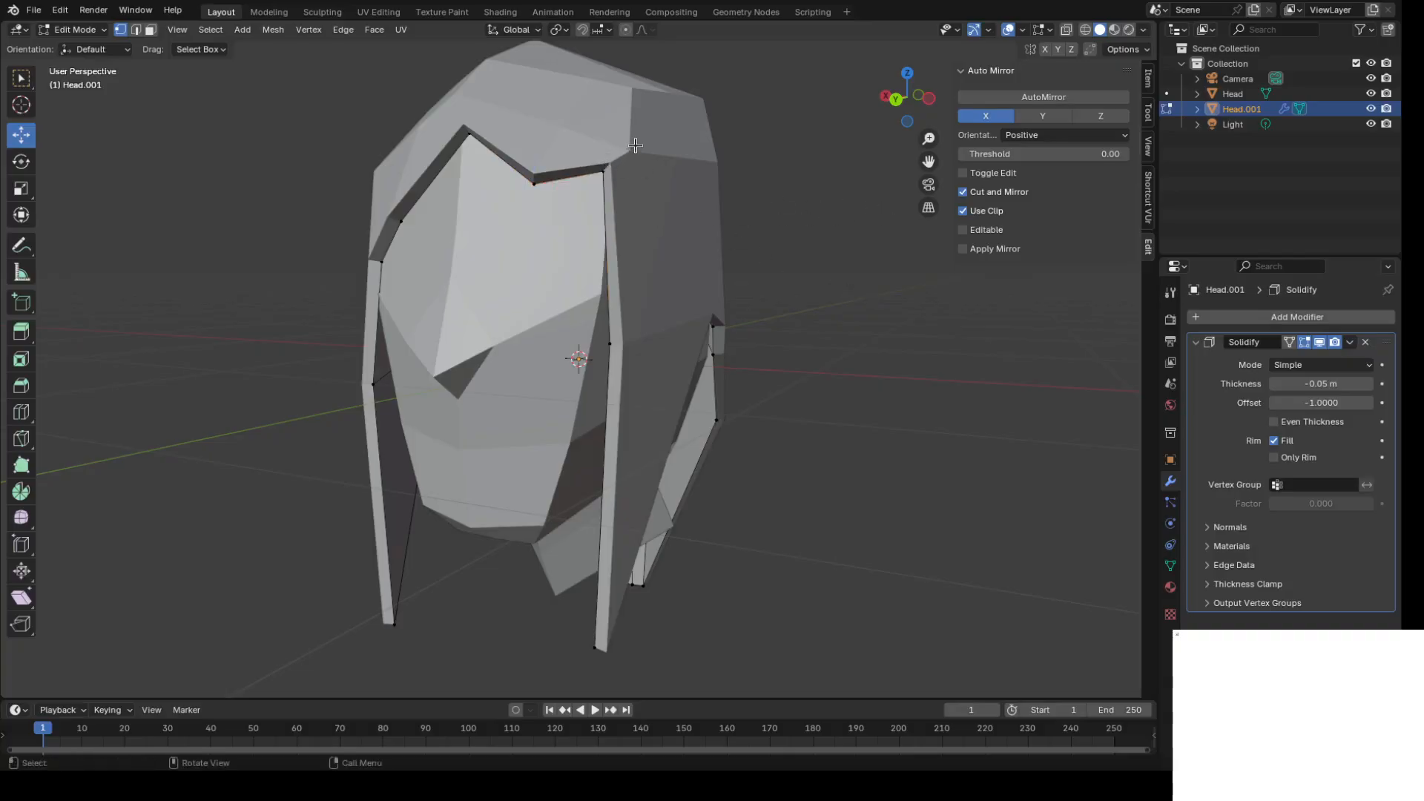
{"action": "left_click_drag", "start_coordinate": [603, 113], "coordinate": [602, 170]}
{"action": "middle_click_drag", "start_coordinate": [734, 245], "coordinate": [766, 235]}
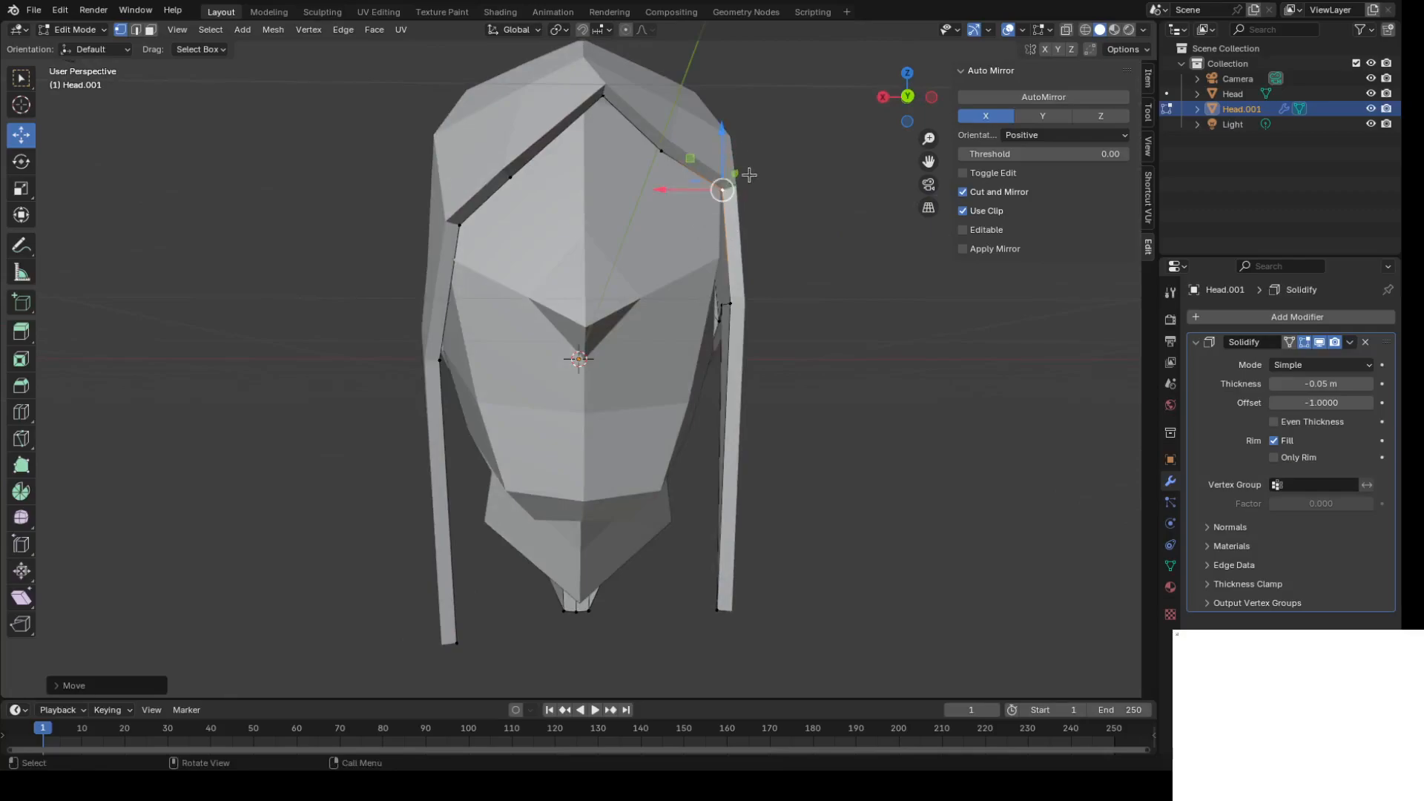
{"action": "left_click_drag", "start_coordinate": [684, 182], "coordinate": [664, 184]}
{"action": "middle_click_drag", "start_coordinate": [664, 185], "coordinate": [731, 288]}
Raise the bend vertex of the -X side lock slightly, shift it inward along X, and move the lock's tip outward.
{"action": "left_click", "coordinate": [678, 292]}
{"action": "mouse_move", "coordinate": [678, 232]}
{"action": "left_mouse_down"}
{"action": "mouse_move", "coordinate": [681, 195]}
{"action": "mouse_move", "coordinate": [680, 215]}
{"action": "left_mouse_up"}
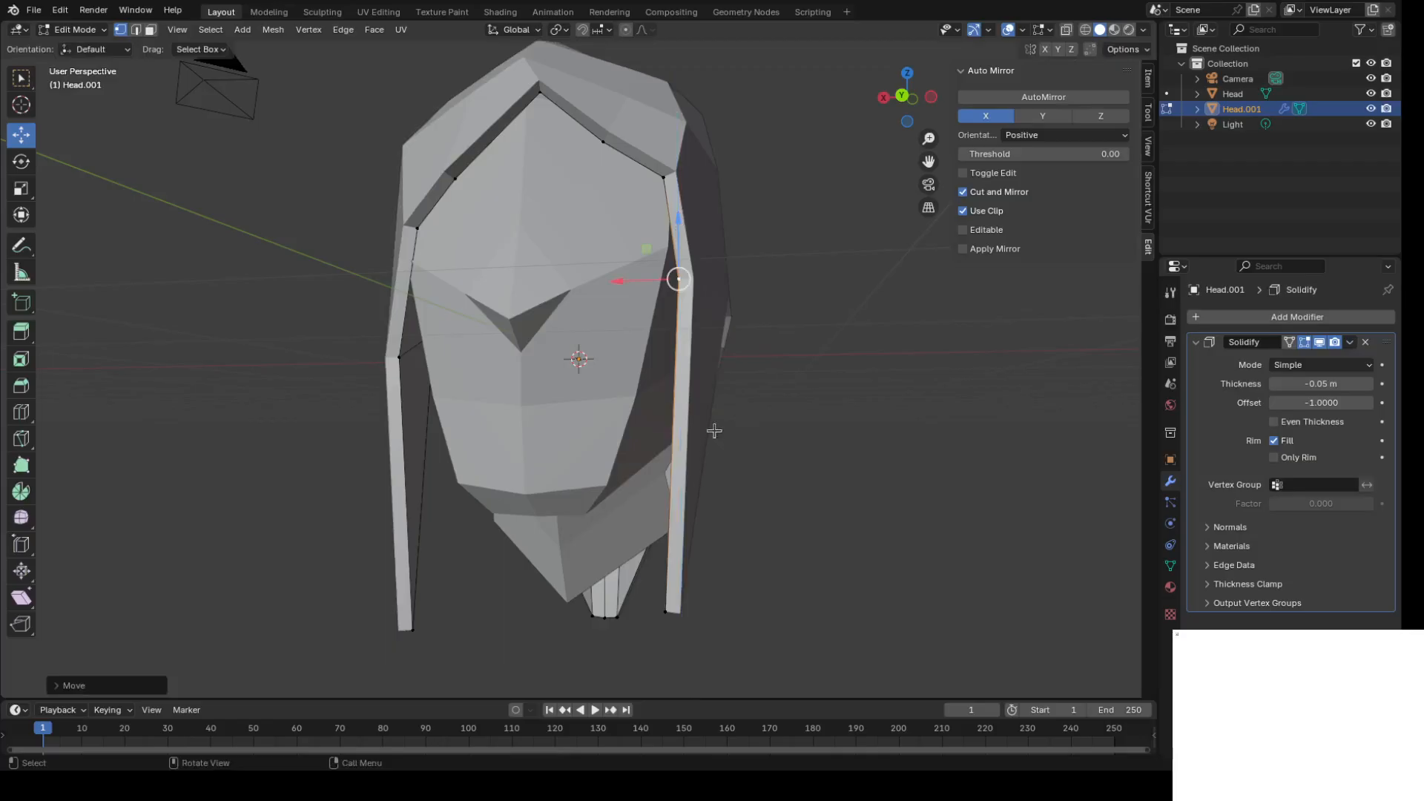
{"action": "left_click_drag", "start_coordinate": [640, 281], "coordinate": [623, 282]}
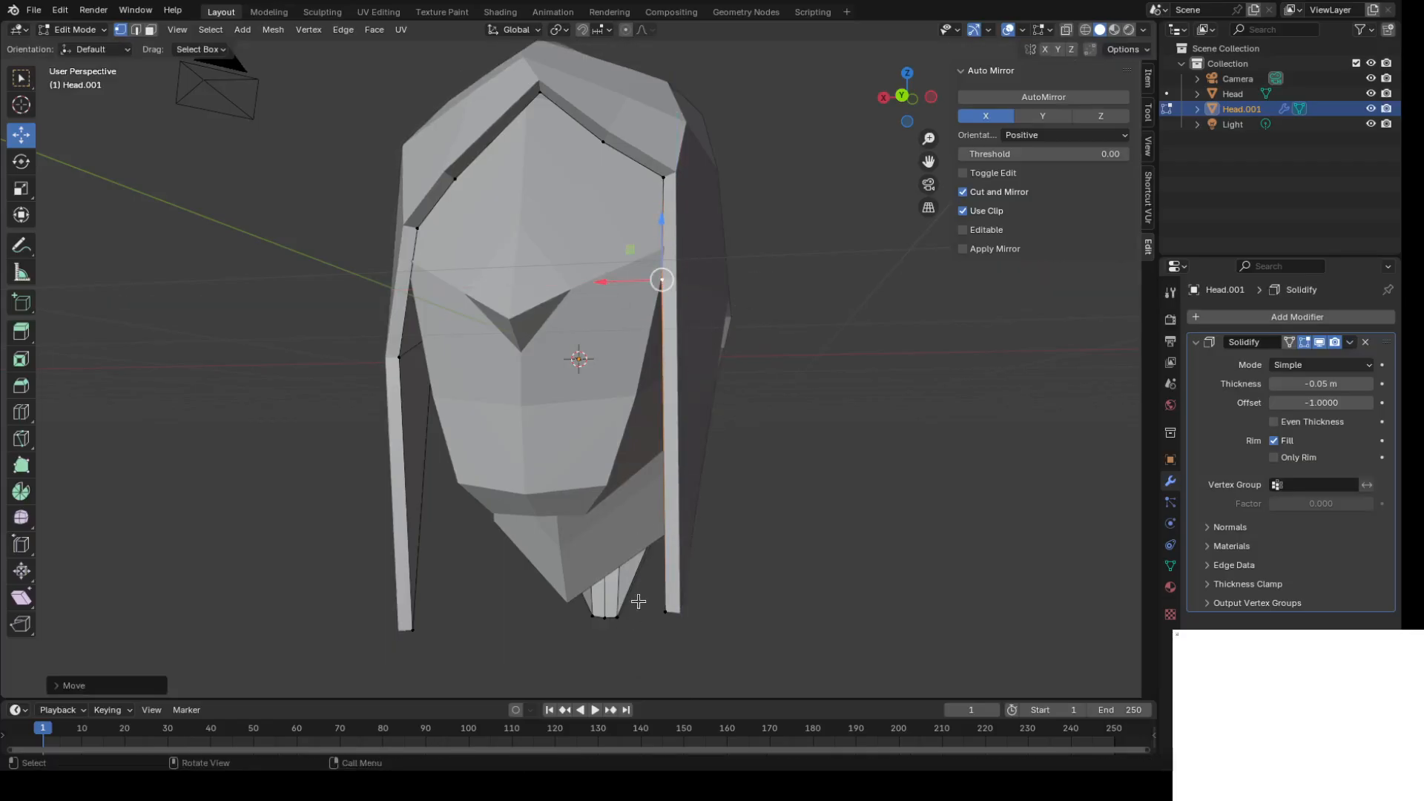
{"action": "left_click", "coordinate": [665, 611]}
{"action": "left_click_drag", "start_coordinate": [631, 612], "coordinate": [668, 613]}
{"action": "left_click", "coordinate": [825, 566]}
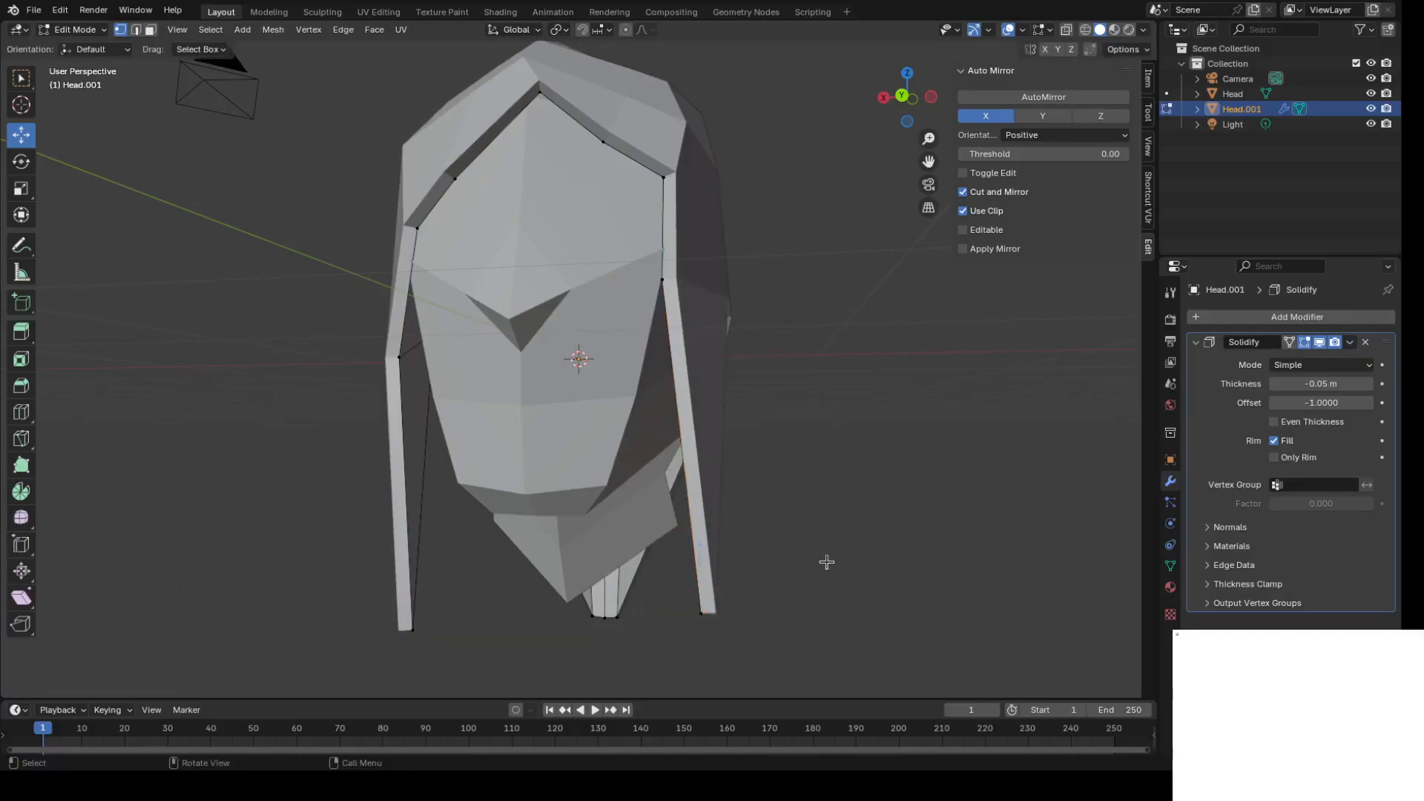
Adjust the rear-edge and apex vertices of the notch behind the +X side lock.
{"action": "middle_click_drag", "start_coordinate": [825, 603], "coordinate": [964, 616]}
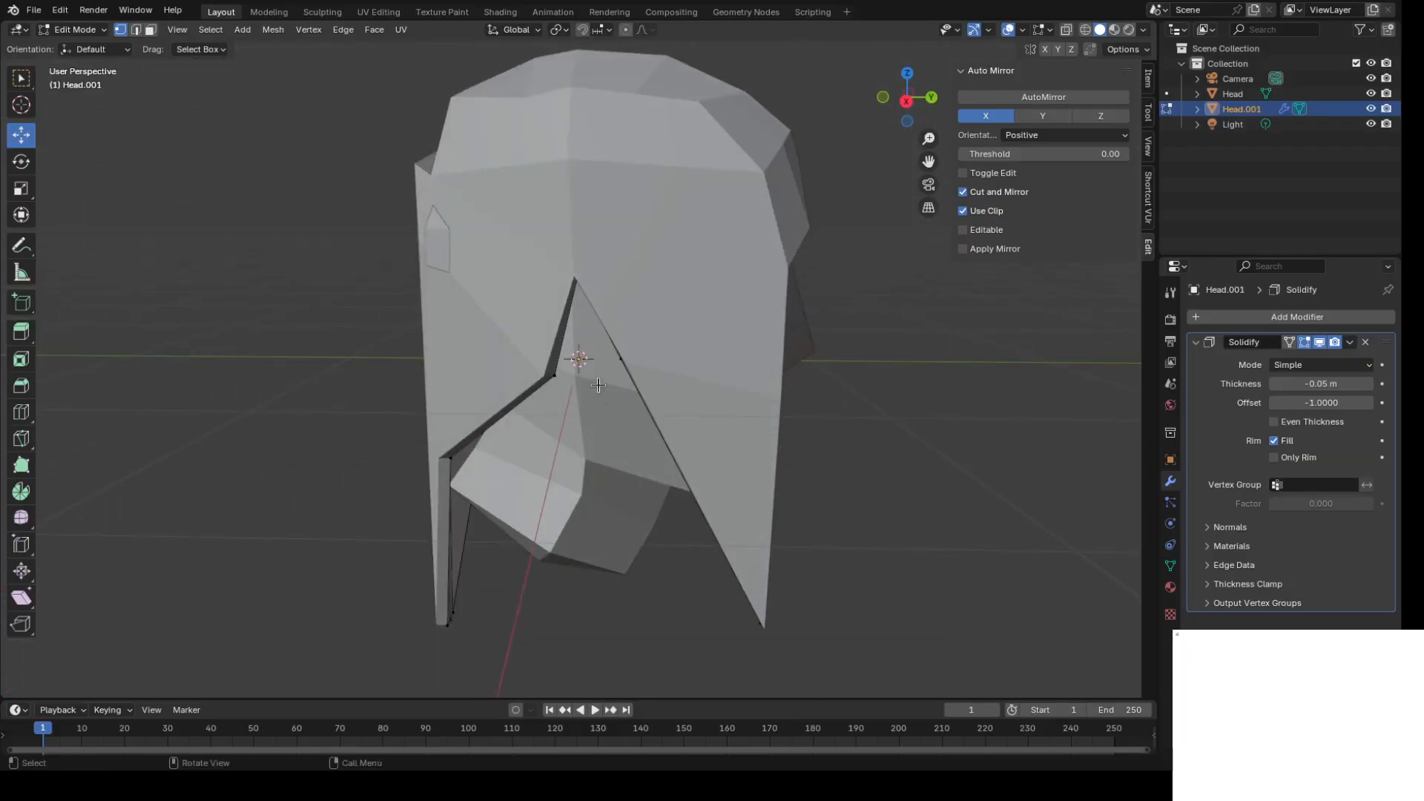
{"action": "left_click_drag", "start_coordinate": [581, 235], "coordinate": [579, 294]}
{"action": "key", "text": "ctrl+z"}
{"action": "left_click", "coordinate": [557, 376]}
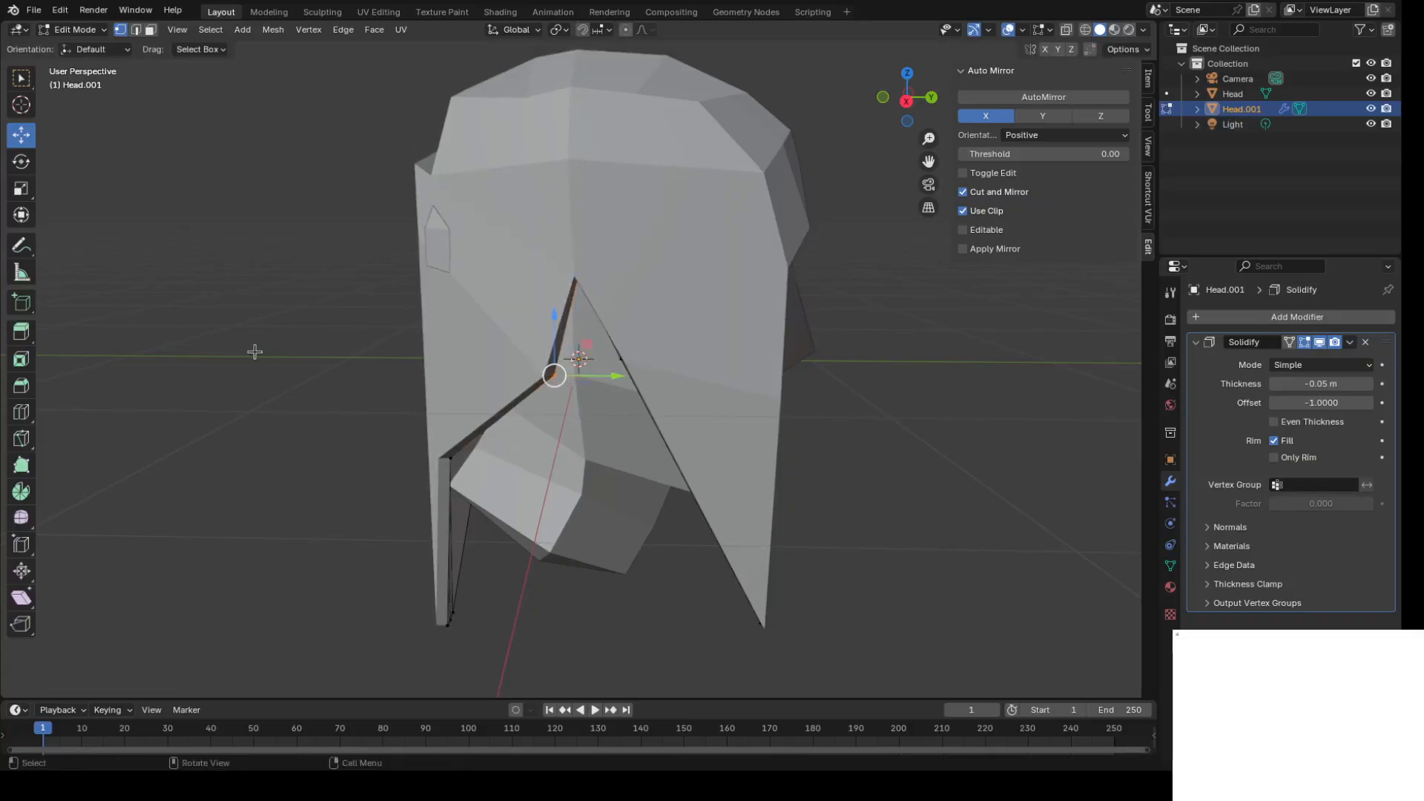
{"action": "mouse_move", "coordinate": [550, 324]}
{"action": "left_mouse_down"}
{"action": "mouse_move", "coordinate": [553, 297]}
{"action": "mouse_move", "coordinate": [575, 287]}
{"action": "mouse_move", "coordinate": [577, 319]}
{"action": "left_mouse_up"}
{"action": "left_click", "coordinate": [580, 255]}
Raise the hairline vertex between the centre and the temple on the +X side.
{"action": "middle_click_drag", "start_coordinate": [577, 319], "coordinate": [734, 401]}
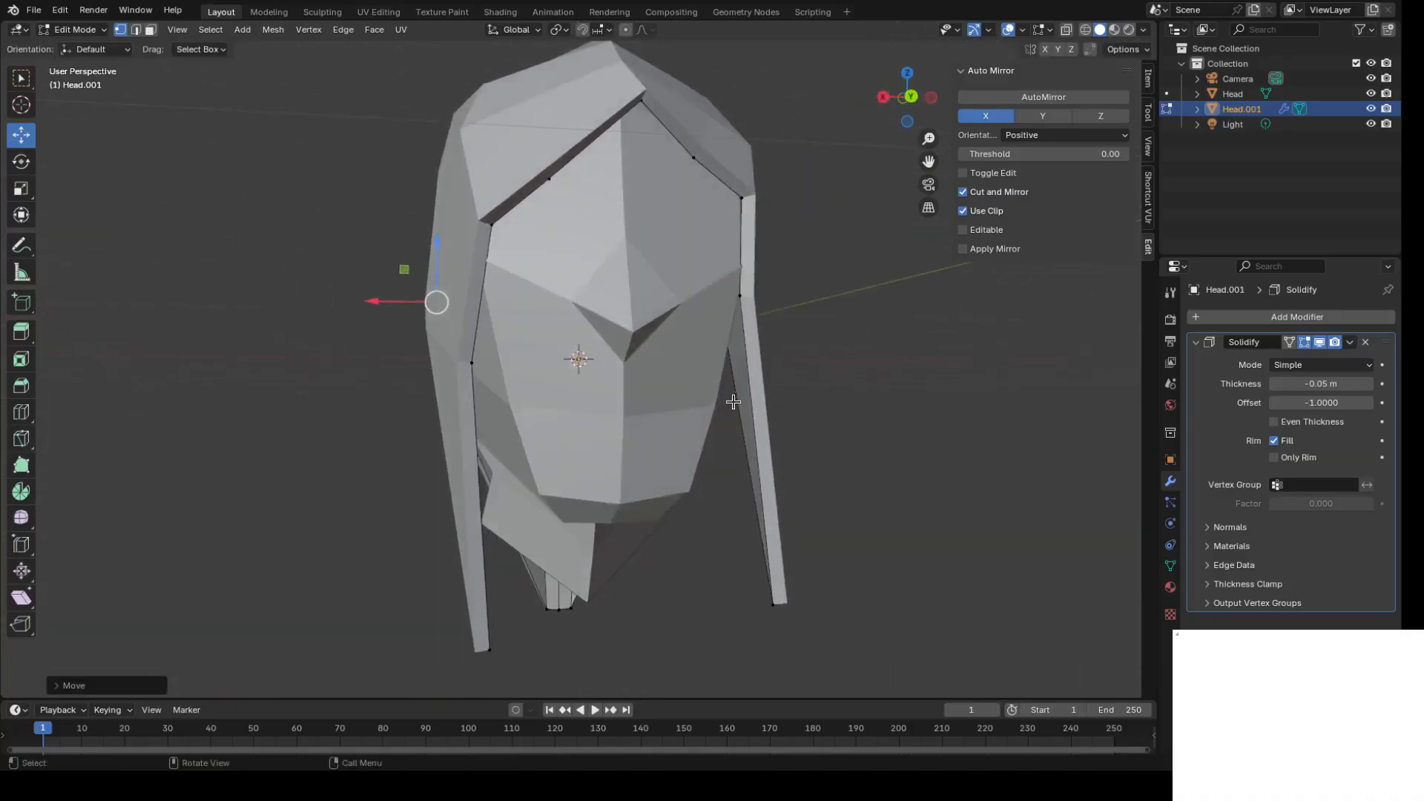
{"action": "scroll", "coordinate": [821, 359], "scroll_direction": "down", "scroll_amount": 5}
{"action": "mouse_move", "coordinate": [820, 394]}
{"action": "middle_mouse_down"}
{"action": "mouse_move", "coordinate": [878, 423]}
{"action": "mouse_move", "coordinate": [943, 384]}
{"action": "mouse_move", "coordinate": [1027, 426]}
{"action": "mouse_move", "coordinate": [737, 436]}
{"action": "mouse_move", "coordinate": [786, 423]}
{"action": "mouse_move", "coordinate": [748, 412]}
{"action": "mouse_move", "coordinate": [792, 397]}
{"action": "middle_mouse_up"}
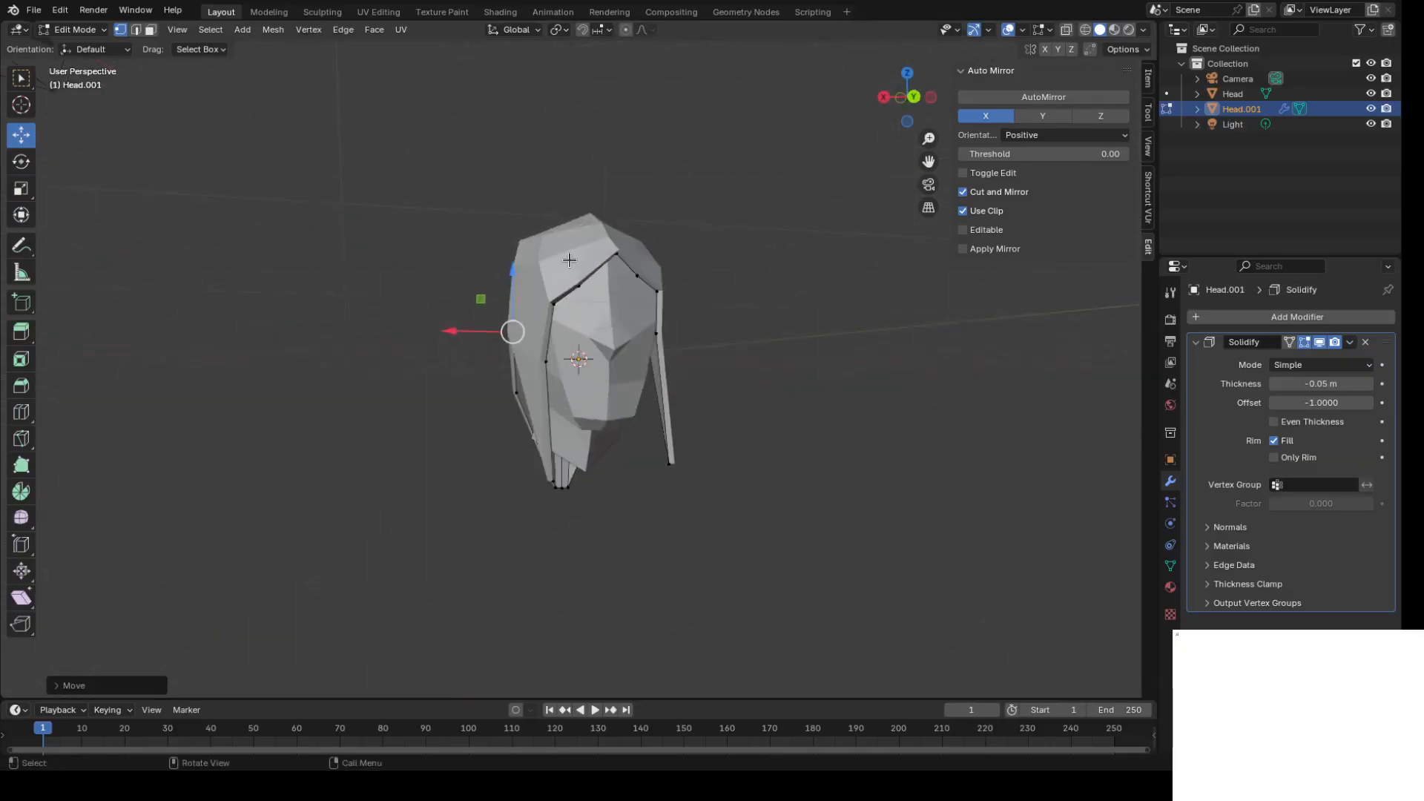
{"action": "left_click", "coordinate": [579, 286]}
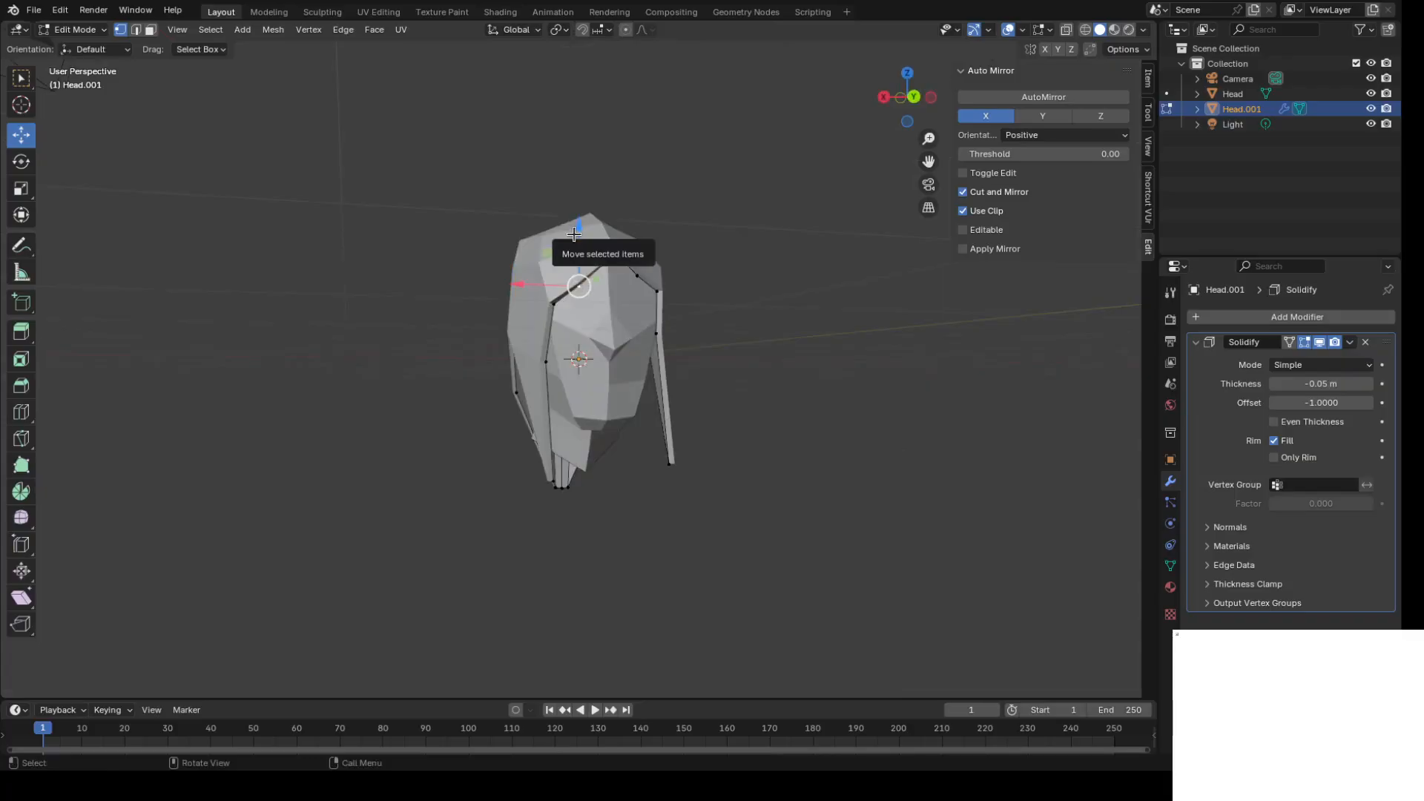
{"action": "left_click_drag", "start_coordinate": [583, 235], "coordinate": [585, 215]}
{"action": "middle_click_drag", "start_coordinate": [589, 318], "coordinate": [559, 322]}
{"action": "scroll", "coordinate": [559, 321], "scroll_direction": "up", "scroll_amount": 3}
{"action": "scroll", "coordinate": [564, 297], "scroll_direction": "up", "scroll_amount": 2}
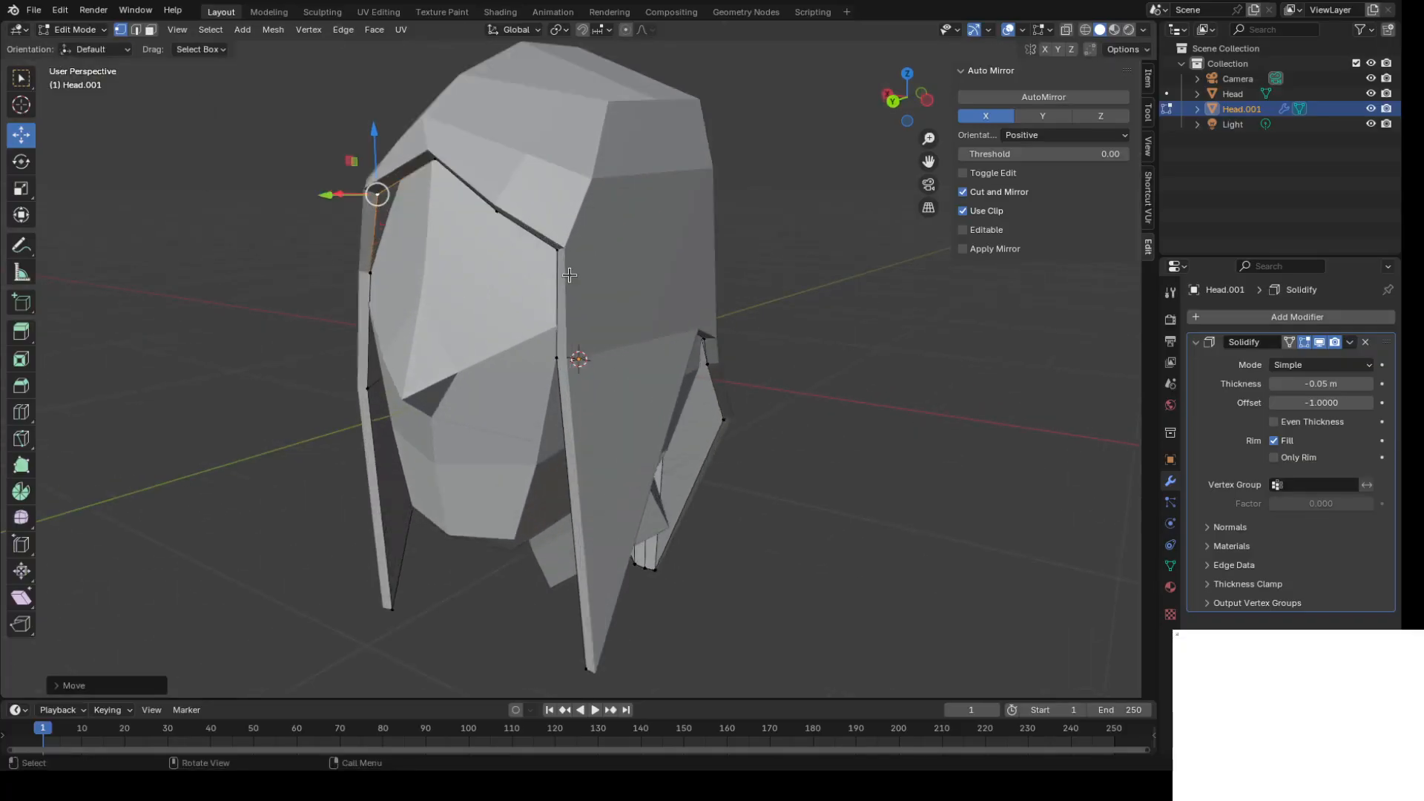
Reposition the temple vertex of the hairline on the -X side slightly.
{"action": "left_click", "coordinate": [556, 250]}
{"action": "middle_click_drag", "start_coordinate": [862, 278], "coordinate": [890, 304]}
{"action": "left_click_drag", "start_coordinate": [419, 279], "coordinate": [434, 269]}
Examine the back of the hair cap and the notch behind the -X side lock for geometry poking through the surface.
{"action": "middle_click_drag", "start_coordinate": [480, 296], "coordinate": [466, 266]}
{"action": "middle_click_drag", "start_coordinate": [405, 198], "coordinate": [282, 291]}
{"action": "middle_click_drag", "start_coordinate": [558, 275], "coordinate": [522, 236]}
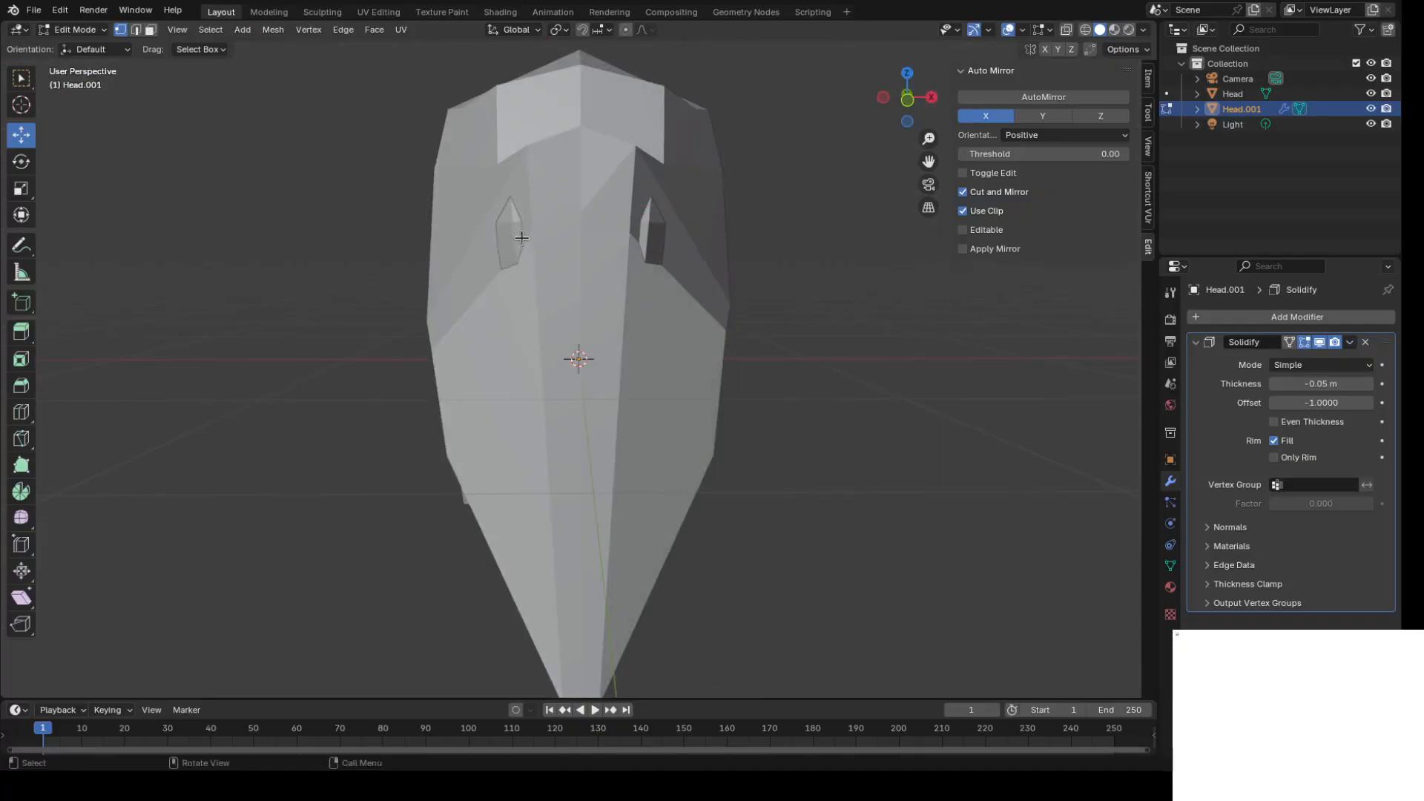
{"action": "middle_click_drag", "start_coordinate": [415, 291], "coordinate": [477, 305]}
{"action": "scroll", "coordinate": [558, 288], "scroll_direction": "up", "scroll_amount": 3}
{"action": "middle_click_drag", "start_coordinate": [607, 216], "coordinate": [524, 267]}
{"action": "middle_click_drag", "start_coordinate": [483, 312], "coordinate": [658, 304]}
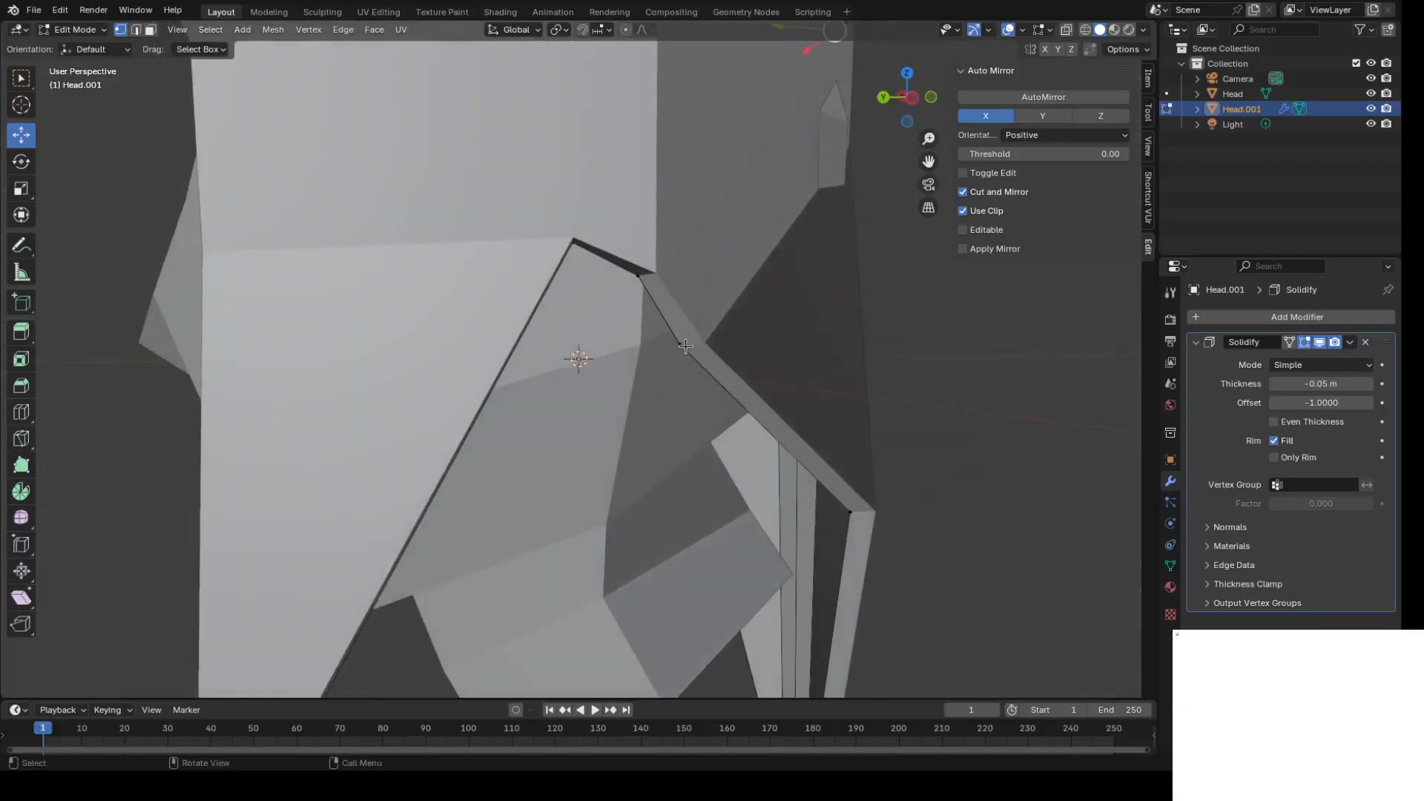
{"action": "middle_click_drag", "start_coordinate": [787, 282], "coordinate": [604, 279]}
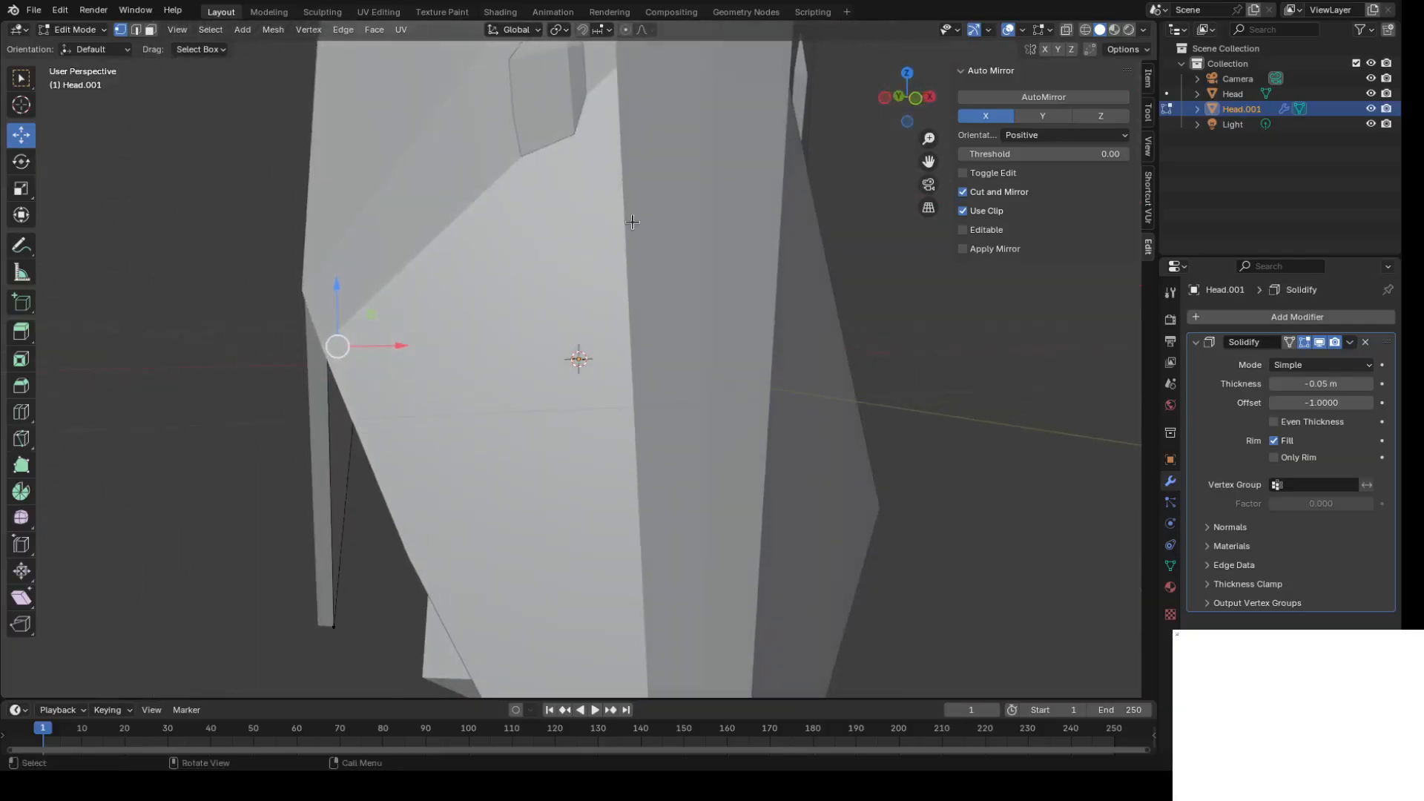
Switch the viewport to wireframe shading and hide the Head object to isolate the hair mesh.
{"action": "scroll", "coordinate": [633, 222], "scroll_direction": "down", "scroll_amount": 2}
{"action": "left_click", "coordinate": [1087, 30]}
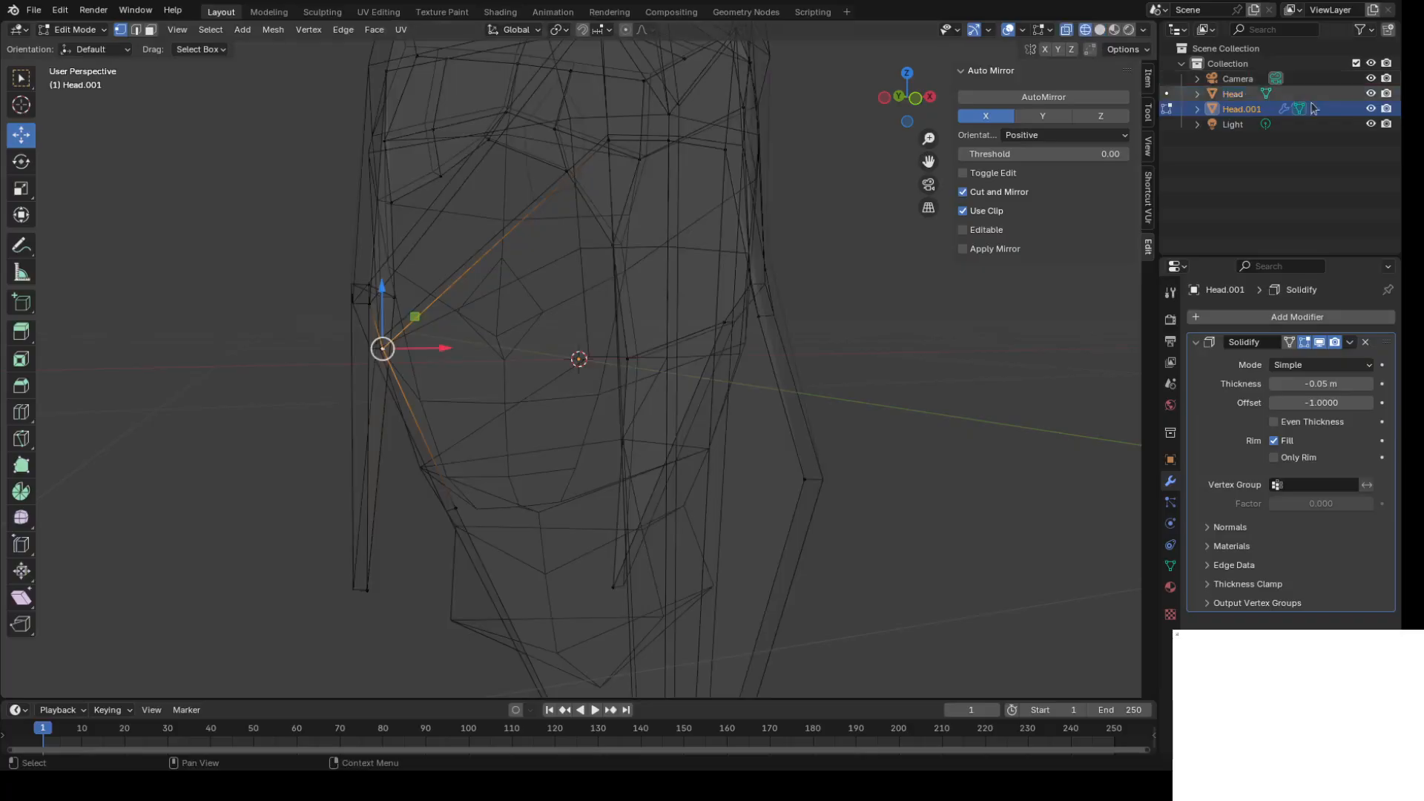
{"action": "left_click", "coordinate": [1372, 94]}
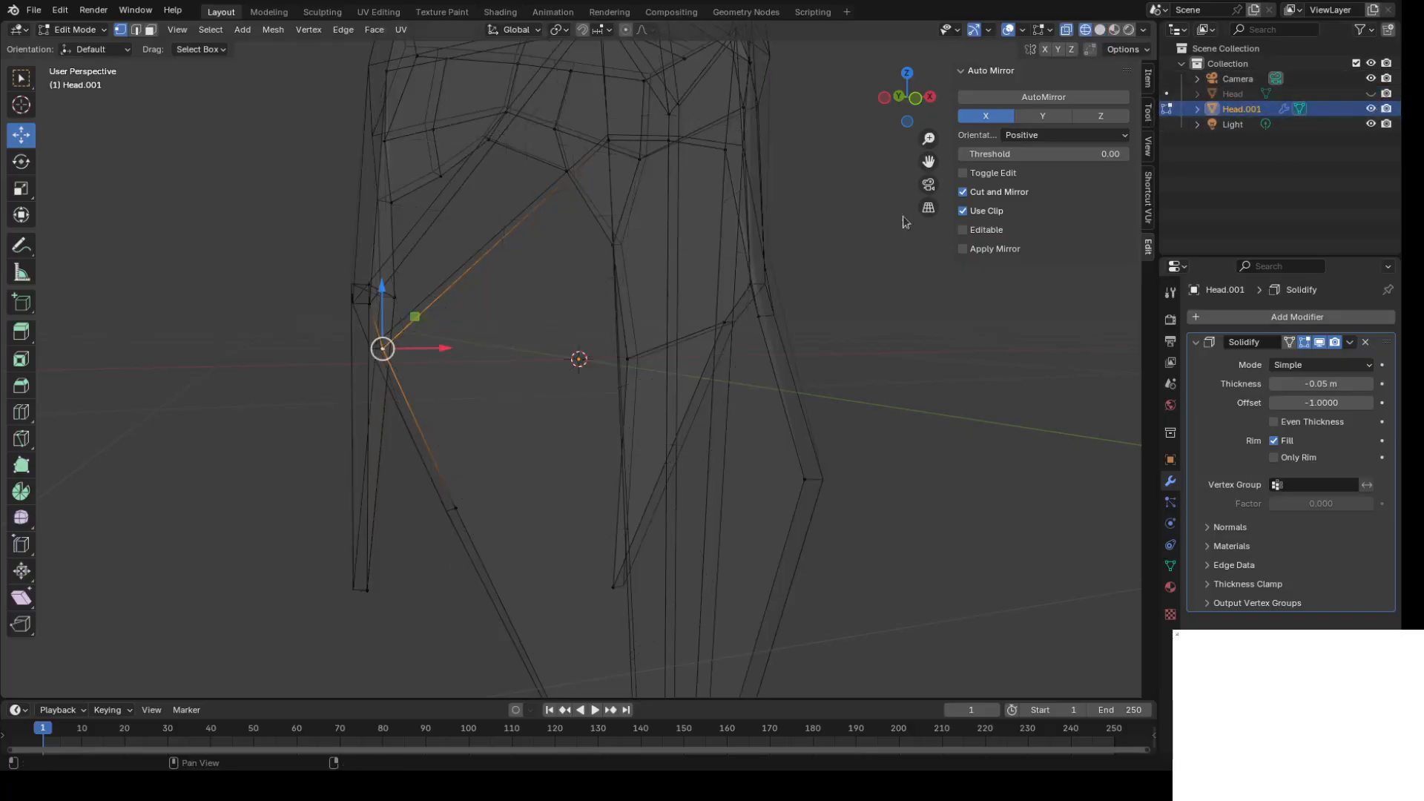
{"action": "middle_click_drag", "start_coordinate": [704, 273], "coordinate": [767, 255]}
Pull the rear vertices on both sides of the hair cap's back outward along Y.
{"action": "left_click", "coordinate": [704, 304]}
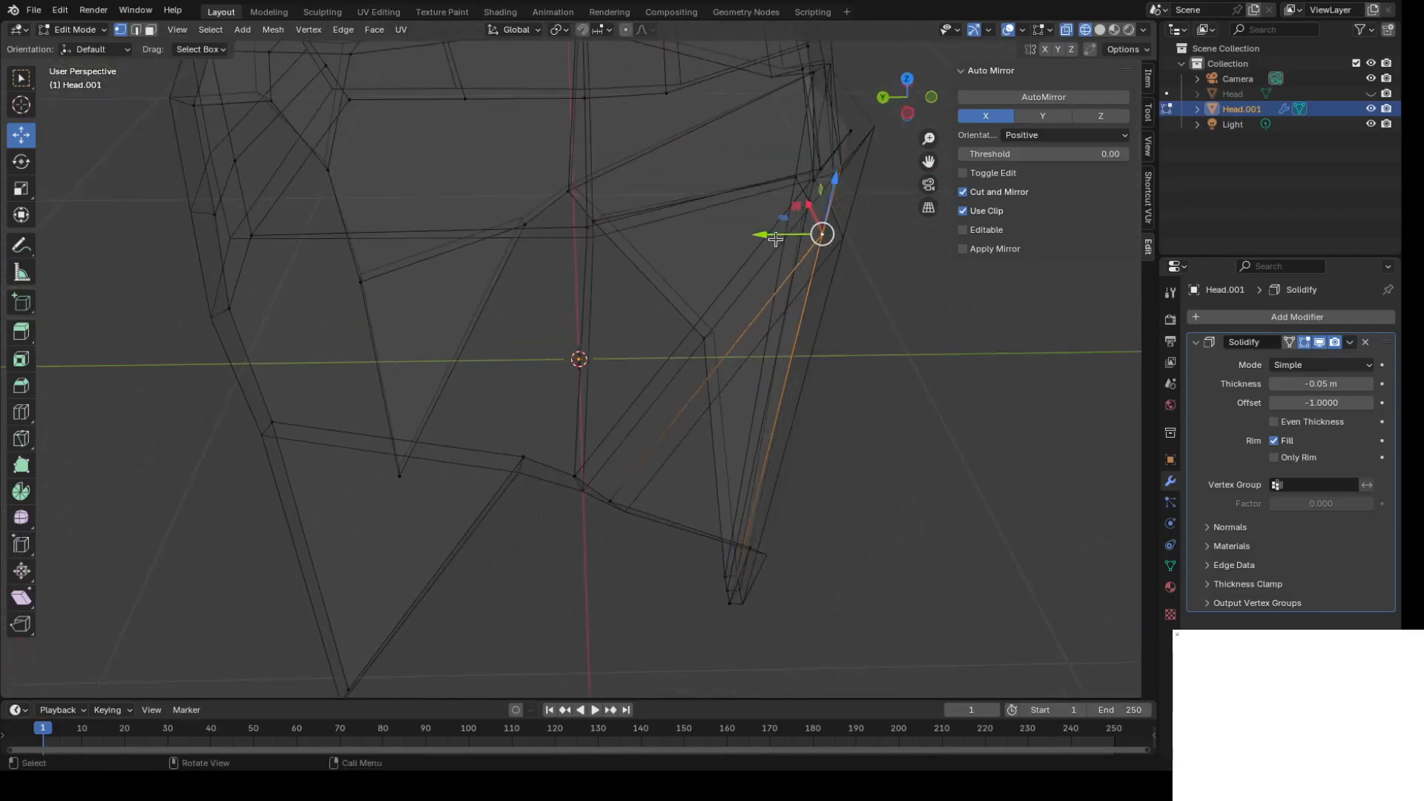
{"action": "left_click_drag", "start_coordinate": [775, 239], "coordinate": [791, 239]}
{"action": "middle_click_drag", "start_coordinate": [948, 343], "coordinate": [699, 314]}
{"action": "middle_click_drag", "start_coordinate": [488, 253], "coordinate": [382, 265]}
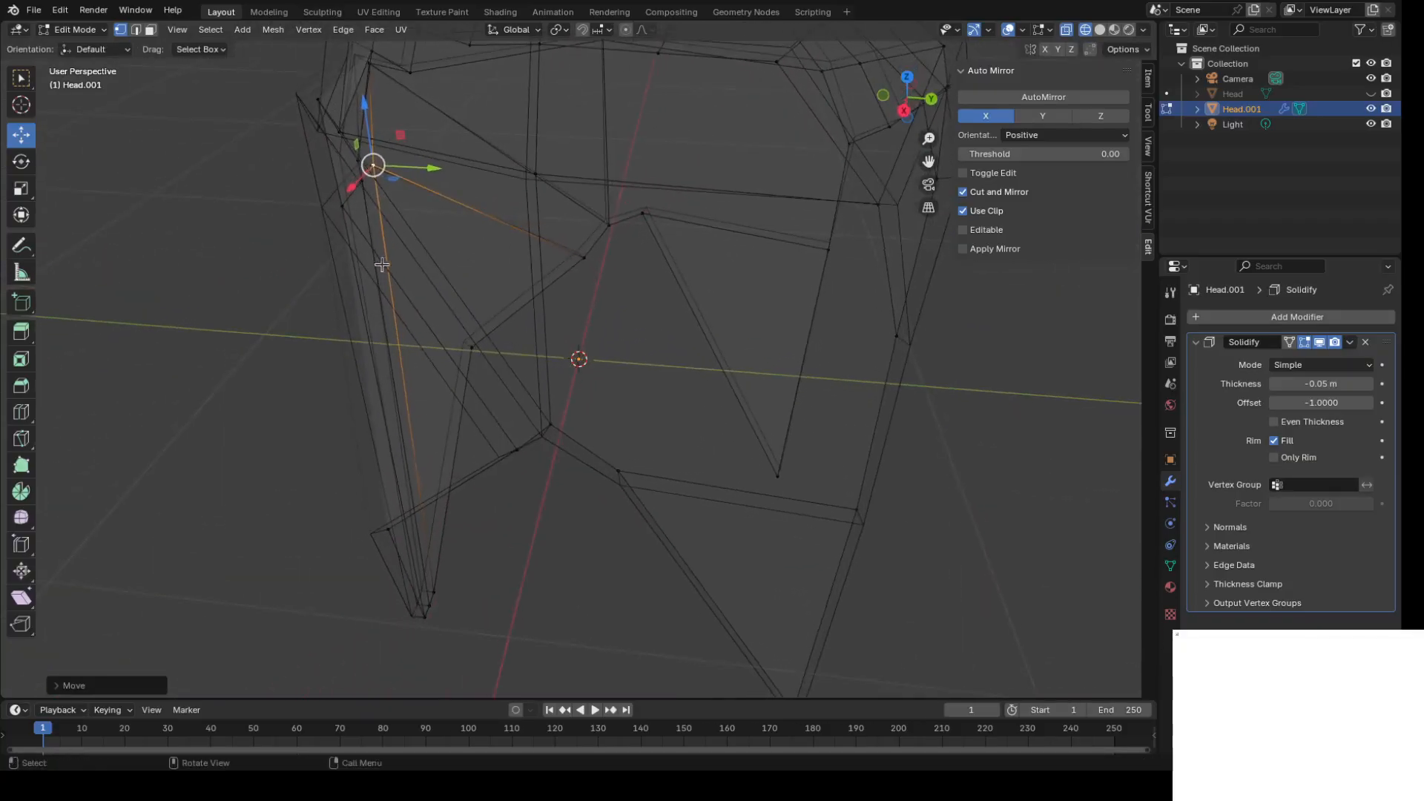
{"action": "left_click", "coordinate": [339, 207]}
{"action": "left_click_drag", "start_coordinate": [395, 210], "coordinate": [379, 210]}
{"action": "middle_click_drag", "start_coordinate": [425, 267], "coordinate": [588, 298]}
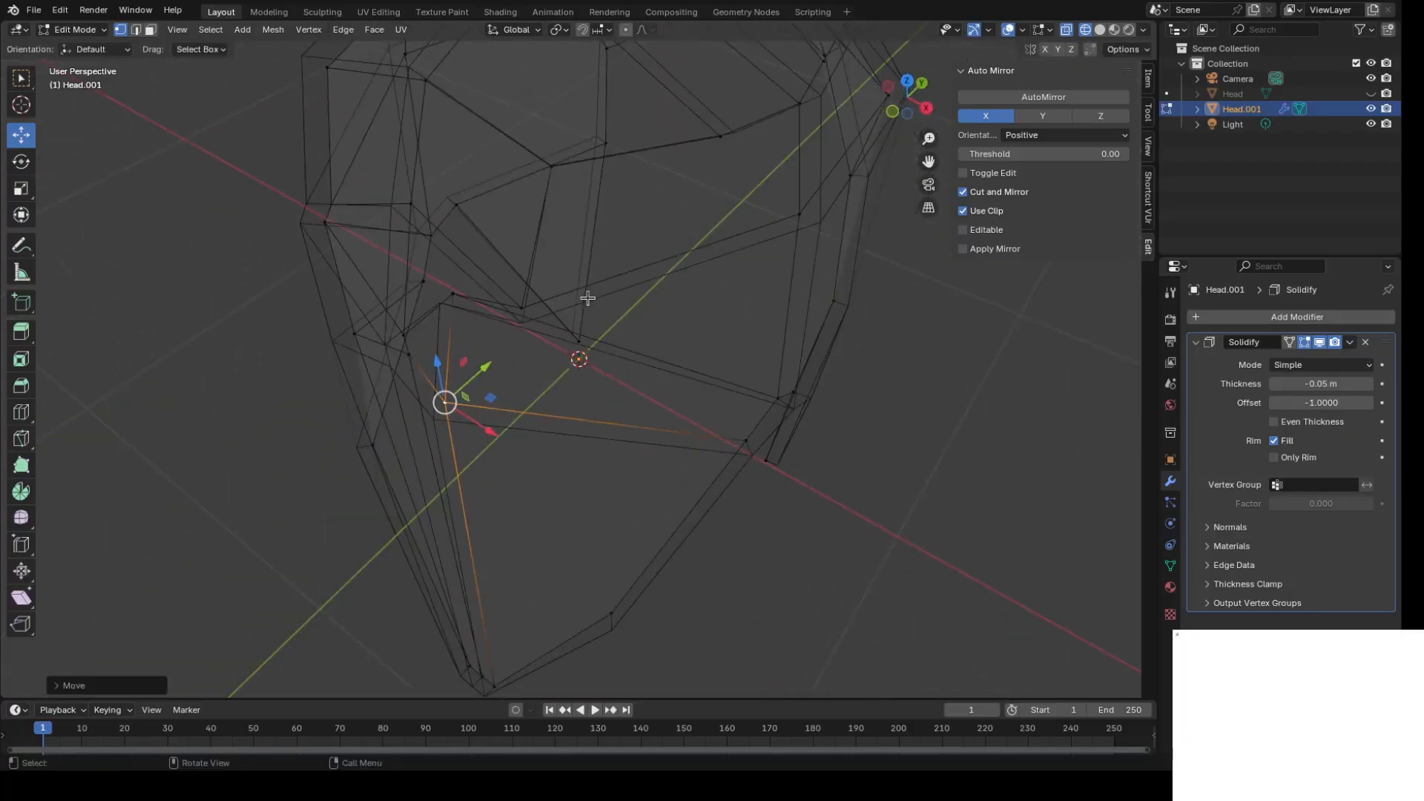
Shift the side vertices near the rear of the hair cap along X, one on the +X side and one on the -X side.
{"action": "left_click", "coordinate": [745, 445]}
{"action": "left_click_drag", "start_coordinate": [801, 473], "coordinate": [749, 481]}
{"action": "middle_click_drag", "start_coordinate": [423, 398], "coordinate": [641, 383]}
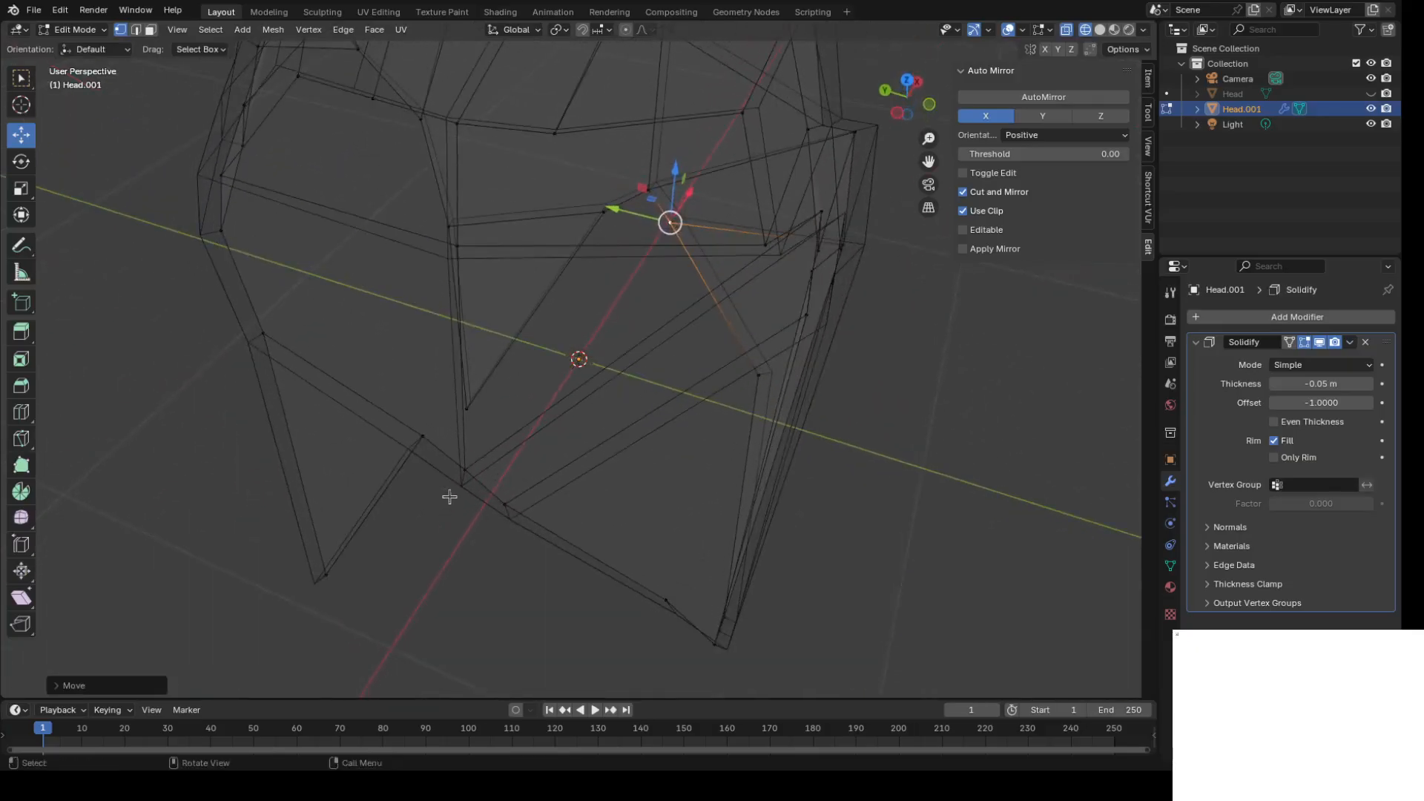
{"action": "left_click", "coordinate": [466, 473]}
{"action": "left_click_drag", "start_coordinate": [493, 434], "coordinate": [496, 442]}
Show the Head object again and return the viewport to solid shading.
{"action": "left_click", "coordinate": [1371, 94]}
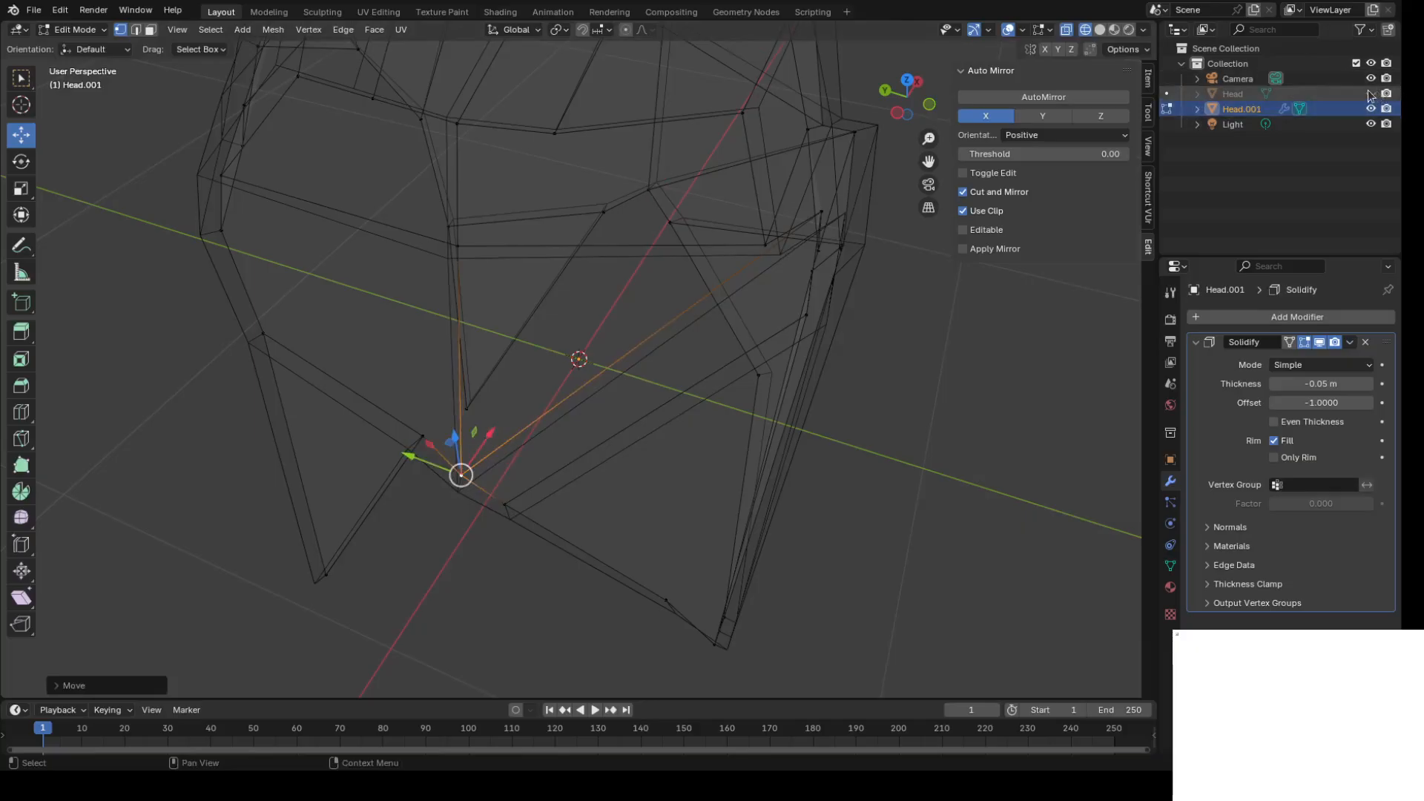
{"action": "left_click", "coordinate": [1101, 30]}
{"action": "middle_click_drag", "start_coordinate": [936, 422], "coordinate": [789, 413]}
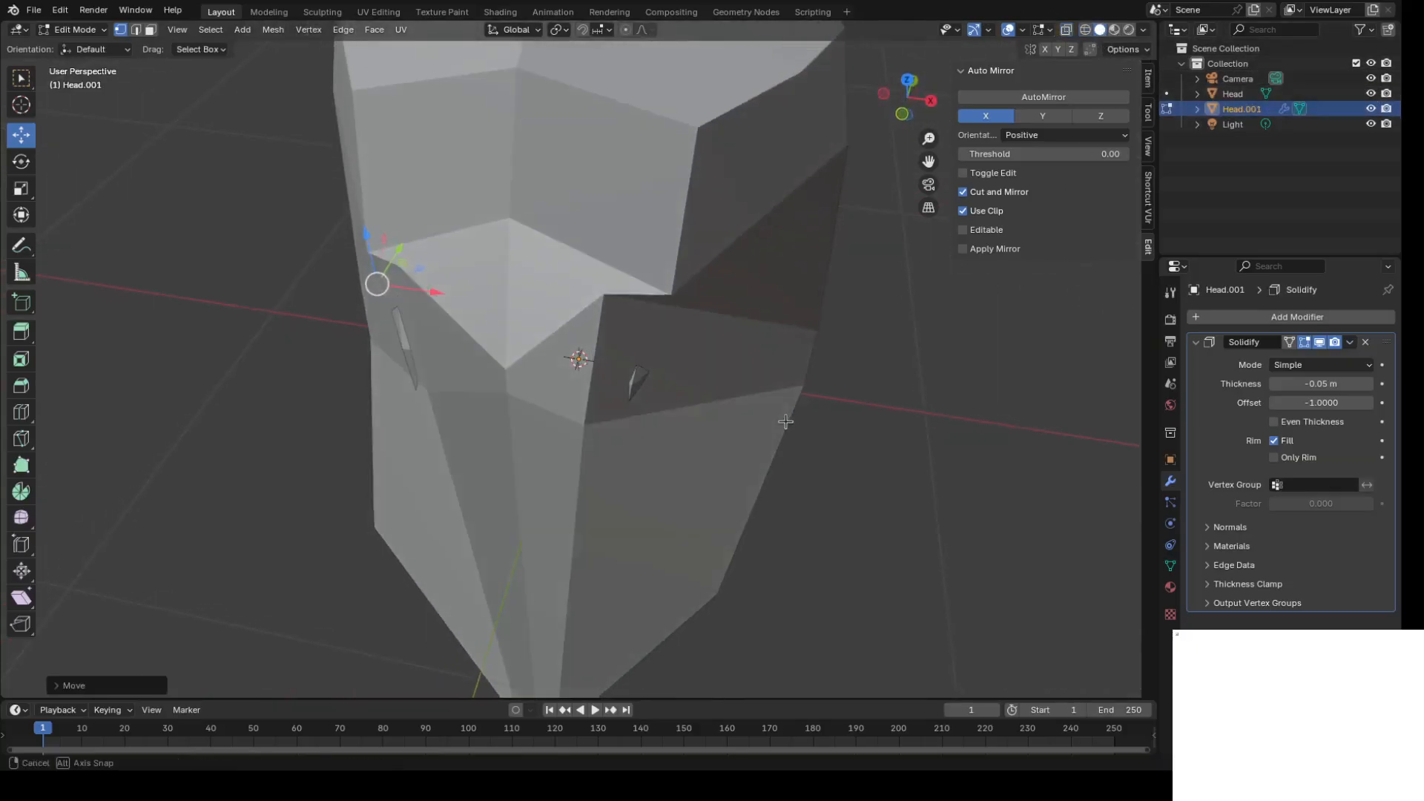
Move the +X side vertex of the hair cap inward along X and the lower +X back-corner vertex outward.
{"action": "left_click", "coordinate": [793, 397]}
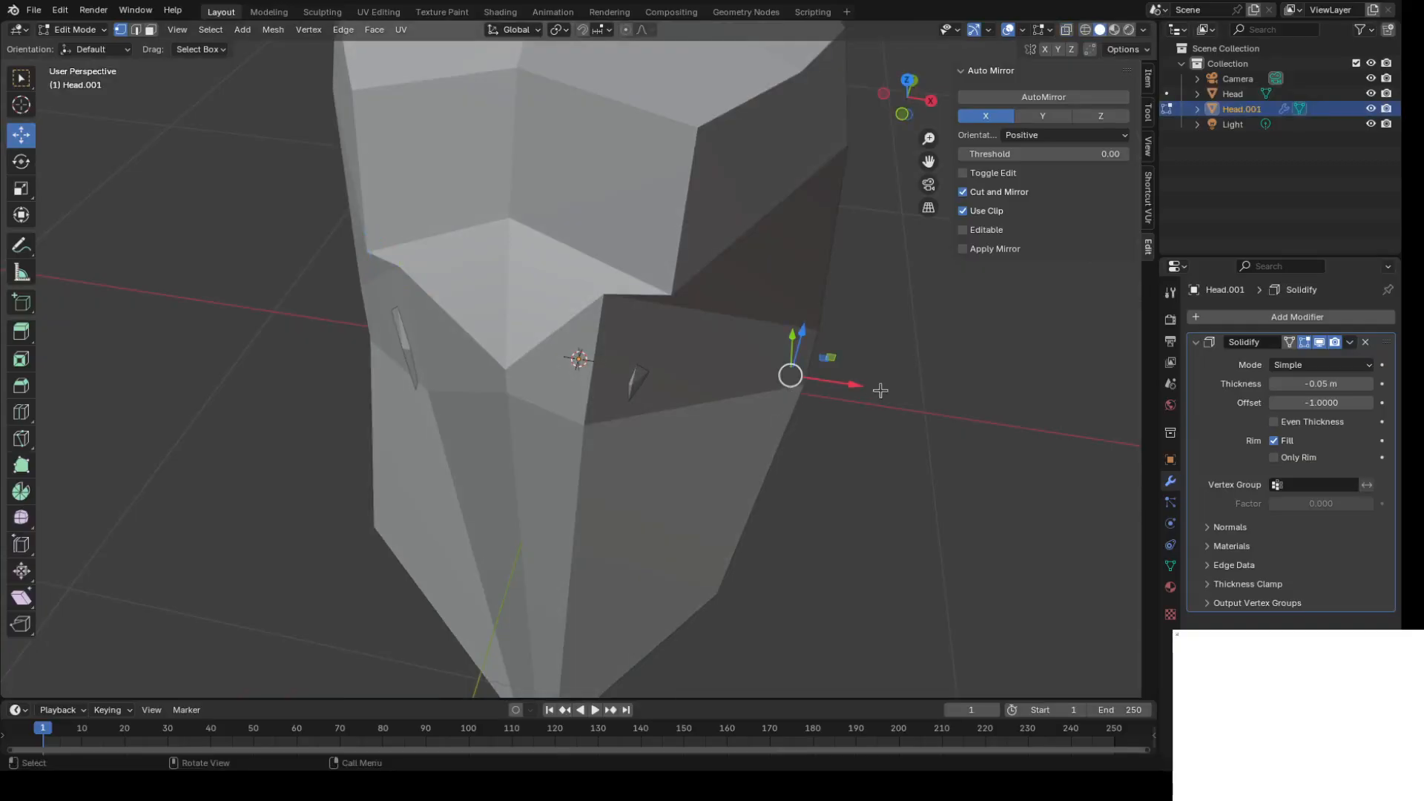
{"action": "left_click_drag", "start_coordinate": [864, 389], "coordinate": [814, 390]}
{"action": "left_click", "coordinate": [573, 409]}
{"action": "left_click_drag", "start_coordinate": [637, 418], "coordinate": [651, 419]}
{"action": "middle_click_drag", "start_coordinate": [481, 410], "coordinate": [514, 407]}
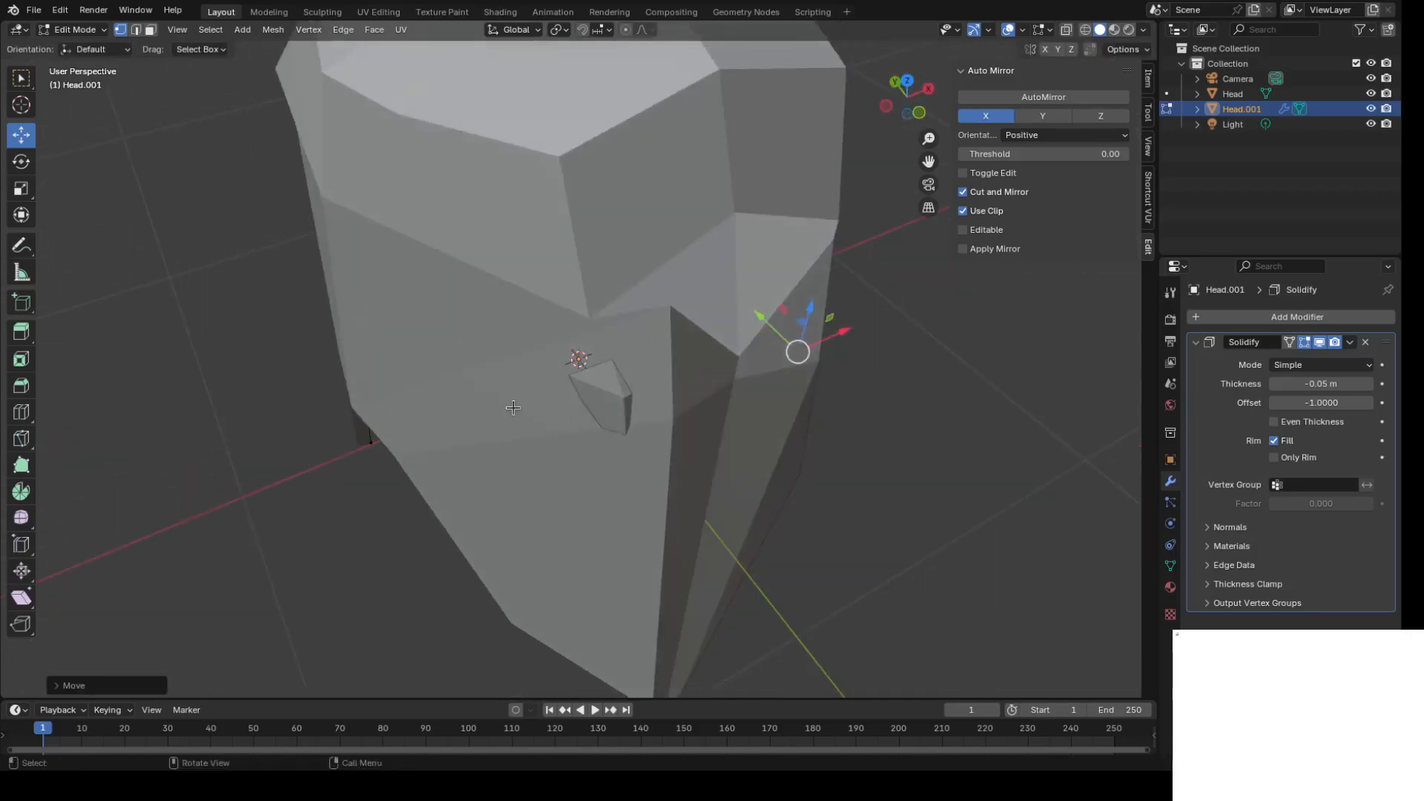
Move the lower and upper back-corner vertices on the -X side outward along X to cover the protruding geometry.
{"action": "left_click", "coordinate": [530, 412]}
{"action": "left_click", "coordinate": [658, 402]}
{"action": "left_click_drag", "start_coordinate": [714, 377], "coordinate": [698, 385]}
{"action": "left_click", "coordinate": [668, 313]}
{"action": "left_click_drag", "start_coordinate": [697, 286], "coordinate": [695, 297]}
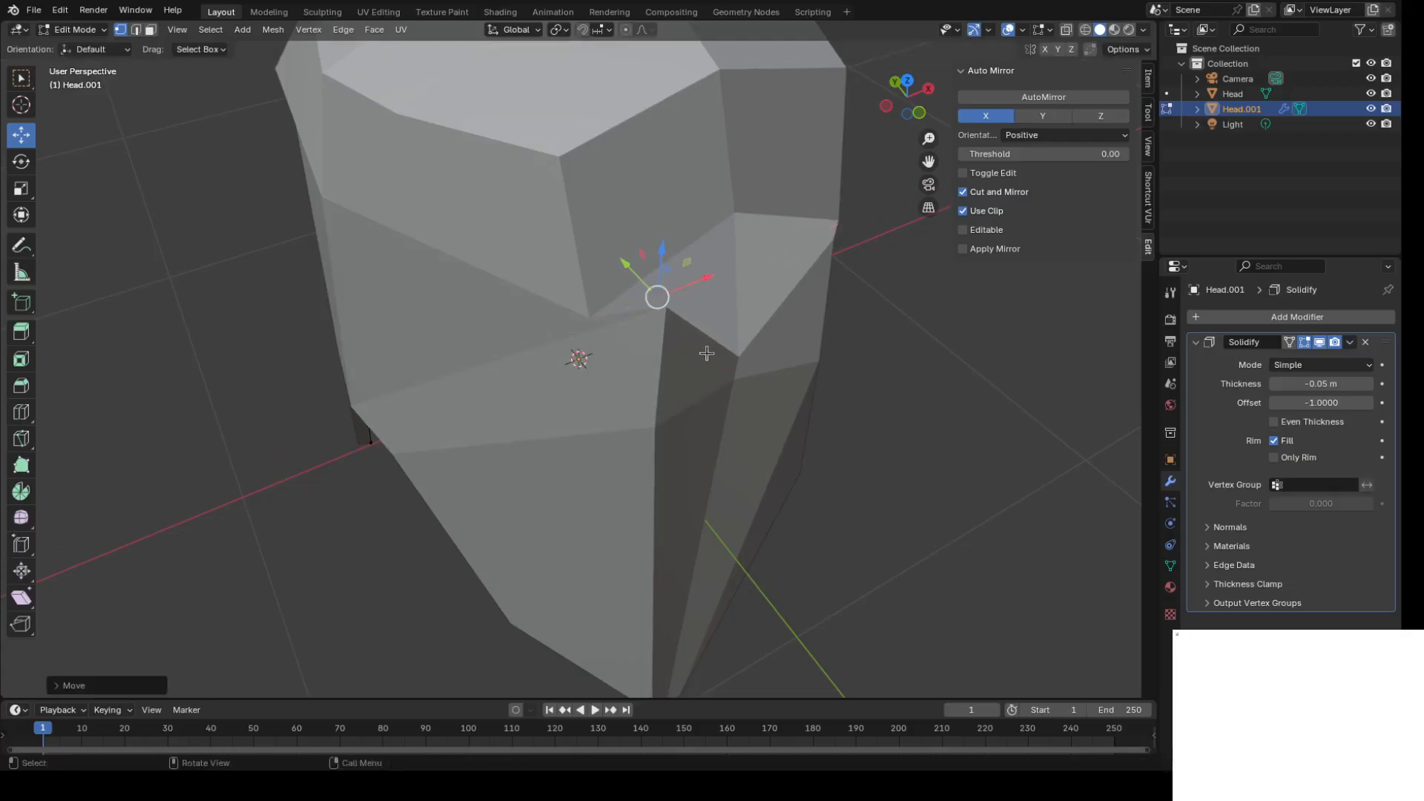
Try to raise the back vertex at the lower edge of the crown on the -X side.
{"action": "middle_click_drag", "start_coordinate": [693, 234], "coordinate": [788, 225]}
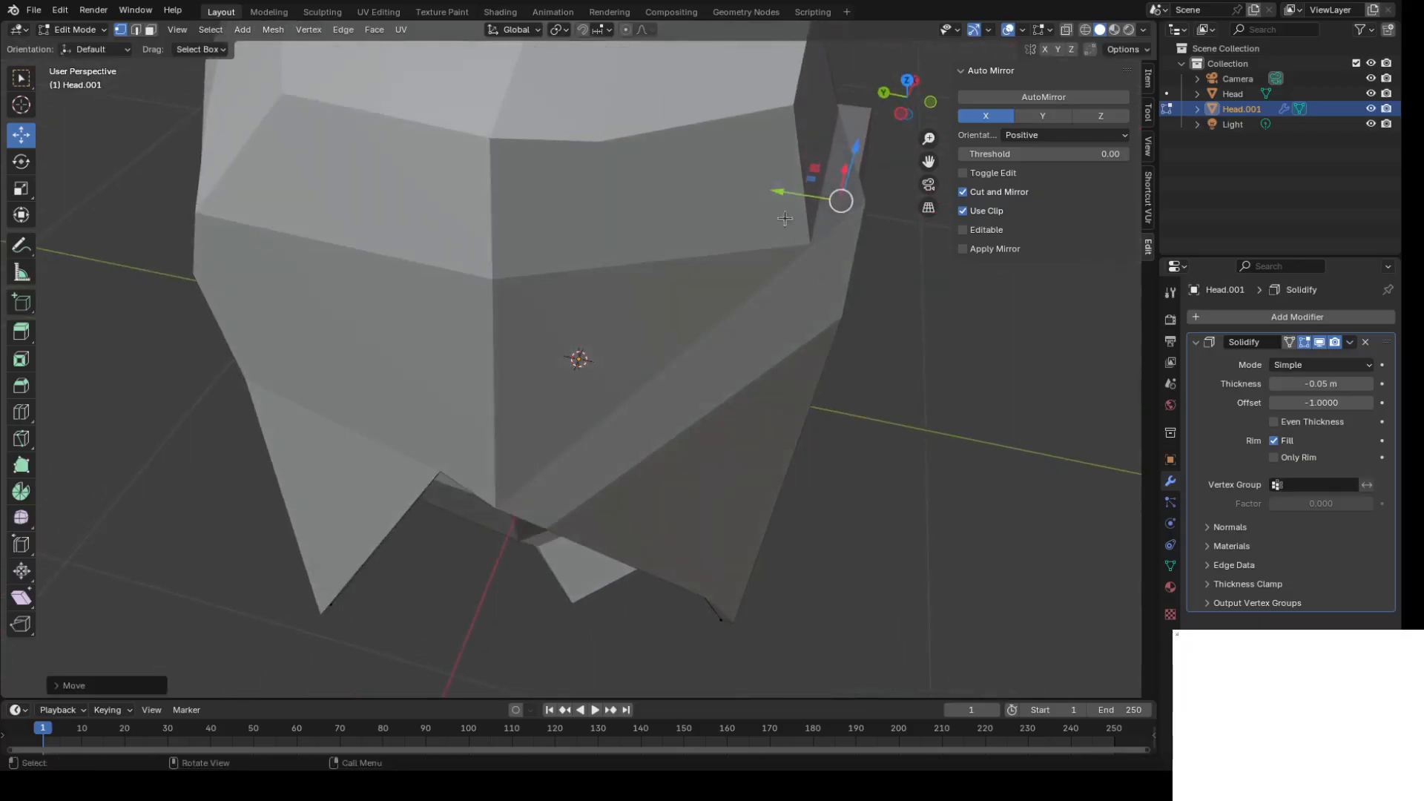
{"action": "left_click", "coordinate": [793, 236]}
{"action": "left_click_drag", "start_coordinate": [802, 209], "coordinate": [802, 199]}
{"action": "key", "text": "ctrl+z"}
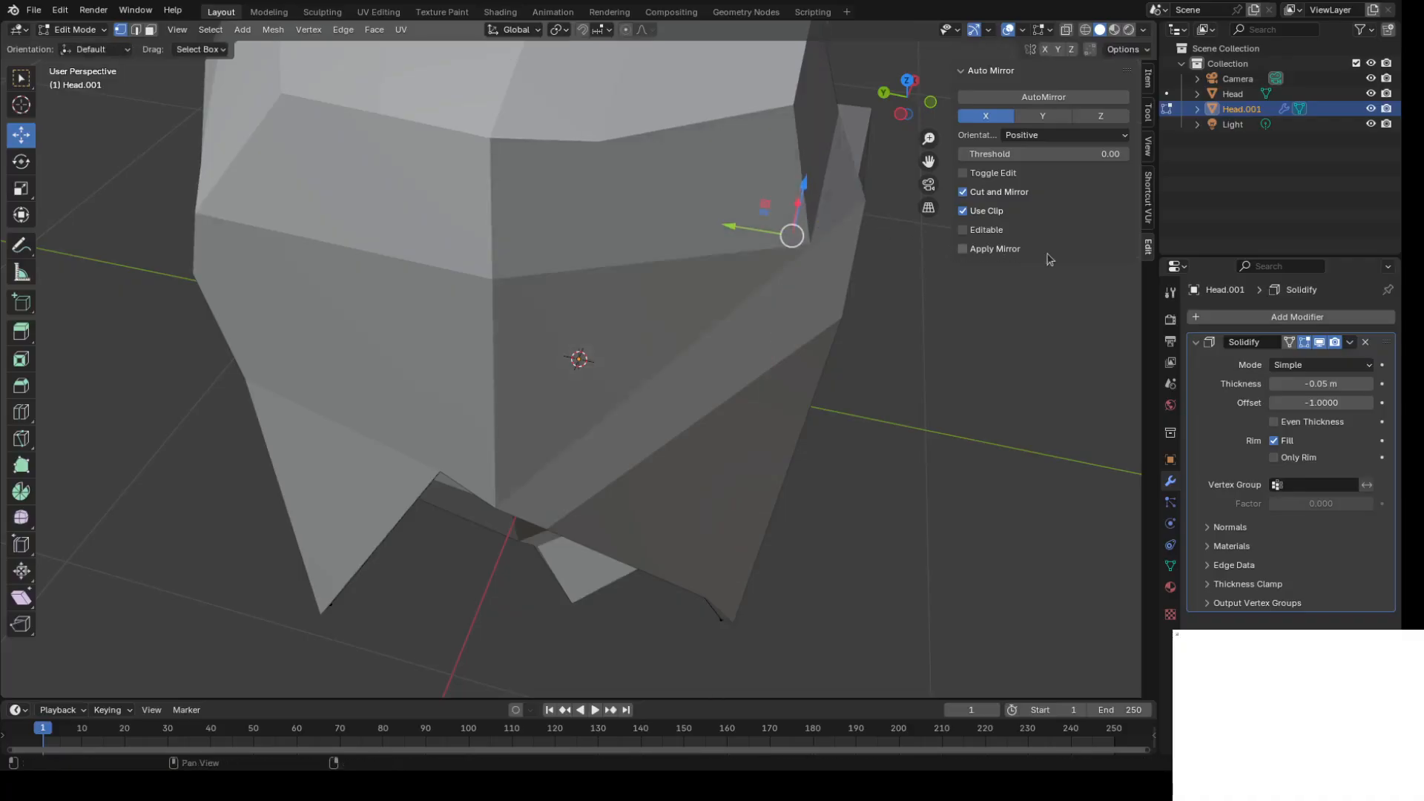
Pull the centre vertex at the back of the hair cap backward along Y.
{"action": "middle_click_drag", "start_coordinate": [954, 315], "coordinate": [826, 309]}
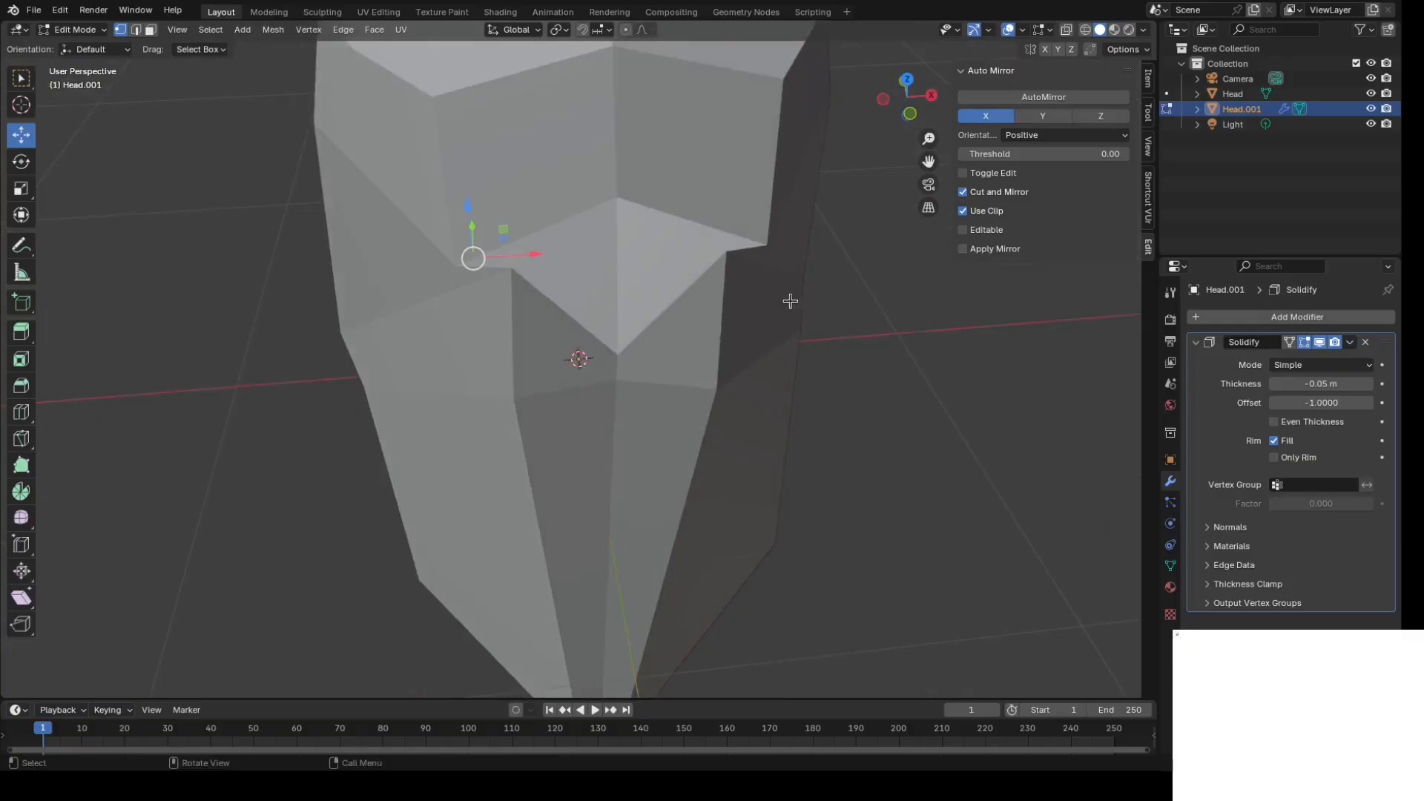
{"action": "left_click", "coordinate": [616, 196]}
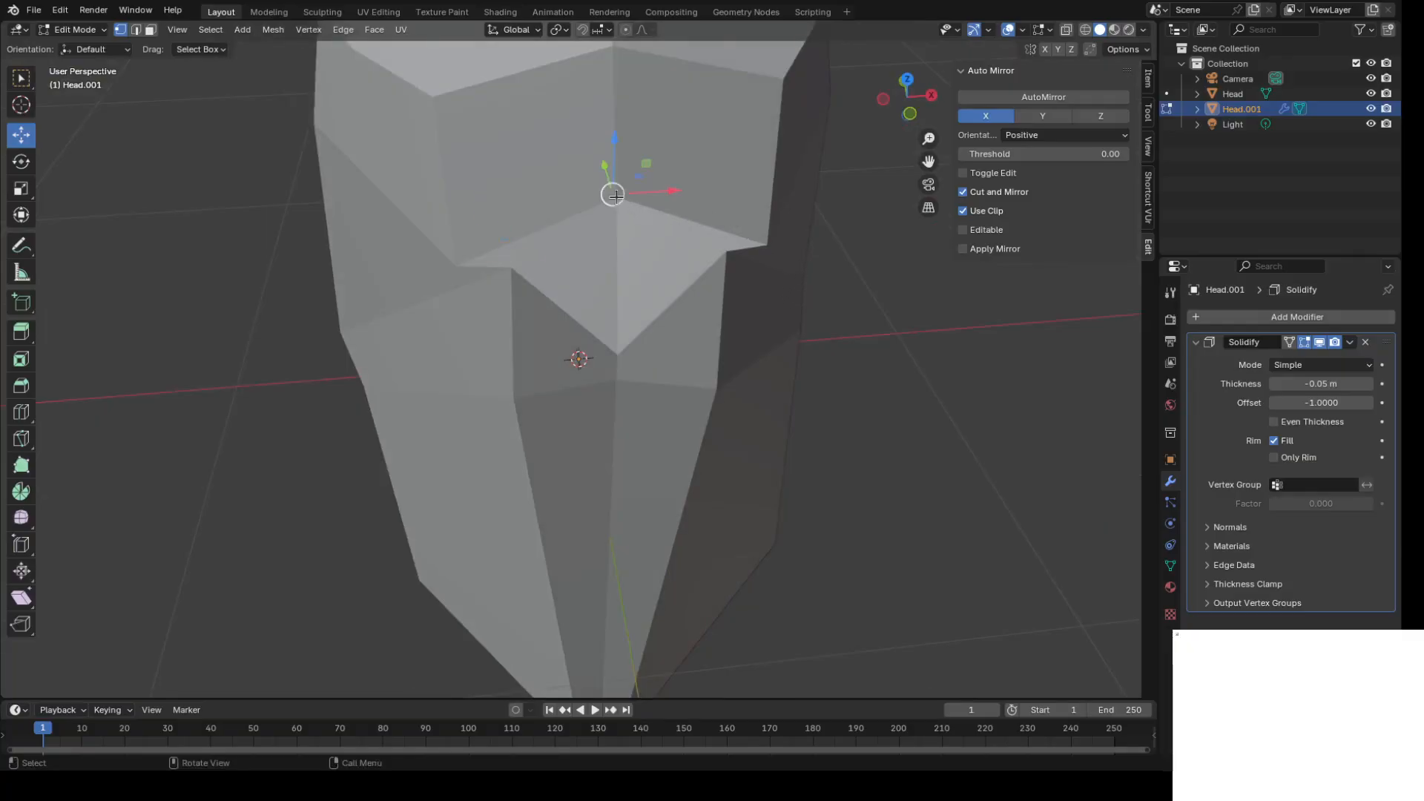
{"action": "middle_click_drag", "start_coordinate": [799, 237], "coordinate": [864, 209]}
{"action": "mouse_move", "coordinate": [743, 119]}
{"action": "left_mouse_down"}
{"action": "mouse_move", "coordinate": [775, 131]}
{"action": "mouse_move", "coordinate": [749, 126]}
{"action": "mouse_move", "coordinate": [762, 131]}
{"action": "left_mouse_up"}
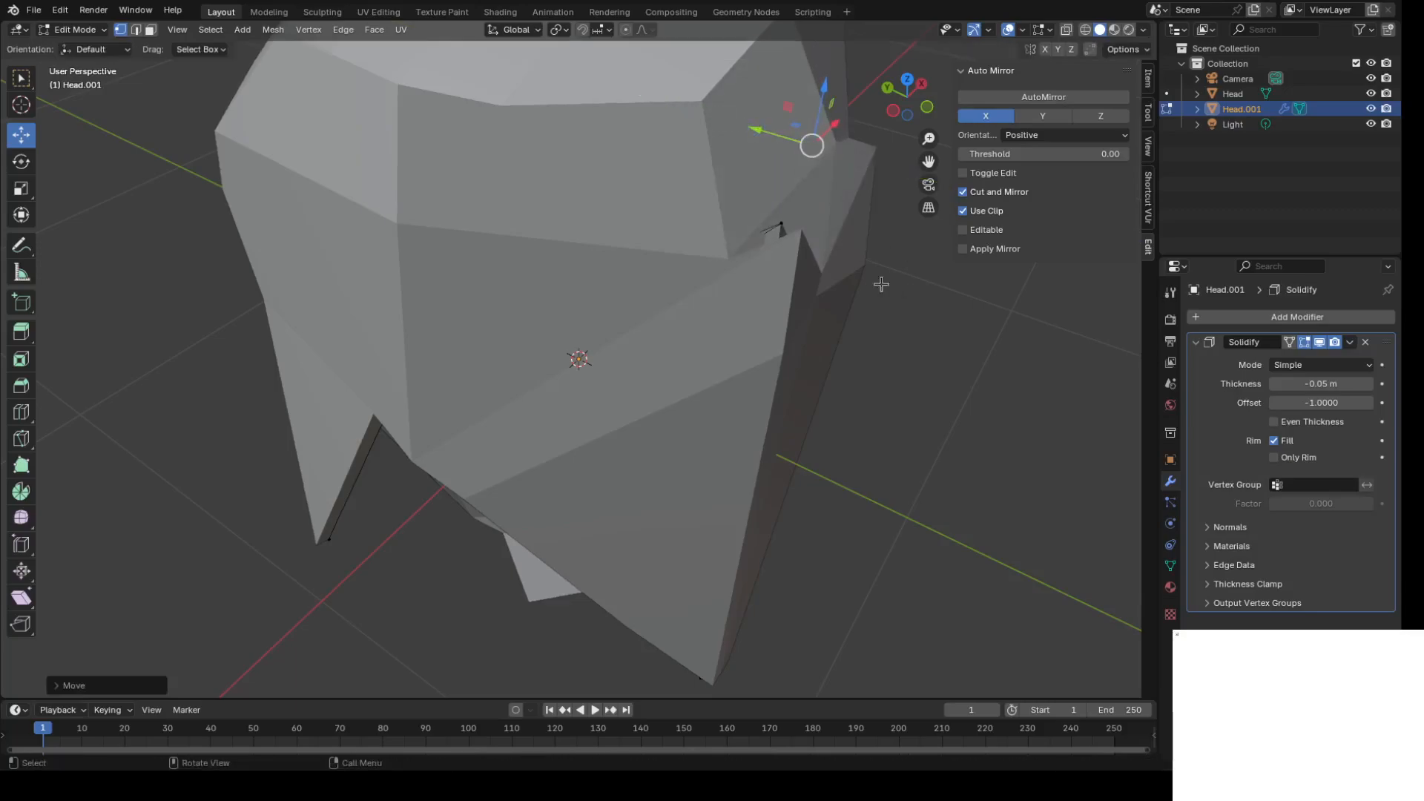
Lower the upper back-corner vertices below the crown on both the -X and +X sides.
{"action": "left_click", "coordinate": [785, 238]}
{"action": "left_click_drag", "start_coordinate": [781, 189], "coordinate": [737, 248]}
{"action": "middle_click_drag", "start_coordinate": [736, 247], "coordinate": [701, 251]}
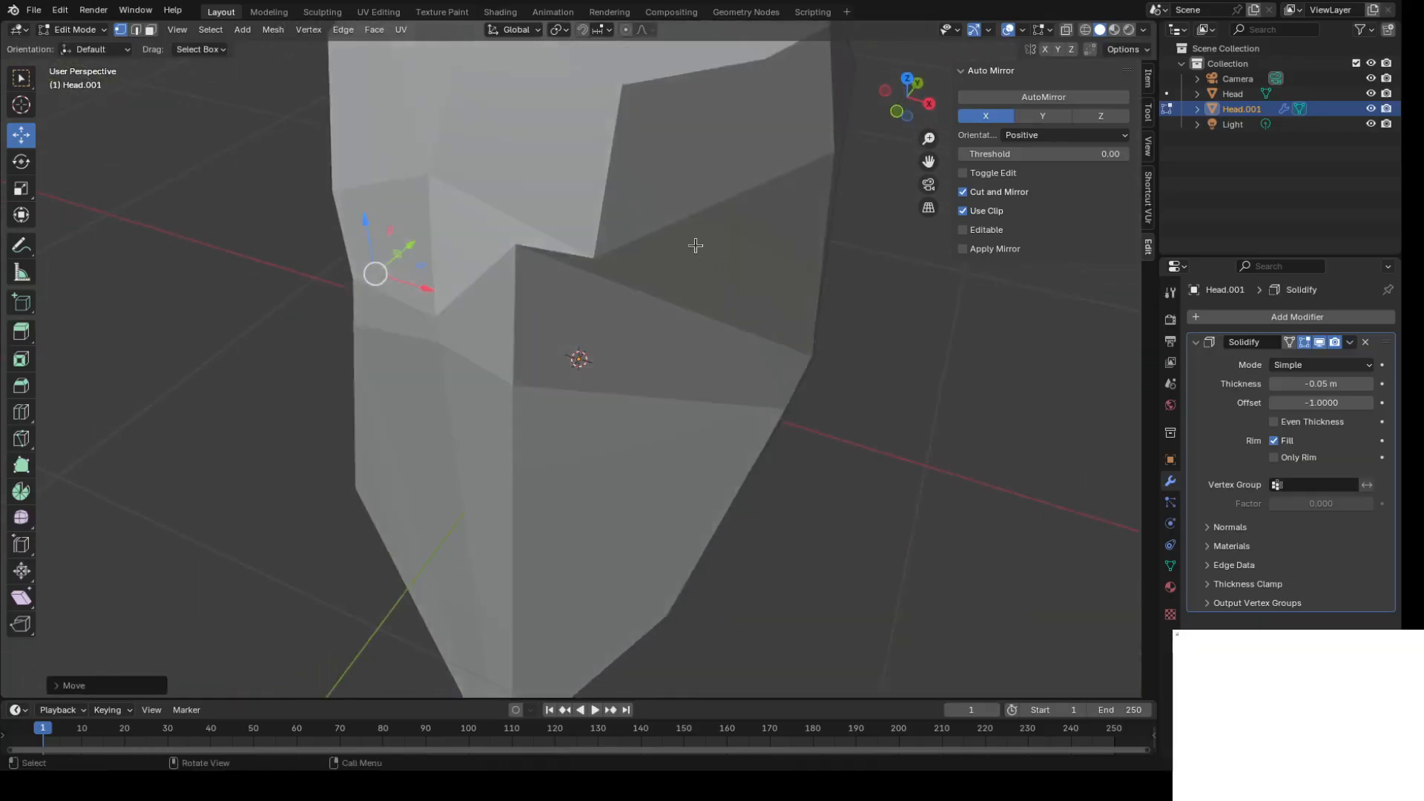
{"action": "left_click", "coordinate": [511, 252]}
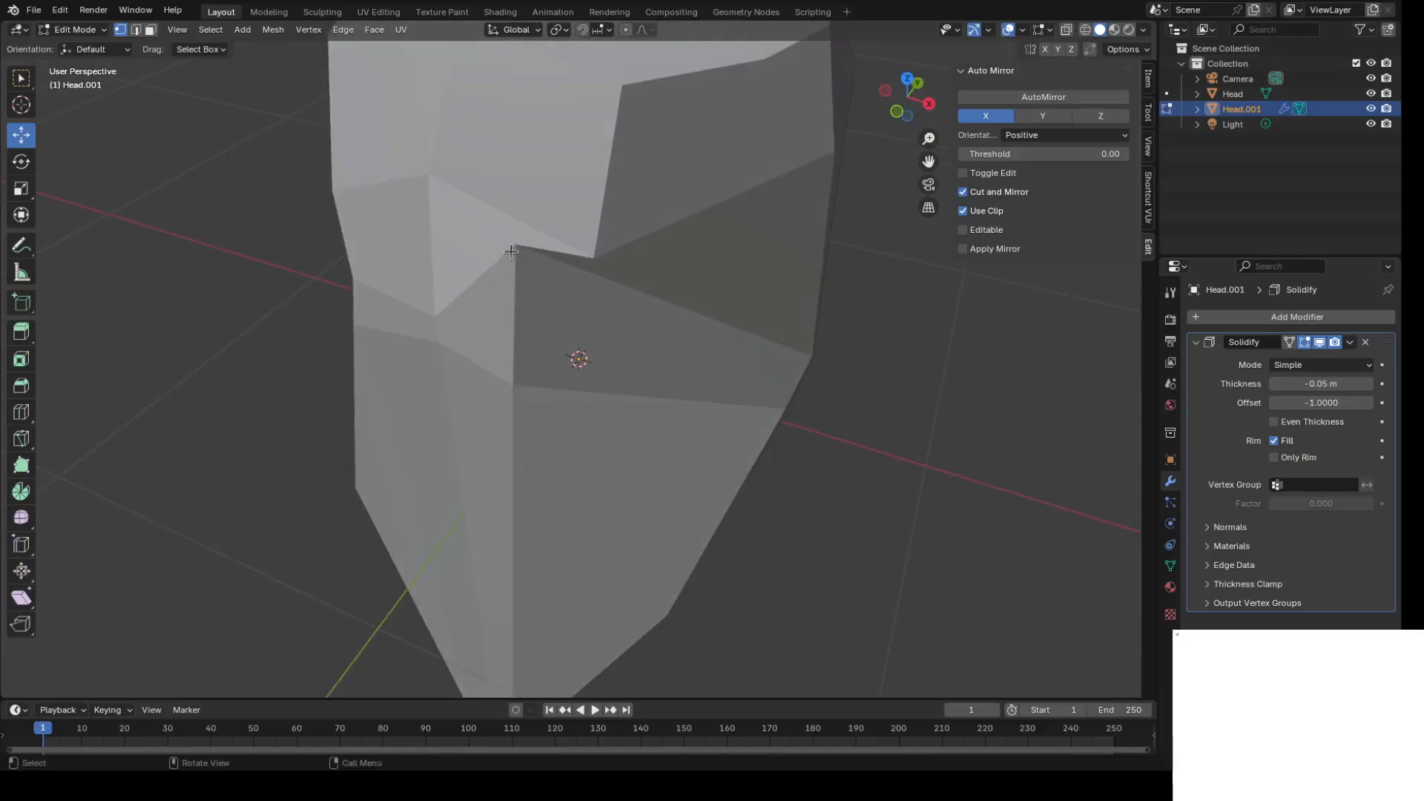
{"action": "left_click_drag", "start_coordinate": [519, 187], "coordinate": [619, 292]}
{"action": "middle_click_drag", "start_coordinate": [684, 394], "coordinate": [512, 334]}
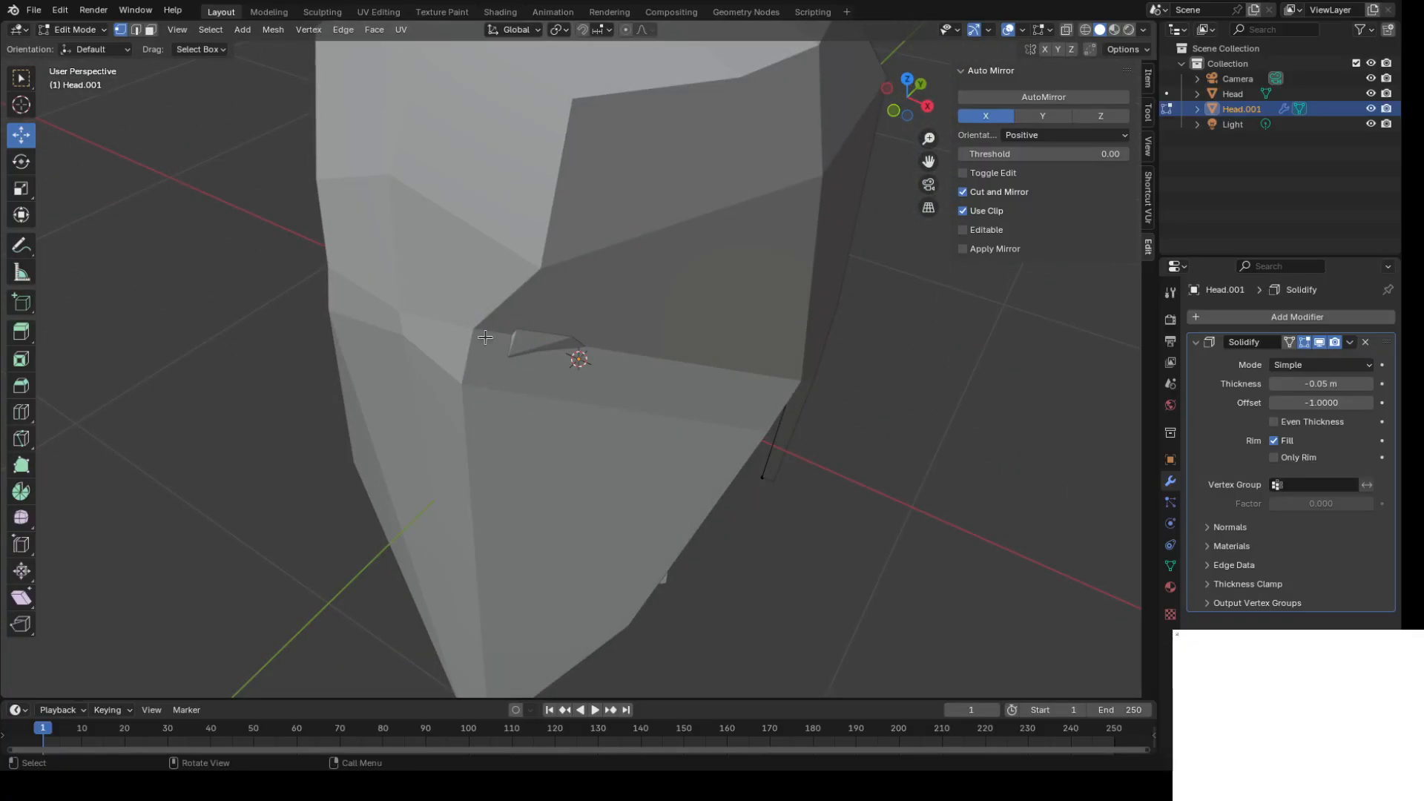
Nudge the upper back-corner vertex on the +X side and move the side vertices of the lower back panel inward along X.
{"action": "left_click_drag", "start_coordinate": [513, 293], "coordinate": [508, 300]}
{"action": "middle_click_drag", "start_coordinate": [293, 304], "coordinate": [487, 436]}
{"action": "scroll", "coordinate": [547, 290], "scroll_direction": "down", "scroll_amount": 5}
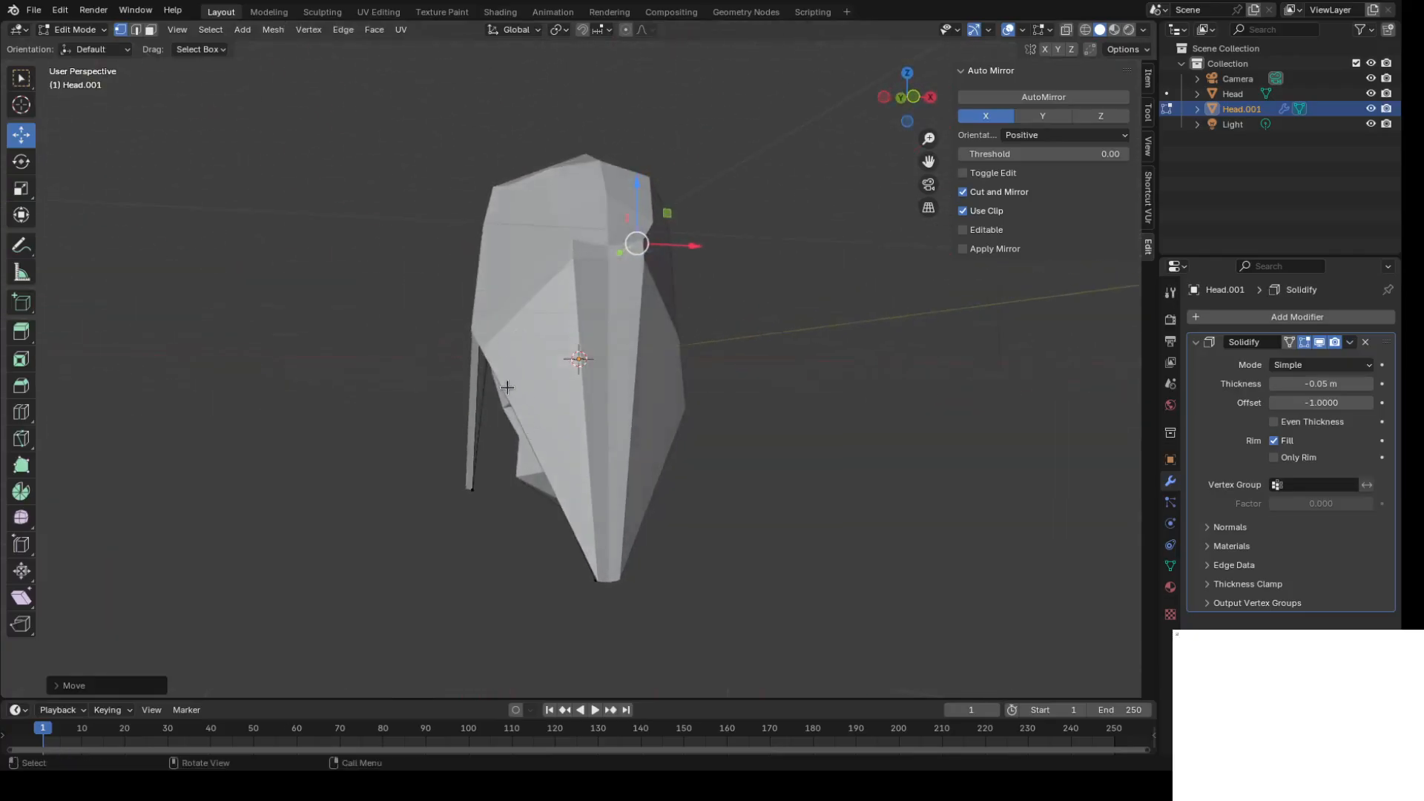
{"action": "left_click", "coordinate": [520, 414]}
{"action": "left_click_drag", "start_coordinate": [578, 412], "coordinate": [682, 415]}
{"action": "middle_click_drag", "start_coordinate": [714, 418], "coordinate": [697, 483]}
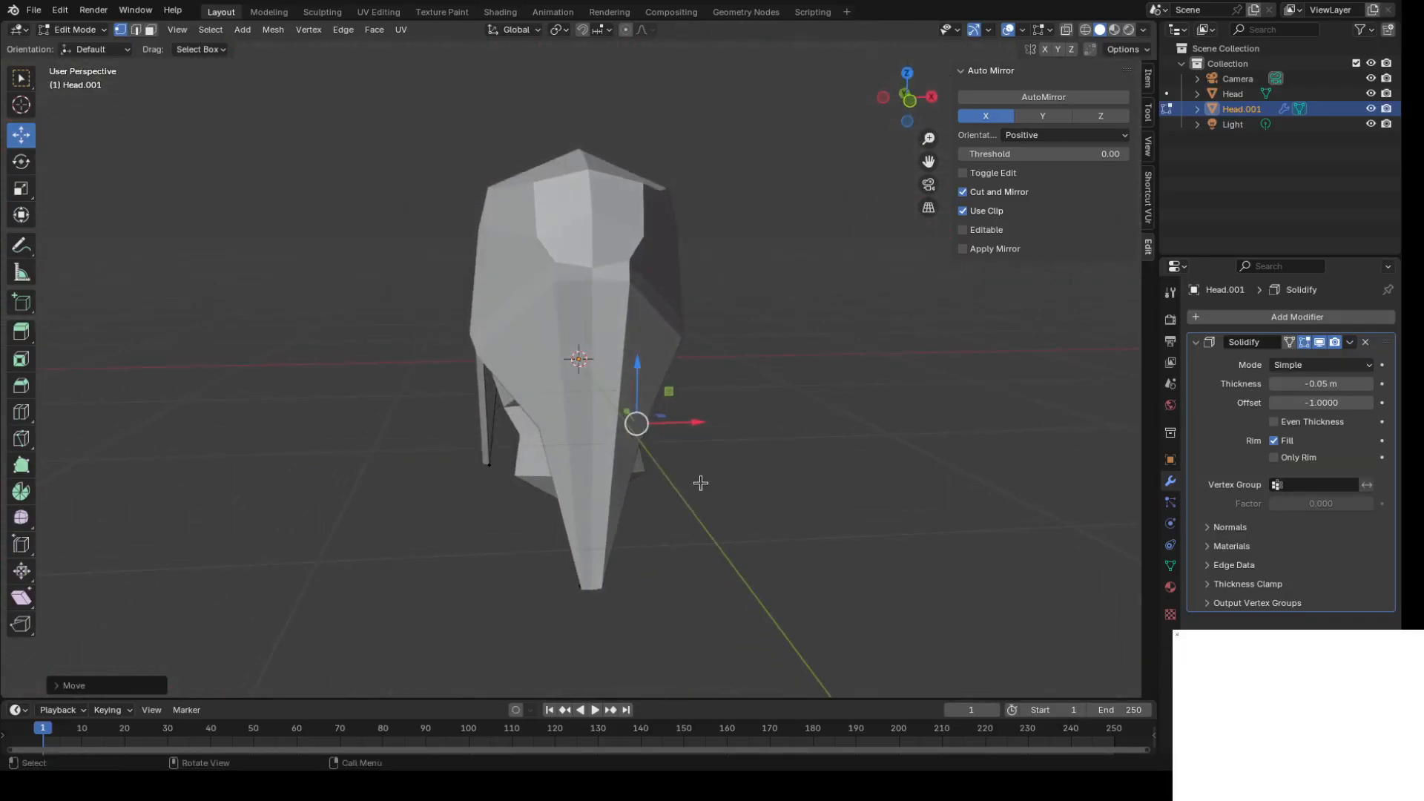
Try to knife-cut an edge across the lower back panel and shift its -X side vertex inward along X.
{"action": "key", "text": "k"}
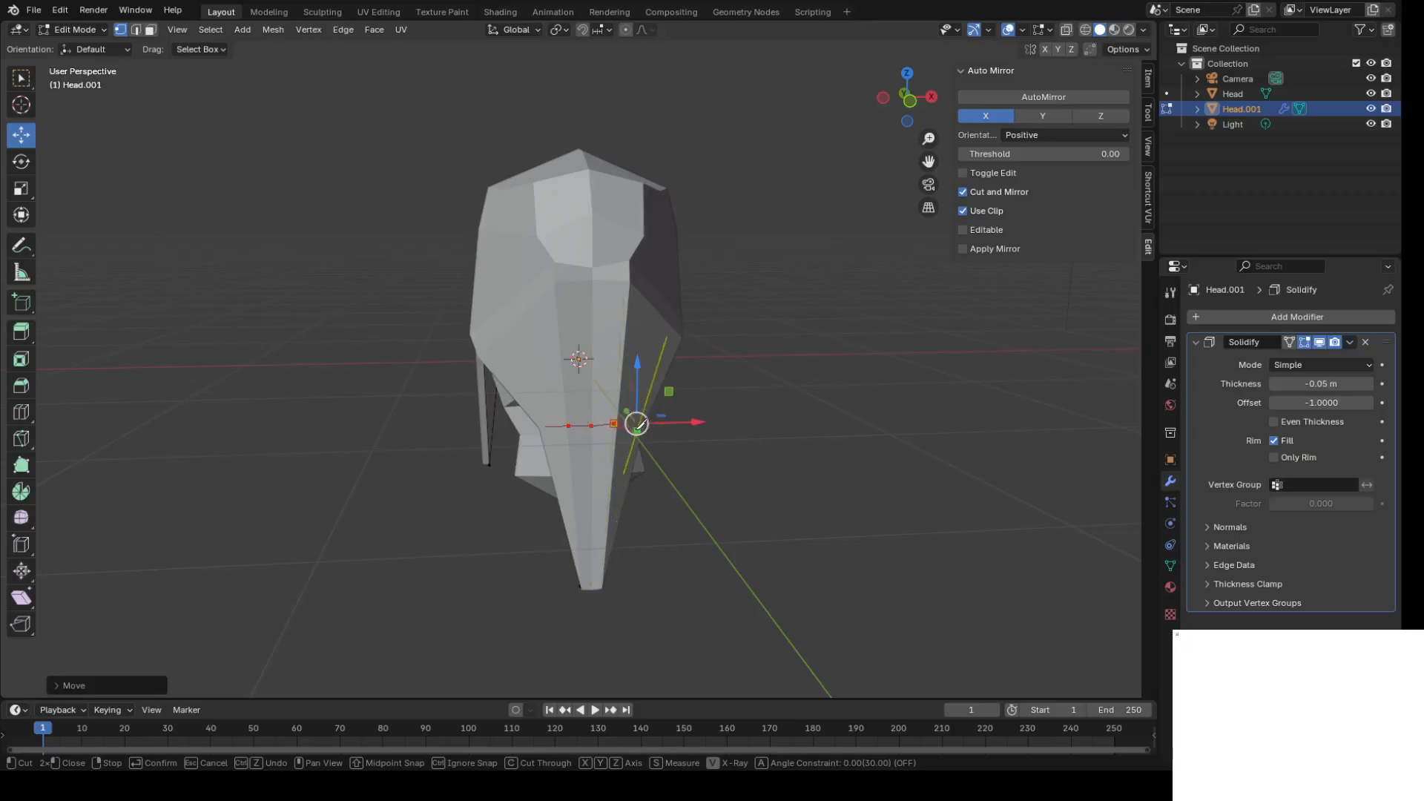
{"action": "key", "text": "Return"}
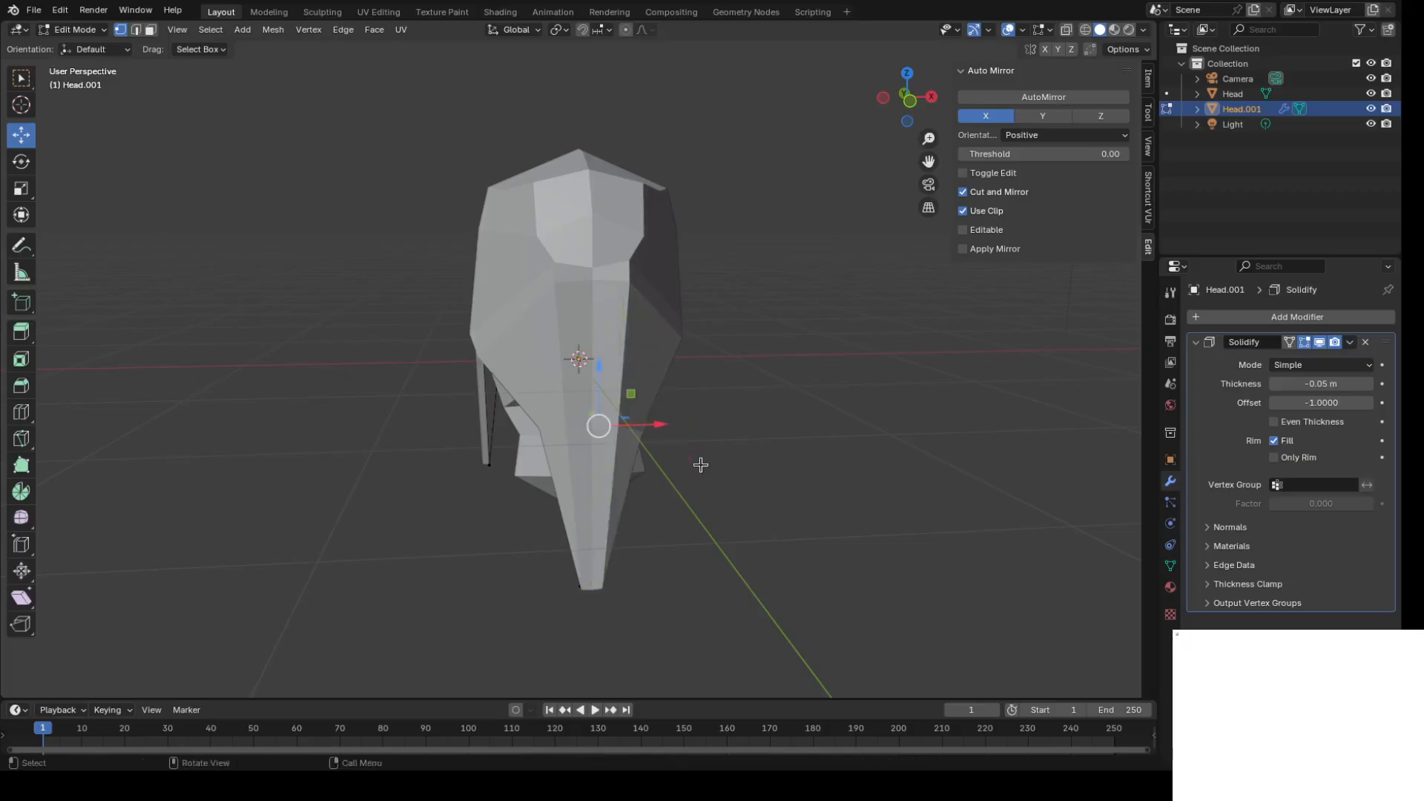
{"action": "middle_click_drag", "start_coordinate": [672, 481], "coordinate": [650, 455]}
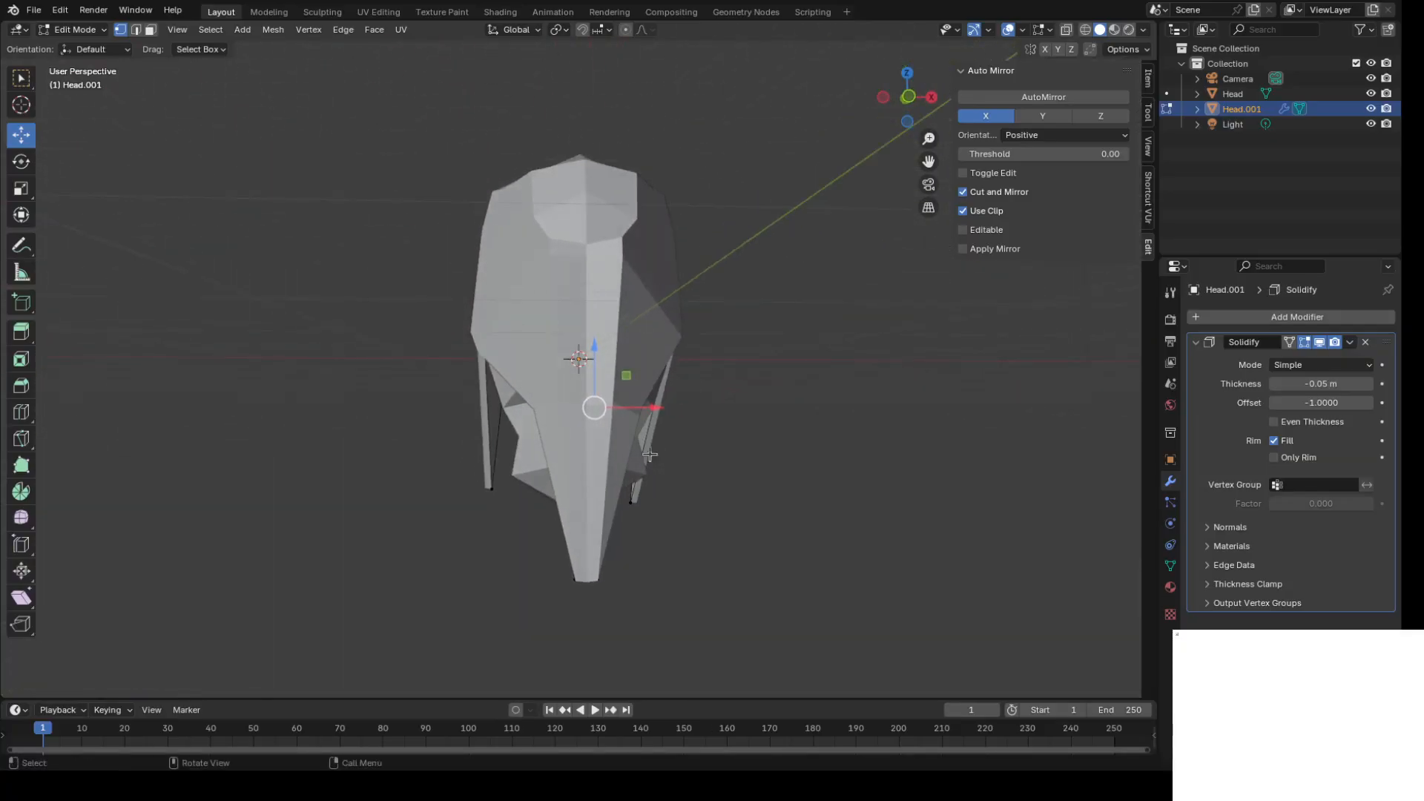
{"action": "left_click", "coordinate": [536, 410]}
{"action": "left_click_drag", "start_coordinate": [589, 411], "coordinate": [678, 411]}
{"action": "left_click", "coordinate": [639, 414]}
Undo the knife cut across the back panel and the vertex move that followed it.
{"action": "key", "text": "ctrl+z"}
{"action": "key", "text": "ctrl+z"}
{"action": "key", "text": "ctrl+z"}
{"action": "key", "text": "ctrl+z"}
{"action": "key", "text": "ctrl+z"}
{"action": "key", "text": "ctrl+z"}
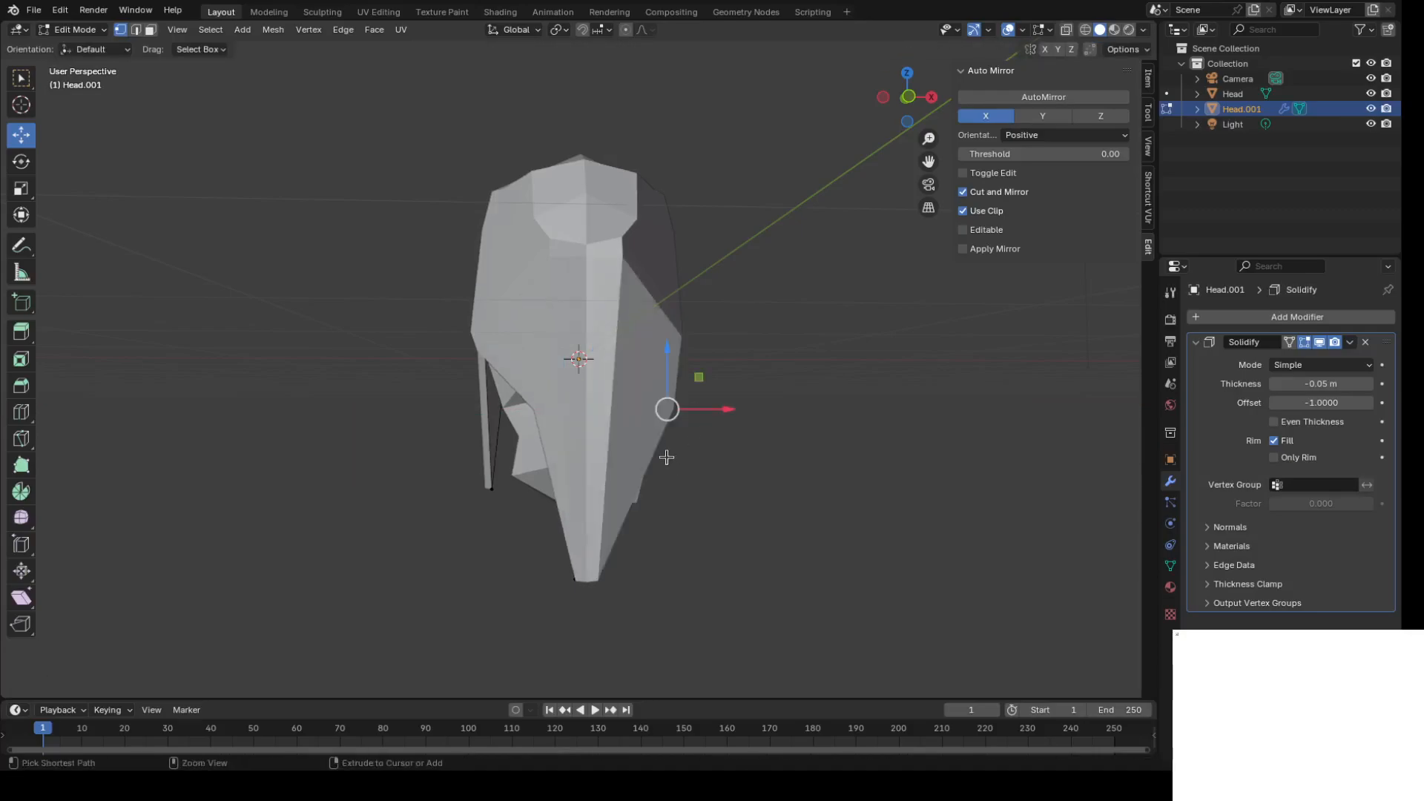
{"action": "key", "text": "ctrl+z"}
Hide the Head object and knife-cut an edge across the back panel between its two lower side vertices.
{"action": "middle_click_drag", "start_coordinate": [665, 450], "coordinate": [729, 394]}
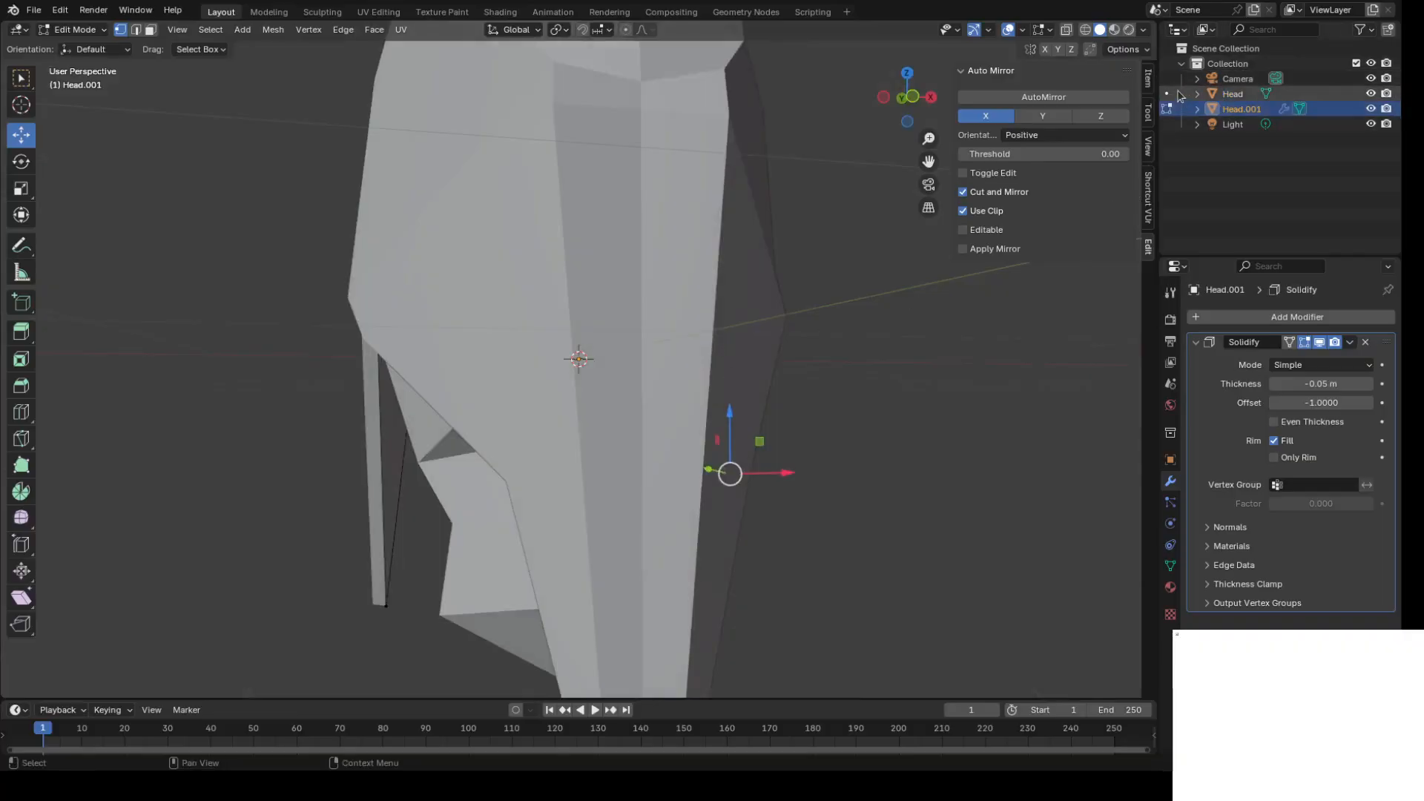
{"action": "left_click", "coordinate": [1372, 94]}
{"action": "middle_click_drag", "start_coordinate": [938, 404], "coordinate": [92, 422]}
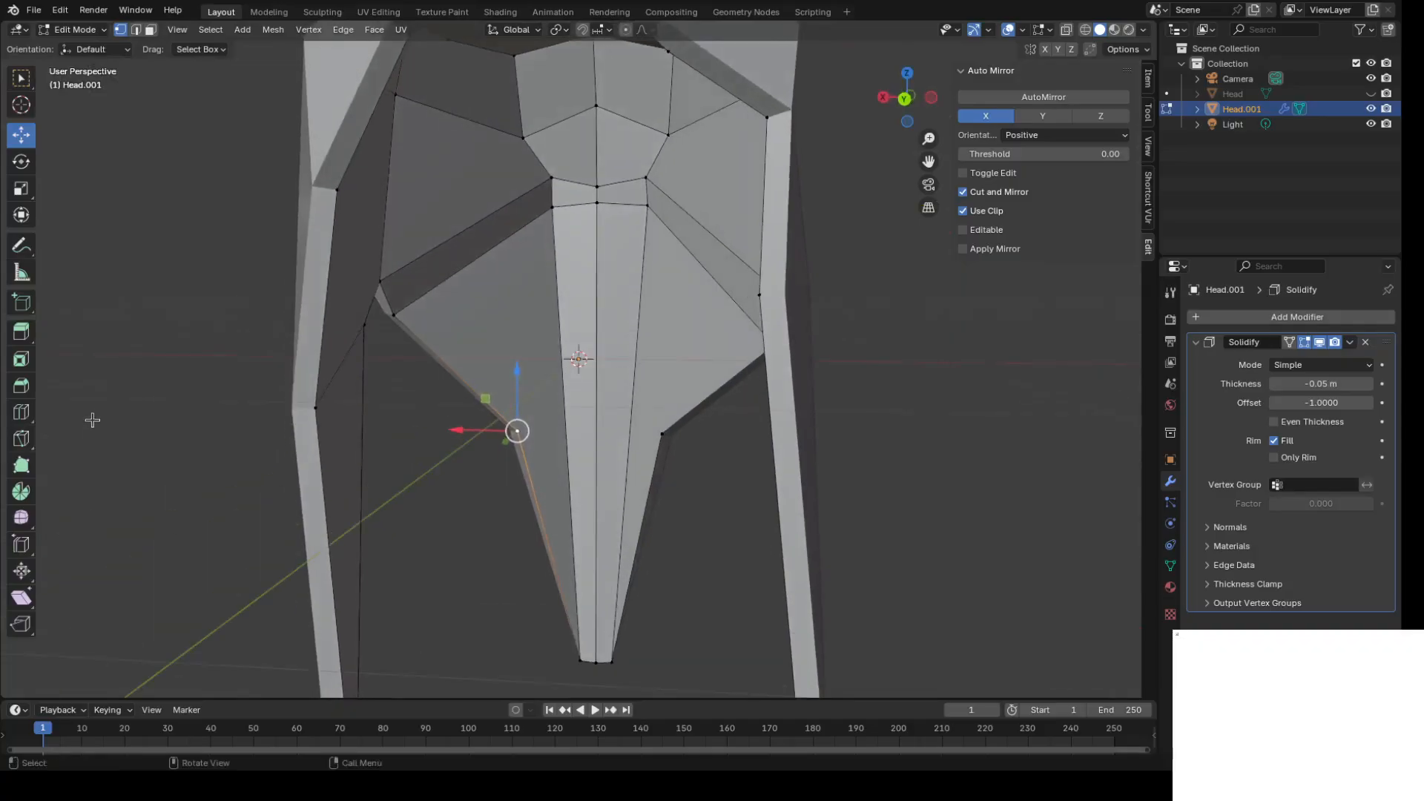
{"action": "key", "text": "k"}
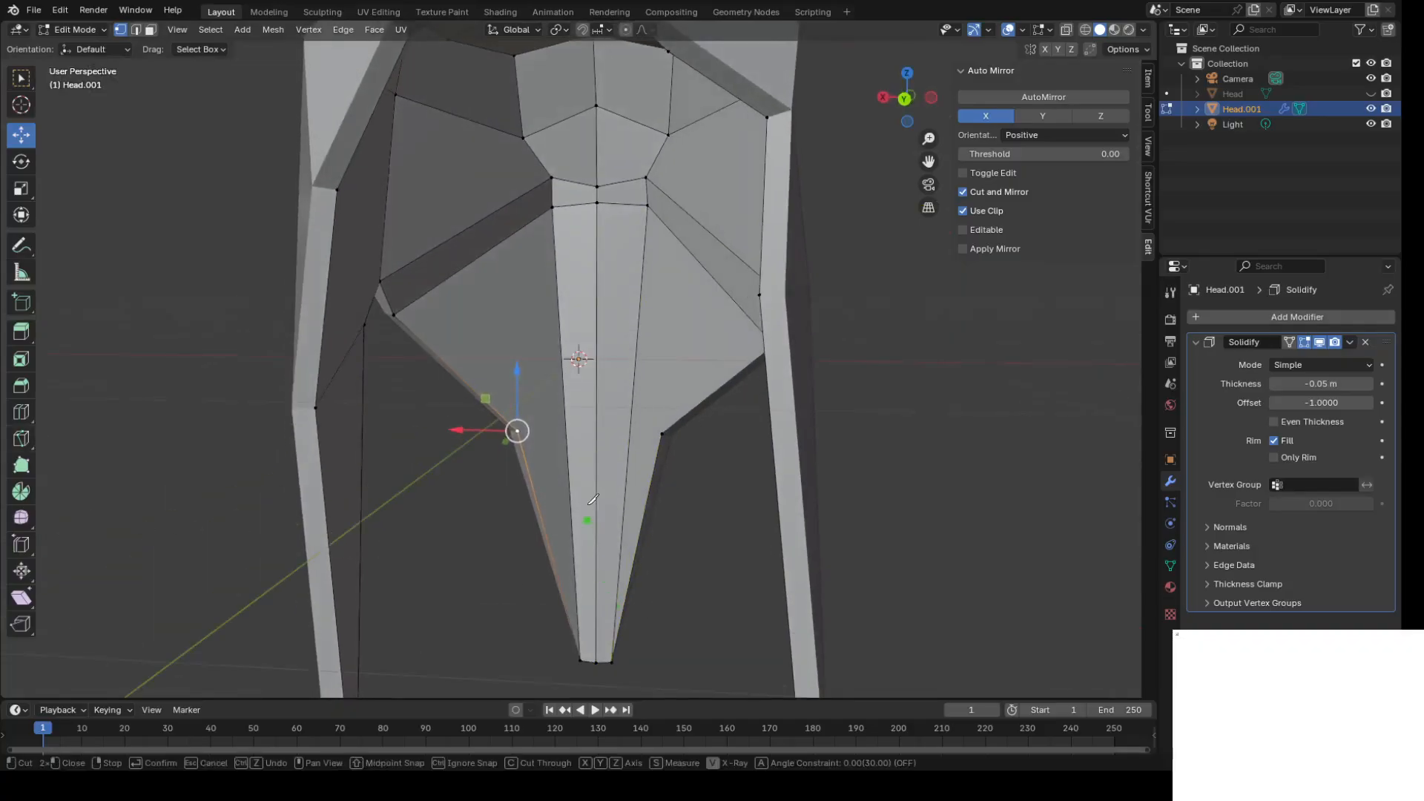
{"action": "left_click", "coordinate": [517, 431]}
{"action": "left_click", "coordinate": [664, 431]}
{"action": "key", "text": "Return"}
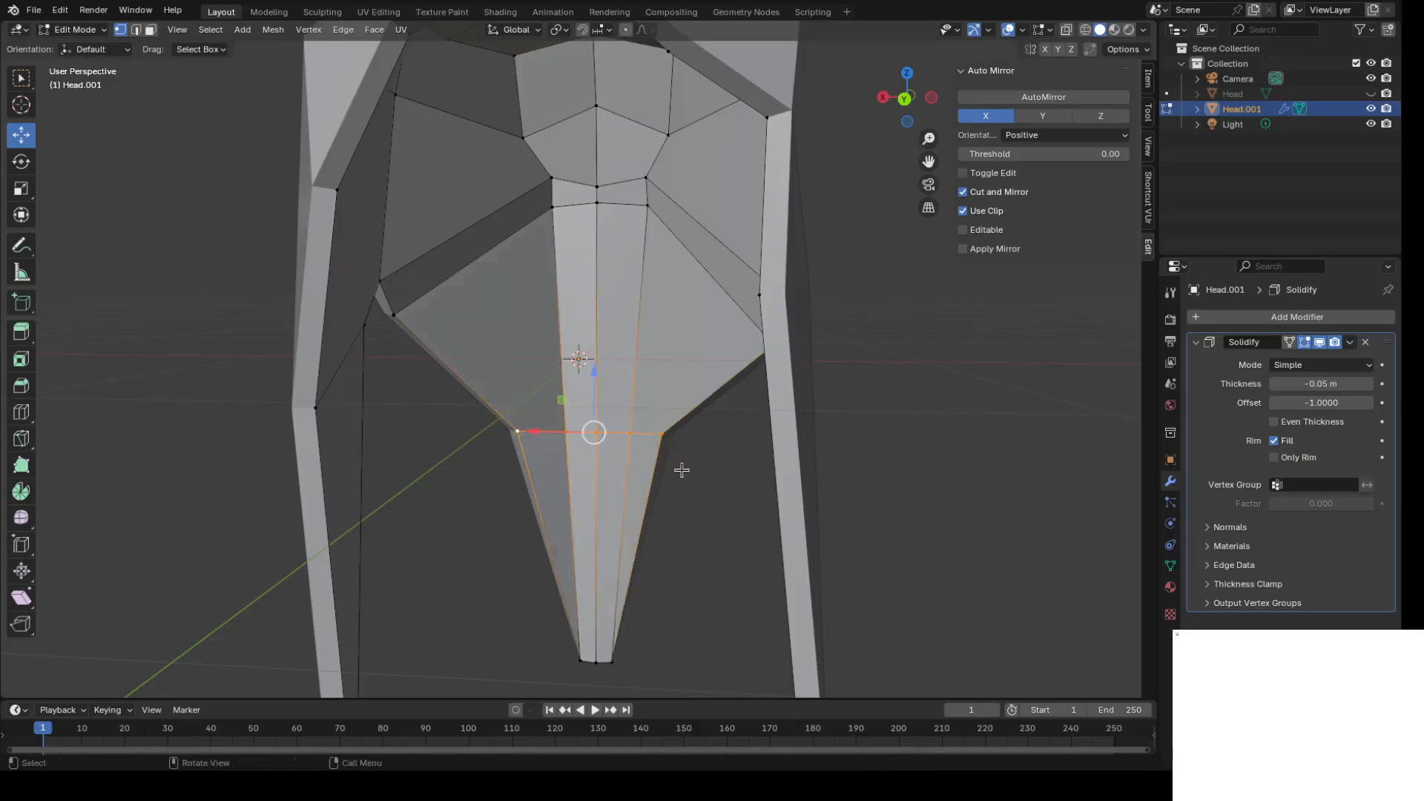
Move both end vertices of the new cut inward along X to narrow the back hair at the nape.
{"action": "middle_click_drag", "start_coordinate": [735, 488], "coordinate": [742, 544]}
{"action": "left_click", "coordinate": [701, 496]}
{"action": "left_click_drag", "start_coordinate": [738, 494], "coordinate": [717, 495]}
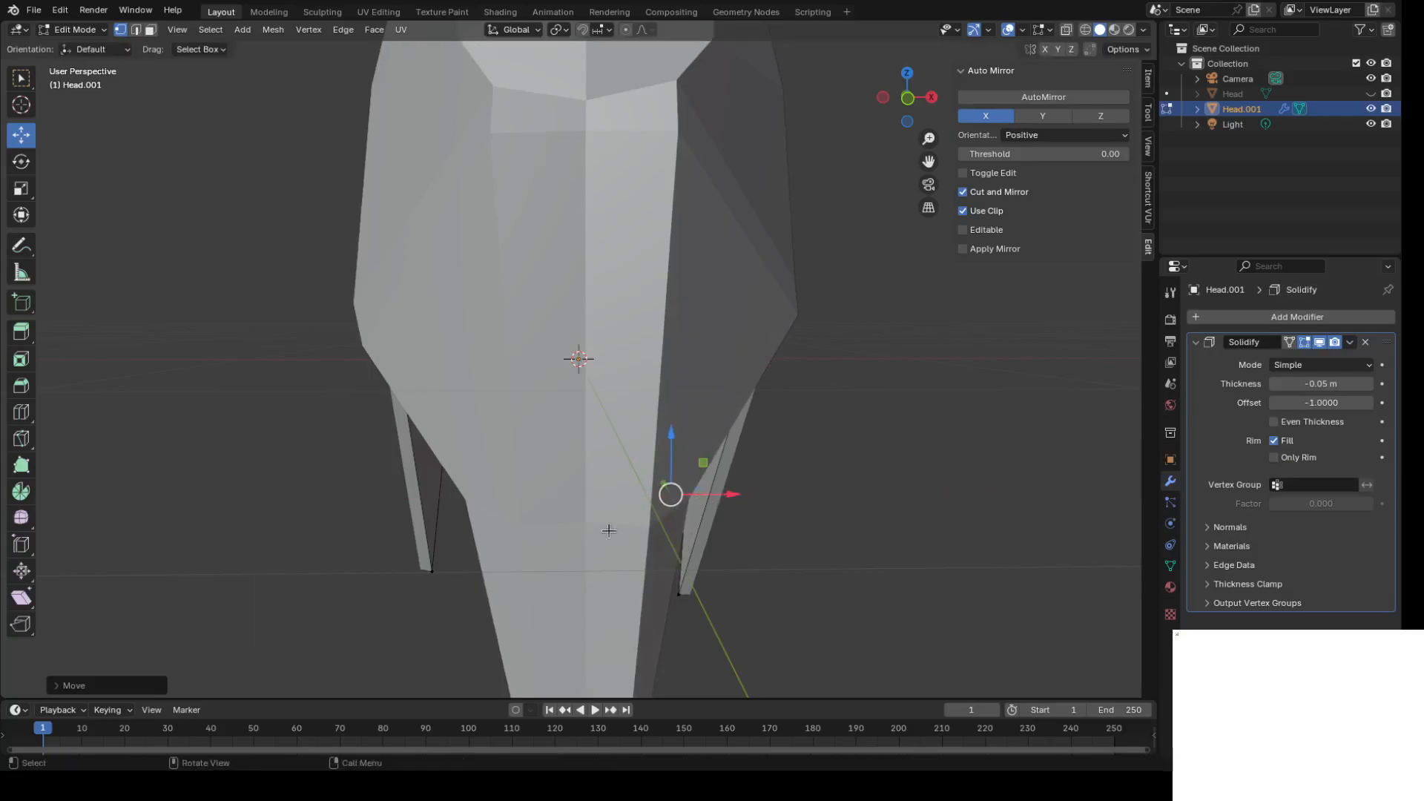
{"action": "left_click", "coordinate": [487, 506]}
{"action": "left_click_drag", "start_coordinate": [552, 500], "coordinate": [578, 501]}
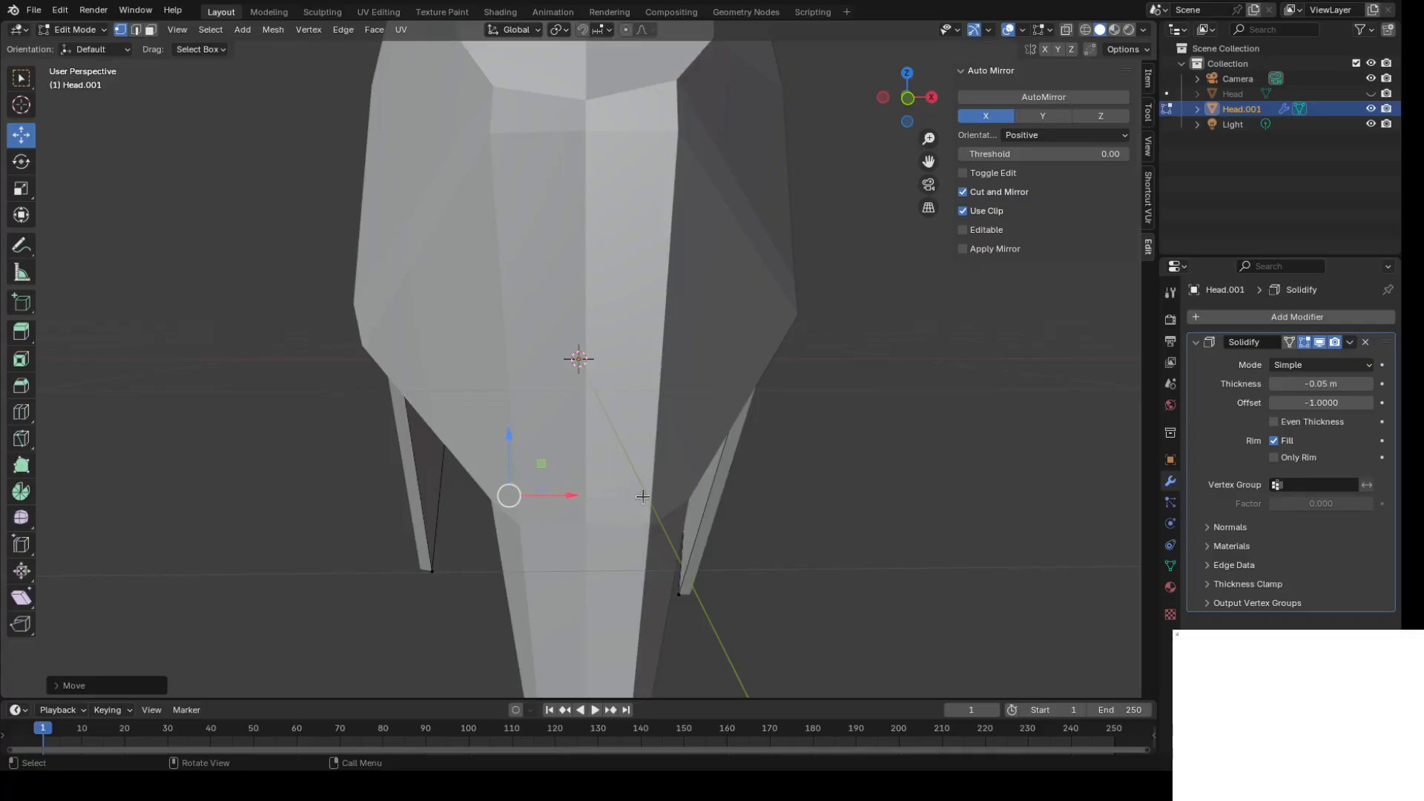
Knife-cut a second edge across the back strand just below the first cut.
{"action": "middle_click_drag", "start_coordinate": [799, 601], "coordinate": [777, 573]}
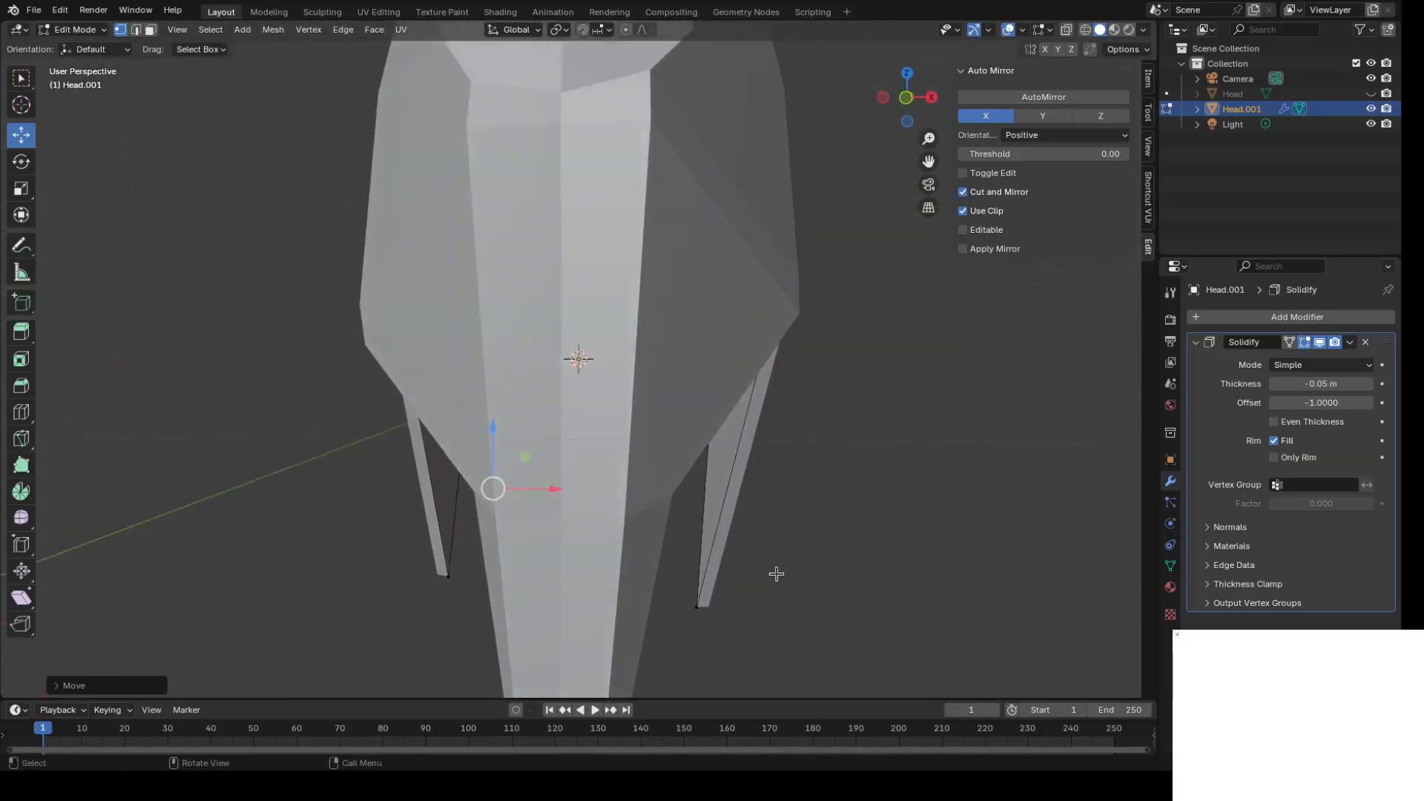
{"action": "middle_click_drag", "start_coordinate": [482, 519], "coordinate": [546, 488]}
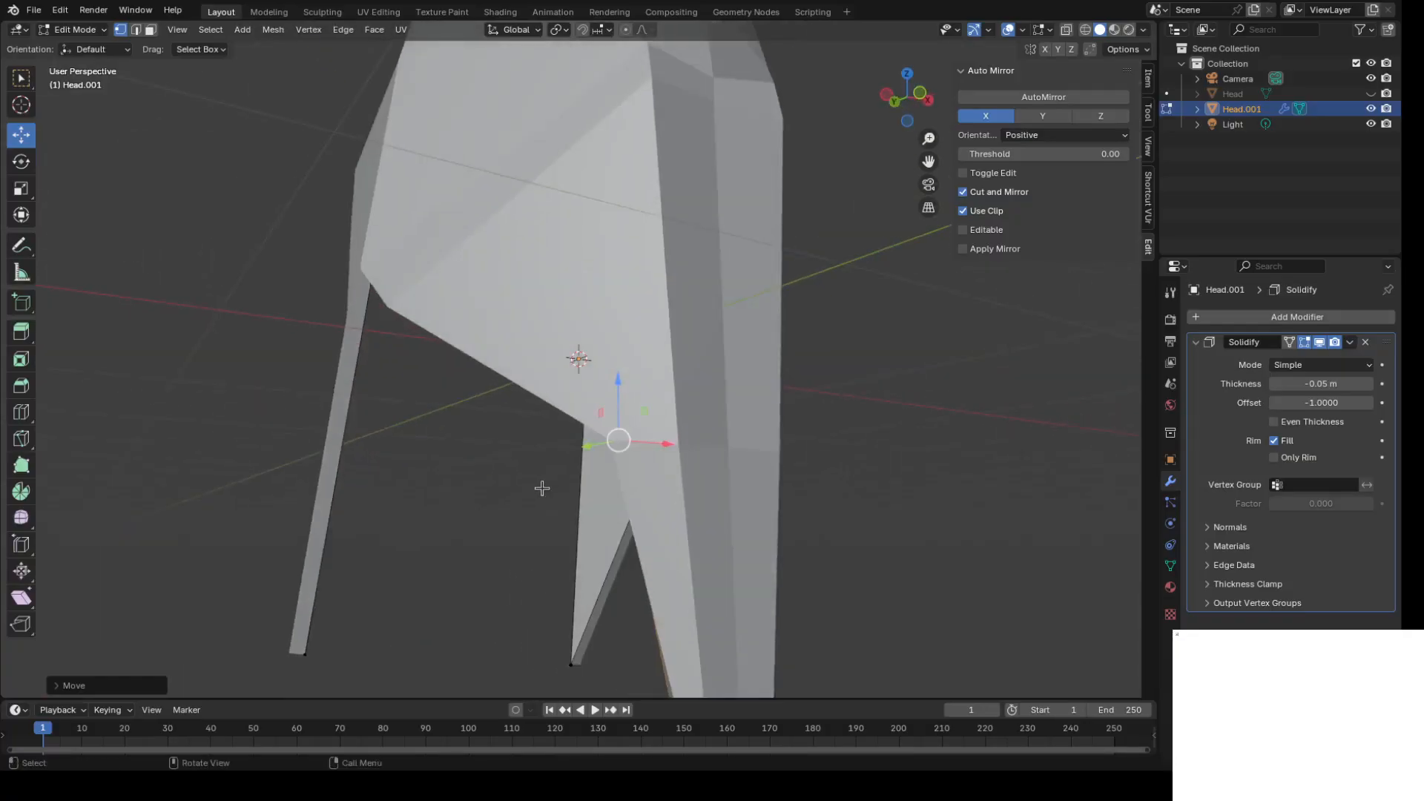
{"action": "key", "text": "k"}
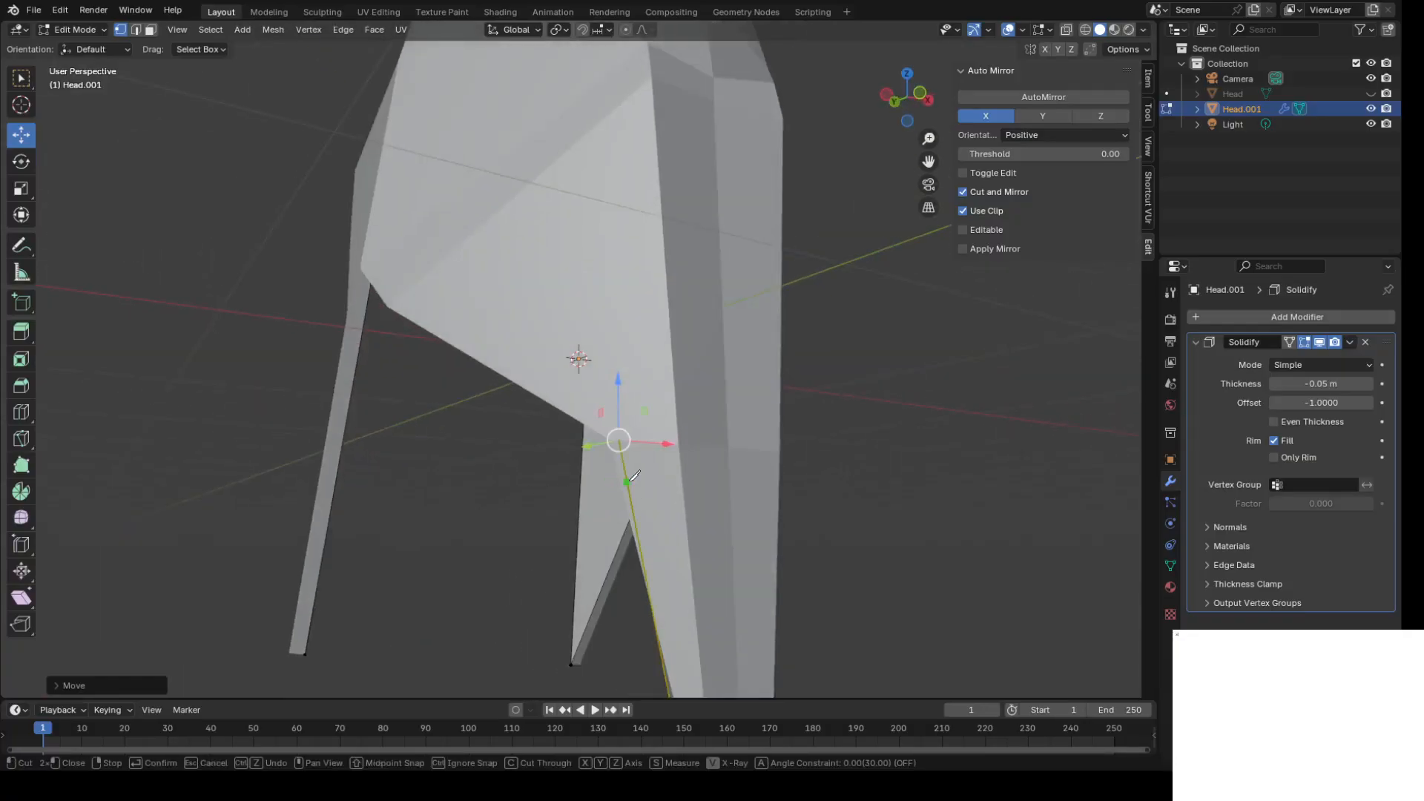
{"action": "left_click", "coordinate": [627, 480]}
{"action": "middle_click_drag", "start_coordinate": [659, 537], "coordinate": [934, 552]}
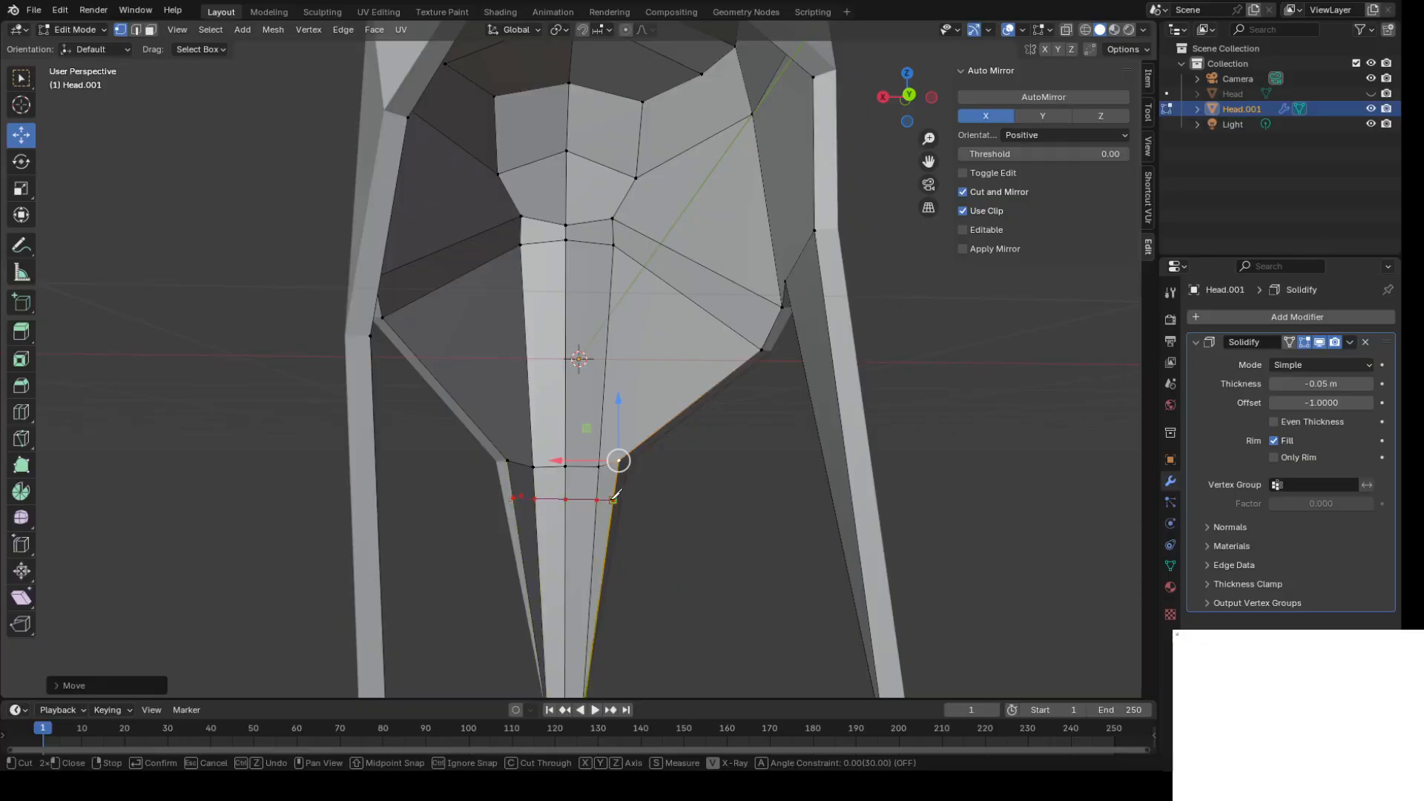
{"action": "left_click", "coordinate": [614, 499]}
{"action": "key", "text": "Return"}
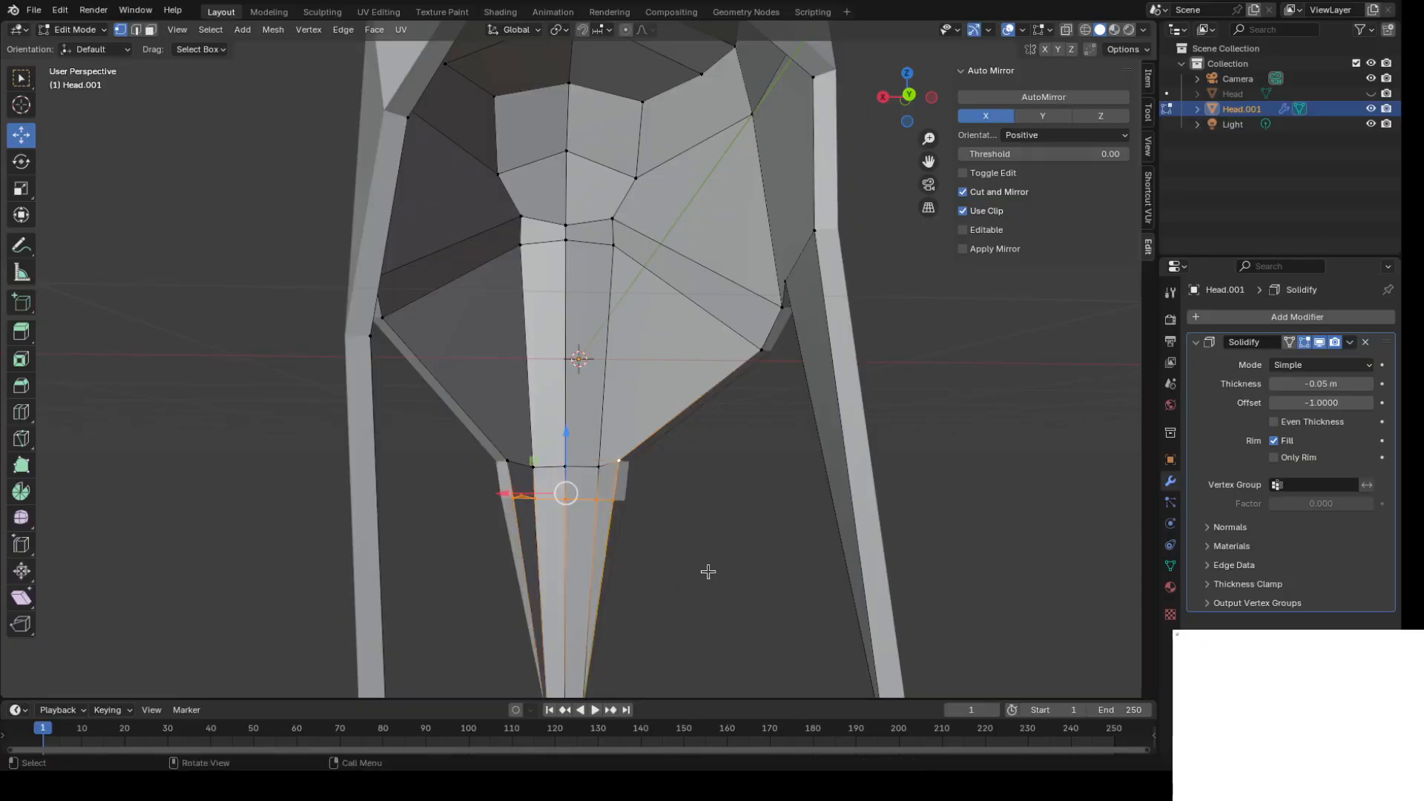
Move the bottom corner vertices of the back strand outward along X so the strand flares below the nape.
{"action": "scroll", "coordinate": [720, 534], "scroll_direction": "down", "scroll_amount": 1}
{"action": "left_click_drag", "start_coordinate": [578, 657], "coordinate": [425, 670]}
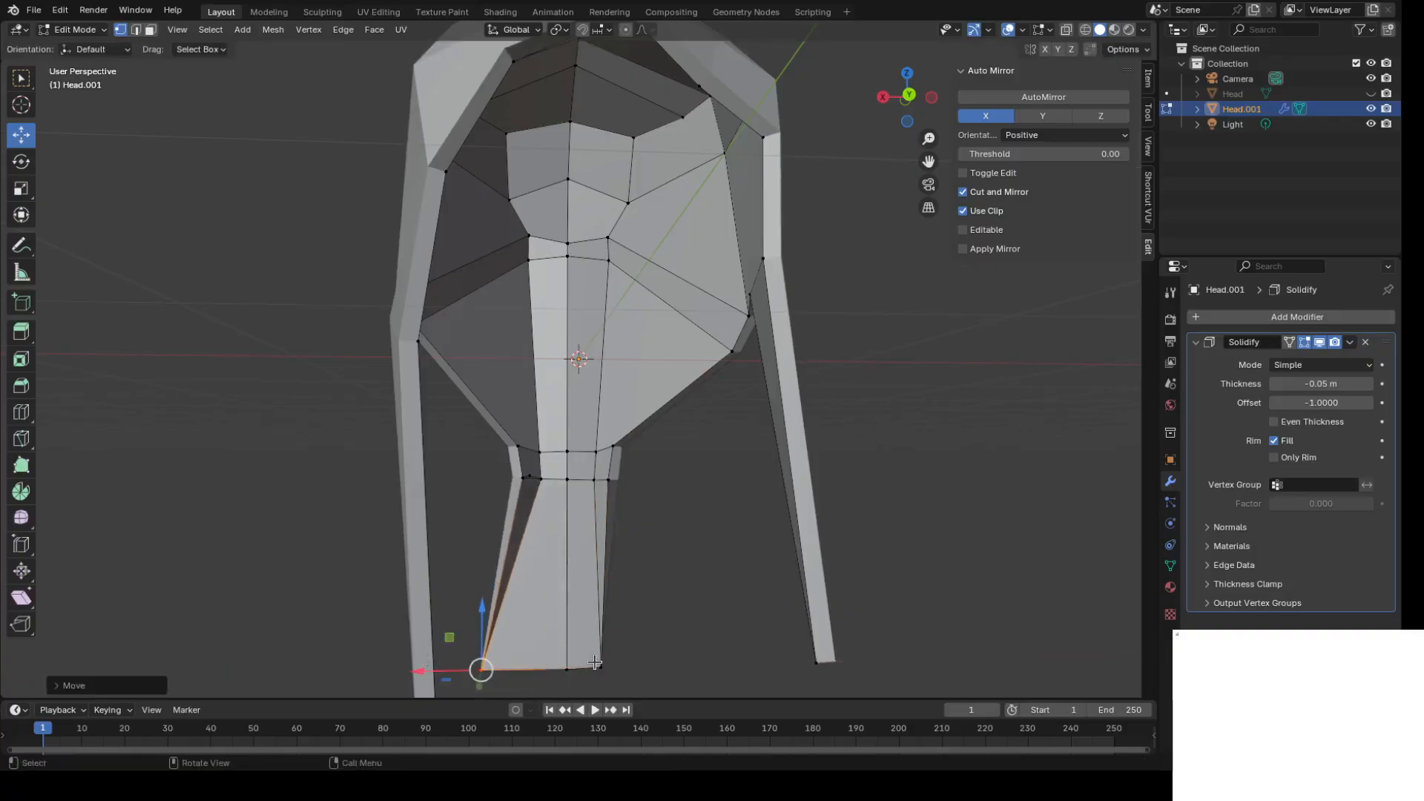
{"action": "left_click", "coordinate": [602, 668]}
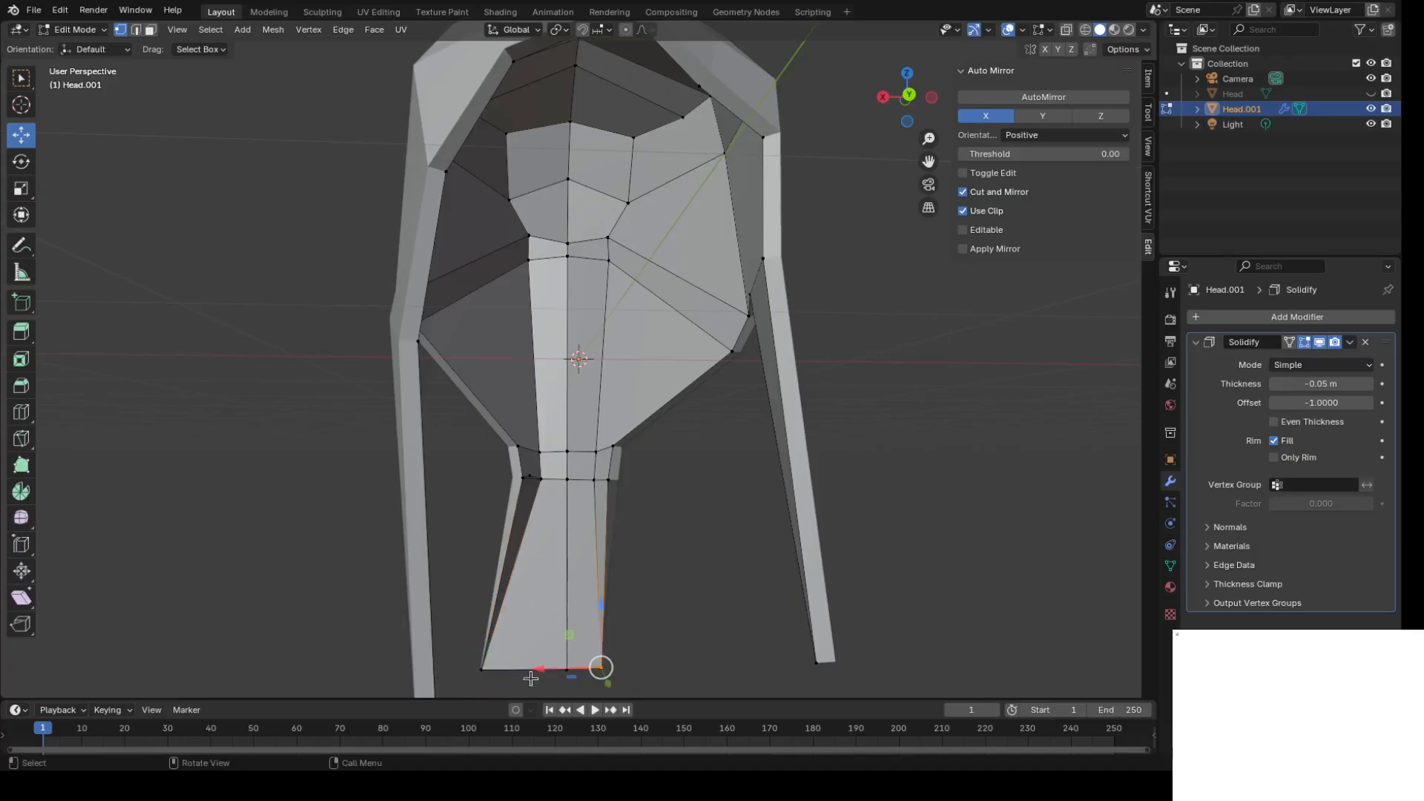
{"action": "left_click_drag", "start_coordinate": [537, 671], "coordinate": [582, 670]}
Box-select the vertices of the narrowed nape band and raise them along Z.
{"action": "middle_click_drag", "start_coordinate": [482, 493], "coordinate": [873, 520]}
{"action": "left_click_drag", "start_coordinate": [545, 444], "coordinate": [849, 539]}
{"action": "left_click_drag", "start_coordinate": [664, 427], "coordinate": [663, 363]}
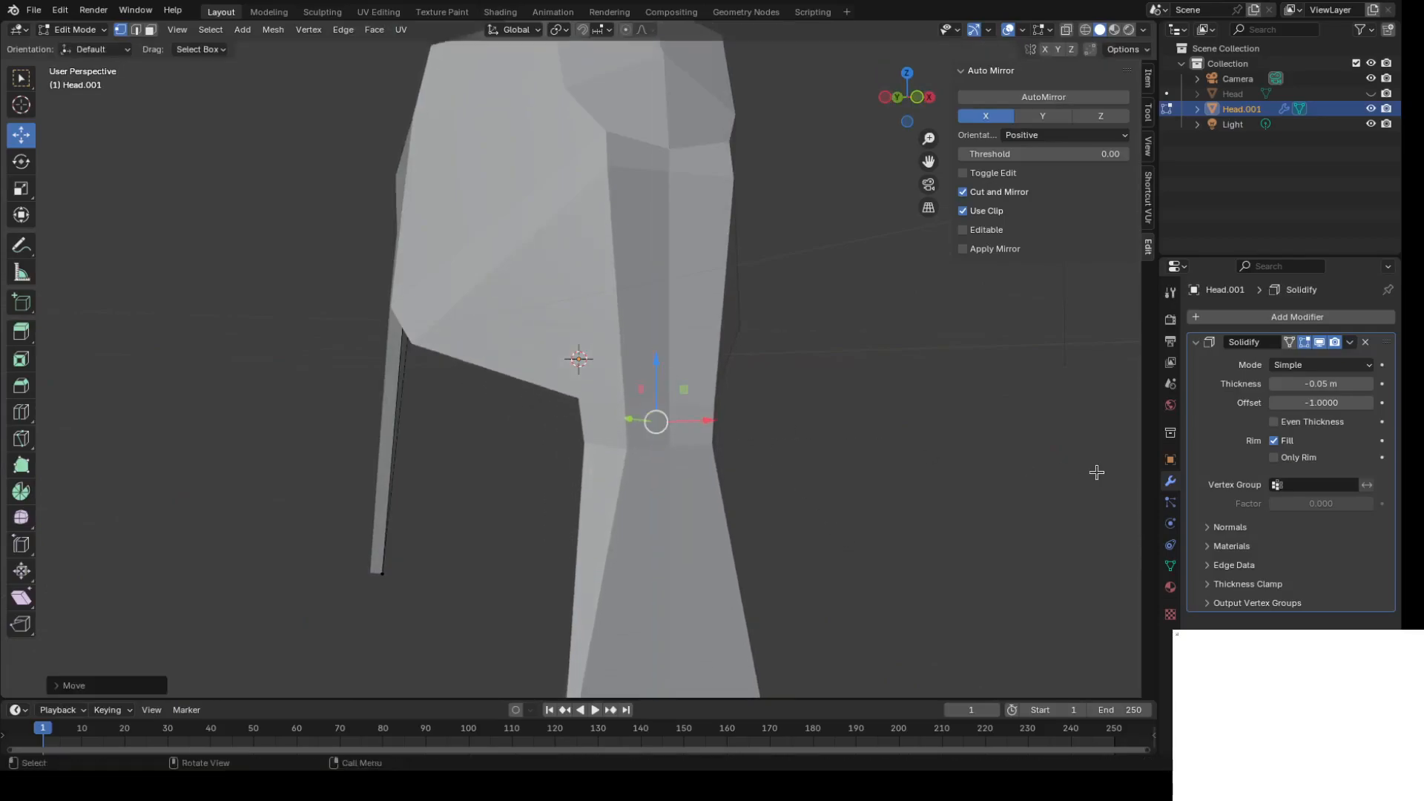
Show the Head object again and lower the selected nape vertices along Z.
{"action": "left_click", "coordinate": [1371, 93]}
{"action": "middle_click_drag", "start_coordinate": [954, 340], "coordinate": [943, 385]}
{"action": "left_click_drag", "start_coordinate": [641, 407], "coordinate": [630, 475]}
Add a vertex with the Knife on the front hairline edge near its -X side corner.
{"action": "middle_click_drag", "start_coordinate": [629, 475], "coordinate": [792, 463]}
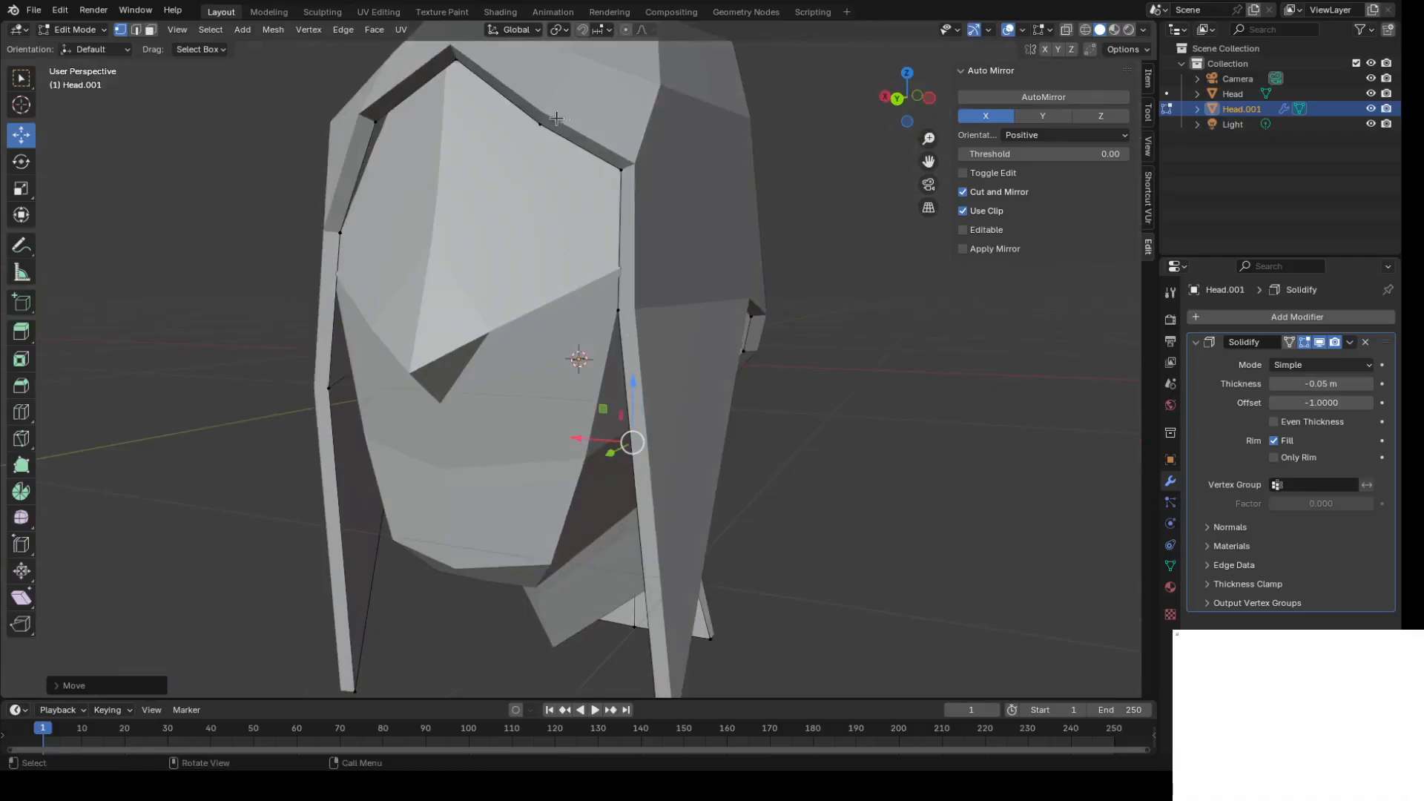
{"action": "key", "text": "k"}
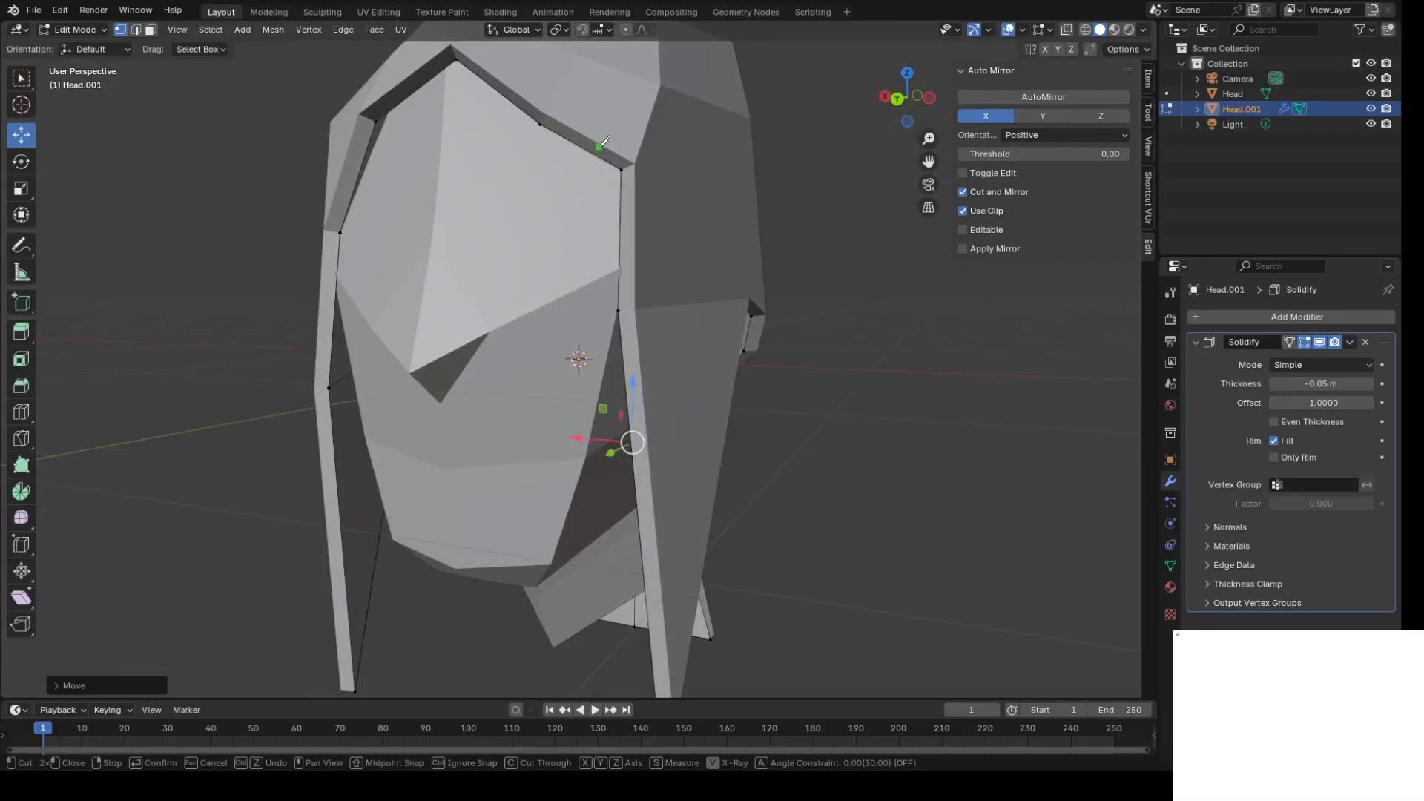
{"action": "left_click", "coordinate": [594, 145]}
{"action": "key", "text": "Return"}
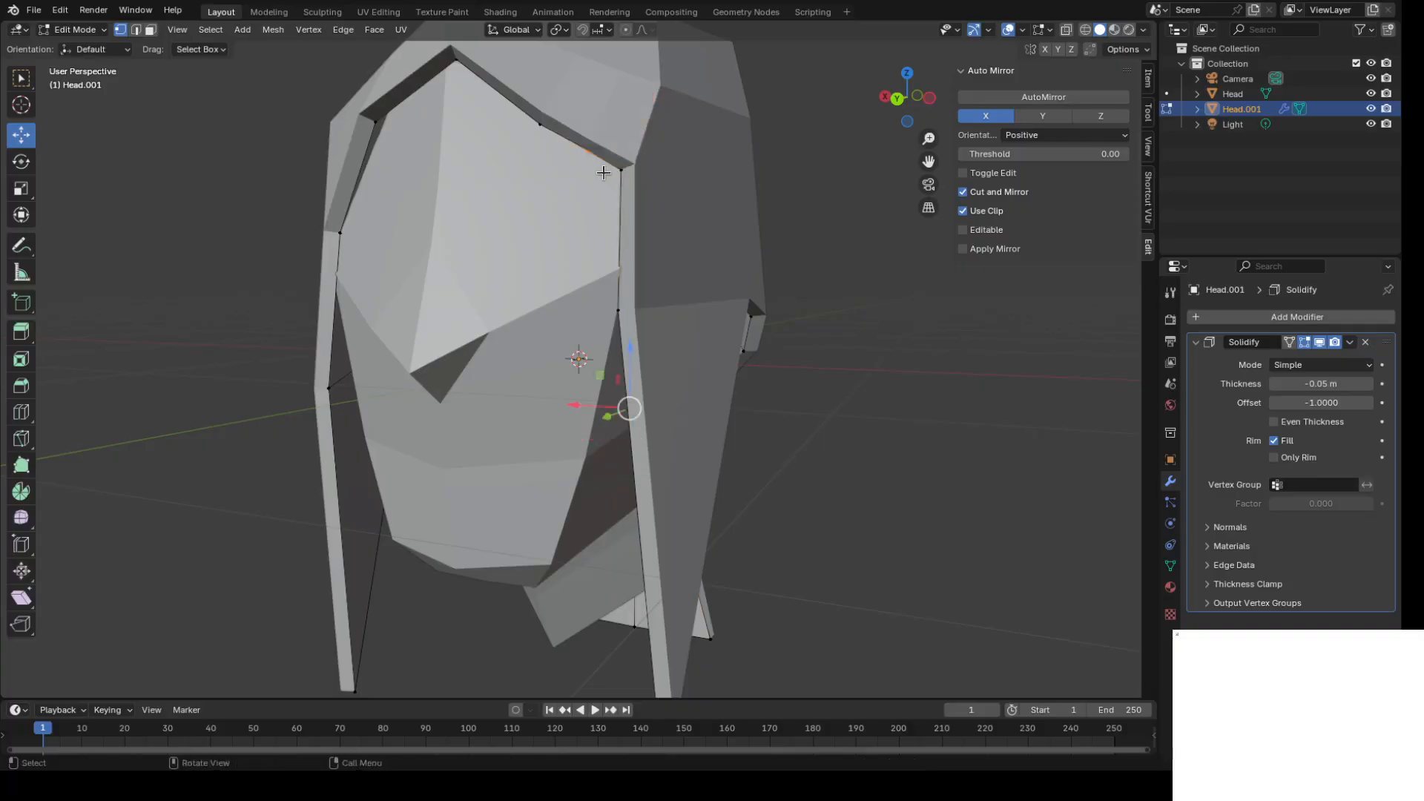
Lower the new hairline vertex along Z into a pointed bang and shift it outward toward -X.
{"action": "left_click", "coordinate": [591, 150]}
{"action": "left_click_drag", "start_coordinate": [589, 110], "coordinate": [593, 185]}
{"action": "middle_click_drag", "start_coordinate": [592, 184], "coordinate": [644, 217]}
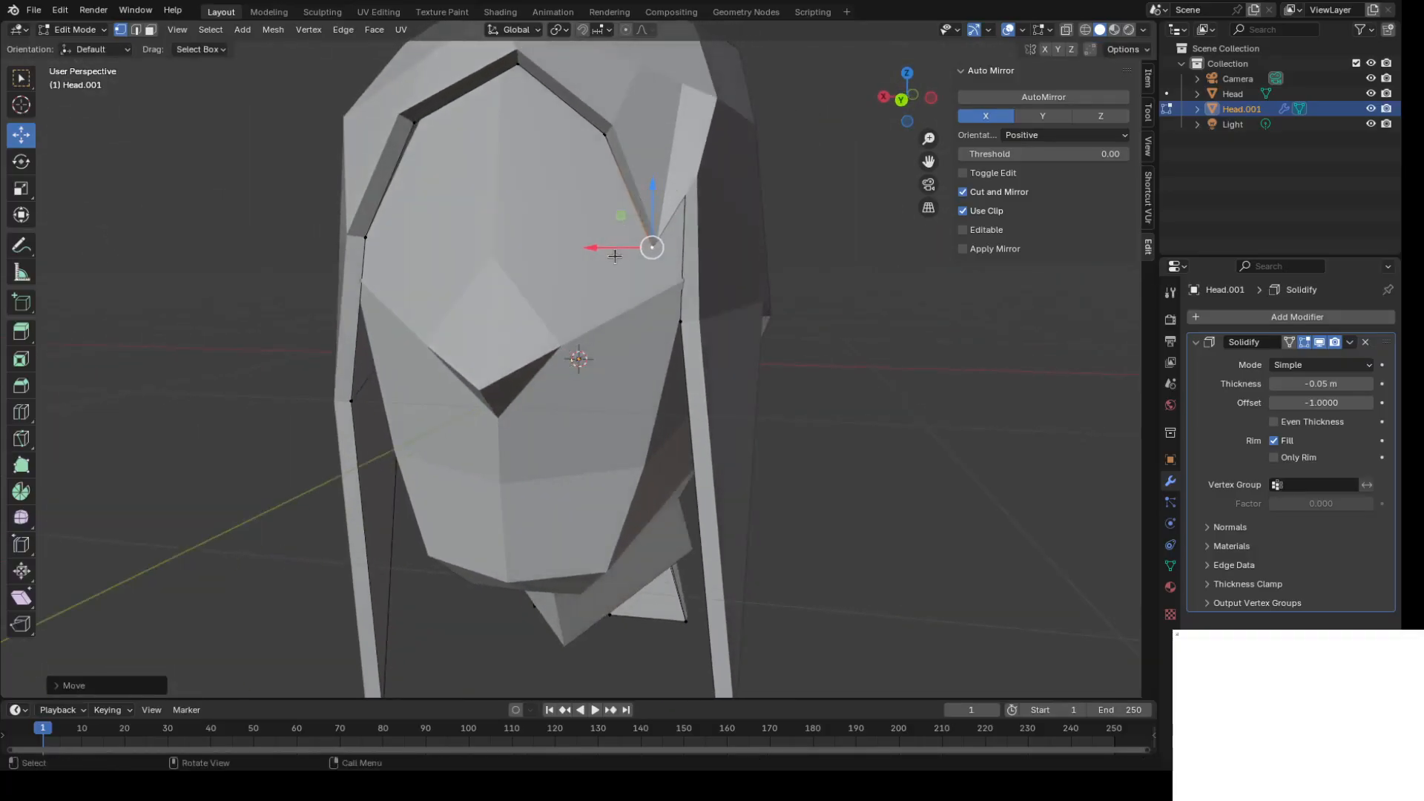
{"action": "left_click_drag", "start_coordinate": [613, 245], "coordinate": [636, 246]}
Fine-tune the height and sideways position of the bang-tip vertex on the -X side against the face.
{"action": "middle_click_drag", "start_coordinate": [911, 206], "coordinate": [474, 305]}
{"action": "left_click_drag", "start_coordinate": [328, 319], "coordinate": [322, 325]}
{"action": "left_click_drag", "start_coordinate": [383, 253], "coordinate": [384, 279]}
{"action": "middle_click_drag", "start_coordinate": [525, 287], "coordinate": [666, 268]}
{"action": "left_click_drag", "start_coordinate": [685, 248], "coordinate": [683, 224]}
{"action": "left_click_drag", "start_coordinate": [650, 279], "coordinate": [660, 278]}
Lower the hairline corner vertex behind the bang tip on the -X side along Z.
{"action": "middle_click_drag", "start_coordinate": [834, 274], "coordinate": [736, 276]}
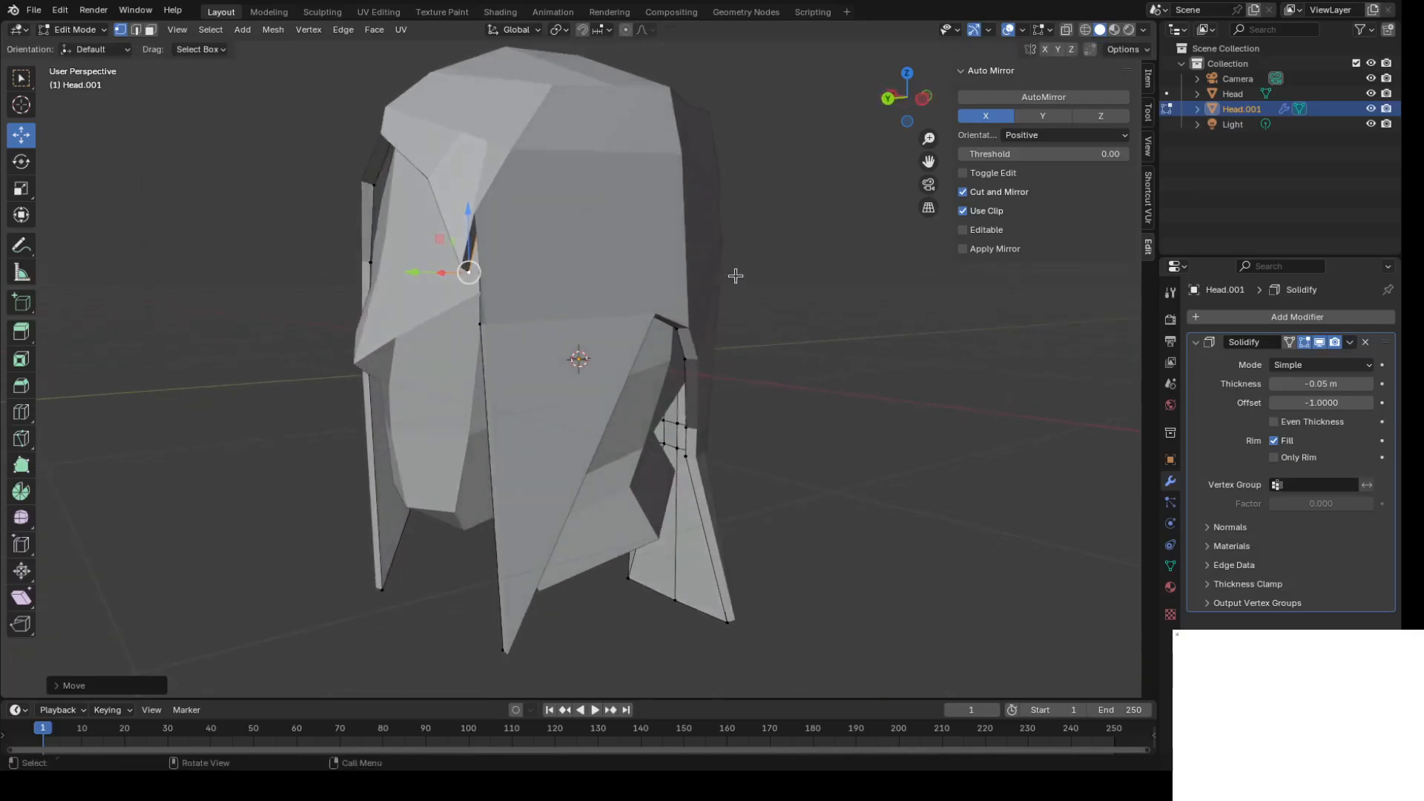
{"action": "left_click", "coordinate": [480, 218]}
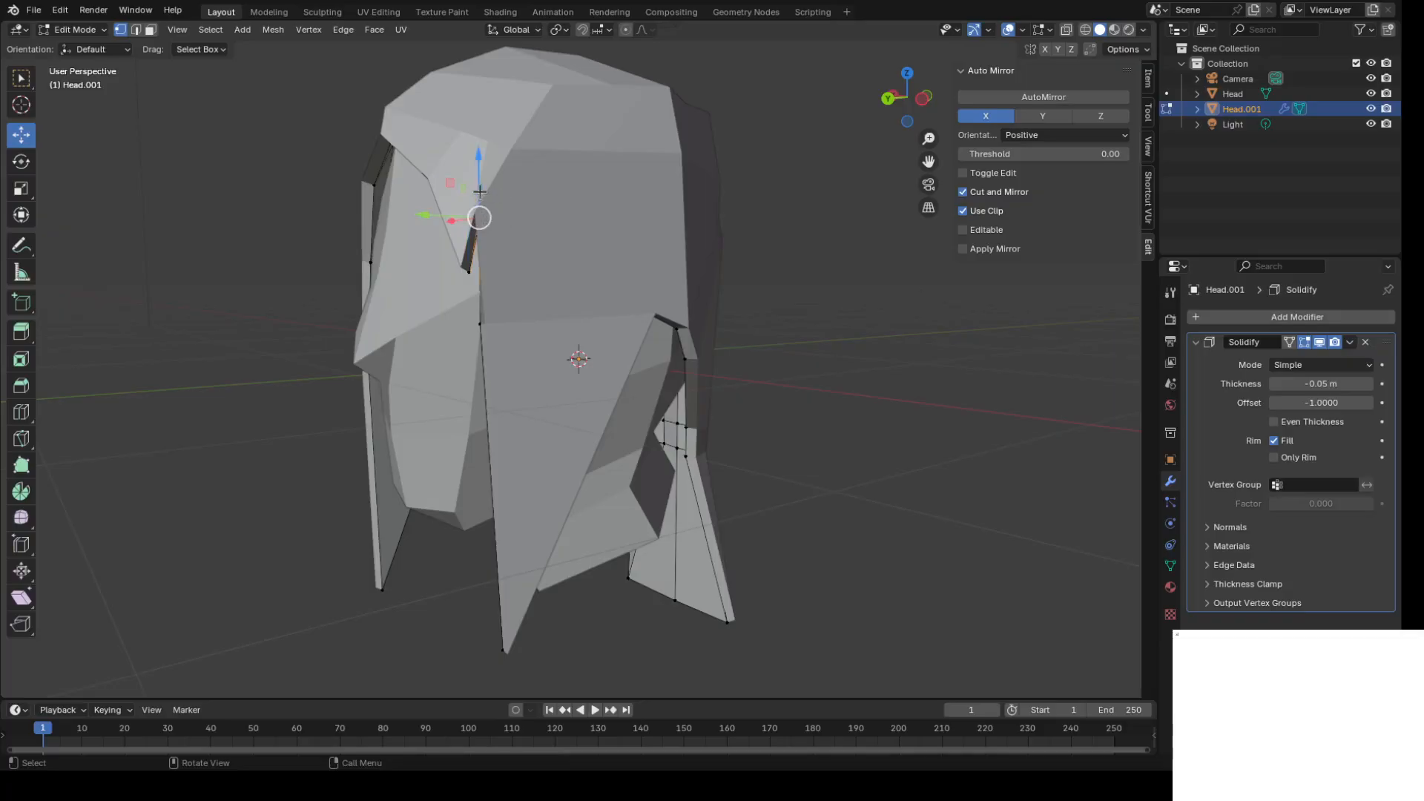
{"action": "mouse_move", "coordinate": [480, 193]}
{"action": "left_mouse_down"}
{"action": "mouse_move", "coordinate": [474, 240]}
{"action": "mouse_move", "coordinate": [472, 211]}
{"action": "left_mouse_up"}
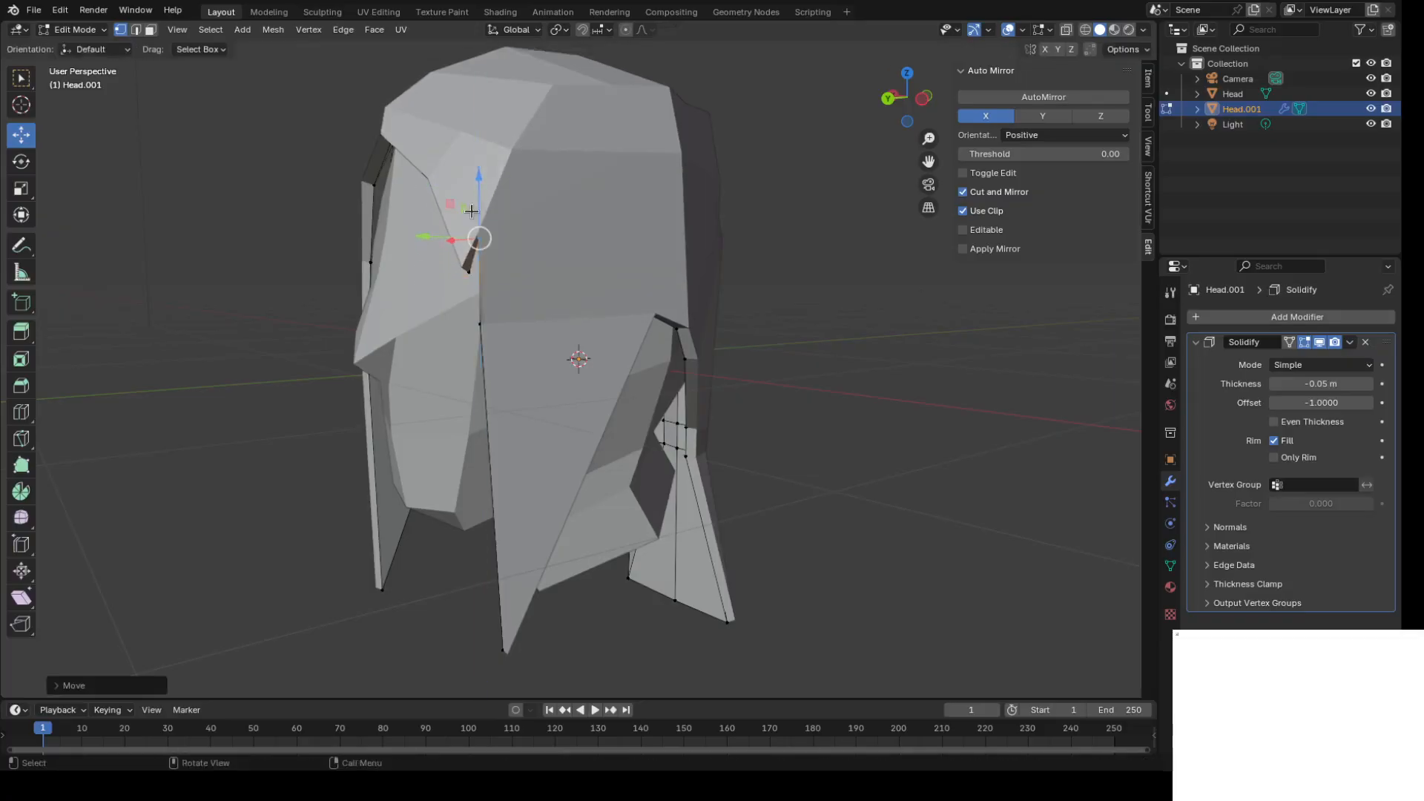
Knife-cut an edge on the +X side from the front hairline up to the nearby crown edge.
{"action": "middle_click_drag", "start_coordinate": [477, 253], "coordinate": [487, 178]}
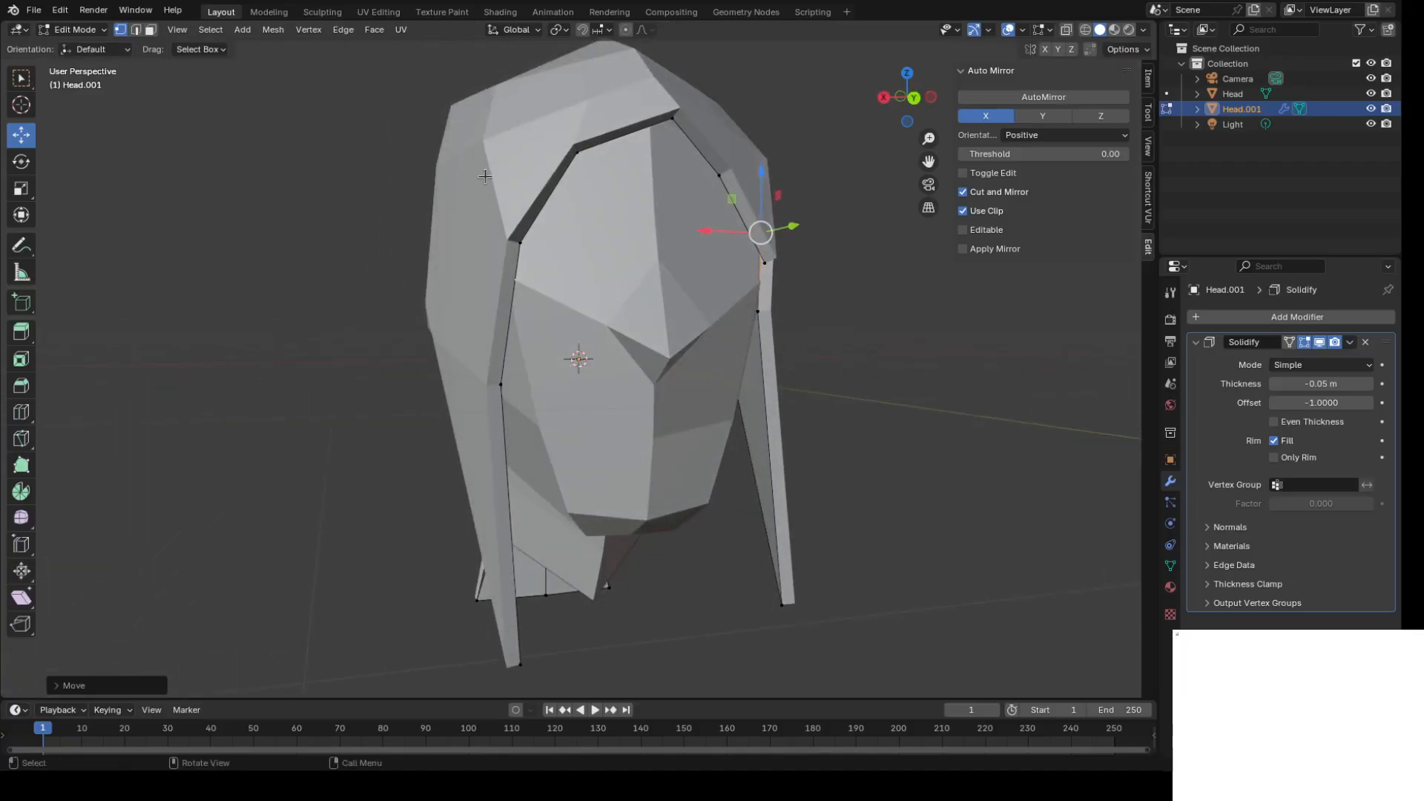
{"action": "key", "text": "k"}
{"action": "left_click", "coordinate": [537, 217]}
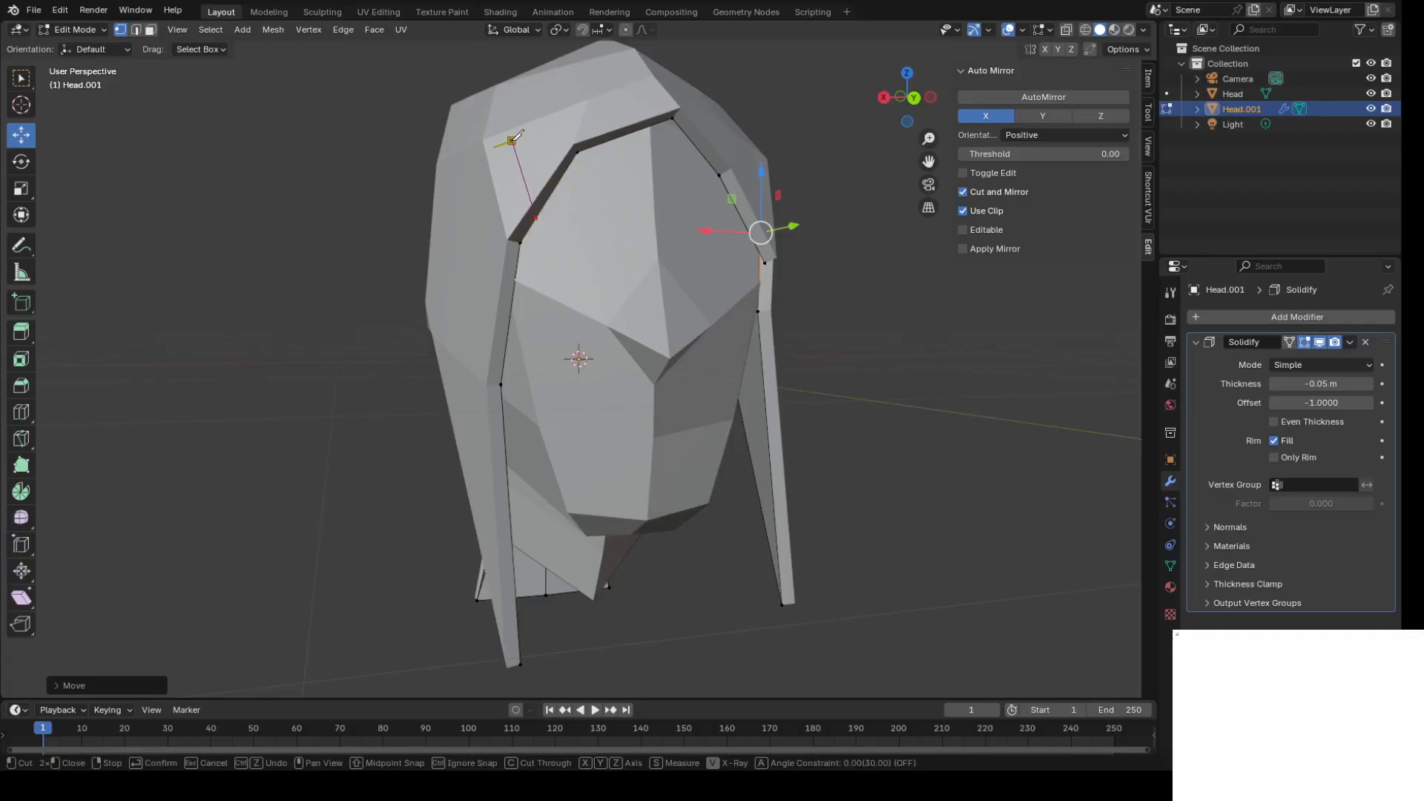
{"action": "left_click", "coordinate": [512, 140]}
{"action": "key", "text": "Return"}
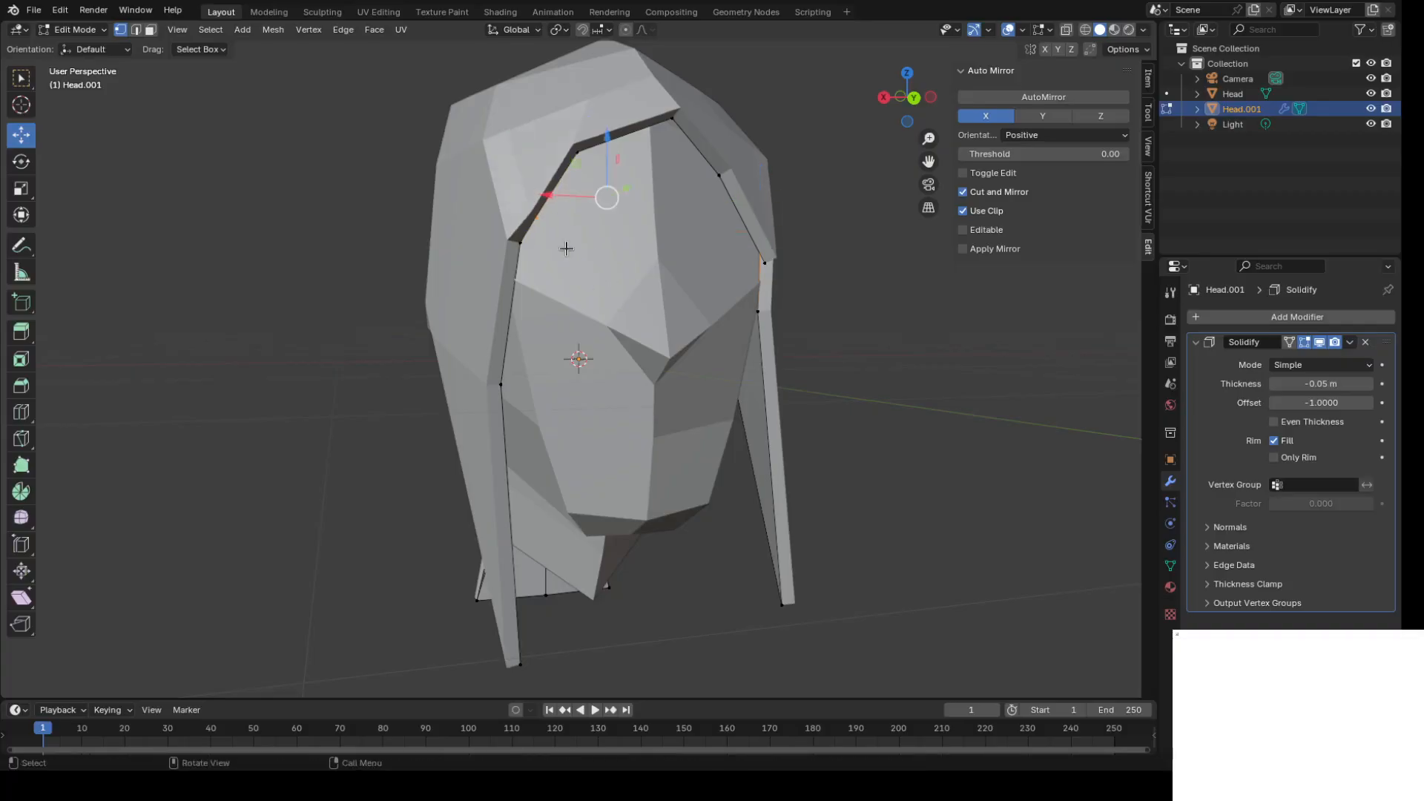
Lower the new hairline vertex on the +X side along Z to form a matching bang, and nudge the hairline sideways.
{"action": "left_click", "coordinate": [537, 216]}
{"action": "key", "text": "g"}
{"action": "key", "text": "z"}
{"action": "left_click", "coordinate": [530, 231]}
{"action": "middle_click_drag", "start_coordinate": [642, 278], "coordinate": [577, 271]}
{"action": "middle_click_drag", "start_coordinate": [587, 273], "coordinate": [673, 230]}
{"action": "left_click_drag", "start_coordinate": [648, 232], "coordinate": [642, 232]}
{"action": "middle_click_drag", "start_coordinate": [642, 232], "coordinate": [953, 289]}
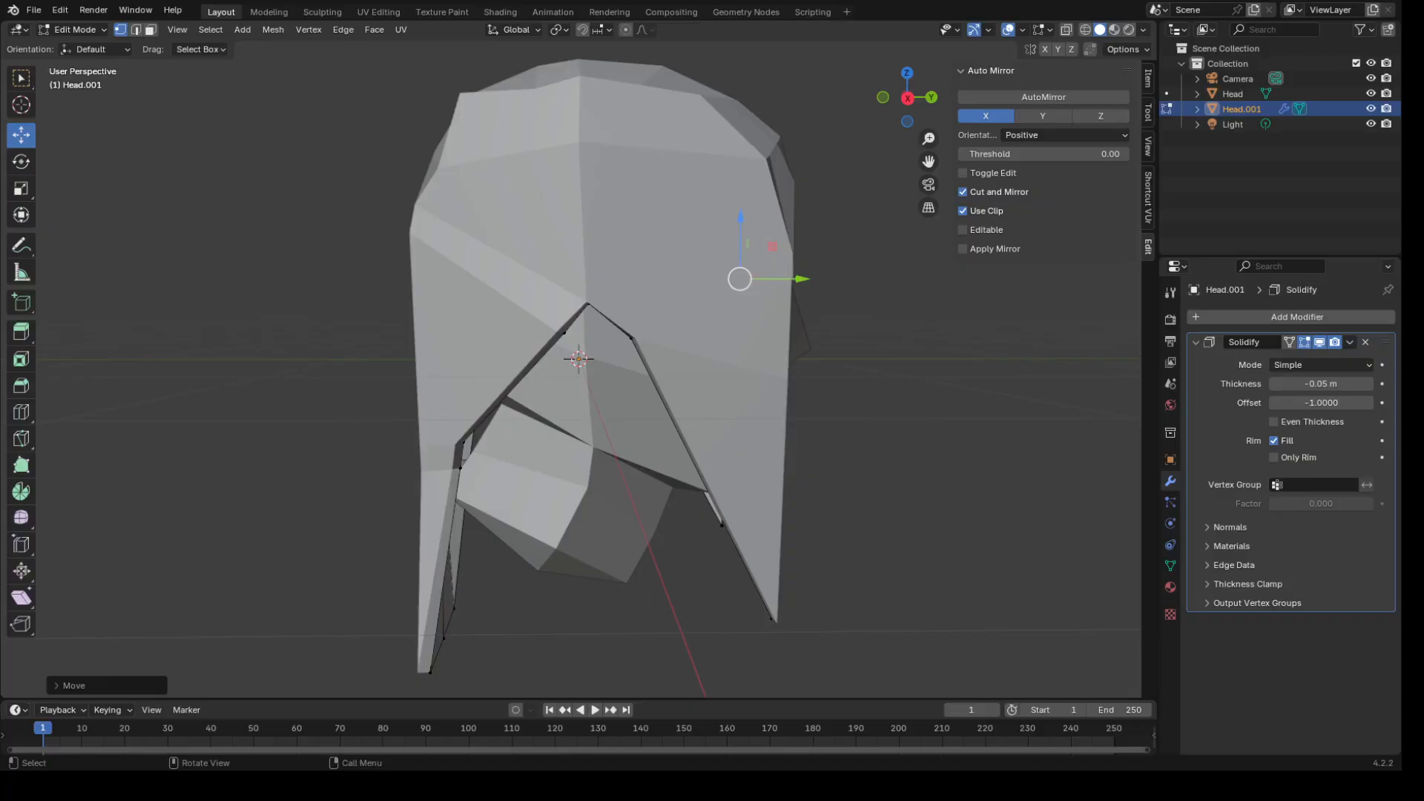
{"action": "middle_click_drag", "start_coordinate": [457, 488], "coordinate": [312, 486]}
{"action": "middle_click_drag", "start_coordinate": [740, 291], "coordinate": [522, 321]}
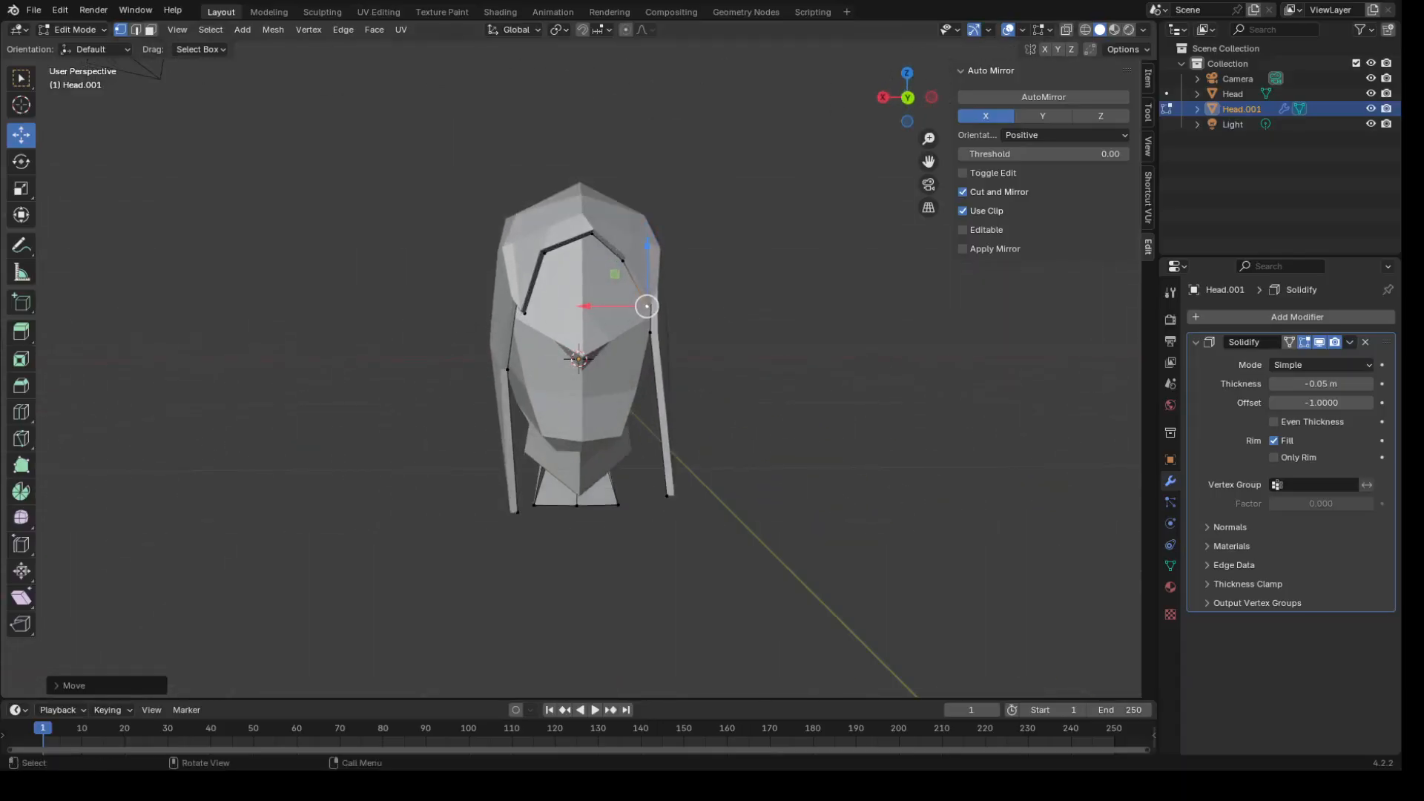